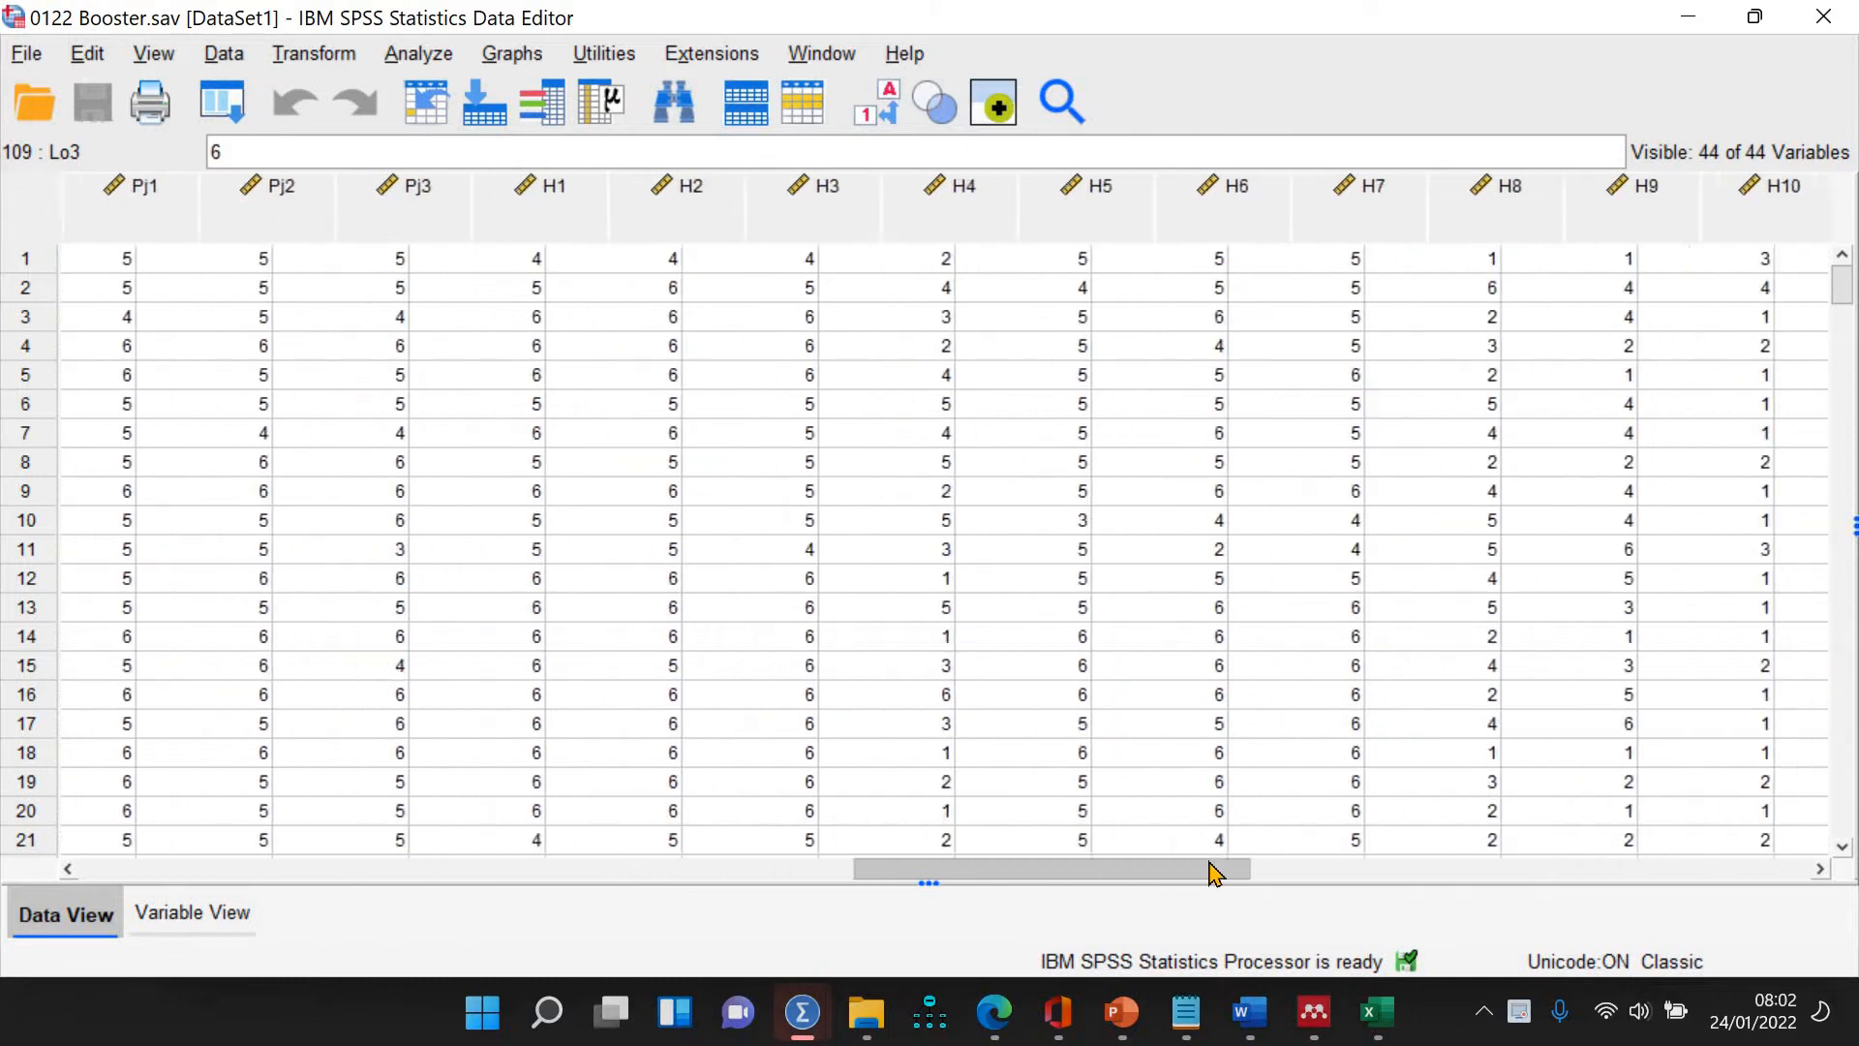
Start a Frequencies analysis and add the two "Apakah Anda pernah" questions on Covid-19 vaccination and infection as variables
scroll(1104, 876, "left", 10)
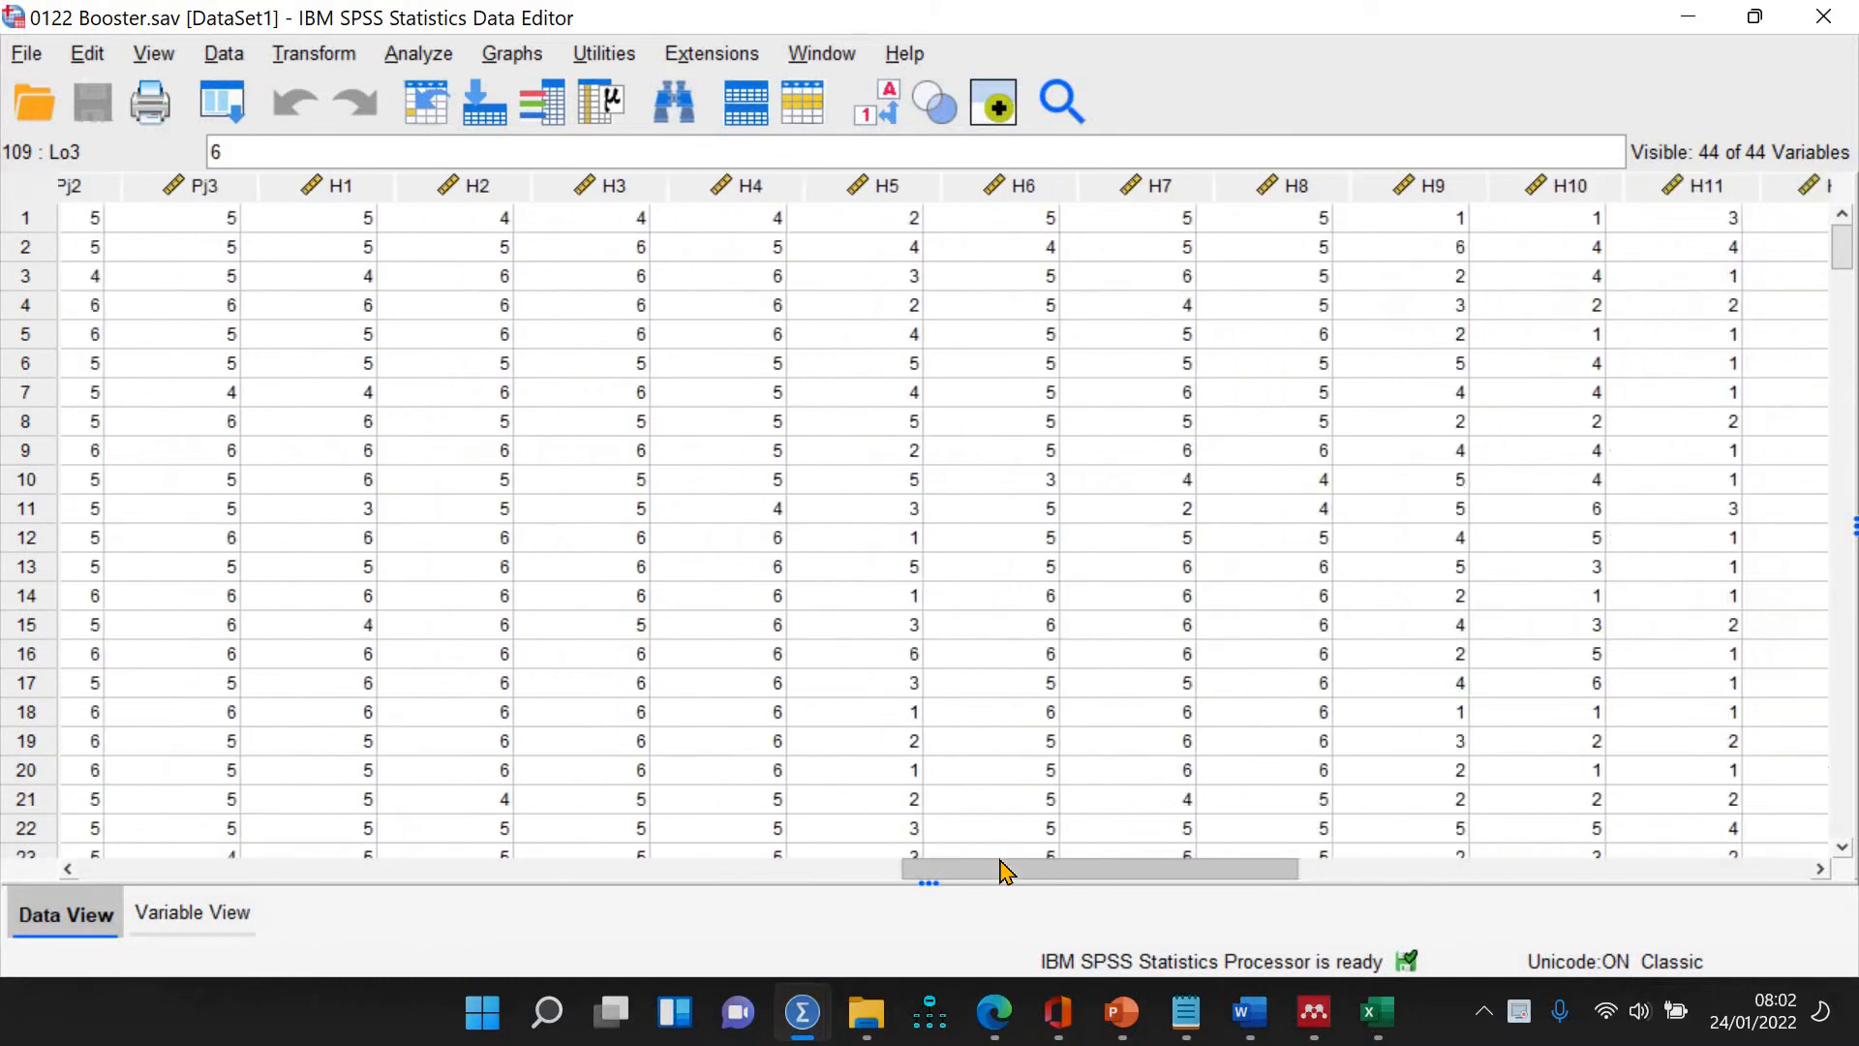
left_click(235, 925)
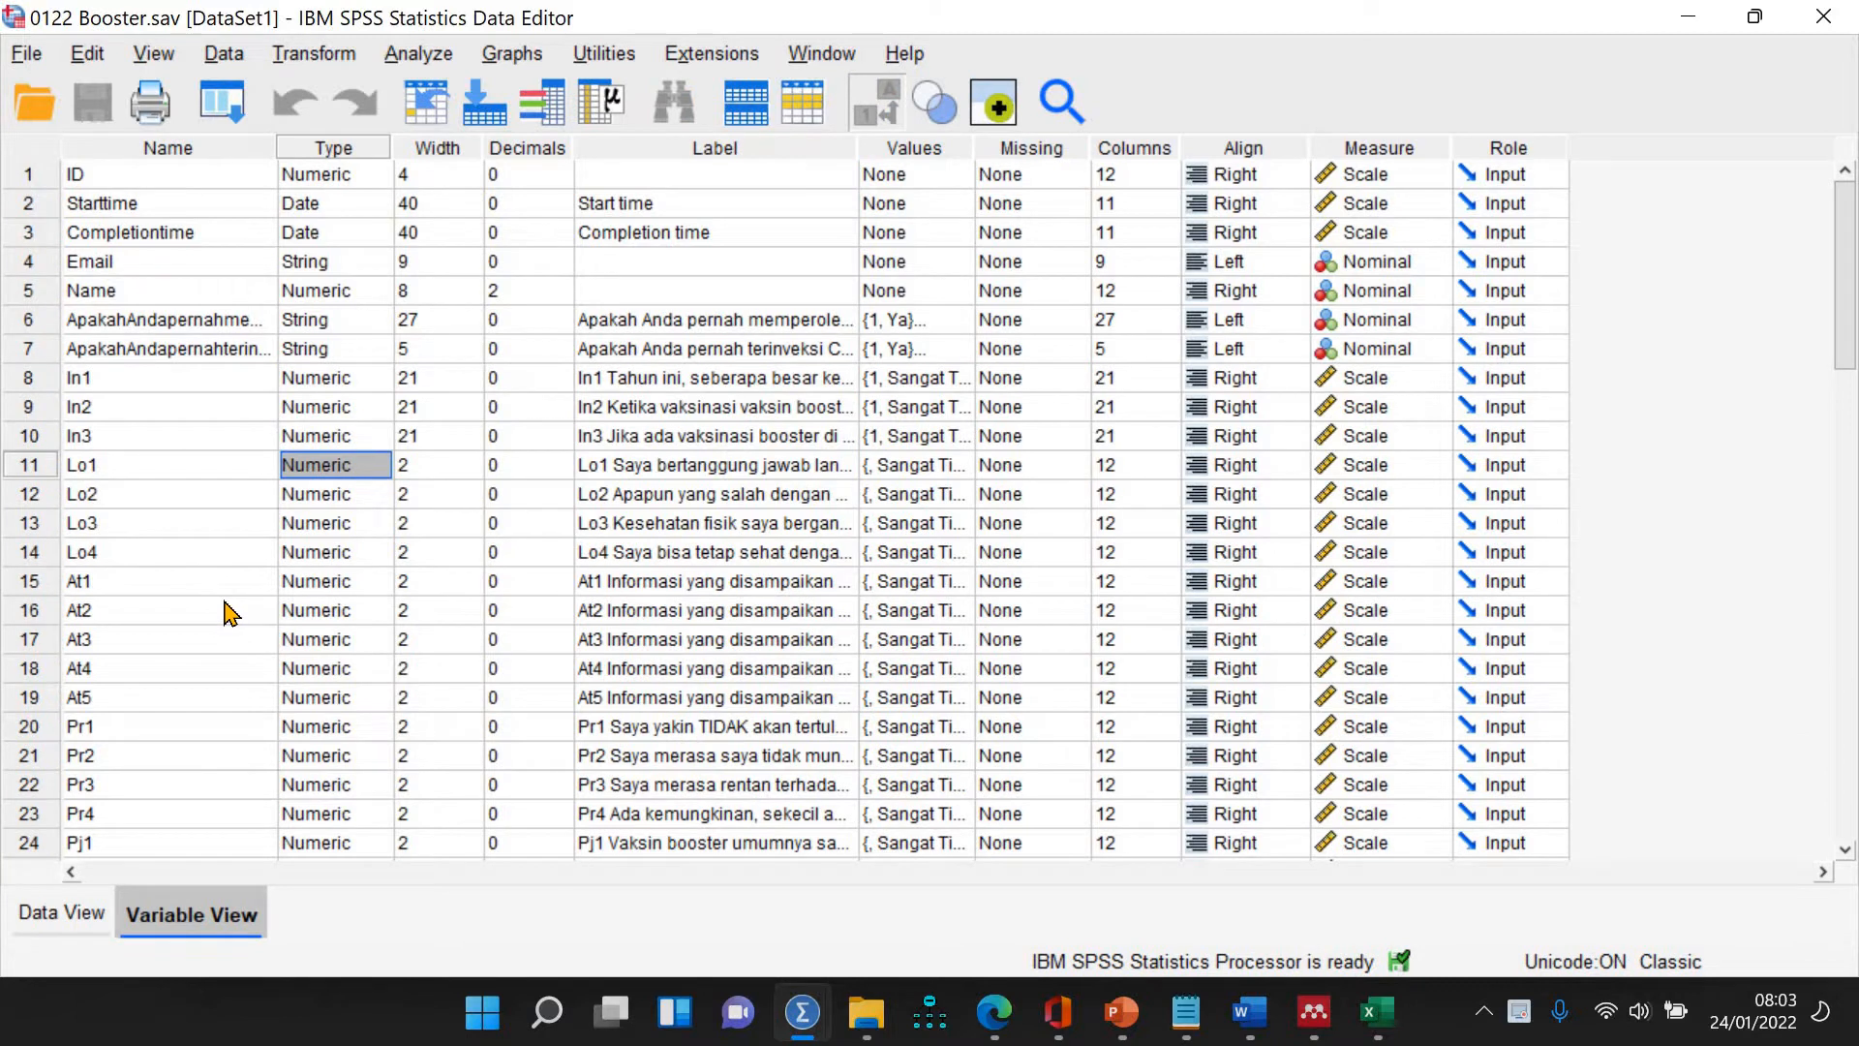
scroll(228, 613, "down", 8)
scroll(228, 612, "up", 8)
left_click(416, 56)
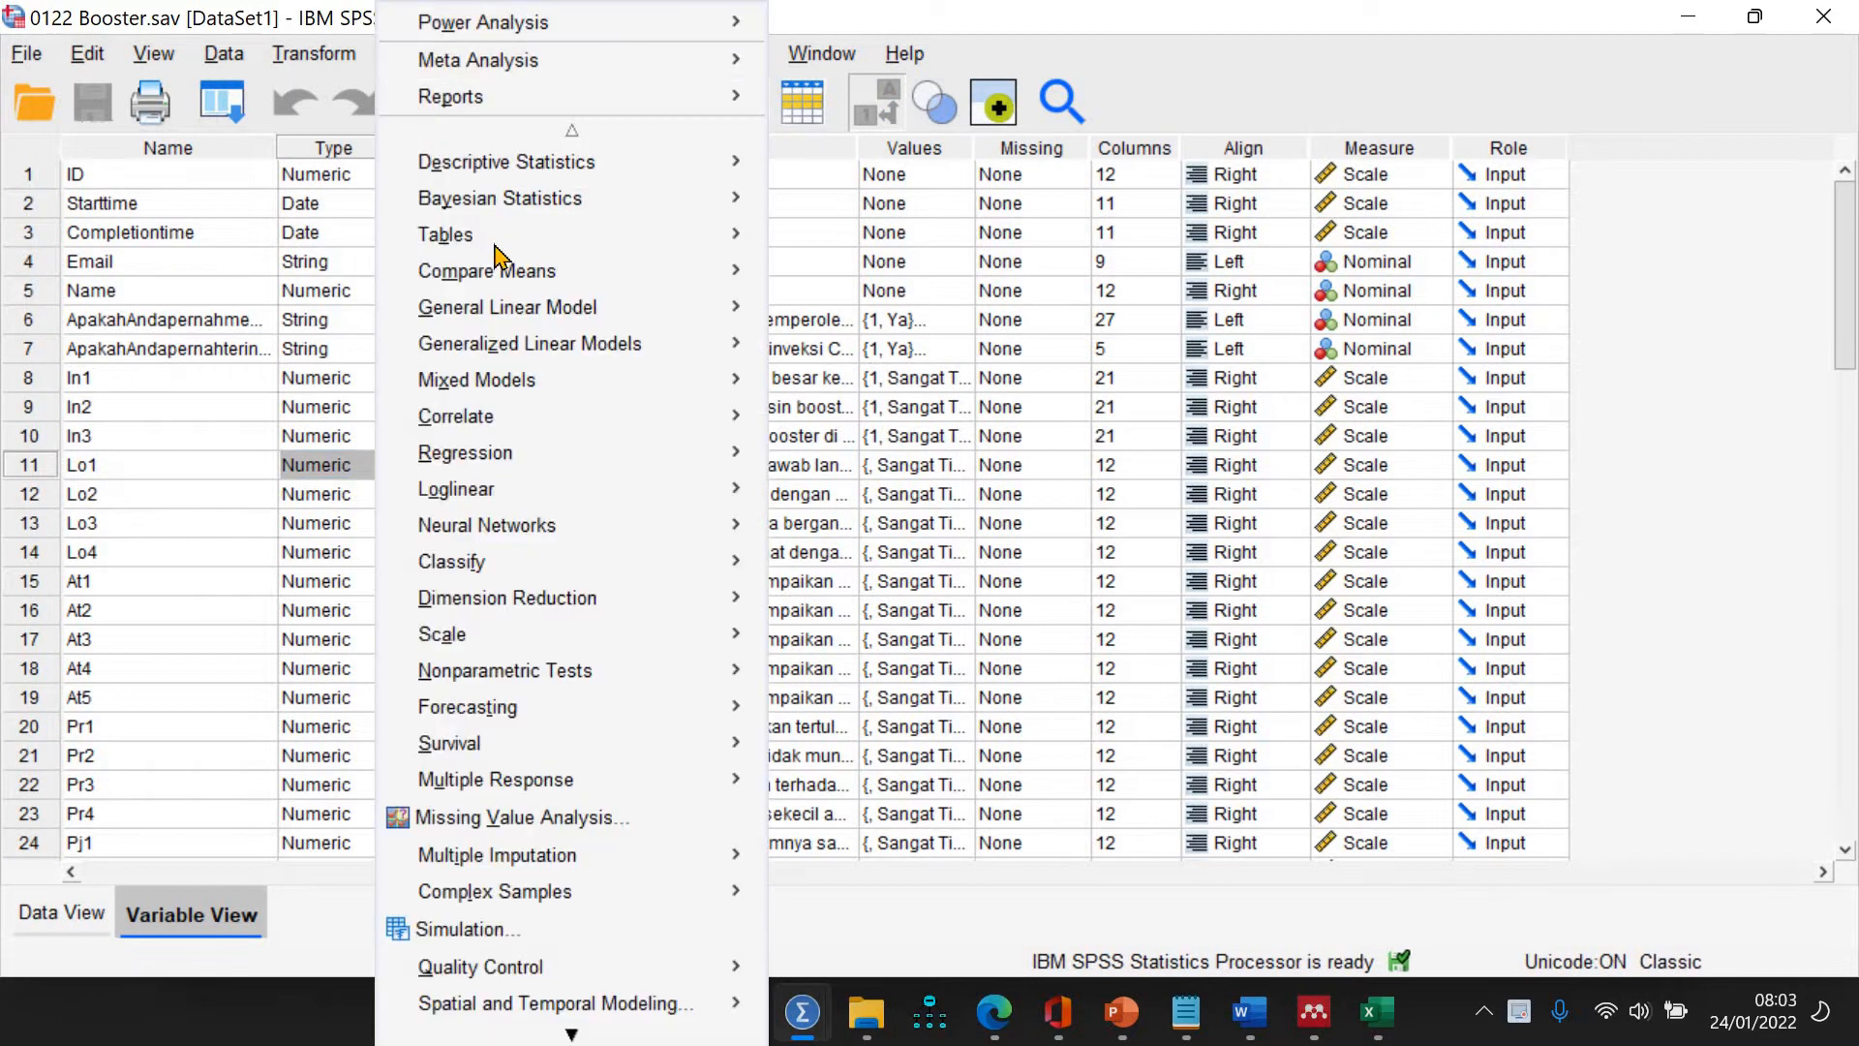
mouse_move(697, 161)
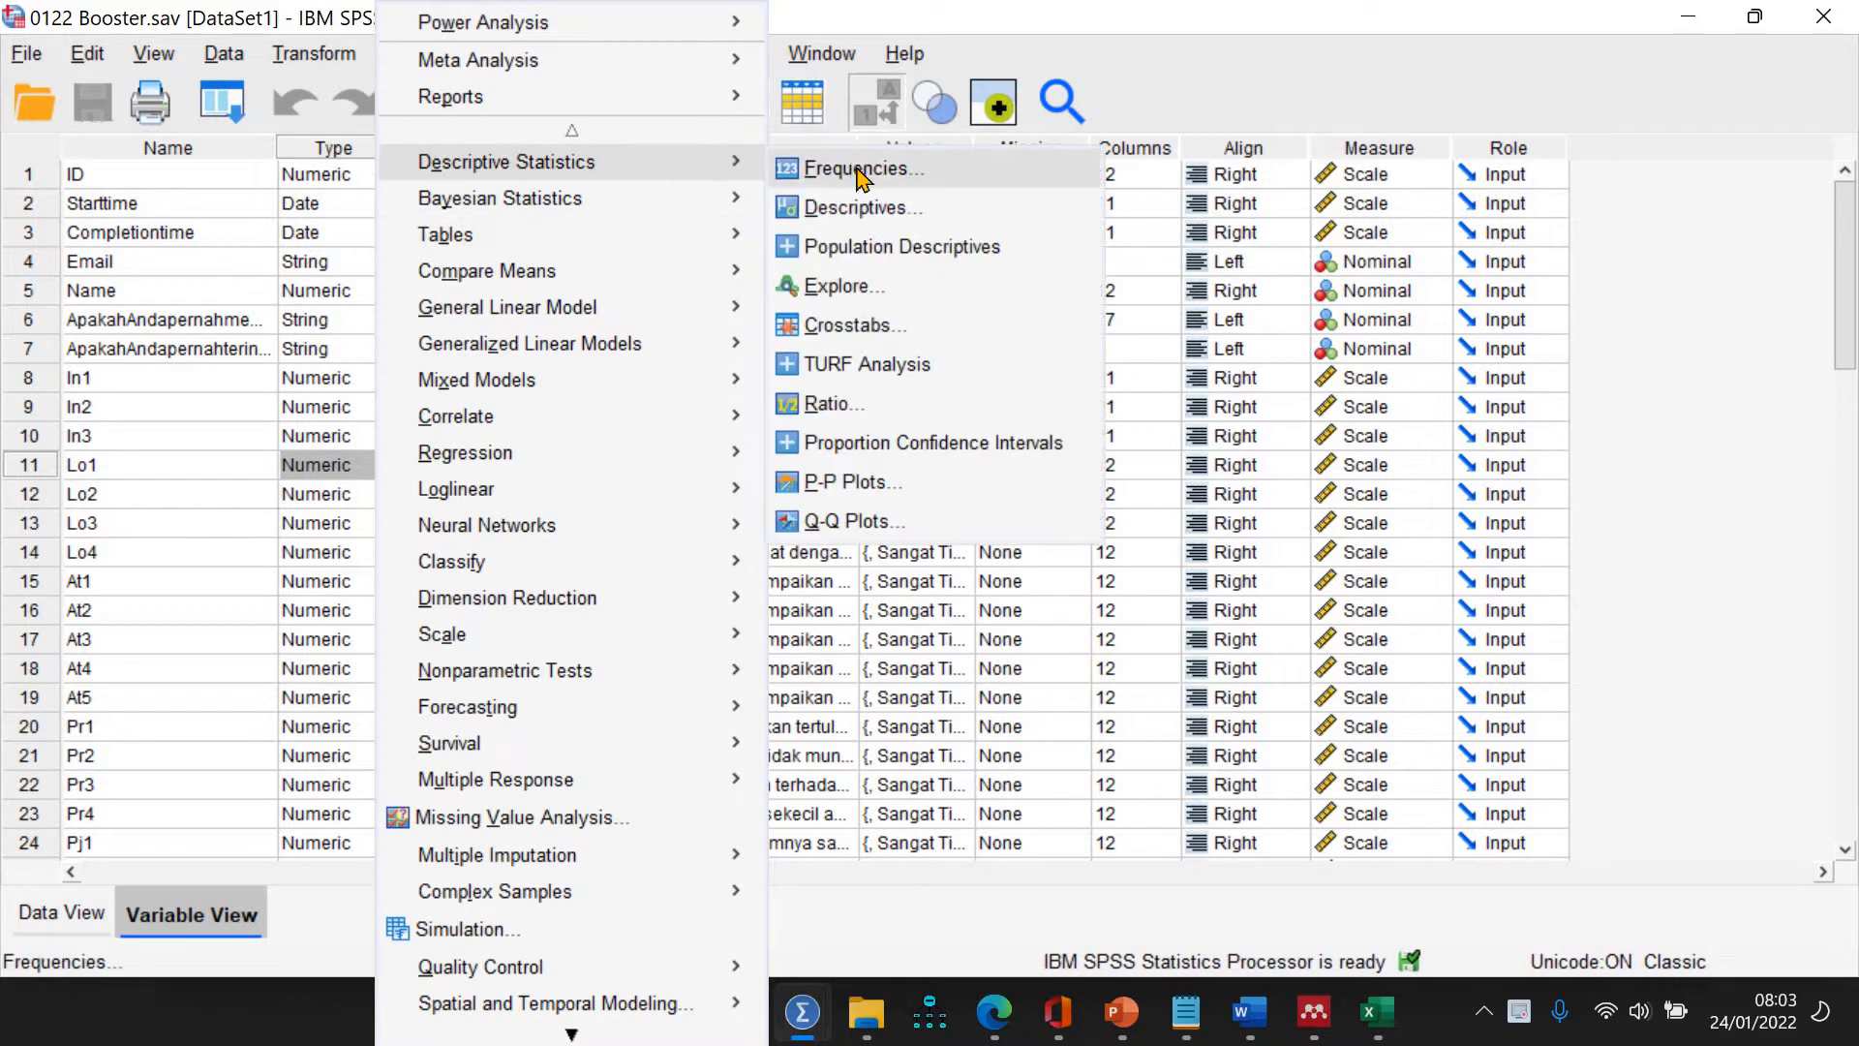
left_click(857, 170)
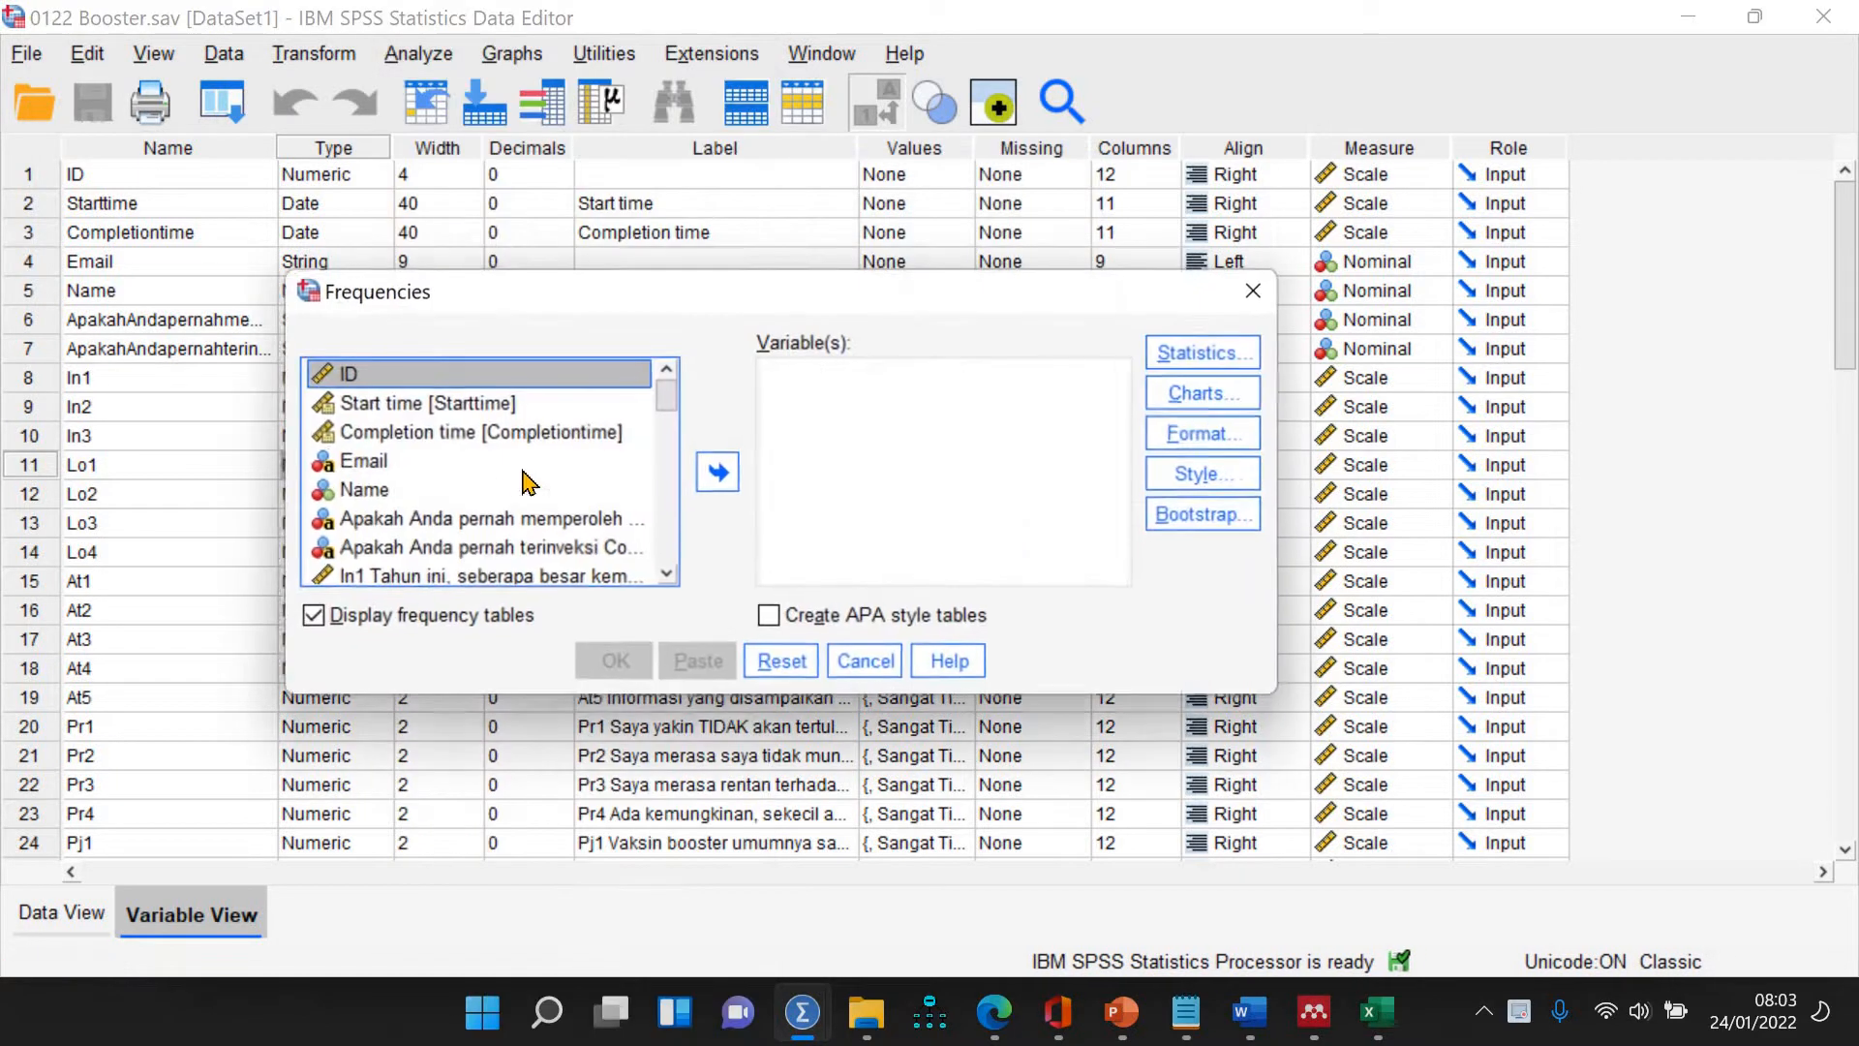
double_click(484, 523)
left_click(484, 522)
left_click(700, 472)
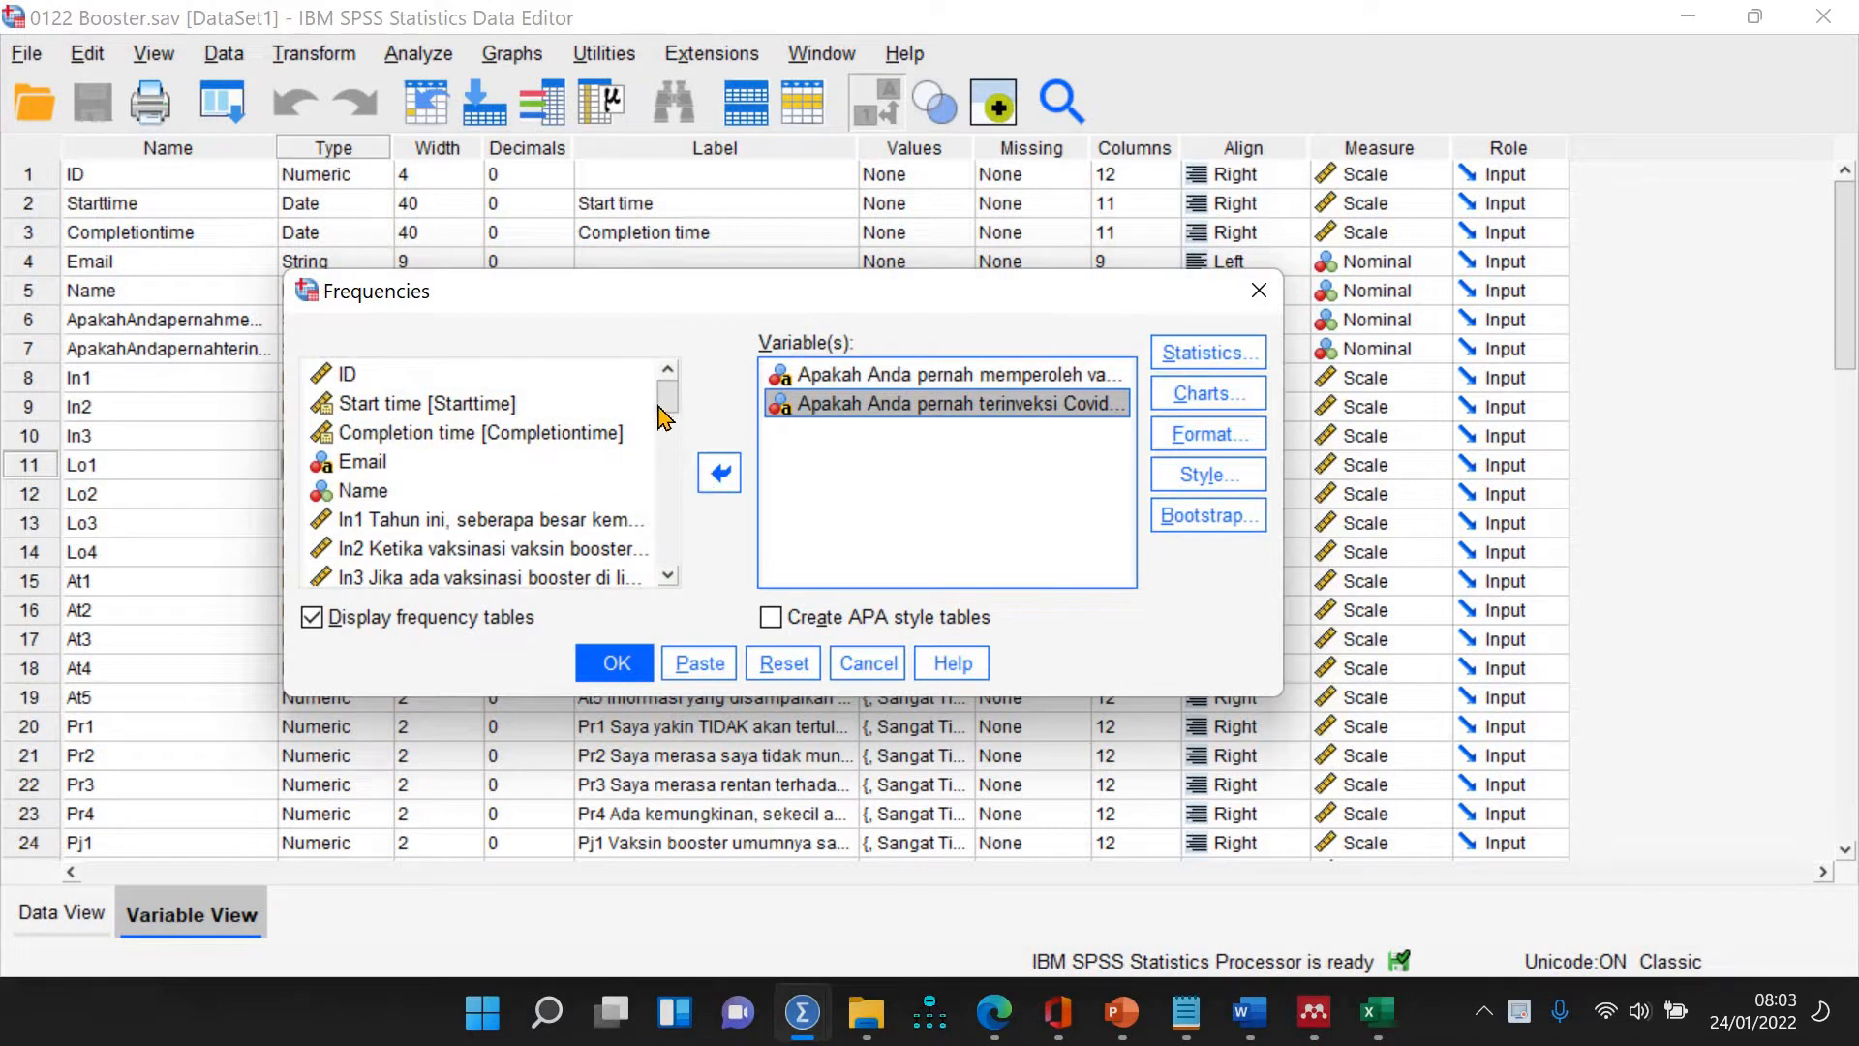
Add Usia, Status pernikahan, Status pekerjaan and Tingkat pendidikan yang ditamatkan to the Frequencies variables and run the analysis
scroll(559, 560, "down", 15)
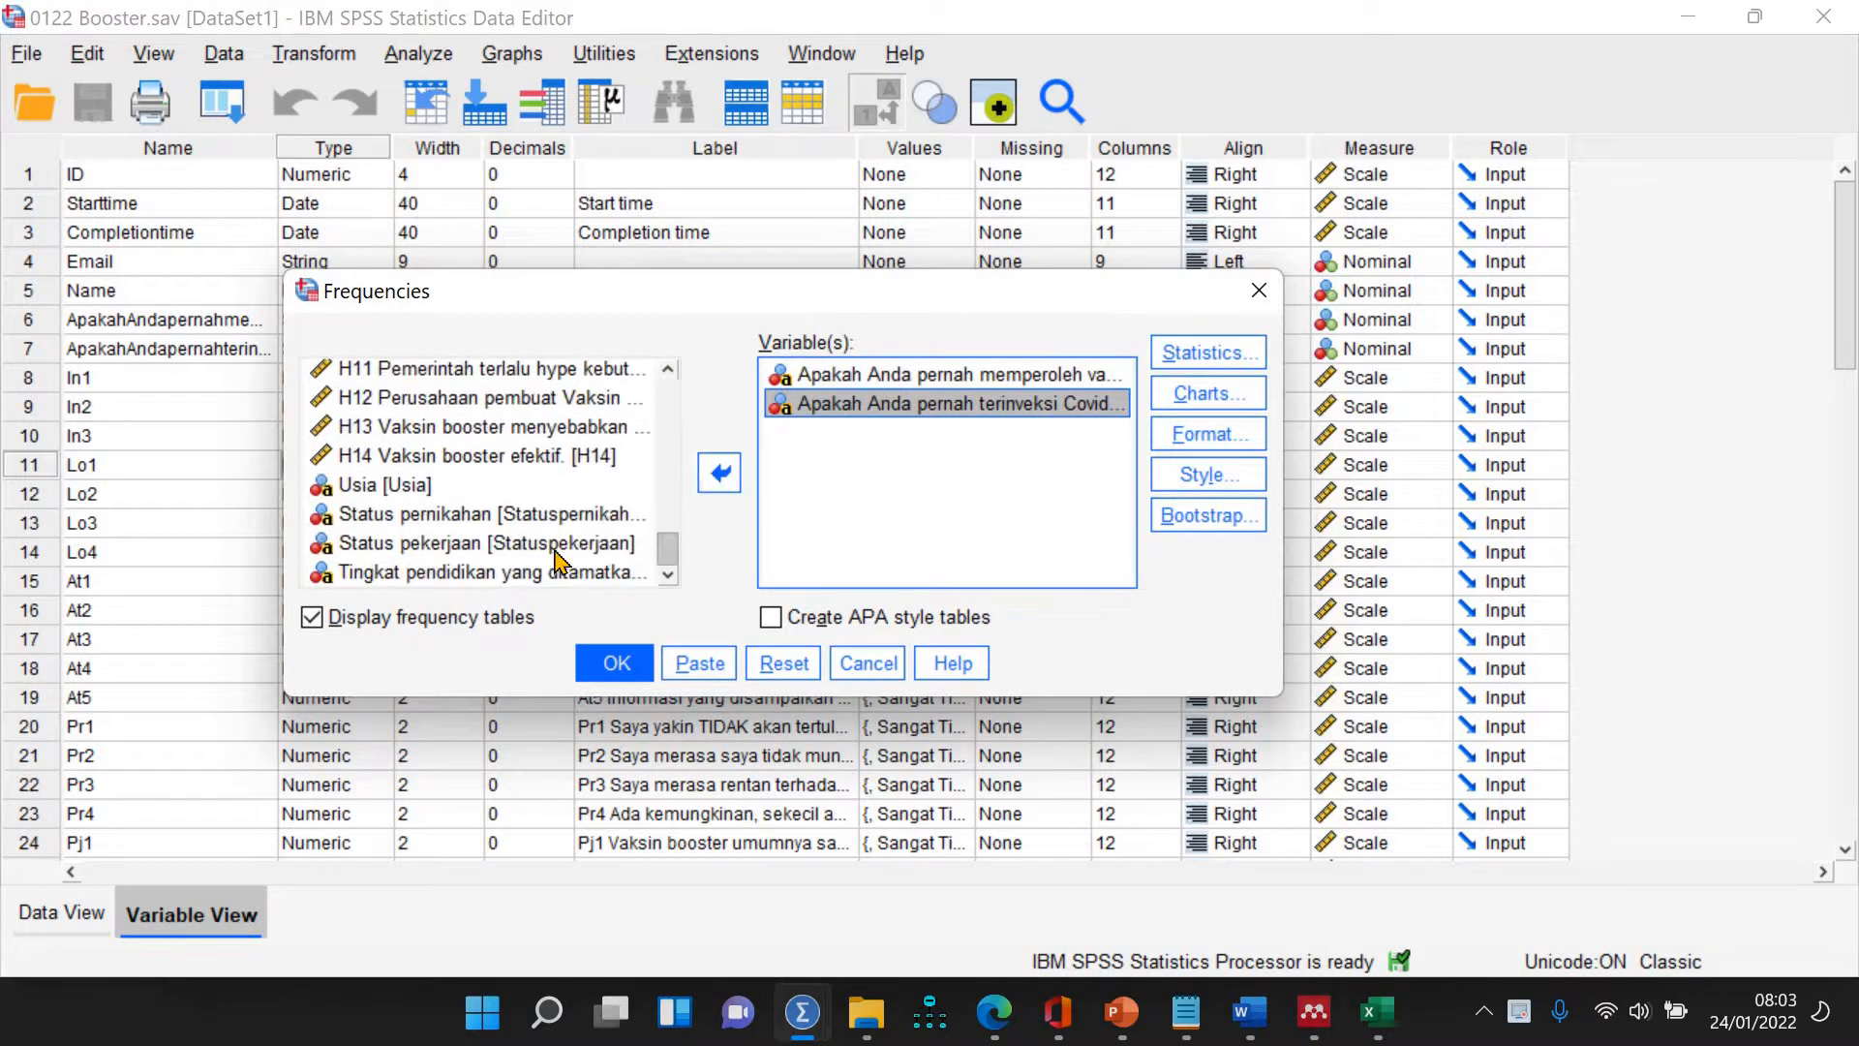
double_click(404, 486)
left_click(419, 516)
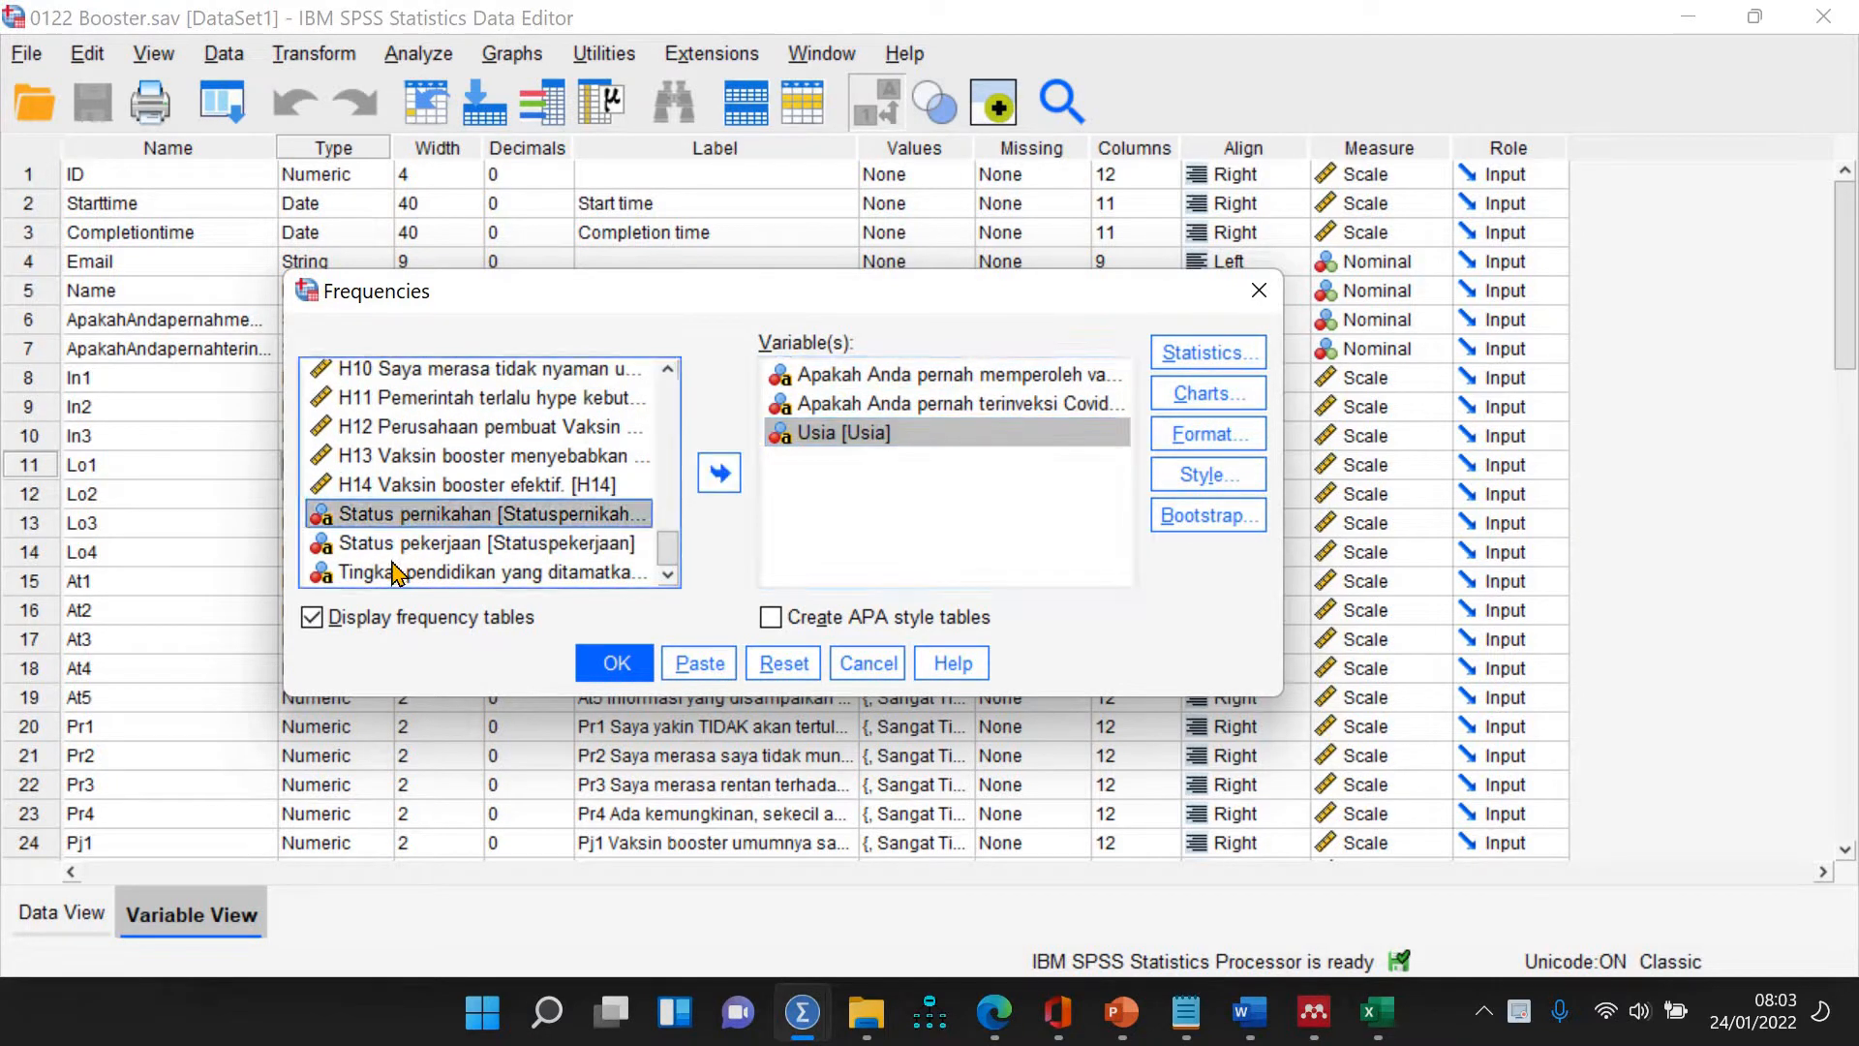
left_click(395, 574, "shift")
left_click(718, 474)
left_click(608, 669)
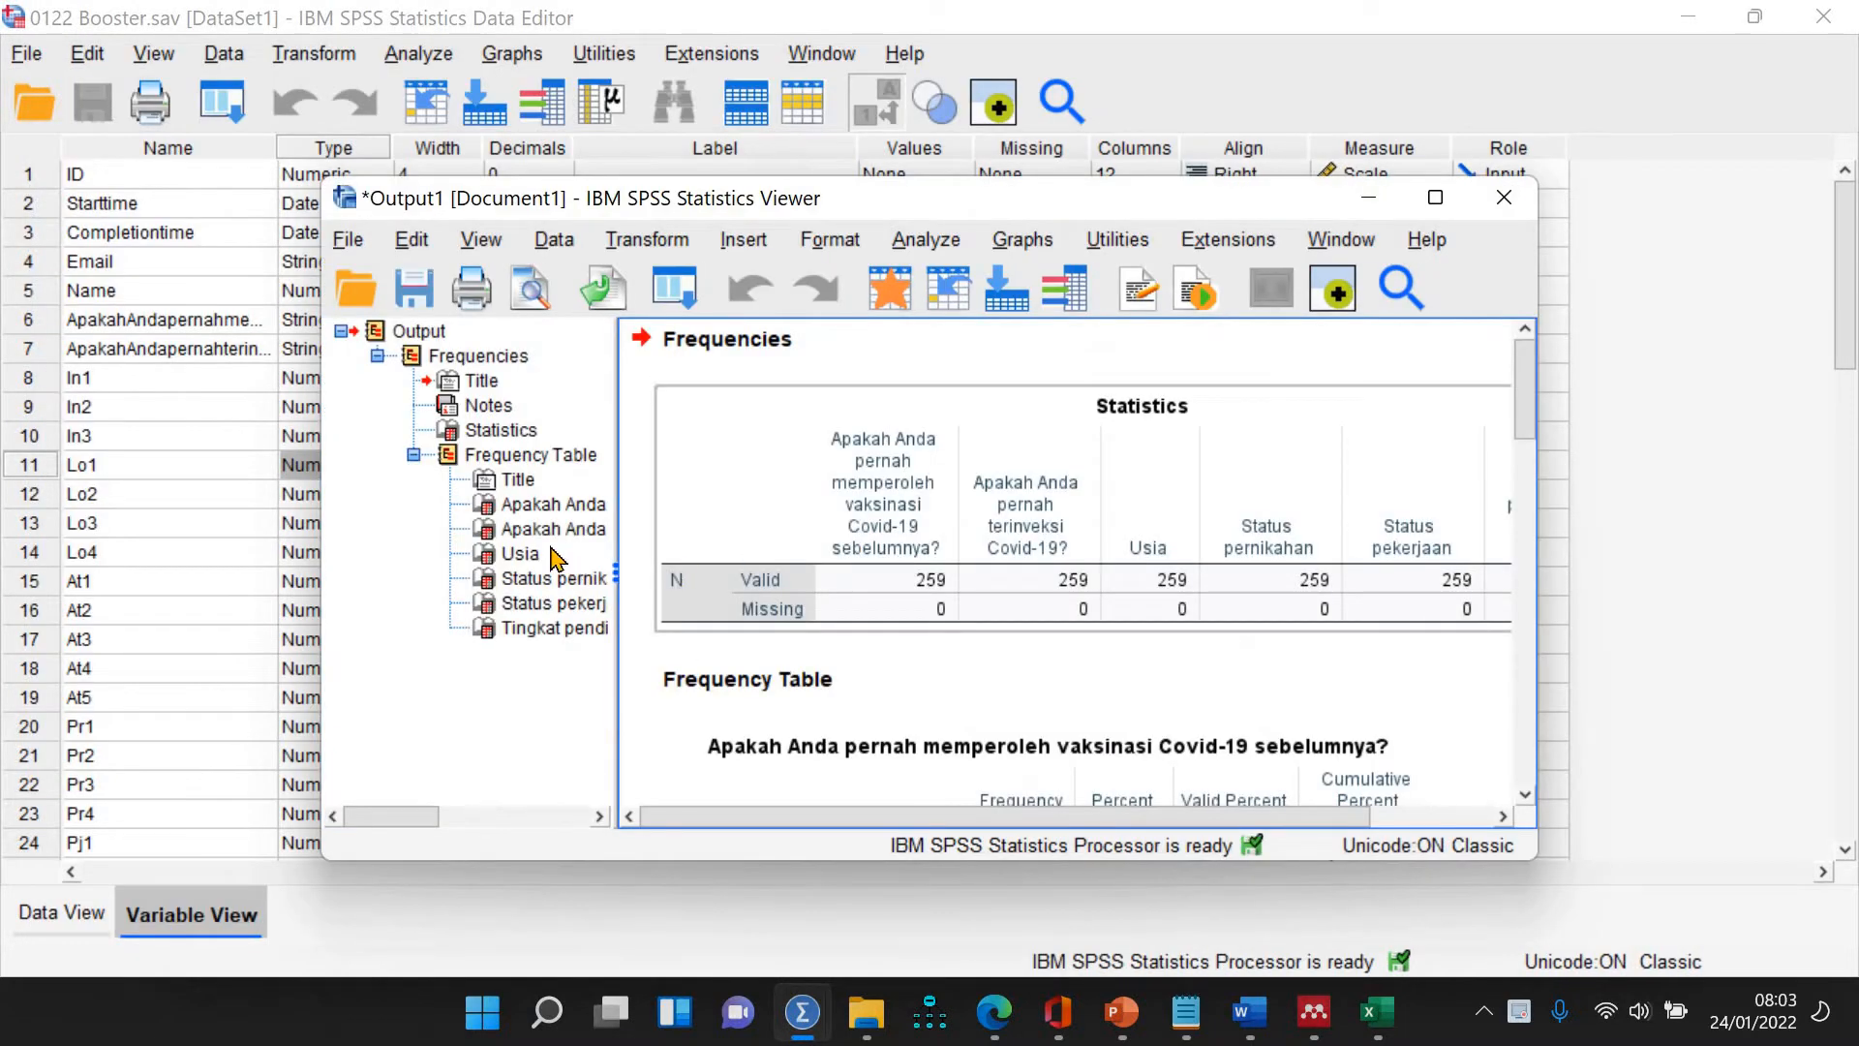
Select and copy all six frequency tables in the output outline, from the vaccination question through Tingkat pendidikan
left_click(539, 504)
left_click(440, 628)
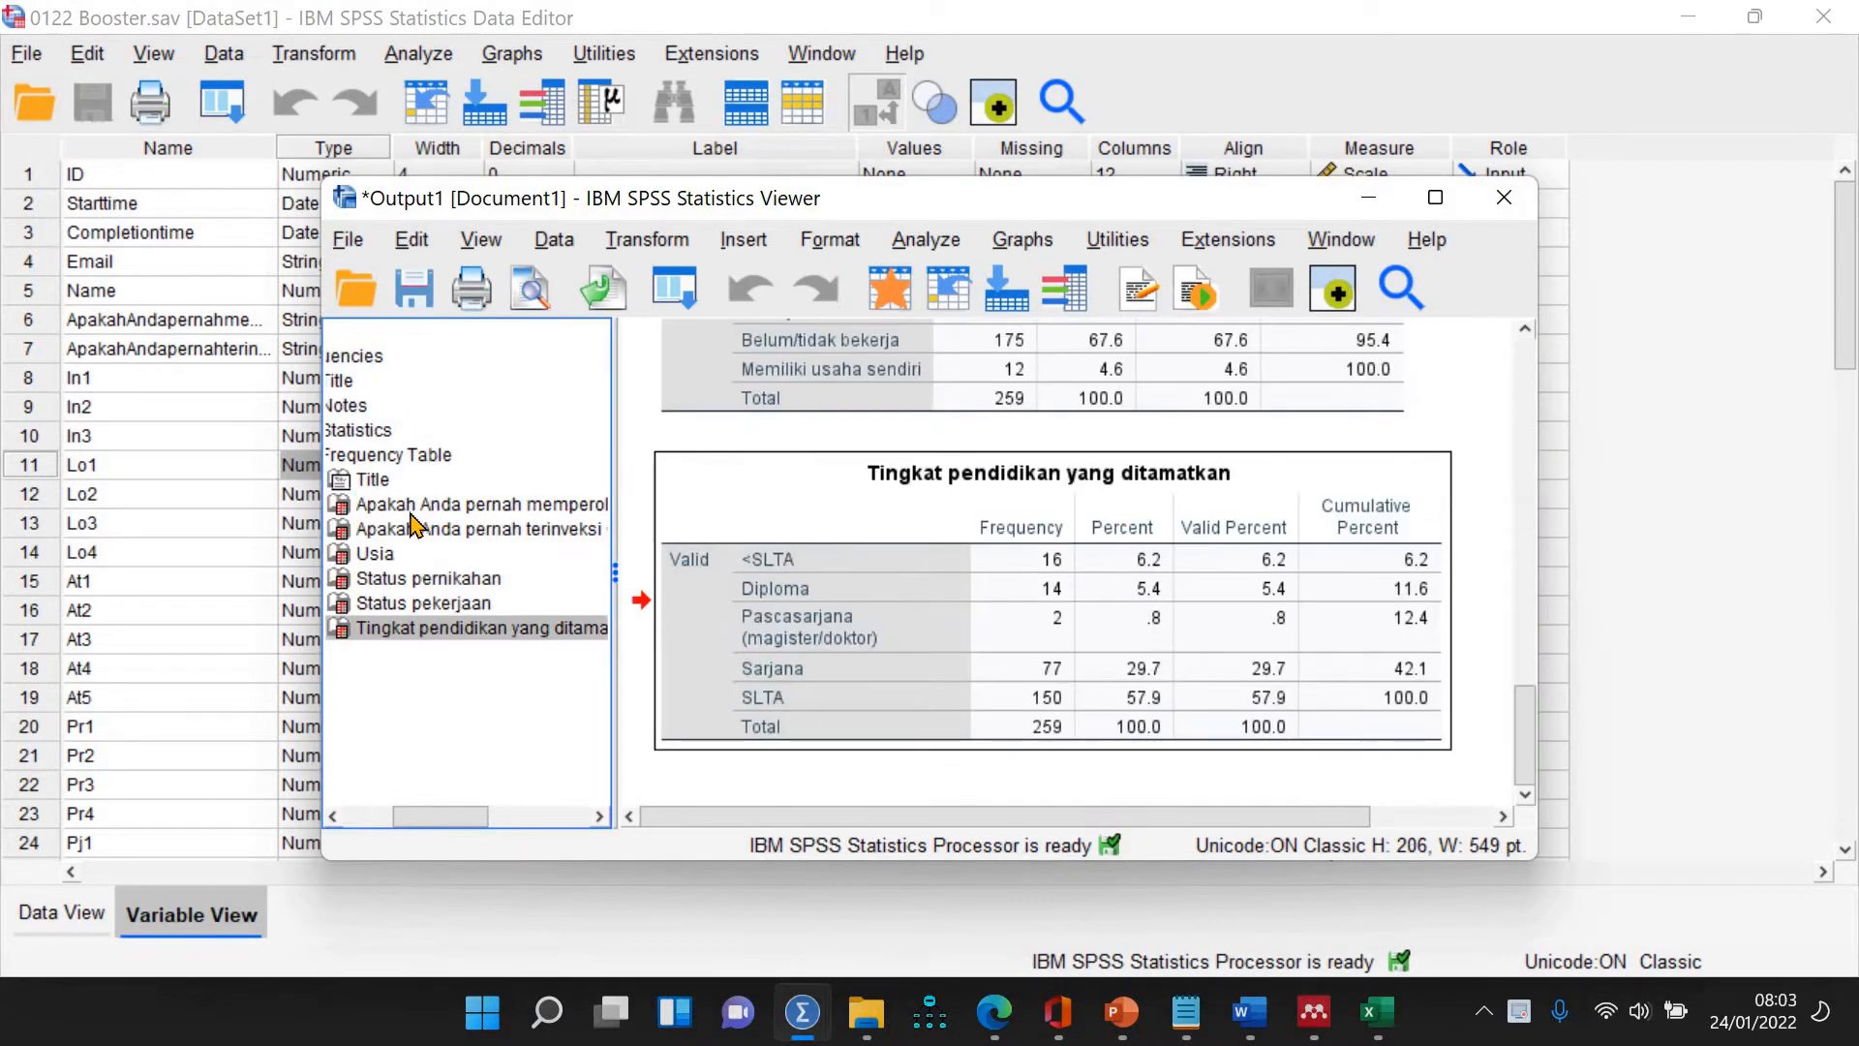
left_click(412, 511, "shift")
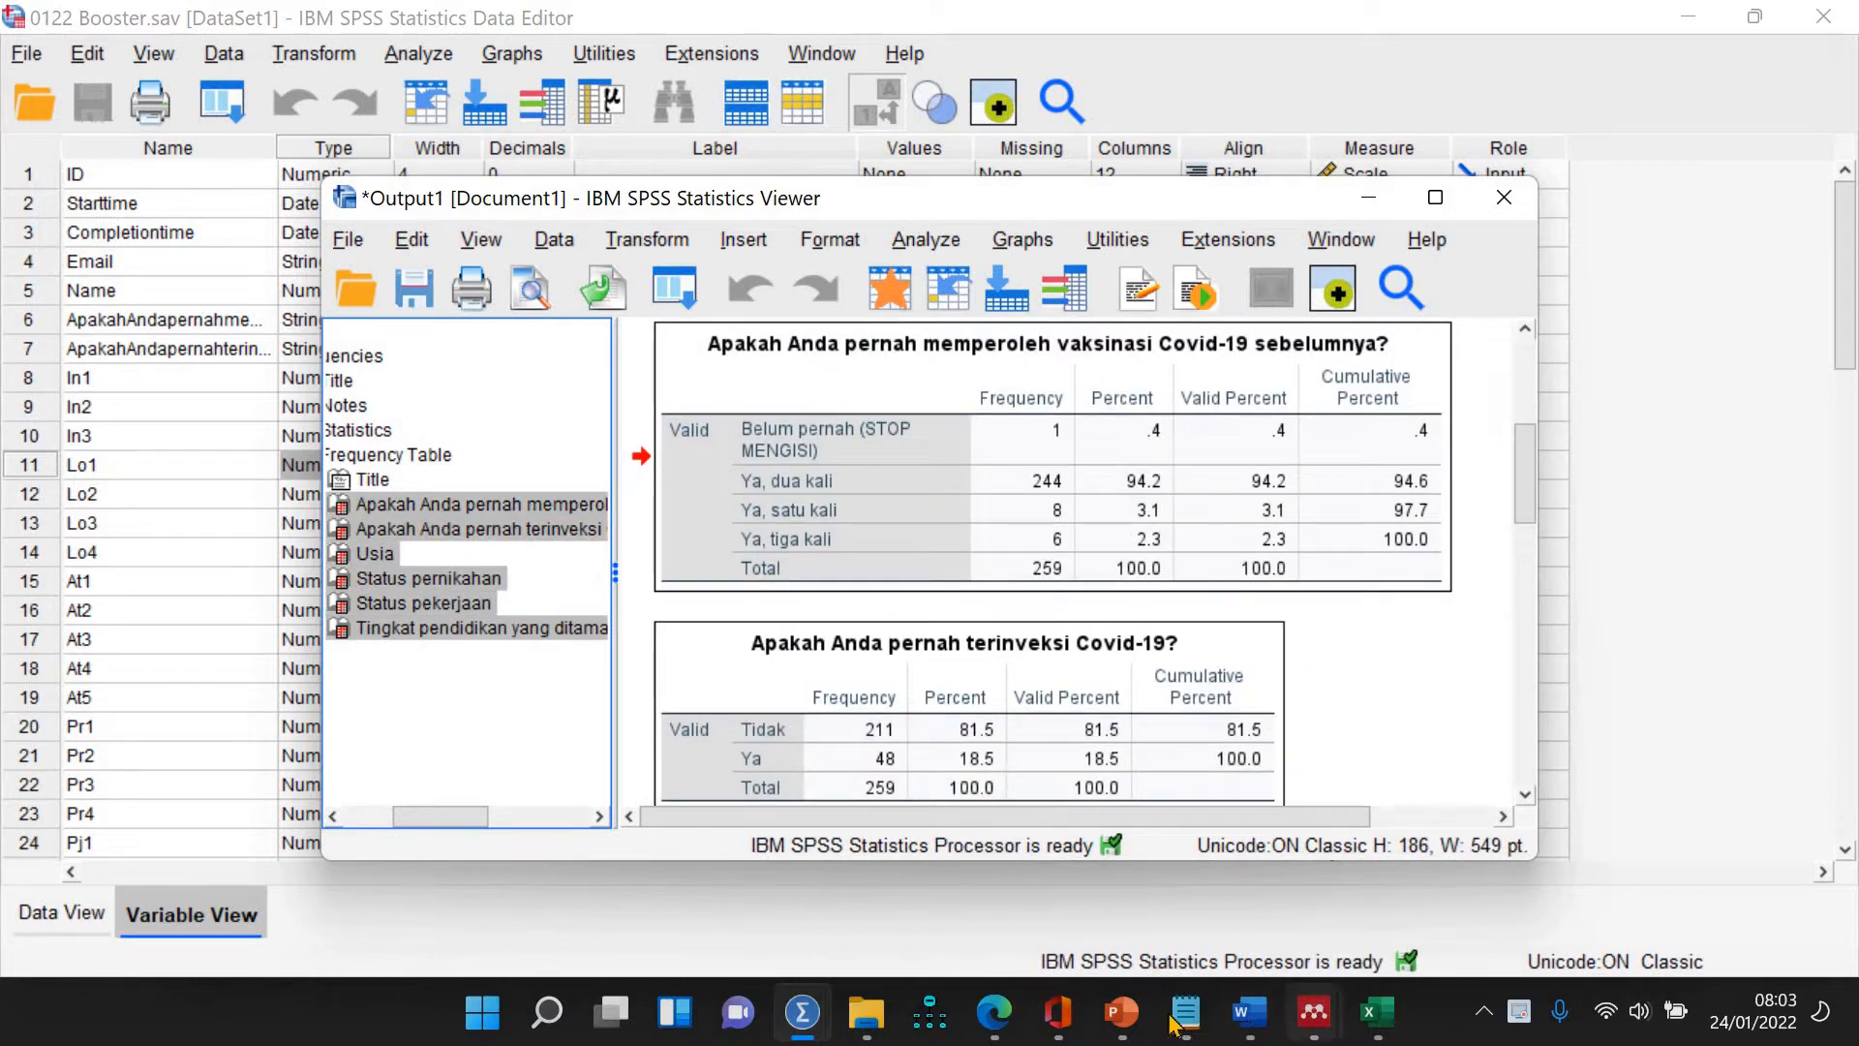
Switch to Word, create a blank document and paste the copied frequency tables into it
mouse_move(1251, 1019)
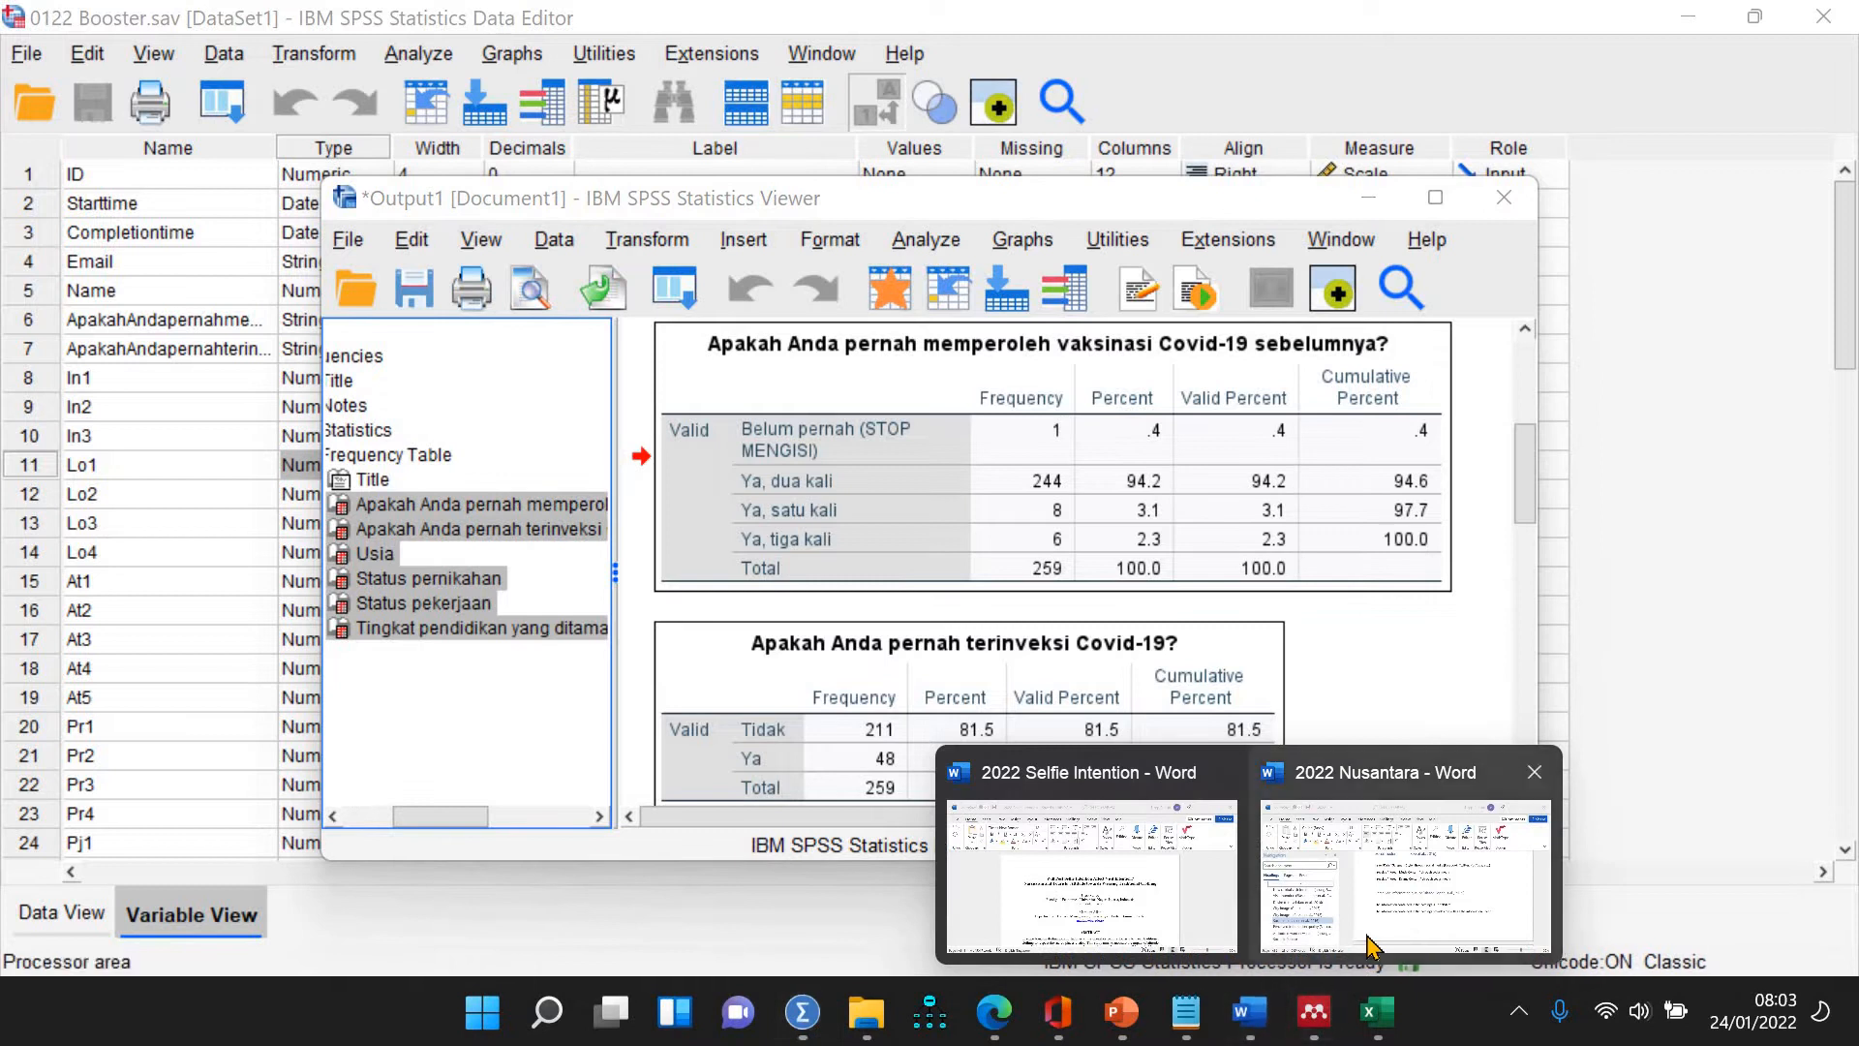
mouse_move(1371, 944)
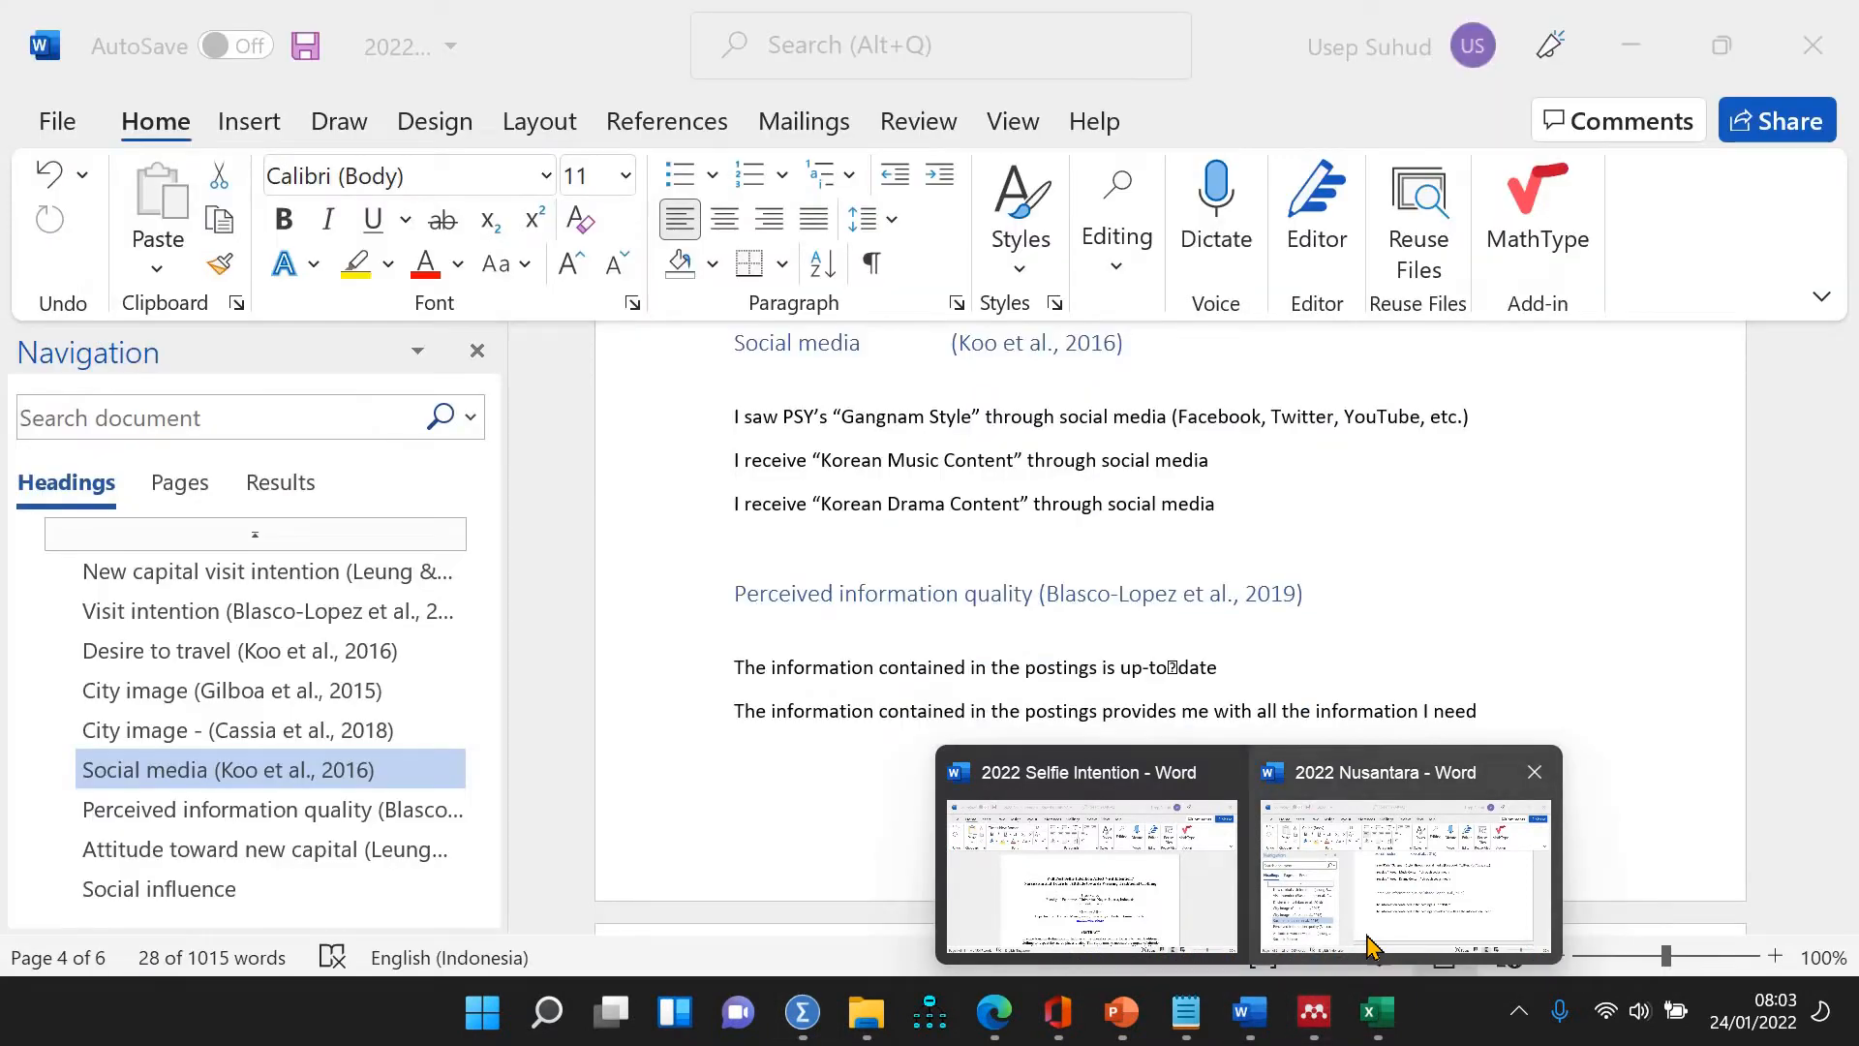
left_click(1255, 876)
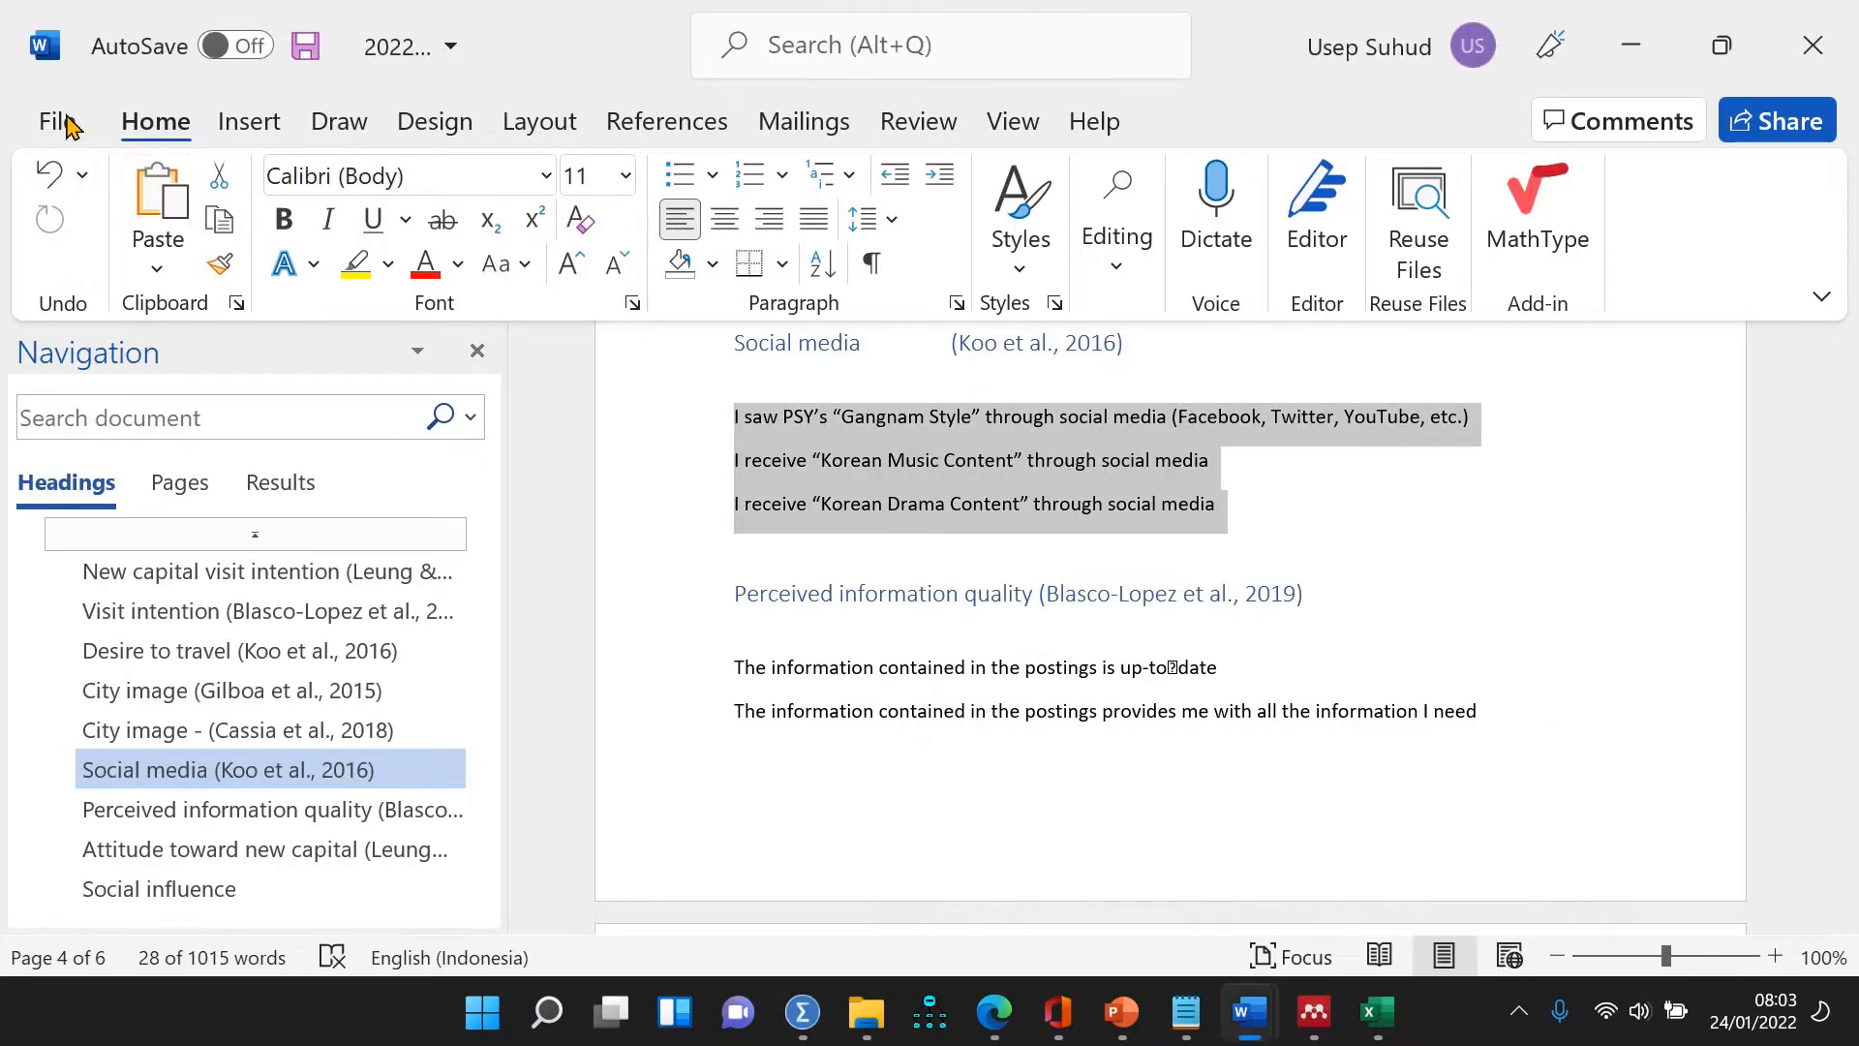
left_click(58, 120)
left_click(91, 237)
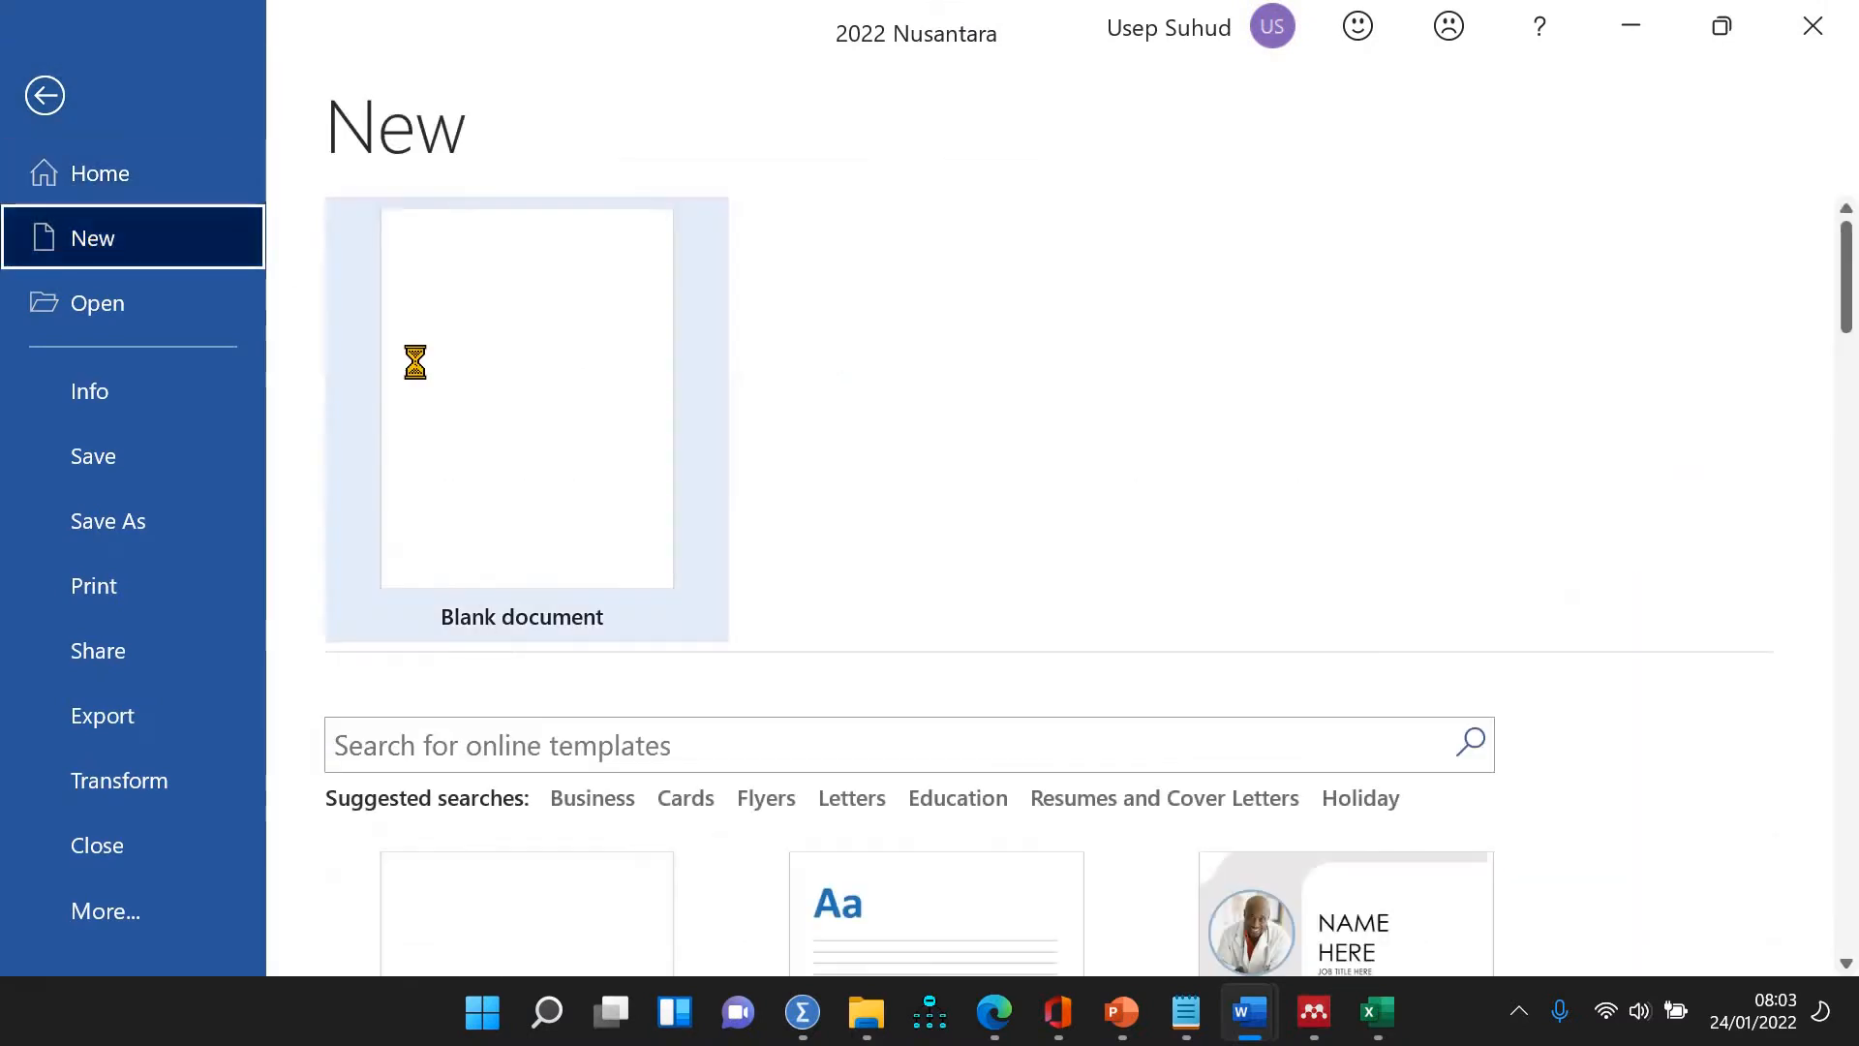
left_click(416, 361)
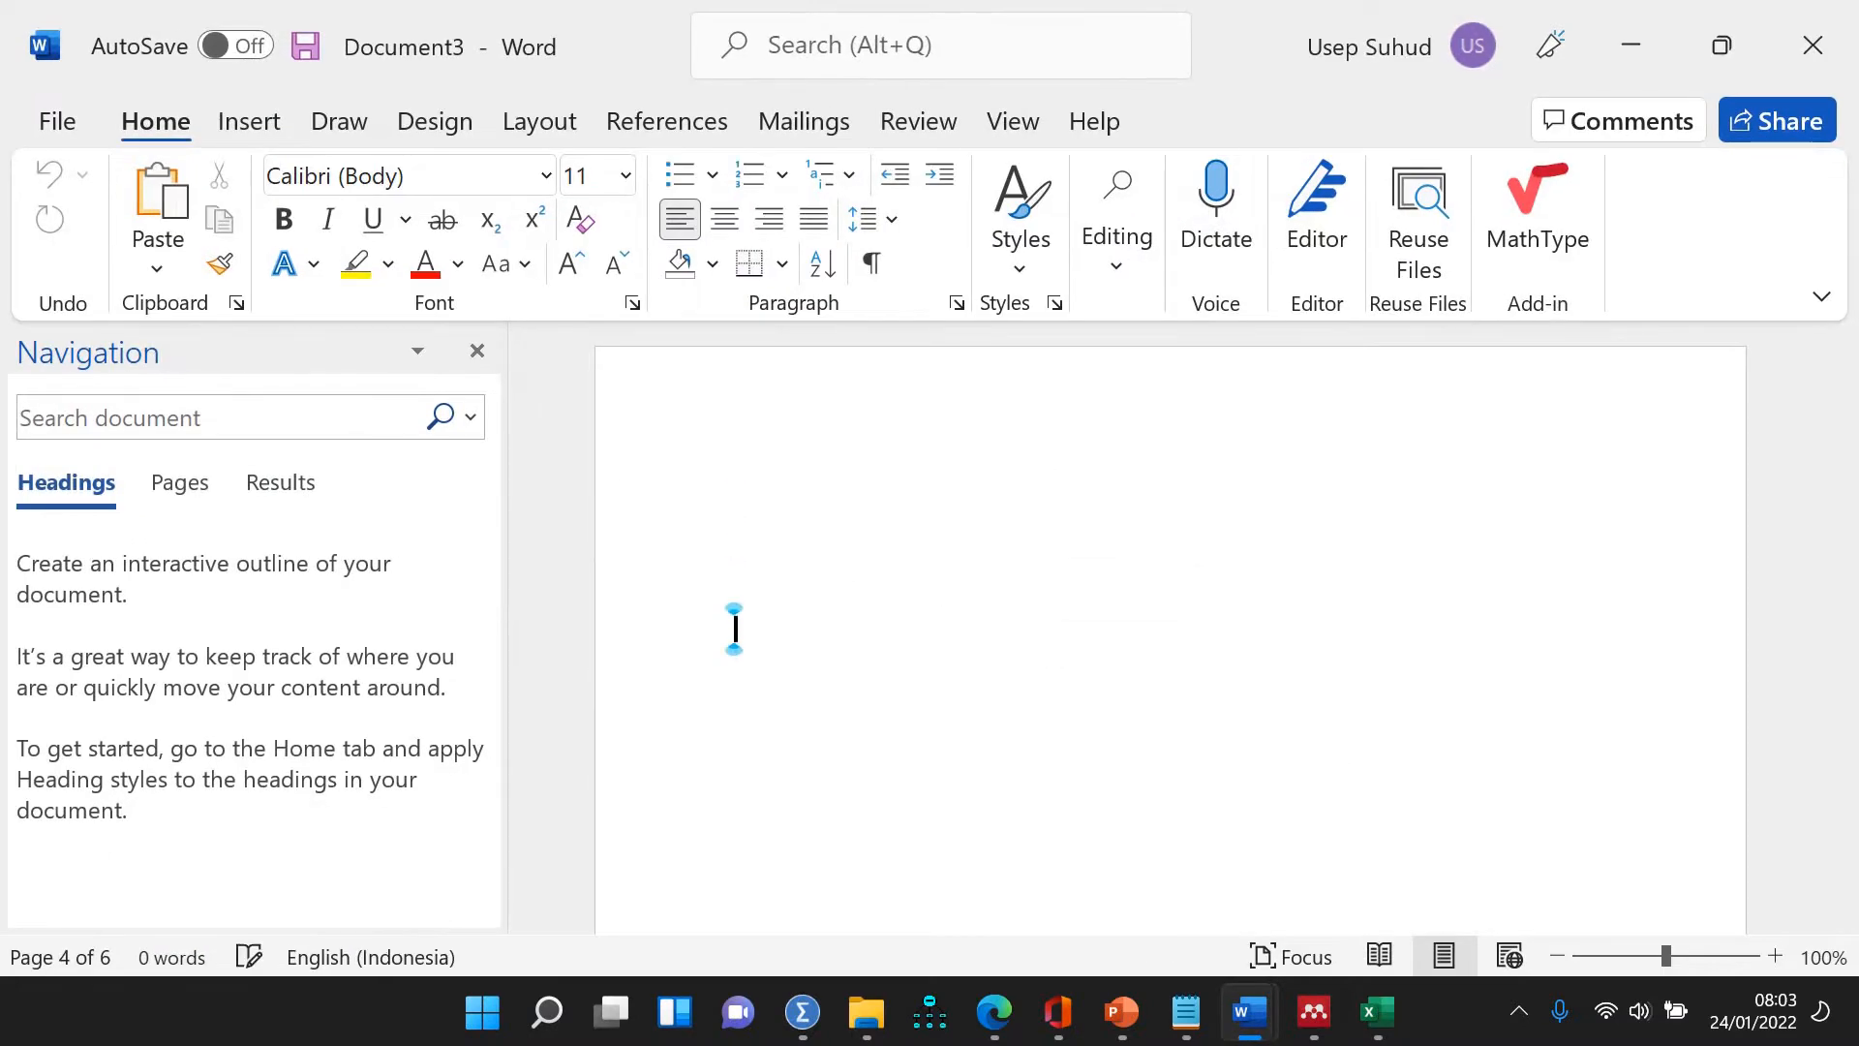
key("ctrl+v")
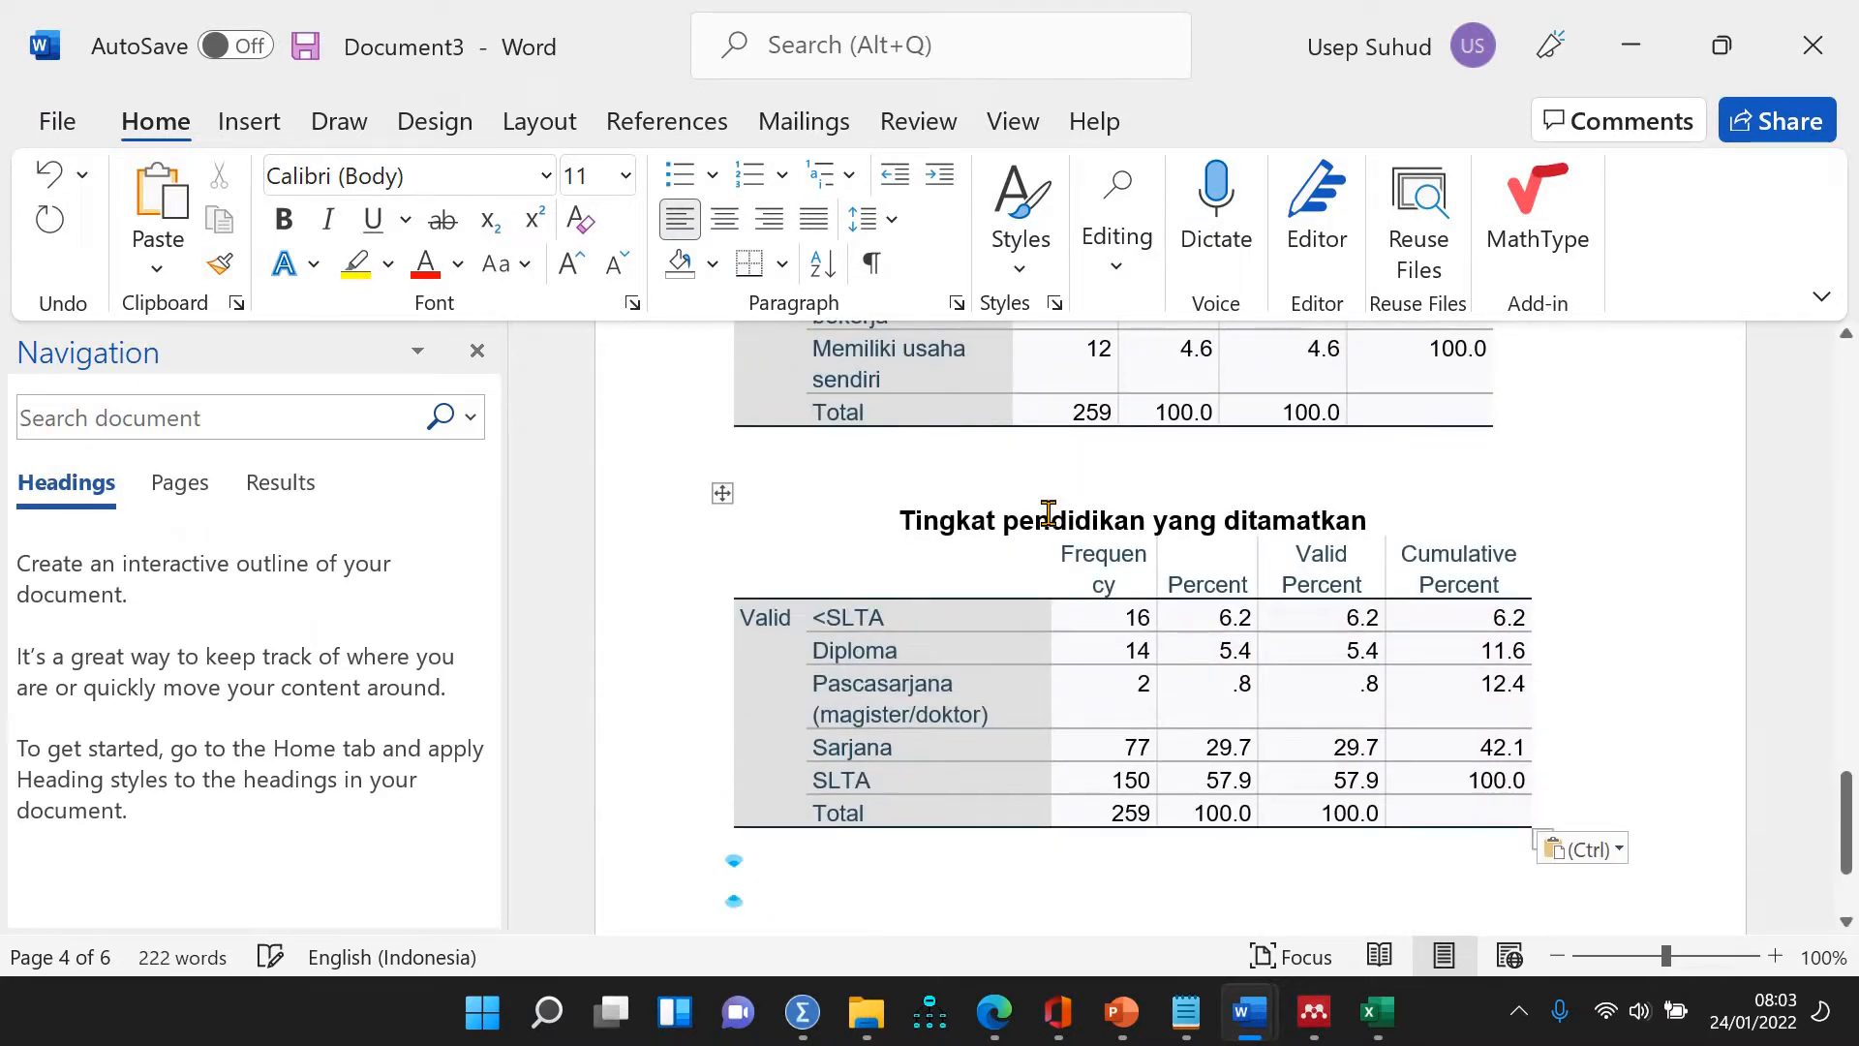
Look through the pasted frequency tables to check their order and layout
scroll(1047, 513, "up", 10)
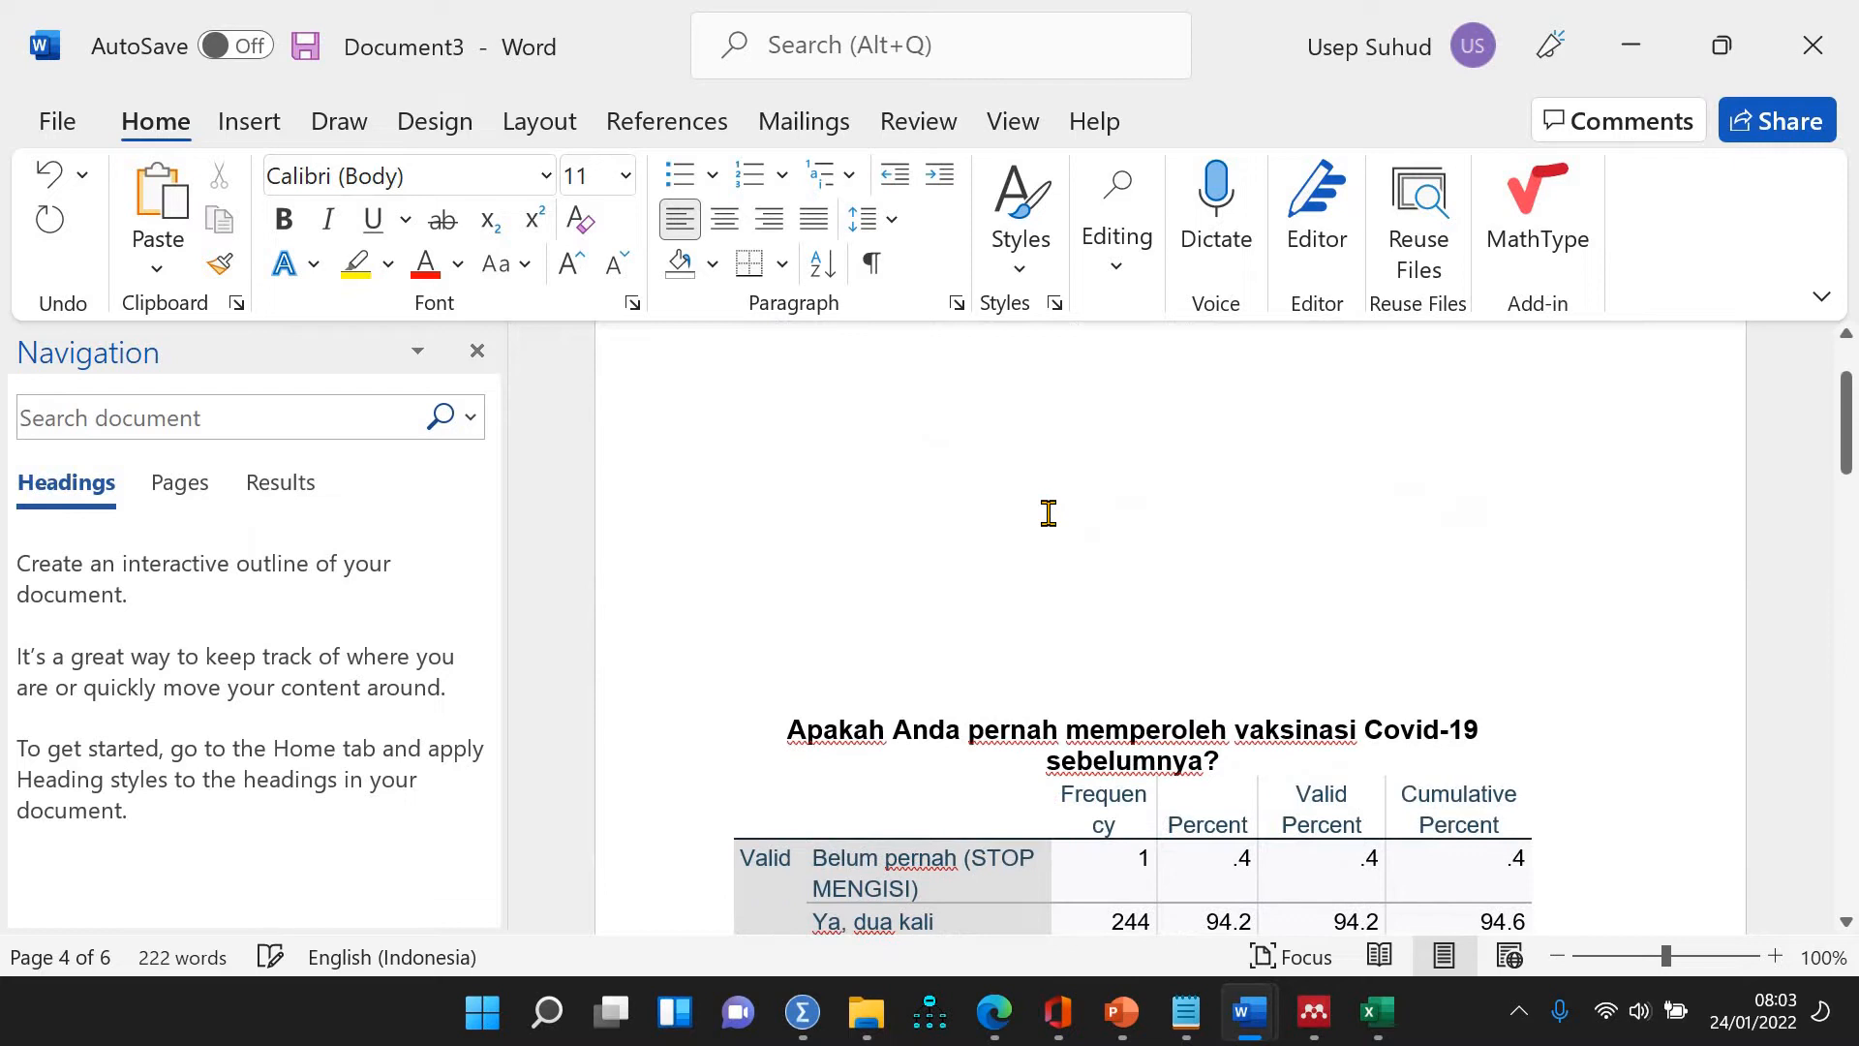
scroll(1047, 513, "down", 6)
scroll(1047, 513, "up", 7)
scroll(1047, 513, "down", 6)
scroll(1048, 513, "up", 6)
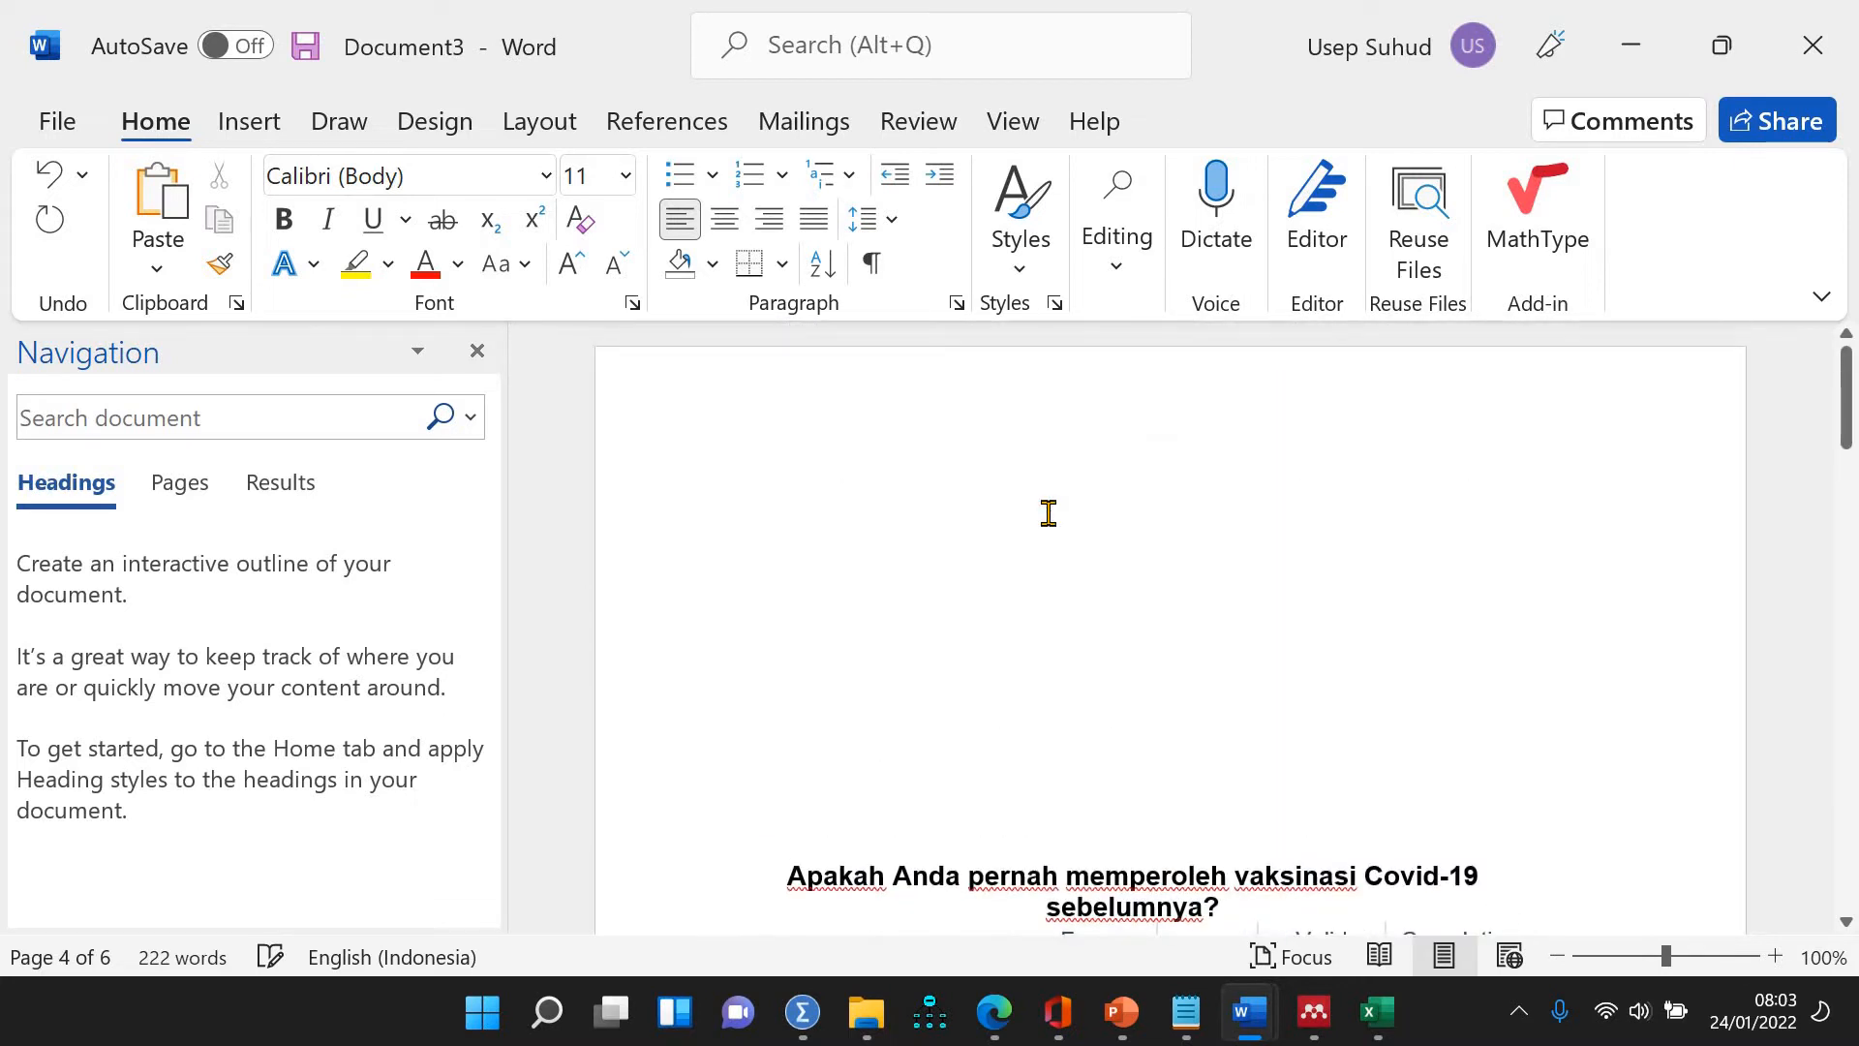
scroll(1092, 588, "down", 6)
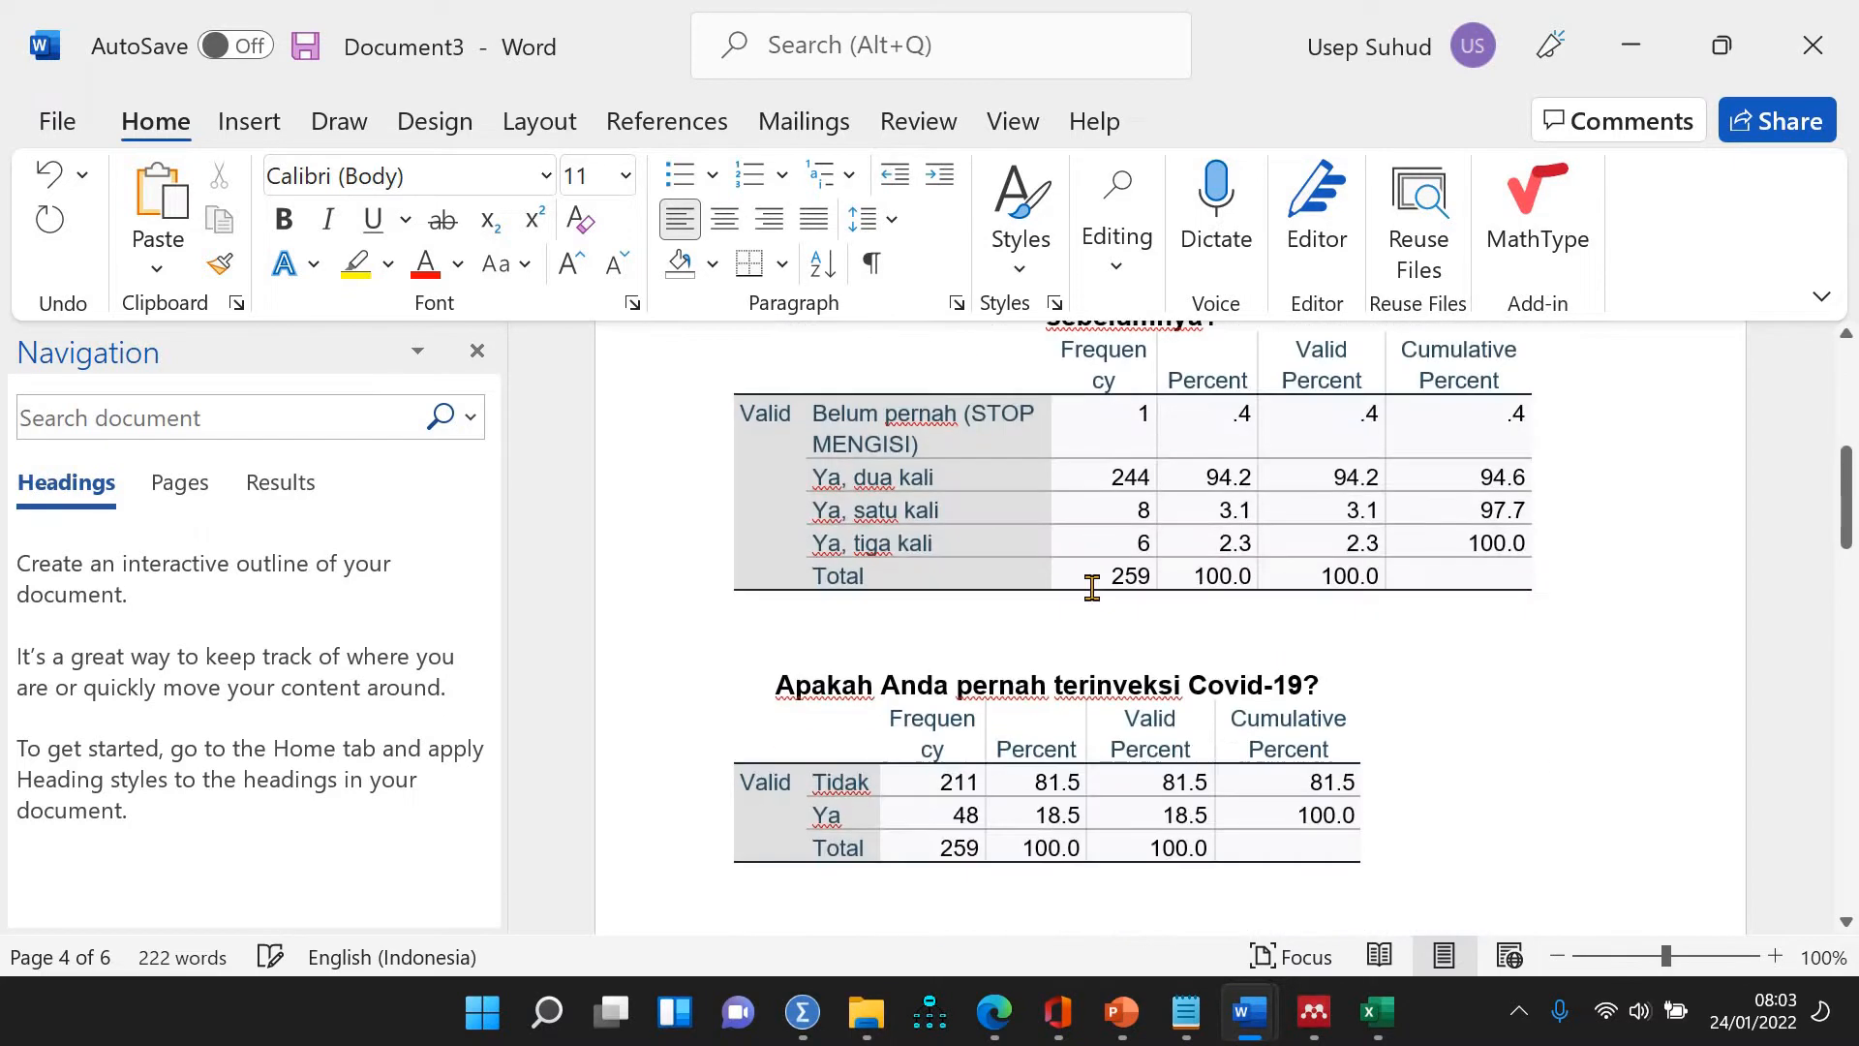
scroll(1092, 588, "up", 6)
scroll(1311, 403, "down", 8)
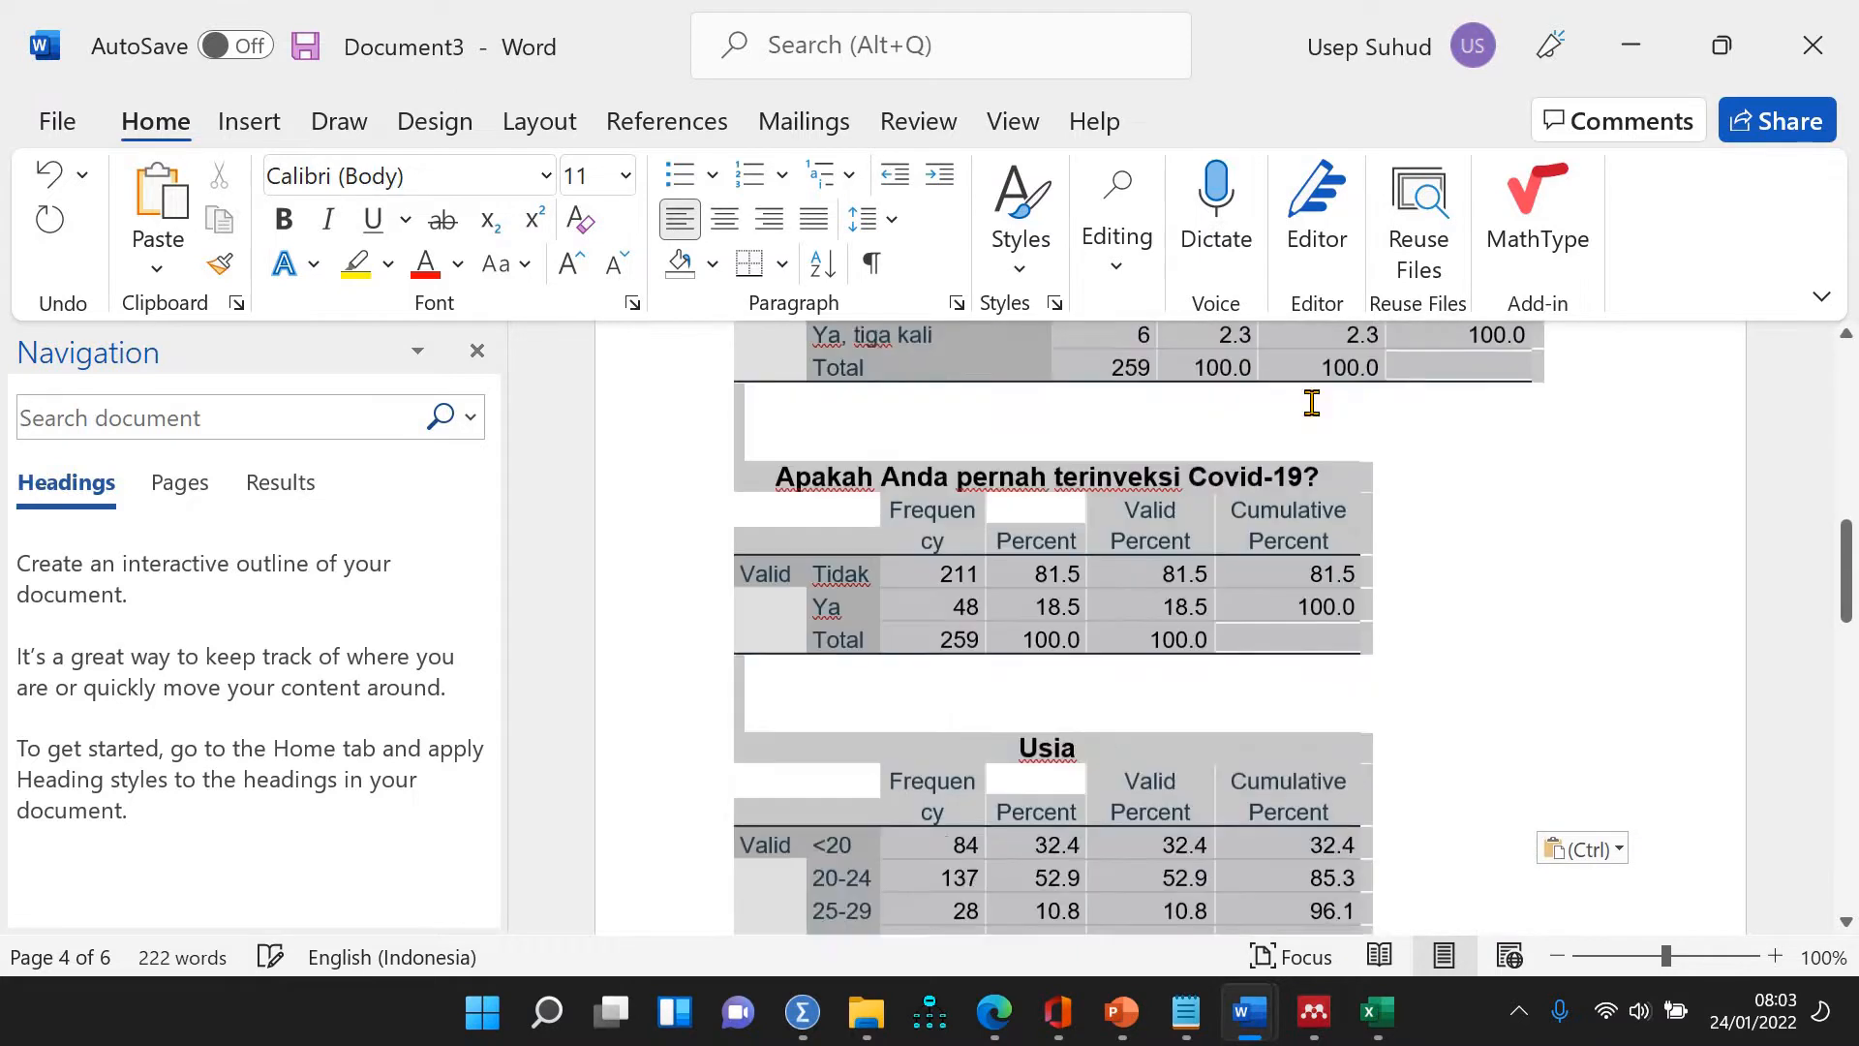
Cut the Covid-19 vaccination frequency table from the start of the document and paste it at the end
scroll(1346, 306, "up", 2)
scroll(1439, 493, "up", 4)
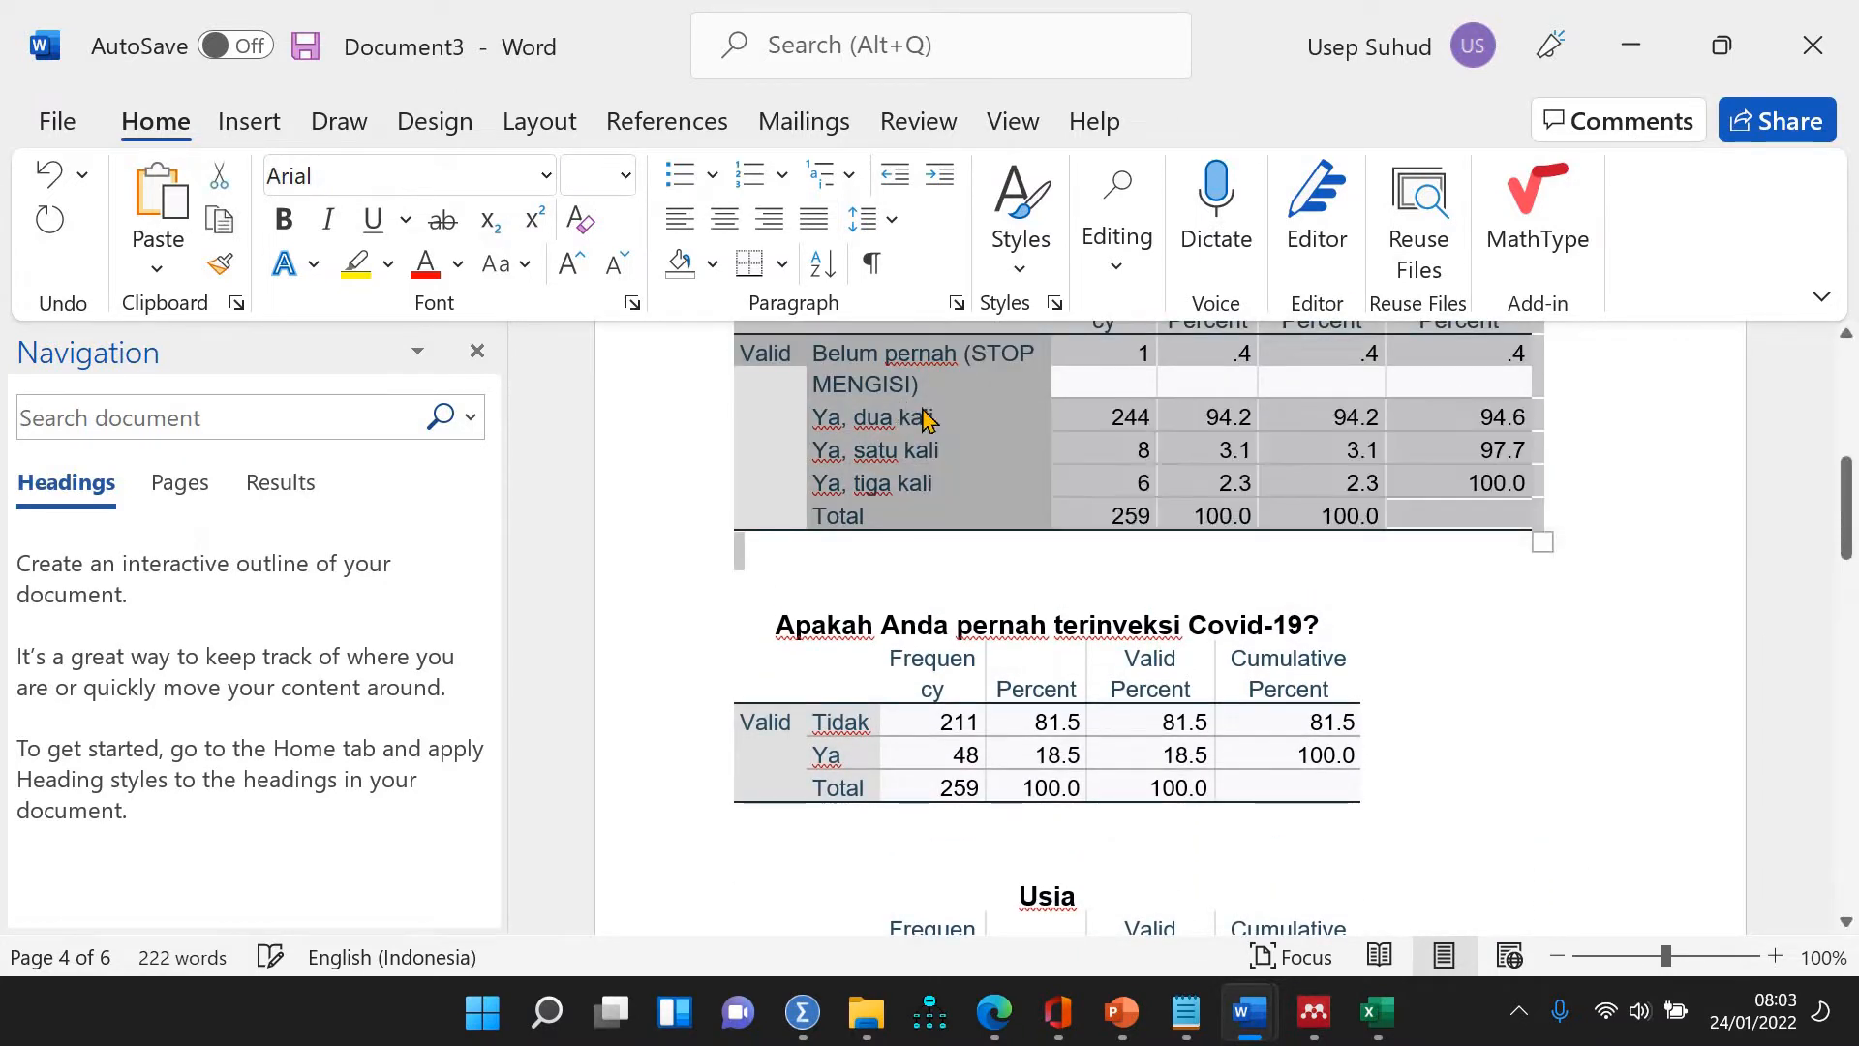
right_click(895, 399)
left_click(995, 470)
left_click(978, 567)
scroll(979, 556, "down", 15)
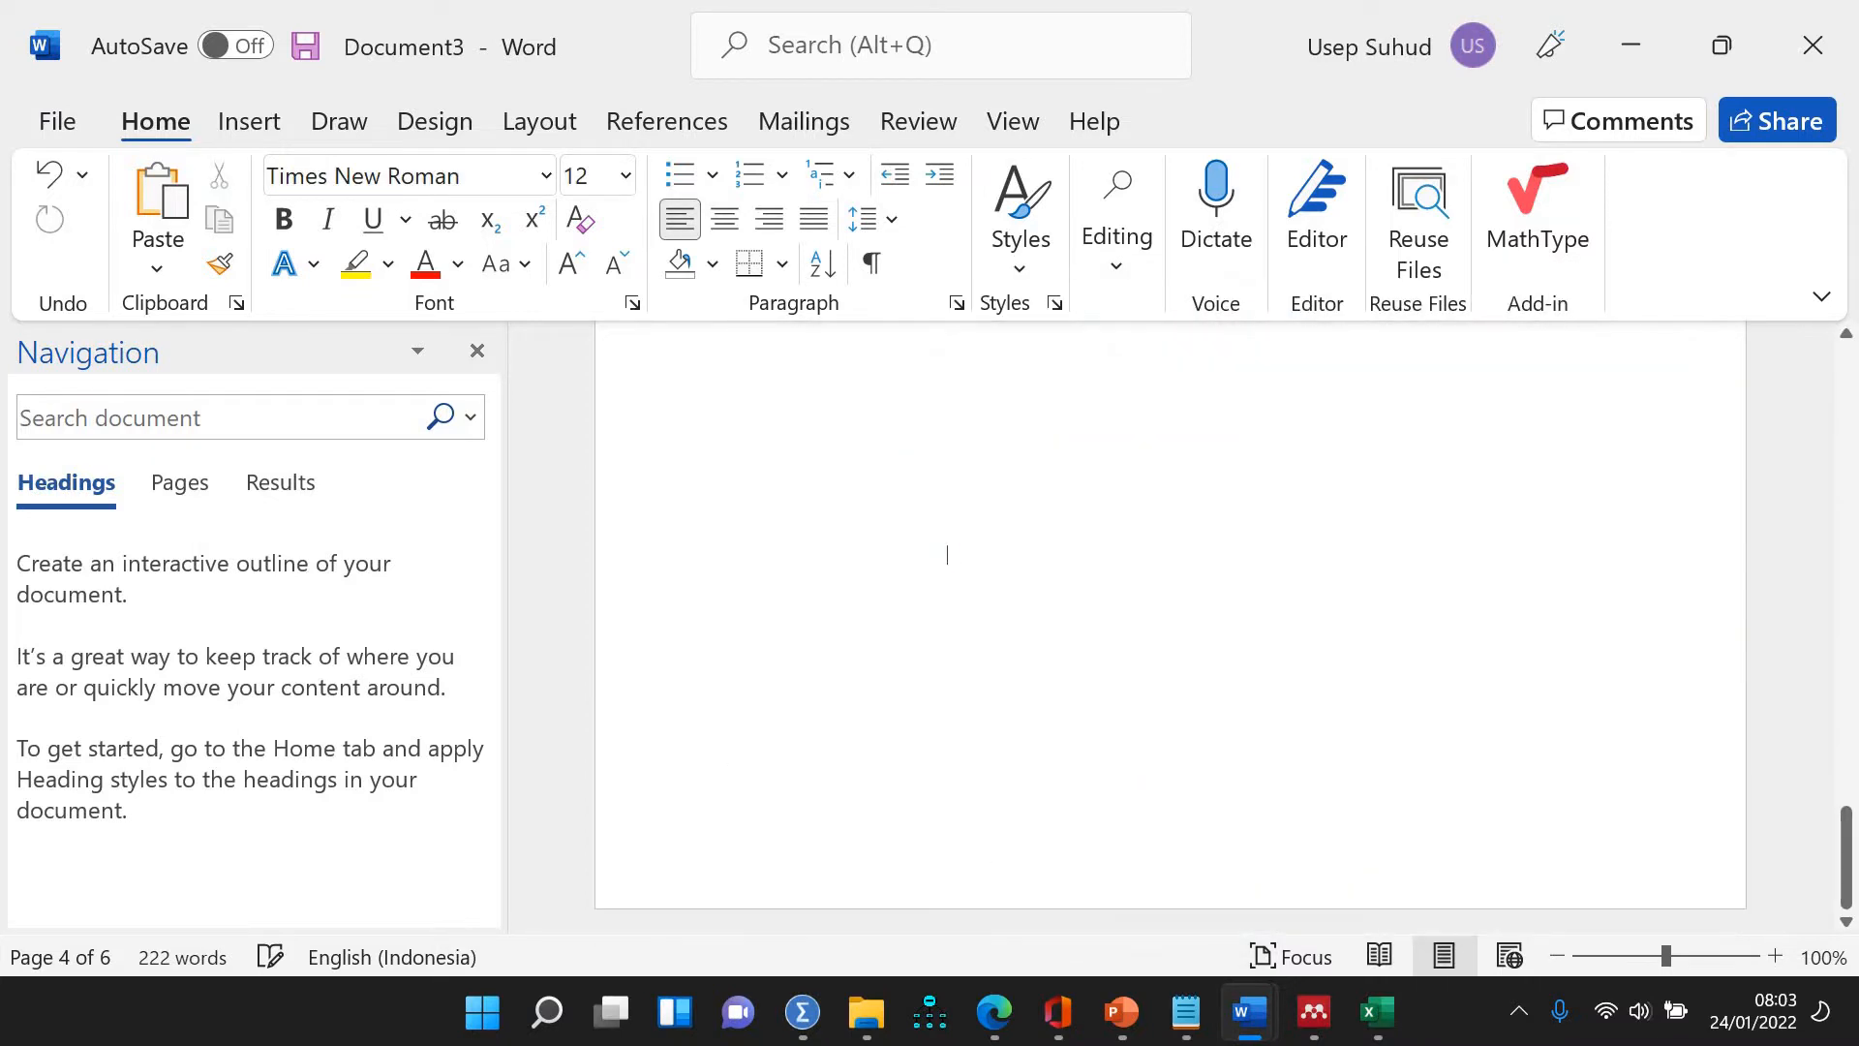
left_click(734, 362)
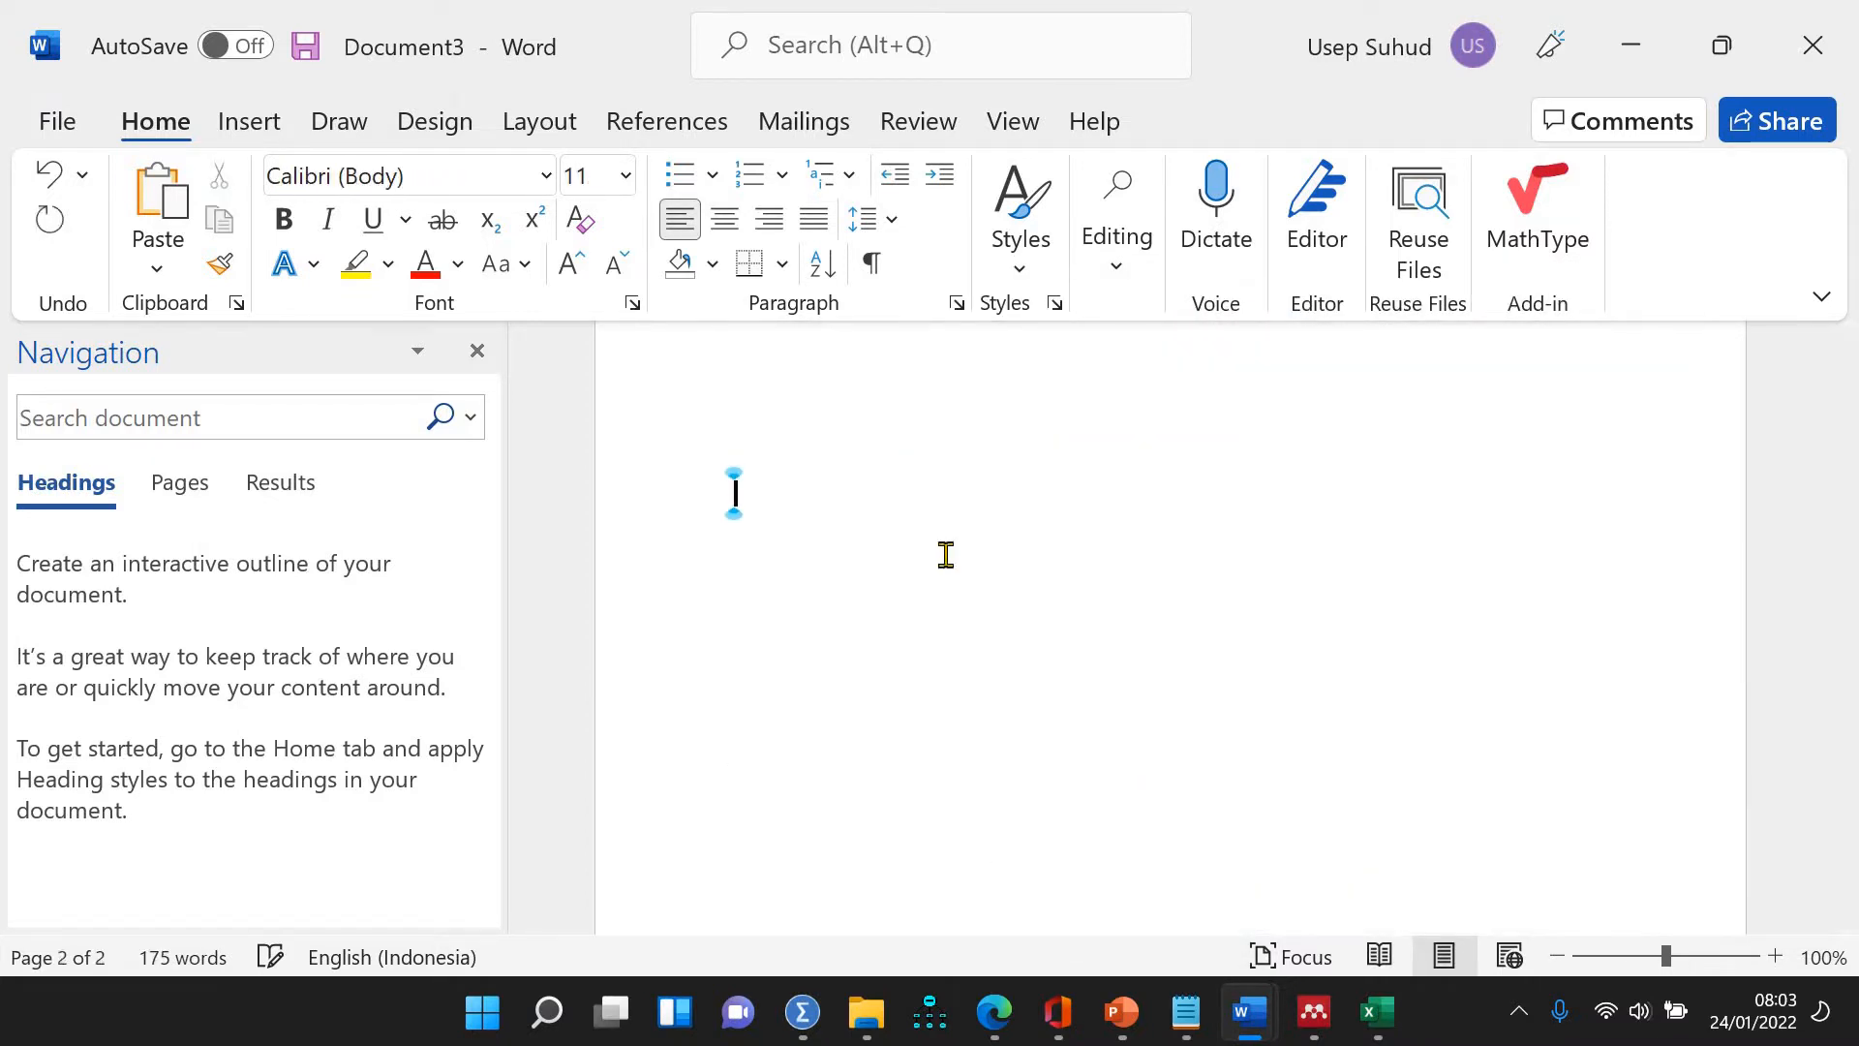
key("ctrl+v")
scroll(946, 555, "down", 3)
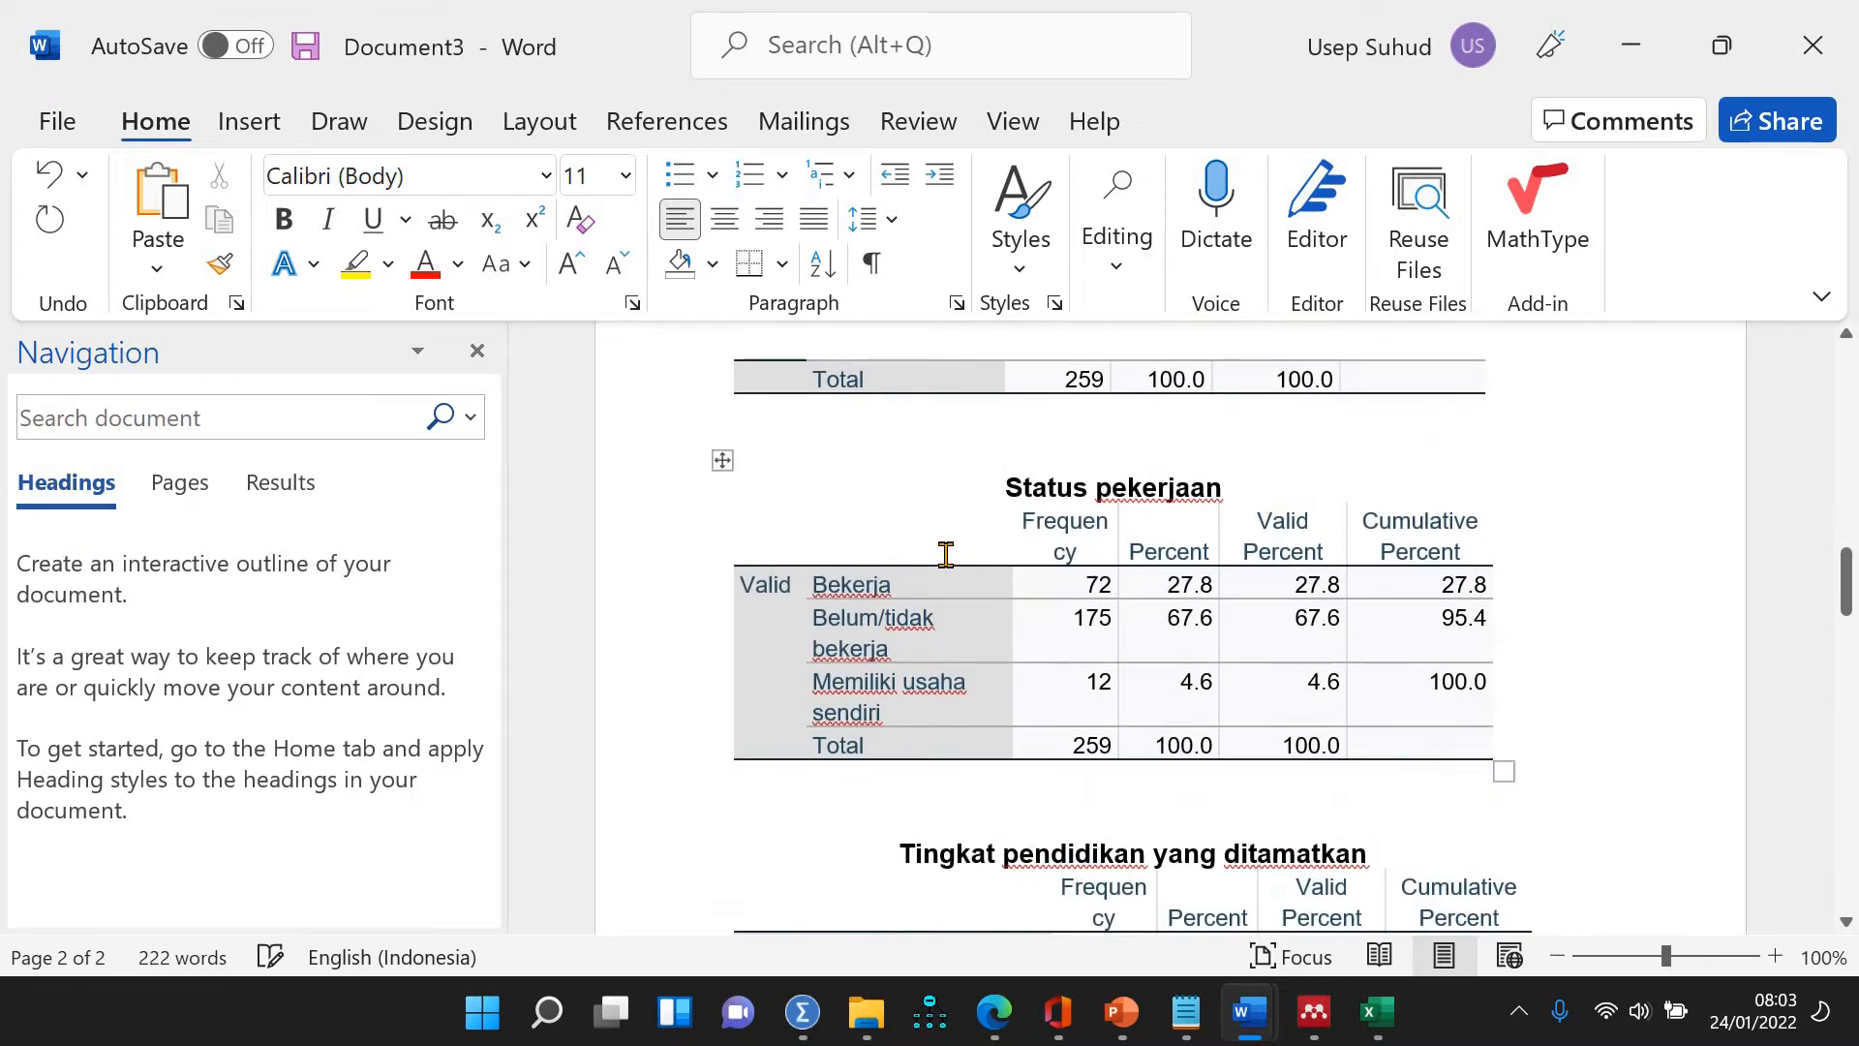
Apply All Borders to the Status pernikahan table and AutoFit it to the window
scroll(946, 555, "down", 8)
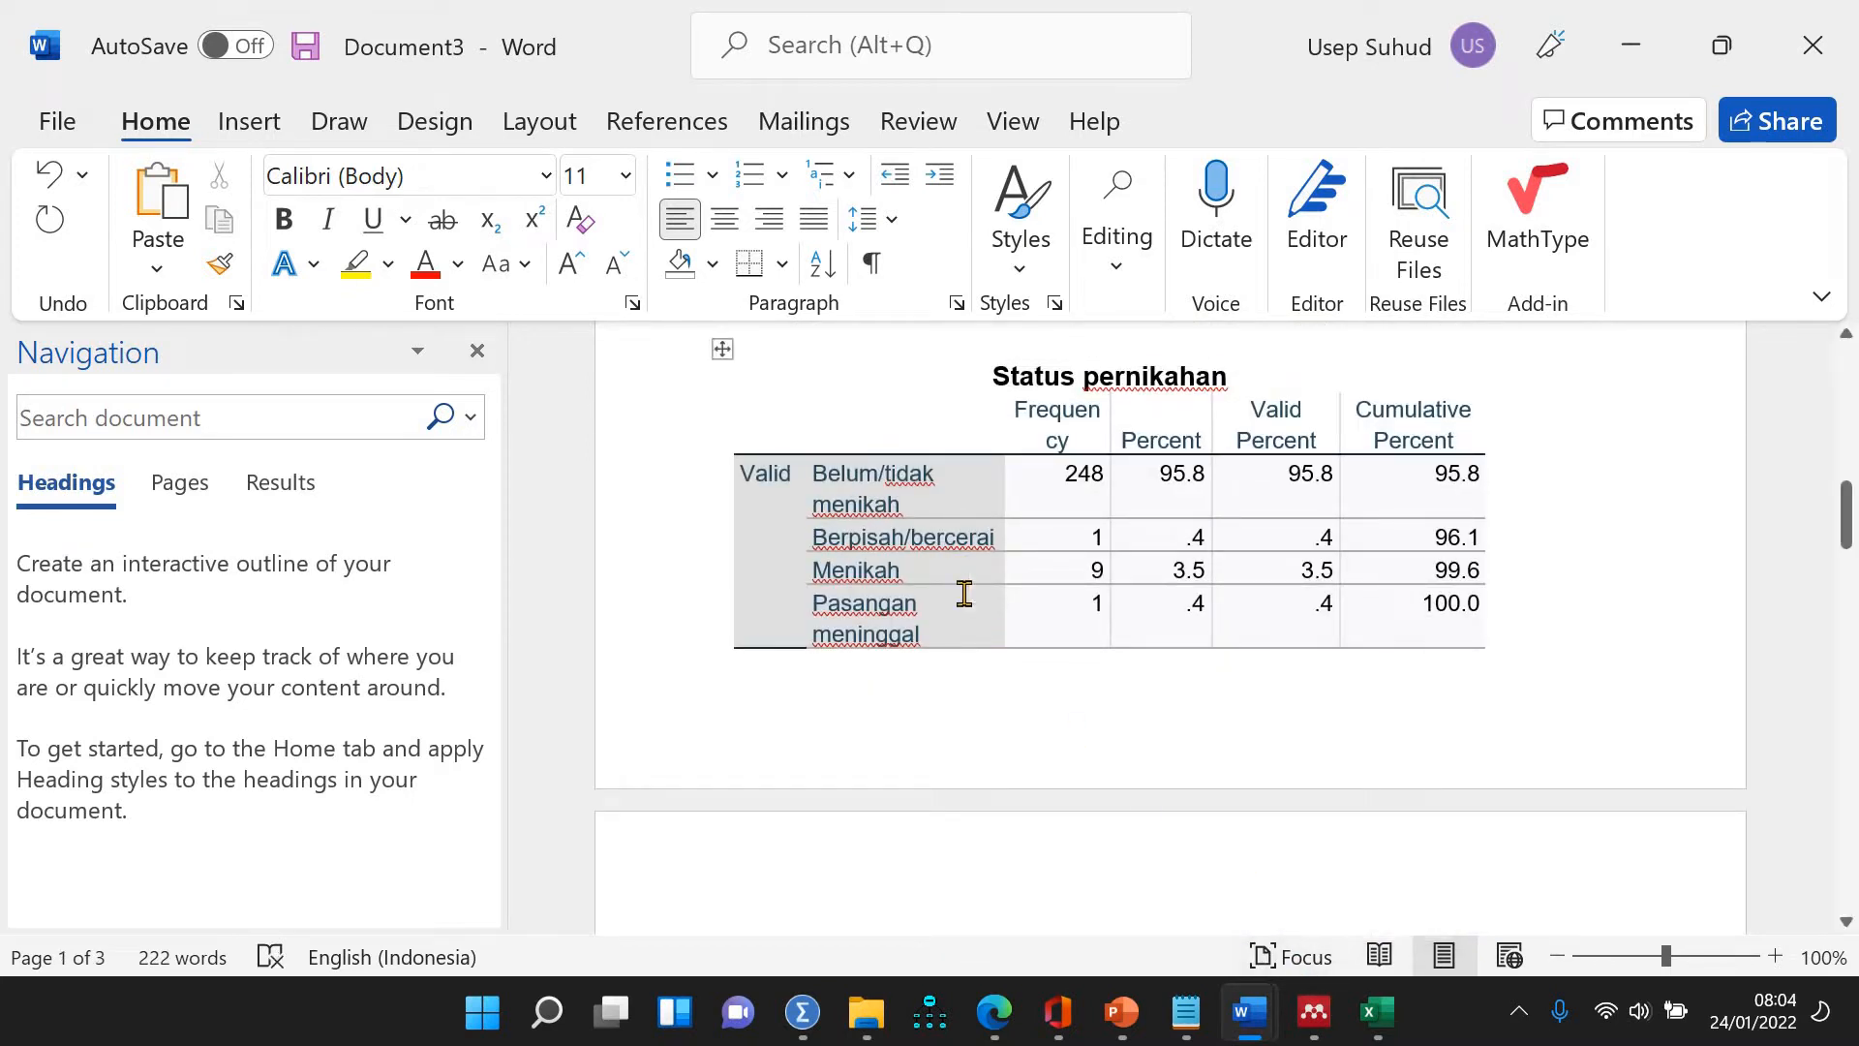
left_click(723, 349)
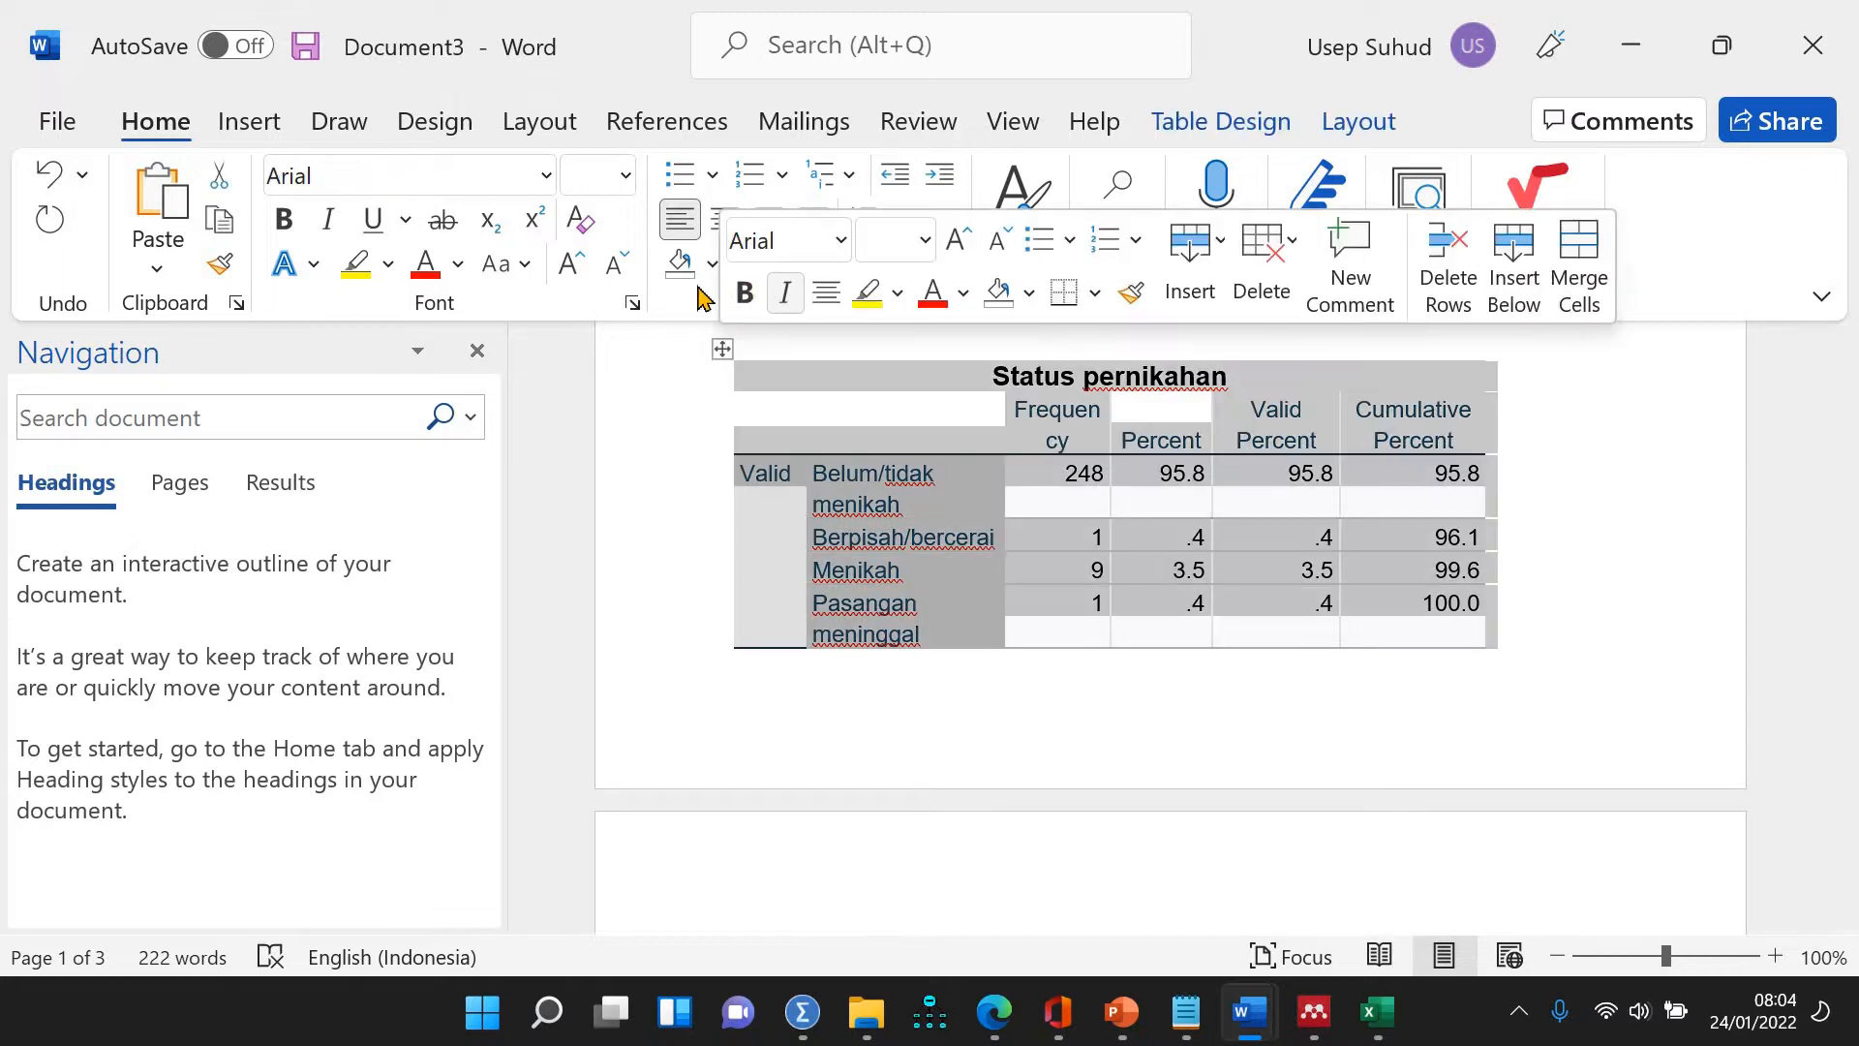
left_click(784, 267)
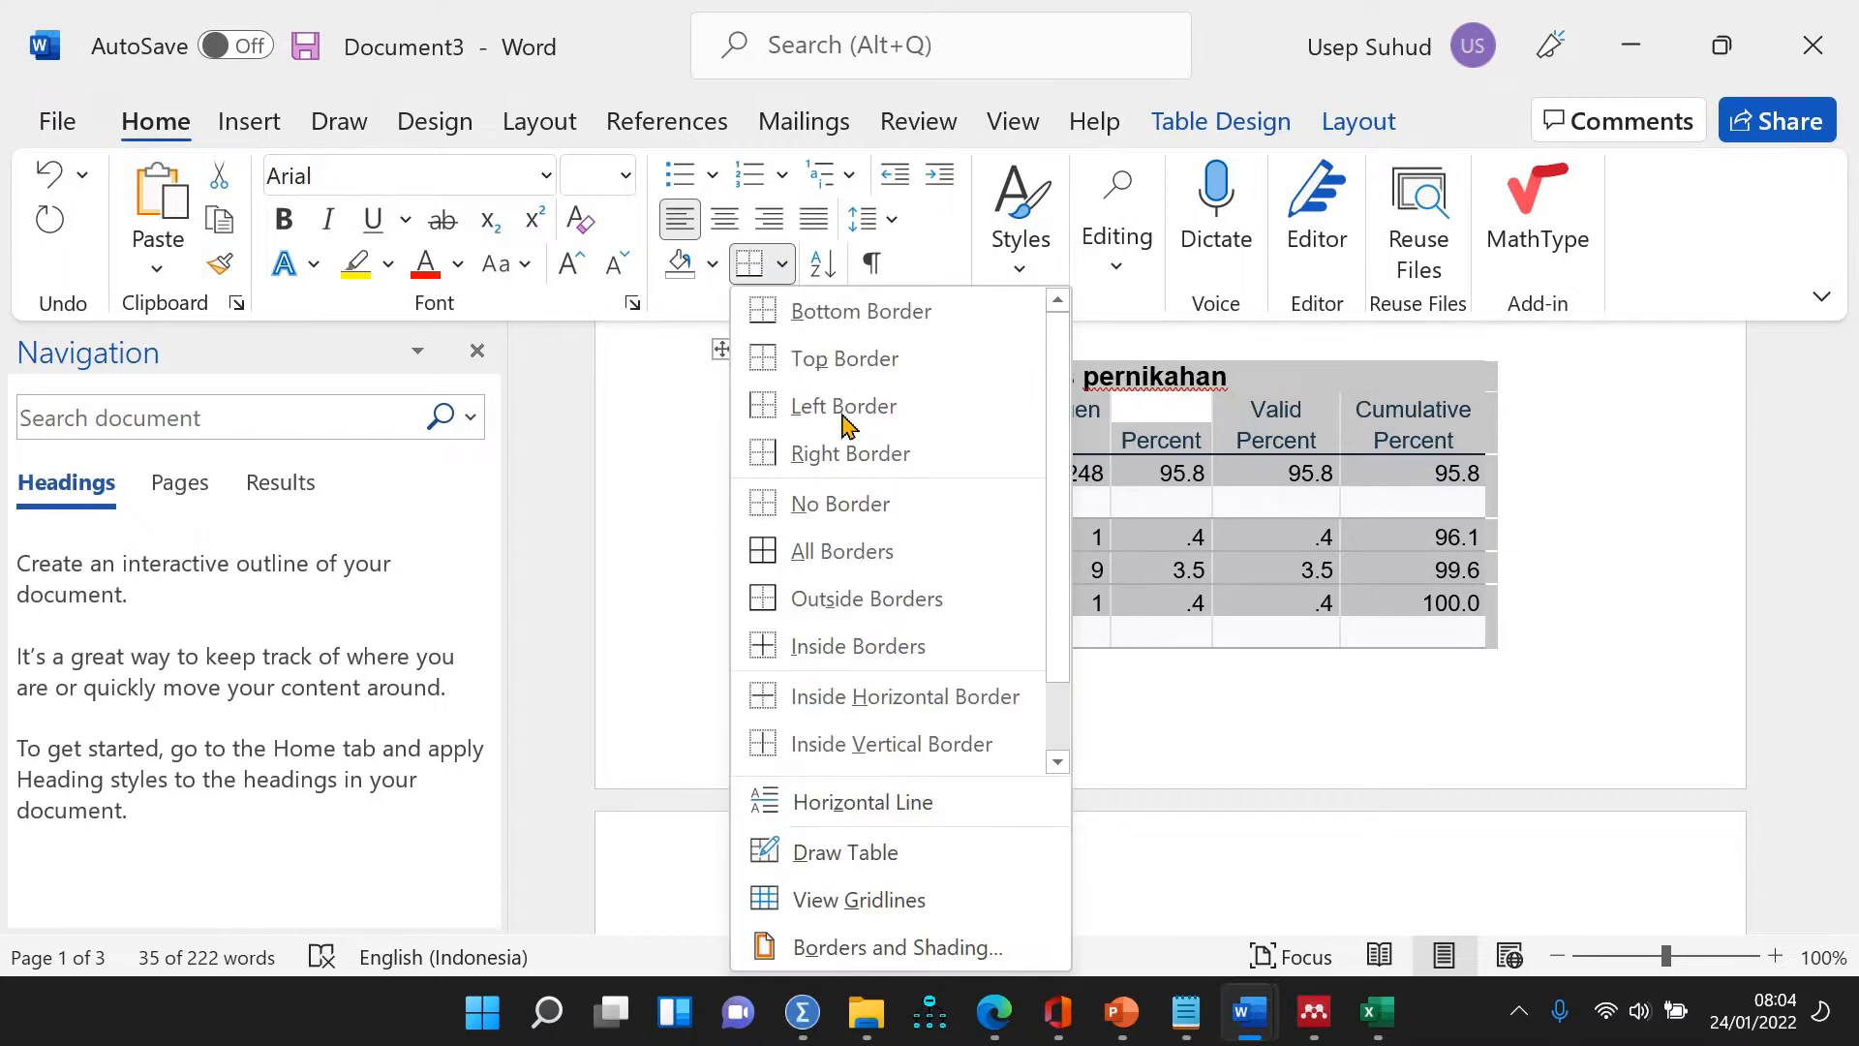
left_click(839, 550)
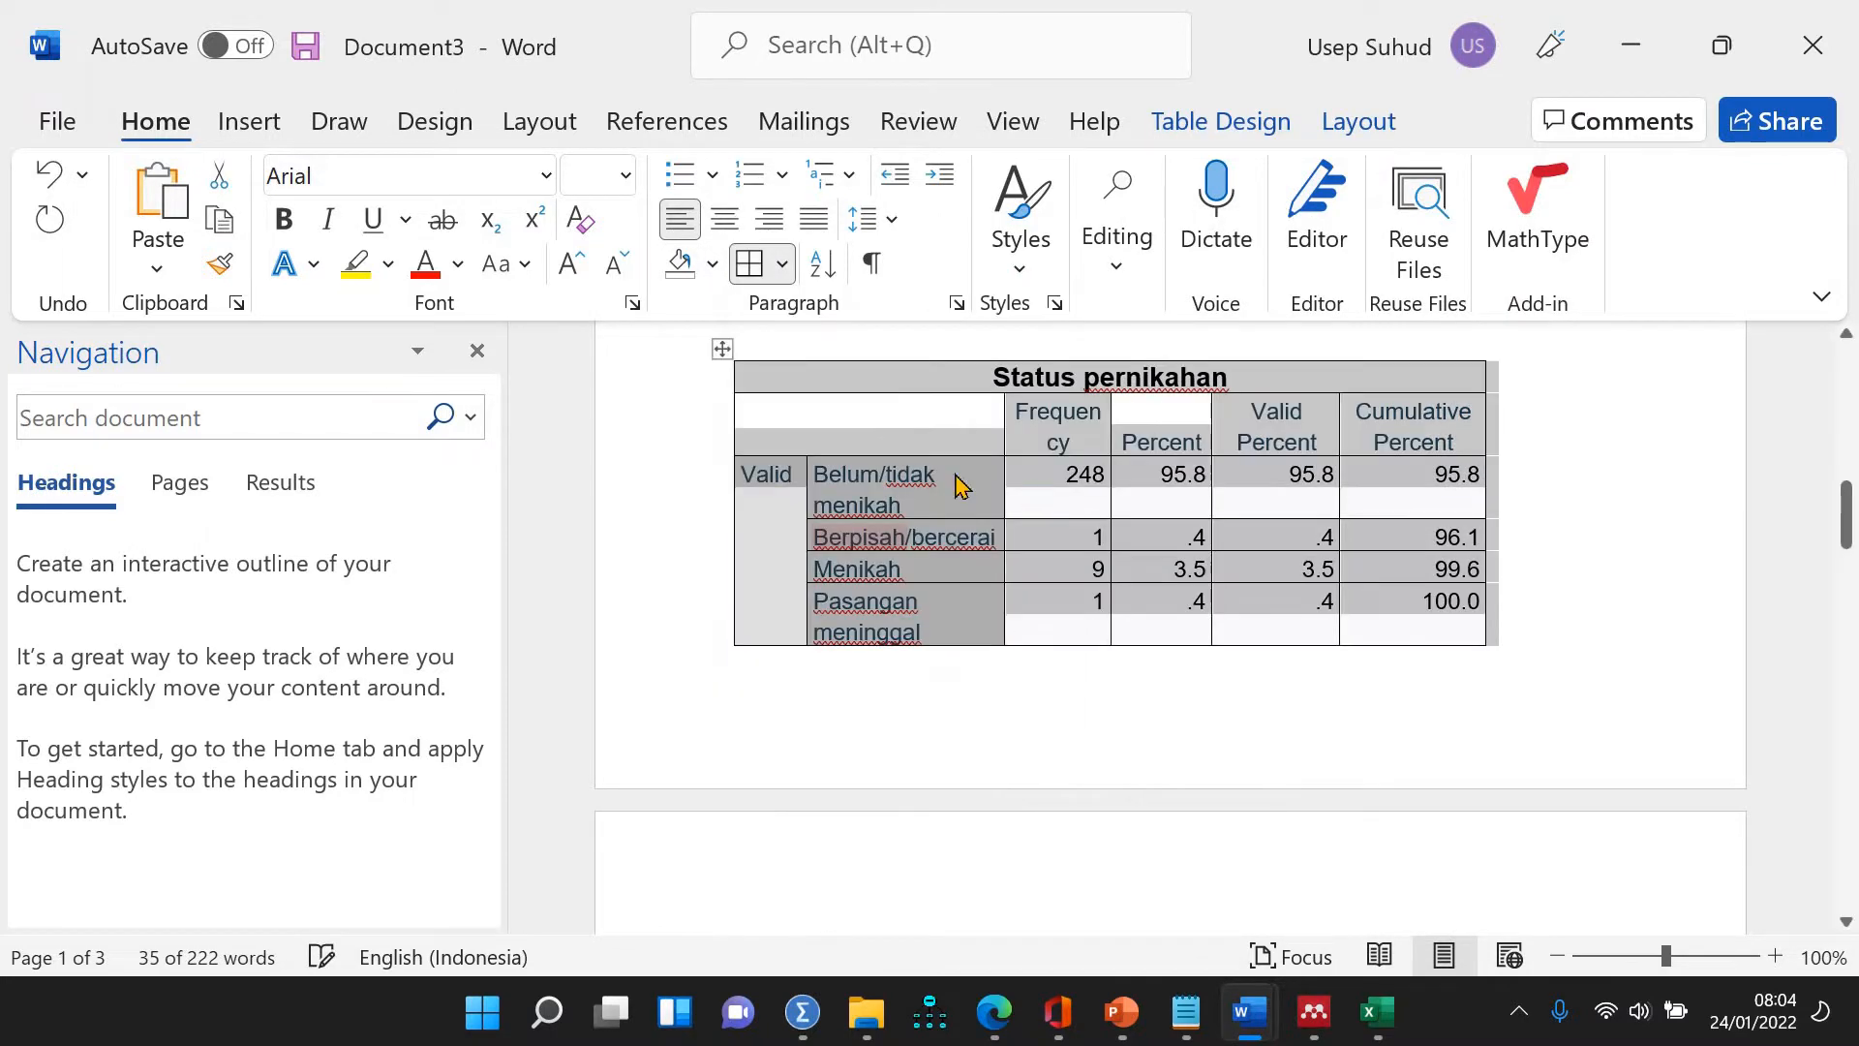
right_click(722, 358)
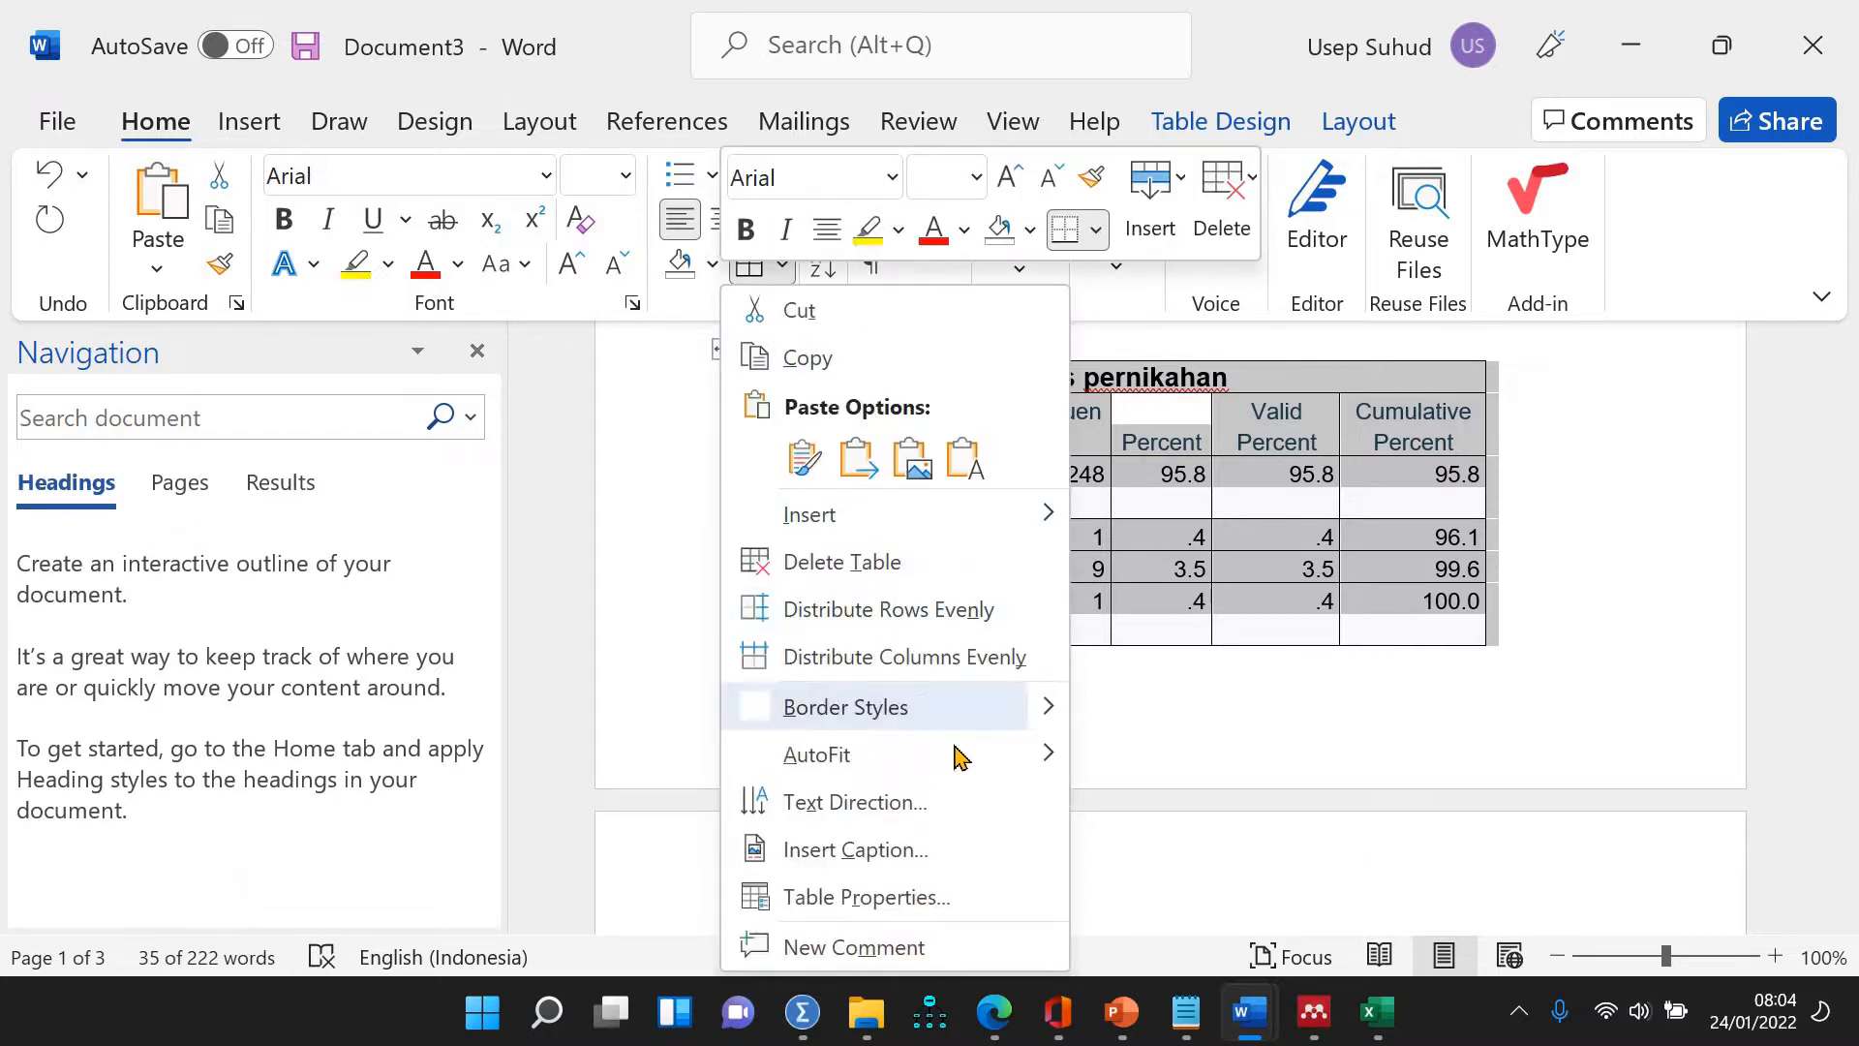
mouse_move(1056, 755)
left_click(1175, 802)
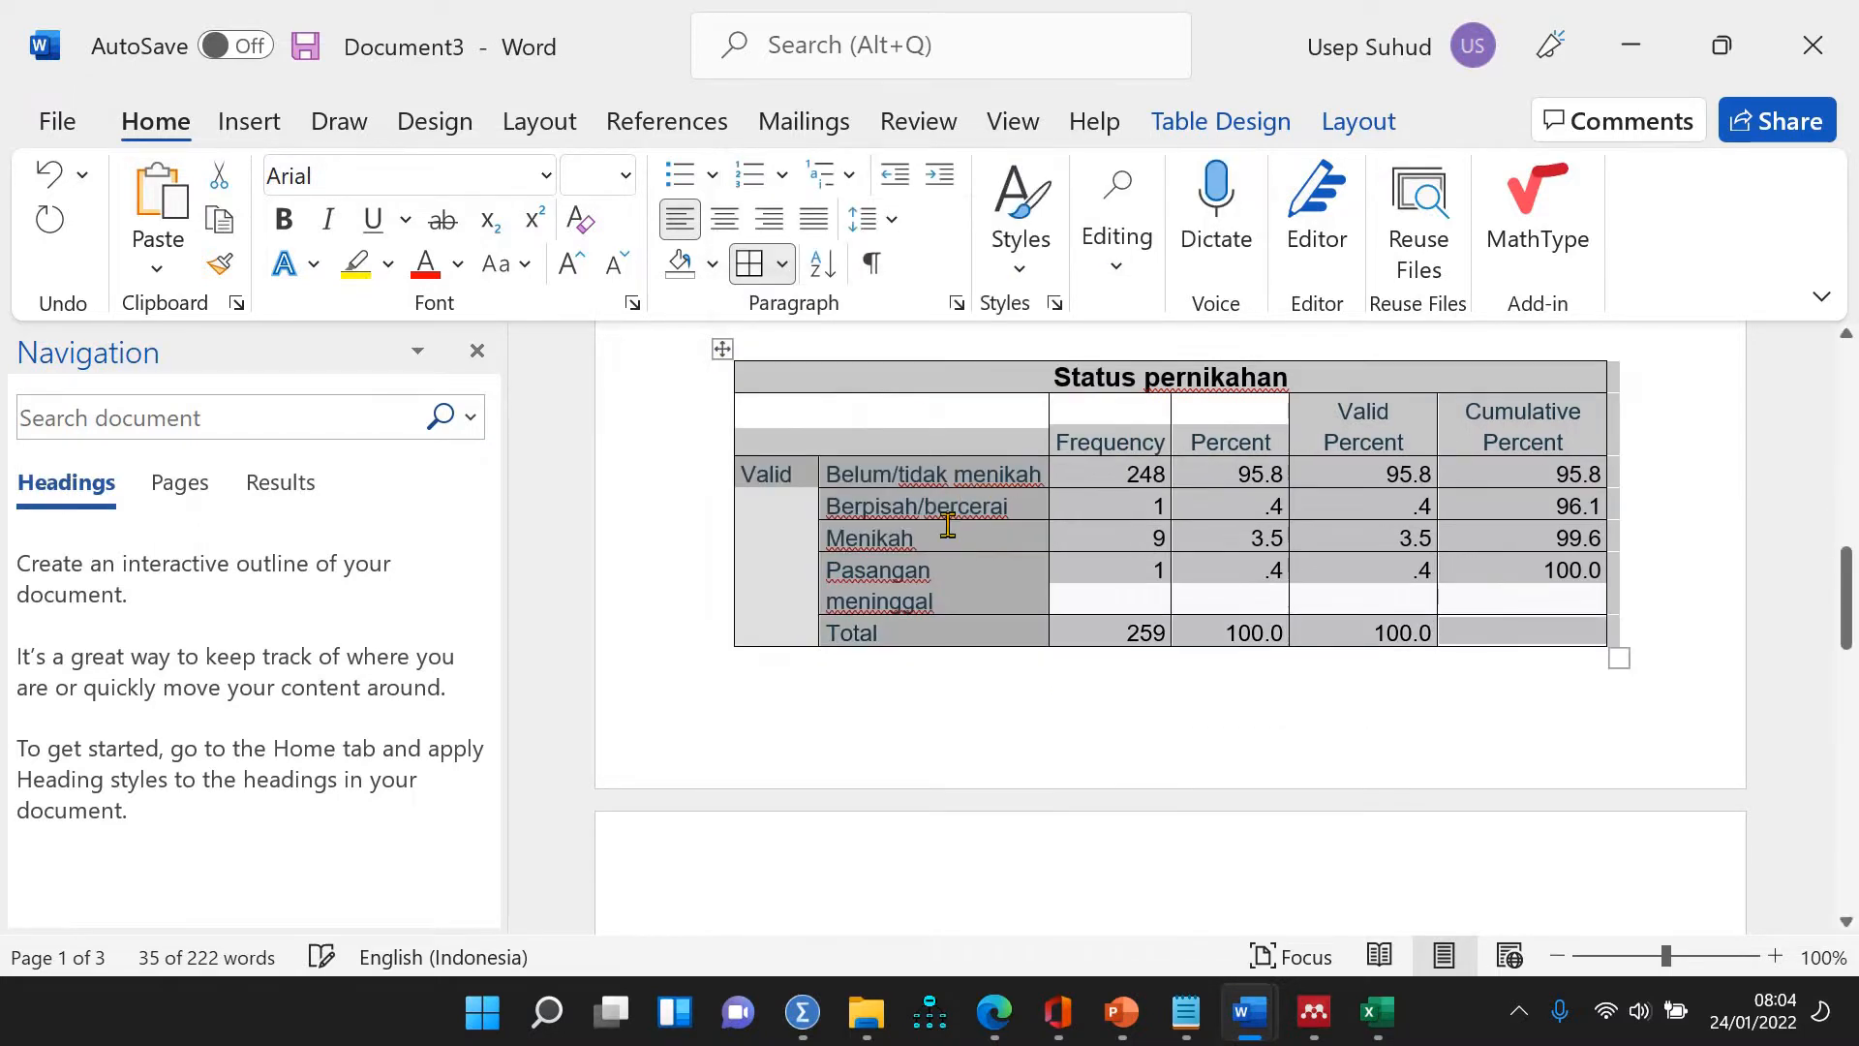
AutoFit the "Apakah Anda pernah terinveksi Covid-19?" table to the window
scroll(822, 474, "down", 10)
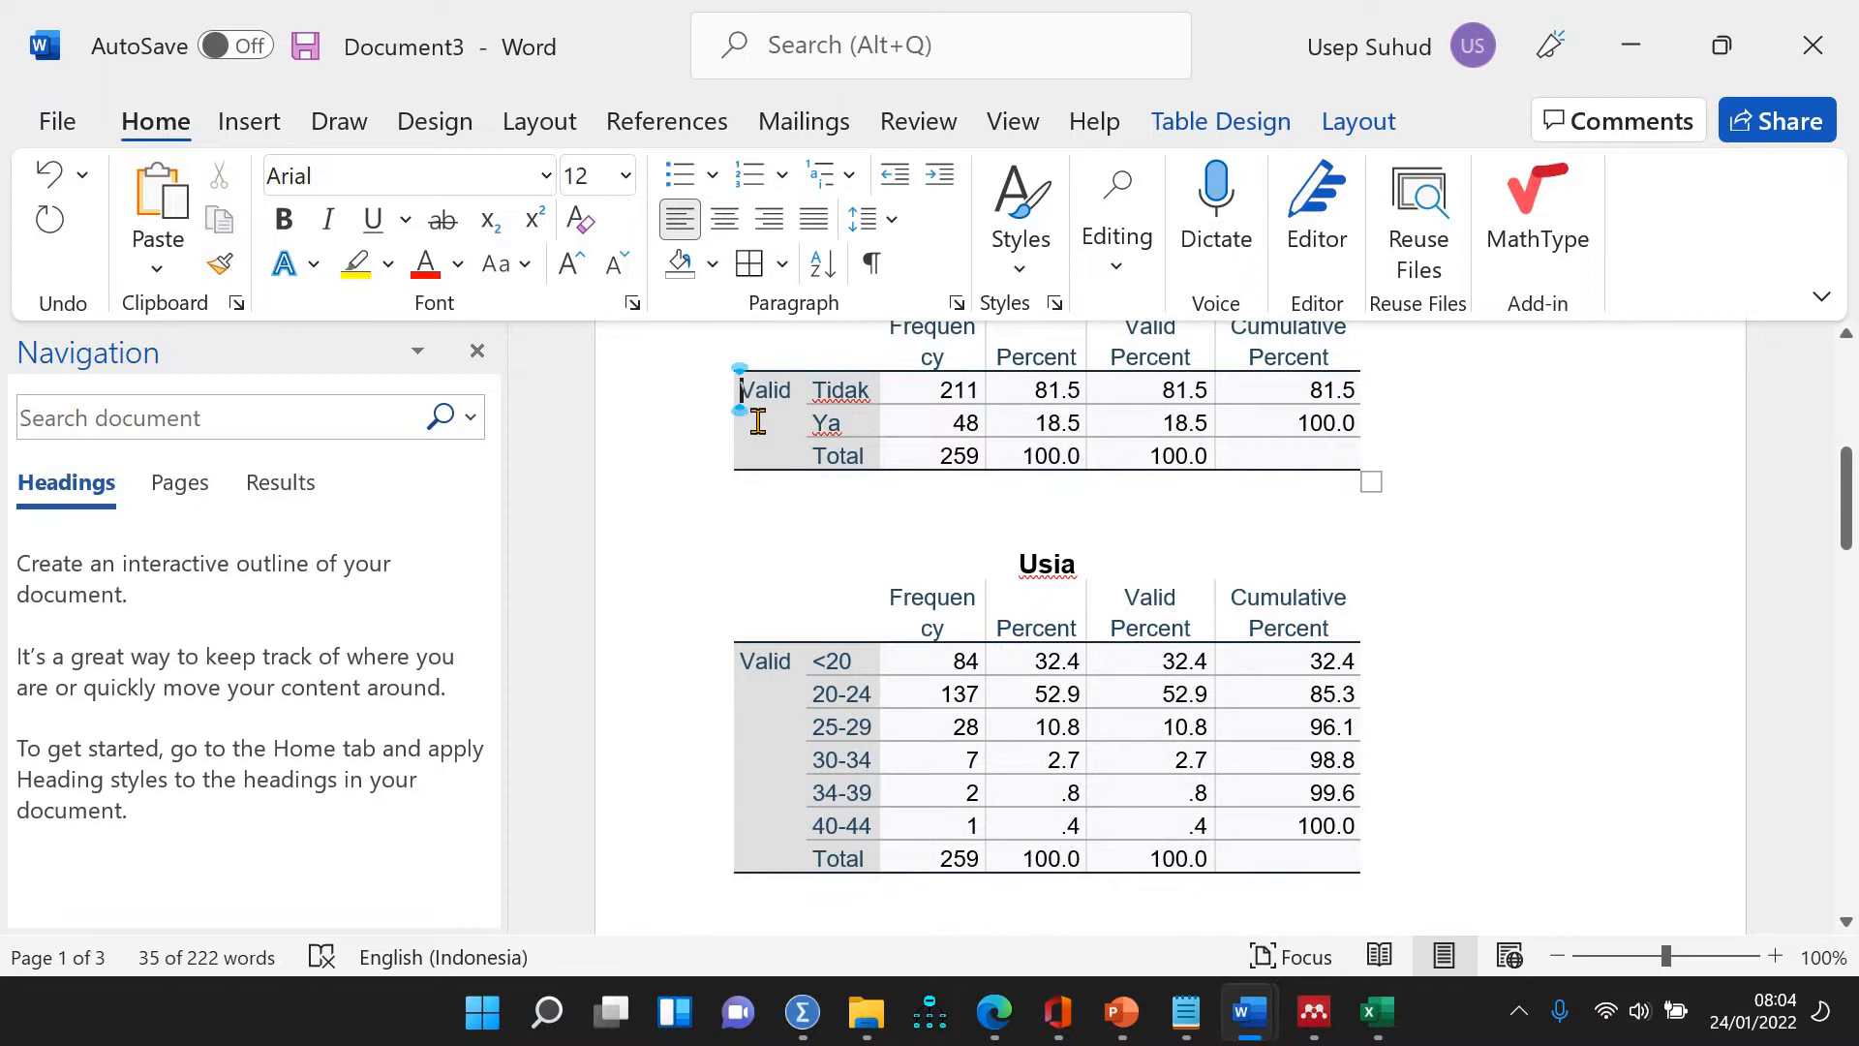
left_click(758, 419)
scroll(718, 726, "up", 6)
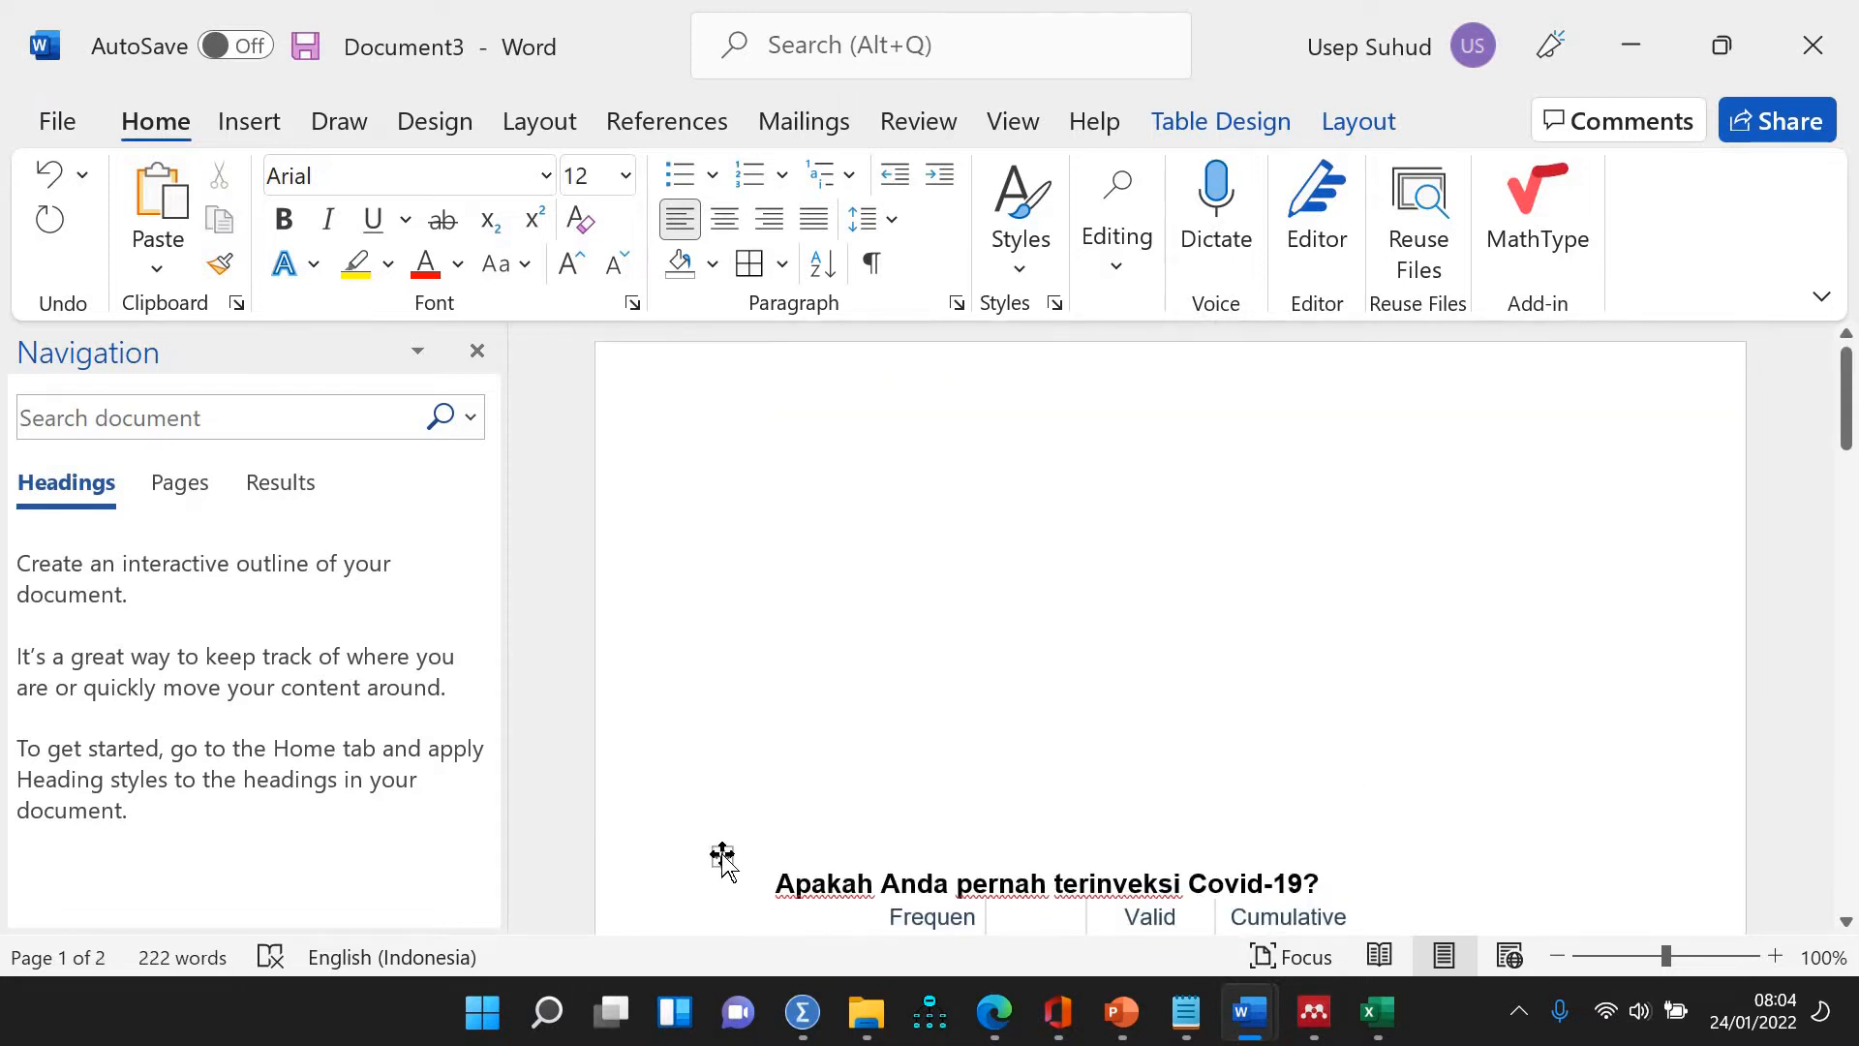
left_click(723, 854)
right_click(722, 854)
mouse_move(1092, 627)
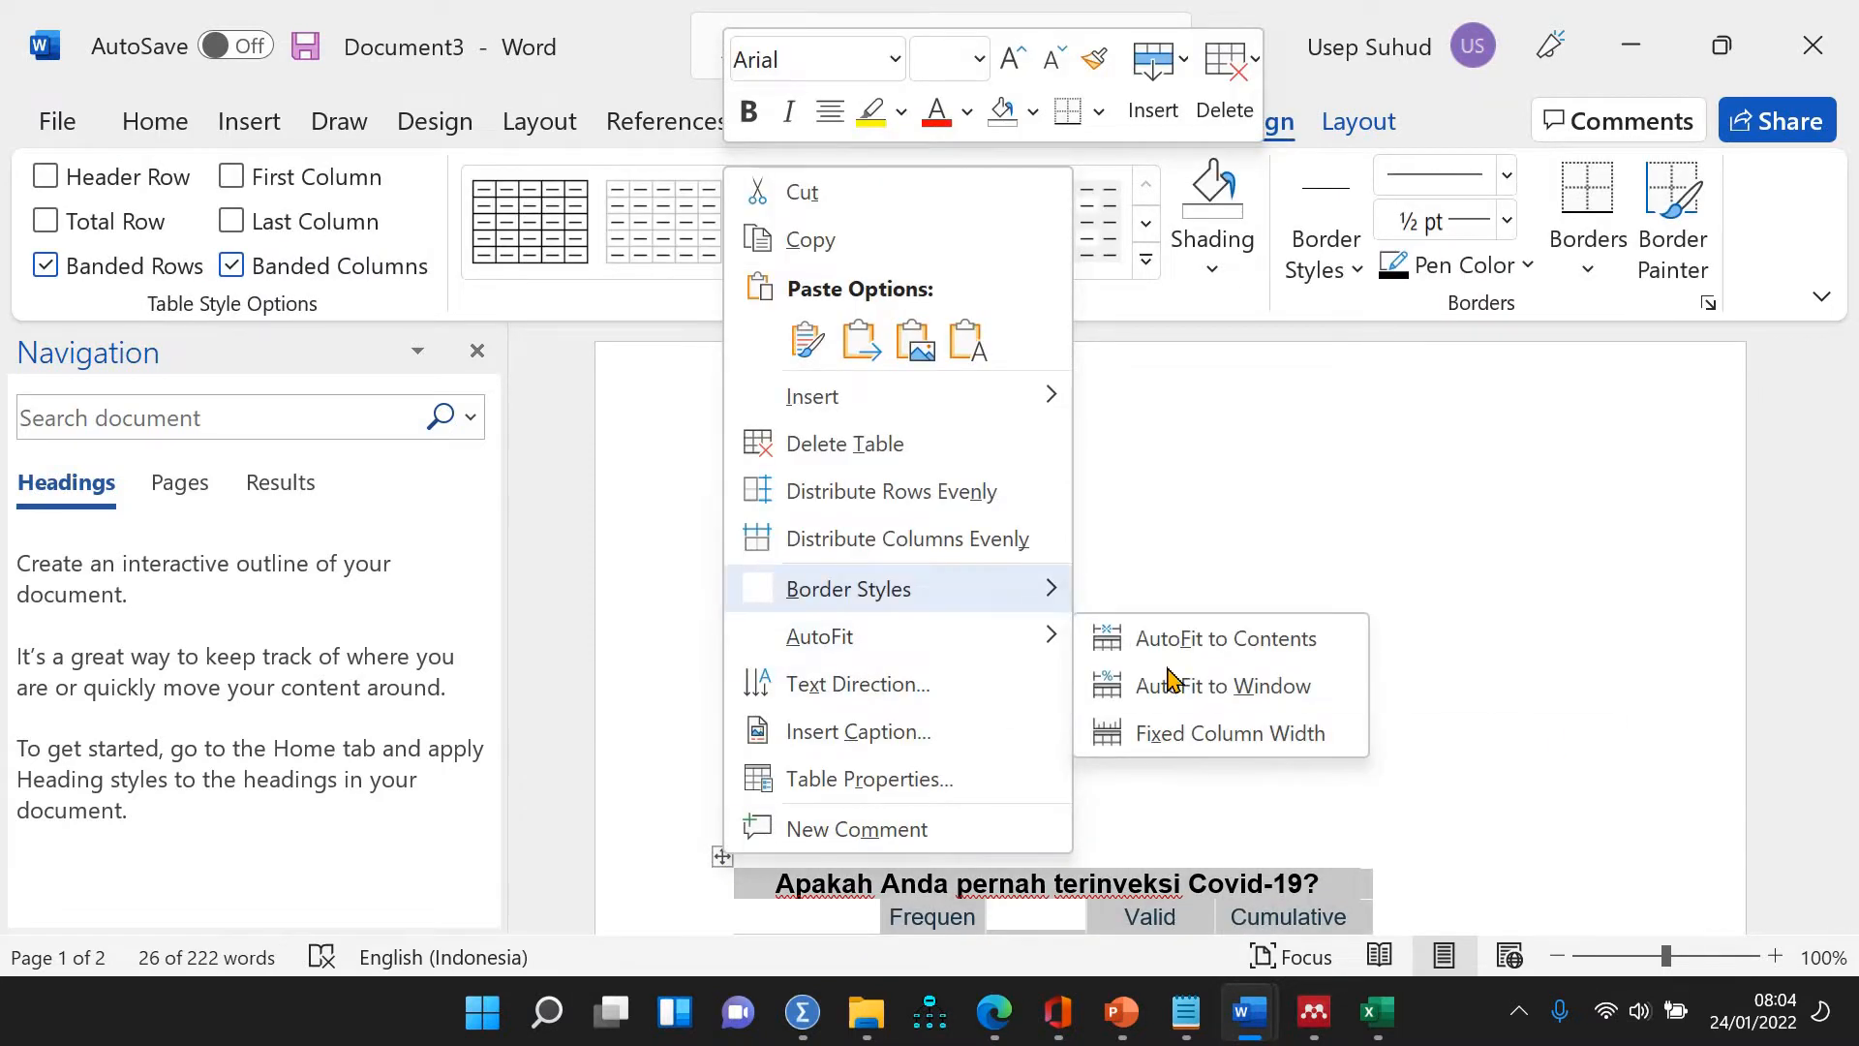
left_click(1173, 682)
scroll(971, 635, "down", 6)
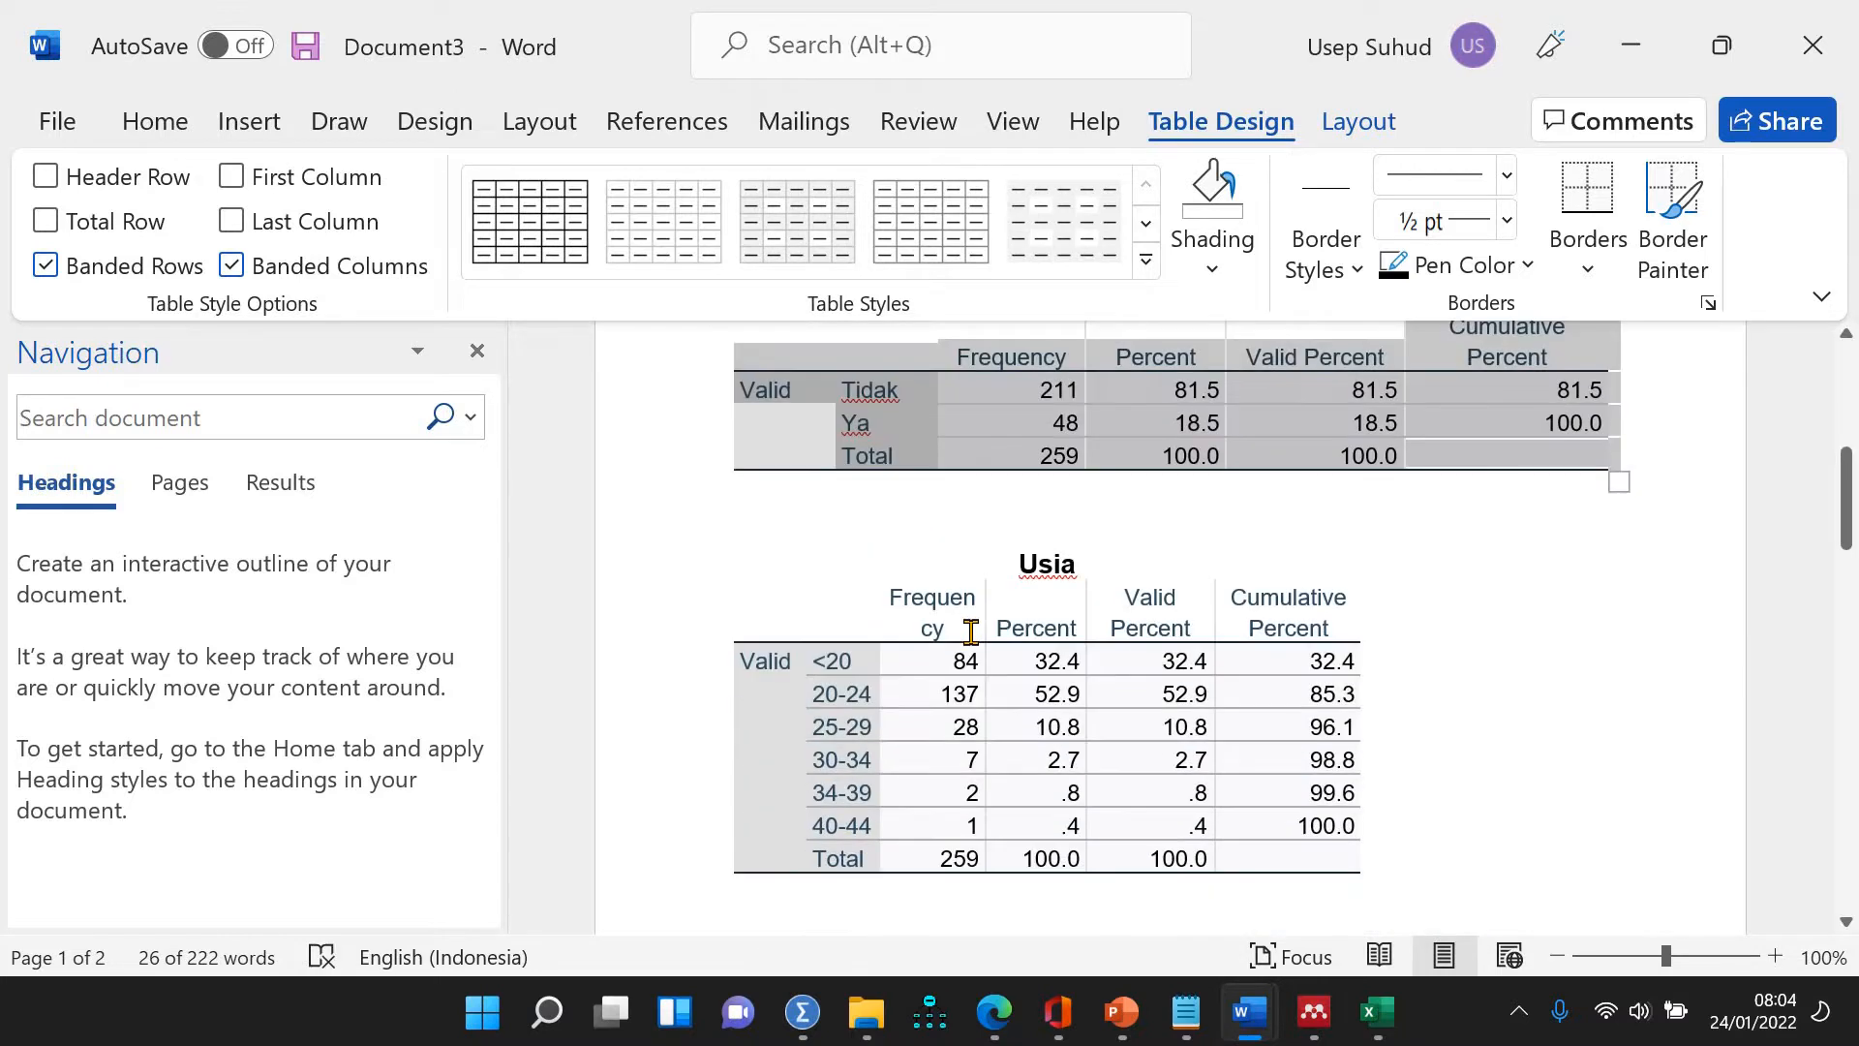
AutoFit the Usia table to the window and remove the blank line separating it from the Covid-19 infection table above
left_click(722, 540)
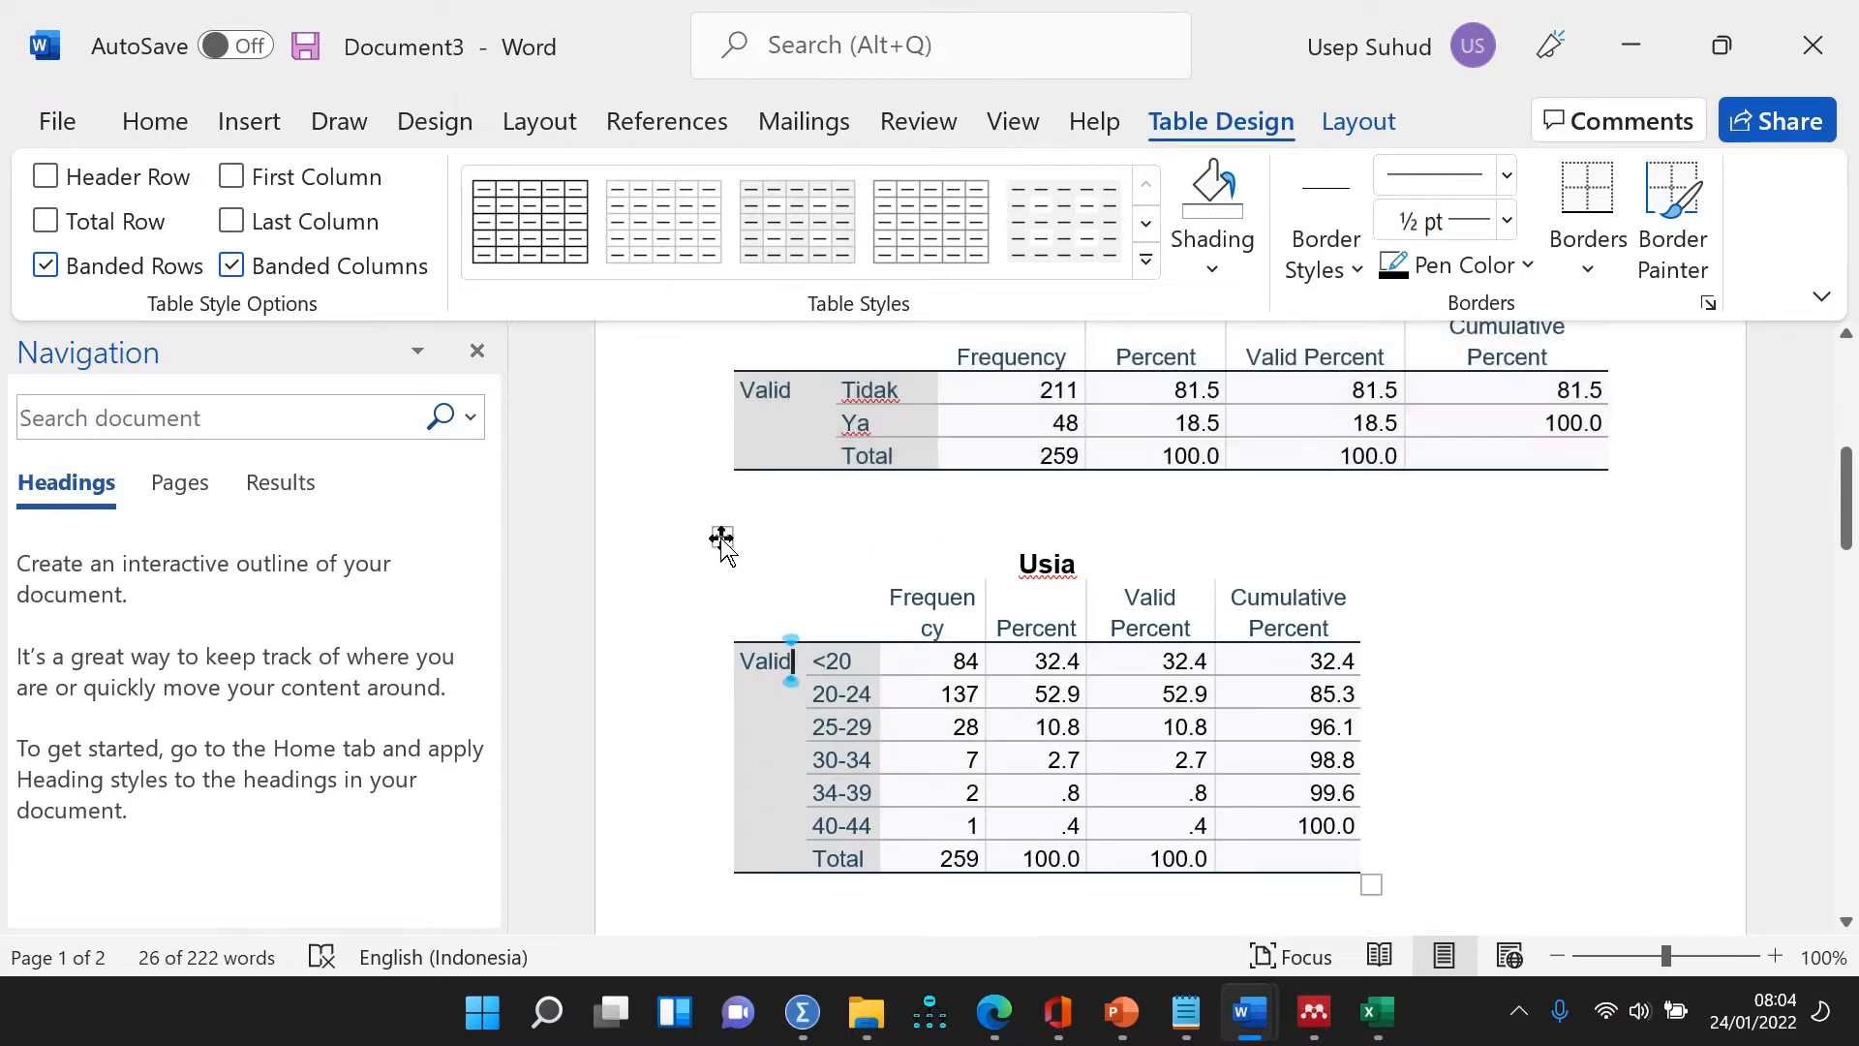
right_click(722, 540)
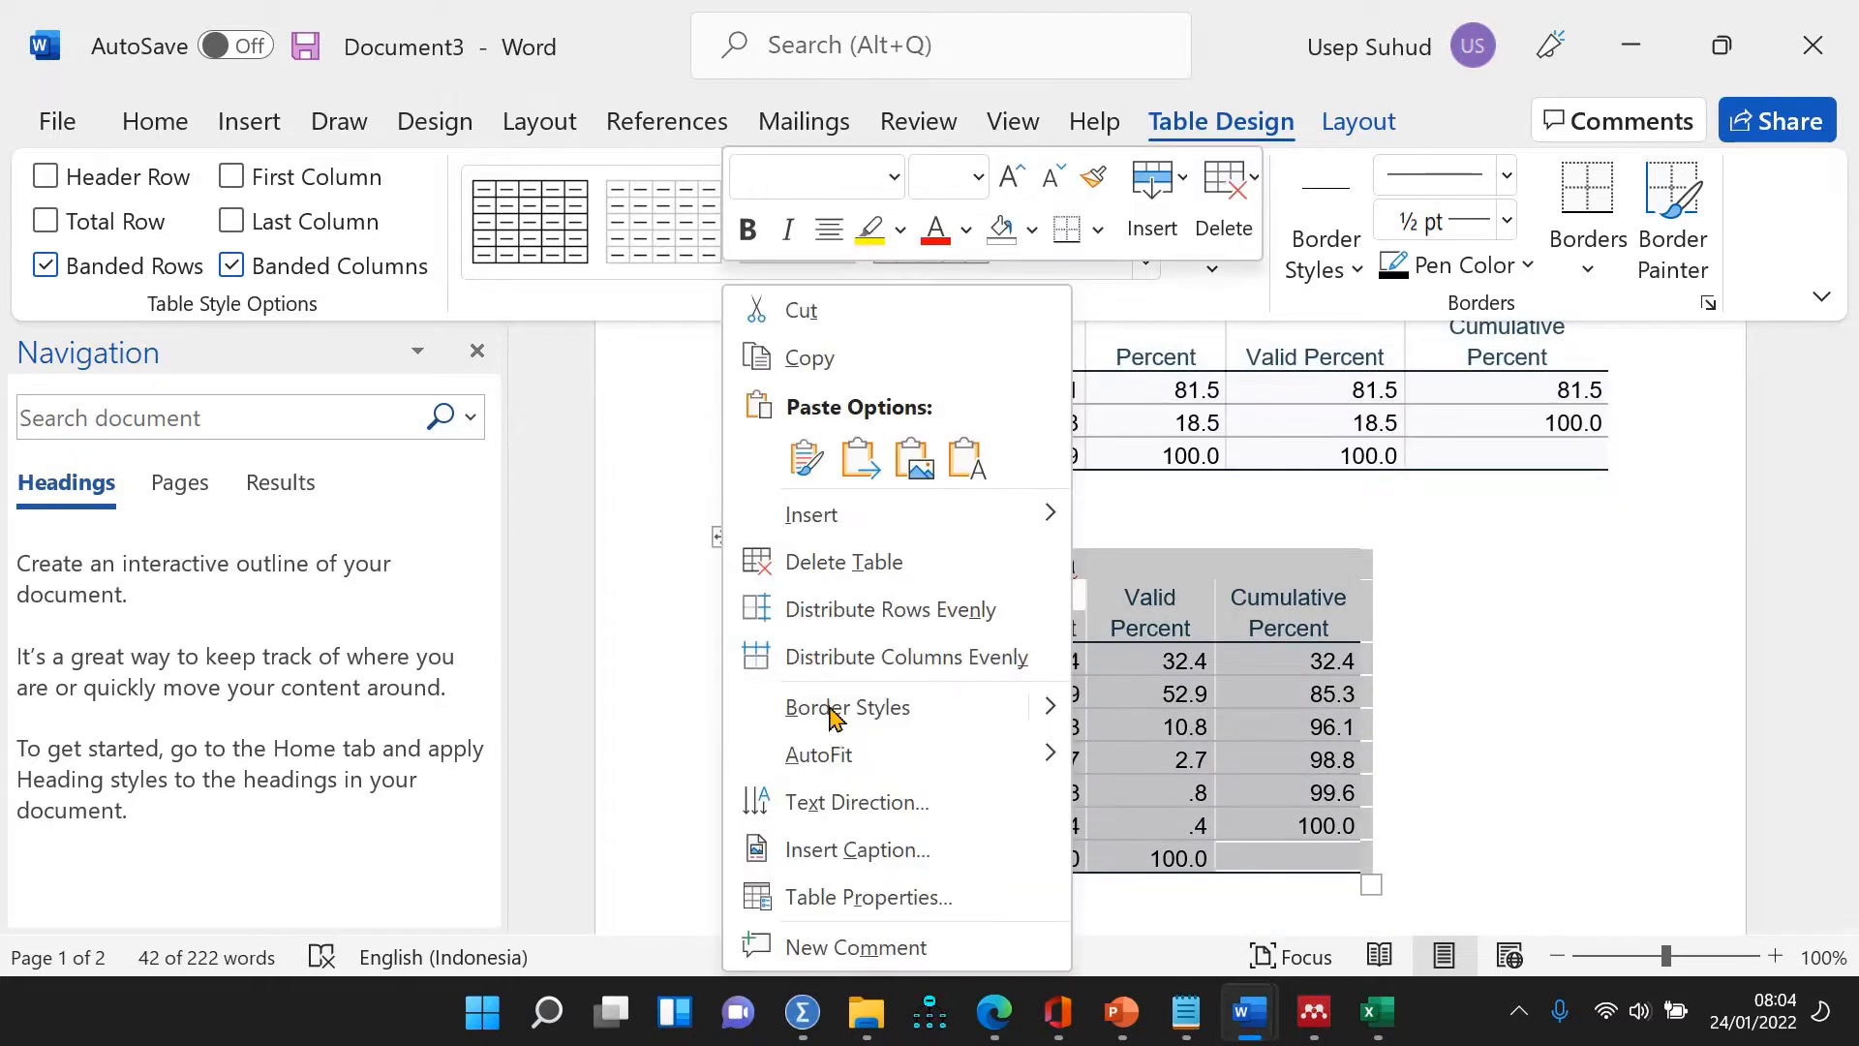
mouse_move(962, 756)
left_click(1166, 810)
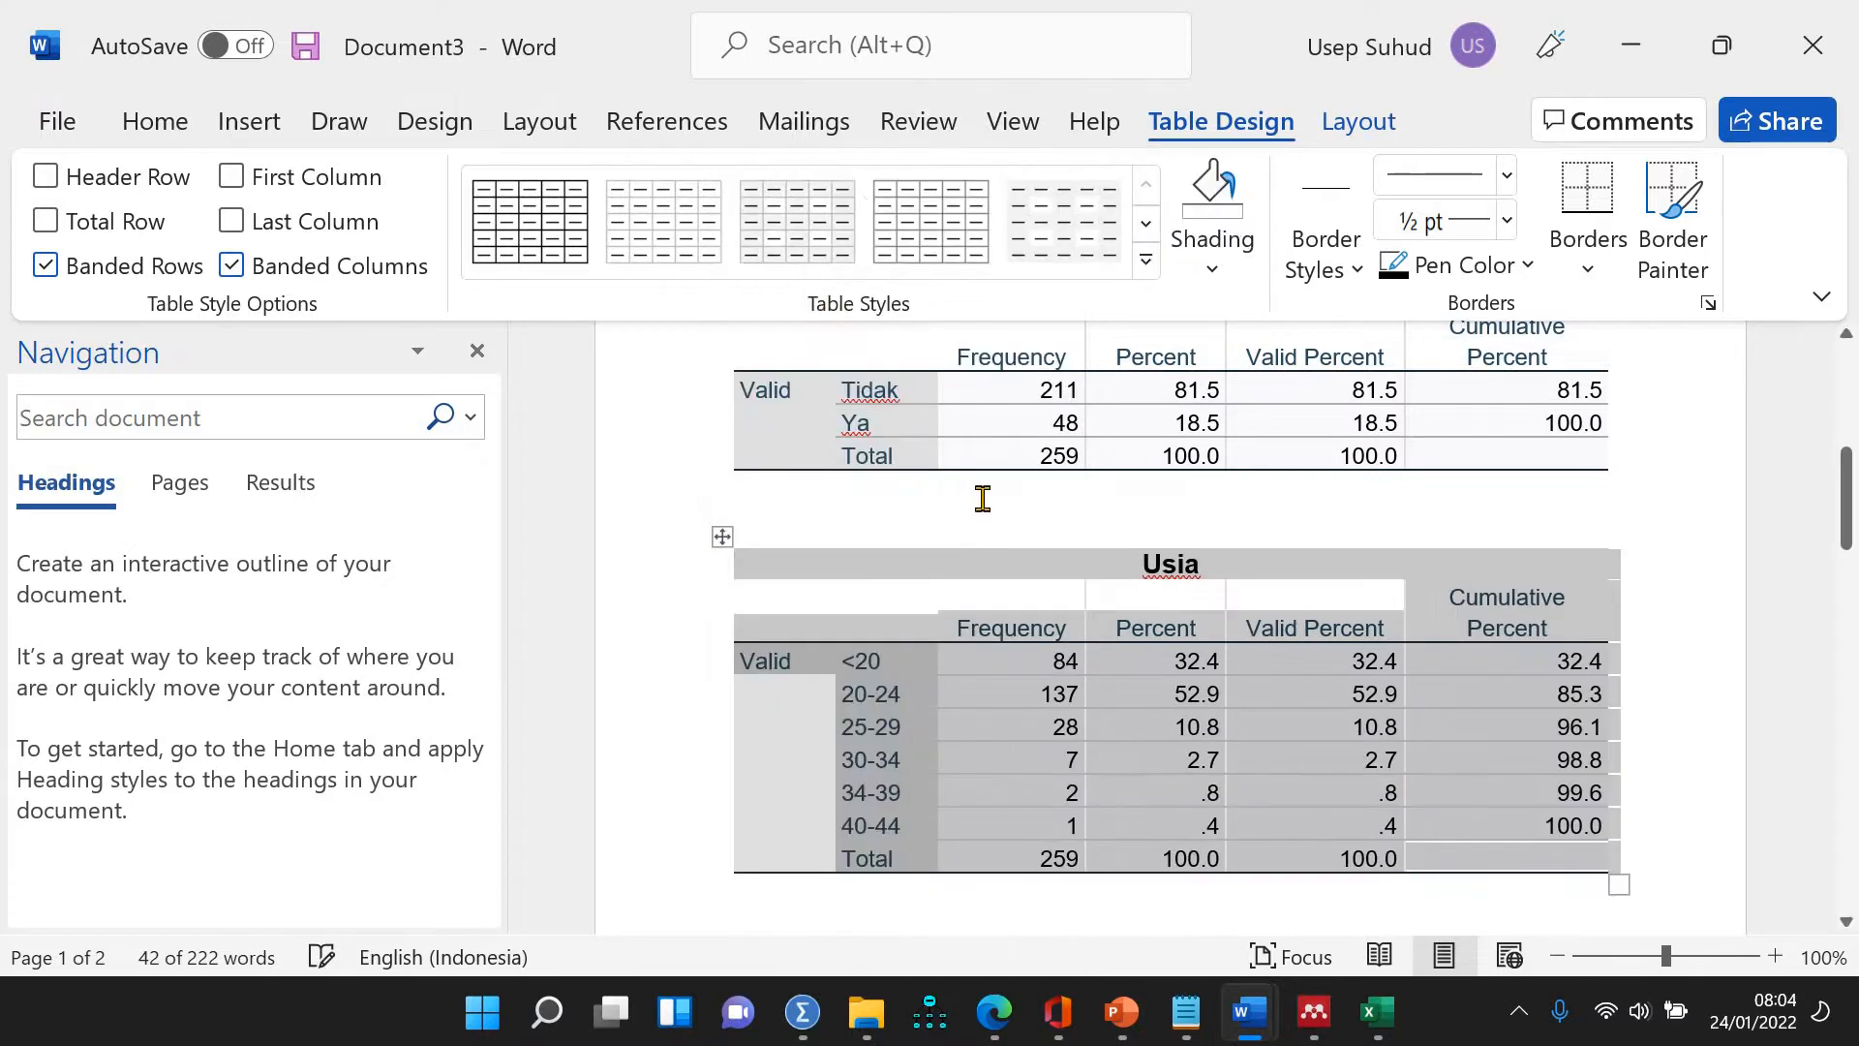
left_click(982, 498)
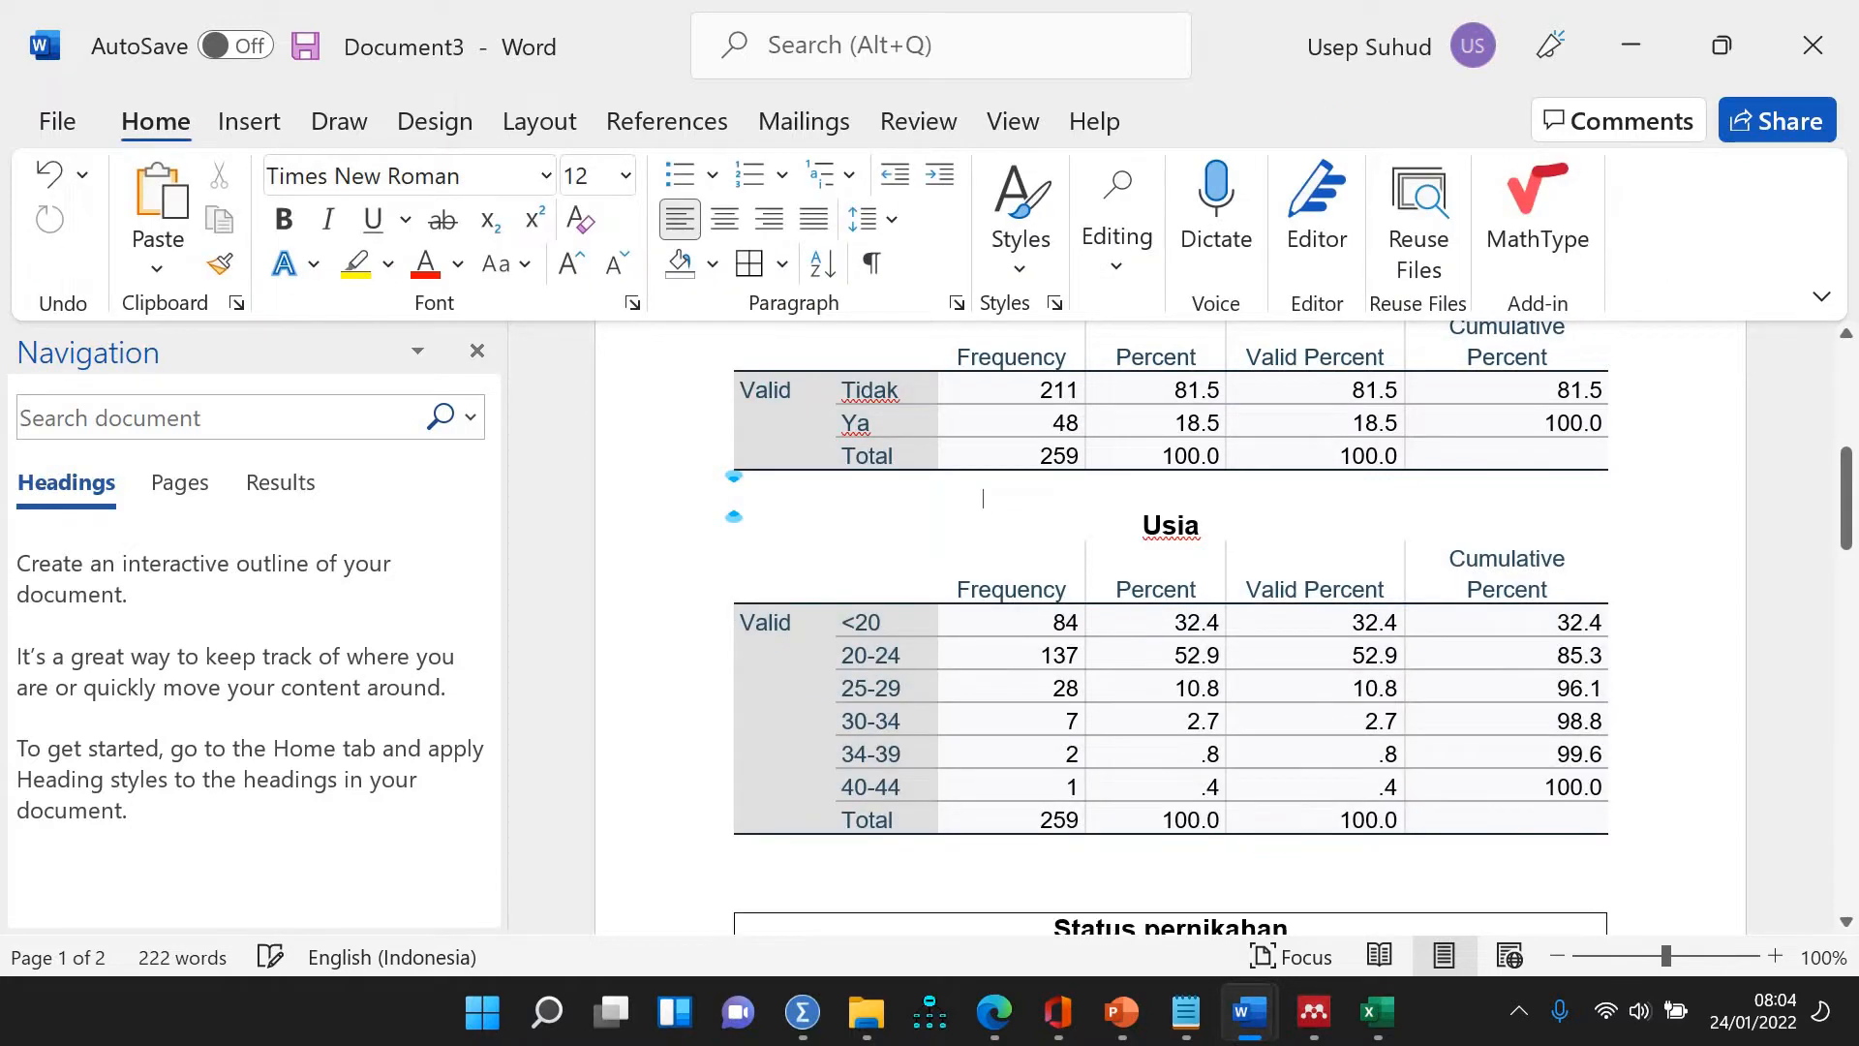
key("Delete")
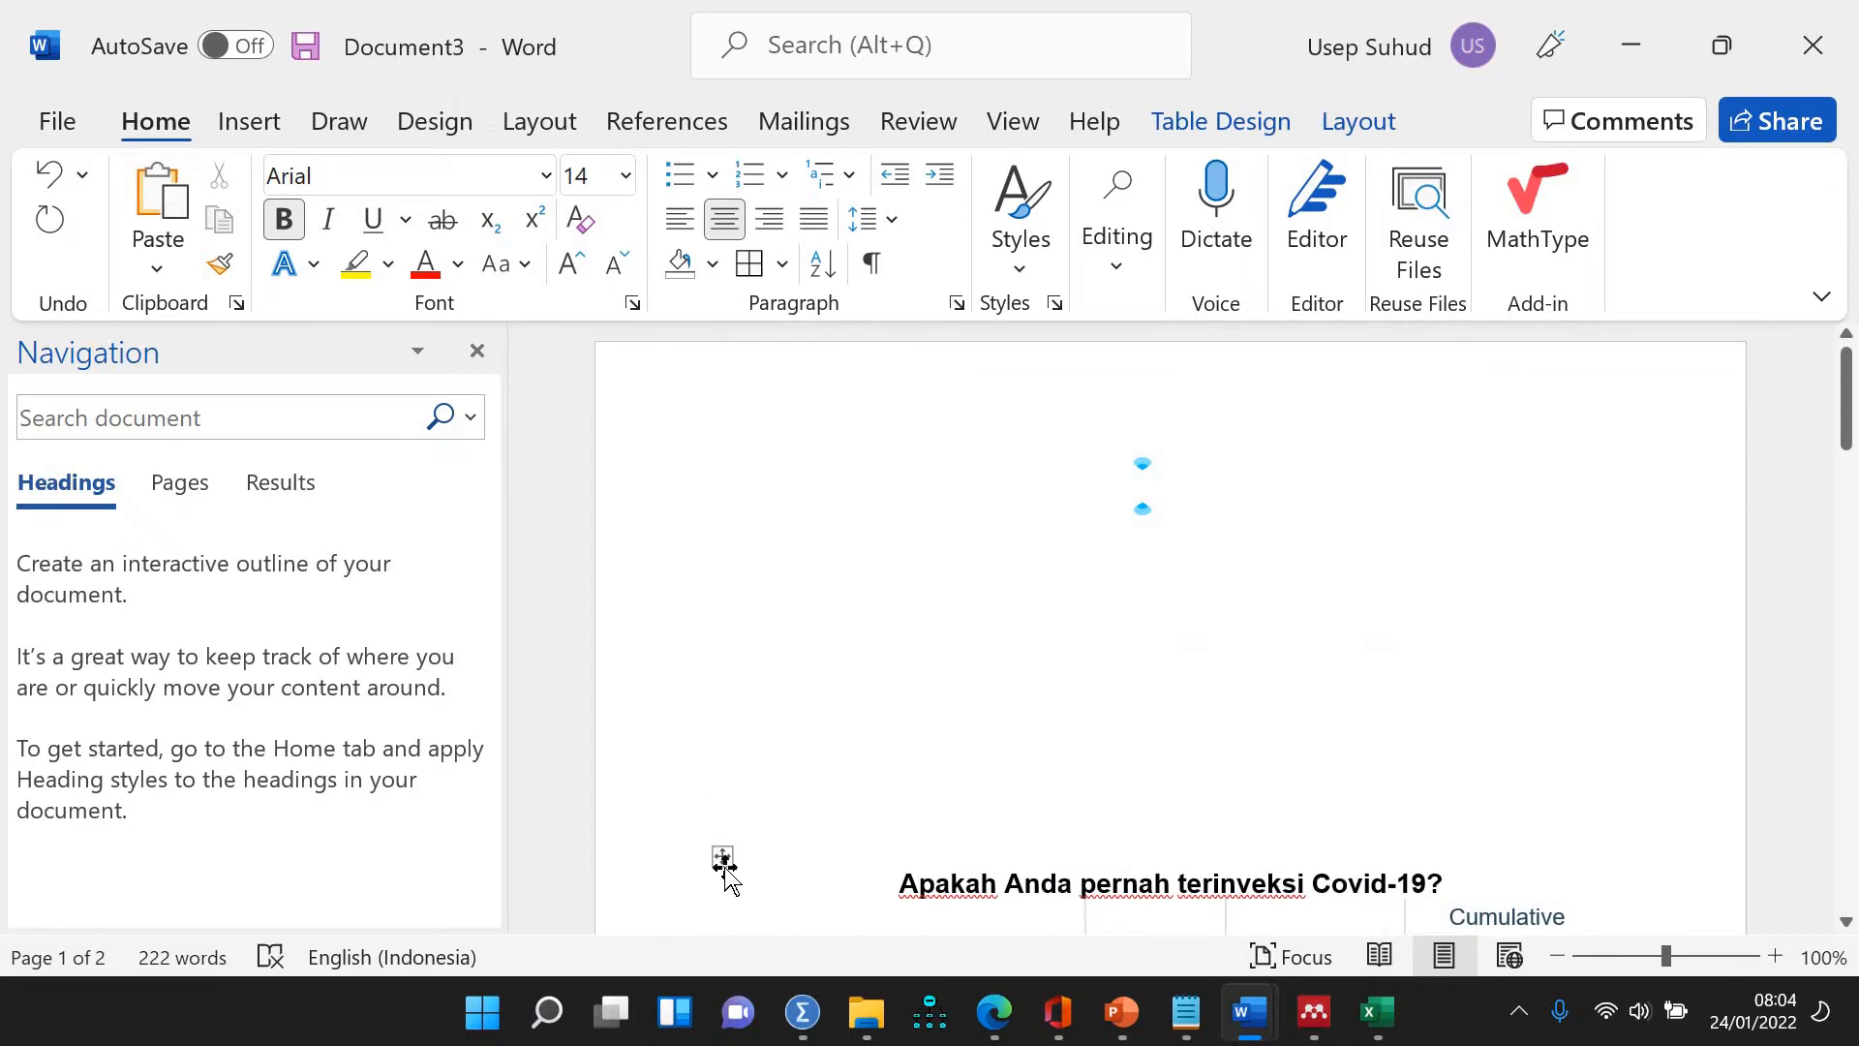
Apply All Borders to the combined infection and Usia table, and join the Status pernikahan table directly beneath it
left_click(722, 857)
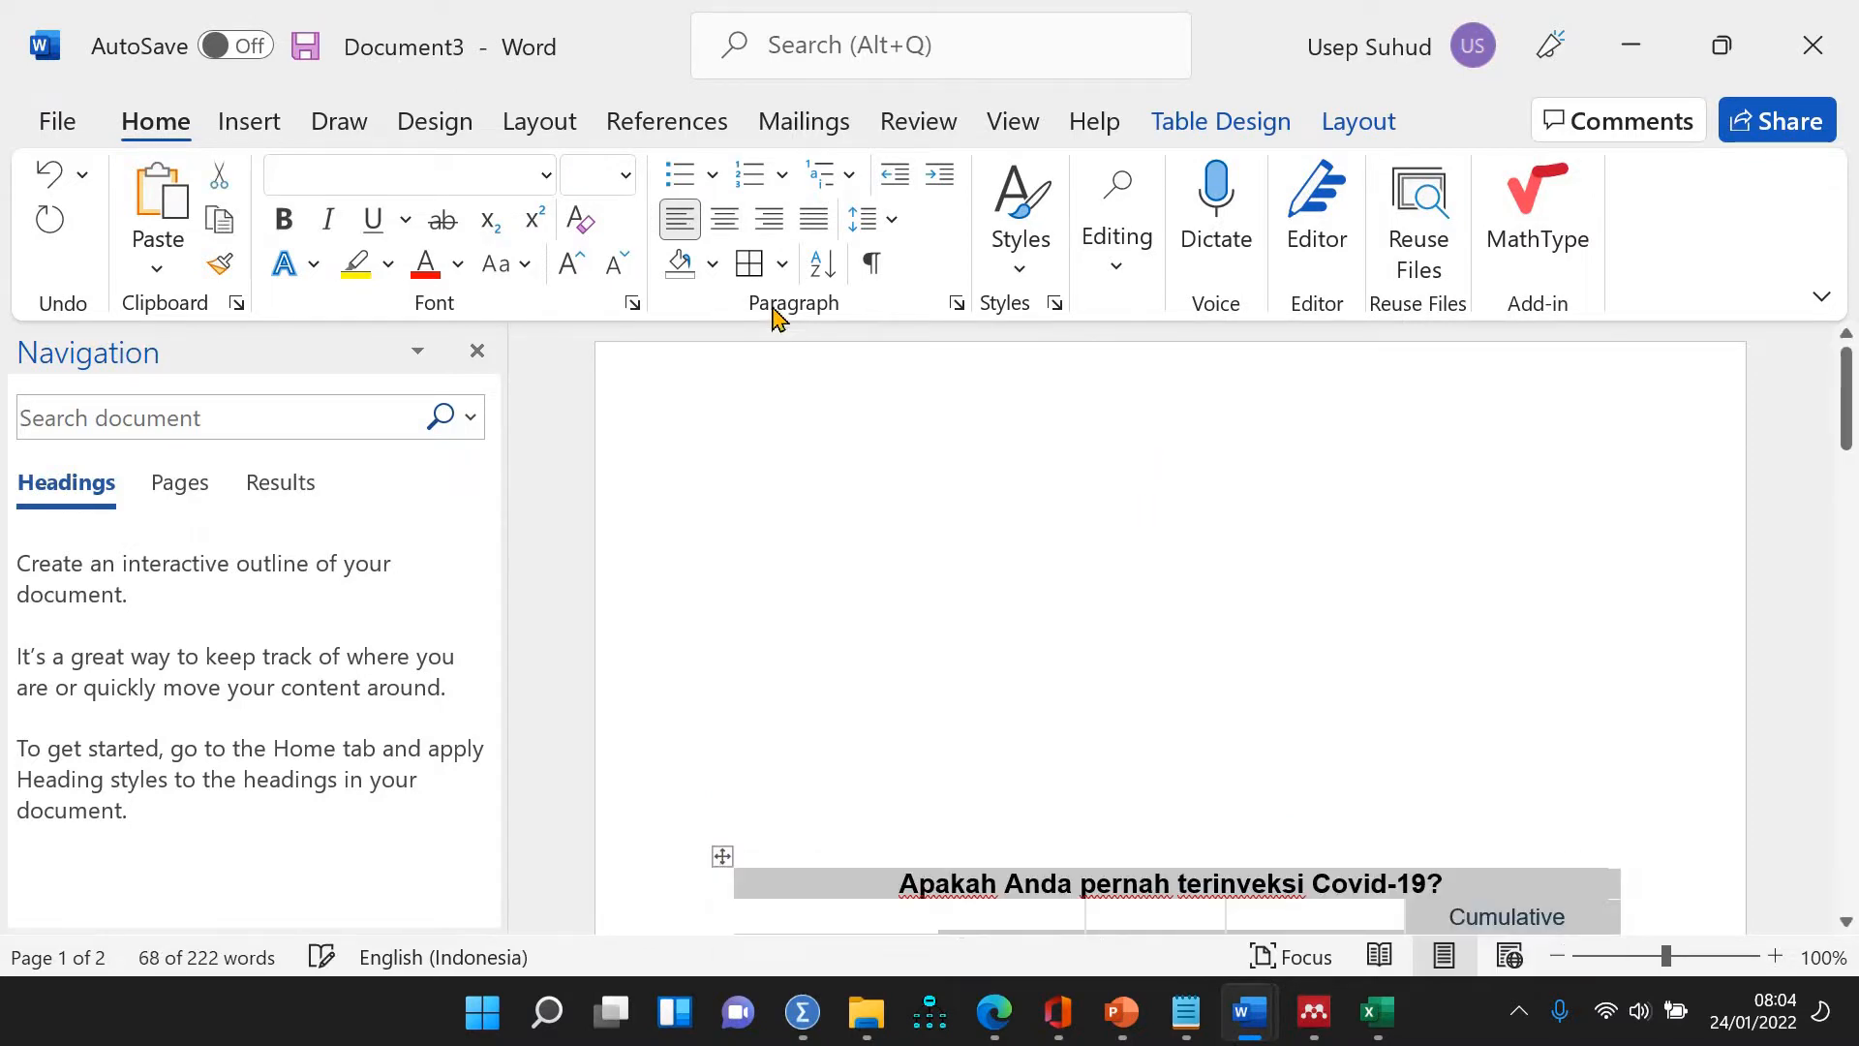
scroll(770, 552, "down", 6)
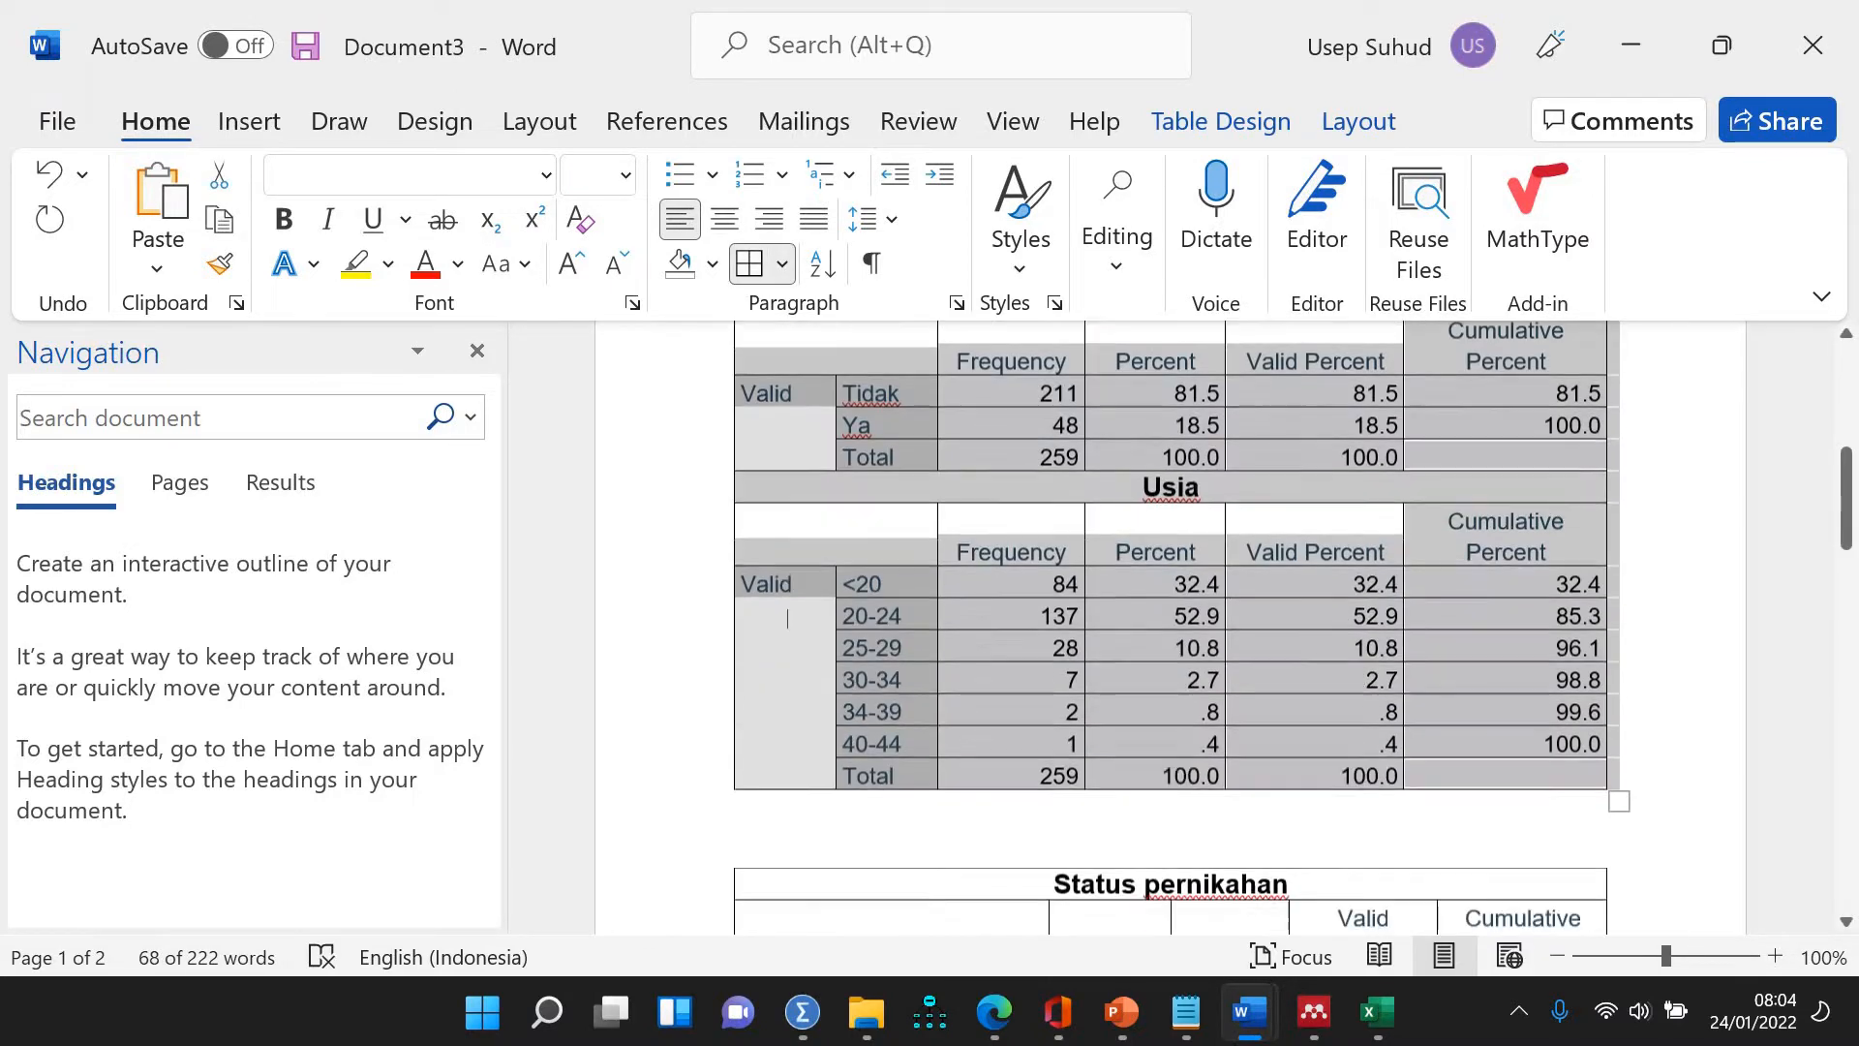
left_click(773, 821)
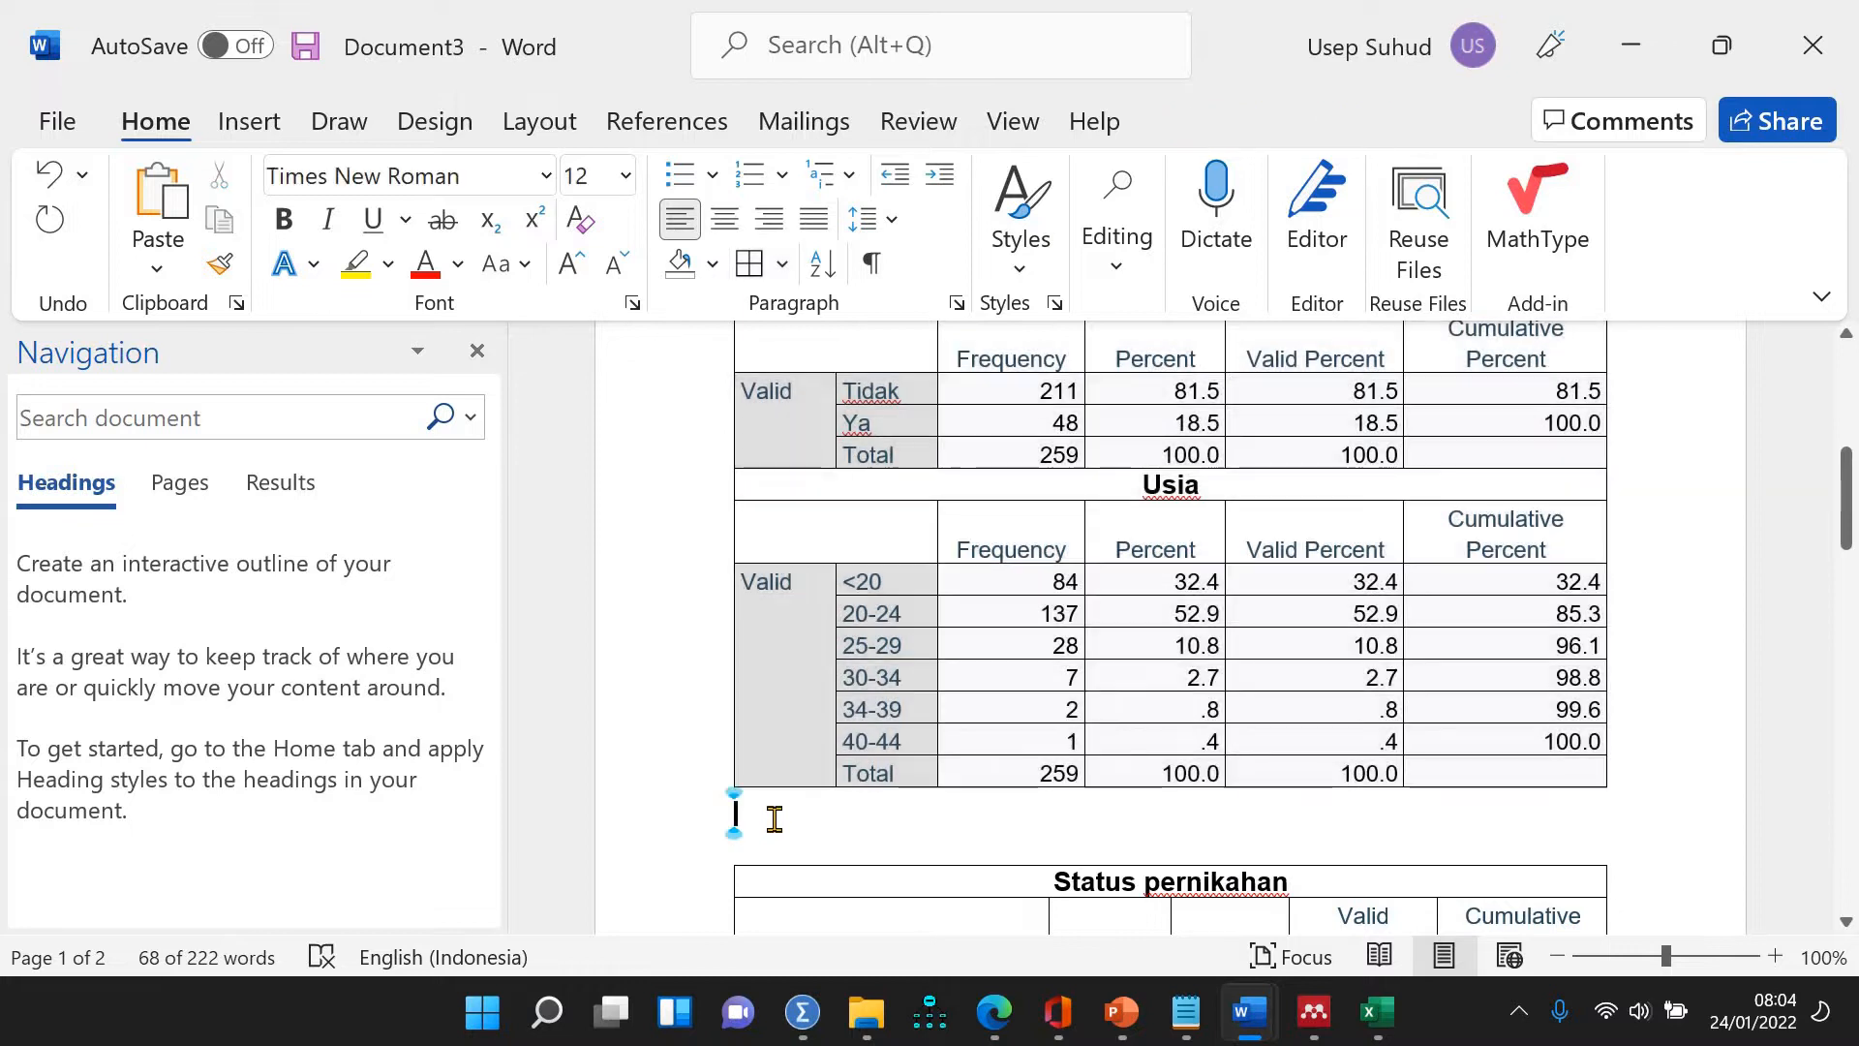
key("Delete")
key("Delete")
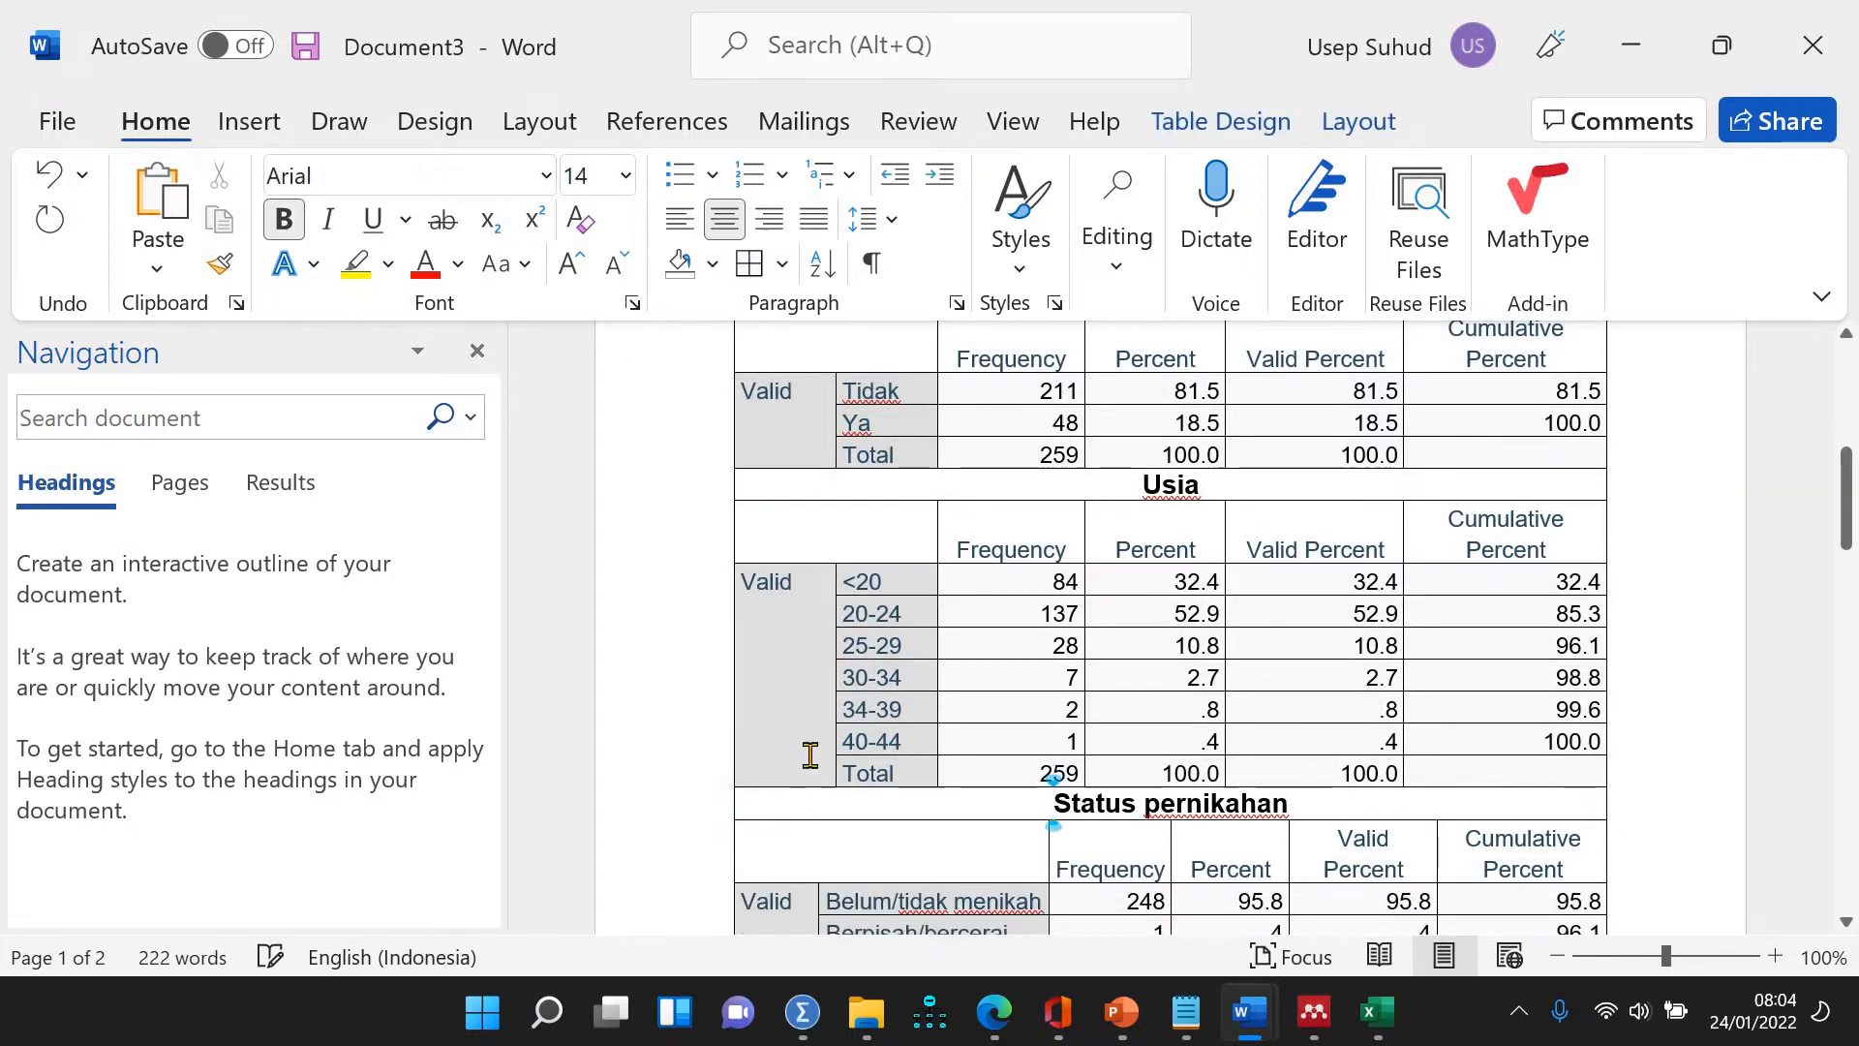
AutoFit the Status pekerjaan table to the window and delete the blank line between it and the Status pernikahan table
scroll(810, 754, "down", 6)
scroll(839, 580, "down", 6)
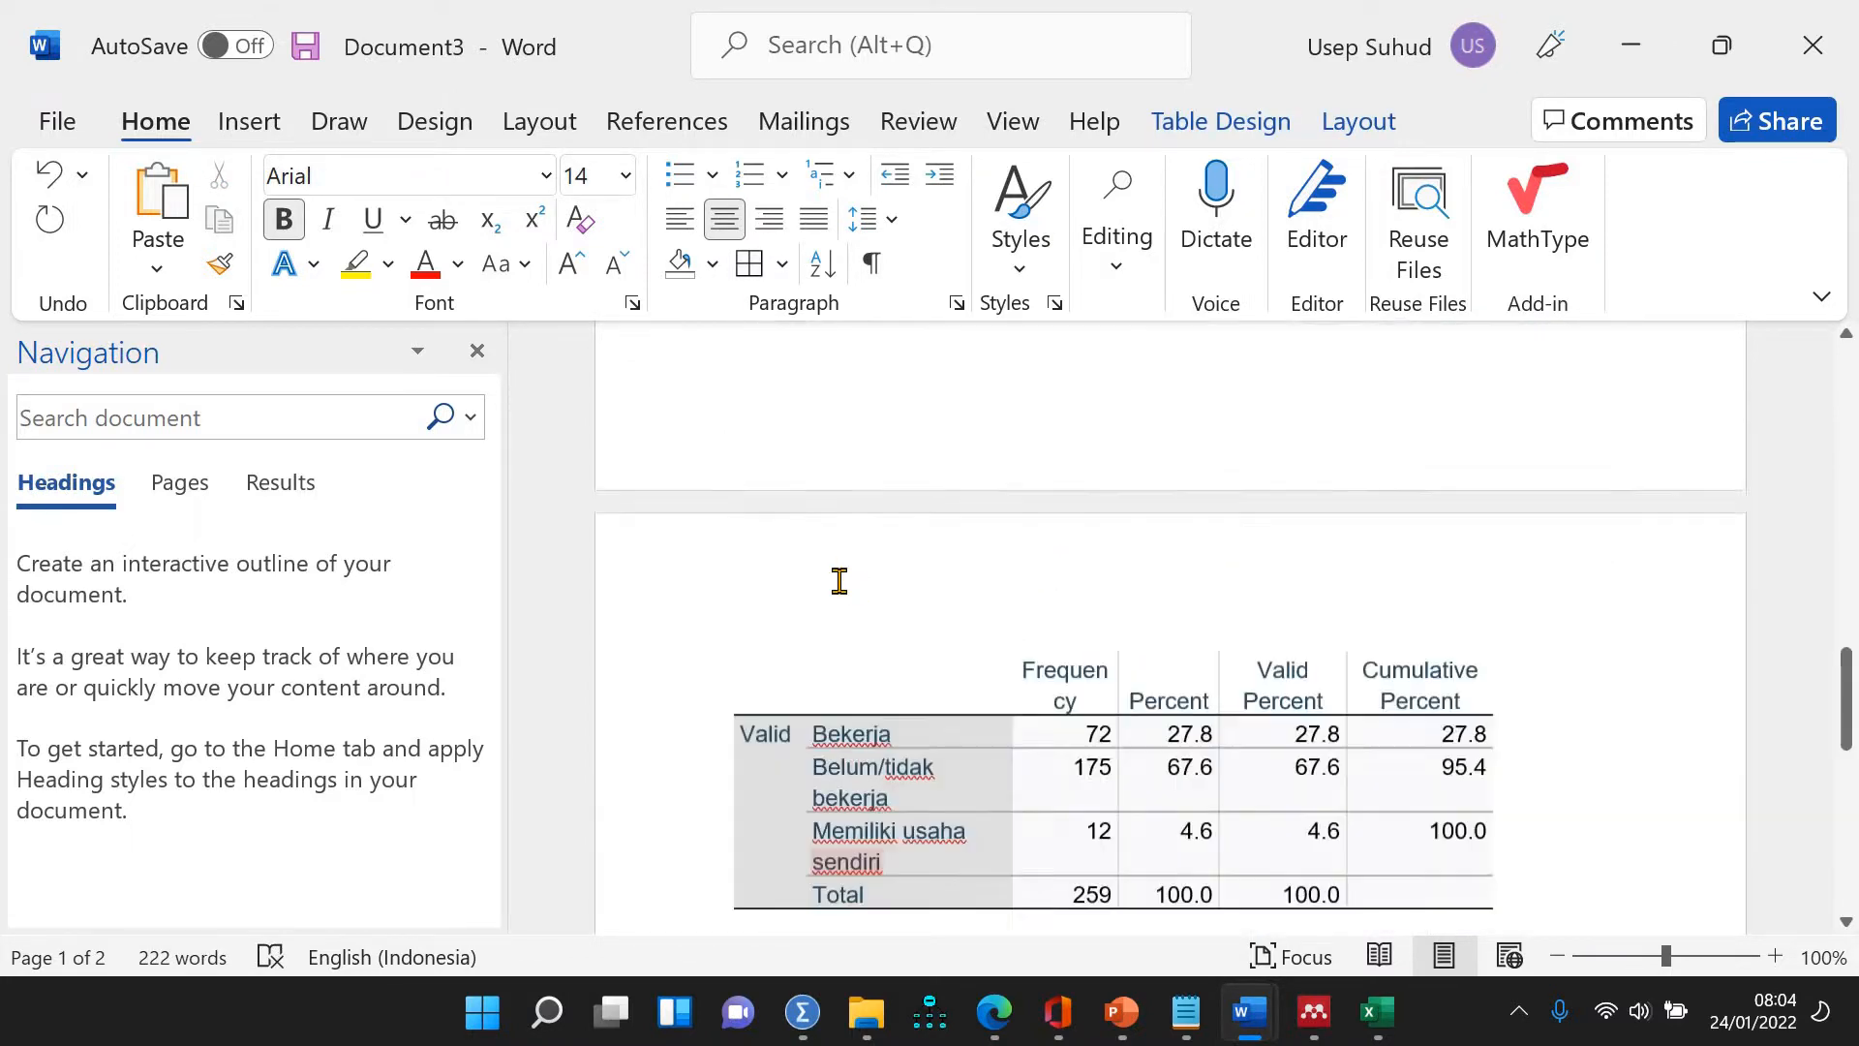
left_click(767, 469)
scroll(765, 503, "up", 5)
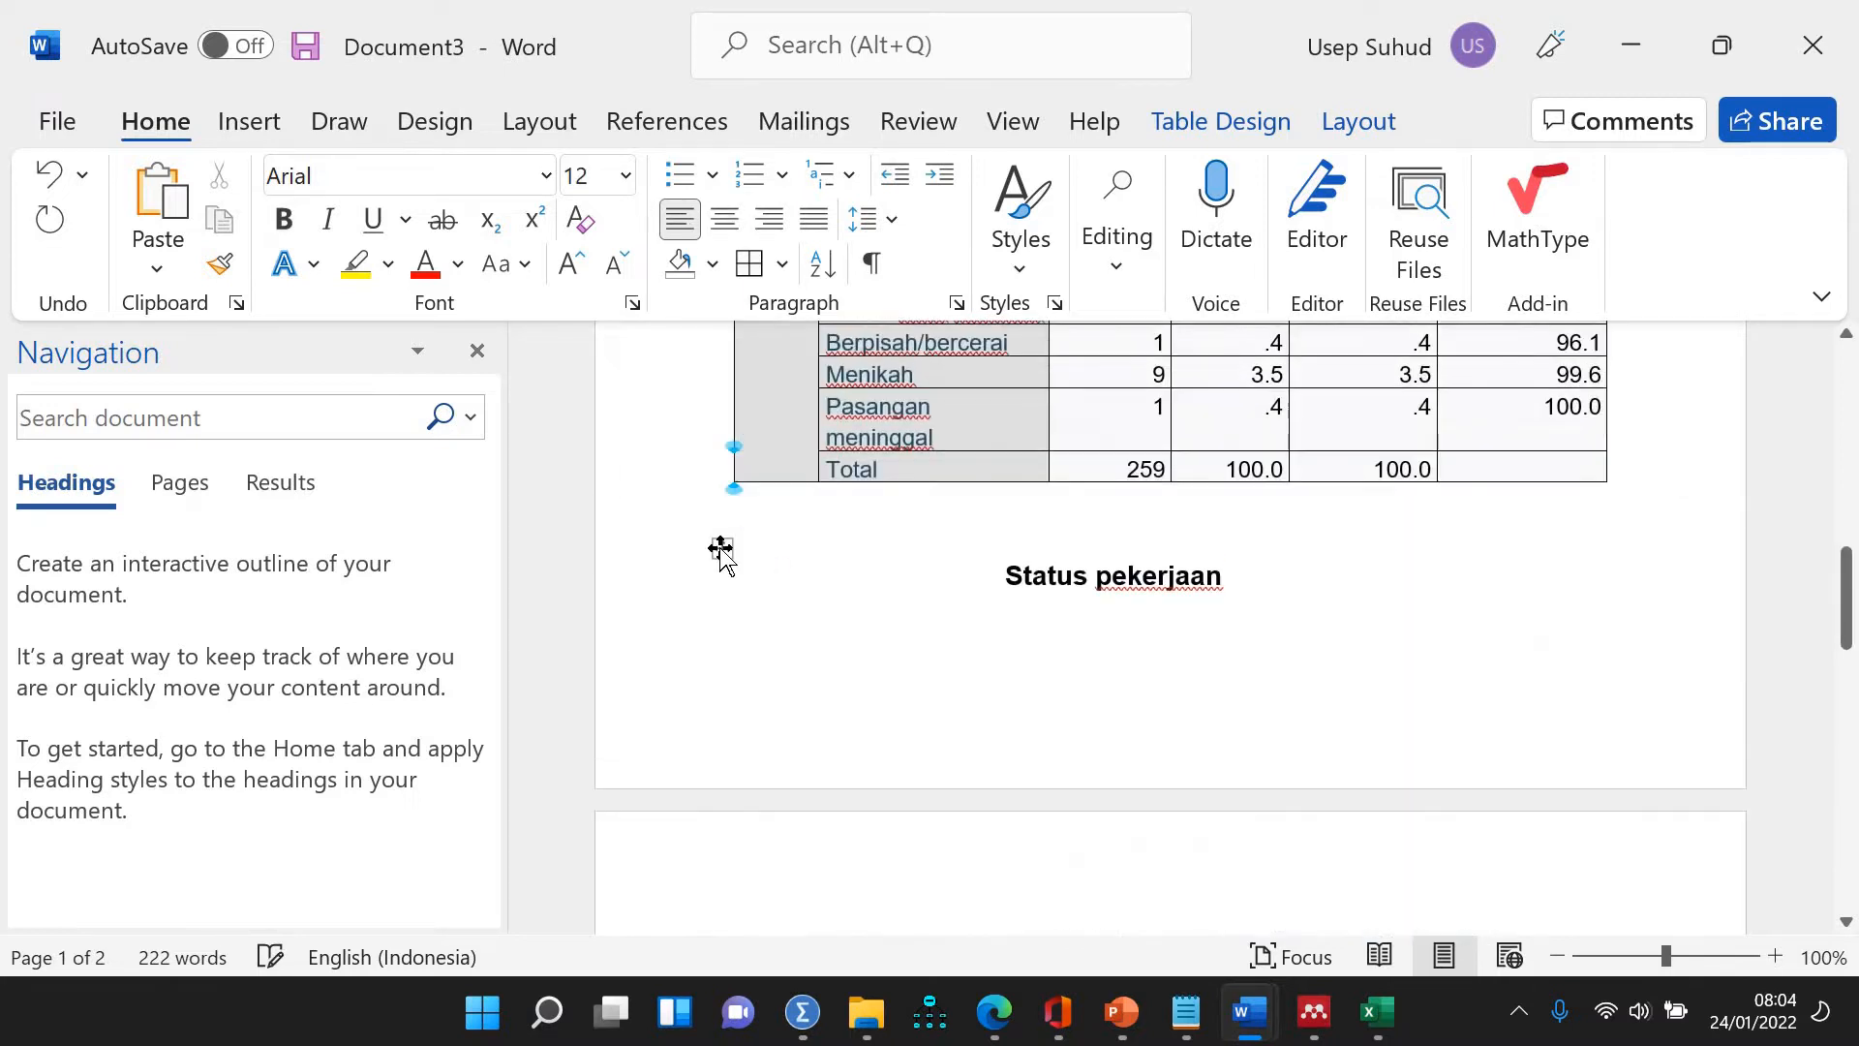
left_click(721, 549)
right_click(720, 551)
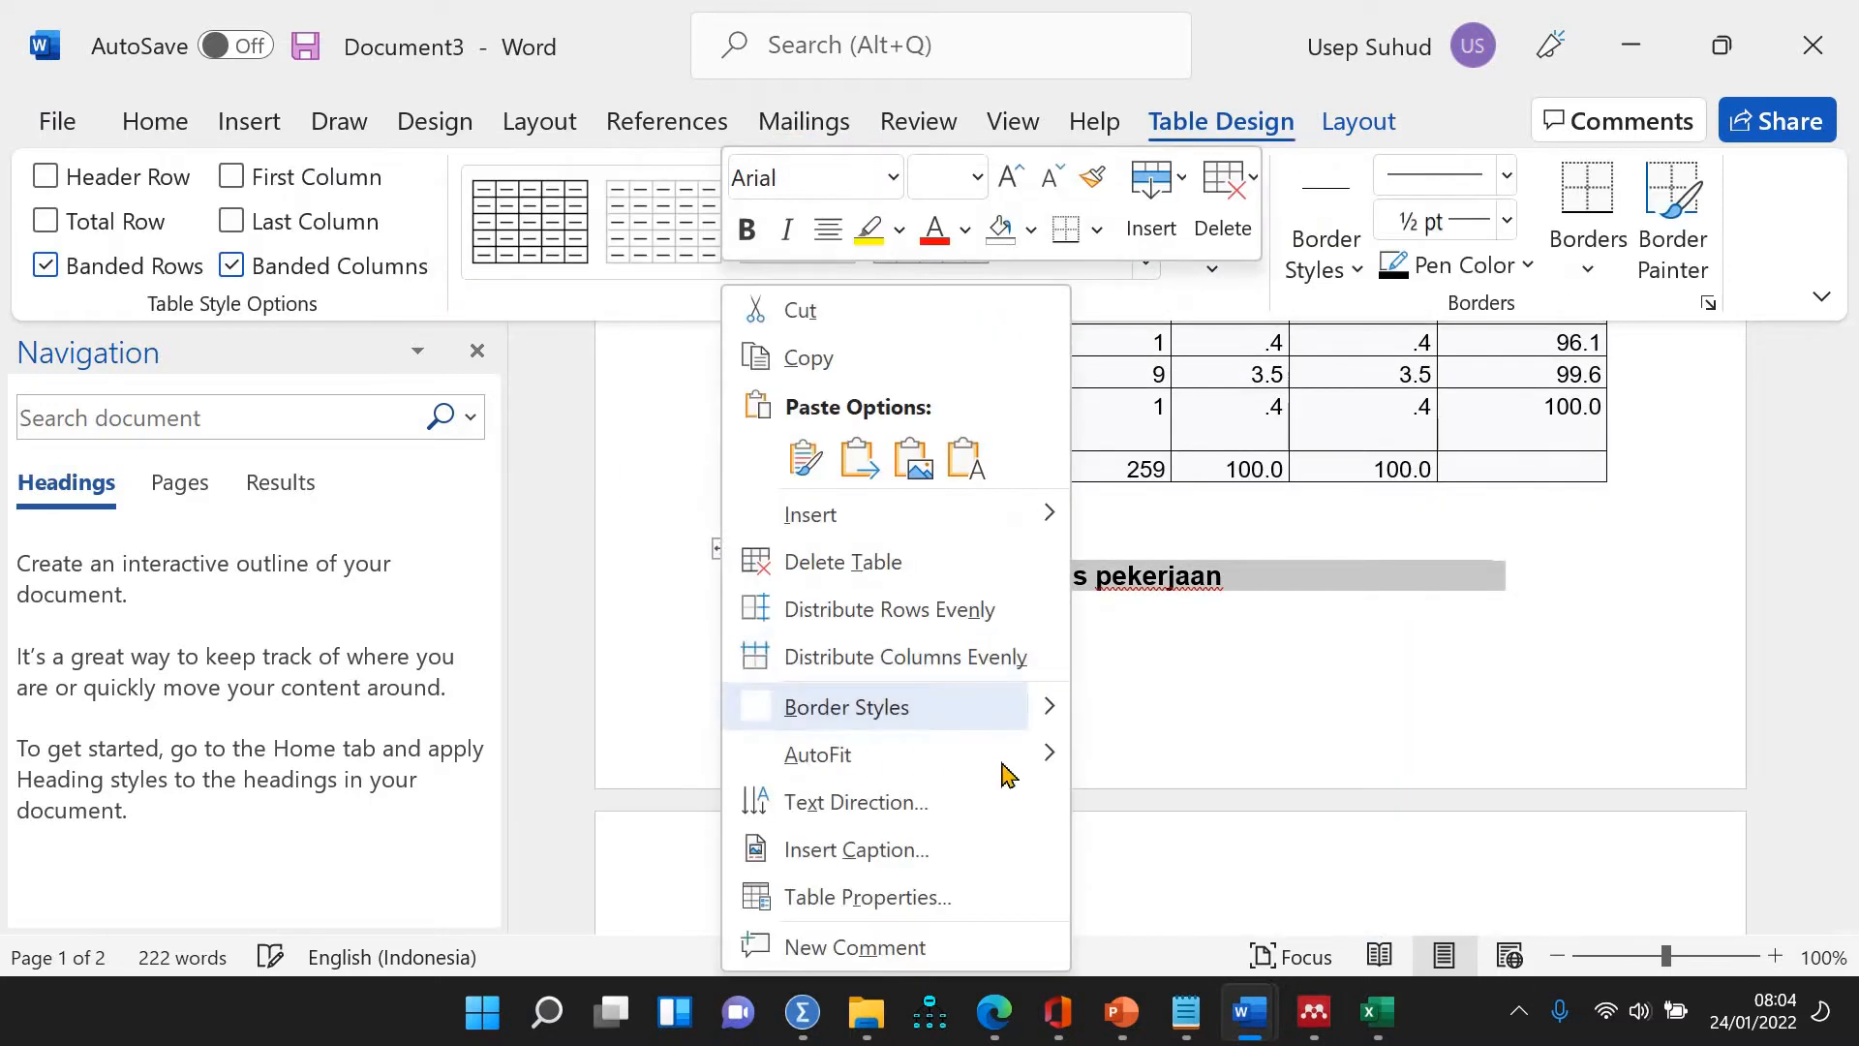
mouse_move(1007, 758)
left_click(1130, 803)
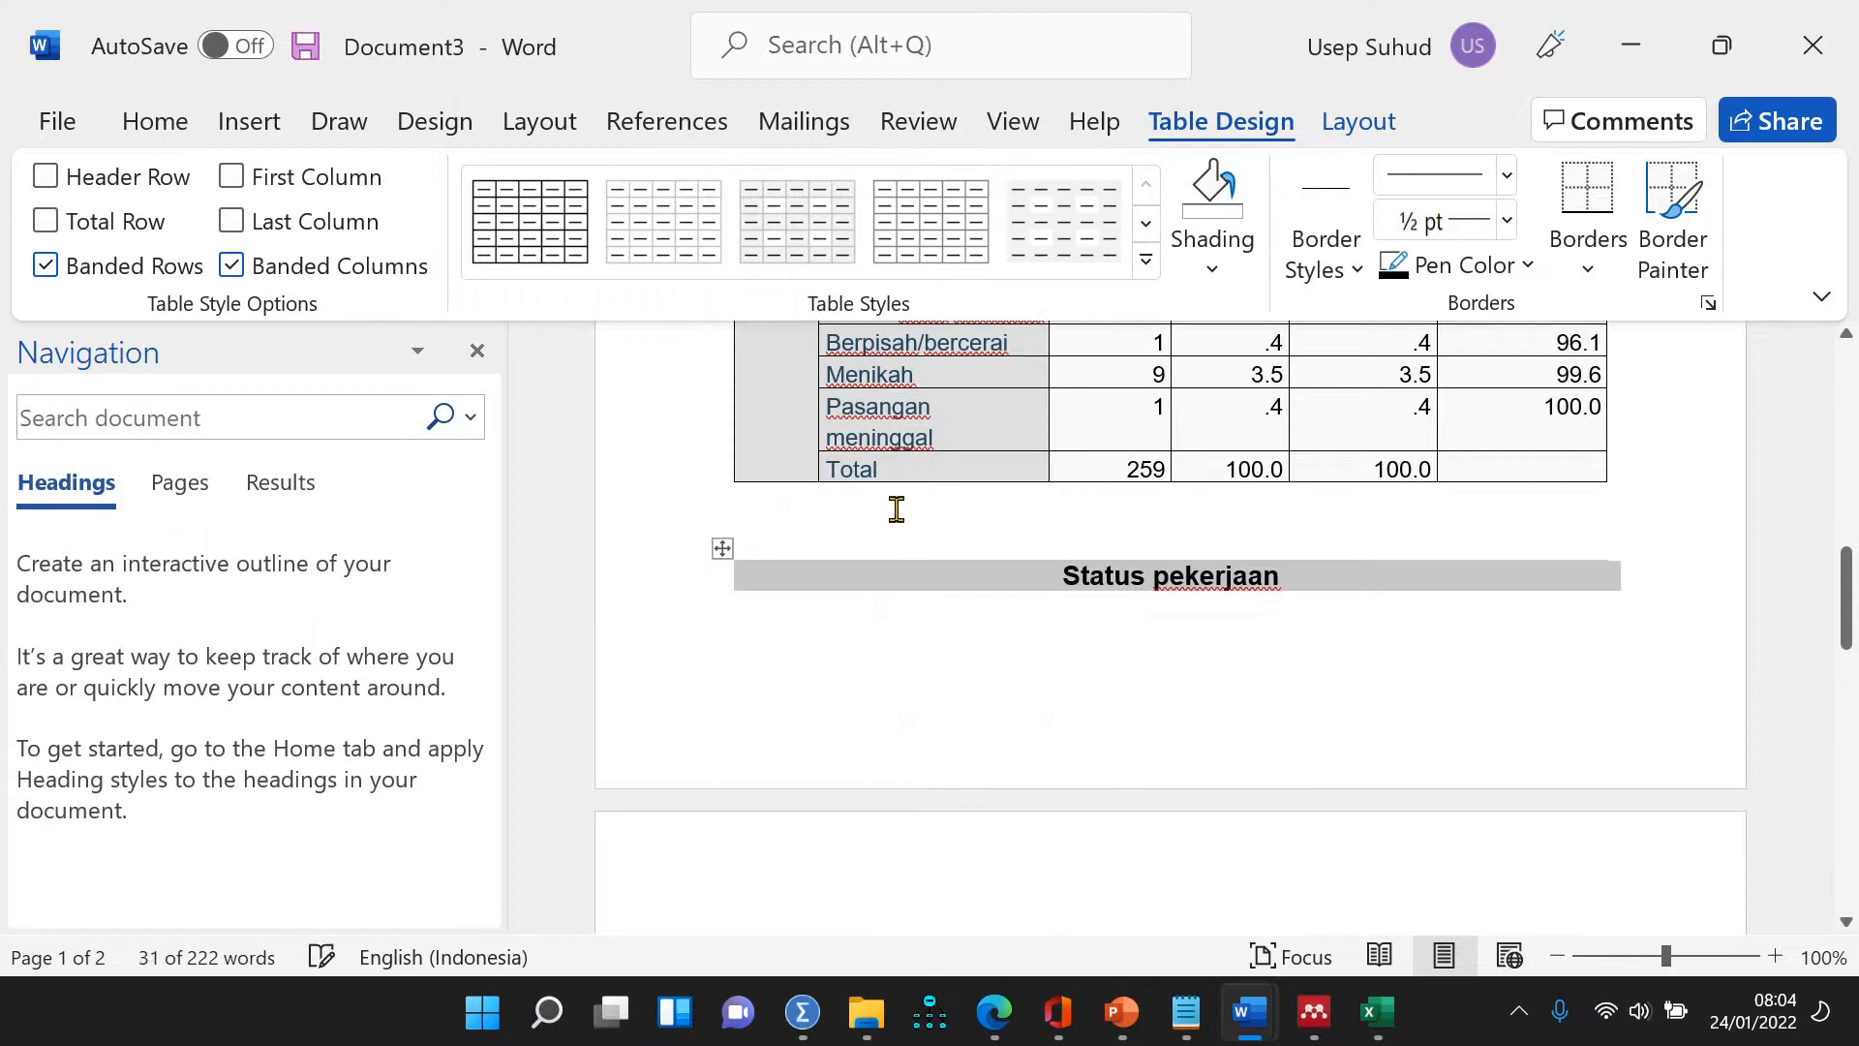
left_click(896, 511)
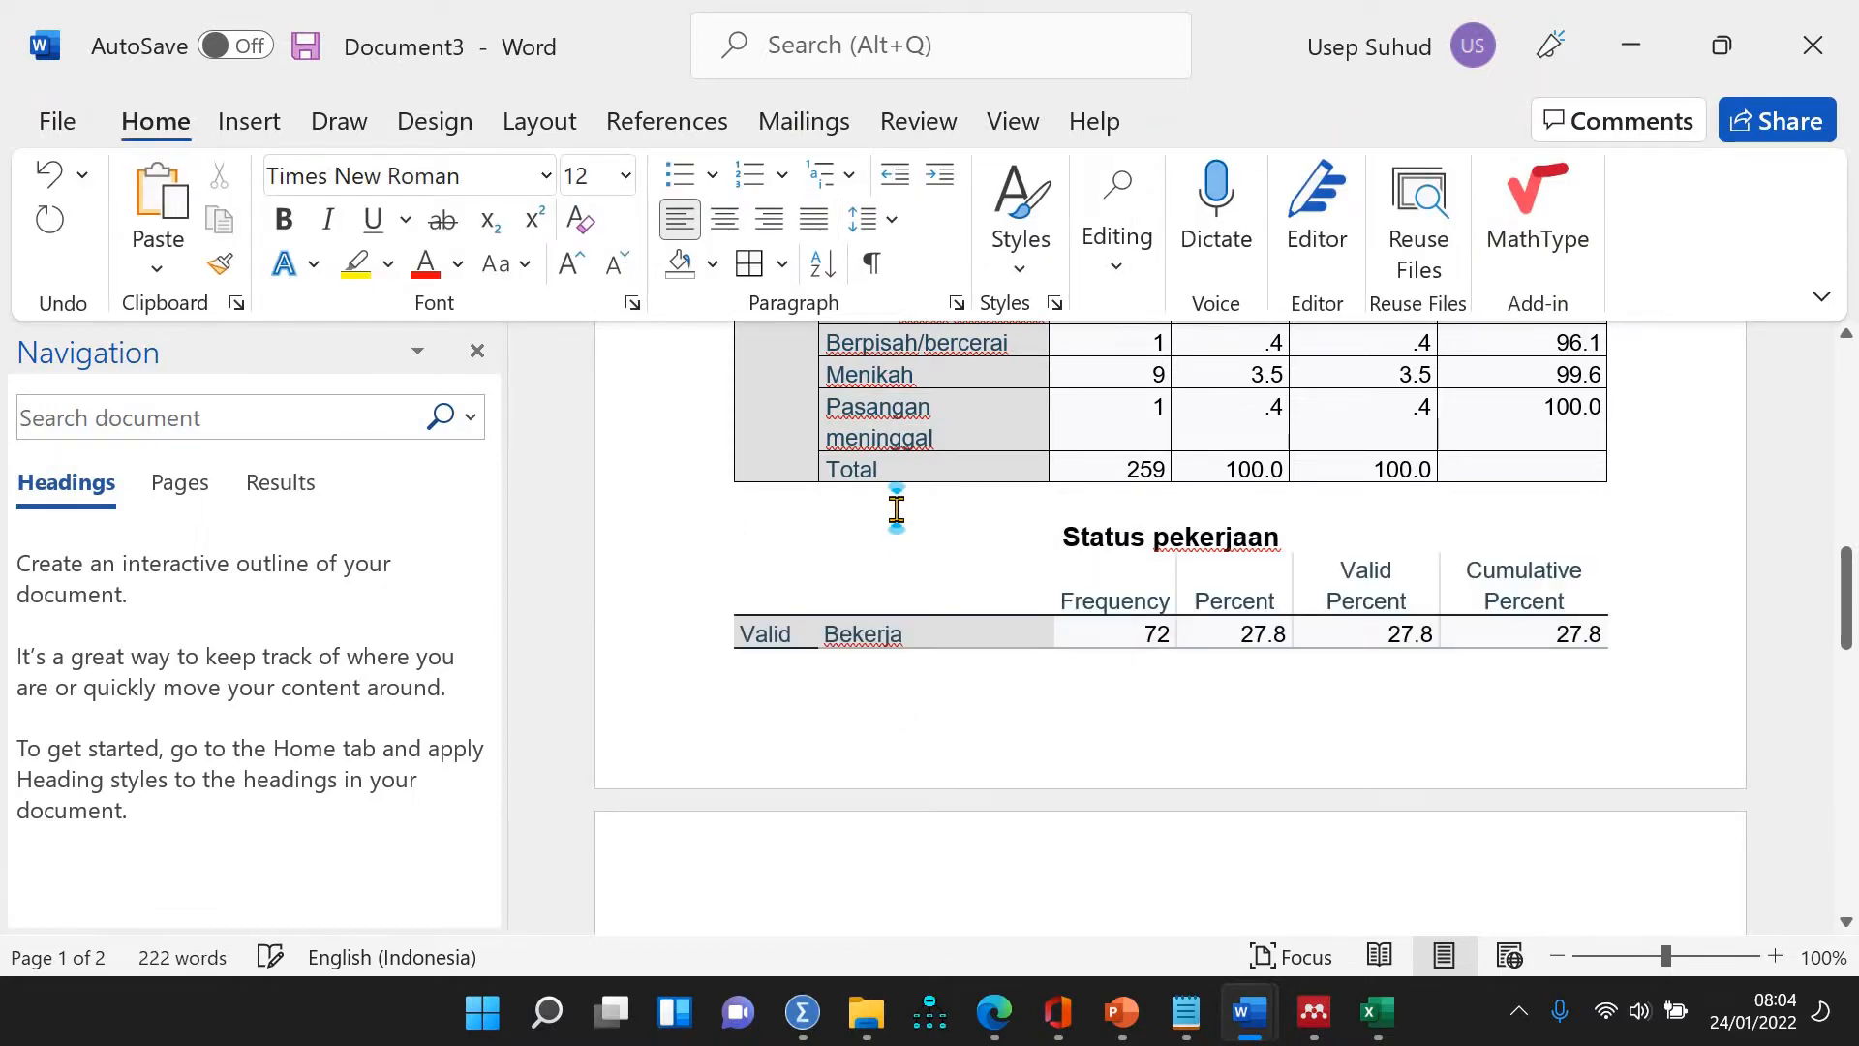
key("Delete")
Apply All Borders to all rows of the Status pekerjaan table, including those continuing on the second page
left_click(763, 535)
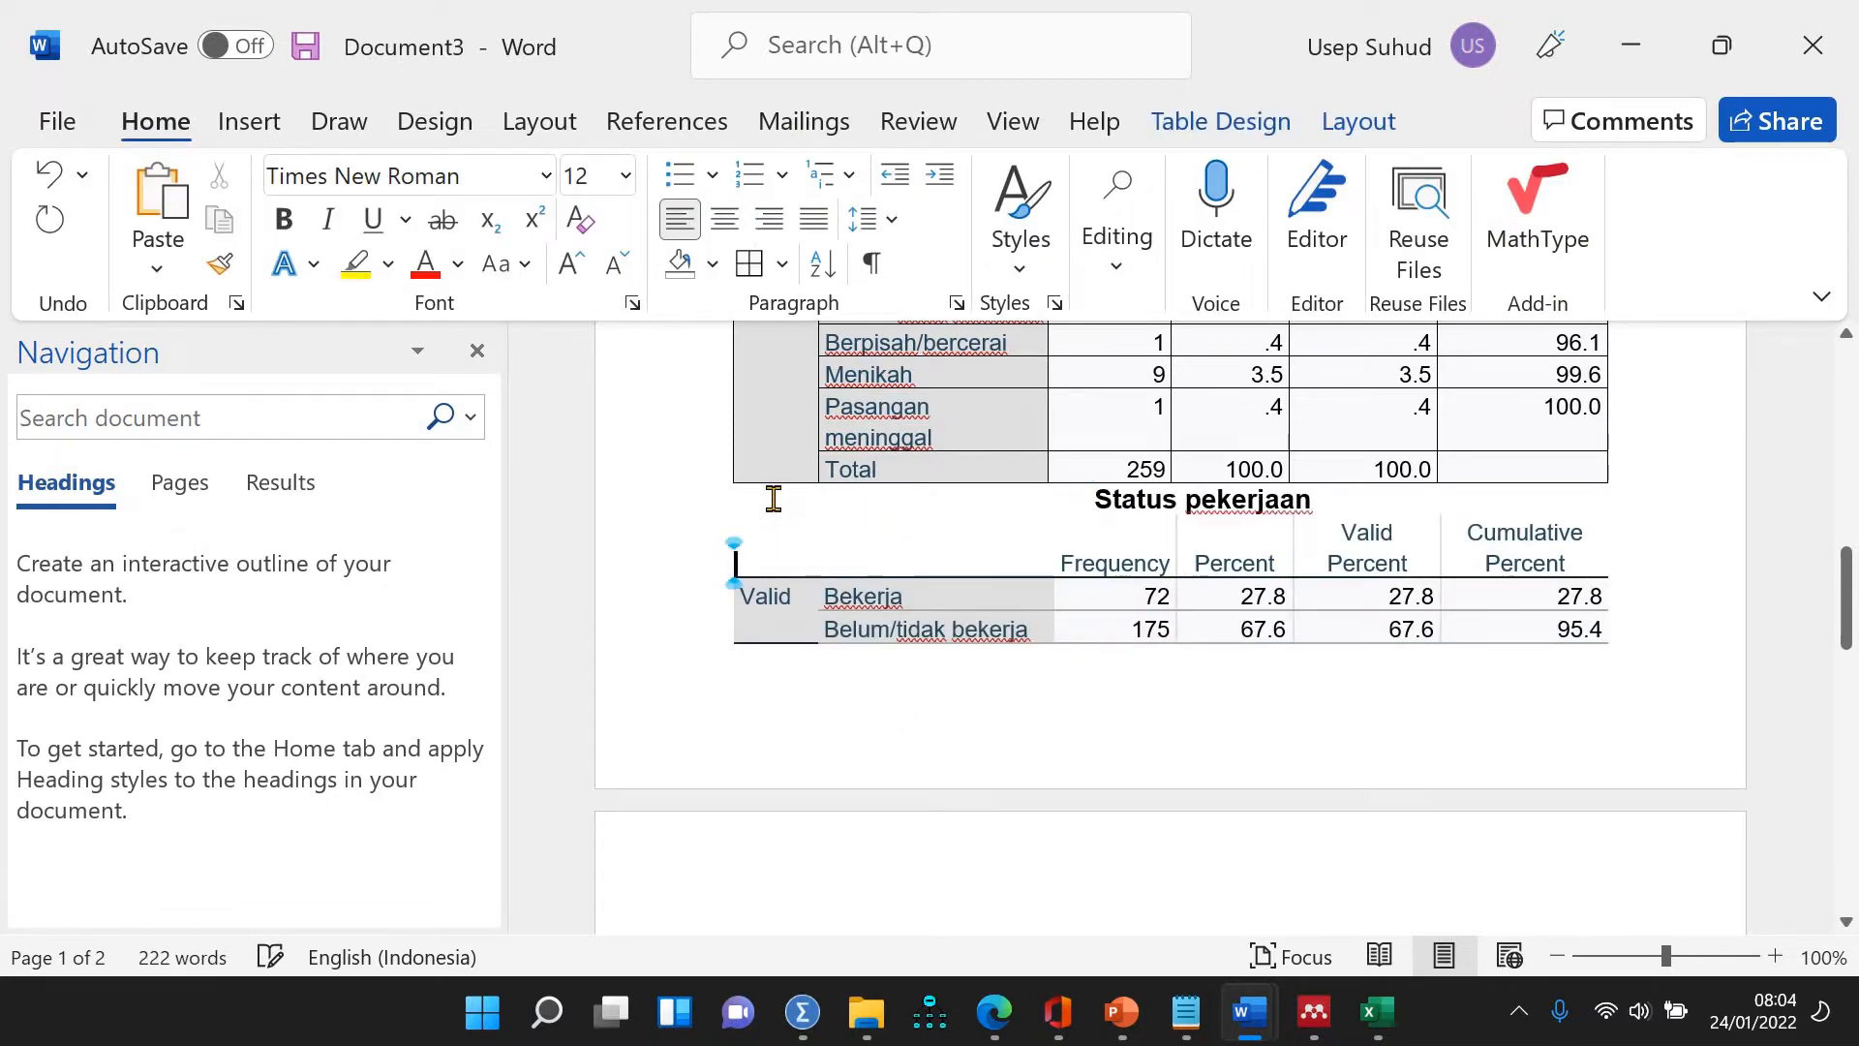
left_click_drag(768, 500, 1520, 652)
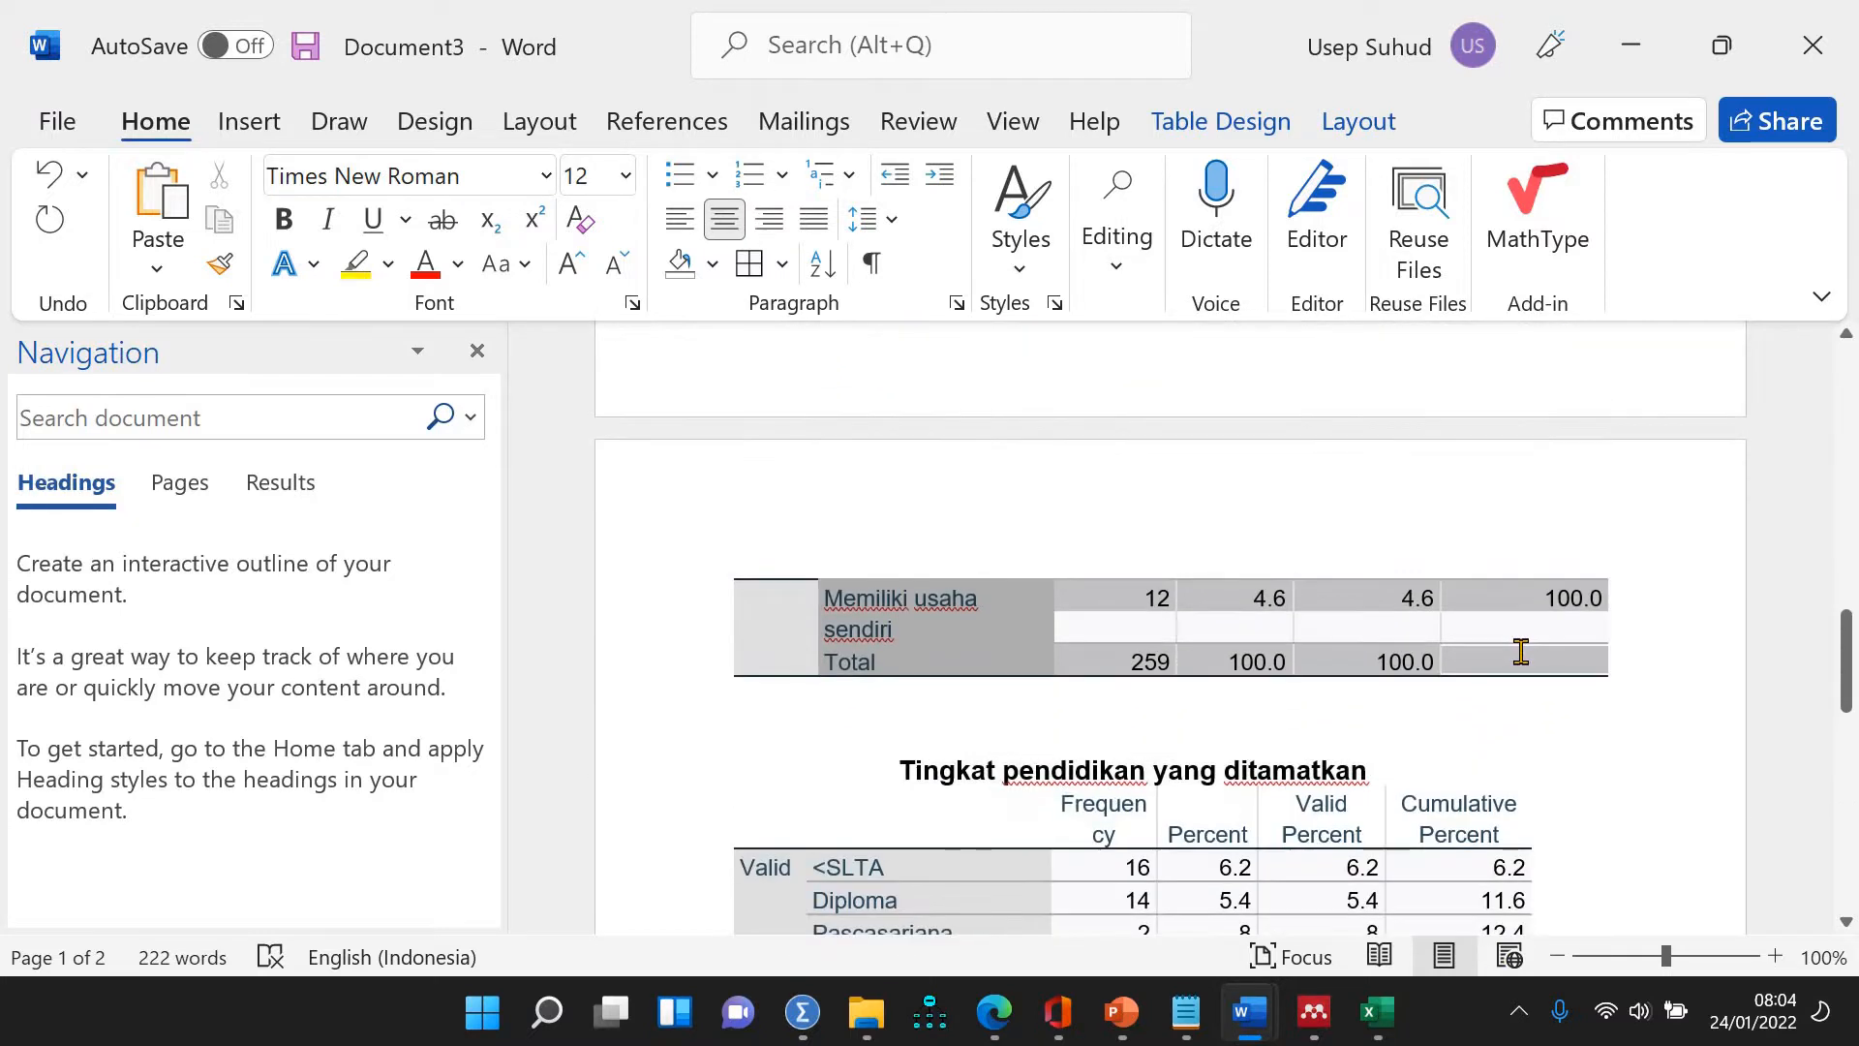
left_click(750, 263)
Apply All Borders to the "Tingkat pendidikan yang ditamatkan" table and AutoFit it to the window
left_click(754, 775)
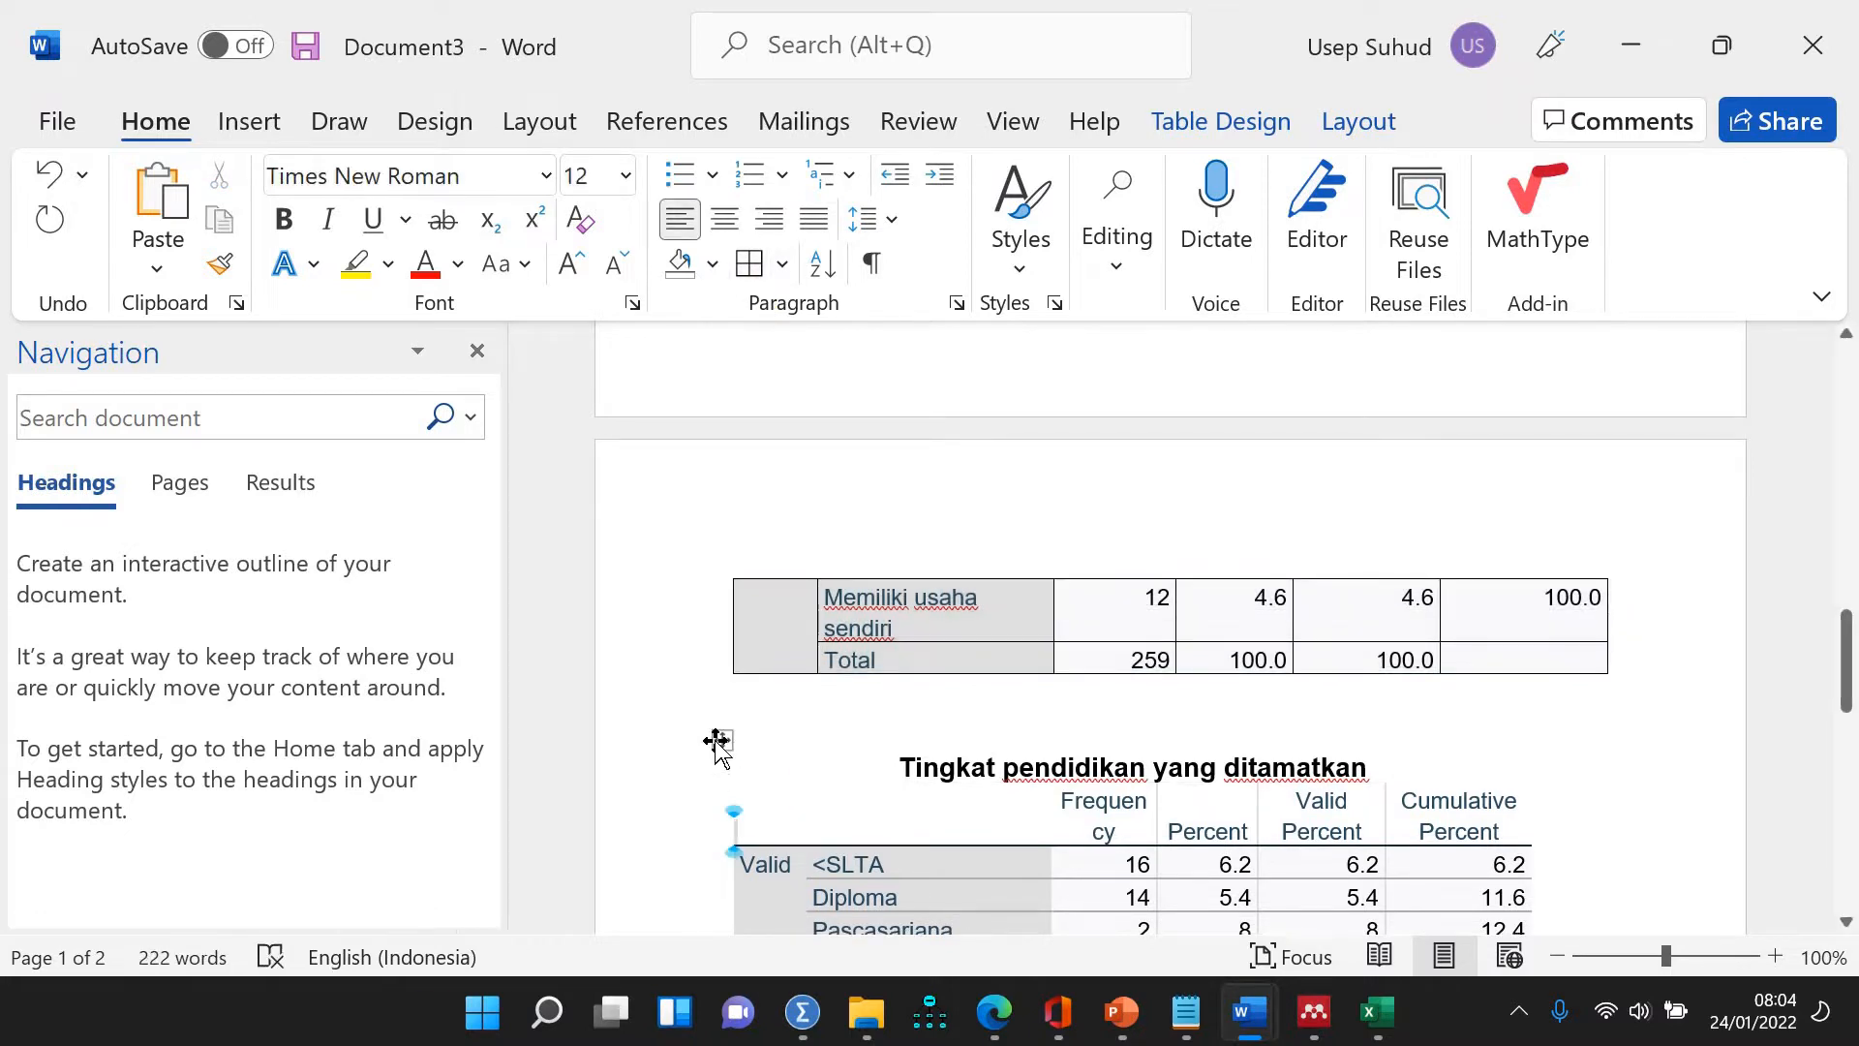
left_click(724, 740)
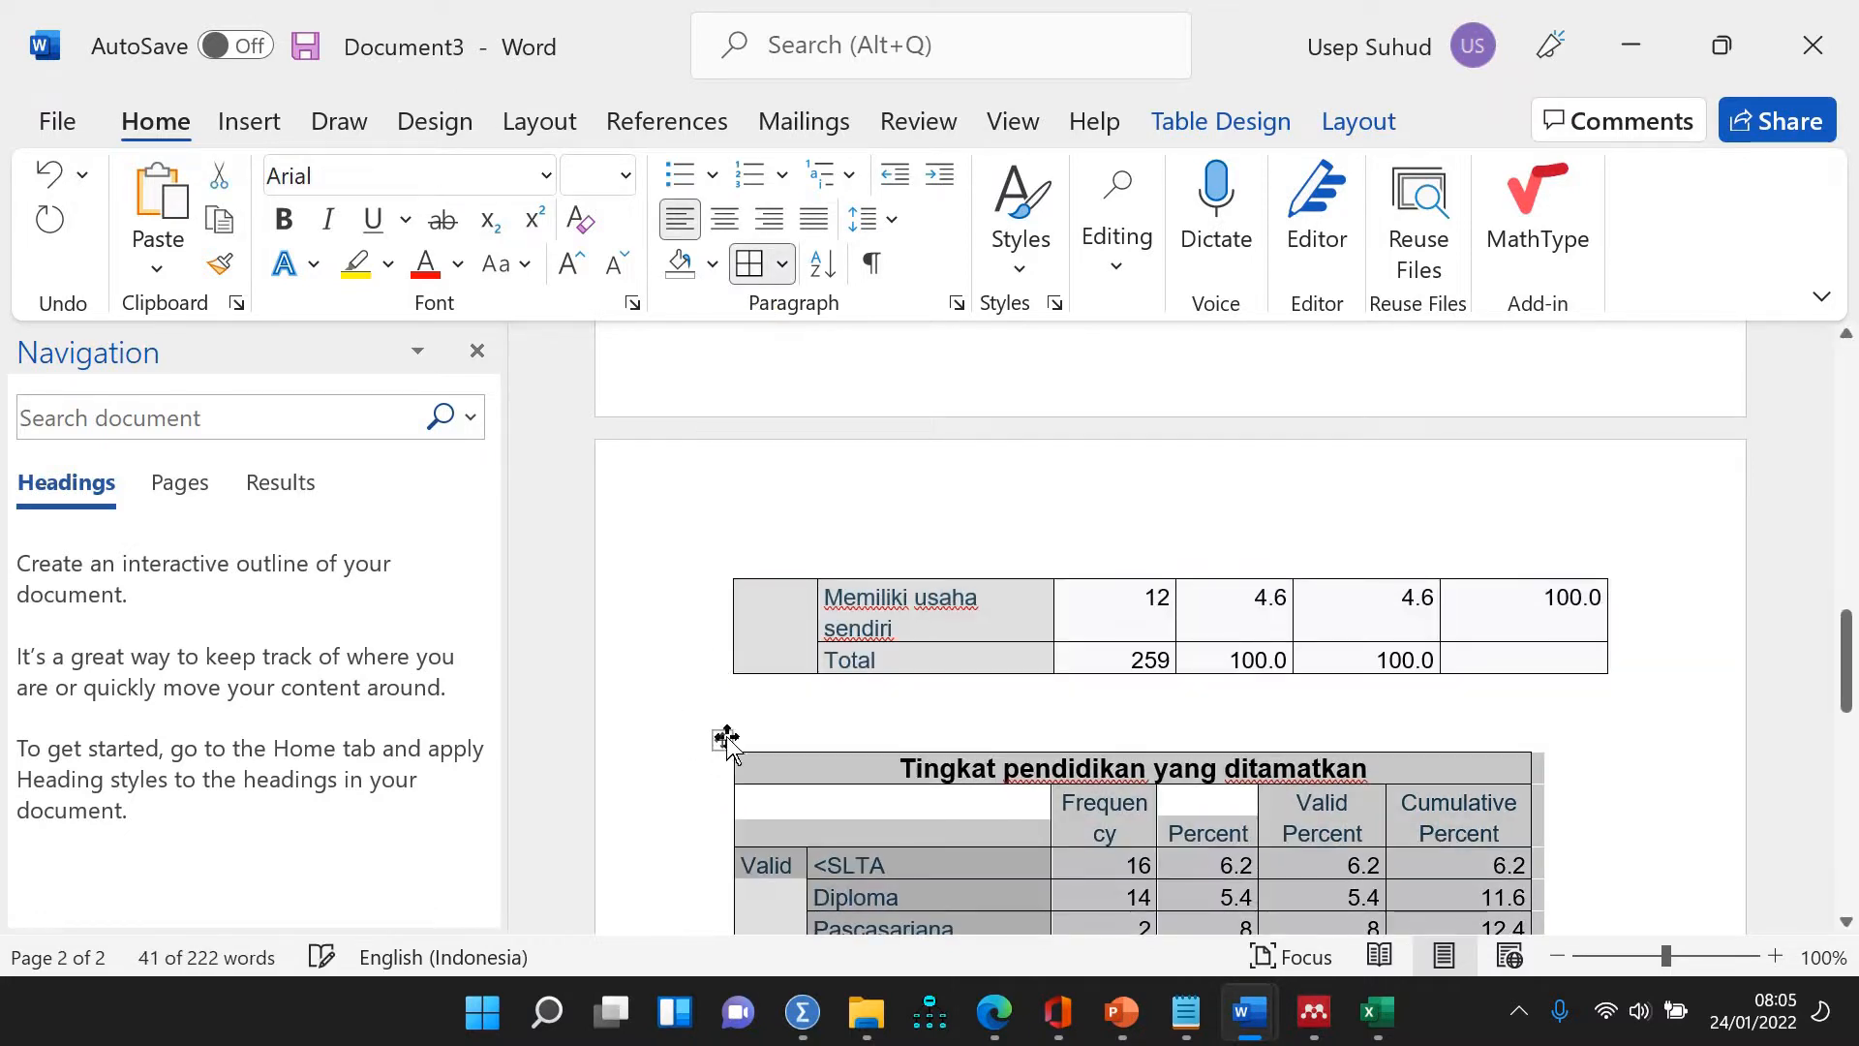
right_click(729, 751)
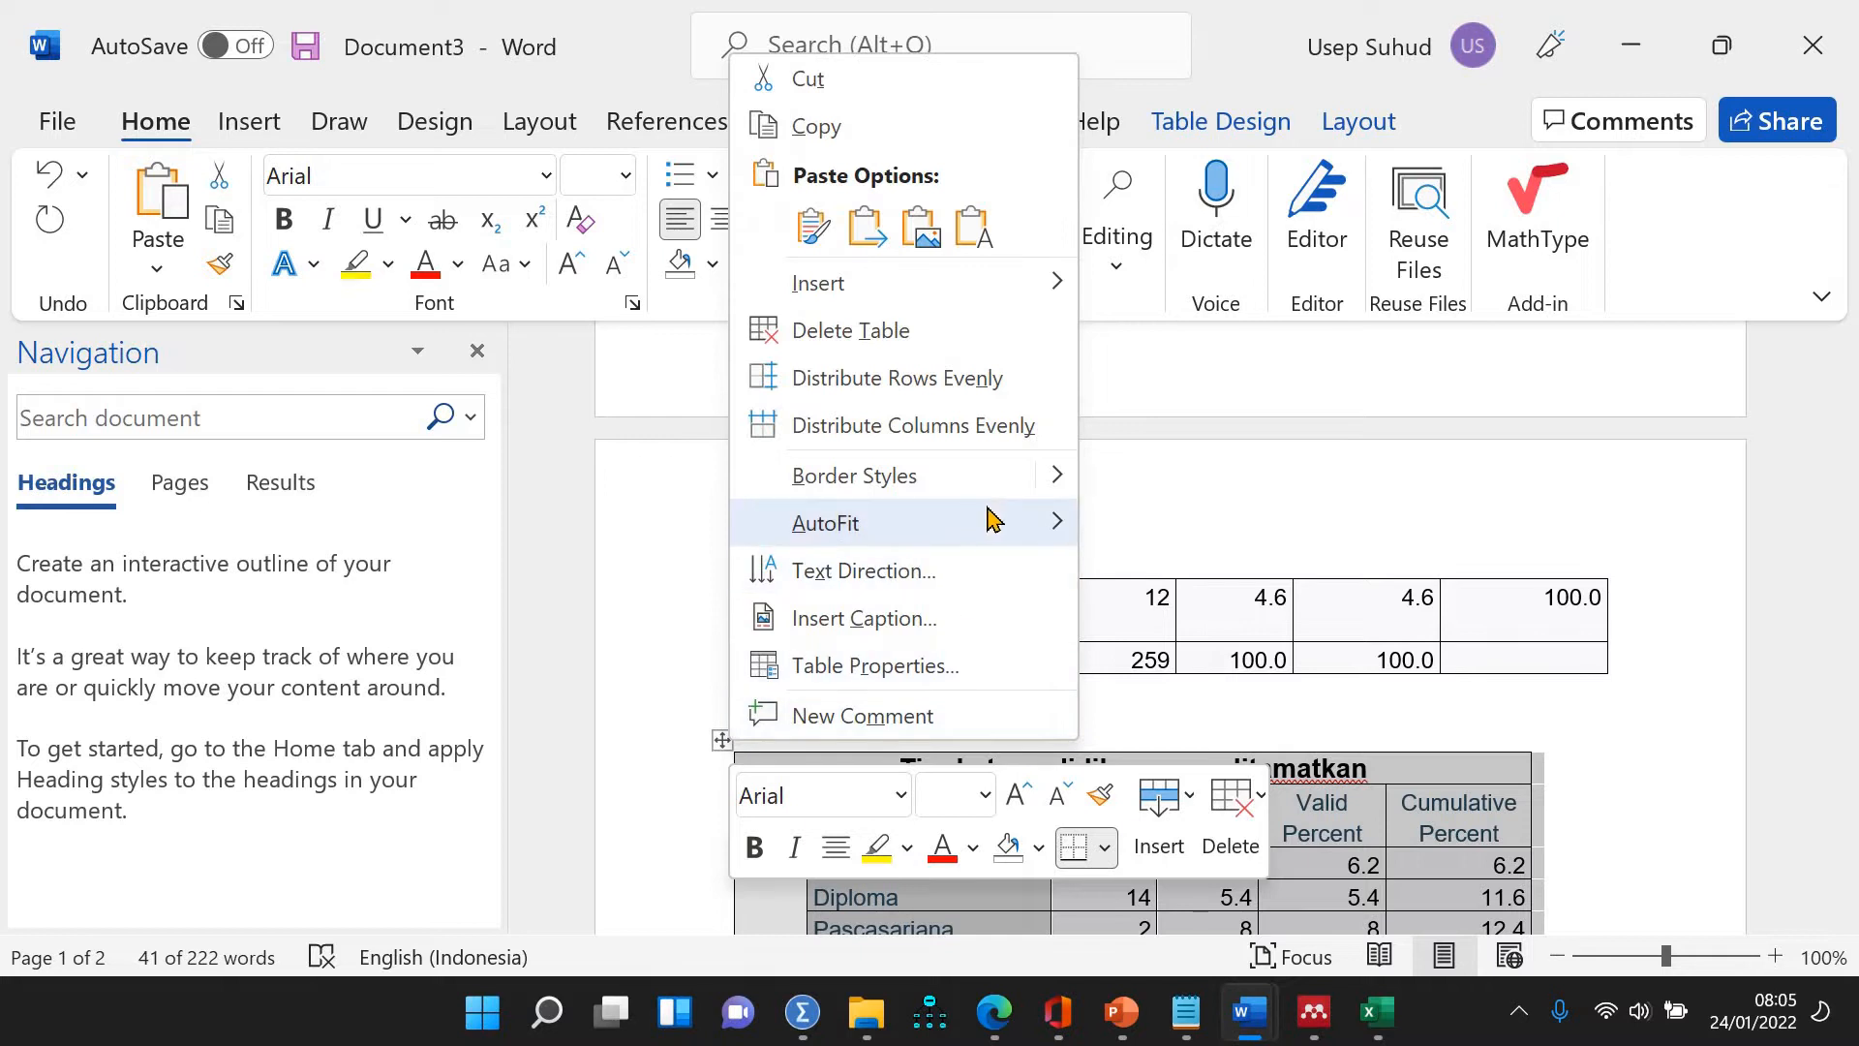
mouse_move(877, 521)
left_click(1106, 586)
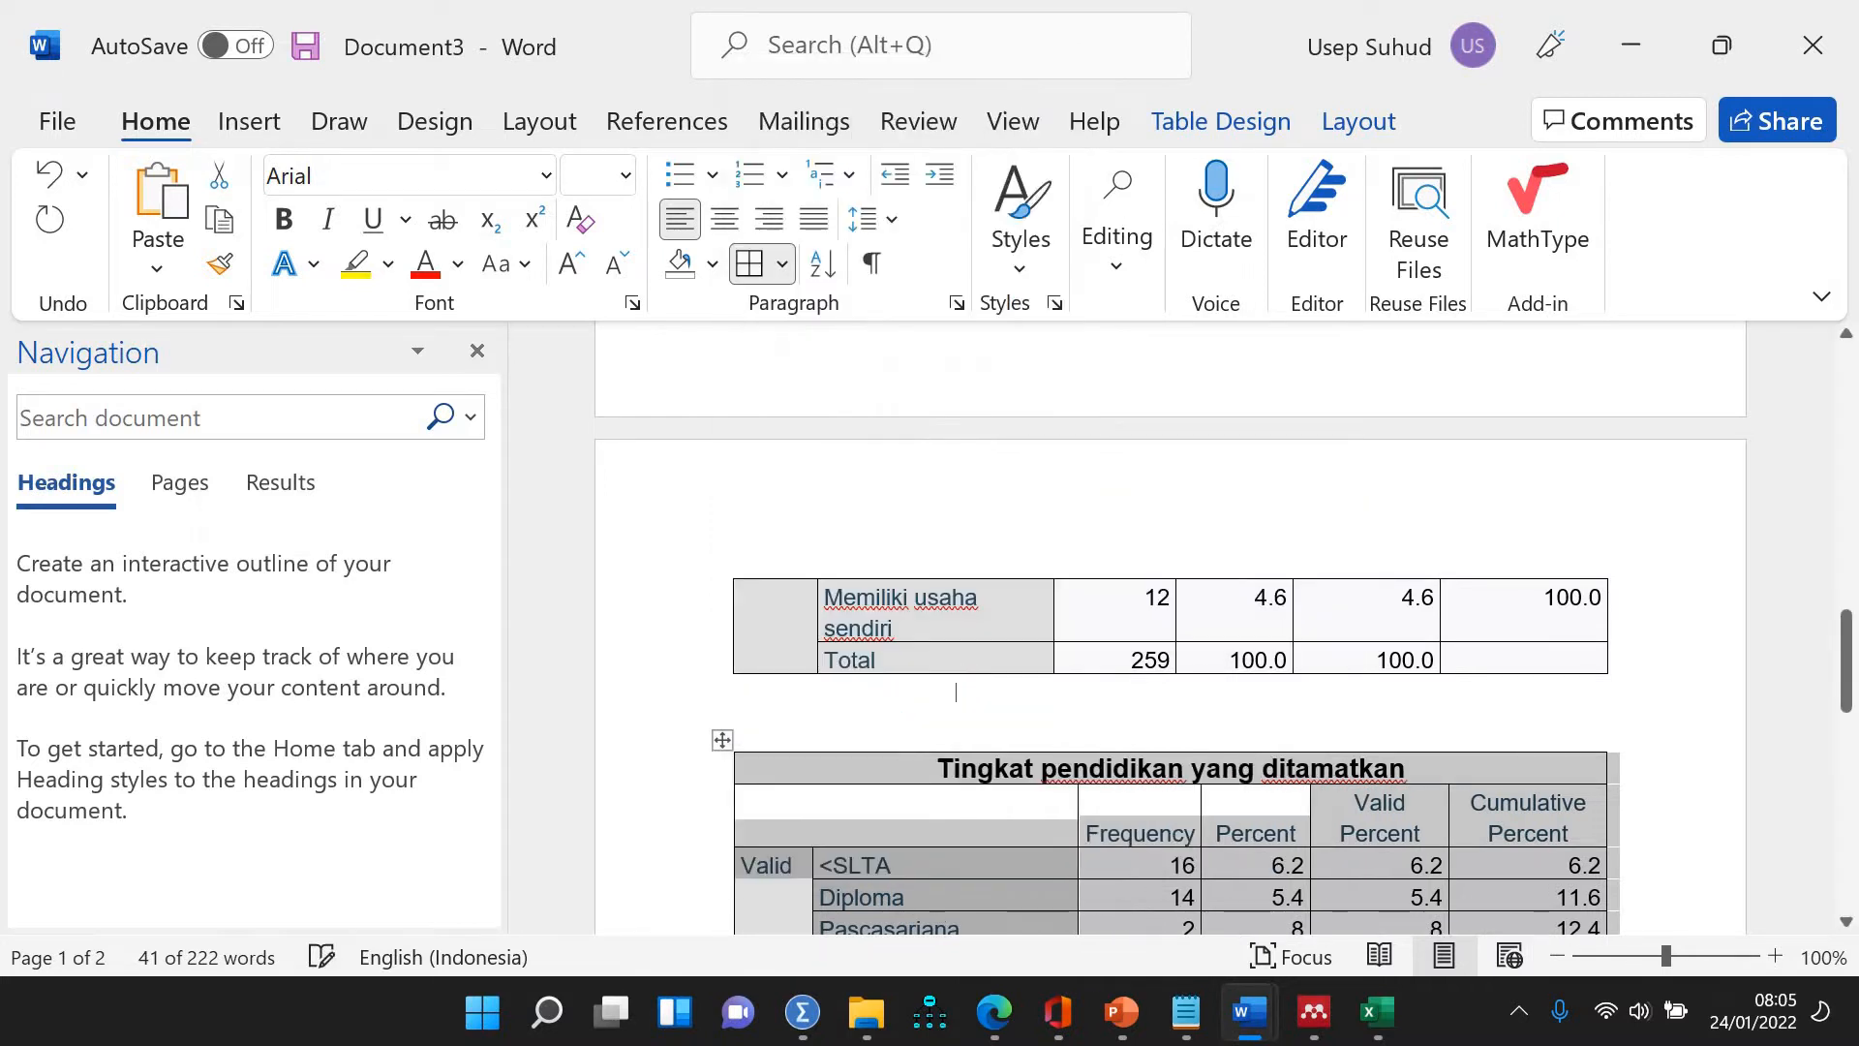
Delete the blank lines between the Status pekerjaan table and the "Tingkat pendidikan yang ditamatkan" table to join them
left_click(955, 691)
key("Delete")
key("Delete")
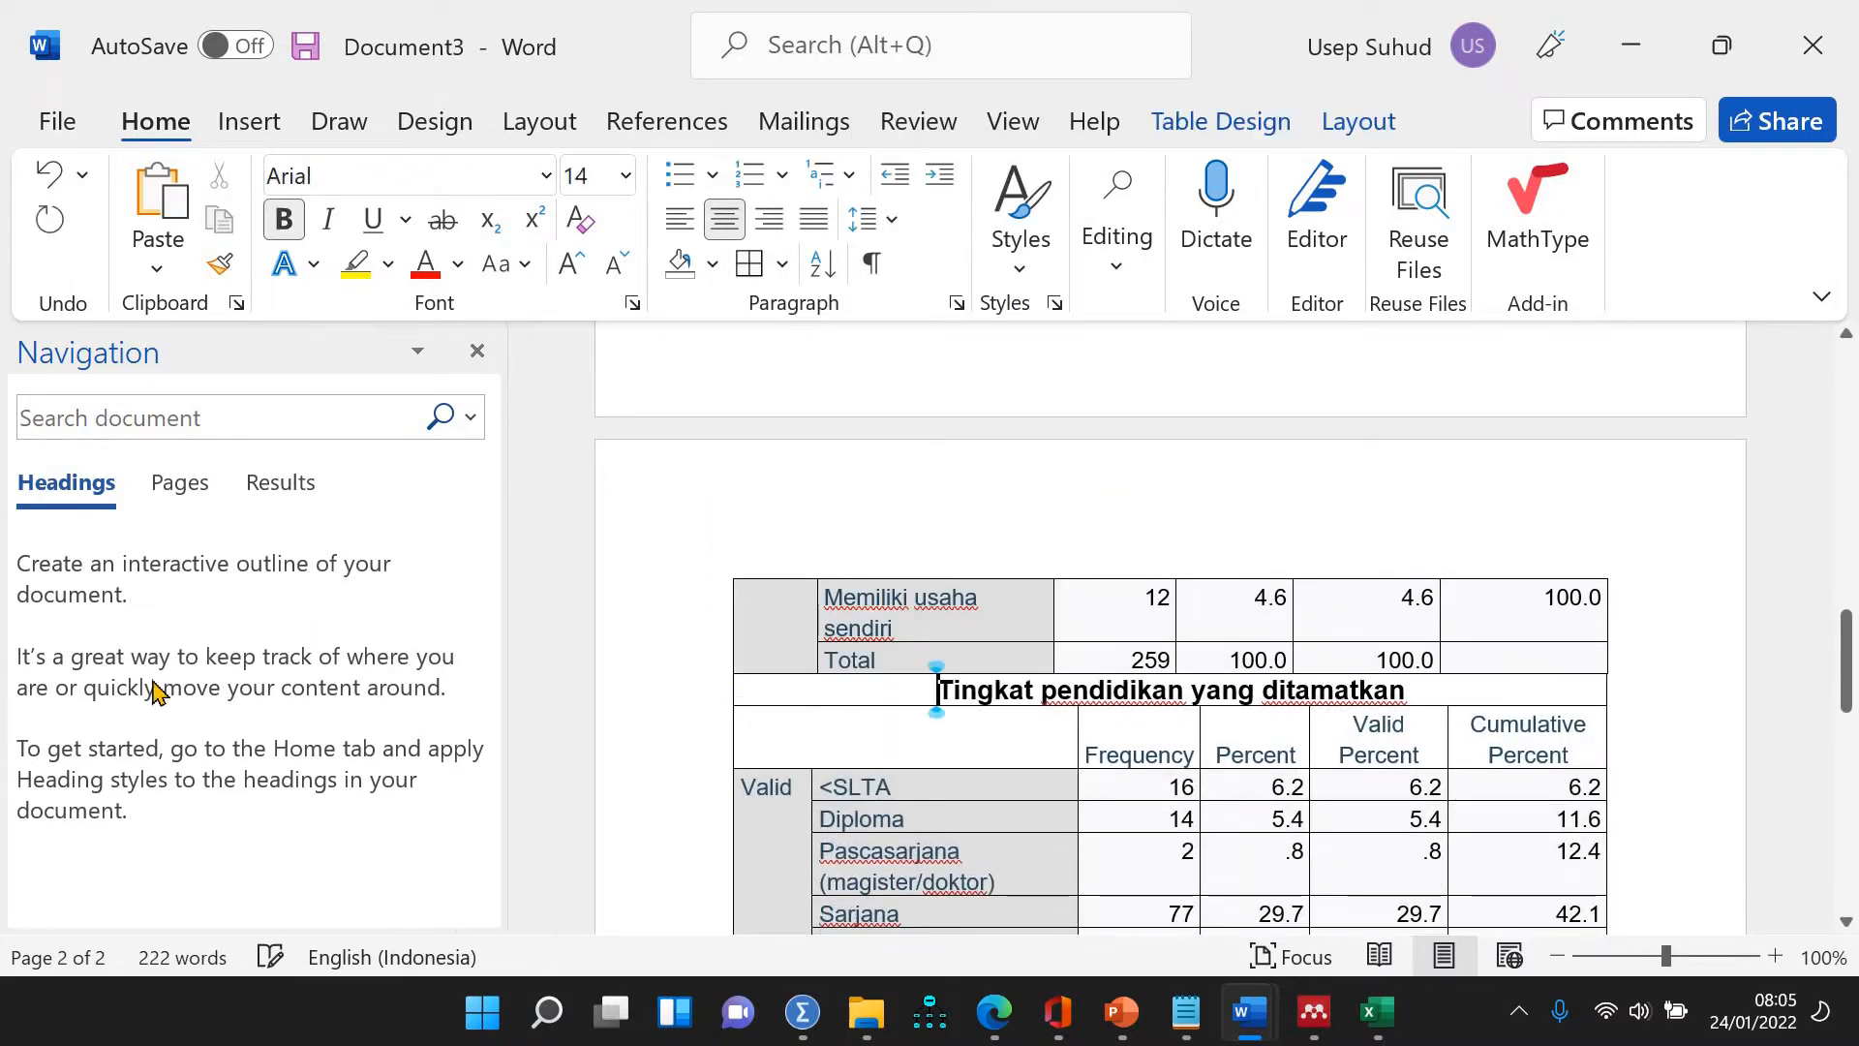
Delete the entire rows holding the Status pekerjaan total, the "Tingkat pendidikan yang ditamatkan" title and its column headings
scroll(807, 691, "down", 6)
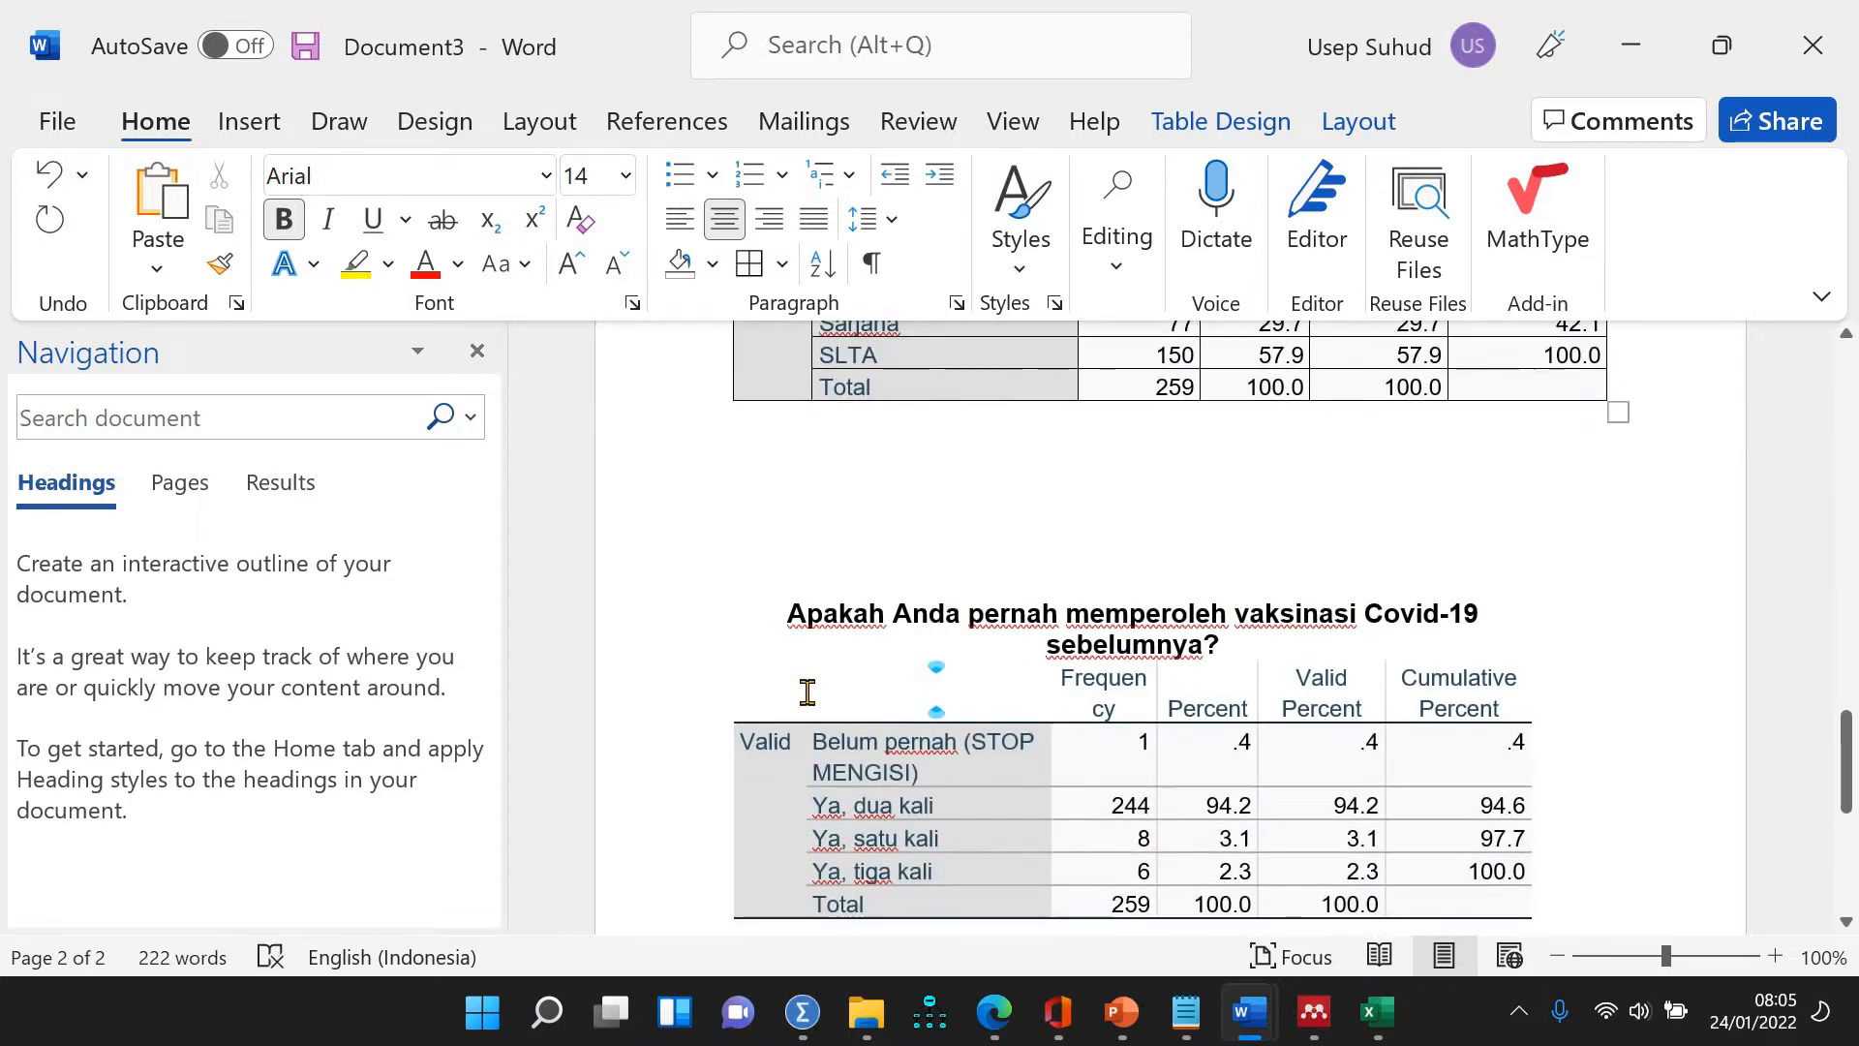
scroll(807, 691, "up", 4)
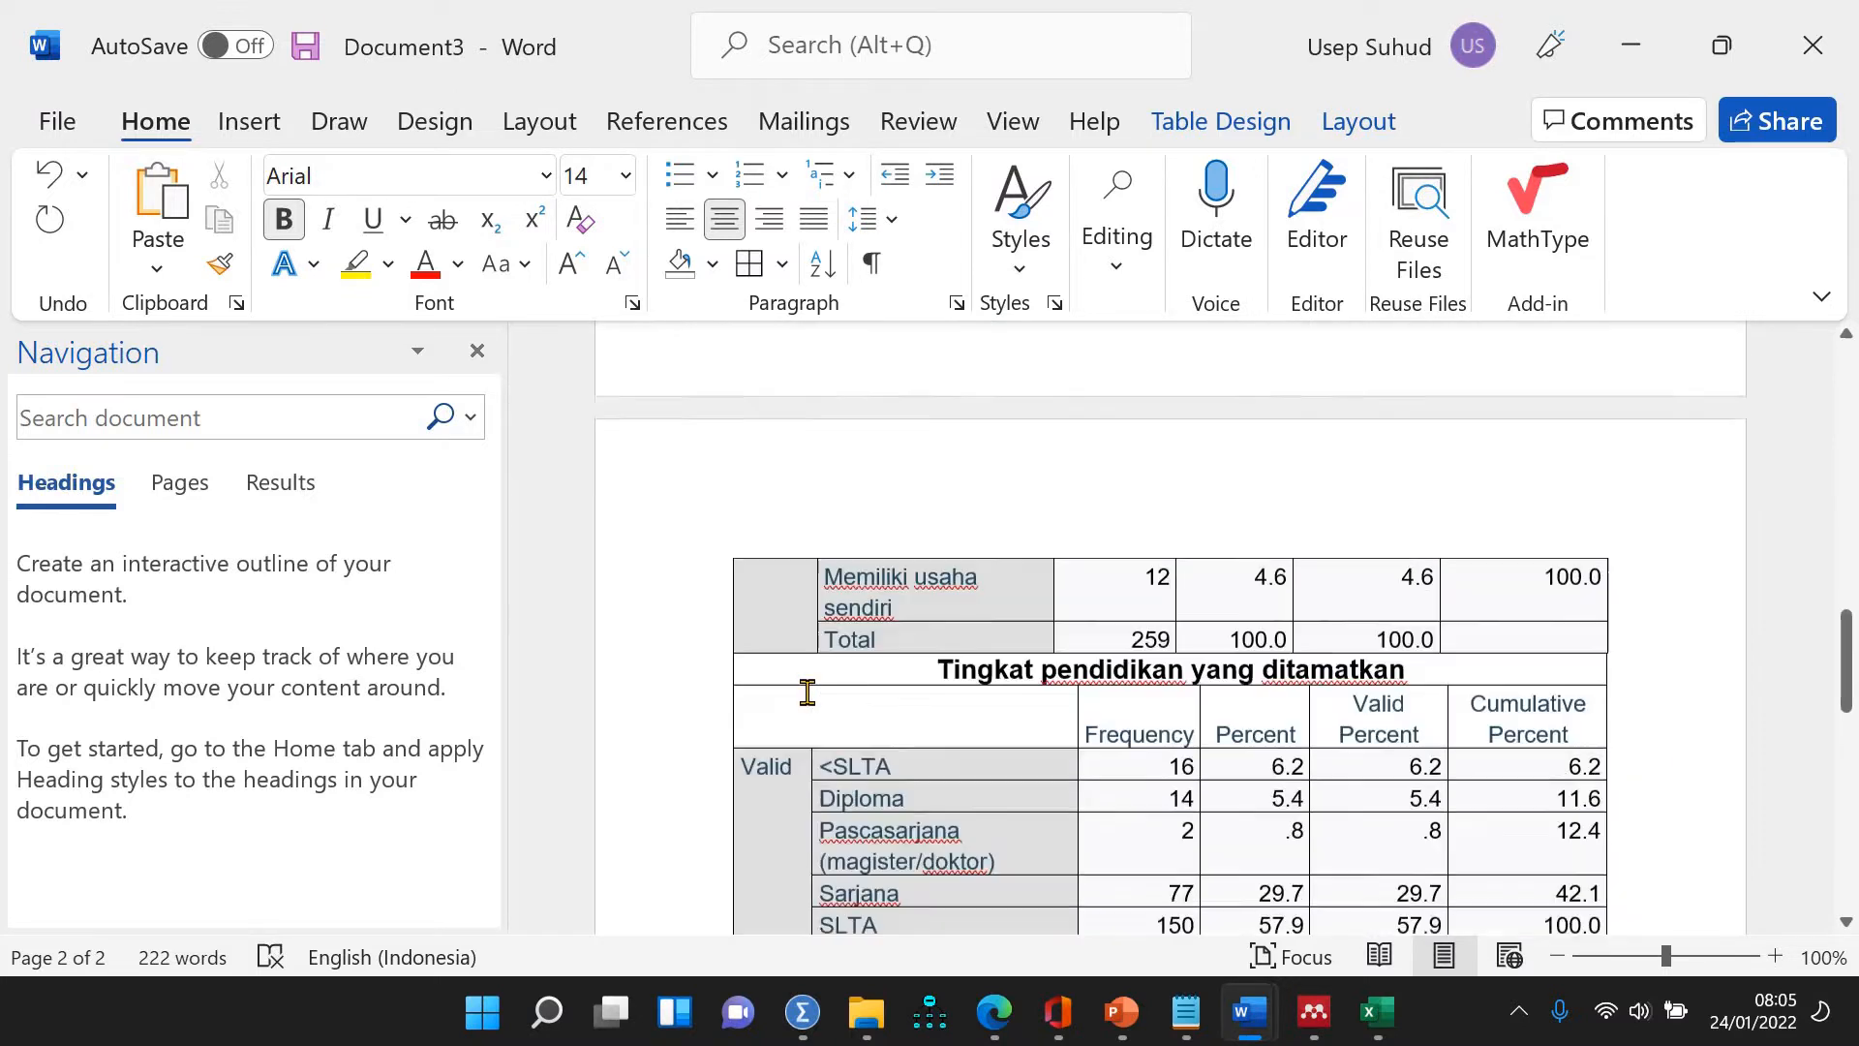
scroll(1162, 746, "down", 4)
scroll(1468, 806, "up", 4)
scroll(1467, 807, "up", 2)
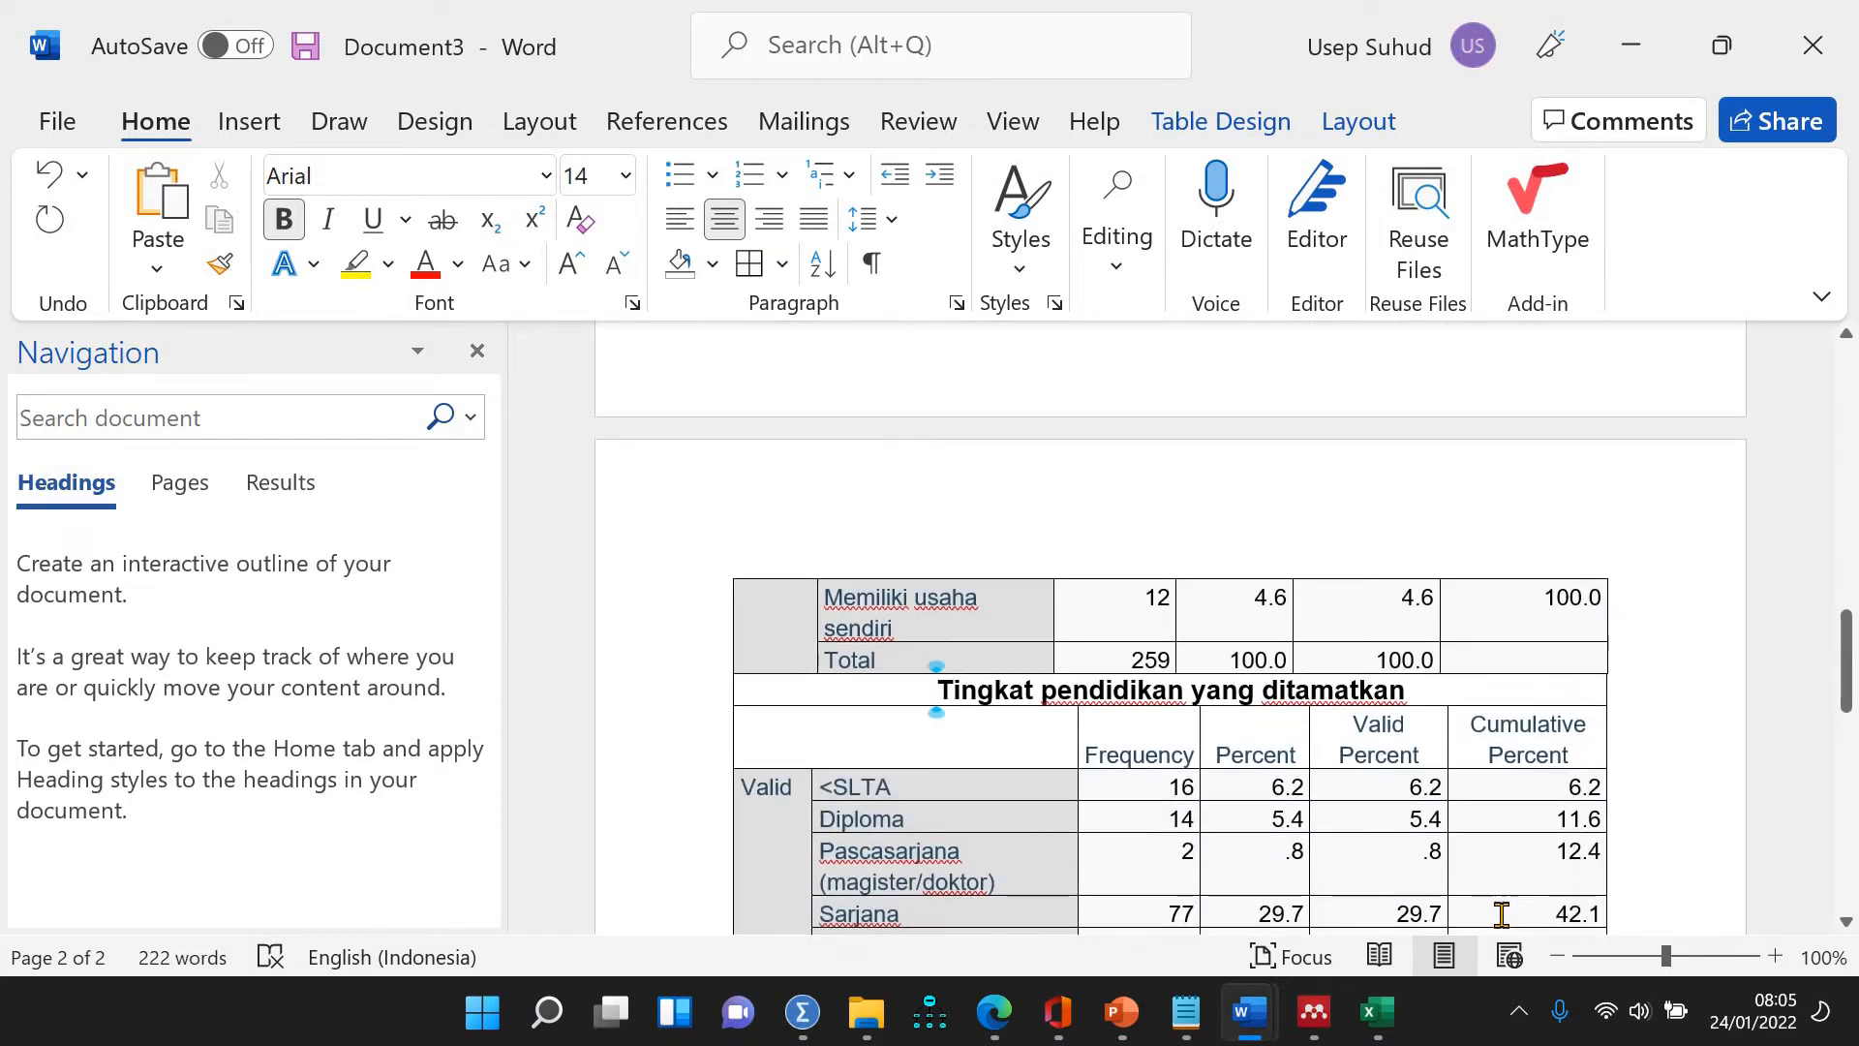
left_click_drag(1397, 653, 1407, 599)
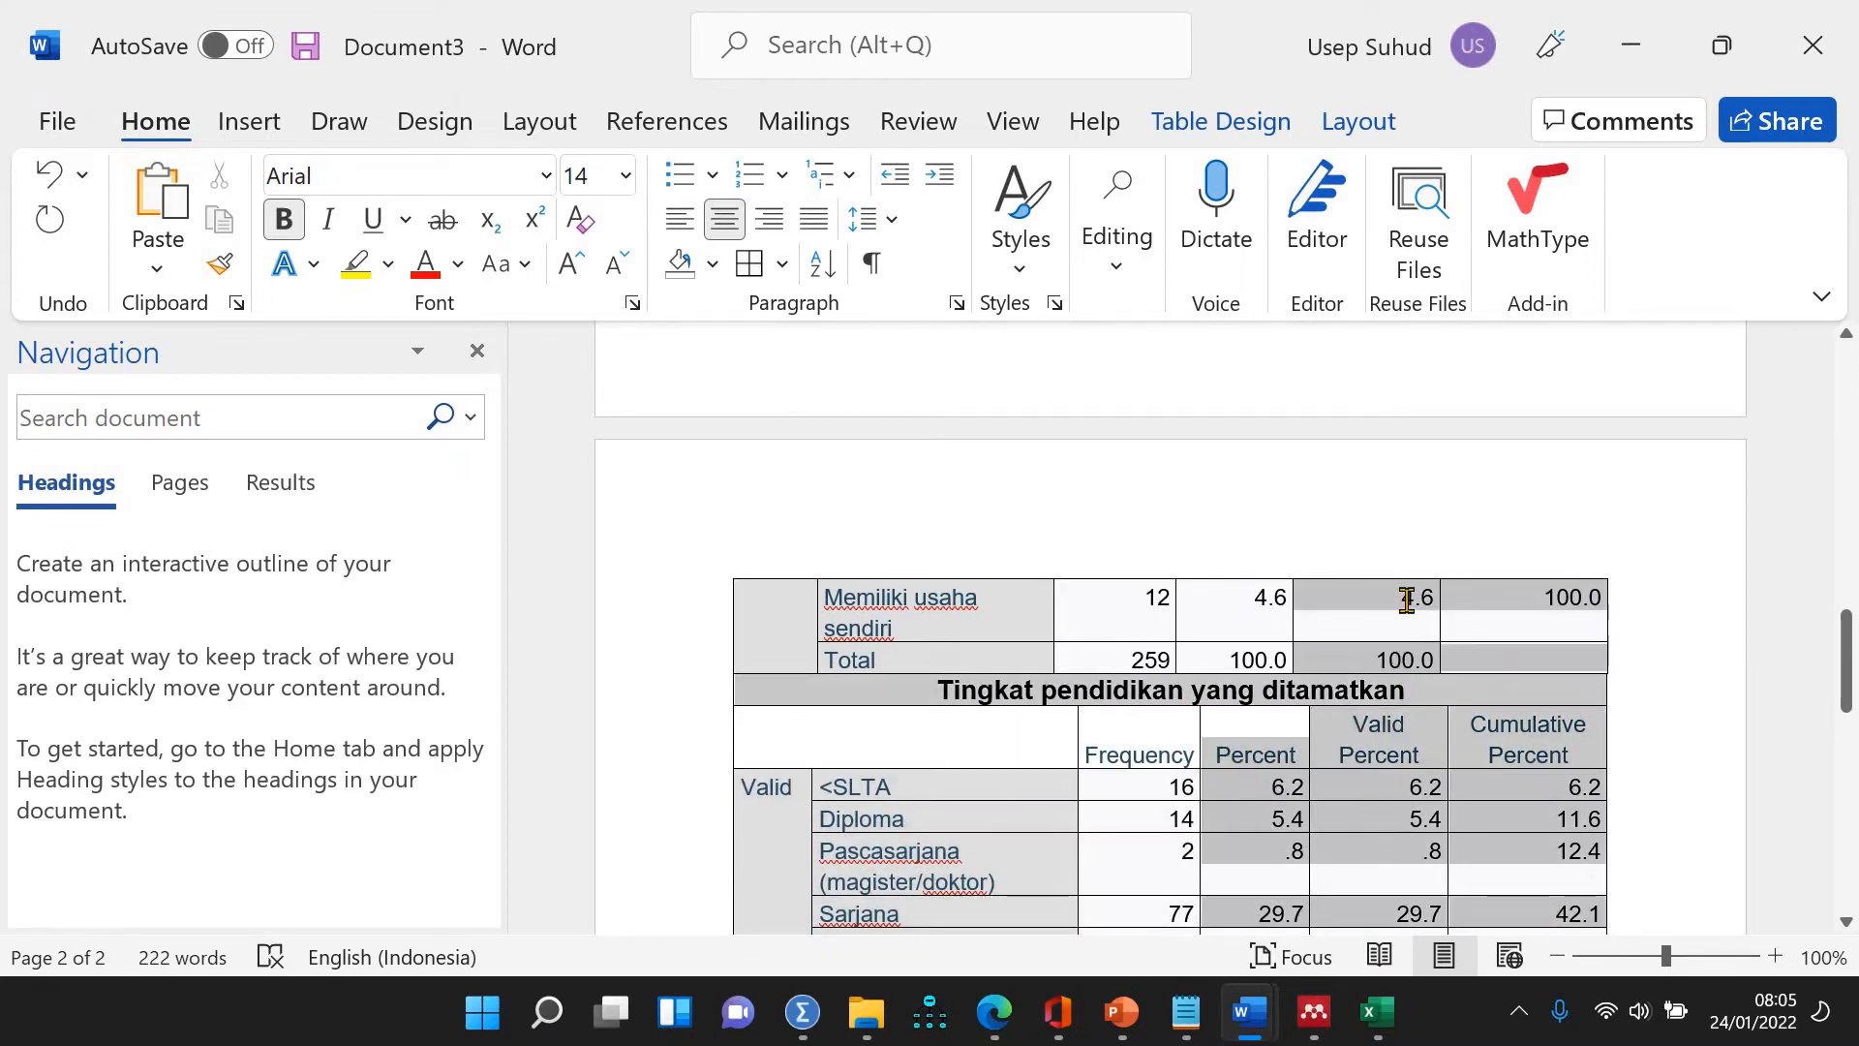
left_click(891, 698)
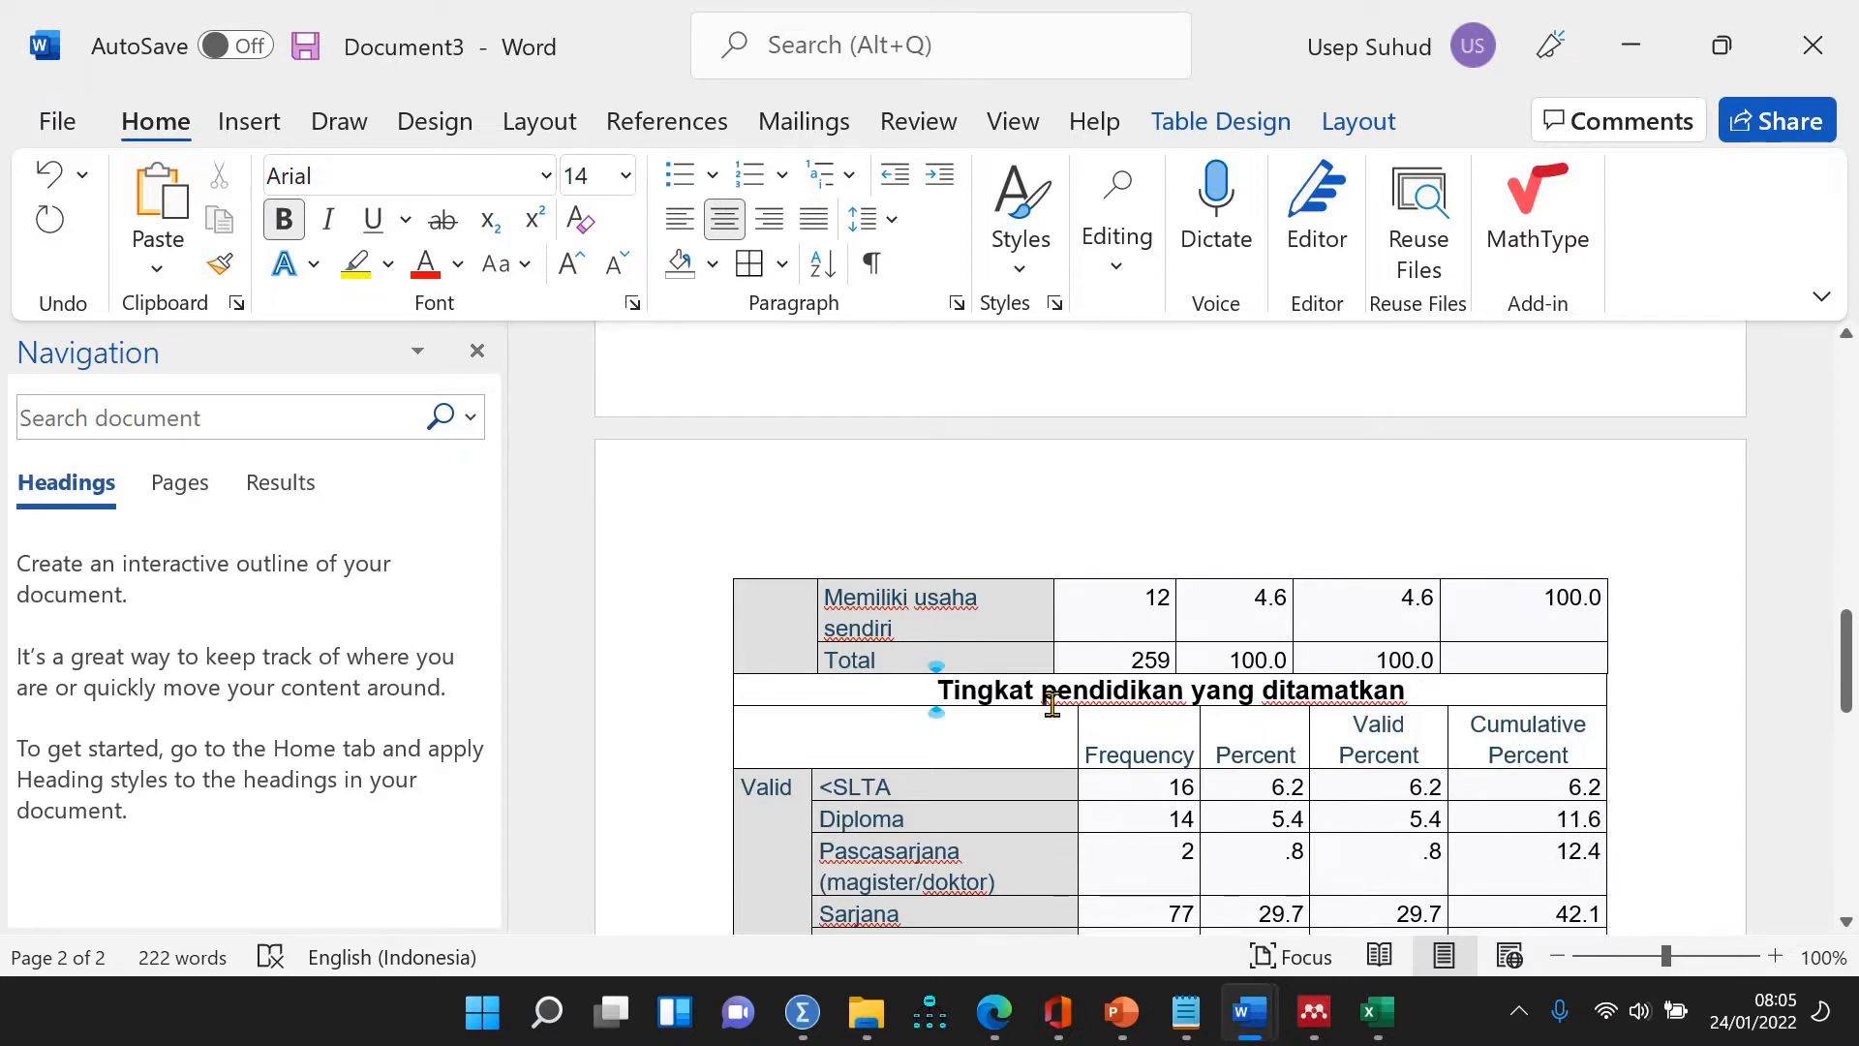
left_click_drag(1052, 704, 966, 668)
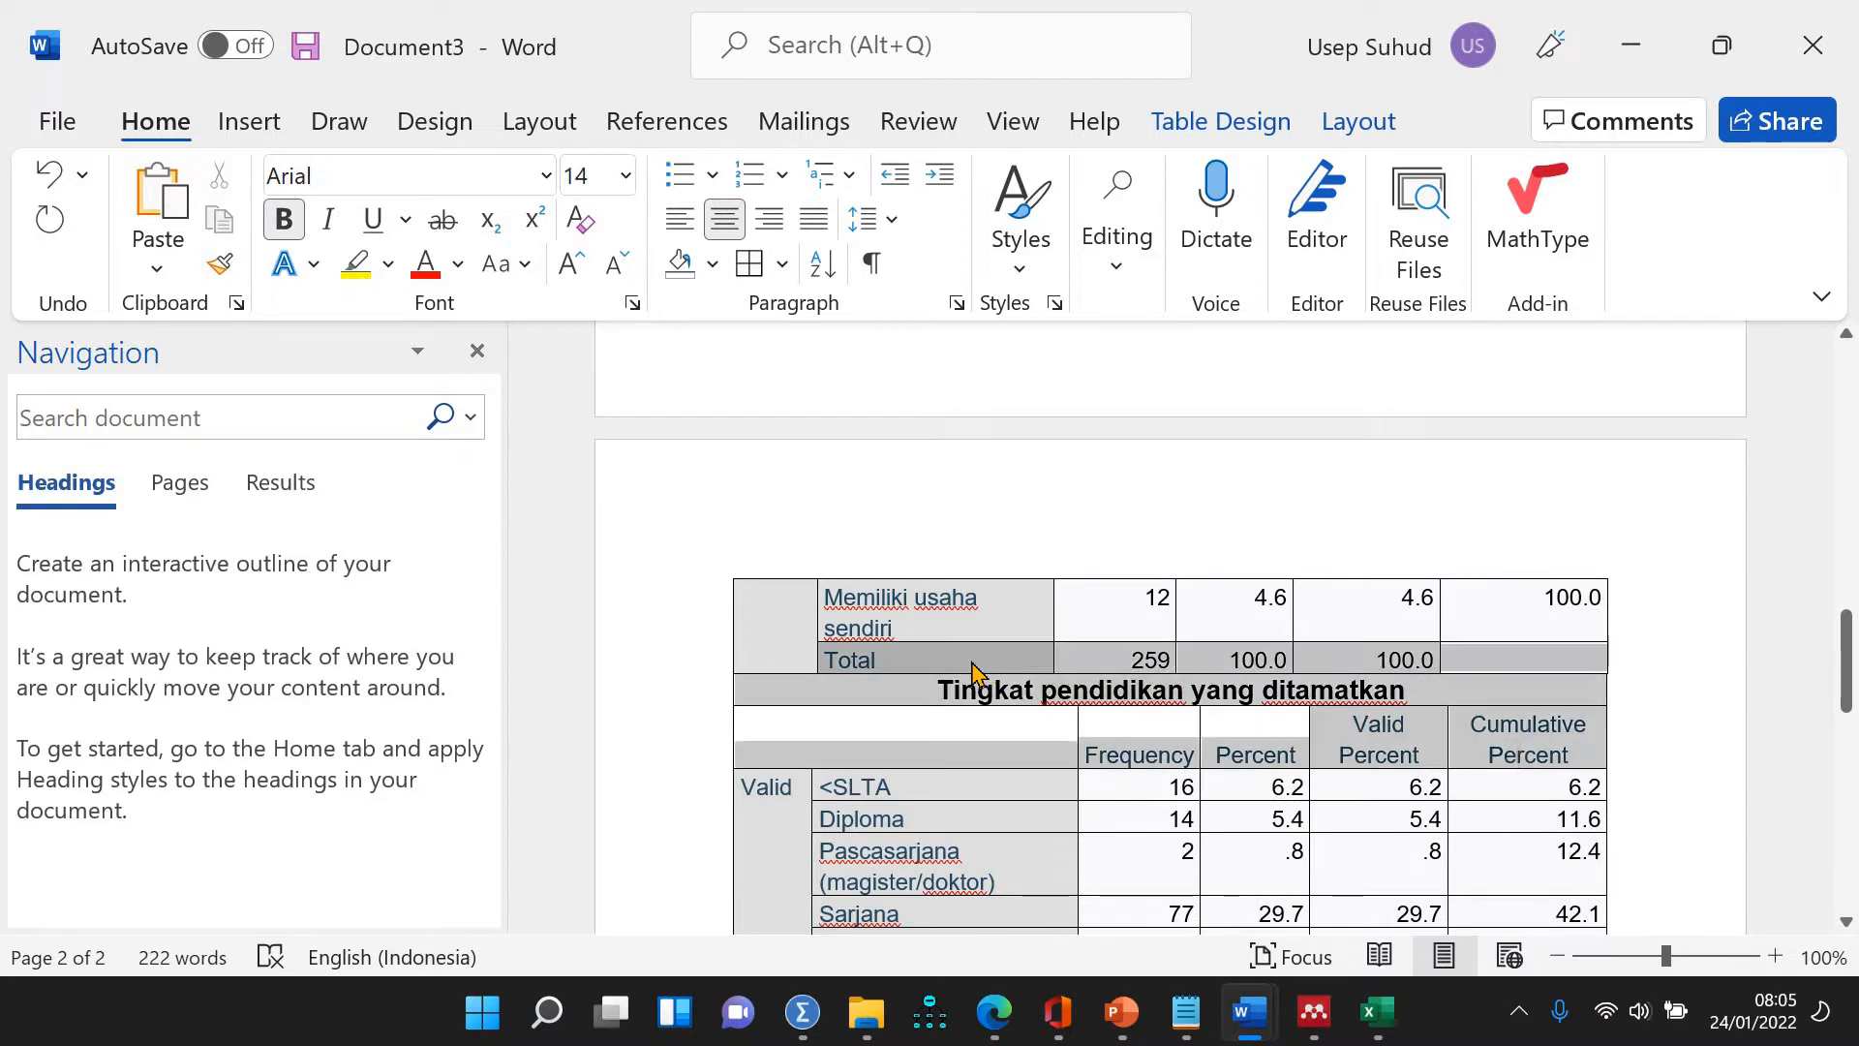
right_click(1039, 605)
left_click(1118, 390)
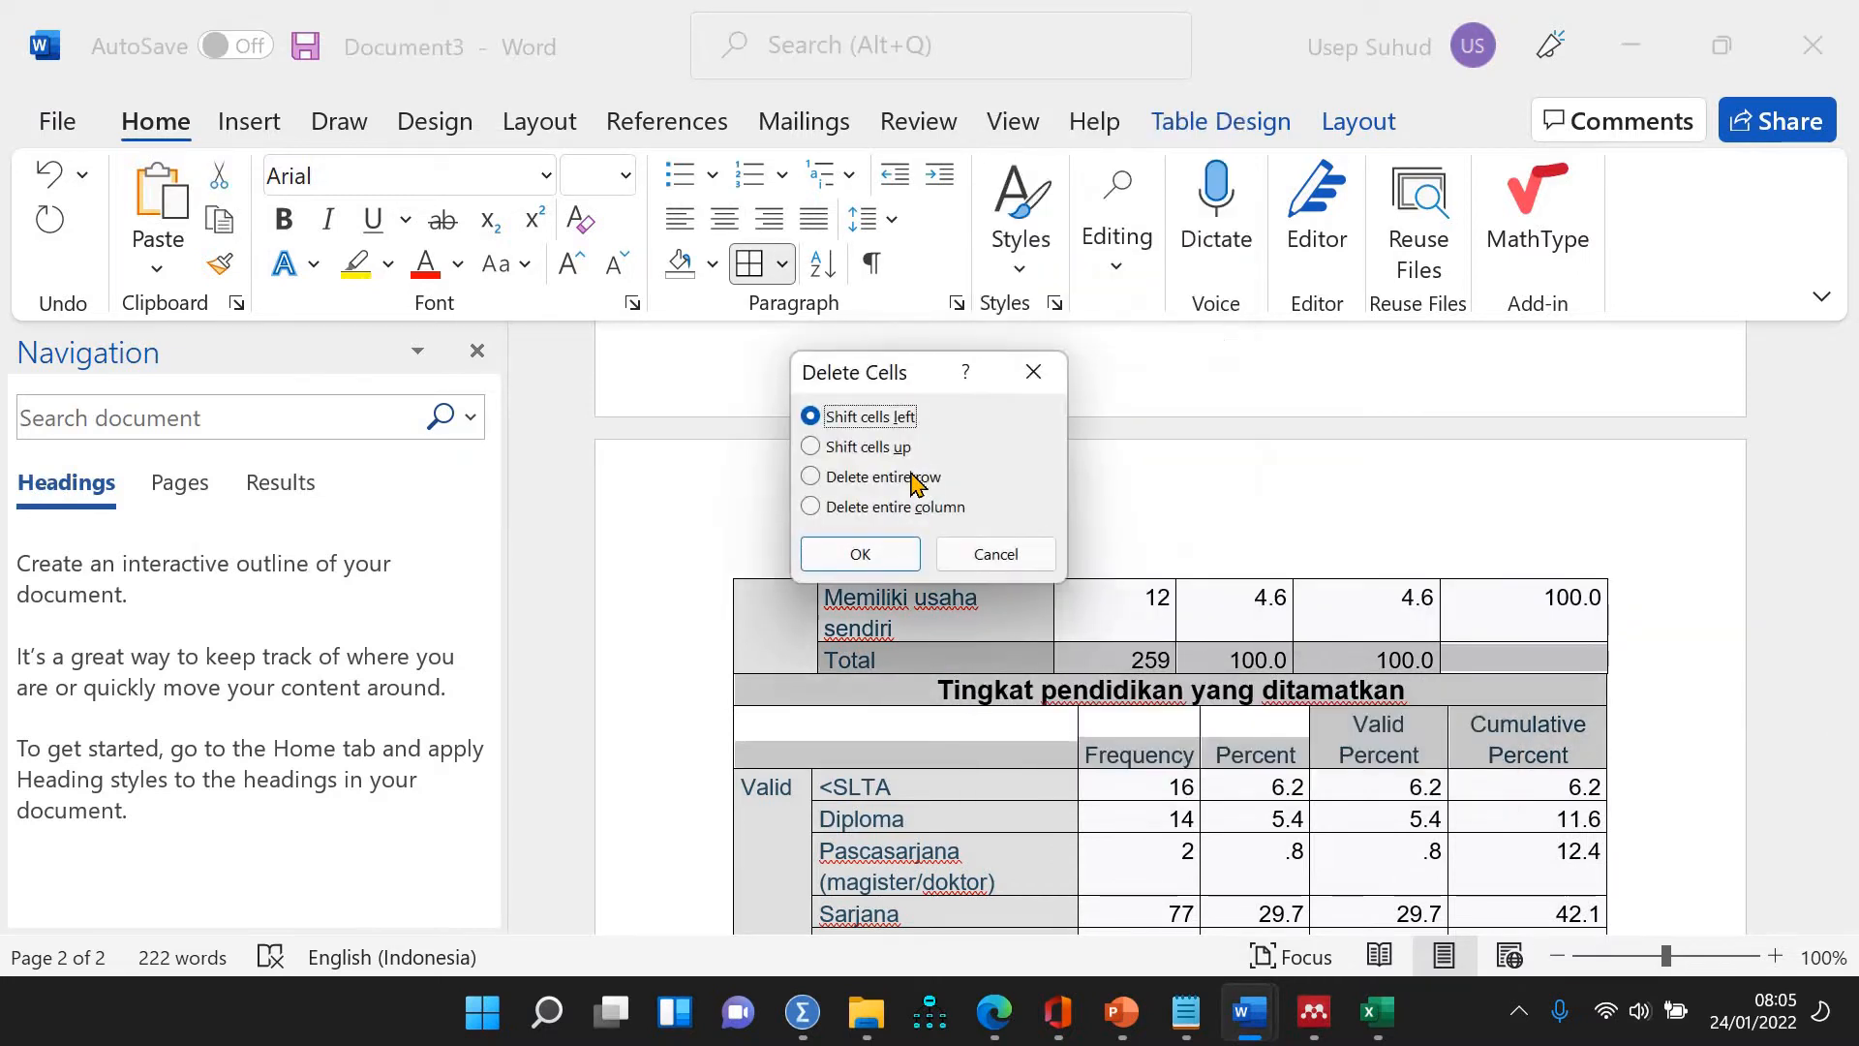
key("r")
left_click(883, 554)
Cut the title row and the four numeric columns of the "Apakah Anda pernah terinveksi Covid-19?" section at the start of the combined table
scroll(979, 607, "up", 10)
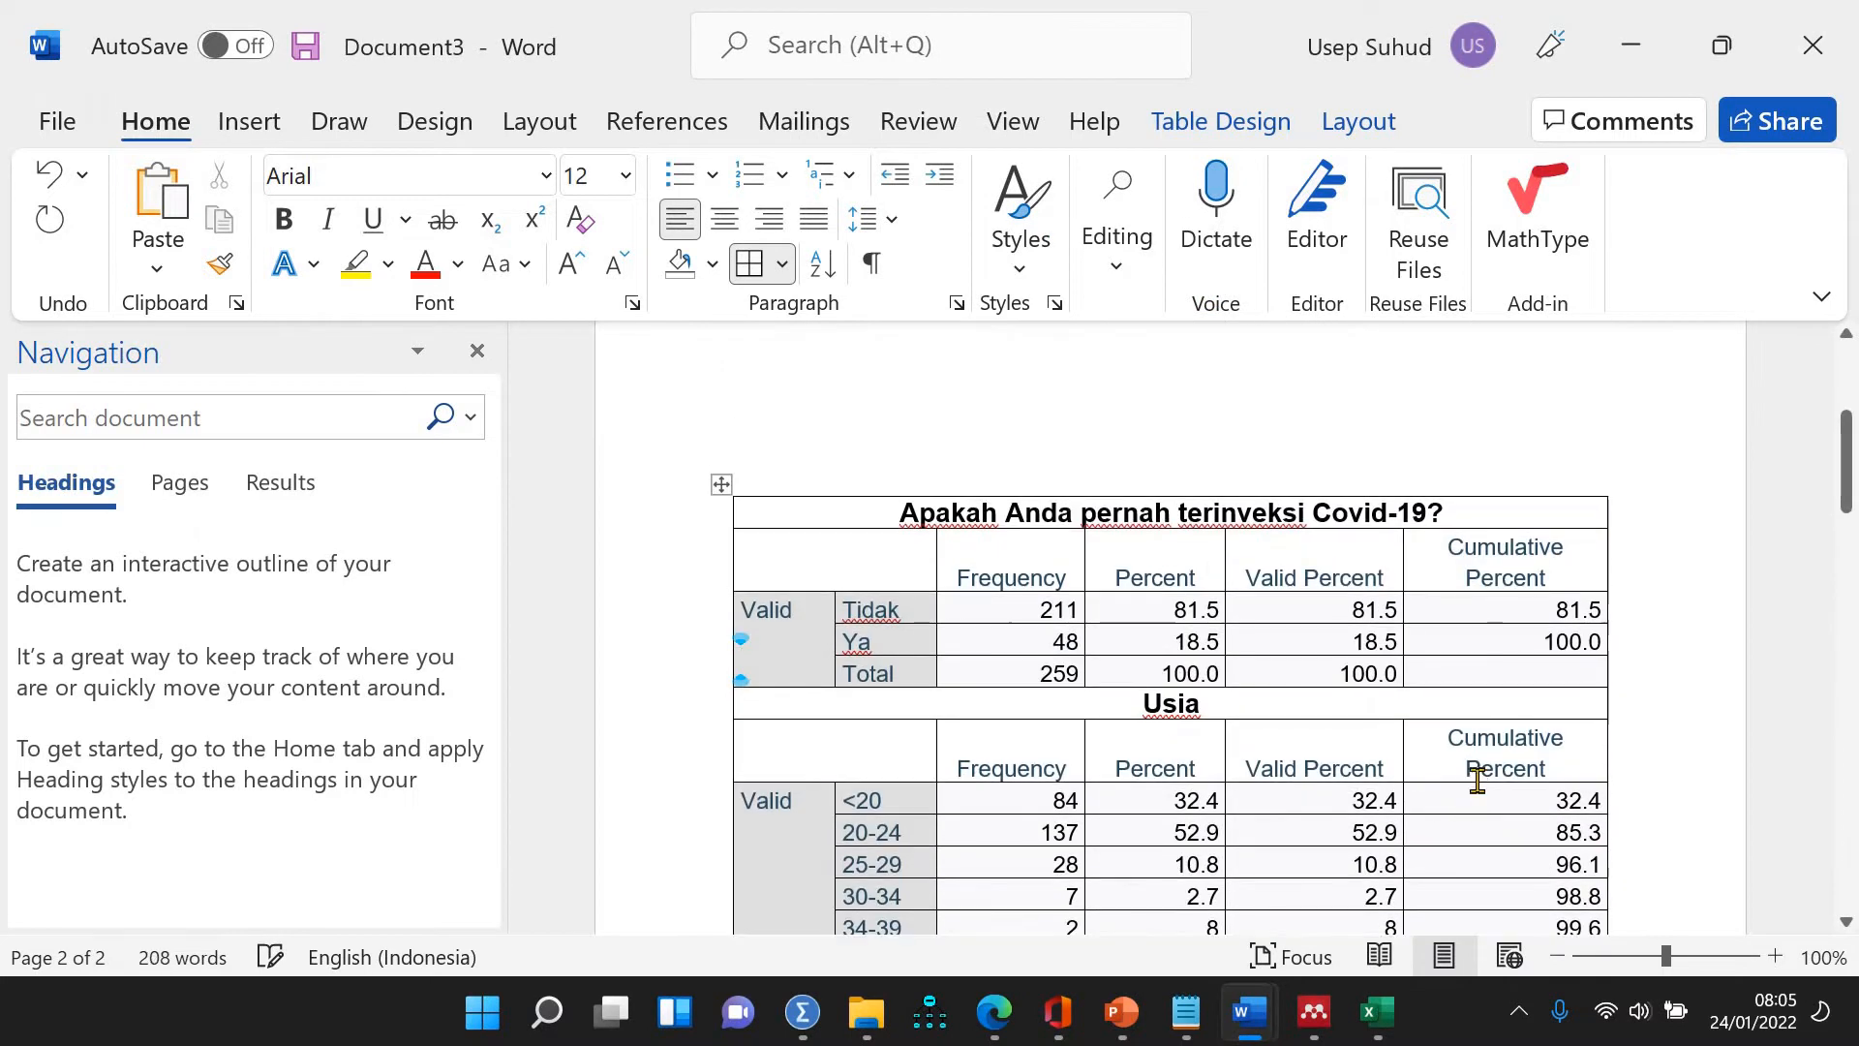
left_click_drag(1020, 706, 961, 706)
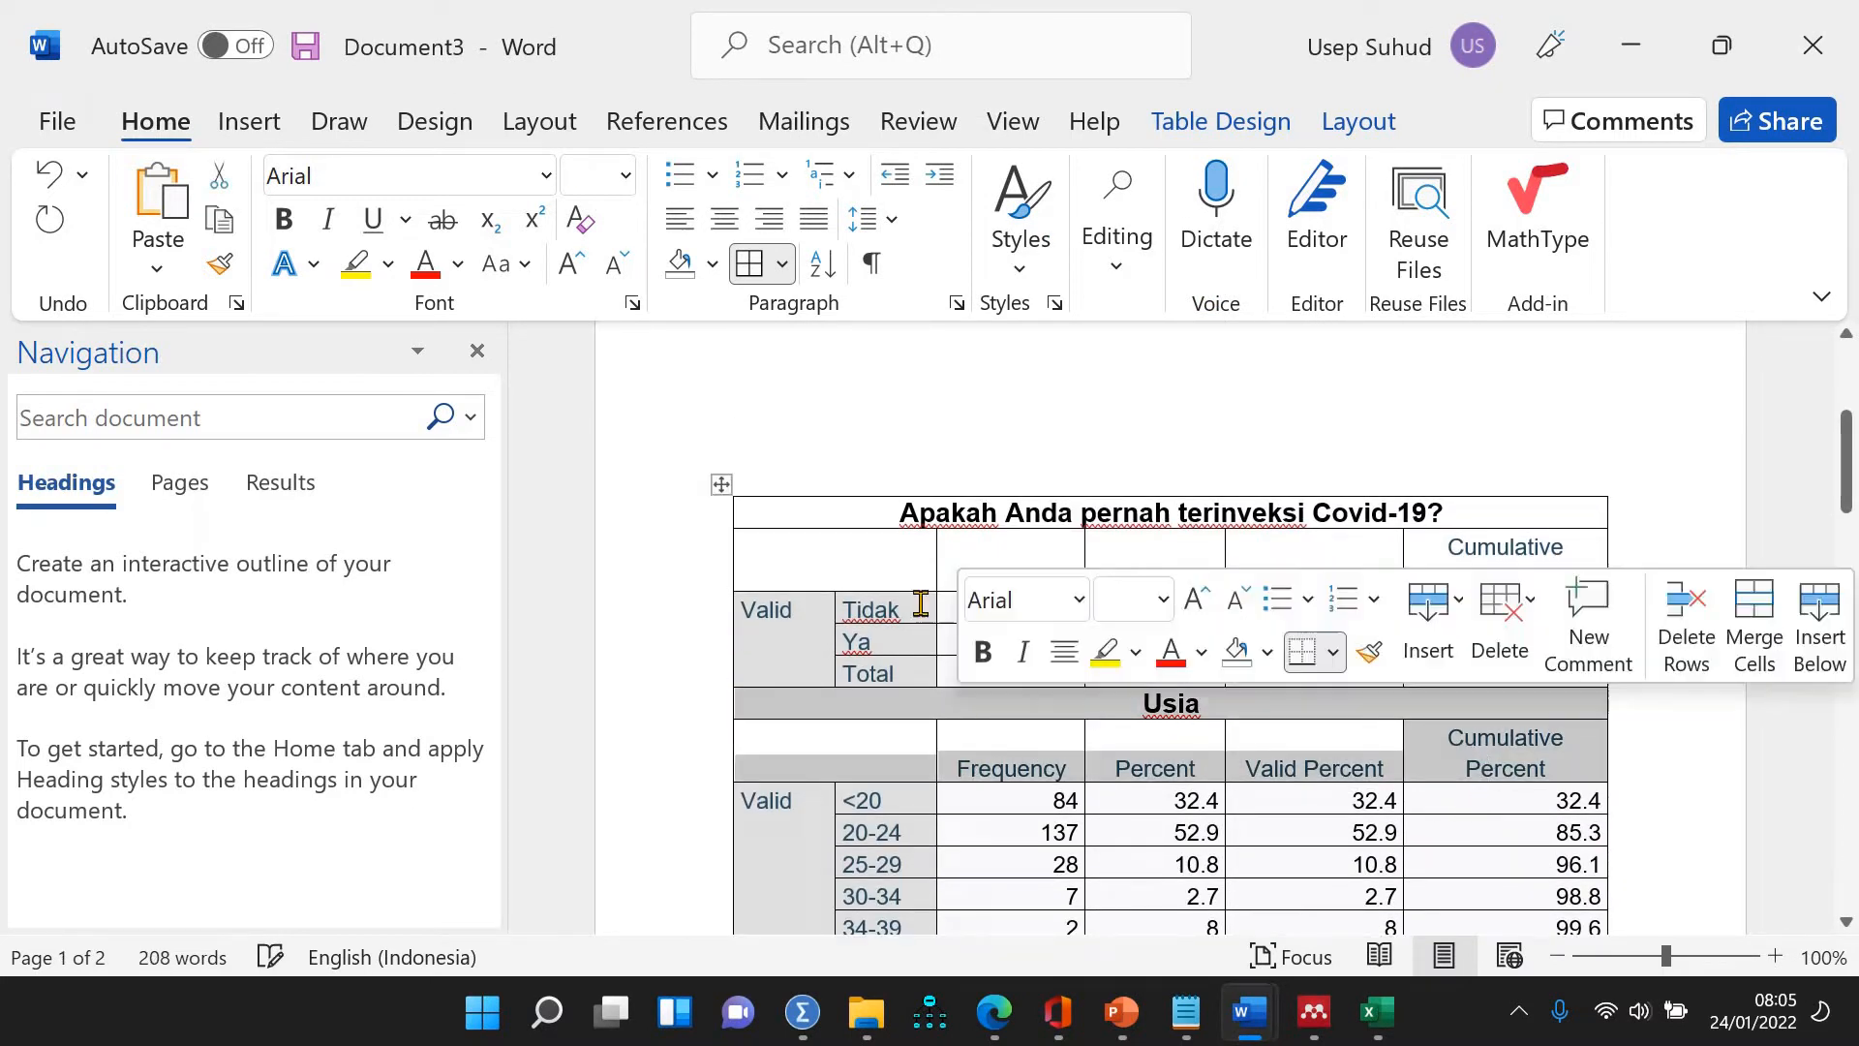
left_click(793, 534)
left_click_drag(793, 521, 1484, 658)
key("ctrl+c")
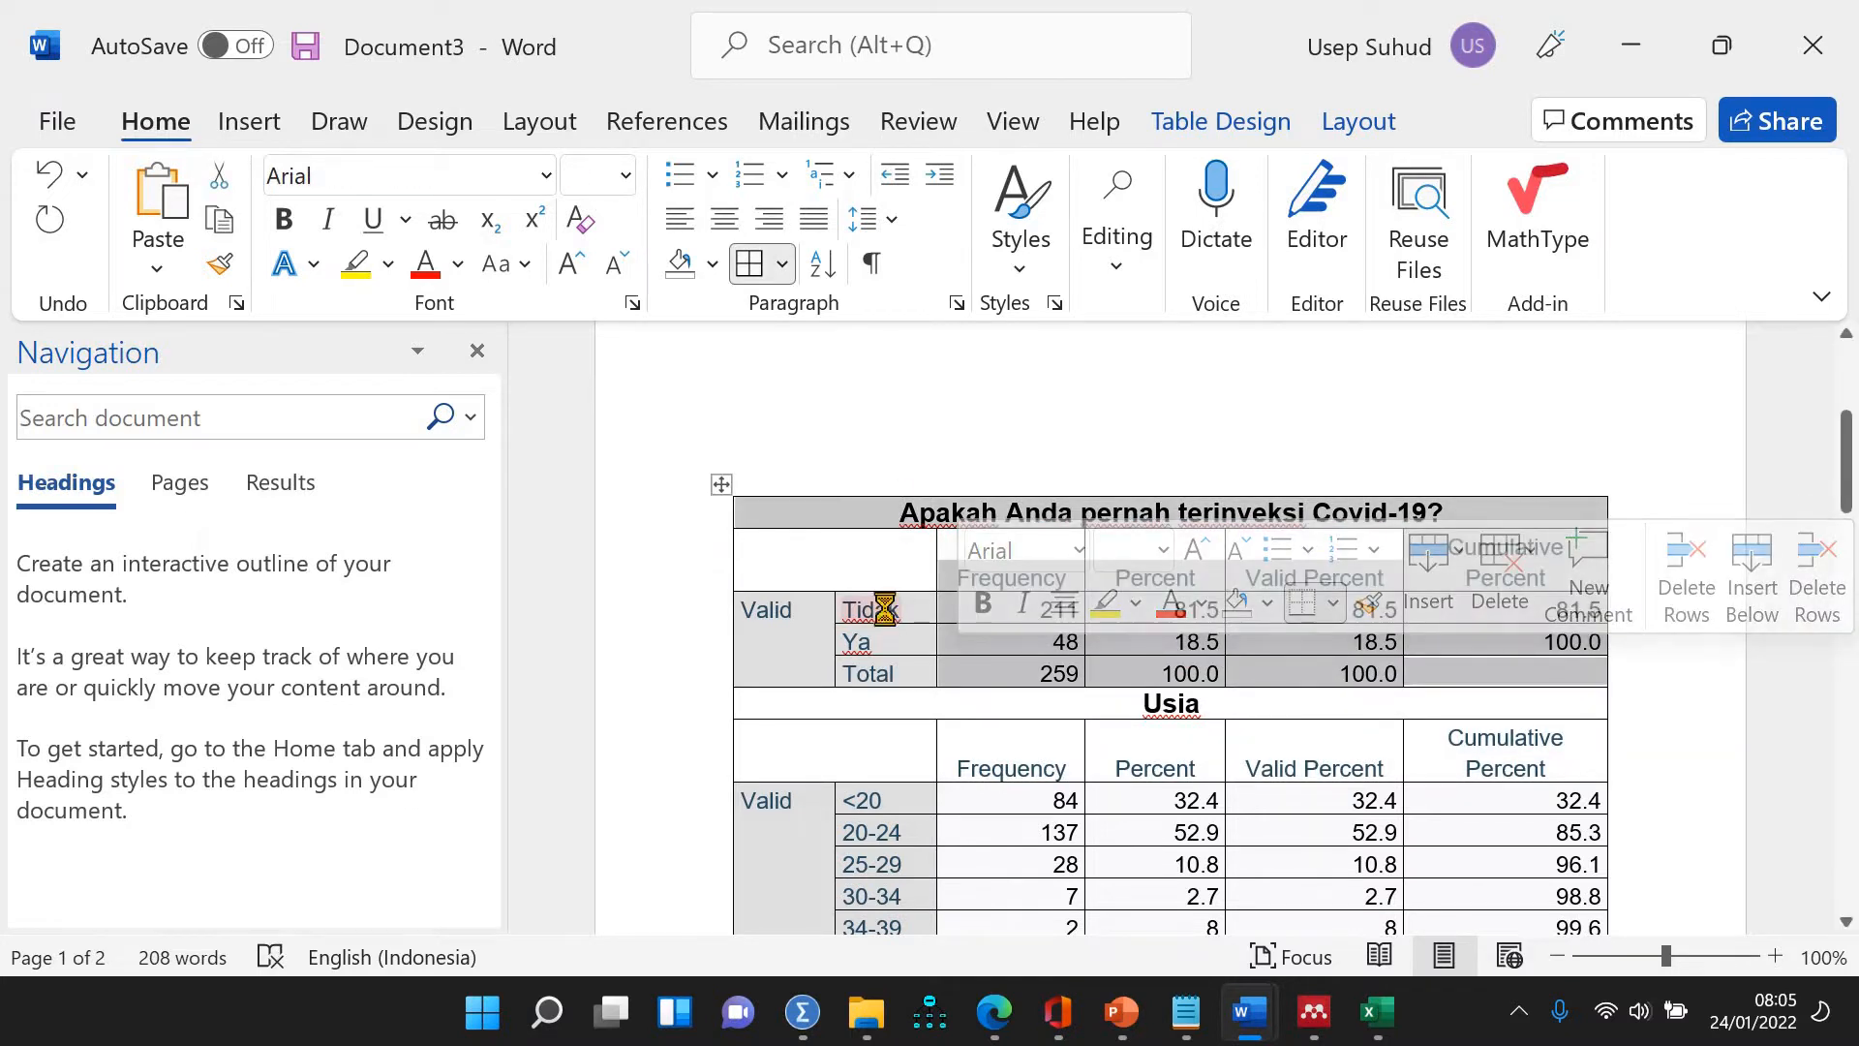
right_click(890, 616)
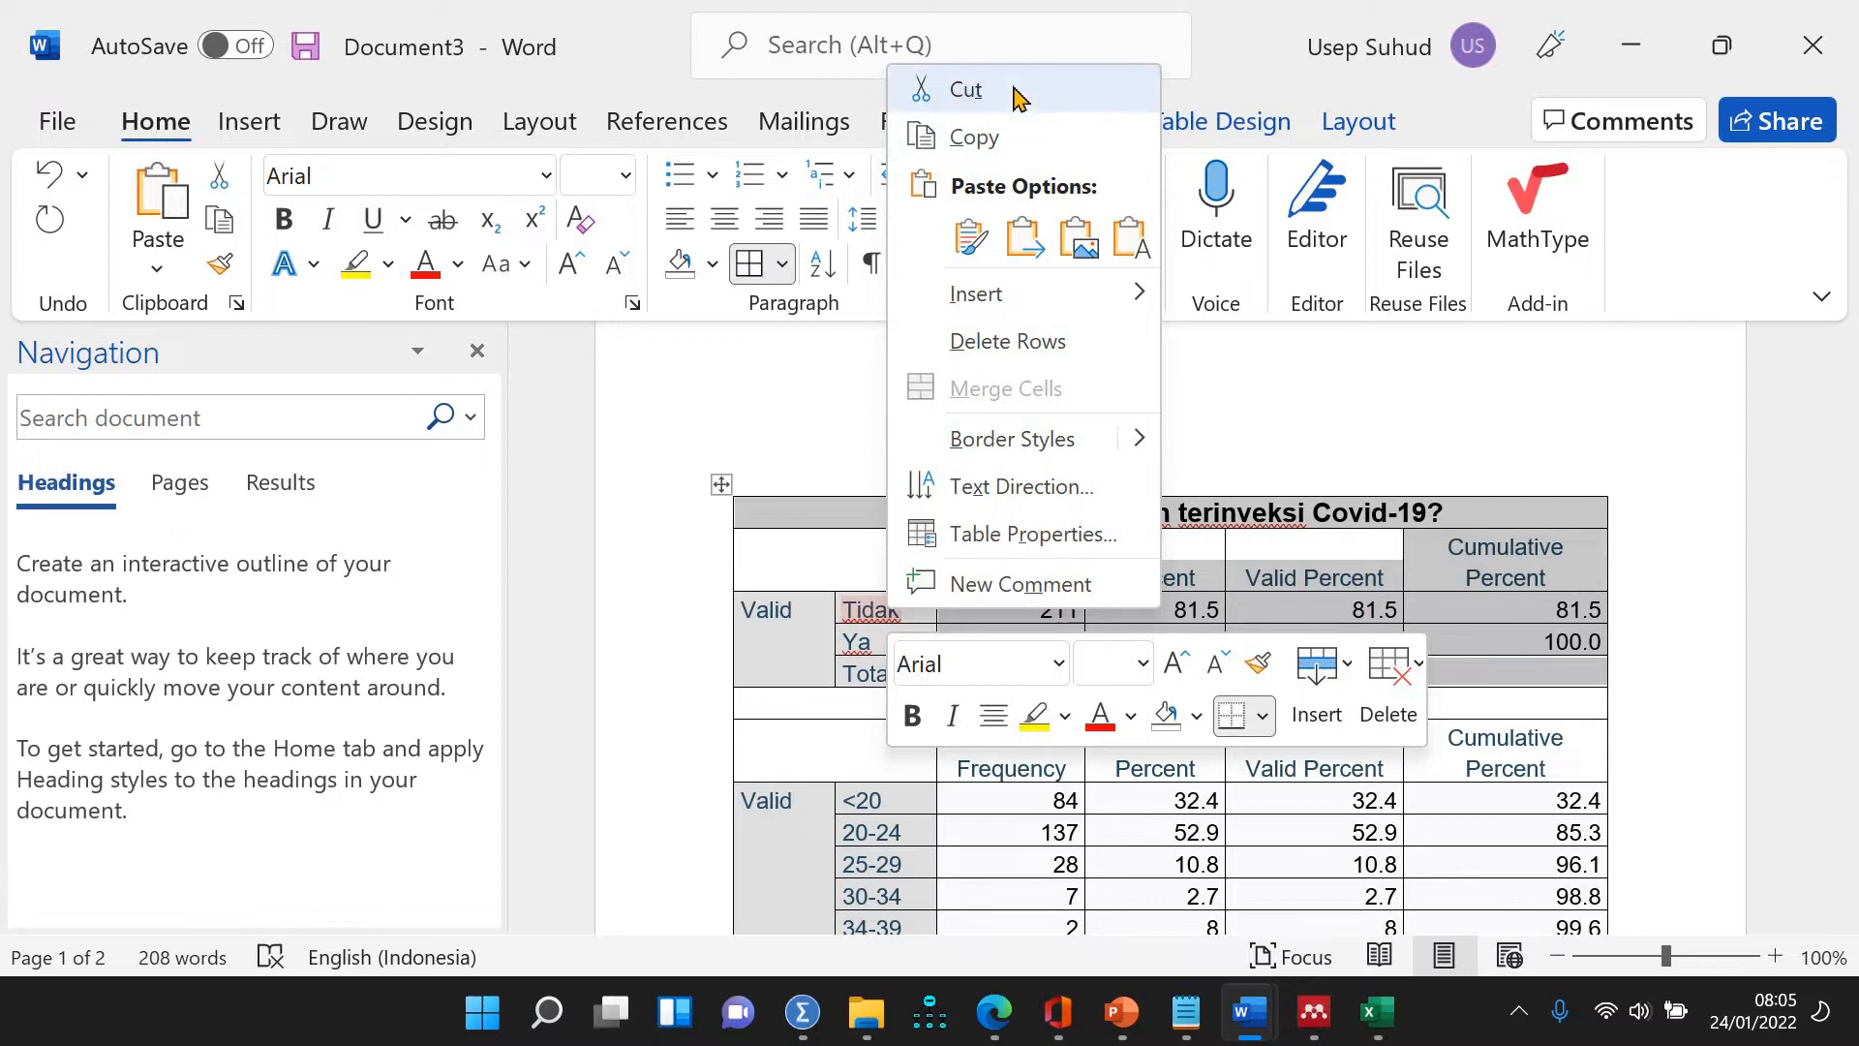
left_click(958, 89)
Paste the cut Covid-19 infection cells on a new line above the "Apakah Anda pernah memperoleh vaksinasi Covid-19 sebelumnya?" table
scroll(1072, 562, "down", 5)
scroll(1072, 561, "down", 9)
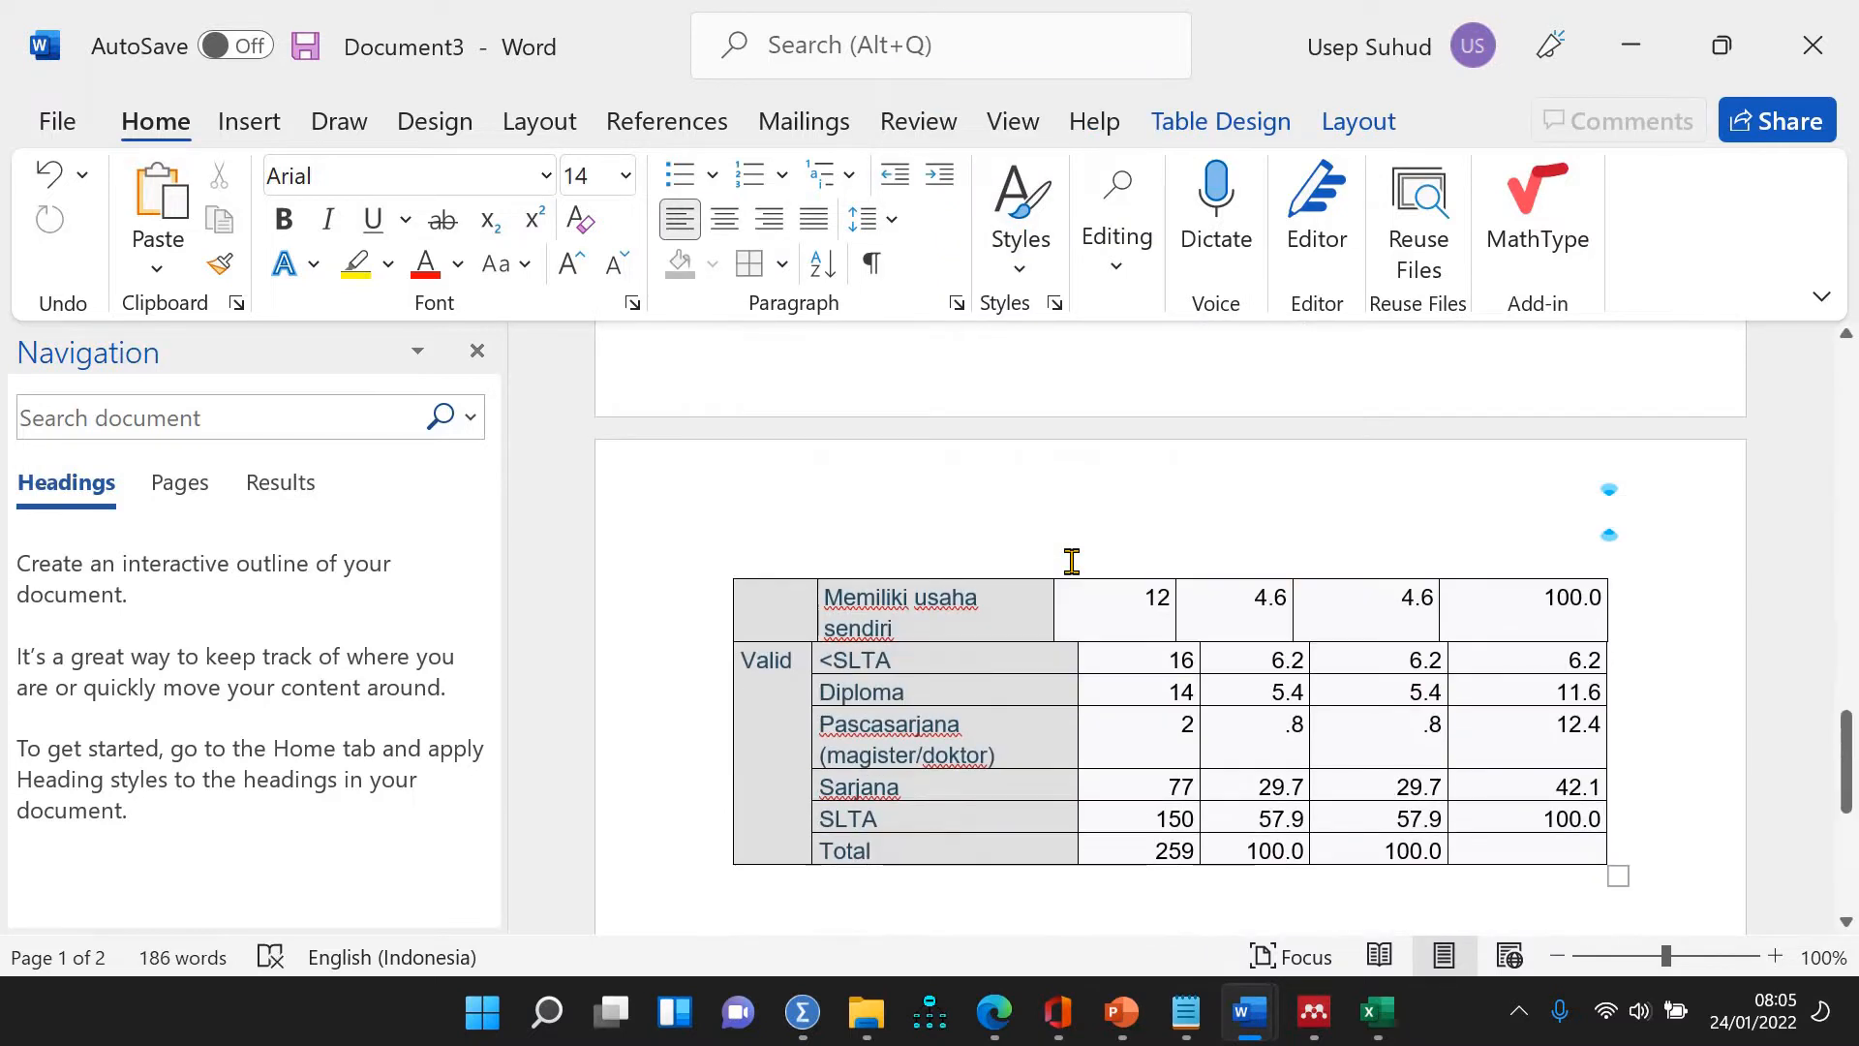
scroll(897, 465, "up", 4)
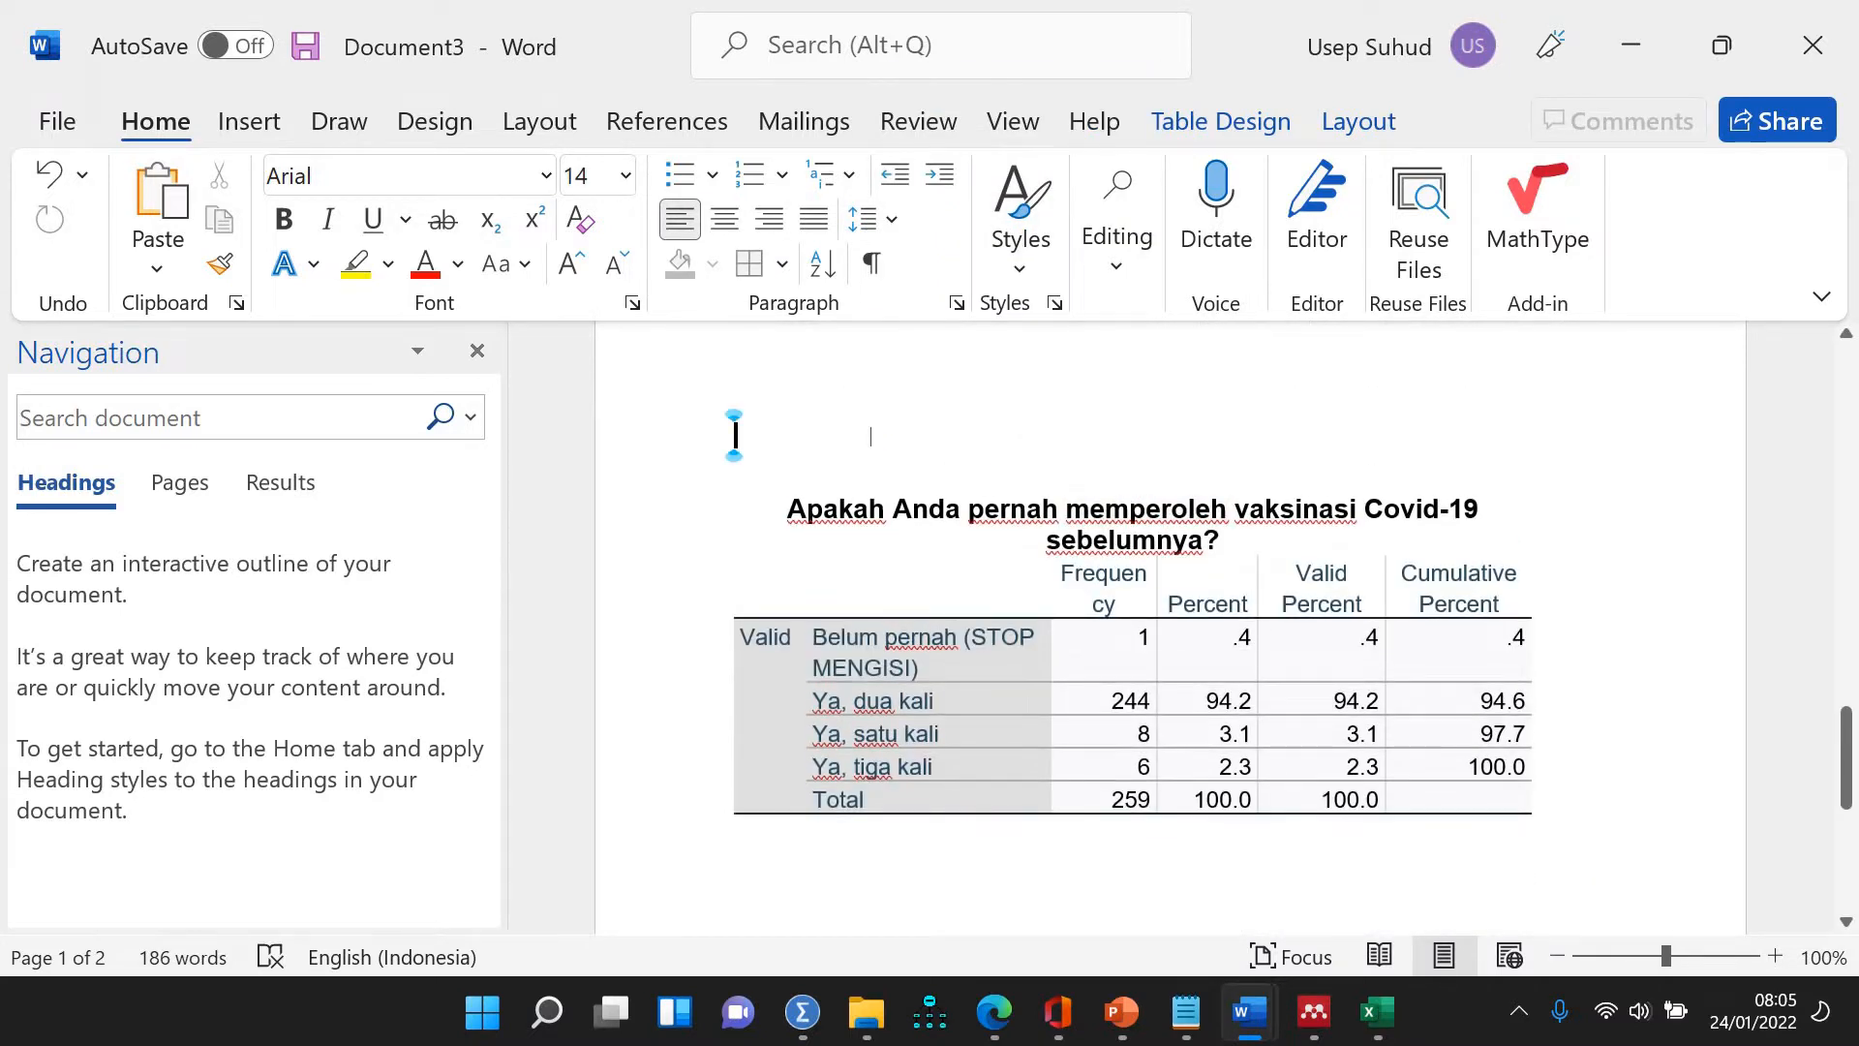
left_click(733, 433)
key("Return")
key("ctrl+v")
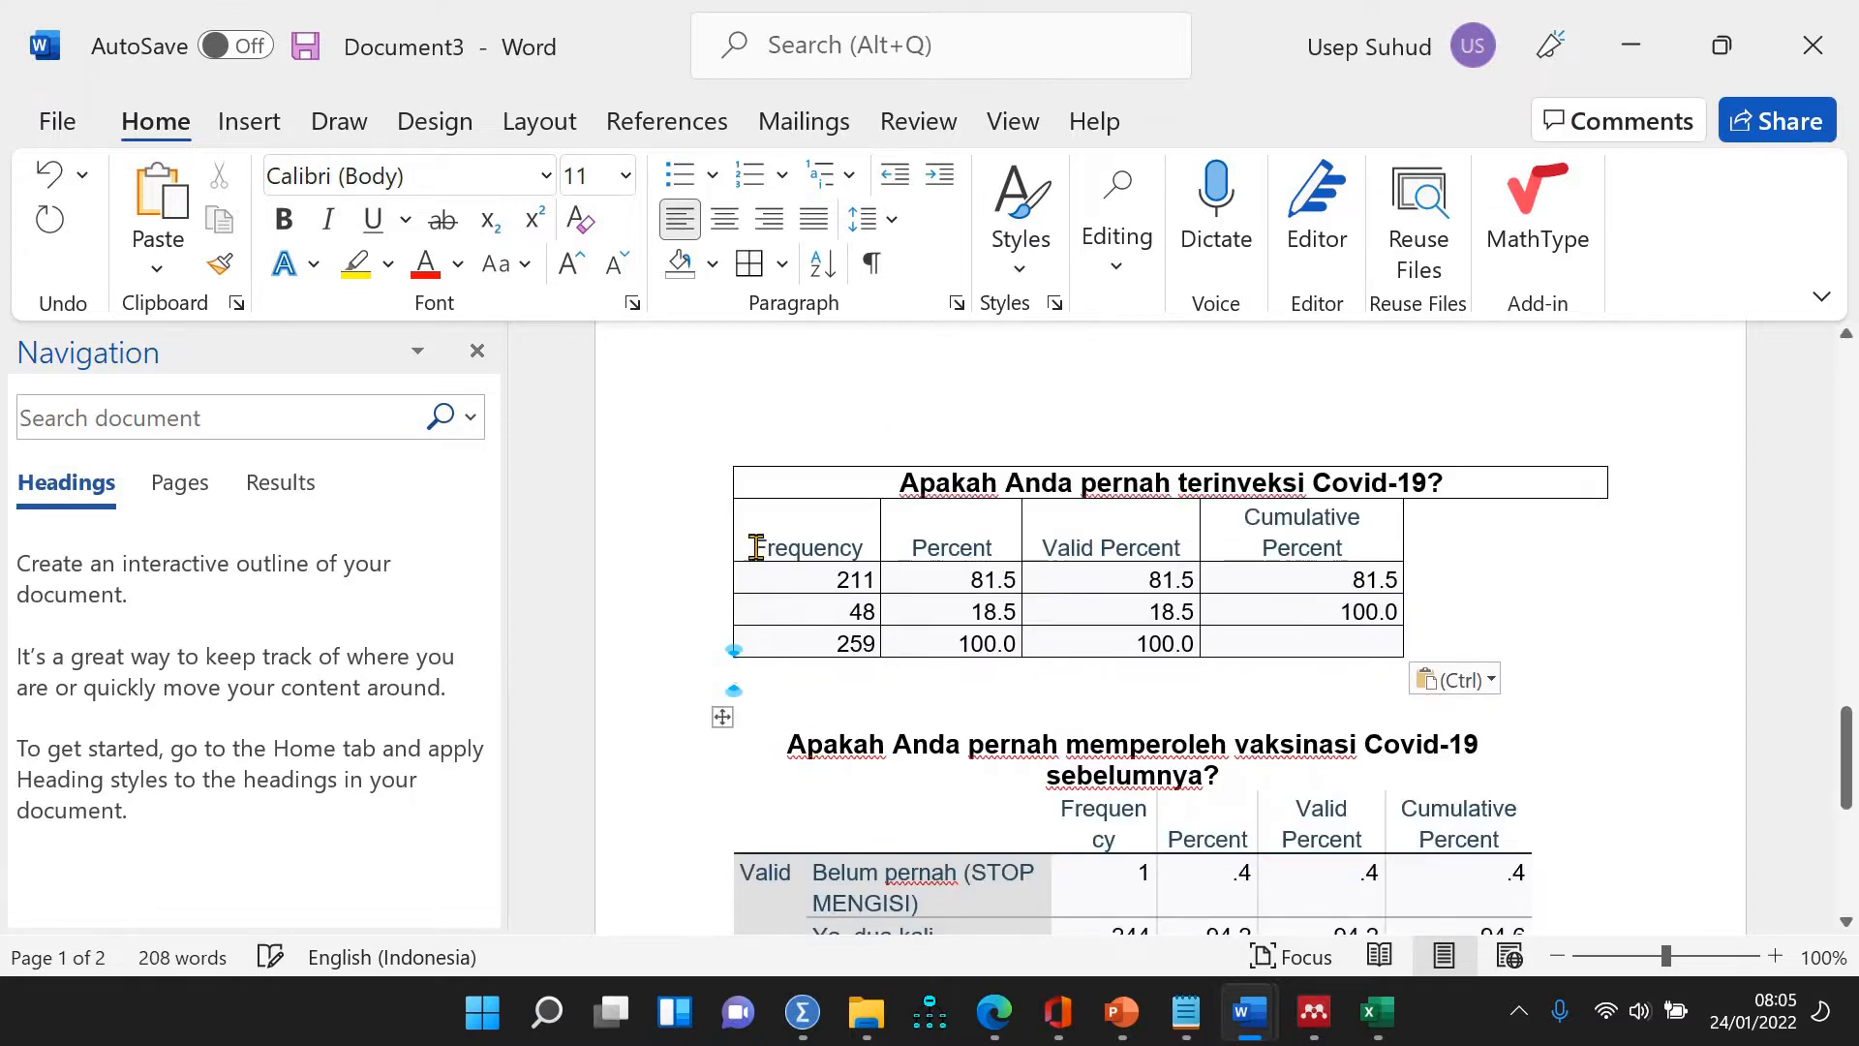
Apply all borders to the whole "Apakah Anda pernah terinveksi Covid-19?" table
left_click(721, 454)
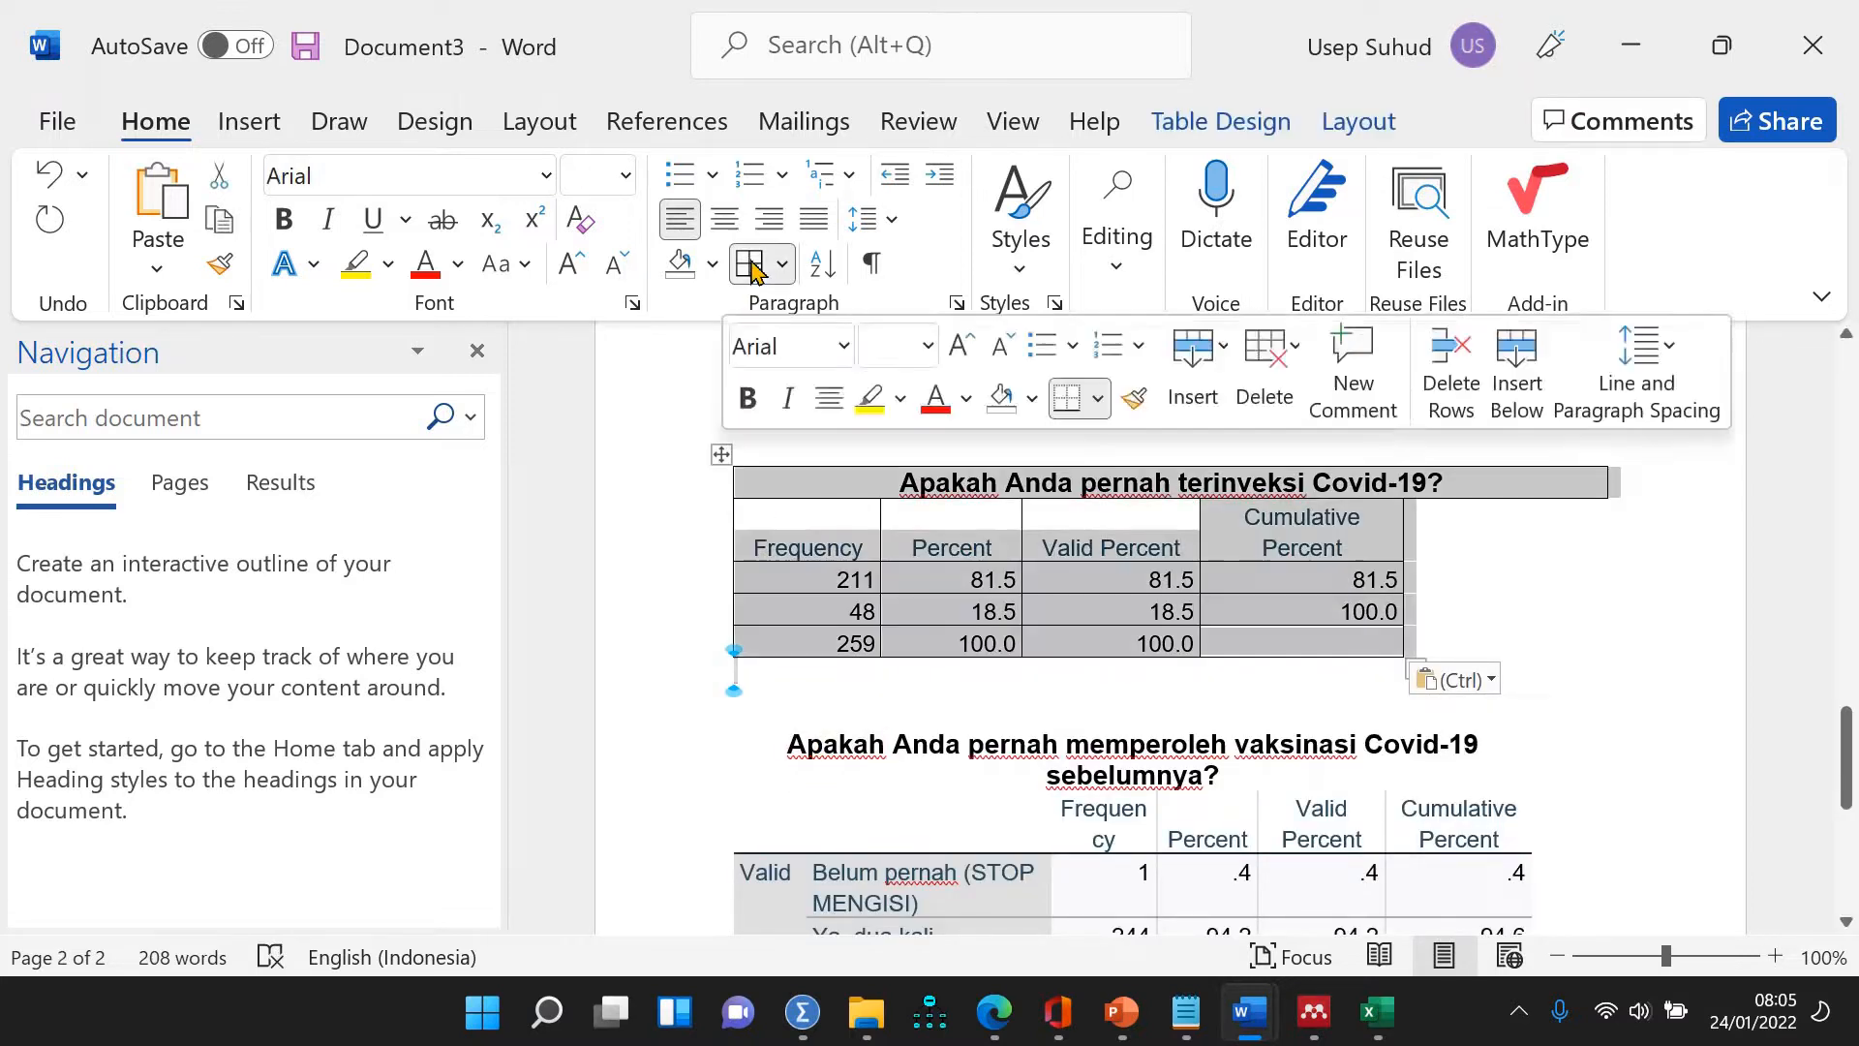
left_click(753, 268)
left_click(753, 268)
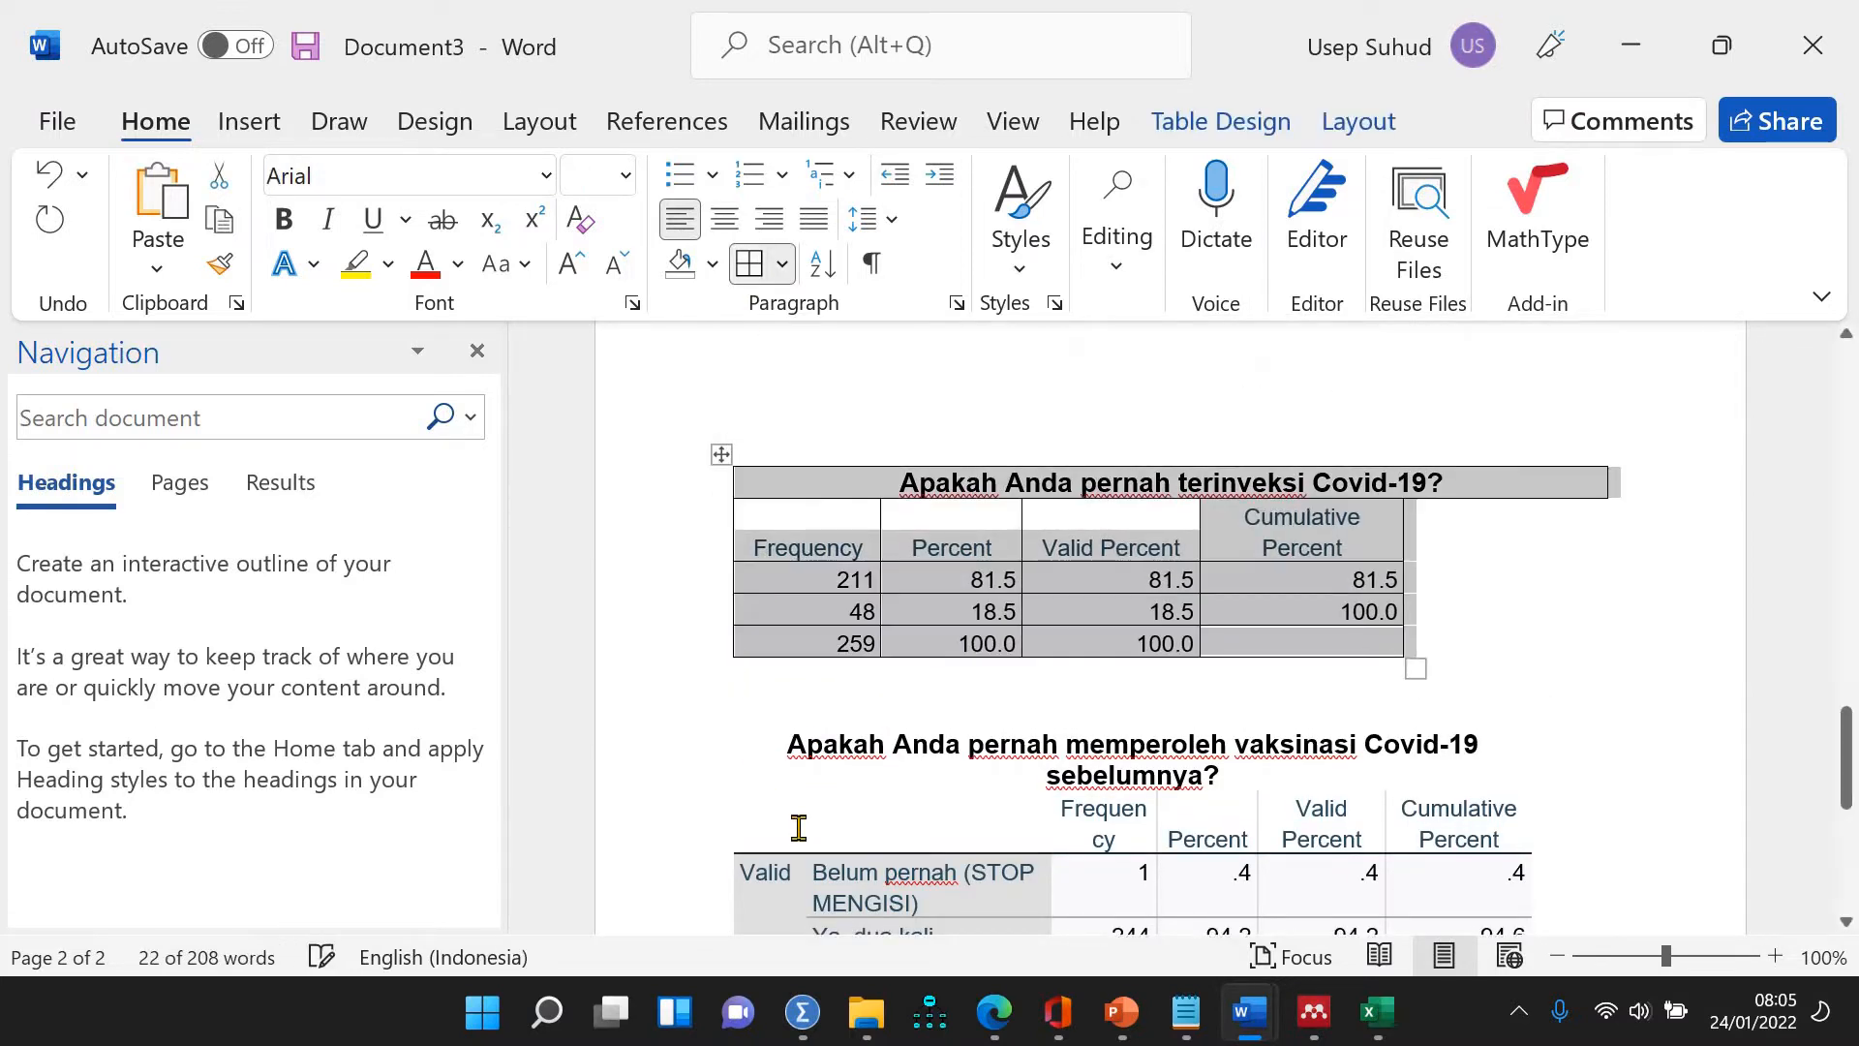
Fit the "Apakah Anda pernah memperoleh vaksinasi Covid-19 sebelumnya?" table to the window width and give it all borders
left_click(732, 765)
left_click(721, 718)
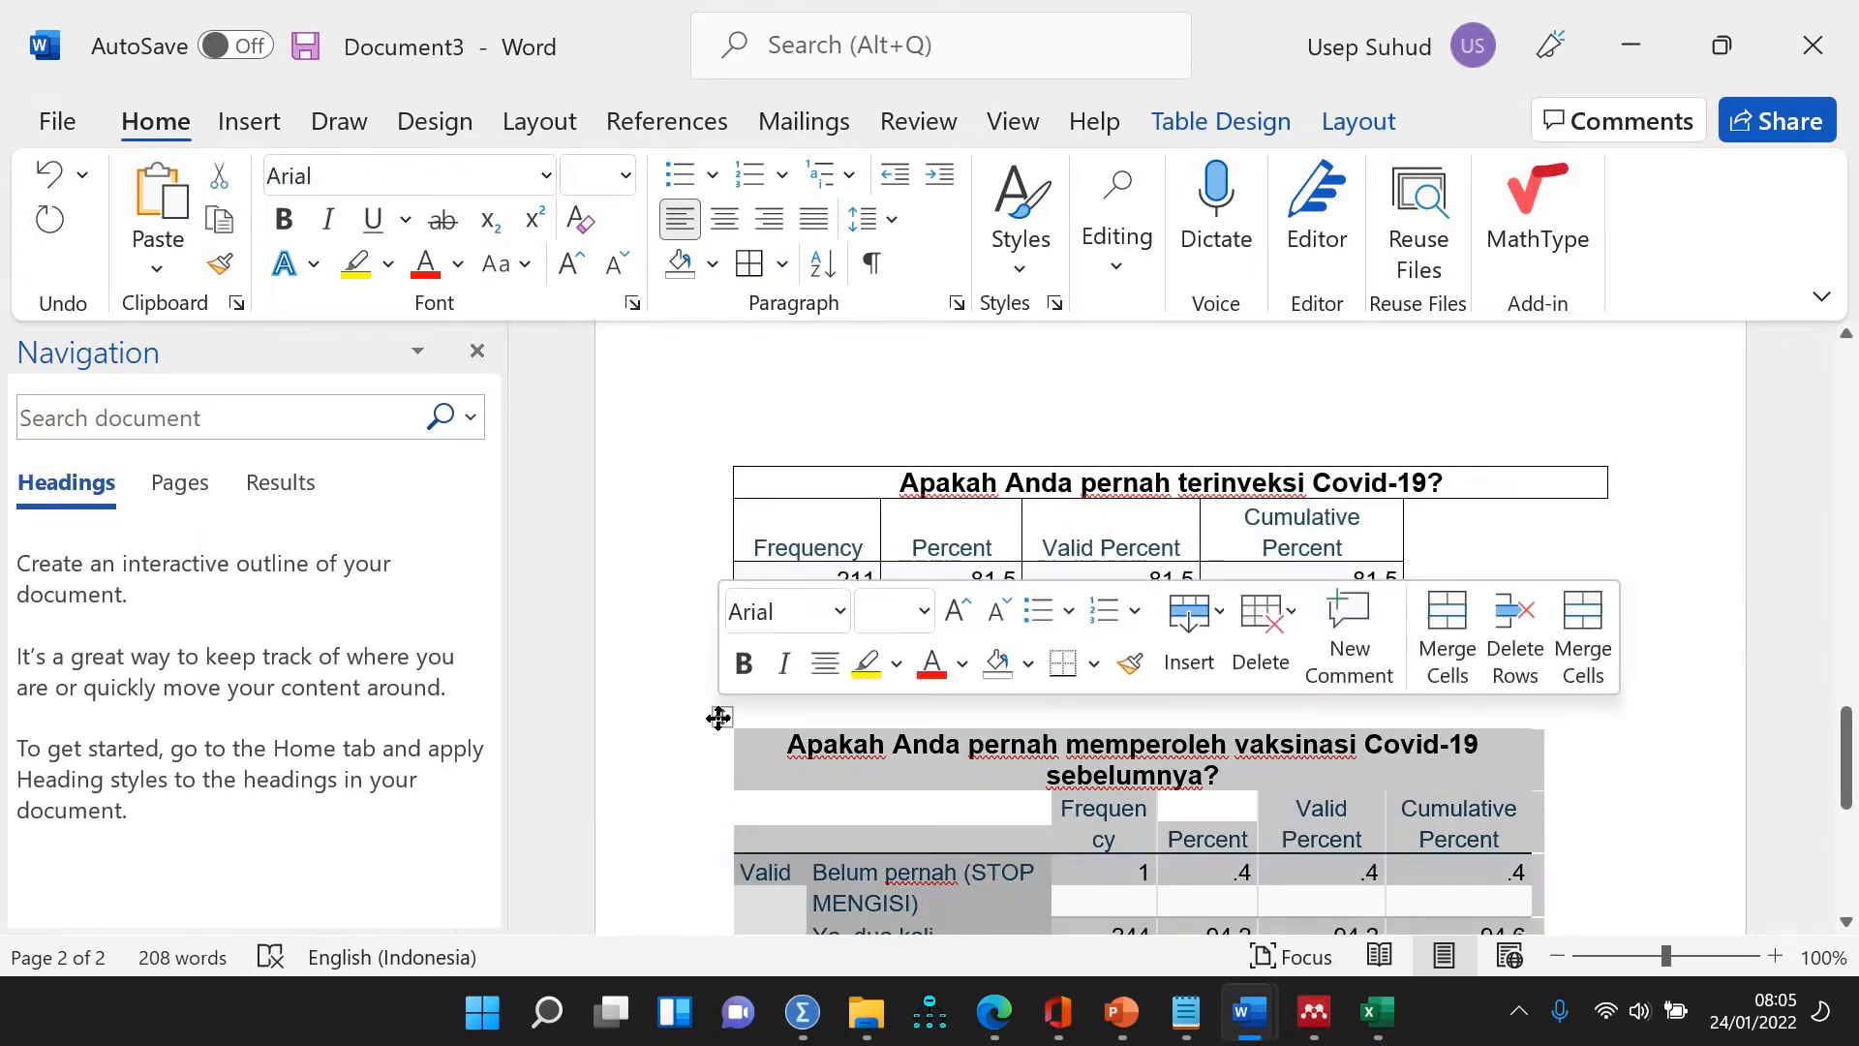
right_click(721, 724)
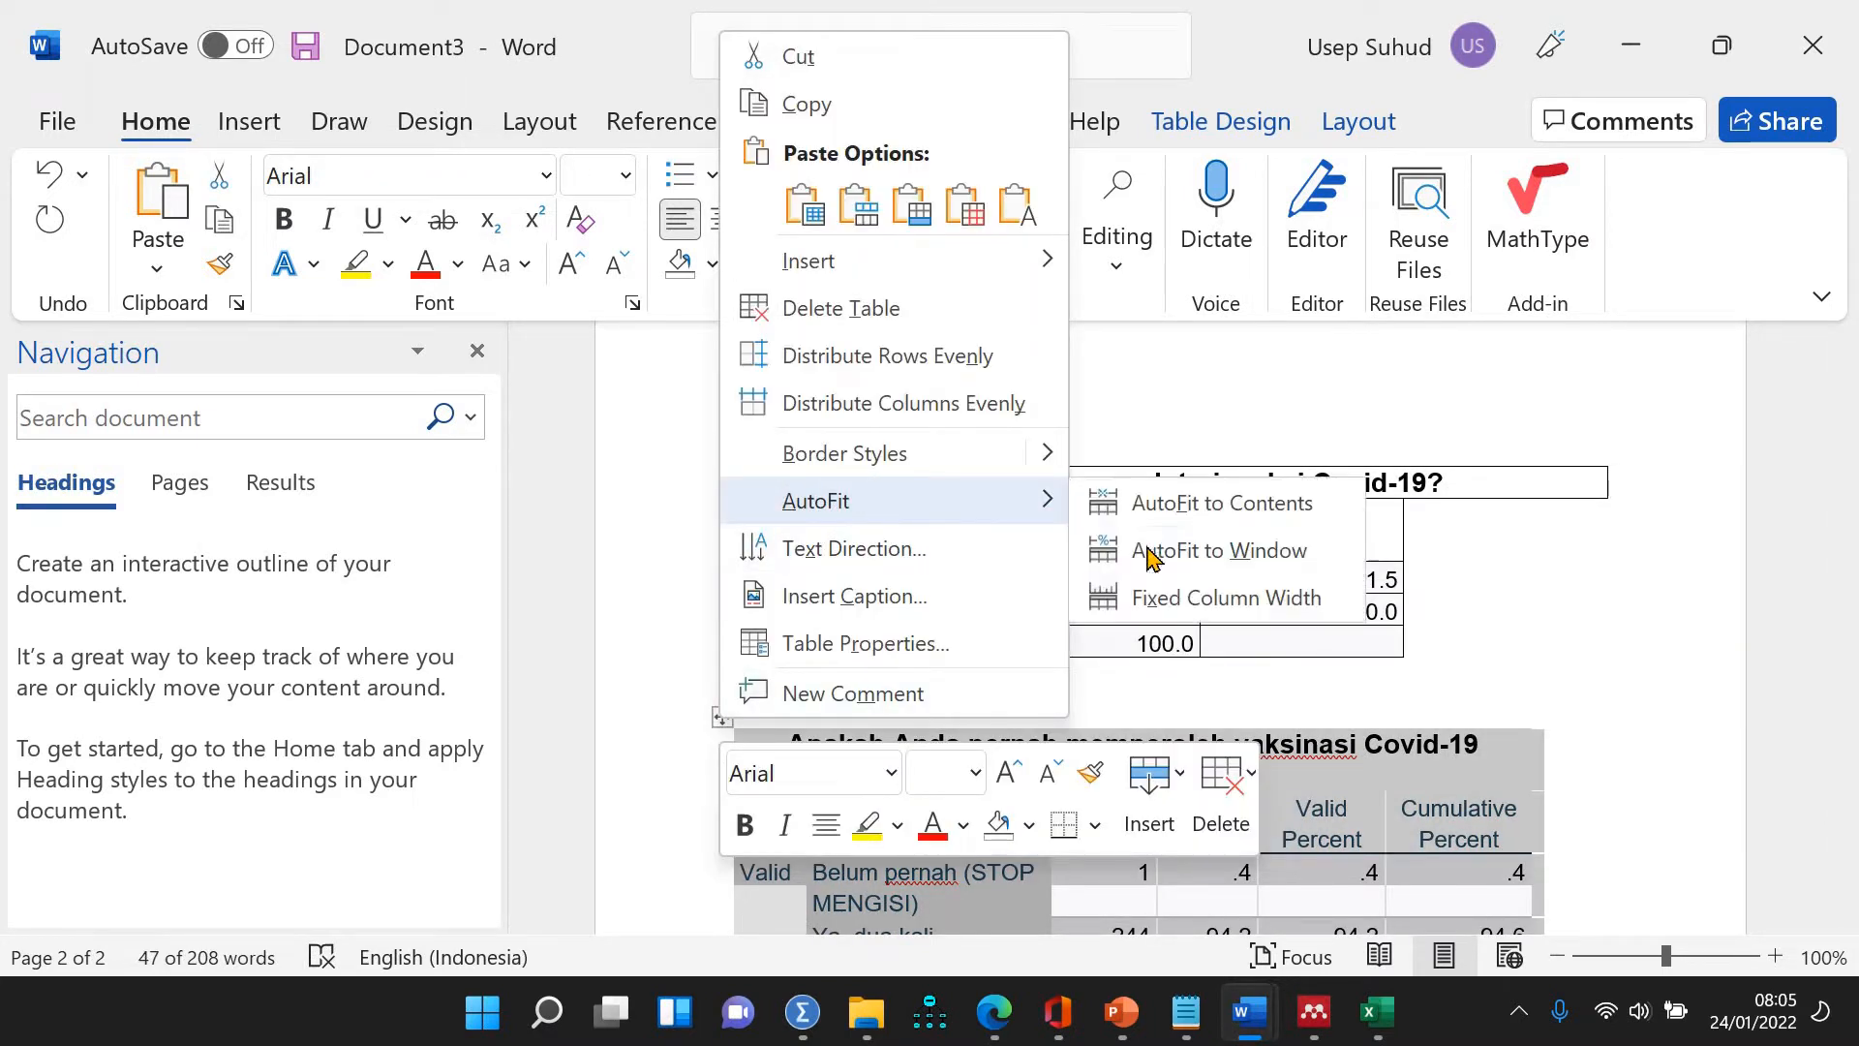
left_click(890, 358)
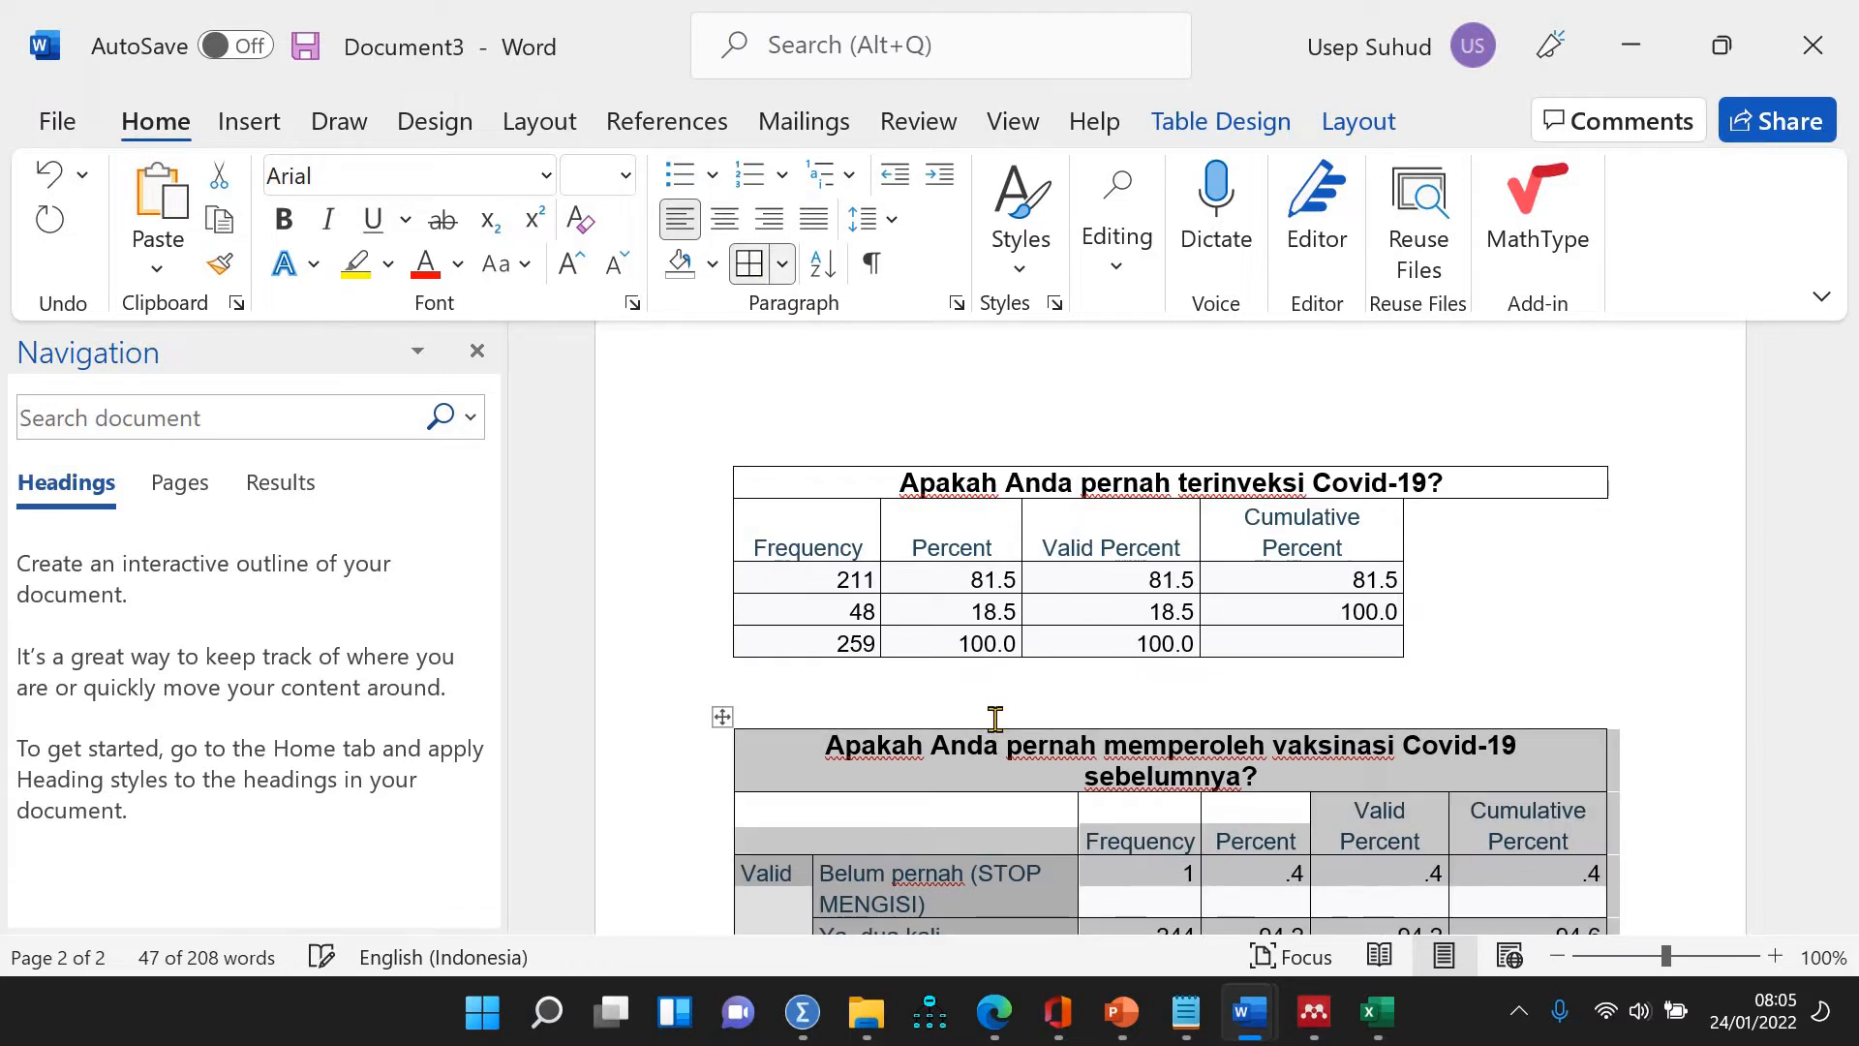
left_click(1339, 665)
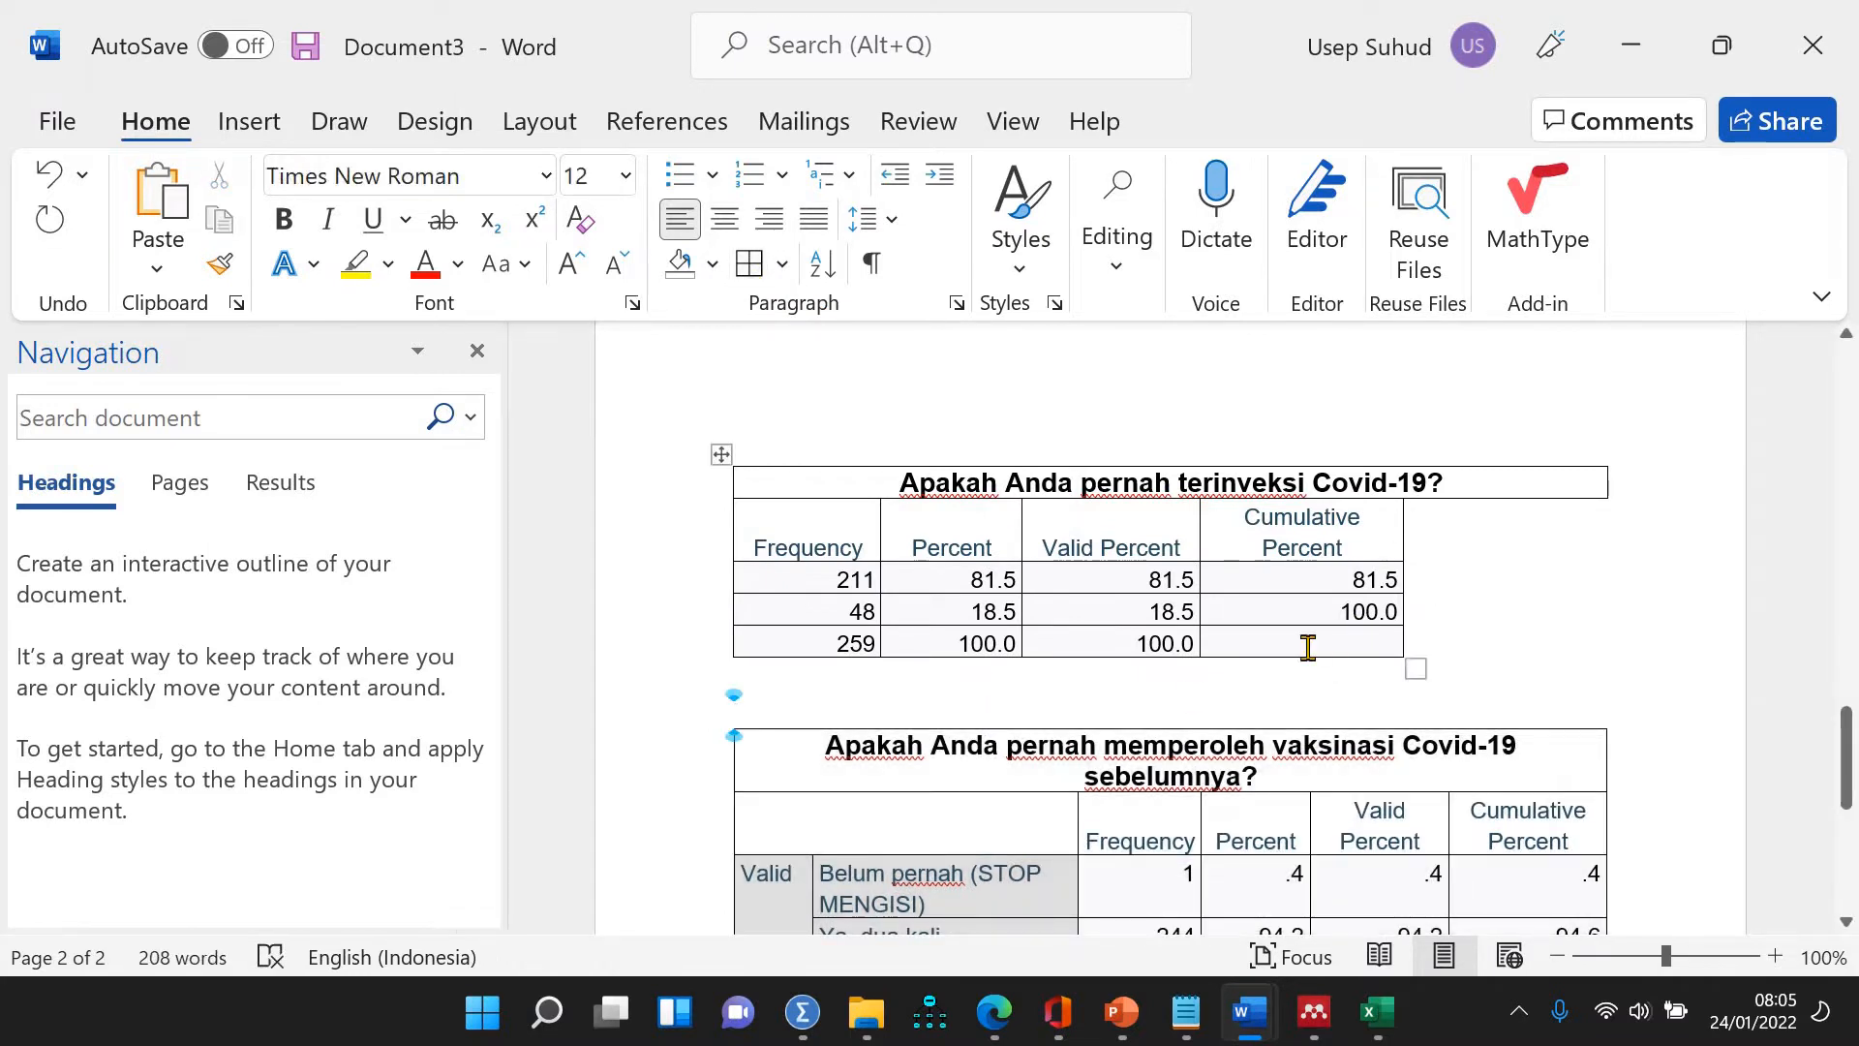
Try deleting the rows of the Covid-19 infection table with its title and Cumulative Percent cells selected, and undo the deletion
left_click_drag(1325, 490, 1296, 479)
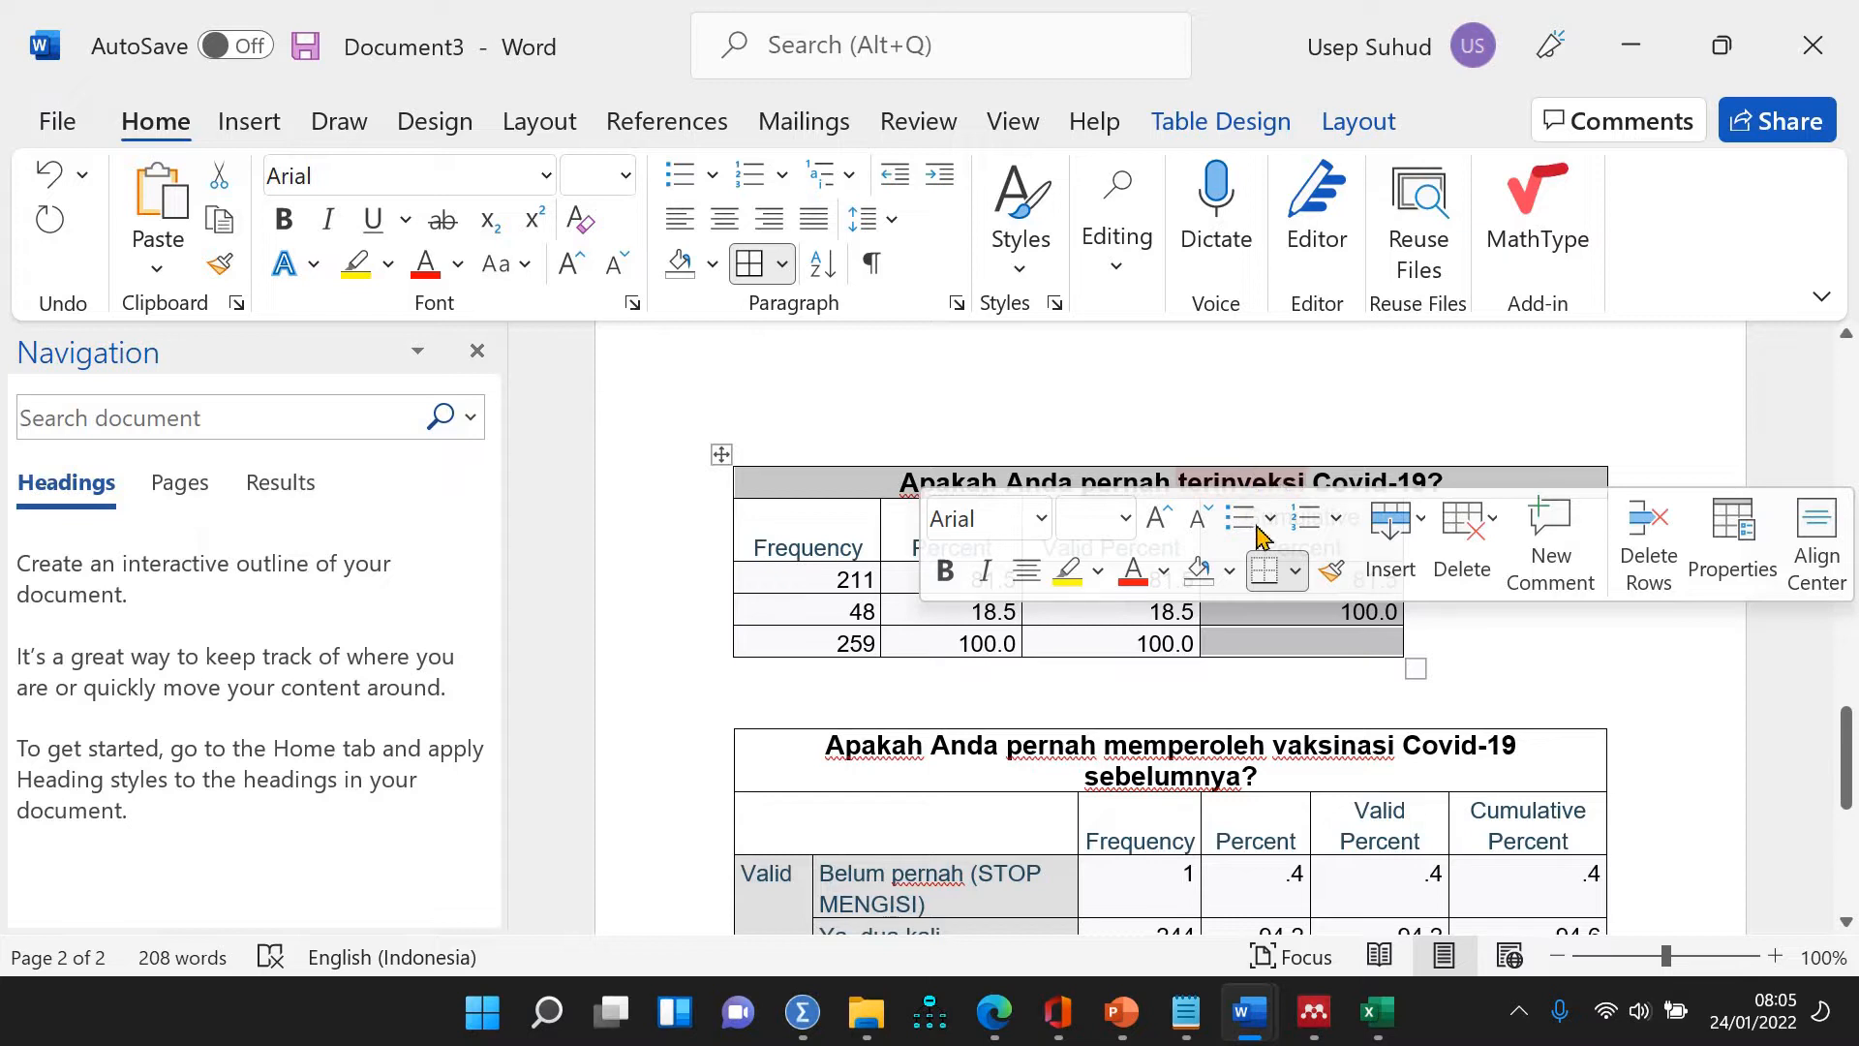
right_click(1322, 643)
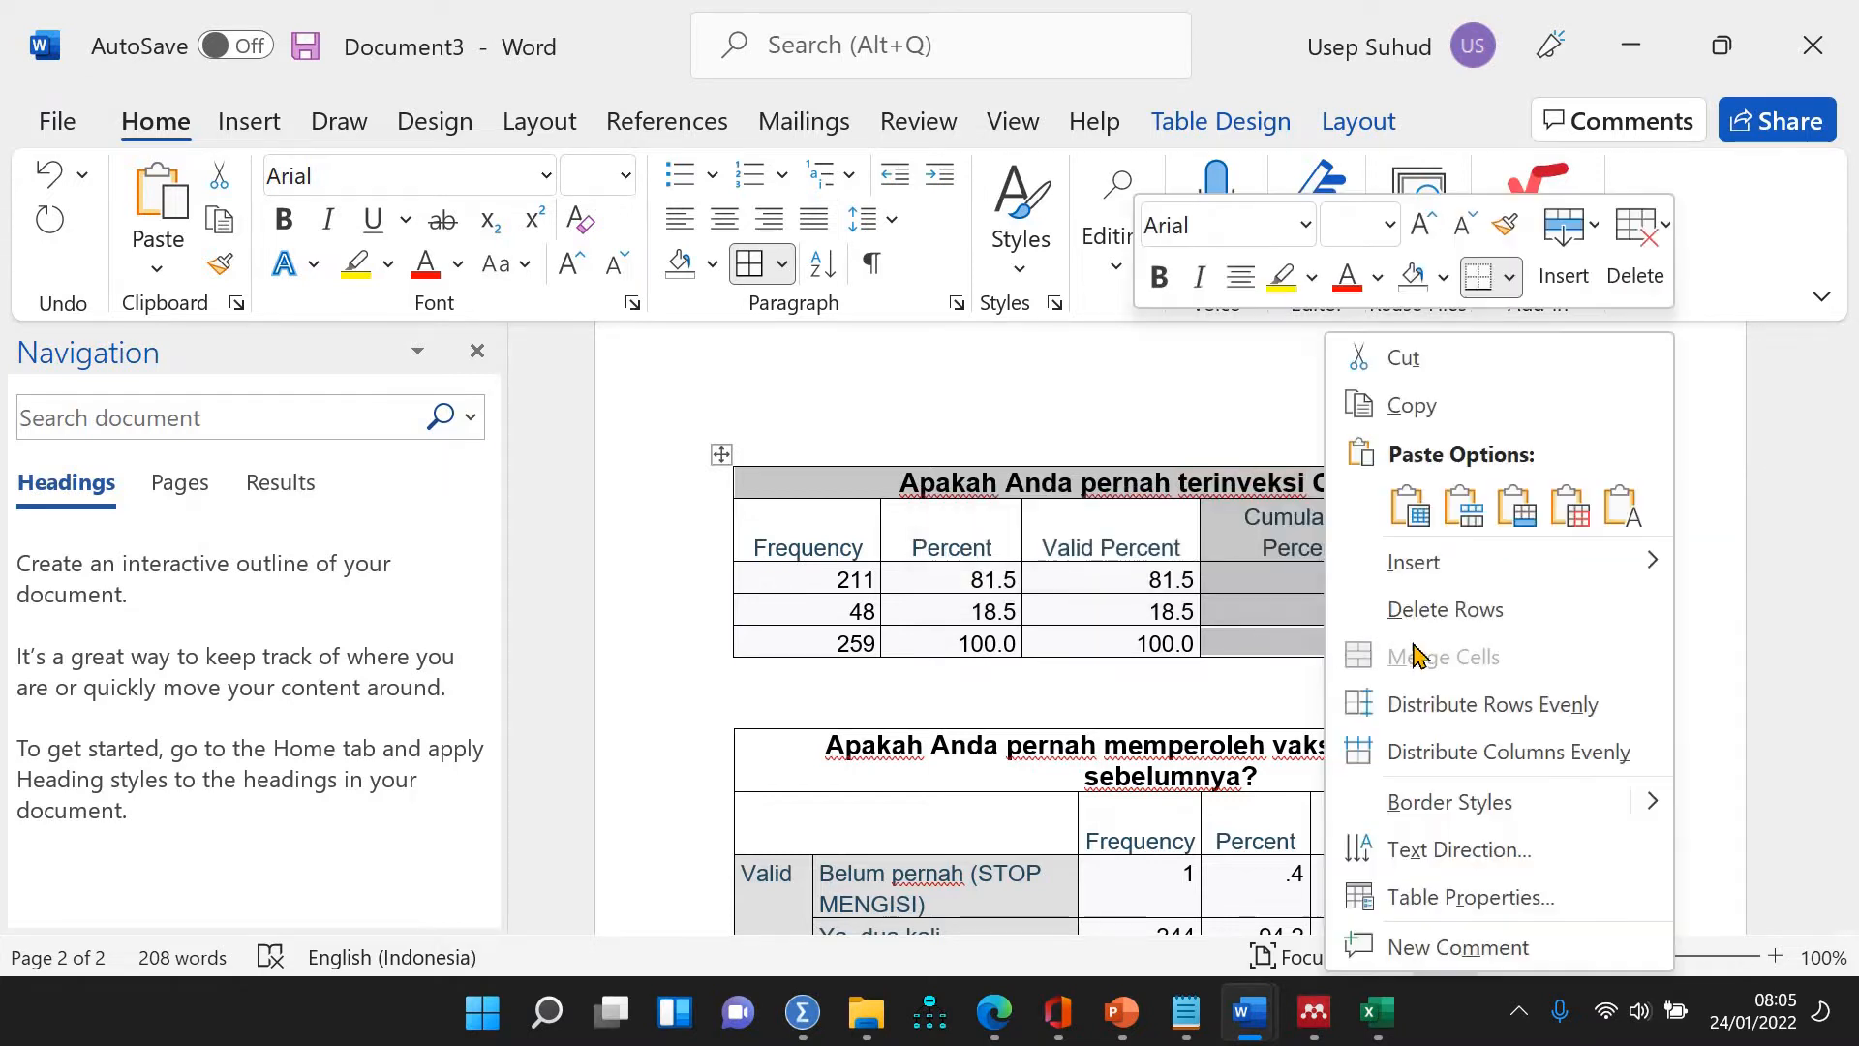
left_click(1443, 609)
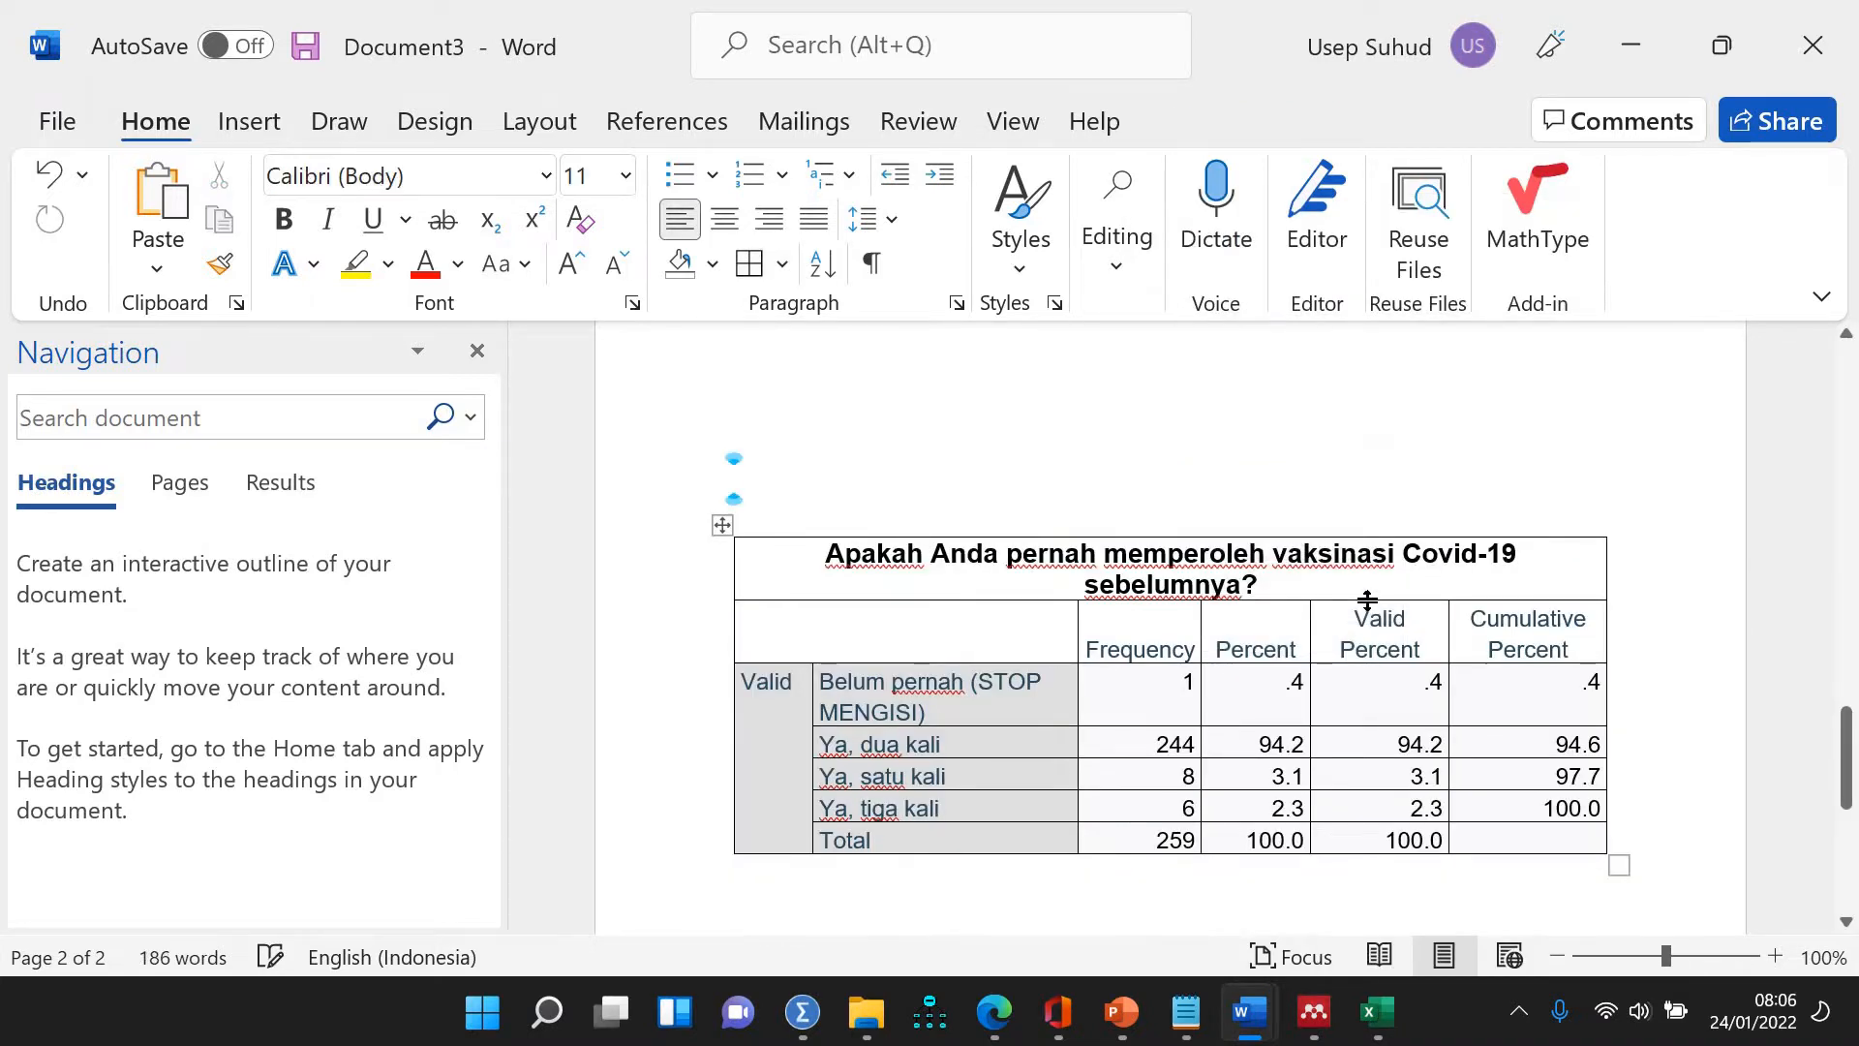
key("ctrl+z")
left_click(1093, 687)
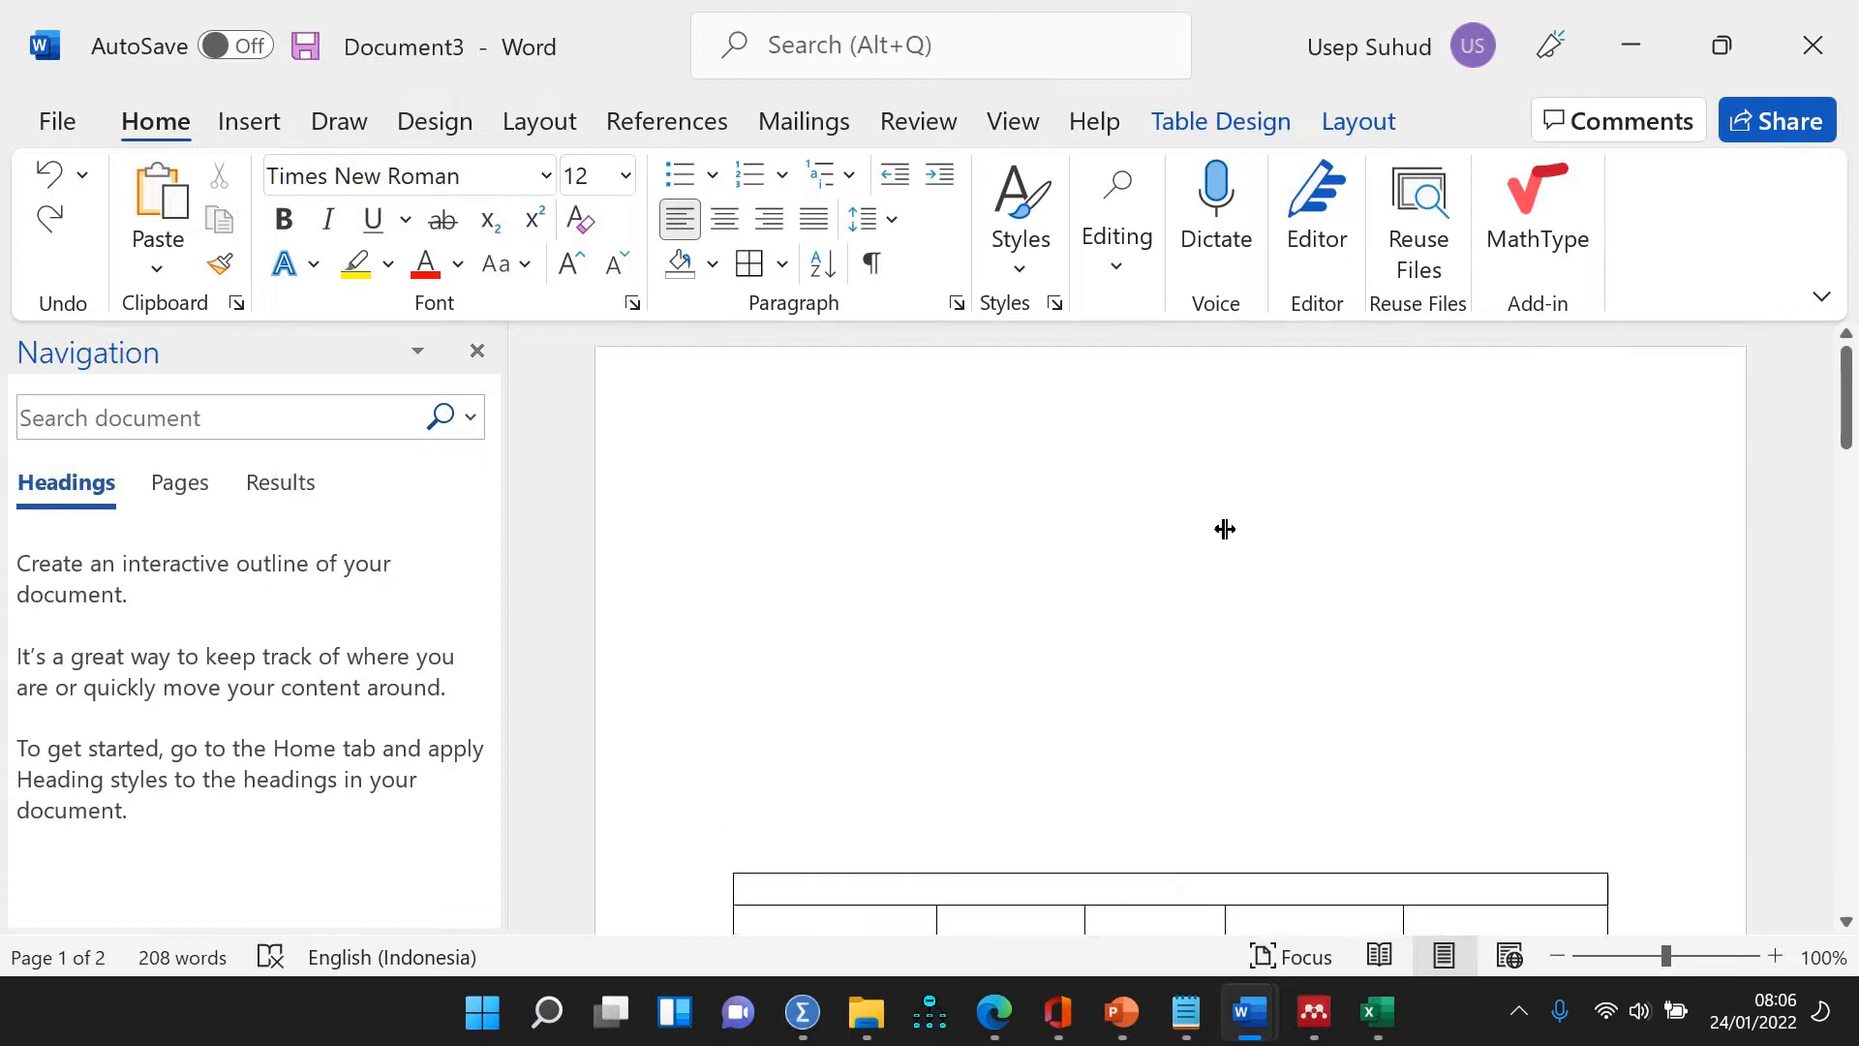
Delete the entire rows of the emptied Covid-19 infection section at the start of the combined table, including the "Usia" title row
left_click_drag(1002, 409, 829, 334)
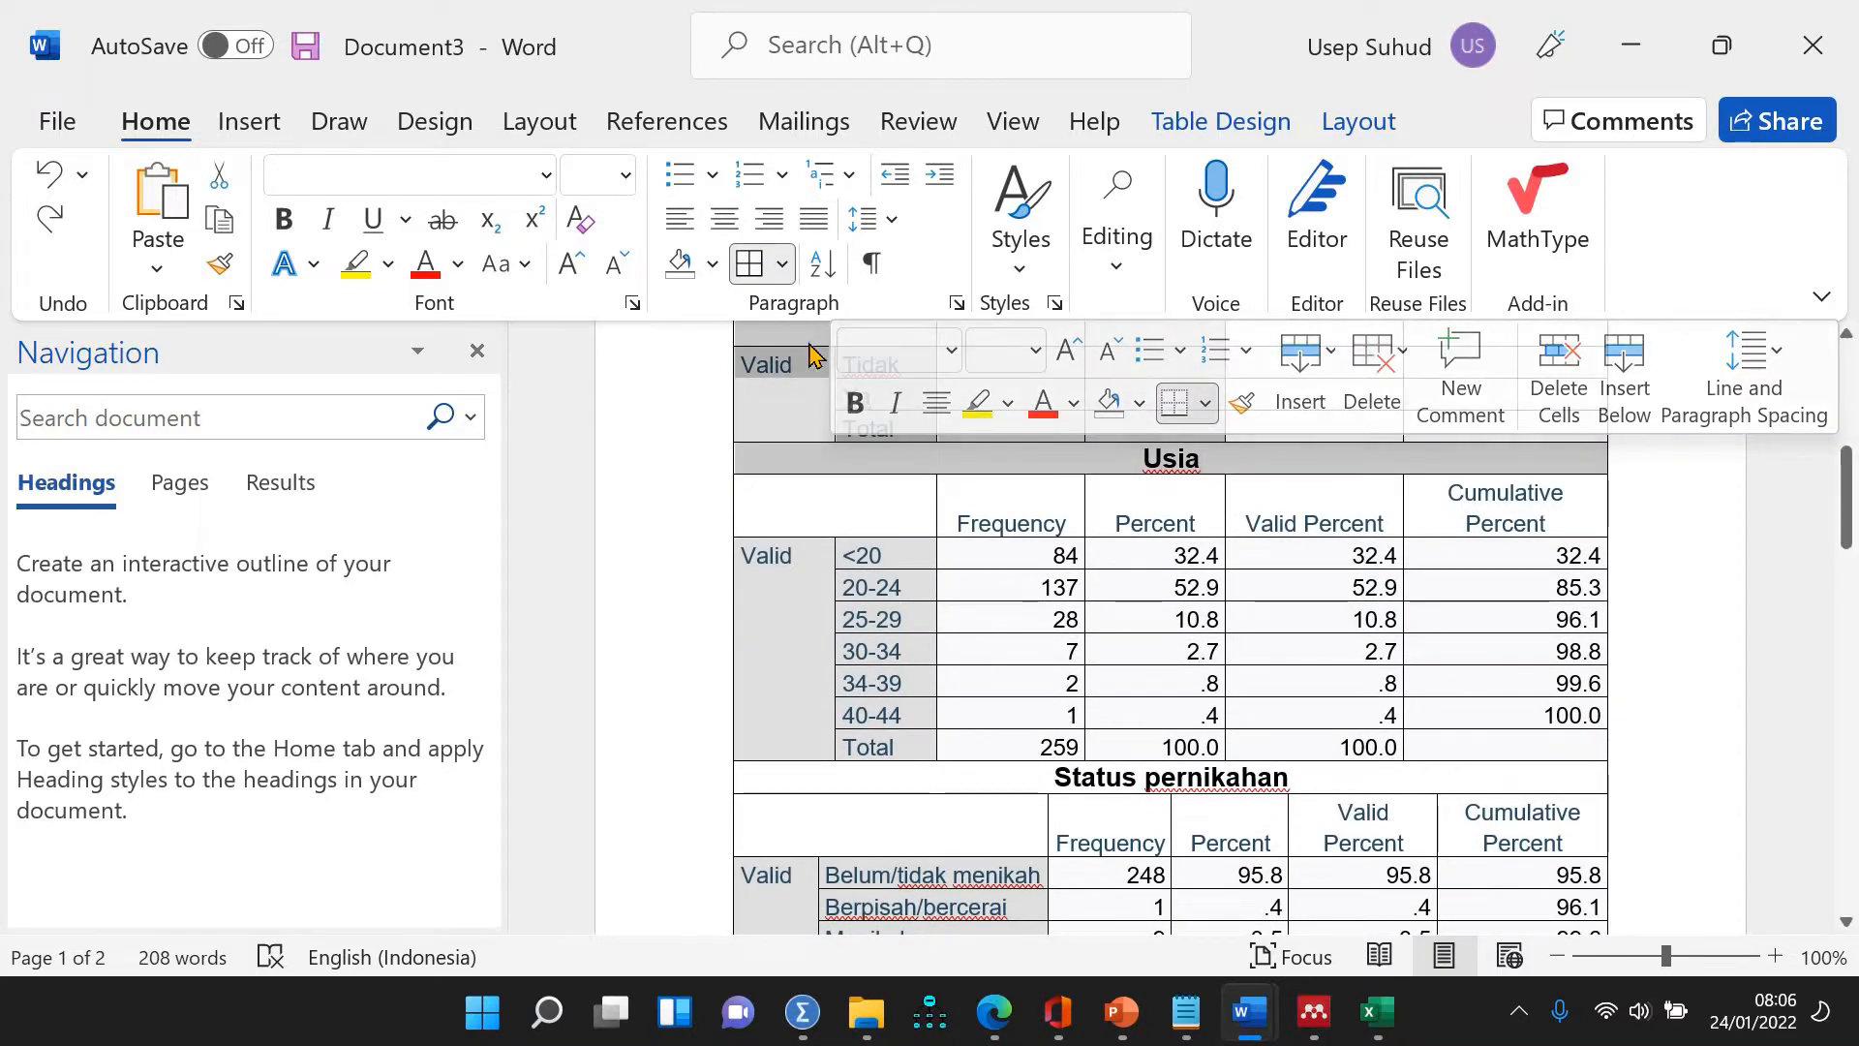
right_click(811, 350)
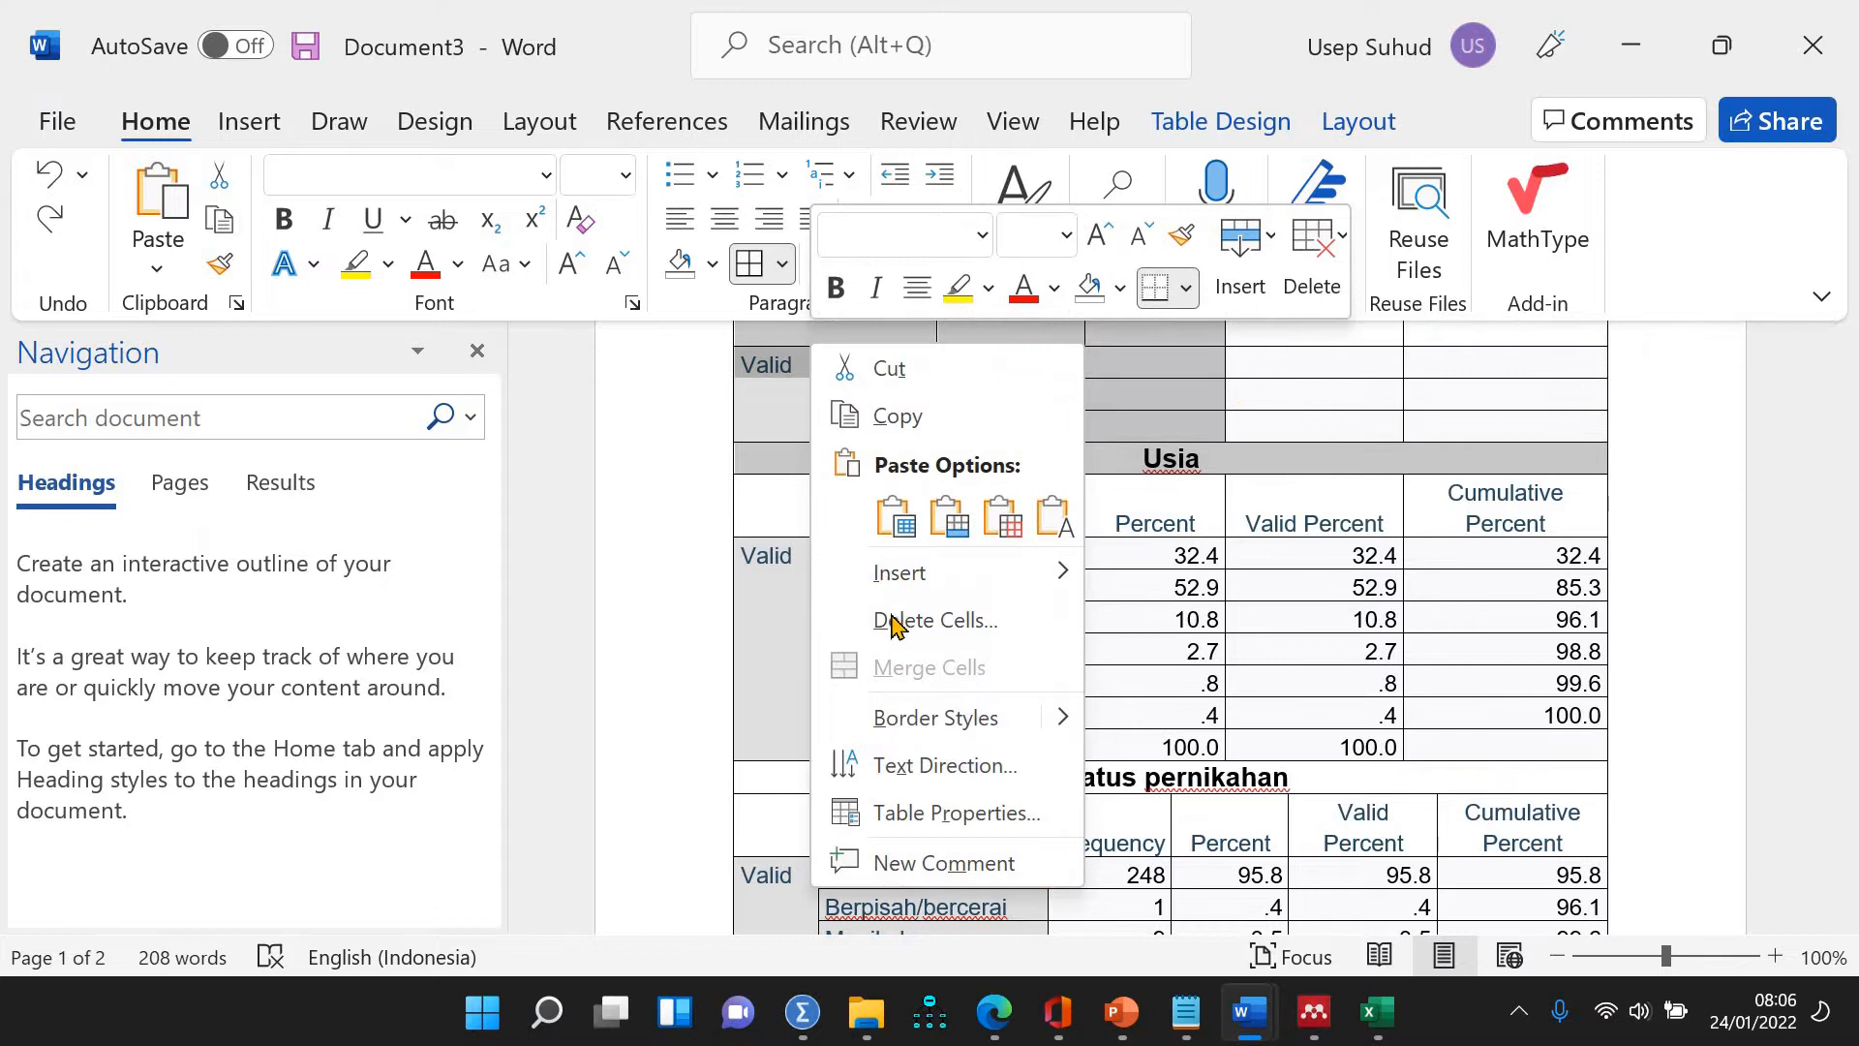
key("Return")
left_click(910, 478)
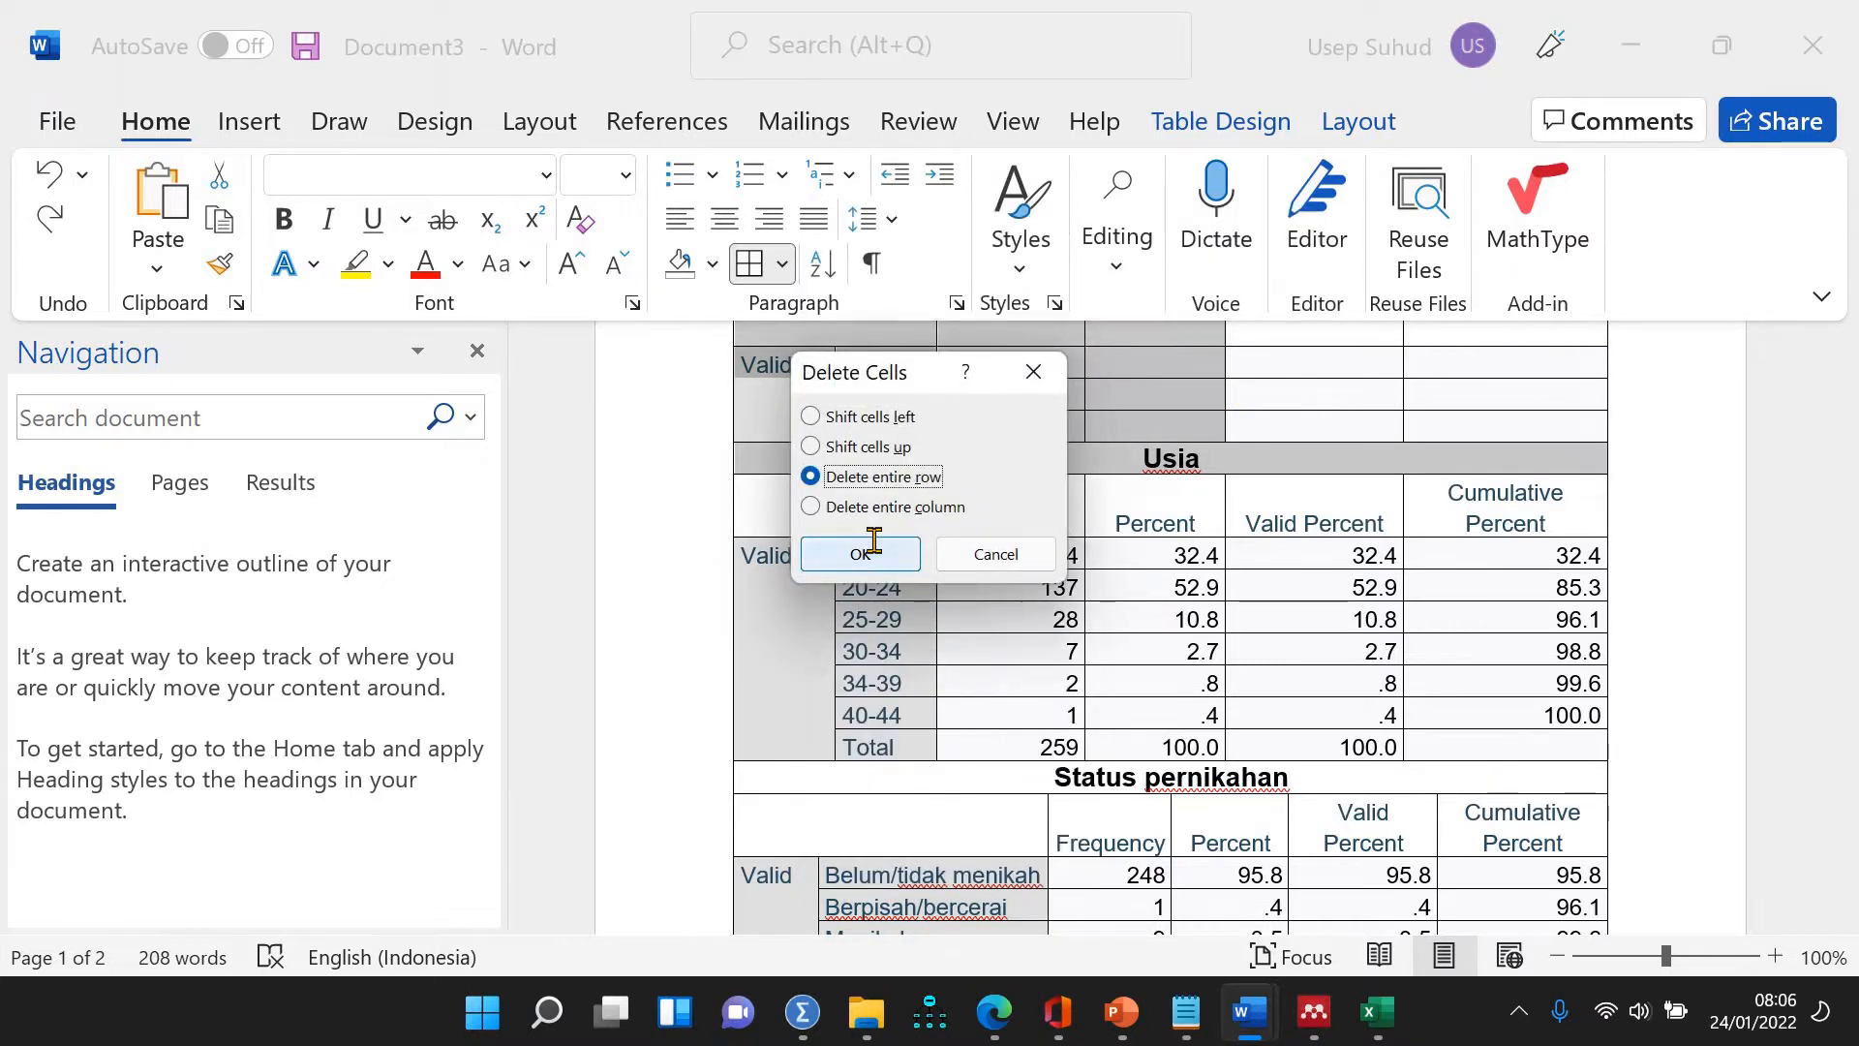
left_click(872, 548)
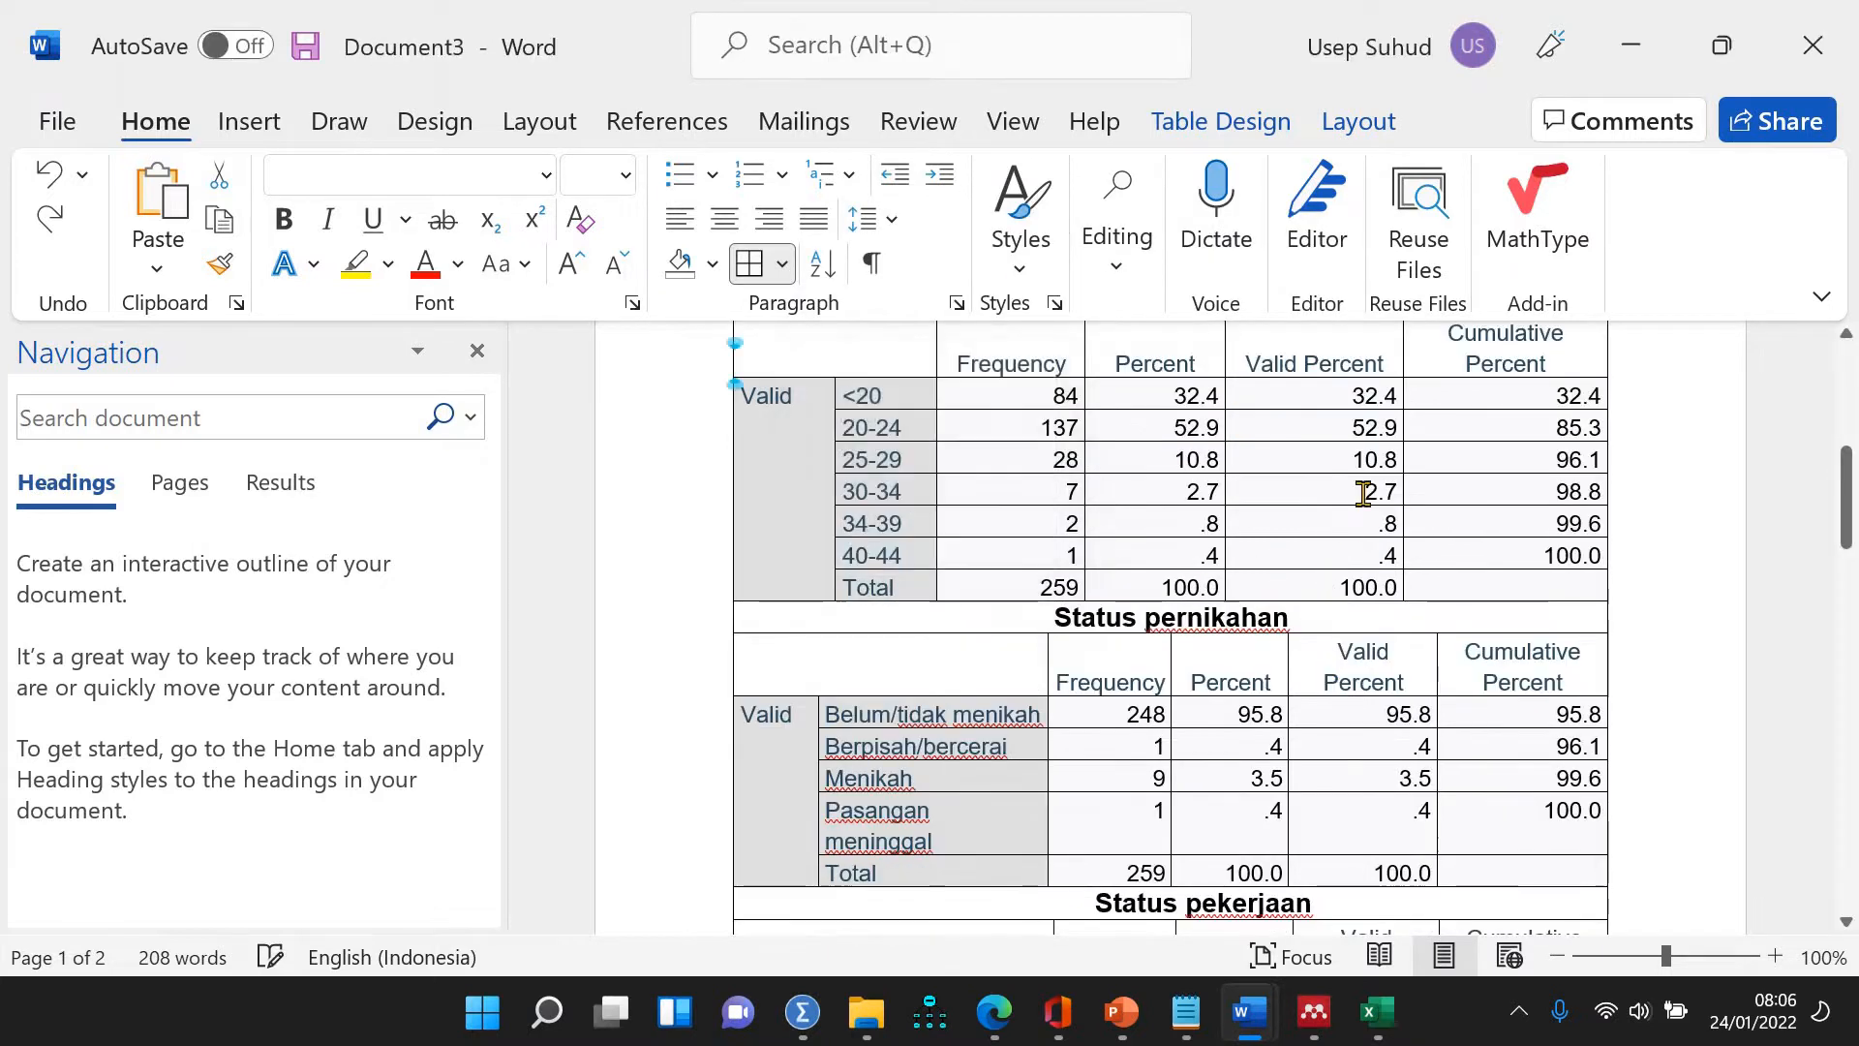
Delete the "Status pernikahan" title row from the combined table
left_click(1322, 616)
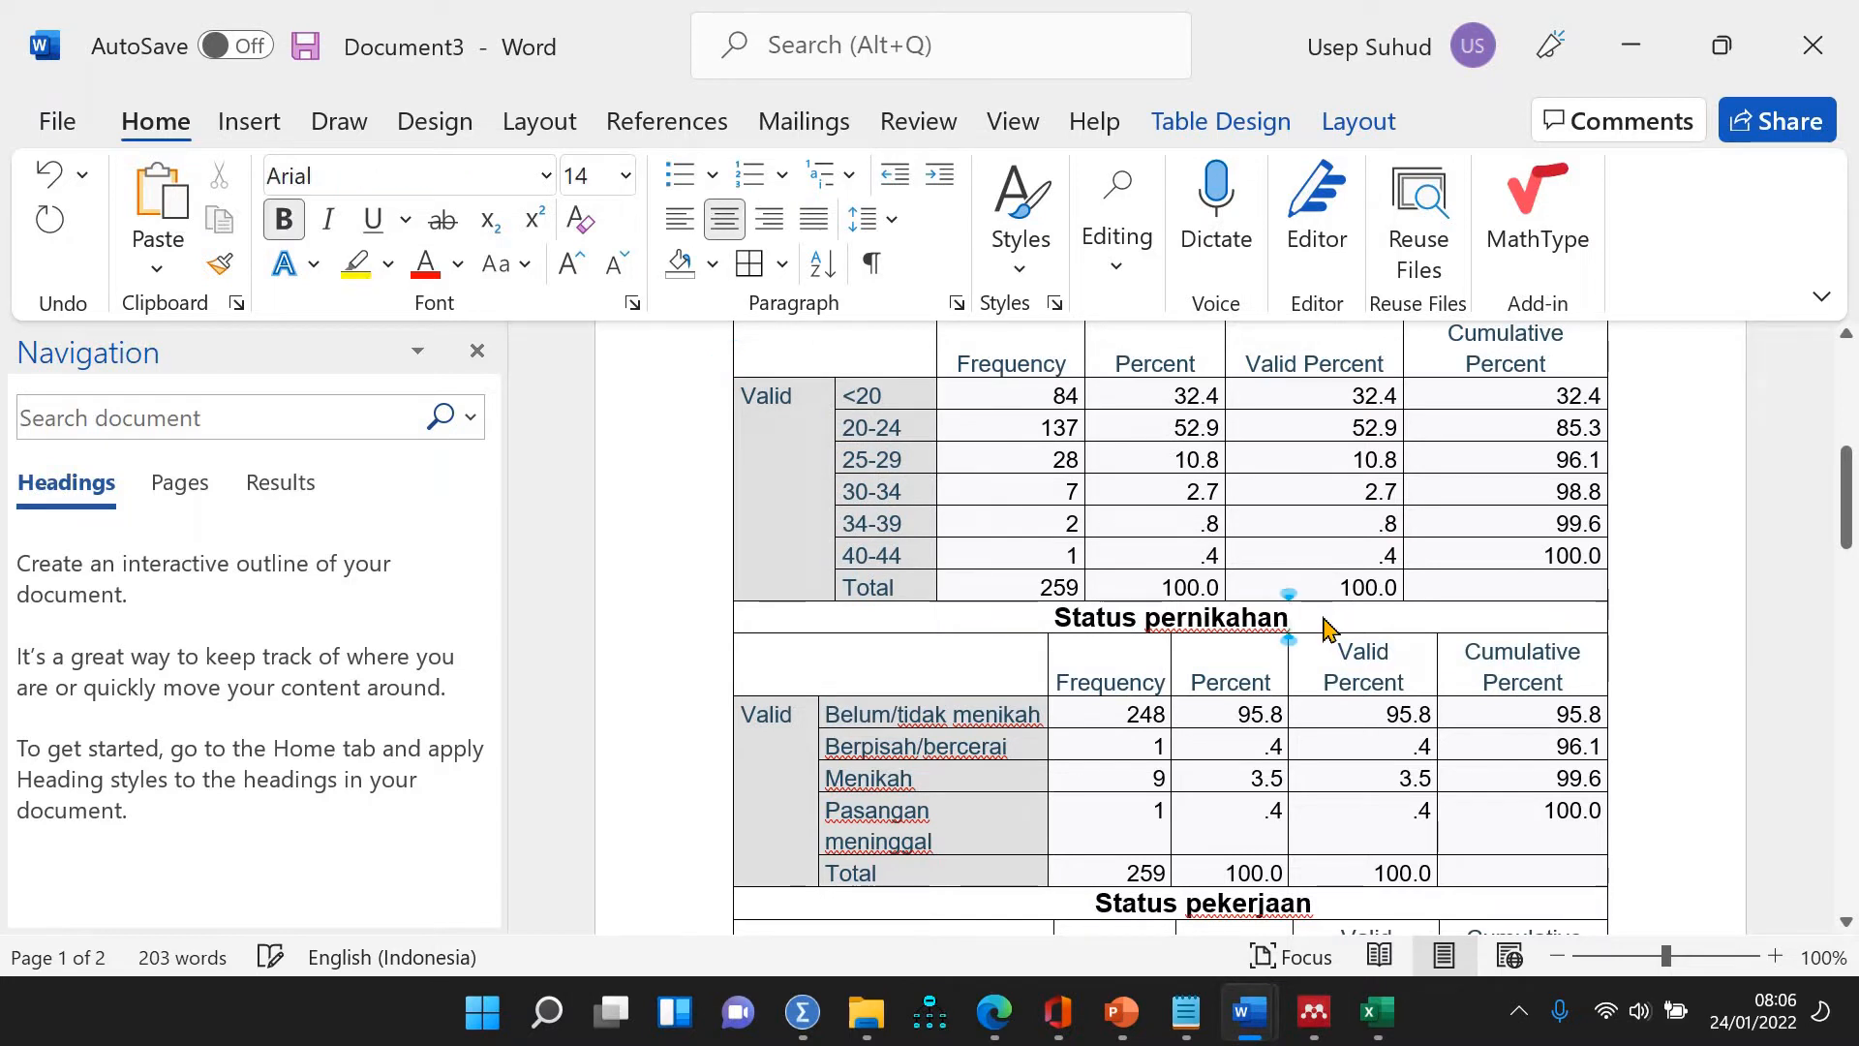
right_click(1322, 624)
left_click(1403, 657)
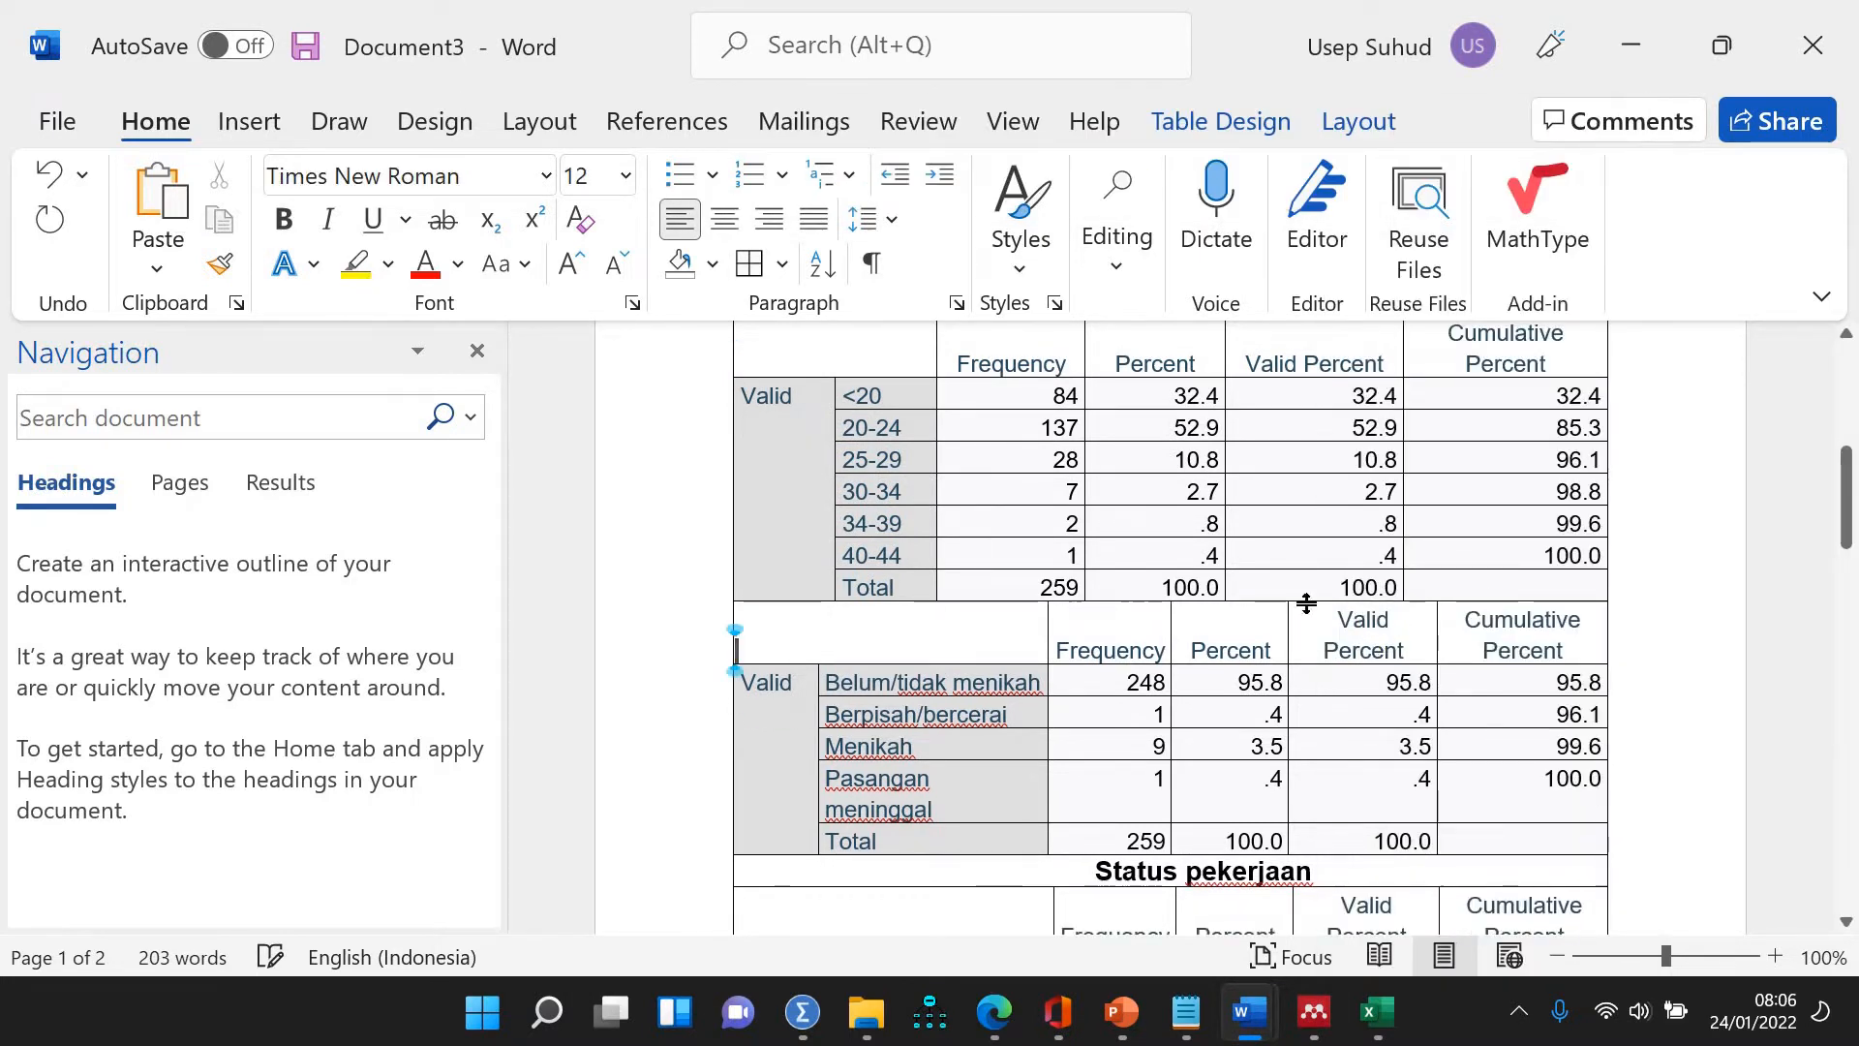
Line up the border between Percent and Valid Percent in the age section with the same border in the marital status section
left_click(1228, 460)
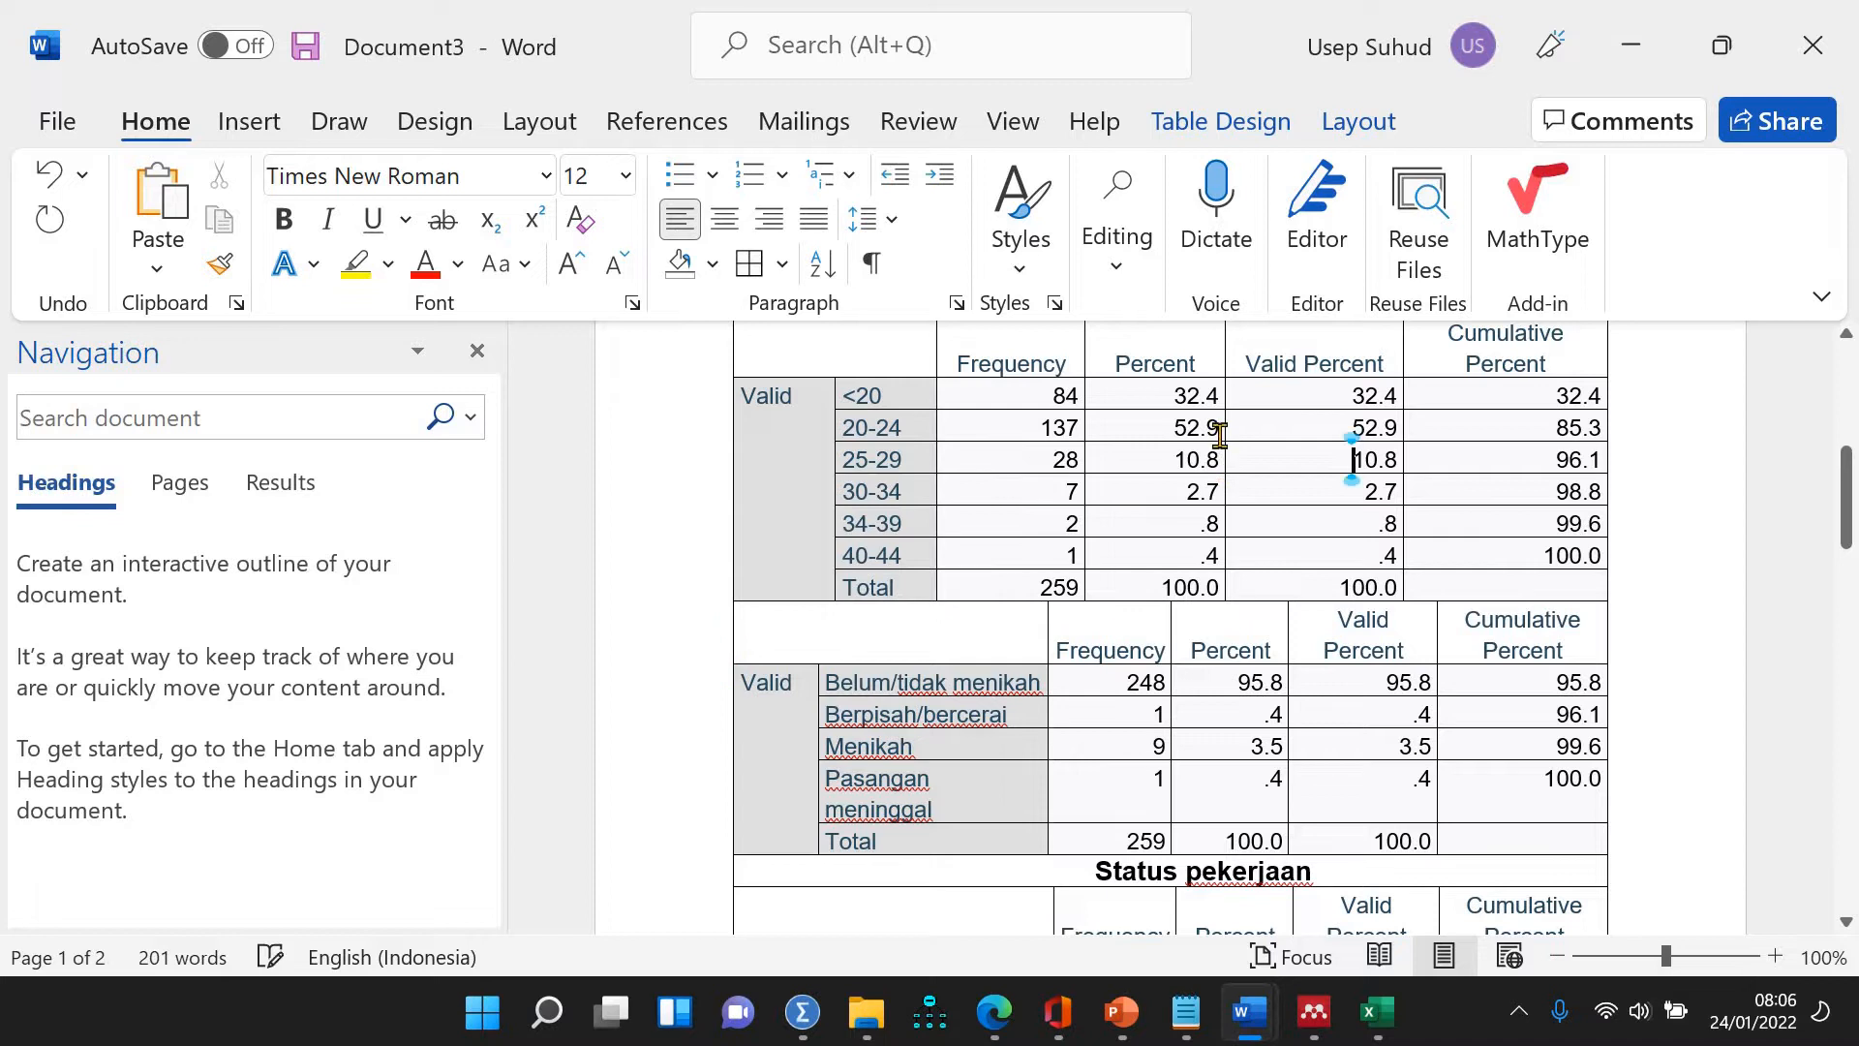
left_click_drag(1285, 456, 1293, 457)
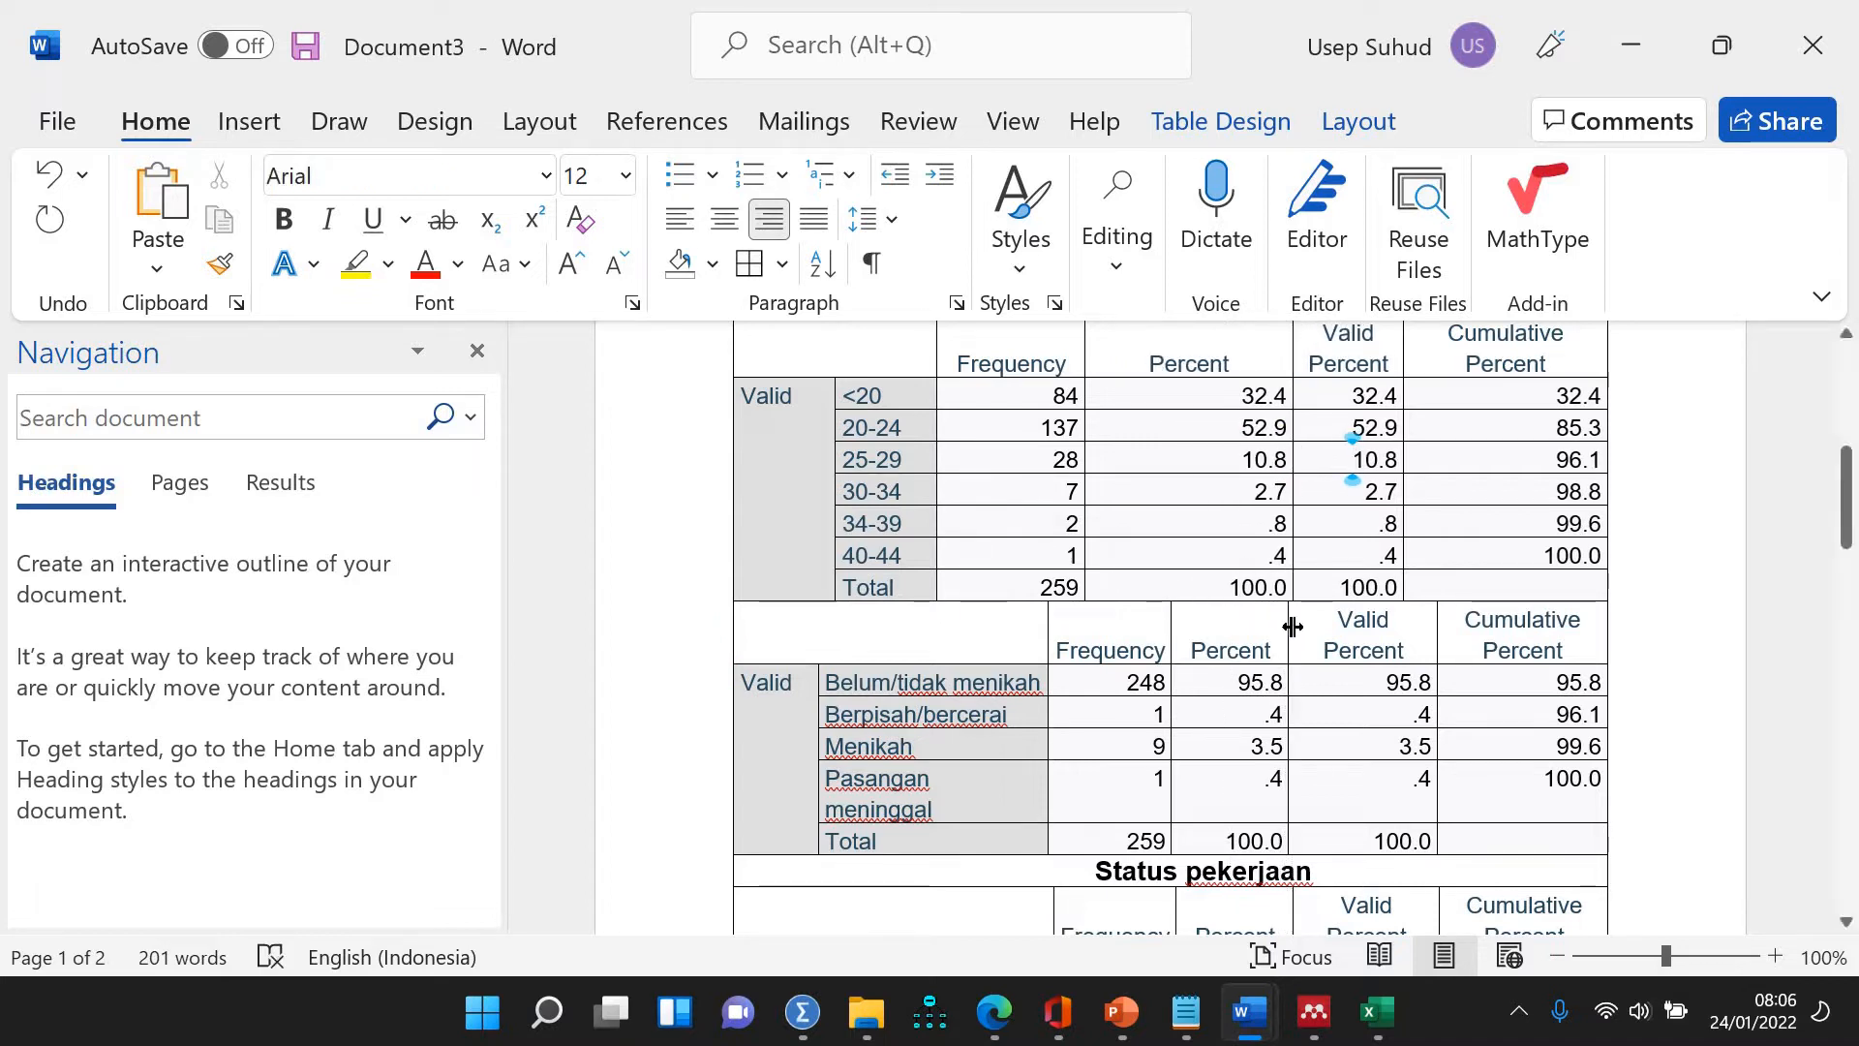
left_click_drag(1293, 627, 1299, 630)
scroll(1311, 606, "down", 5)
scroll(1310, 612, "up", 4)
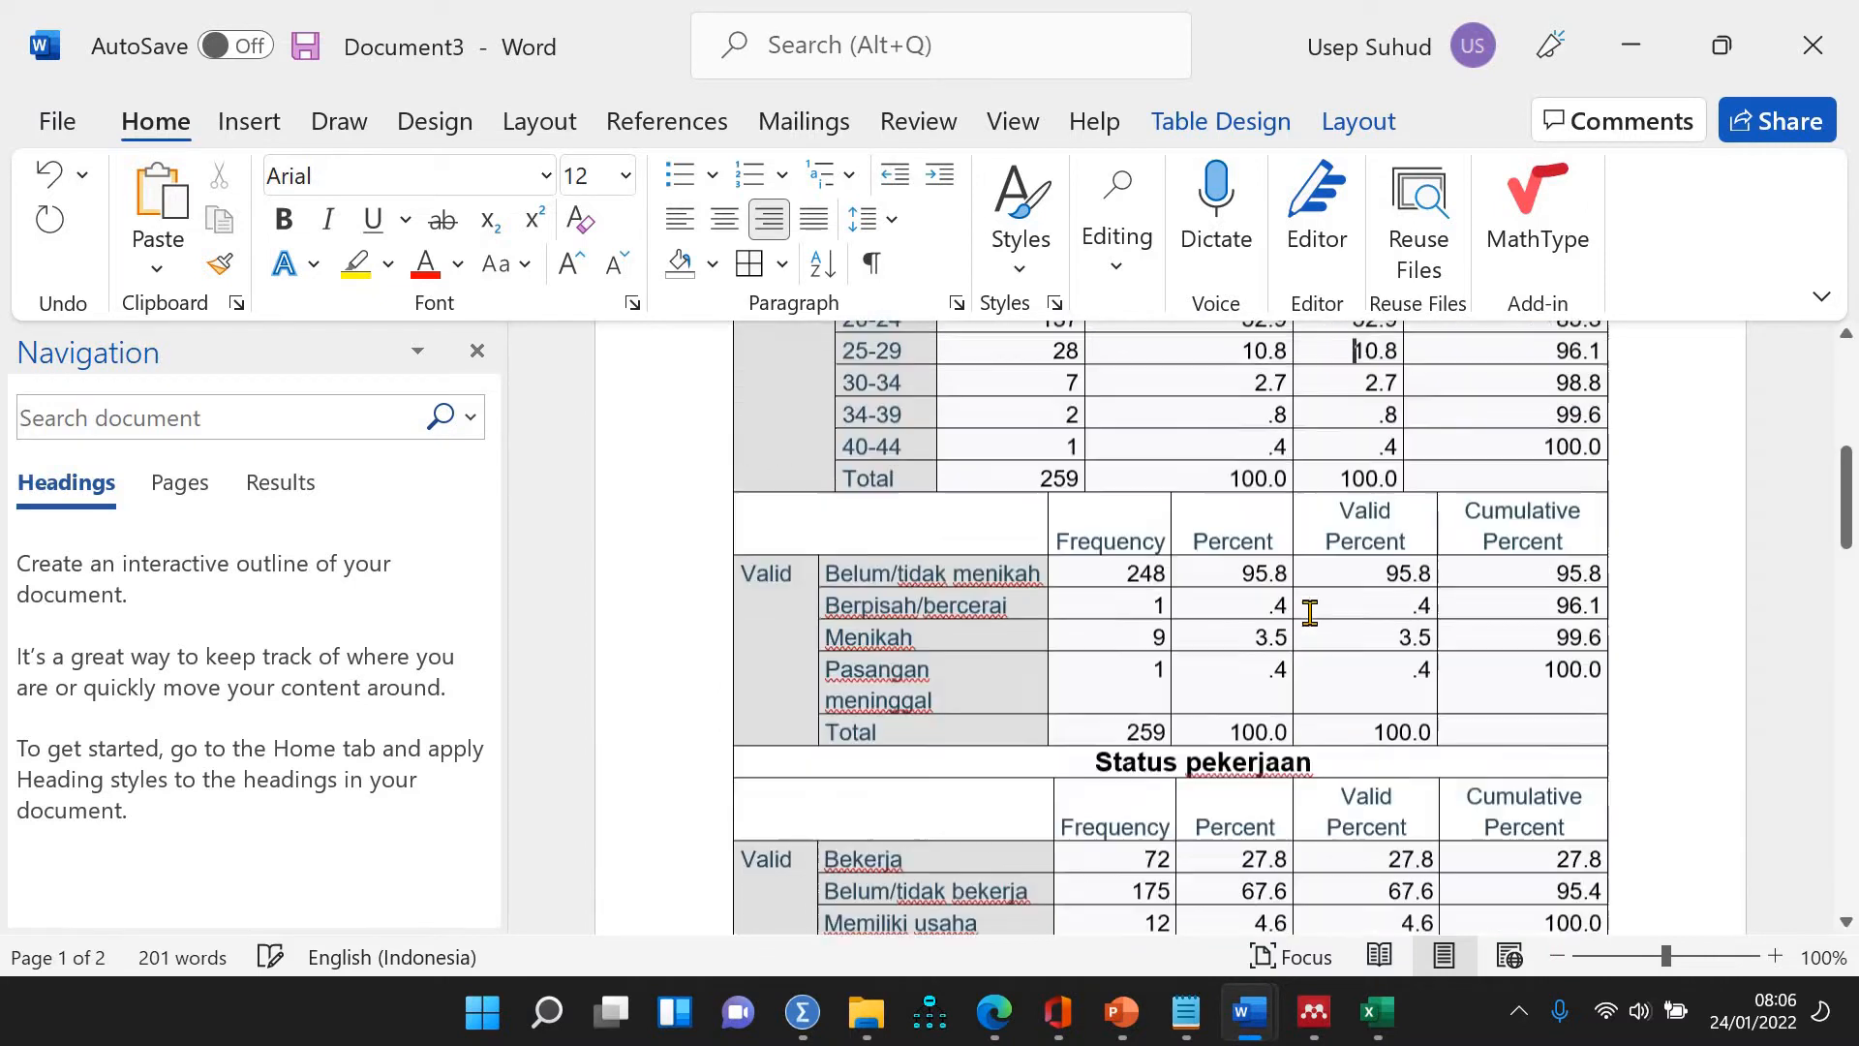
scroll(1310, 612, "up", 2)
Delete the "Status pekerjaan" title row from the combined table
left_click(1319, 868)
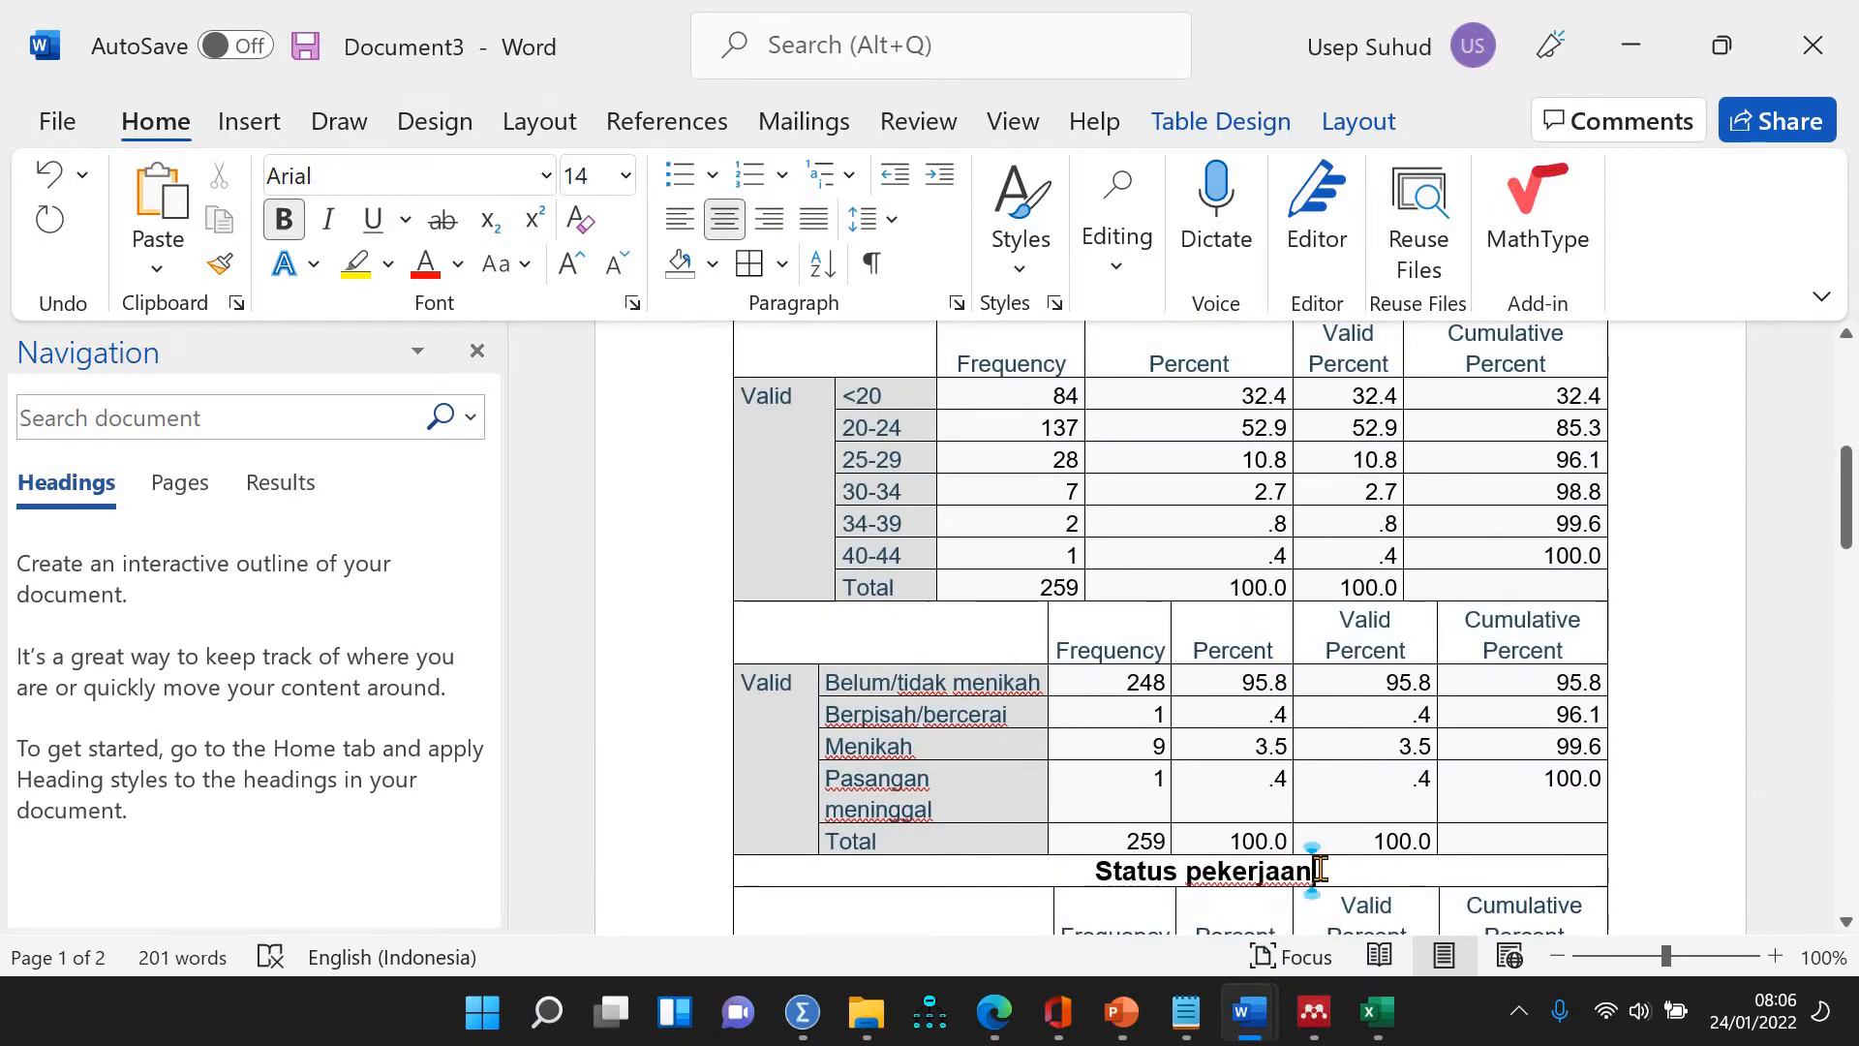
right_click(1331, 871)
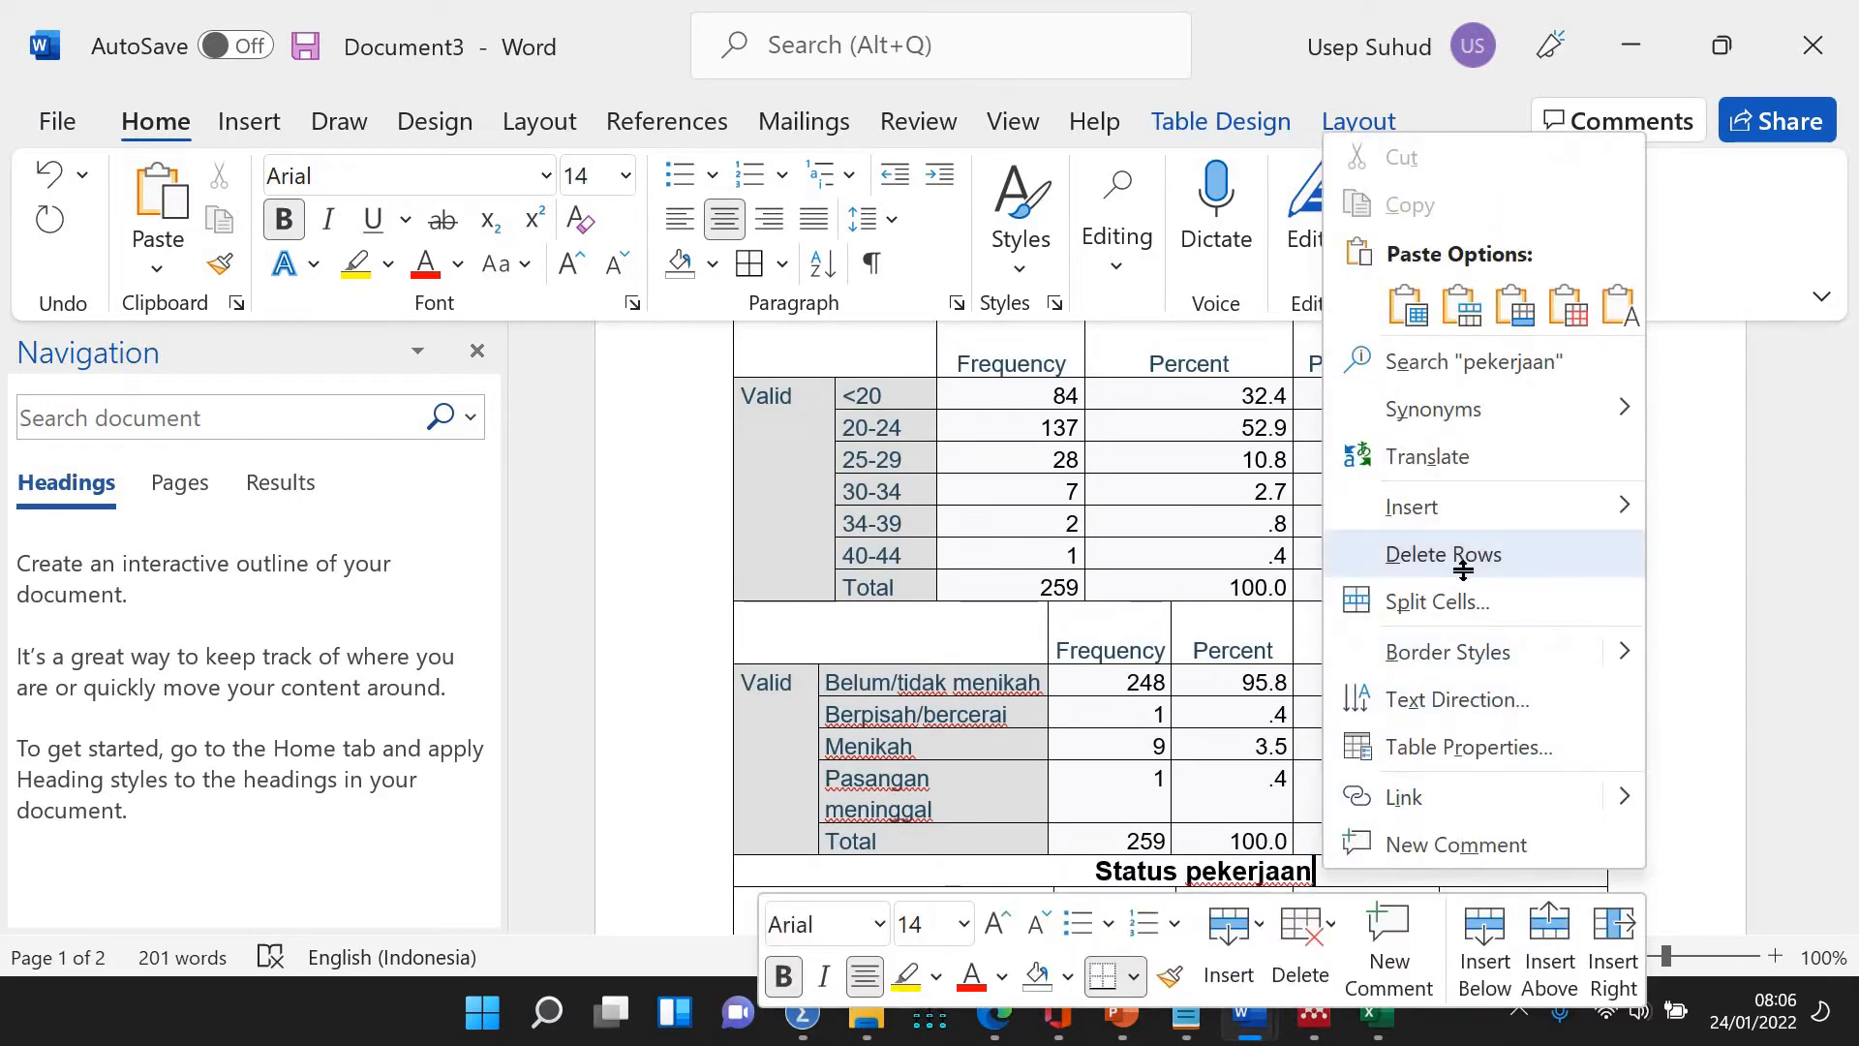
left_click(1452, 559)
scroll(1366, 731, "down", 10)
scroll(1166, 759, "up", 10)
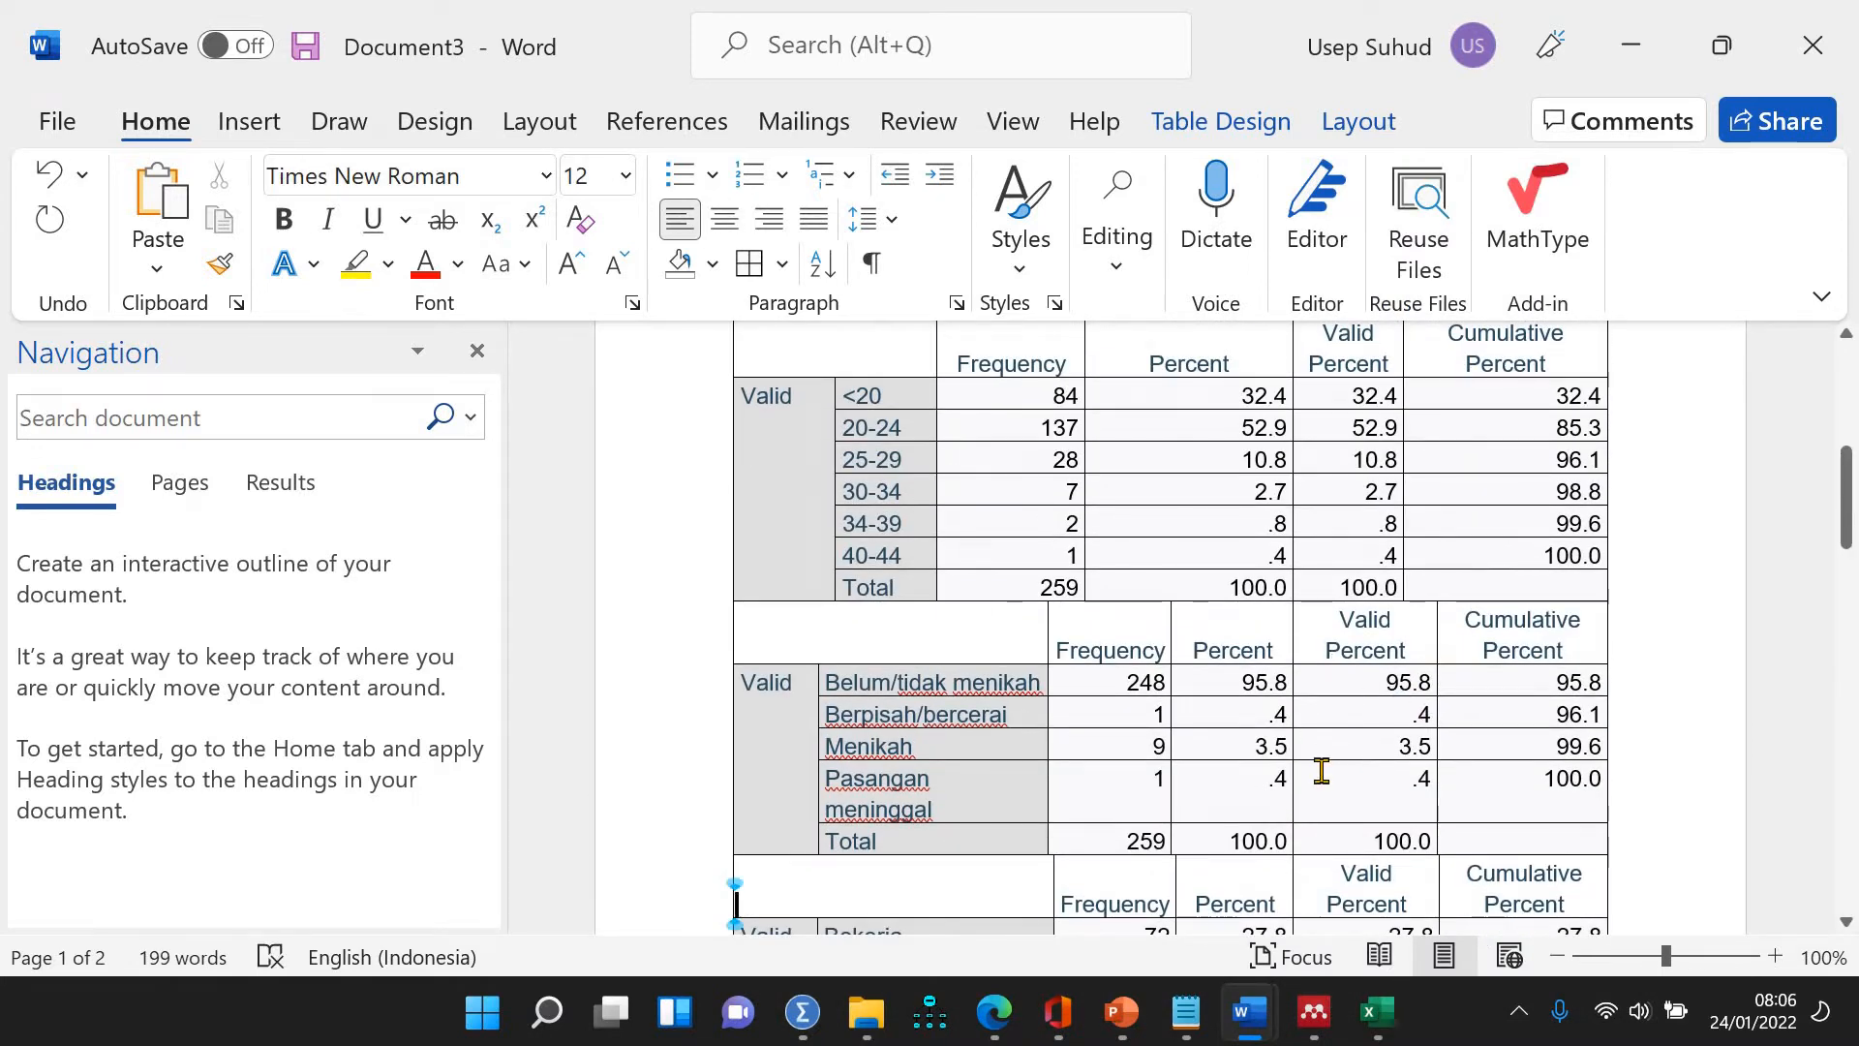
Align the border between Percent and Valid Percent in the employment and education sections with the sections above
scroll(1322, 772, "down", 6)
left_click_drag(1306, 560, 1292, 558)
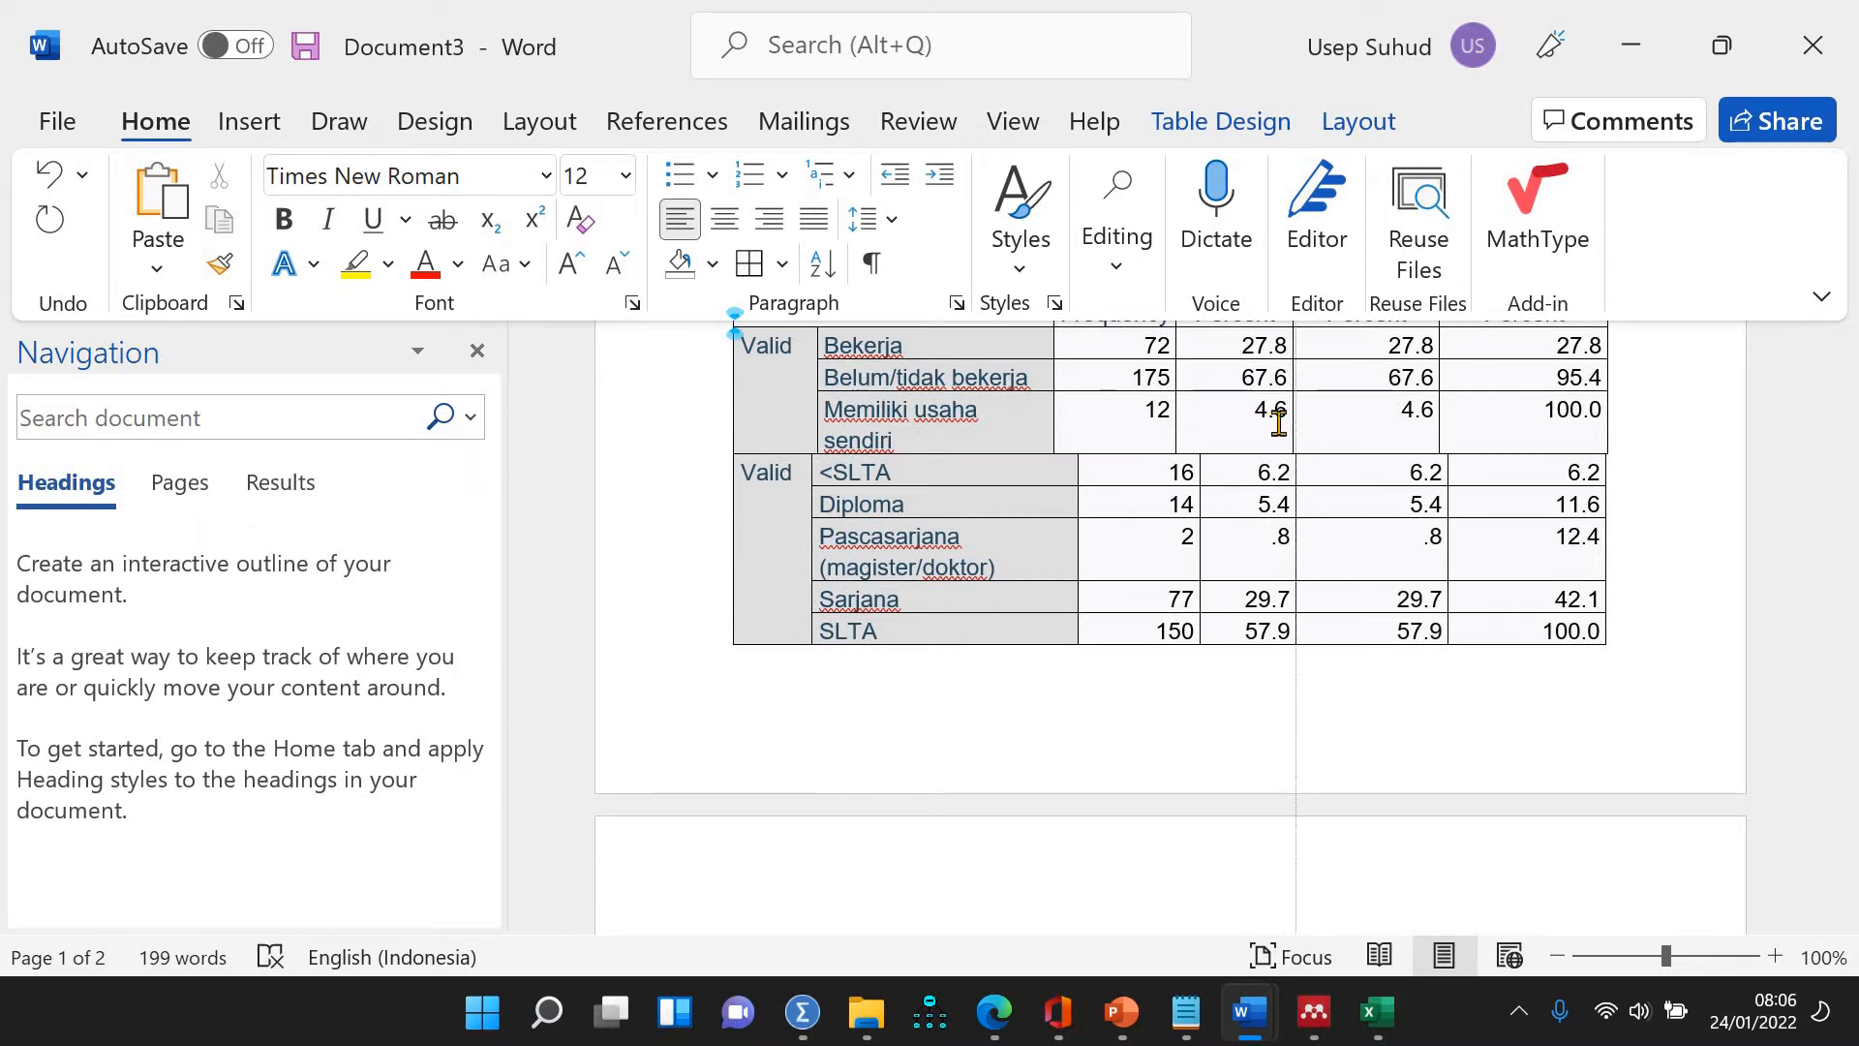
scroll(1290, 419, "up", 1)
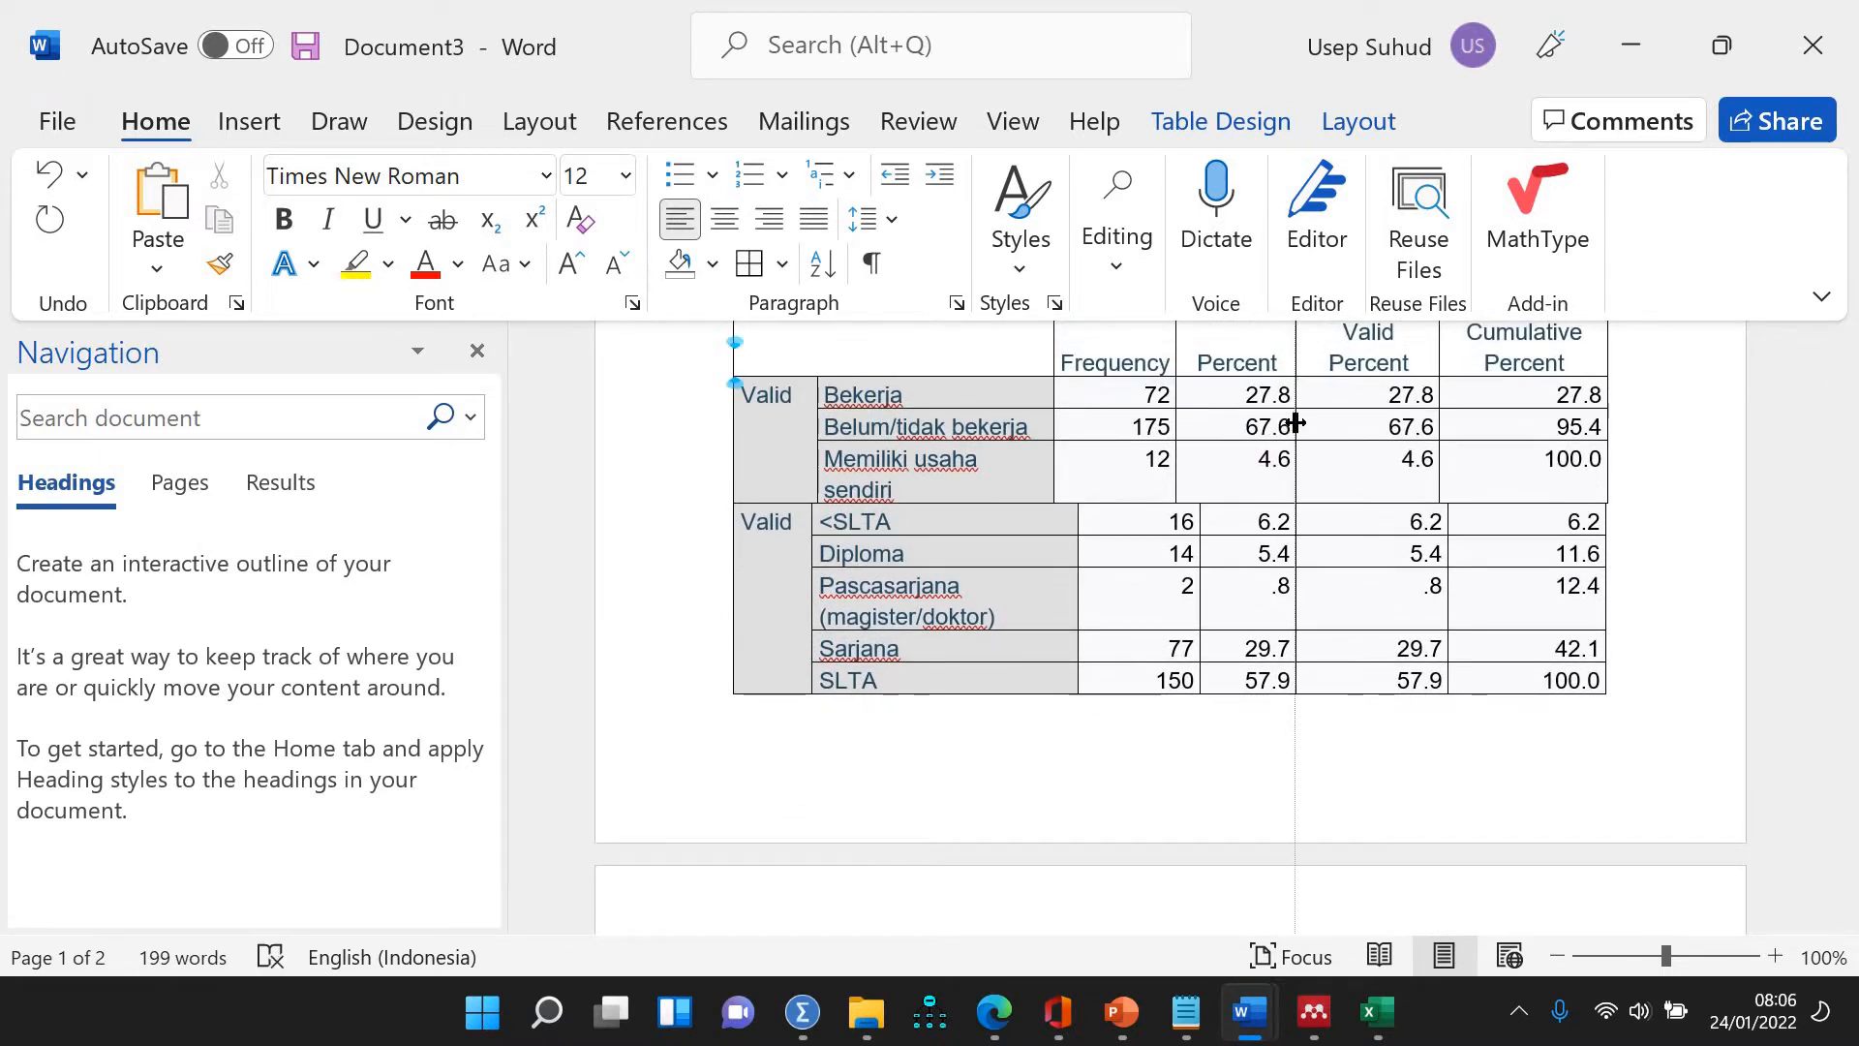
scroll(1394, 566, "up", 6)
scroll(1420, 596, "down", 6)
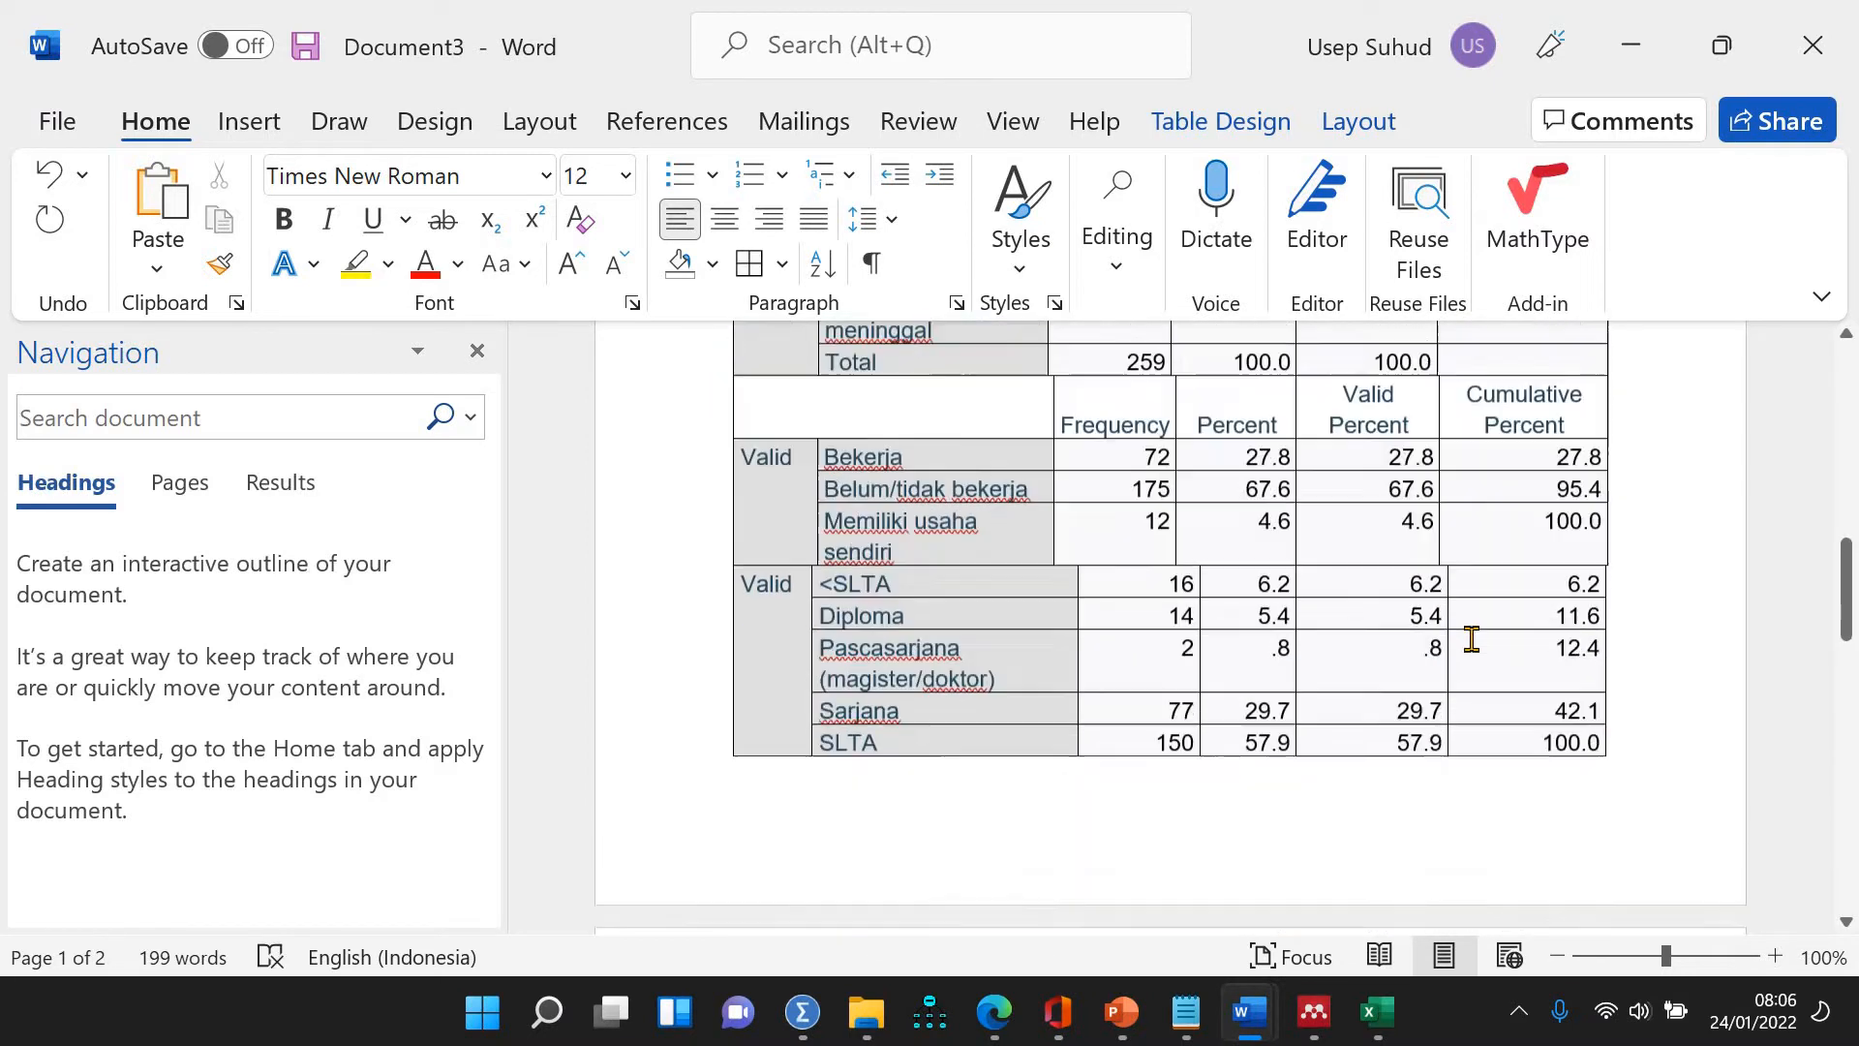
Delete the entire Valid Percent and Cumulative Percent columns from the combined table
left_click_drag(1377, 515, 1549, 681)
right_click(1370, 468)
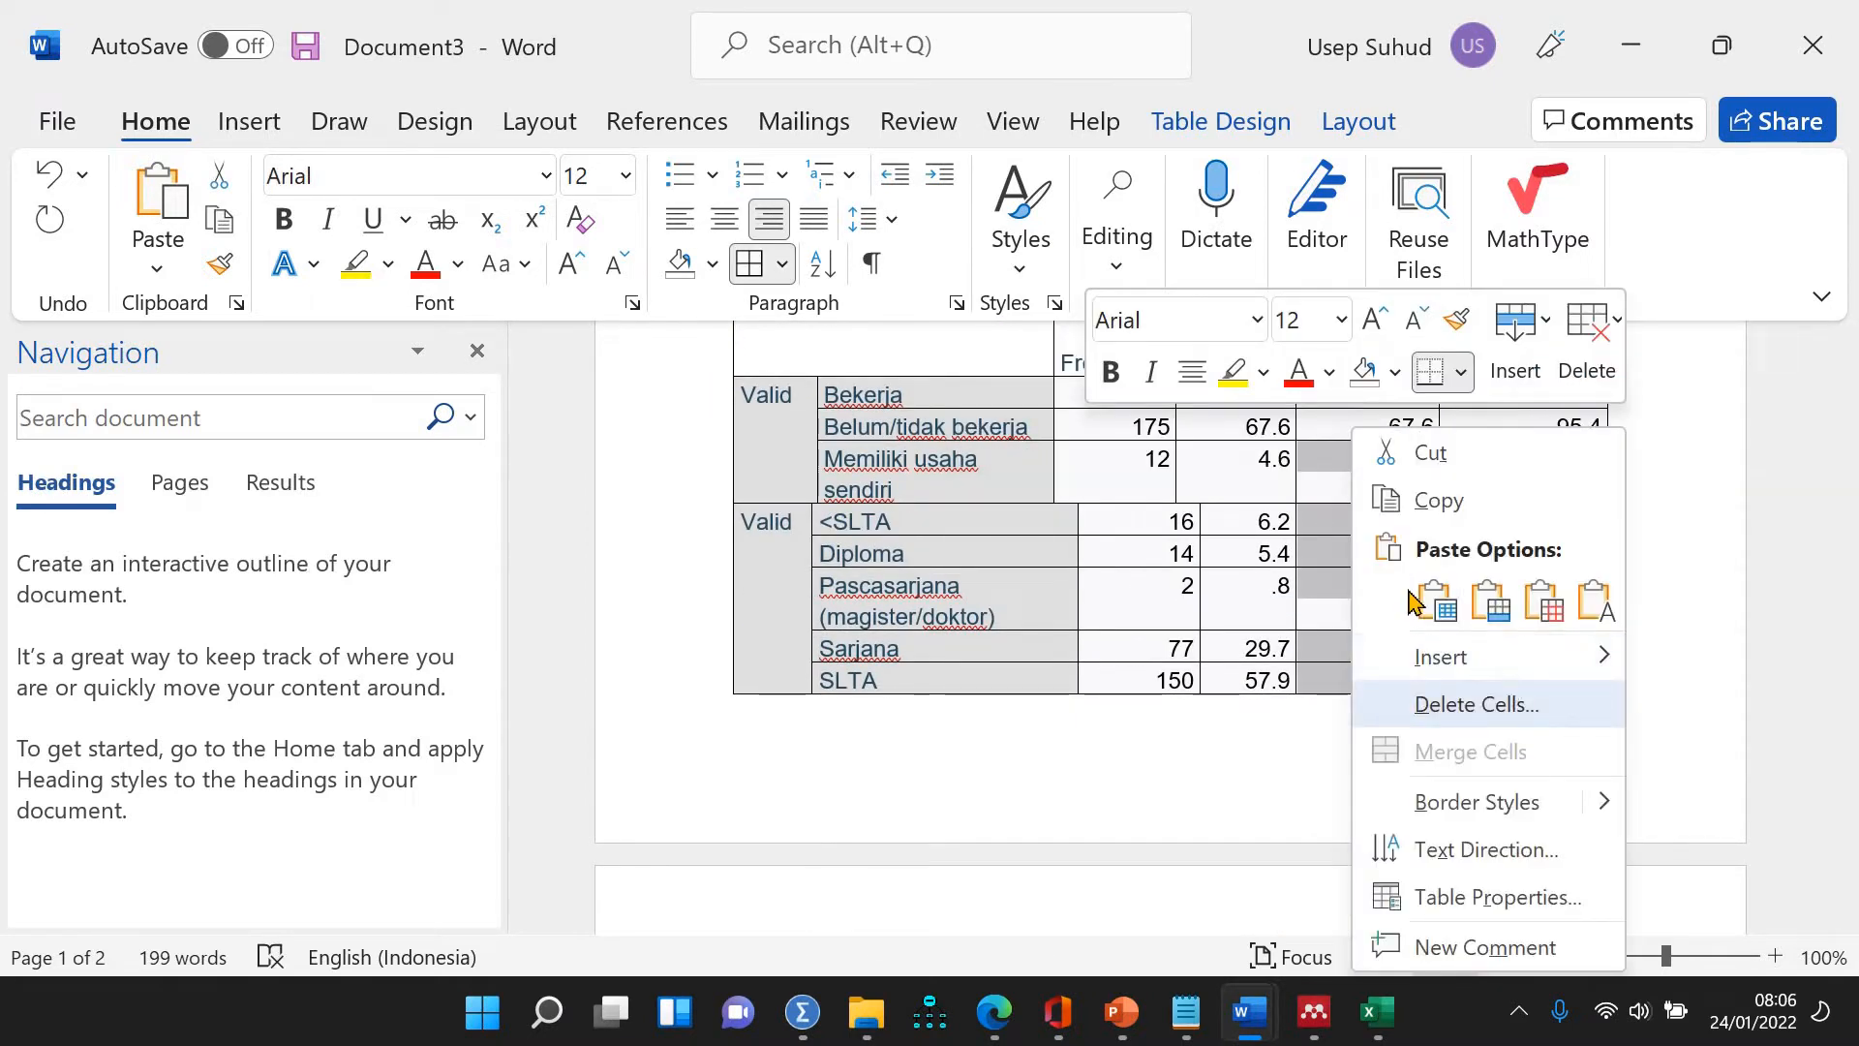
left_click(1501, 701)
left_click(945, 511)
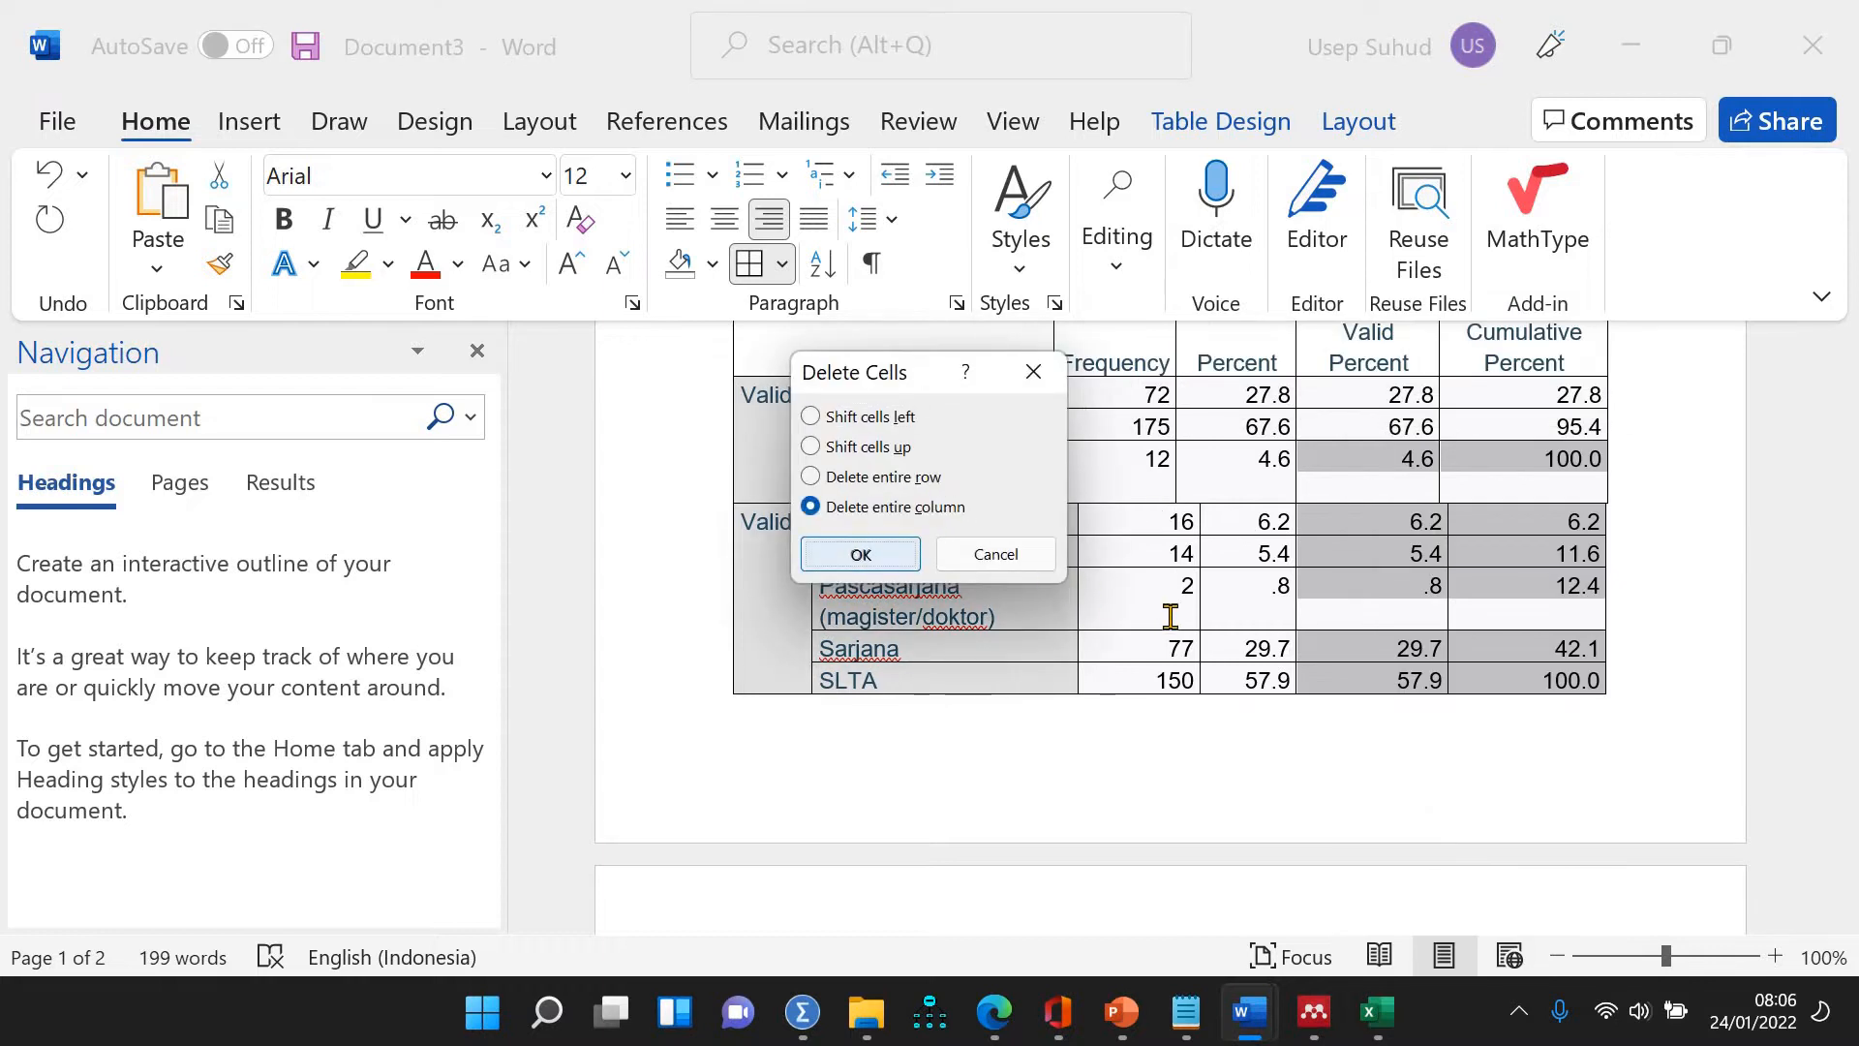
left_click(896, 552)
scroll(1170, 616, "down", 5)
scroll(1170, 616, "up", 5)
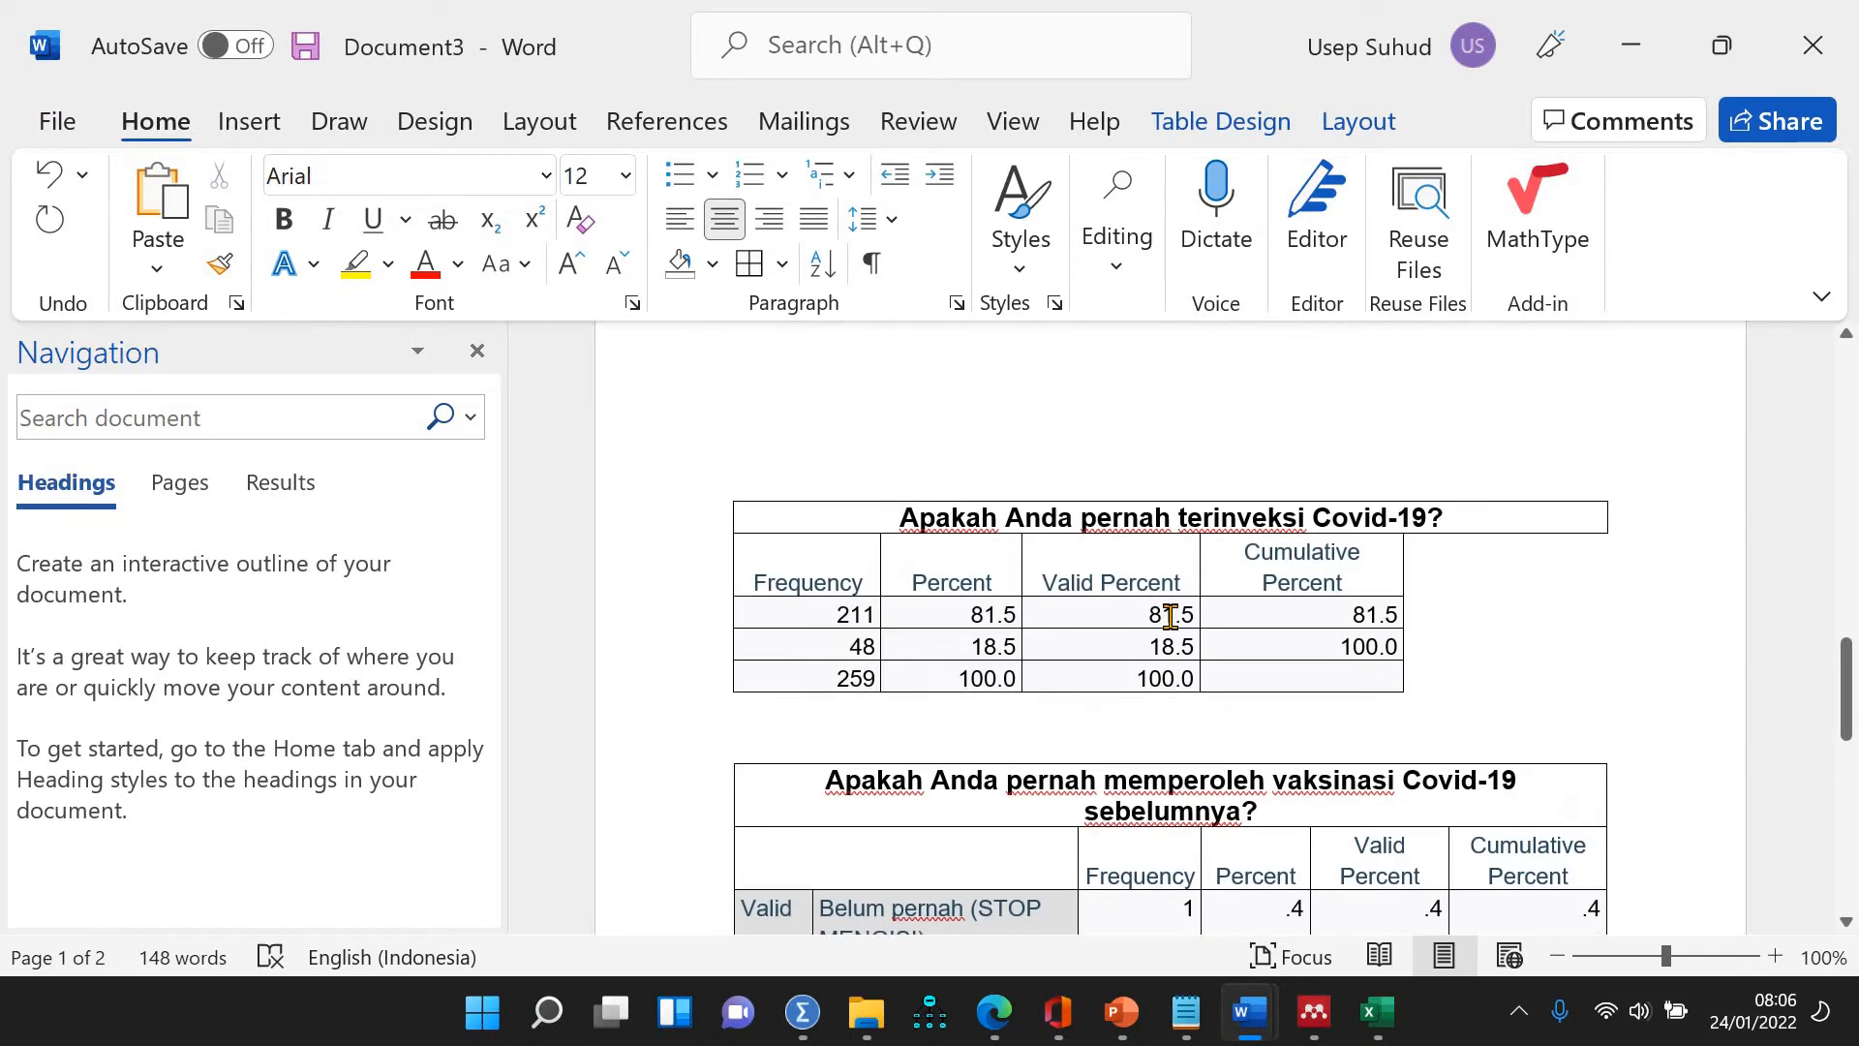
AutoFit the combined table, reduced to Frequency and Percent, to the window width
scroll(1169, 617, "up", 15)
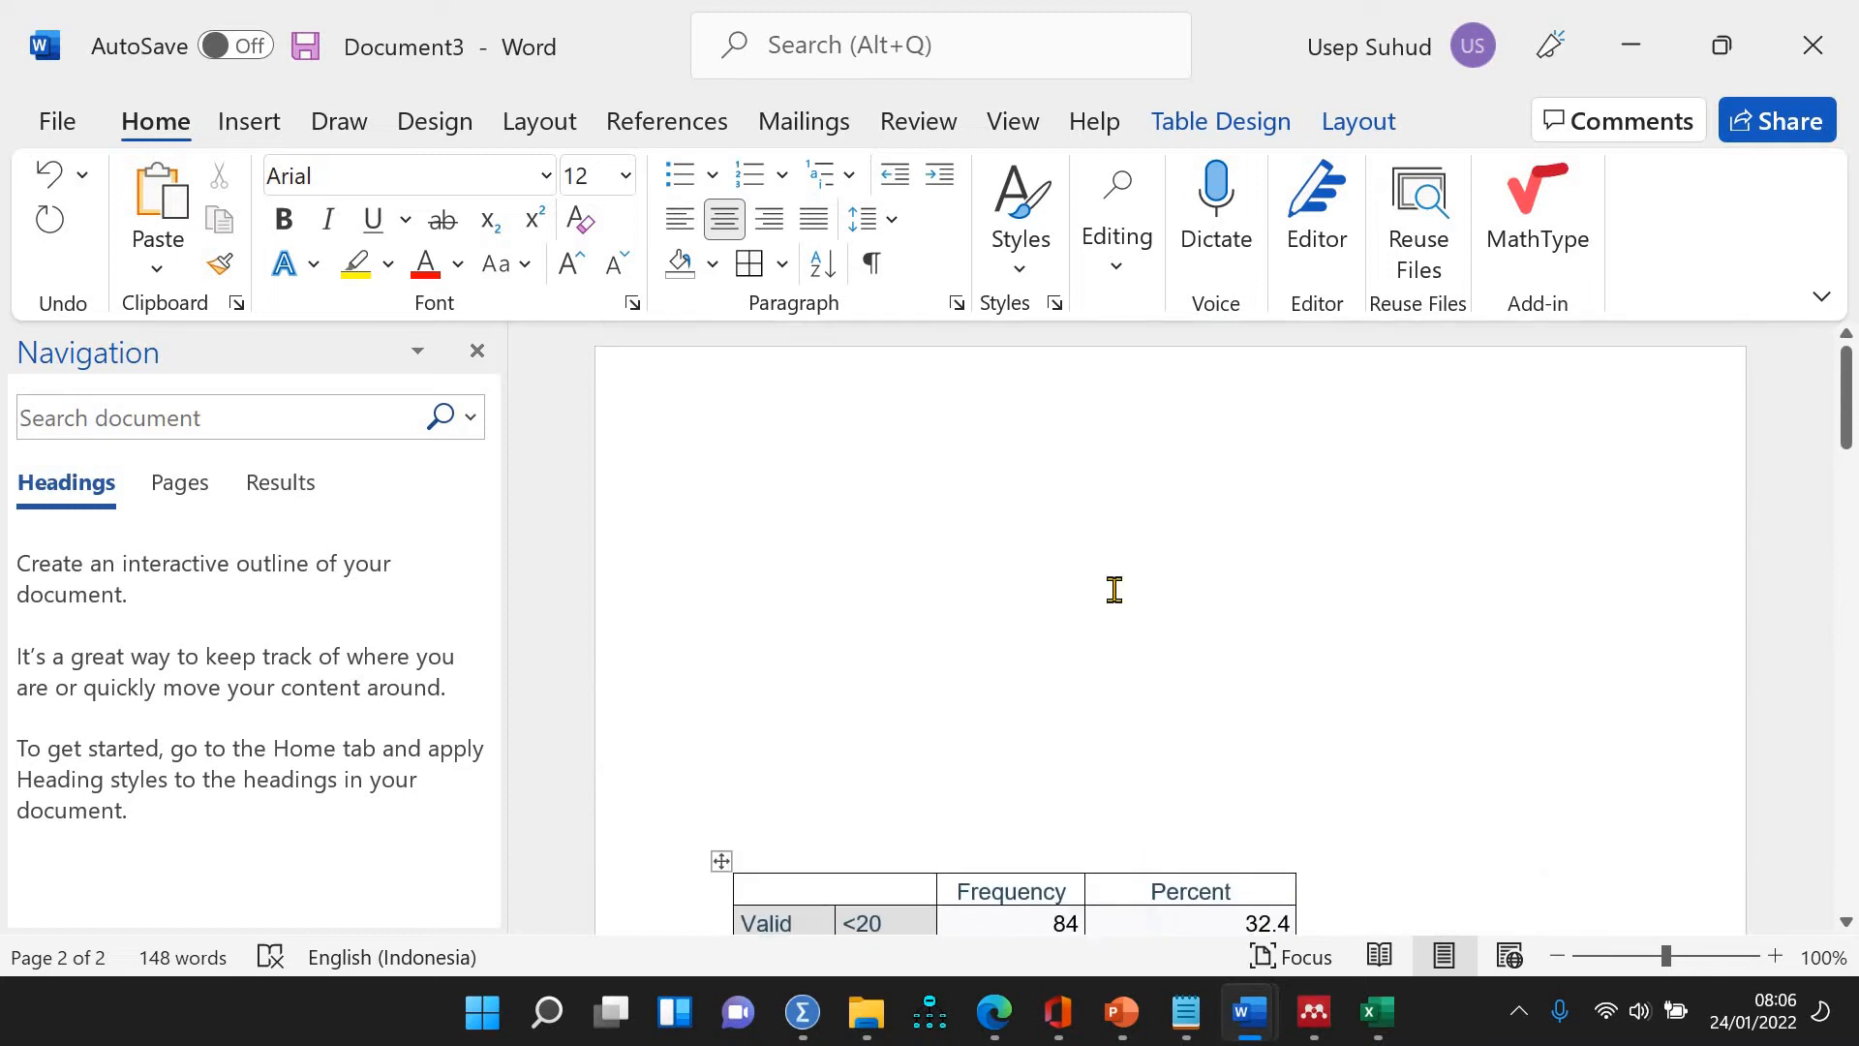
scroll(1113, 586, "down", 4)
scroll(804, 802, "up", 4)
right_click(721, 862)
mouse_move(975, 652)
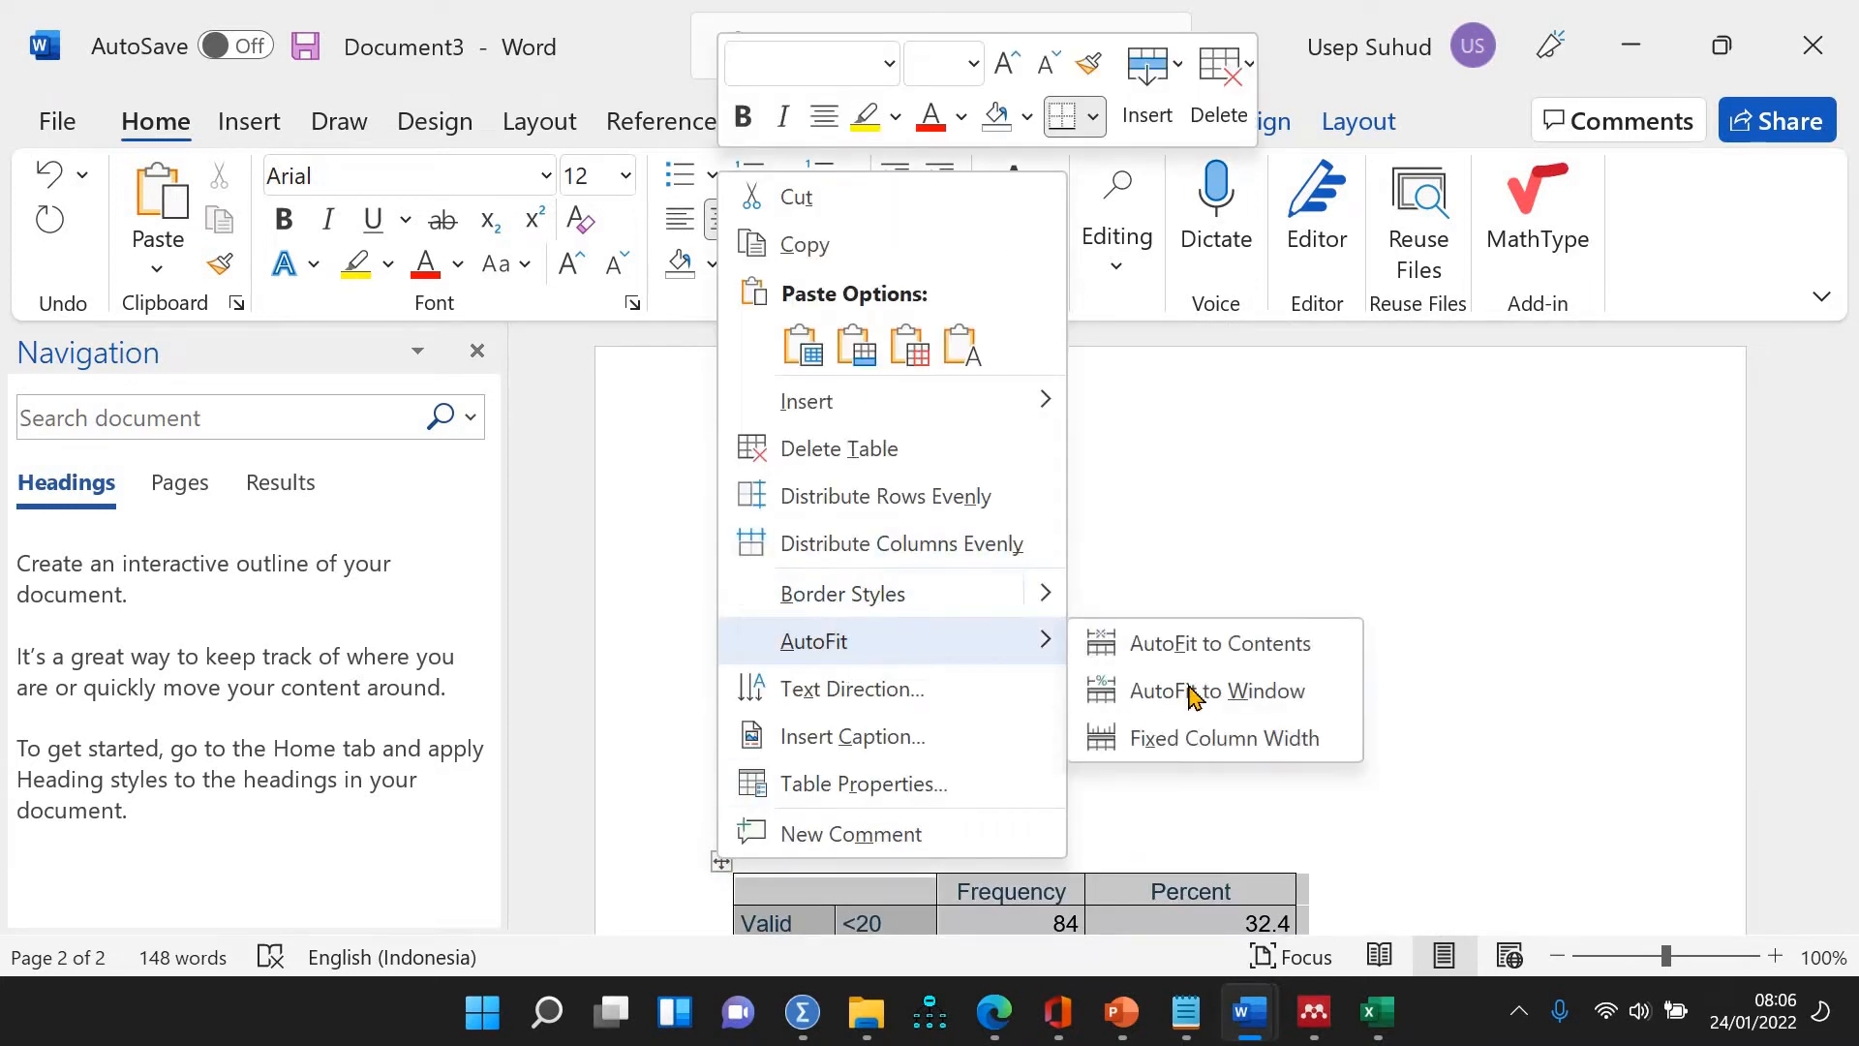
left_click(1192, 693)
Align the border between Frequency and Percent across the age, marital status and employment sections, widening the Frequency columns
scroll(1228, 750, "down", 6)
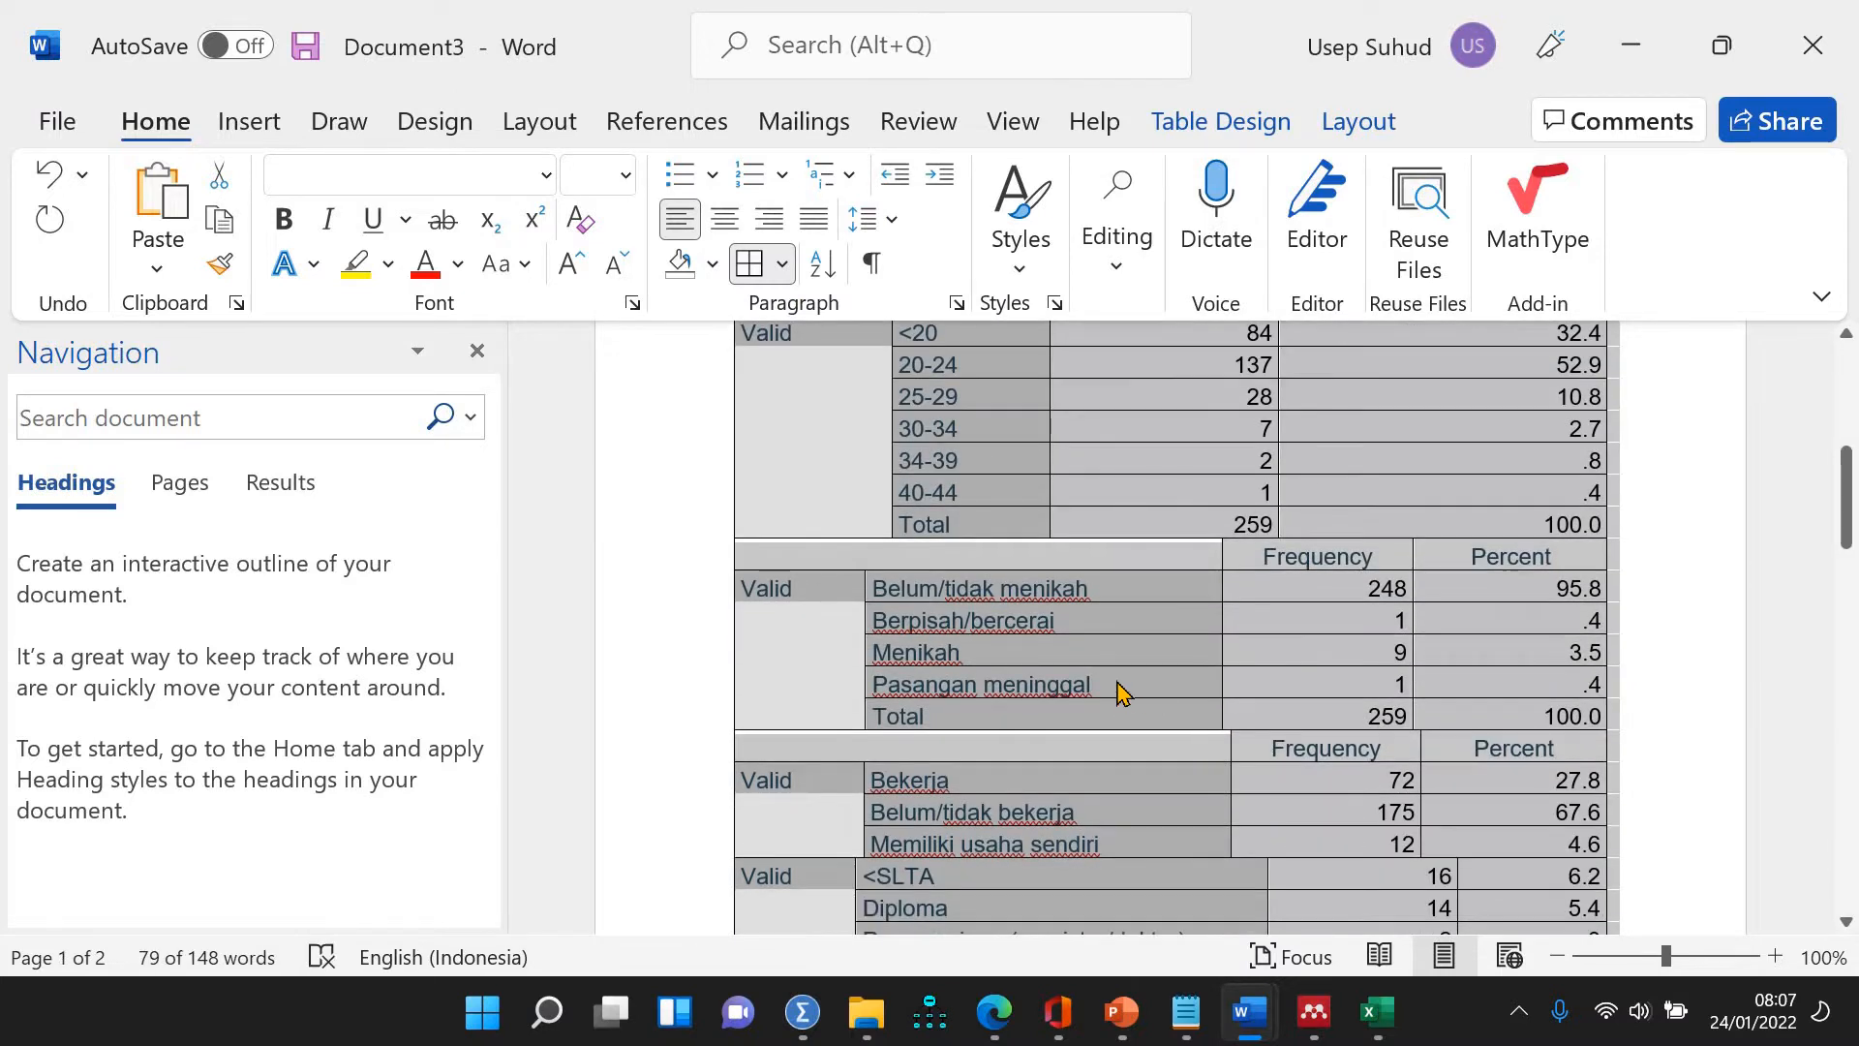
left_click(1091, 683)
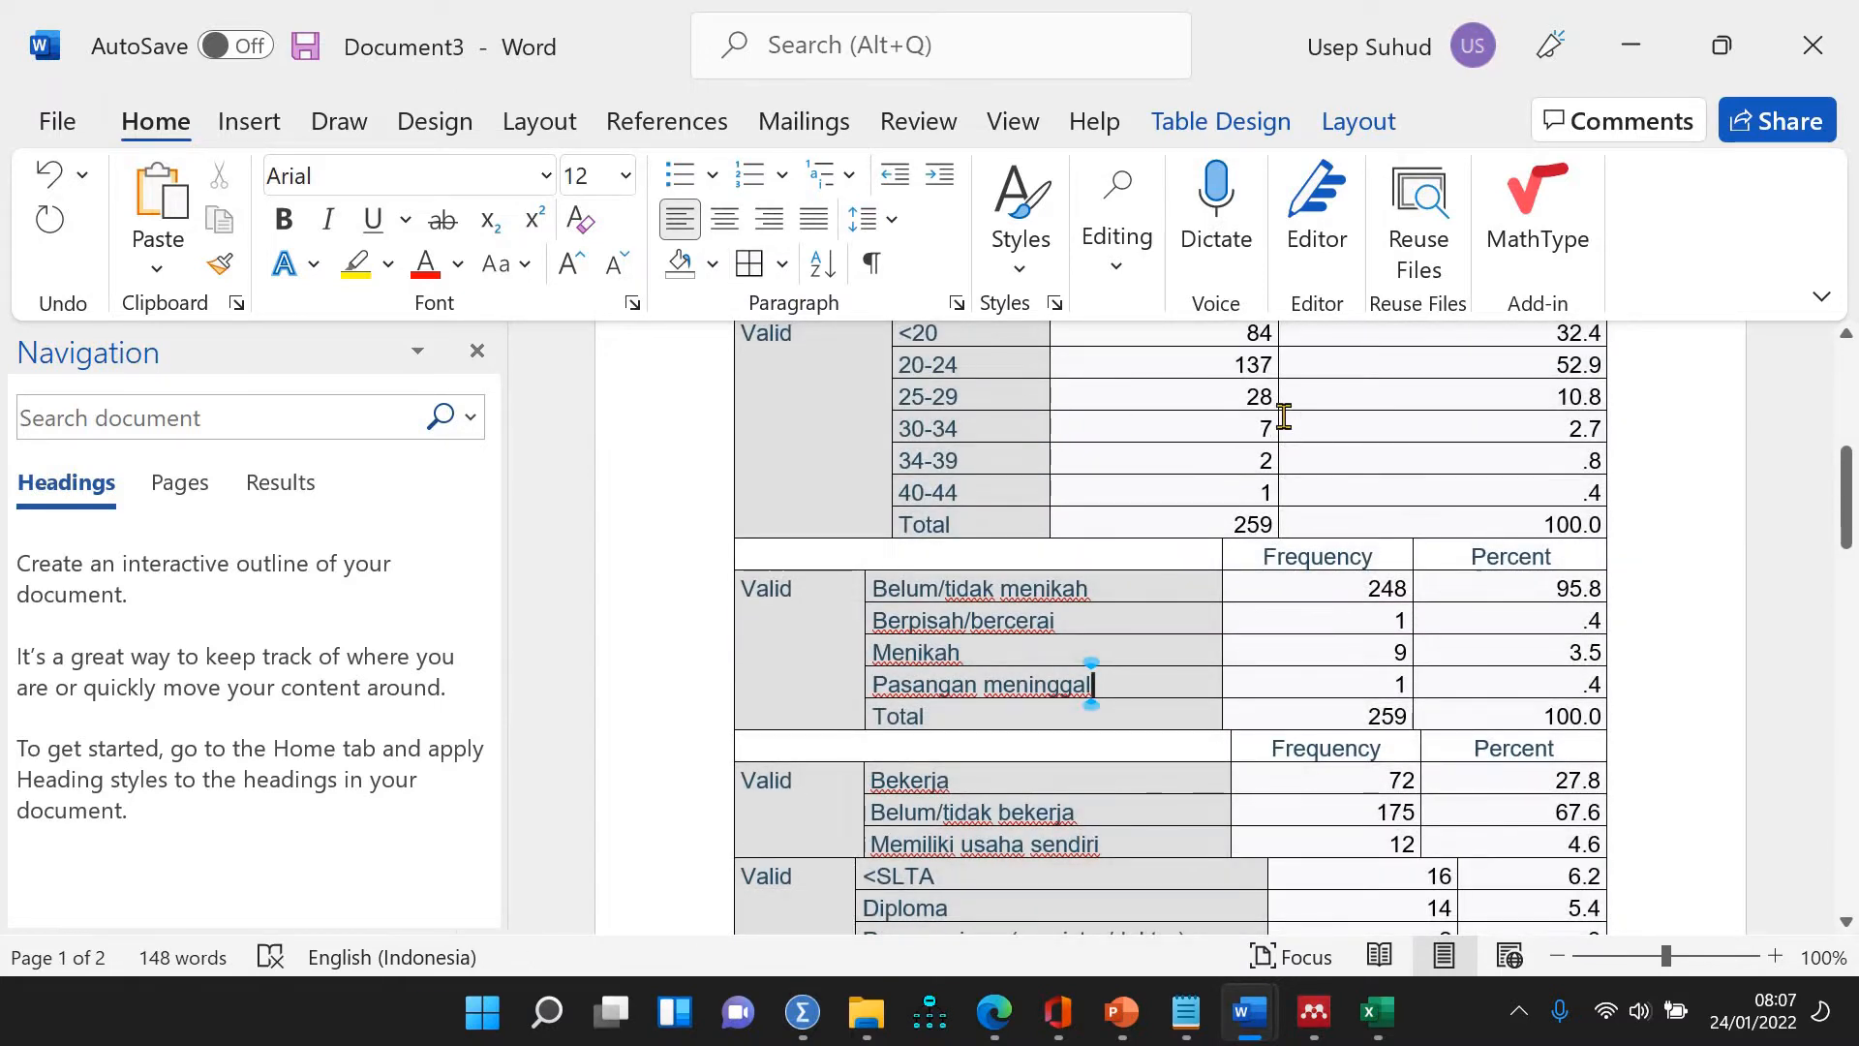
left_click_drag(1428, 417, 1433, 418)
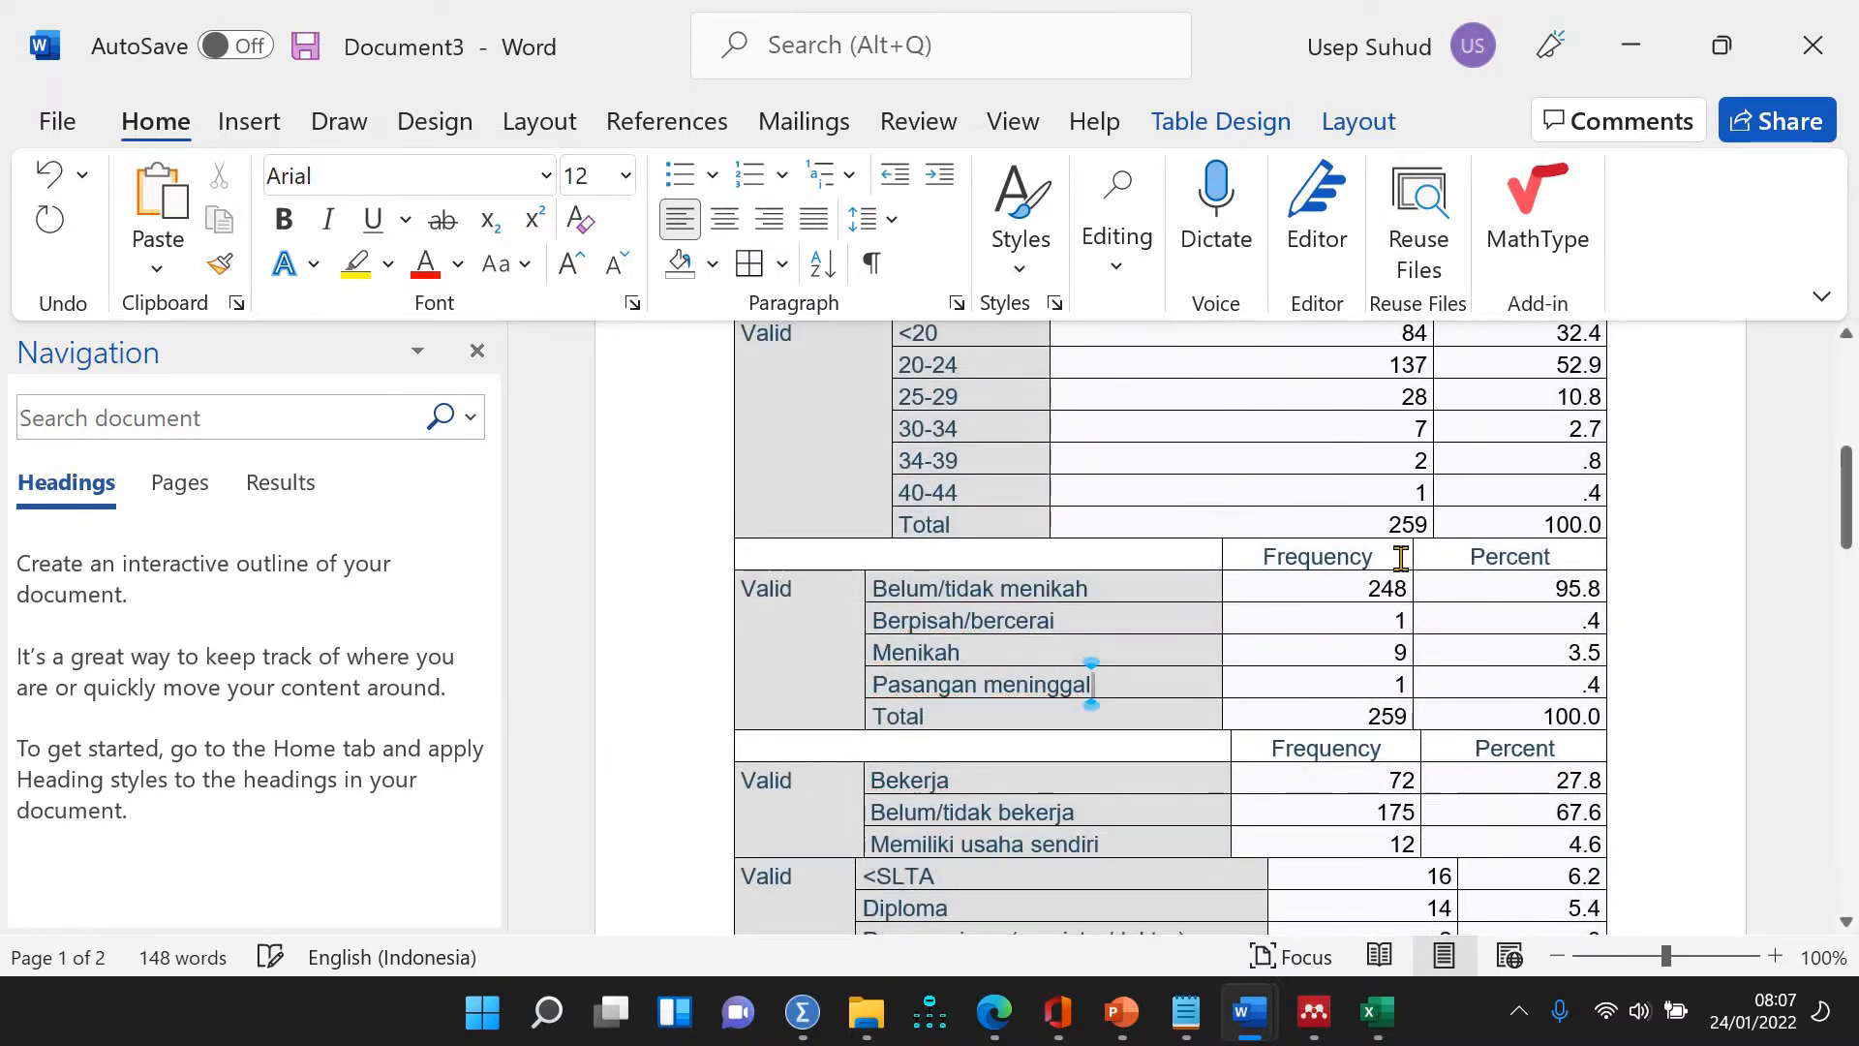
left_click_drag(1425, 570, 1435, 571)
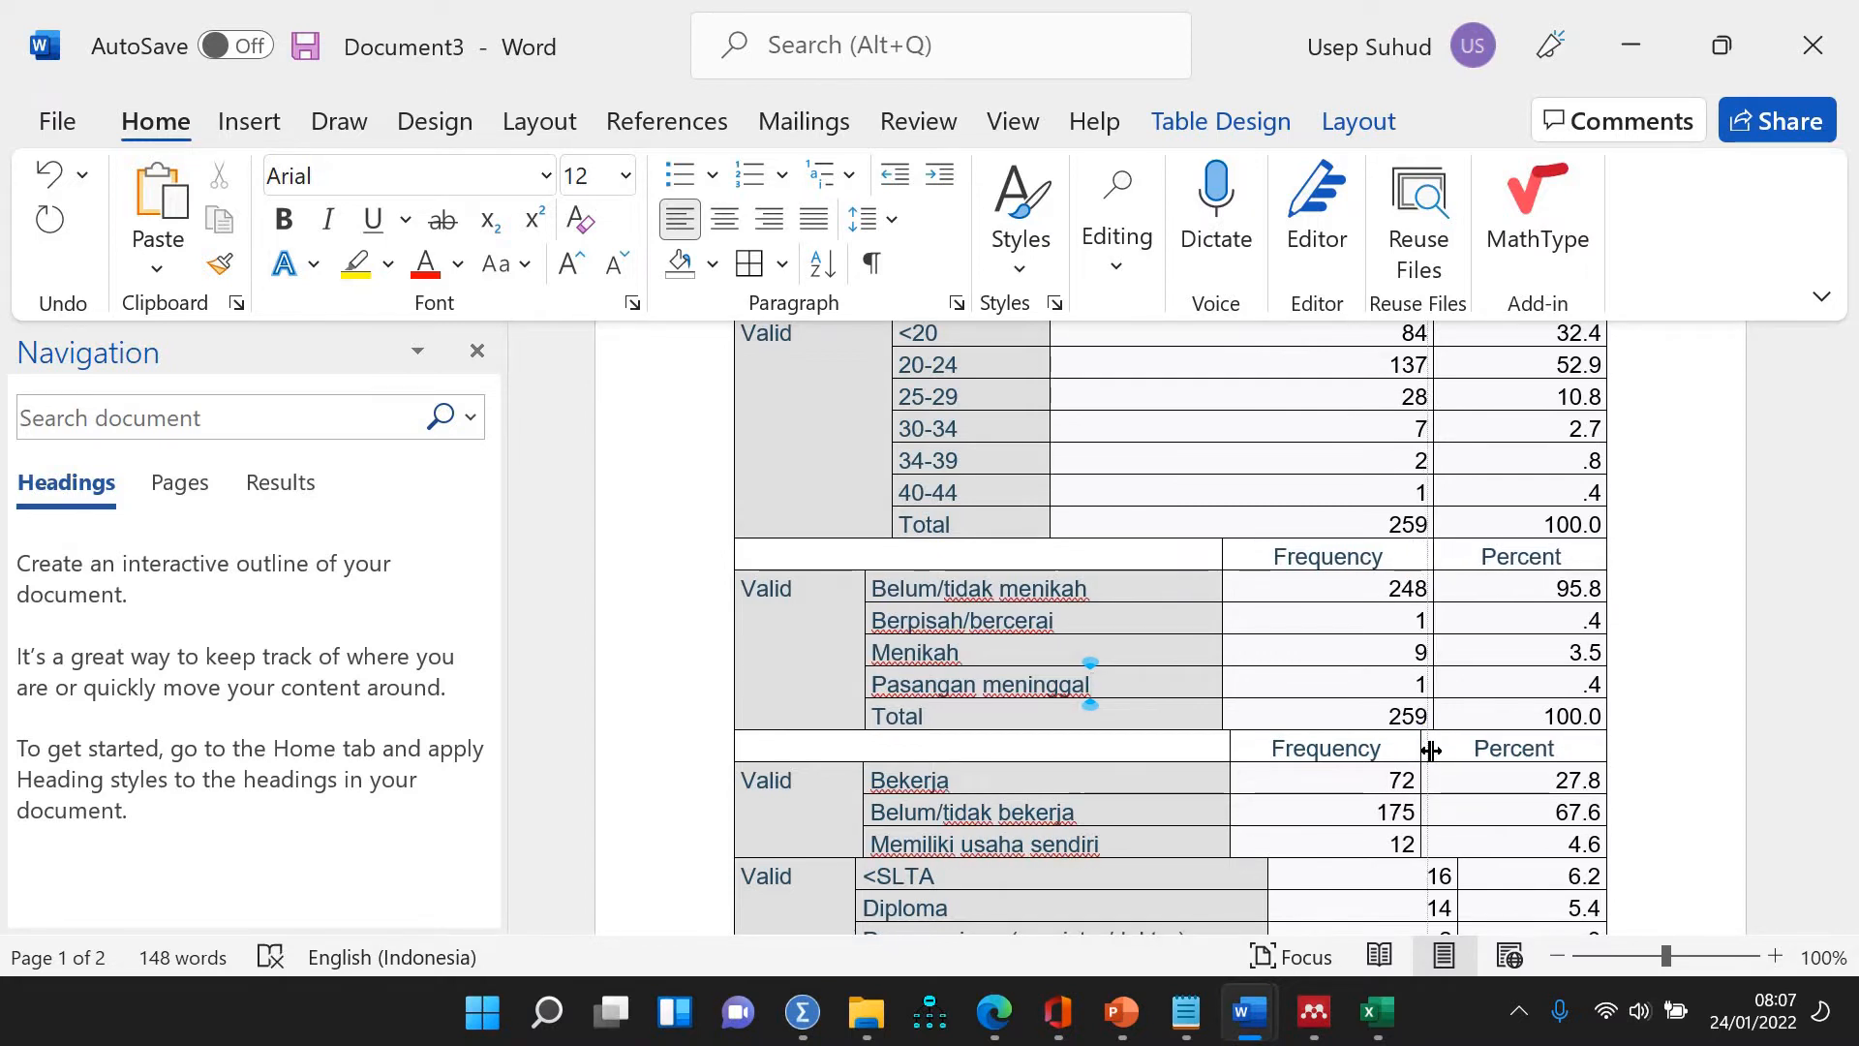
left_click_drag(1428, 749, 1434, 750)
scroll(1479, 408, "down", 6)
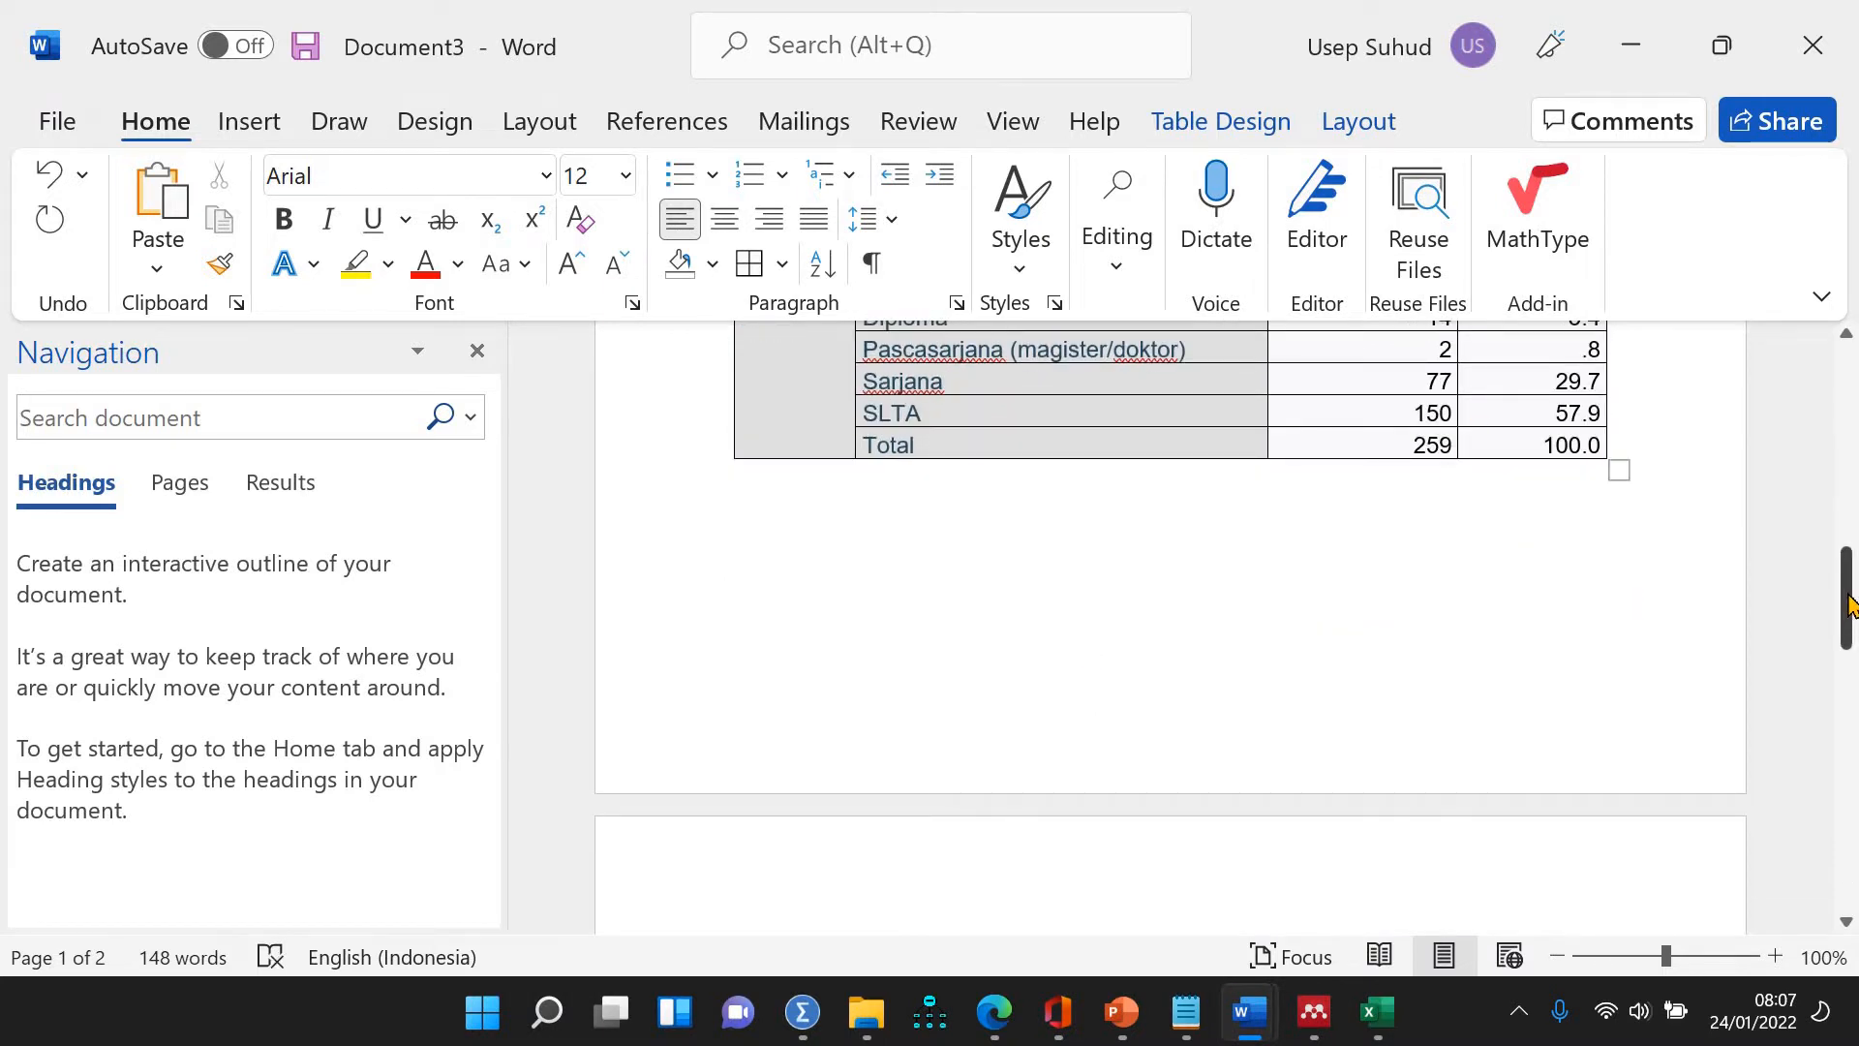
Align the left and right borders of the Frequency column so they run straight through all sections of the combined table
left_click_drag(1850, 605, 1847, 566)
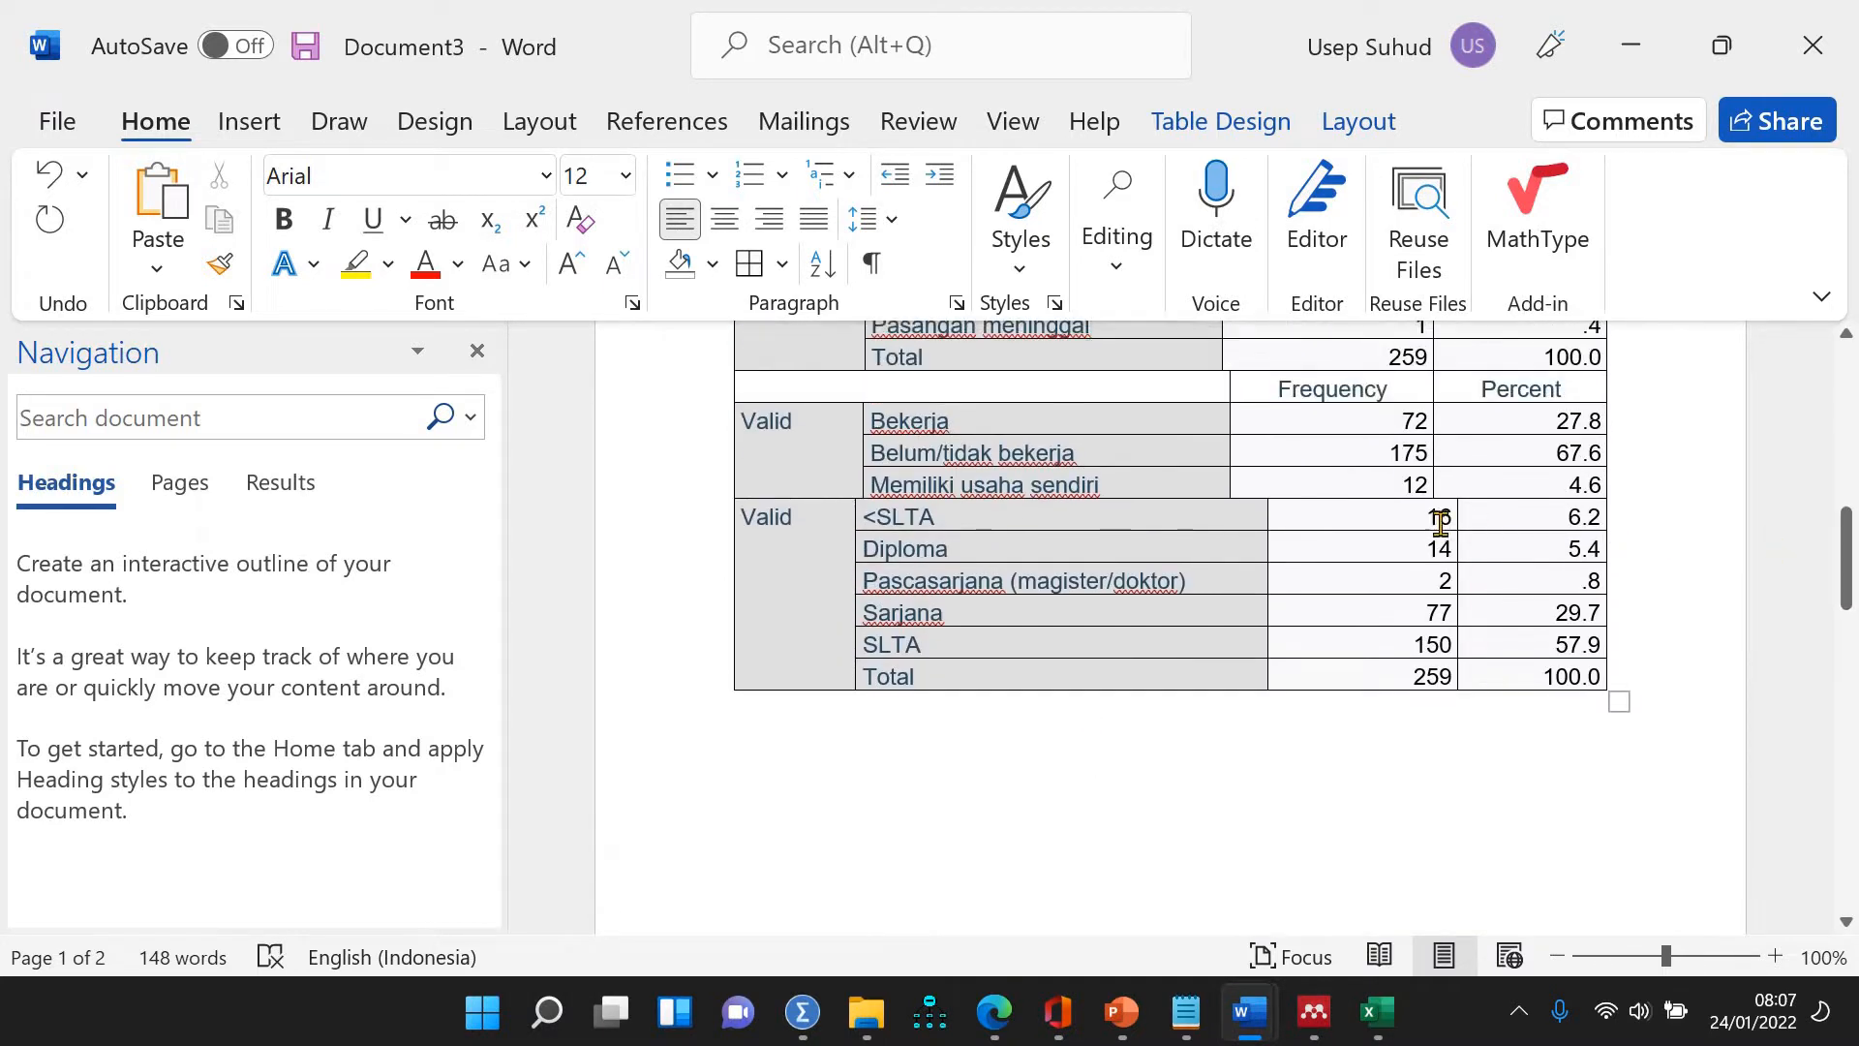
left_click_drag(1457, 523, 1433, 528)
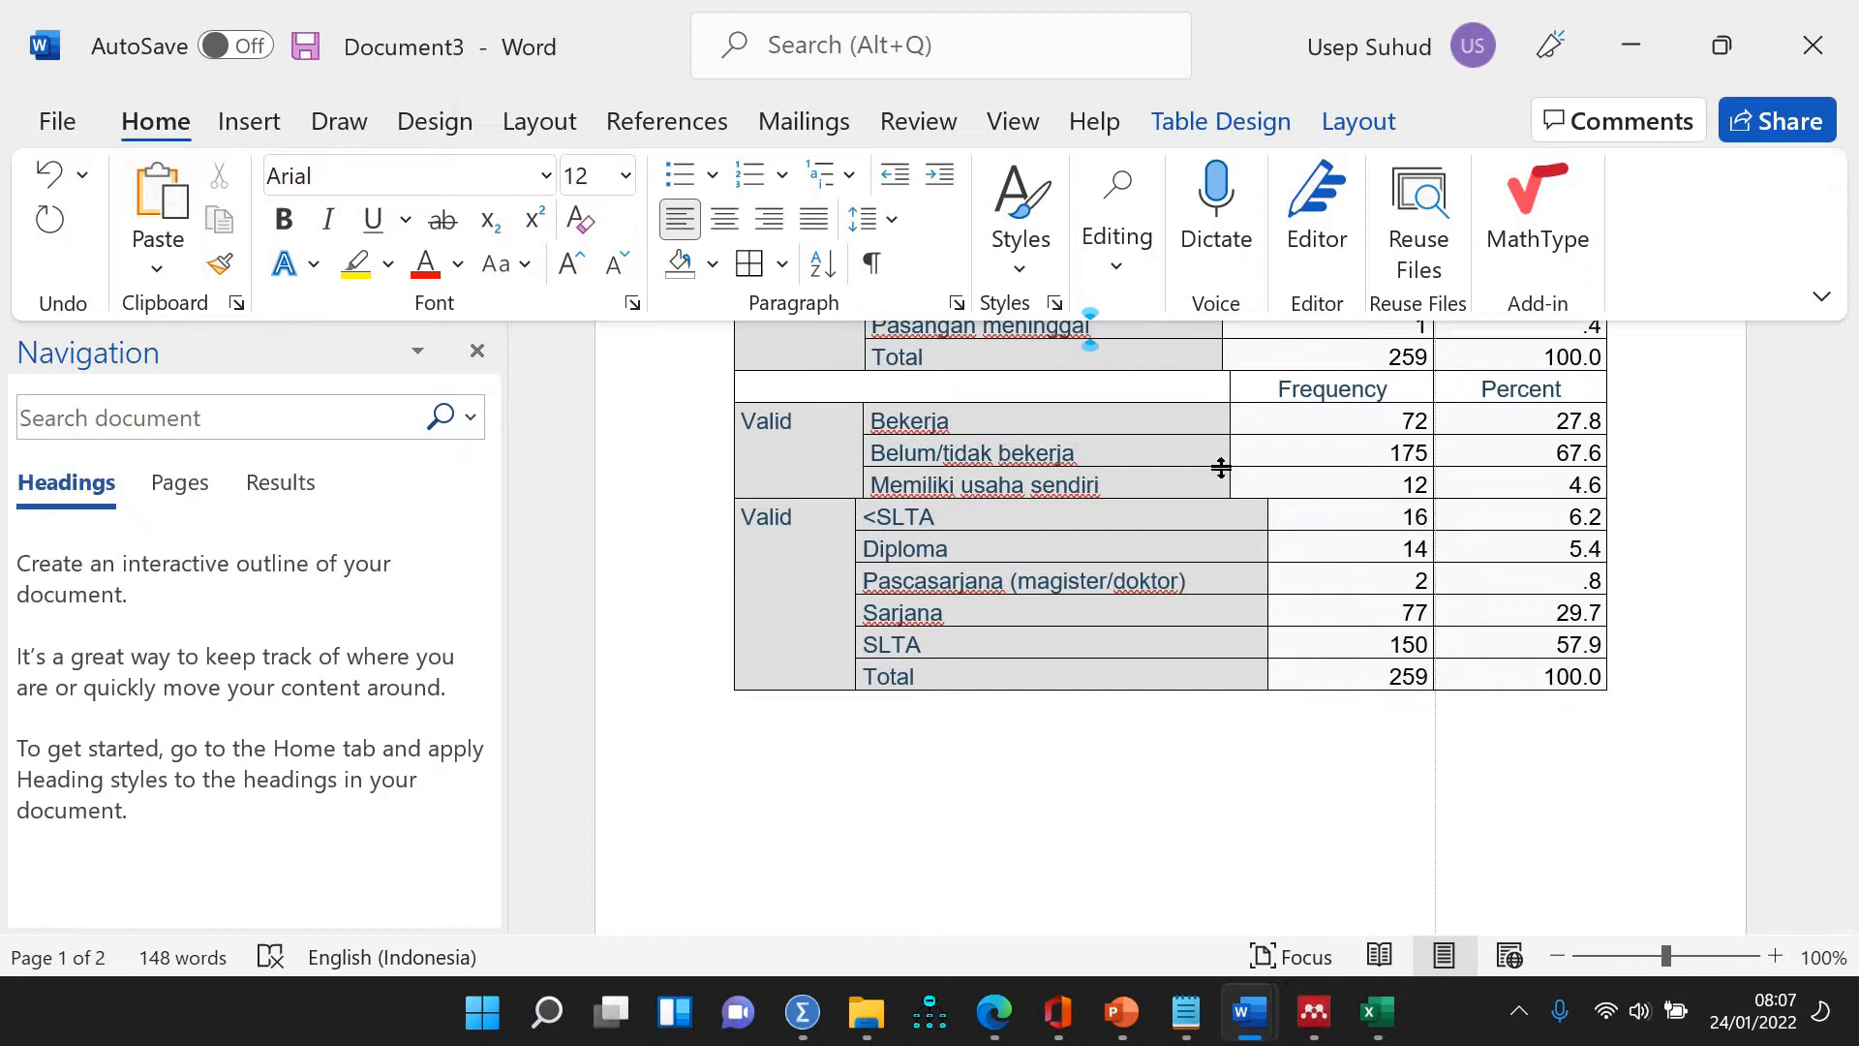
left_click_drag(1233, 459, 1268, 463)
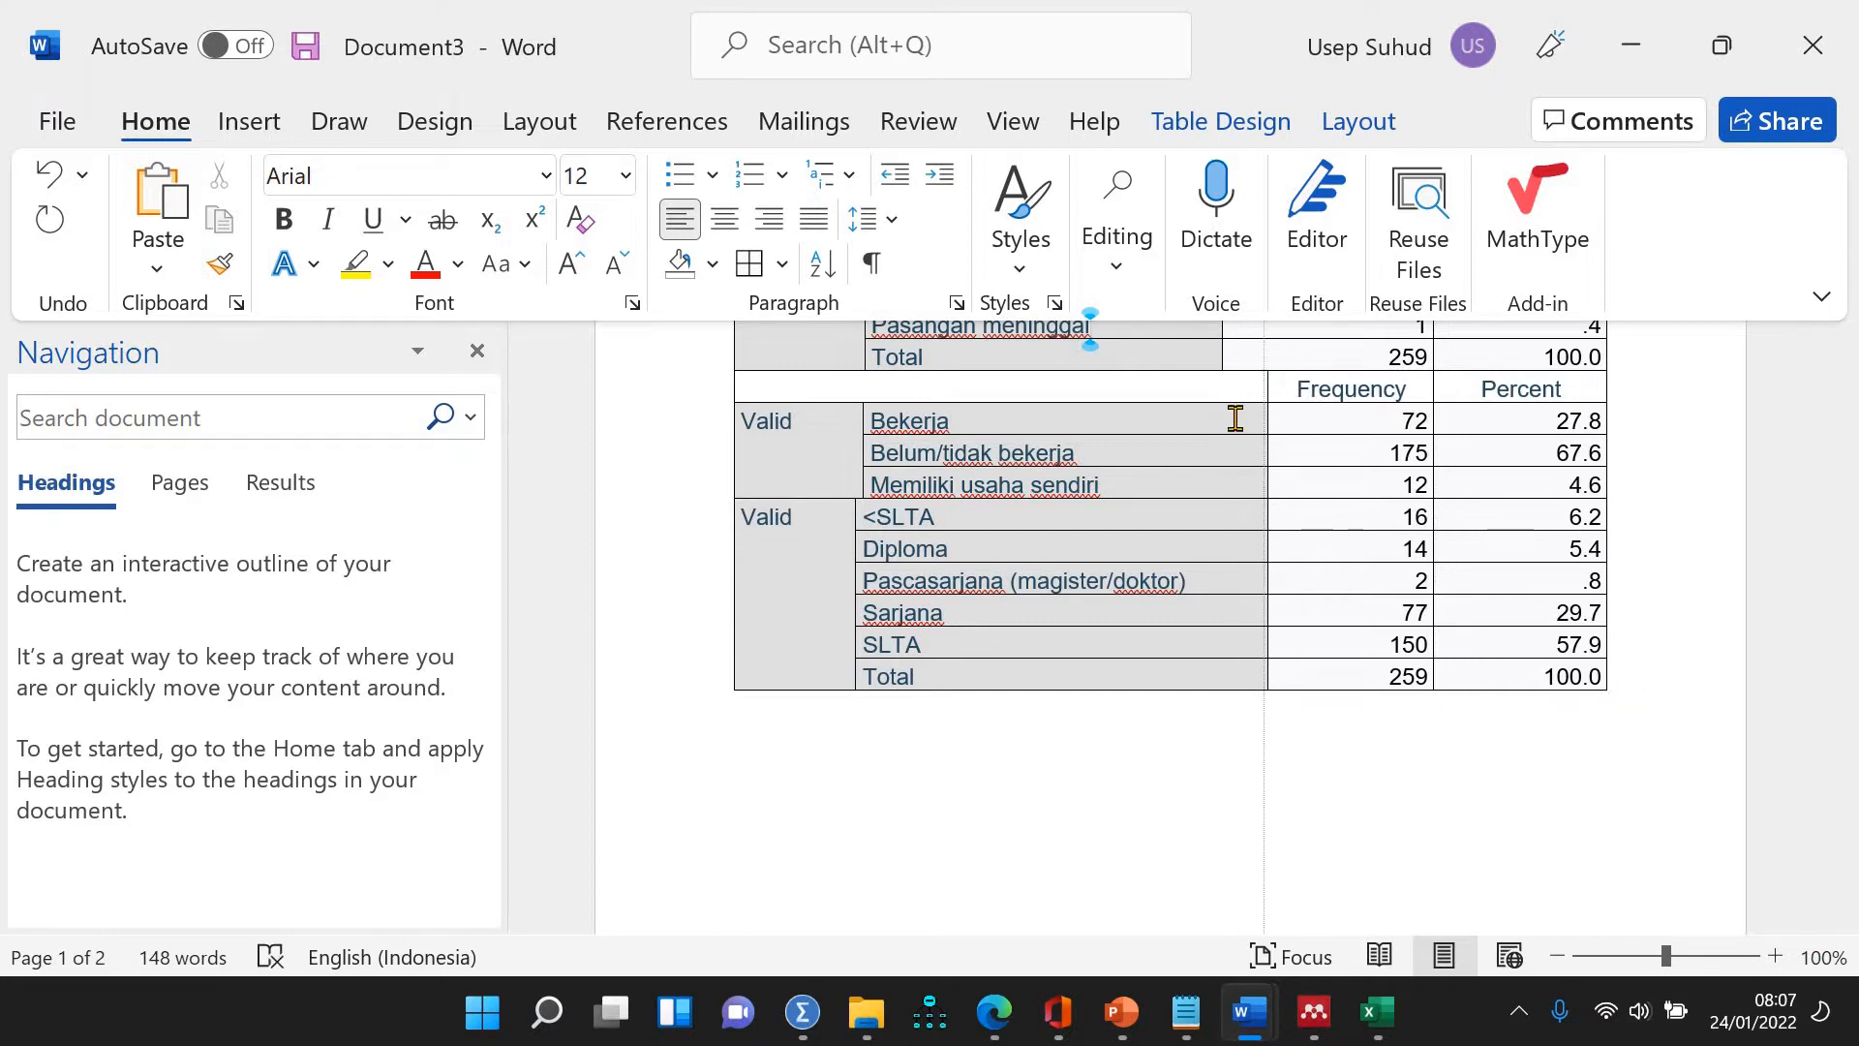
left_click_drag(1264, 345, 1268, 346)
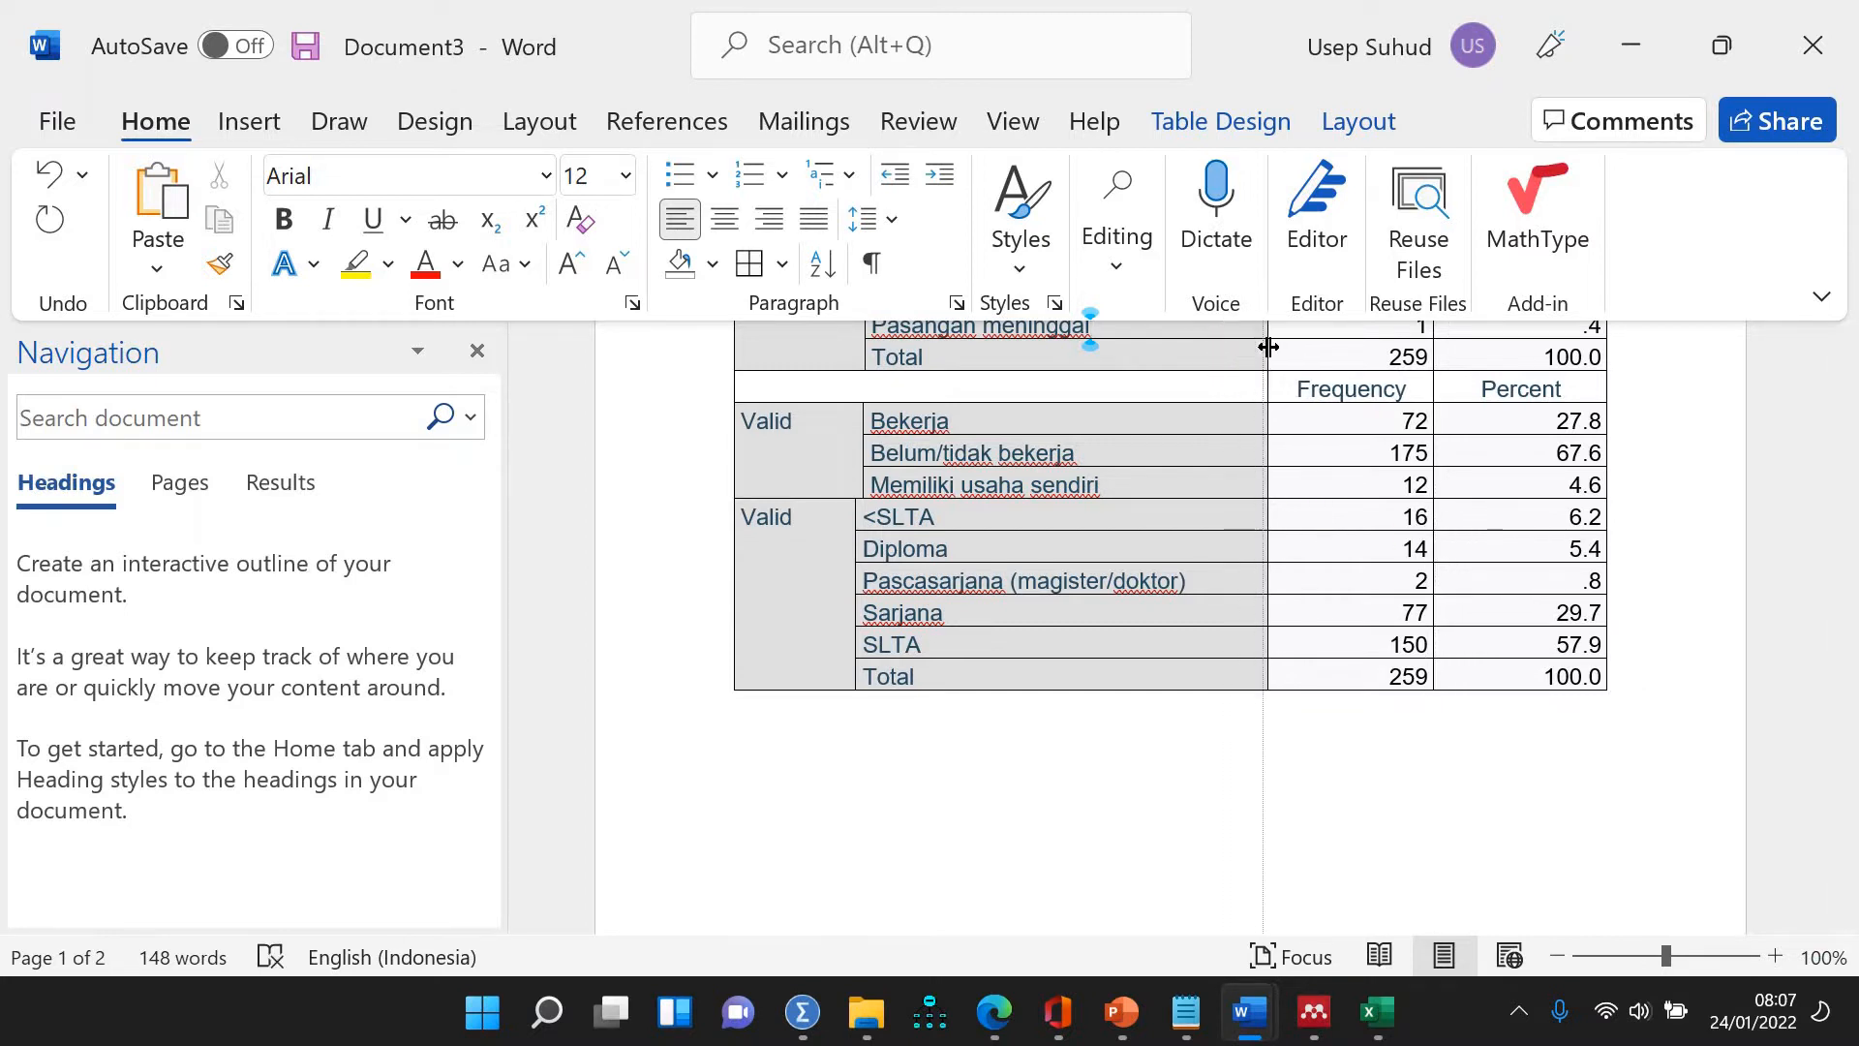
scroll(1216, 610, "up", 5)
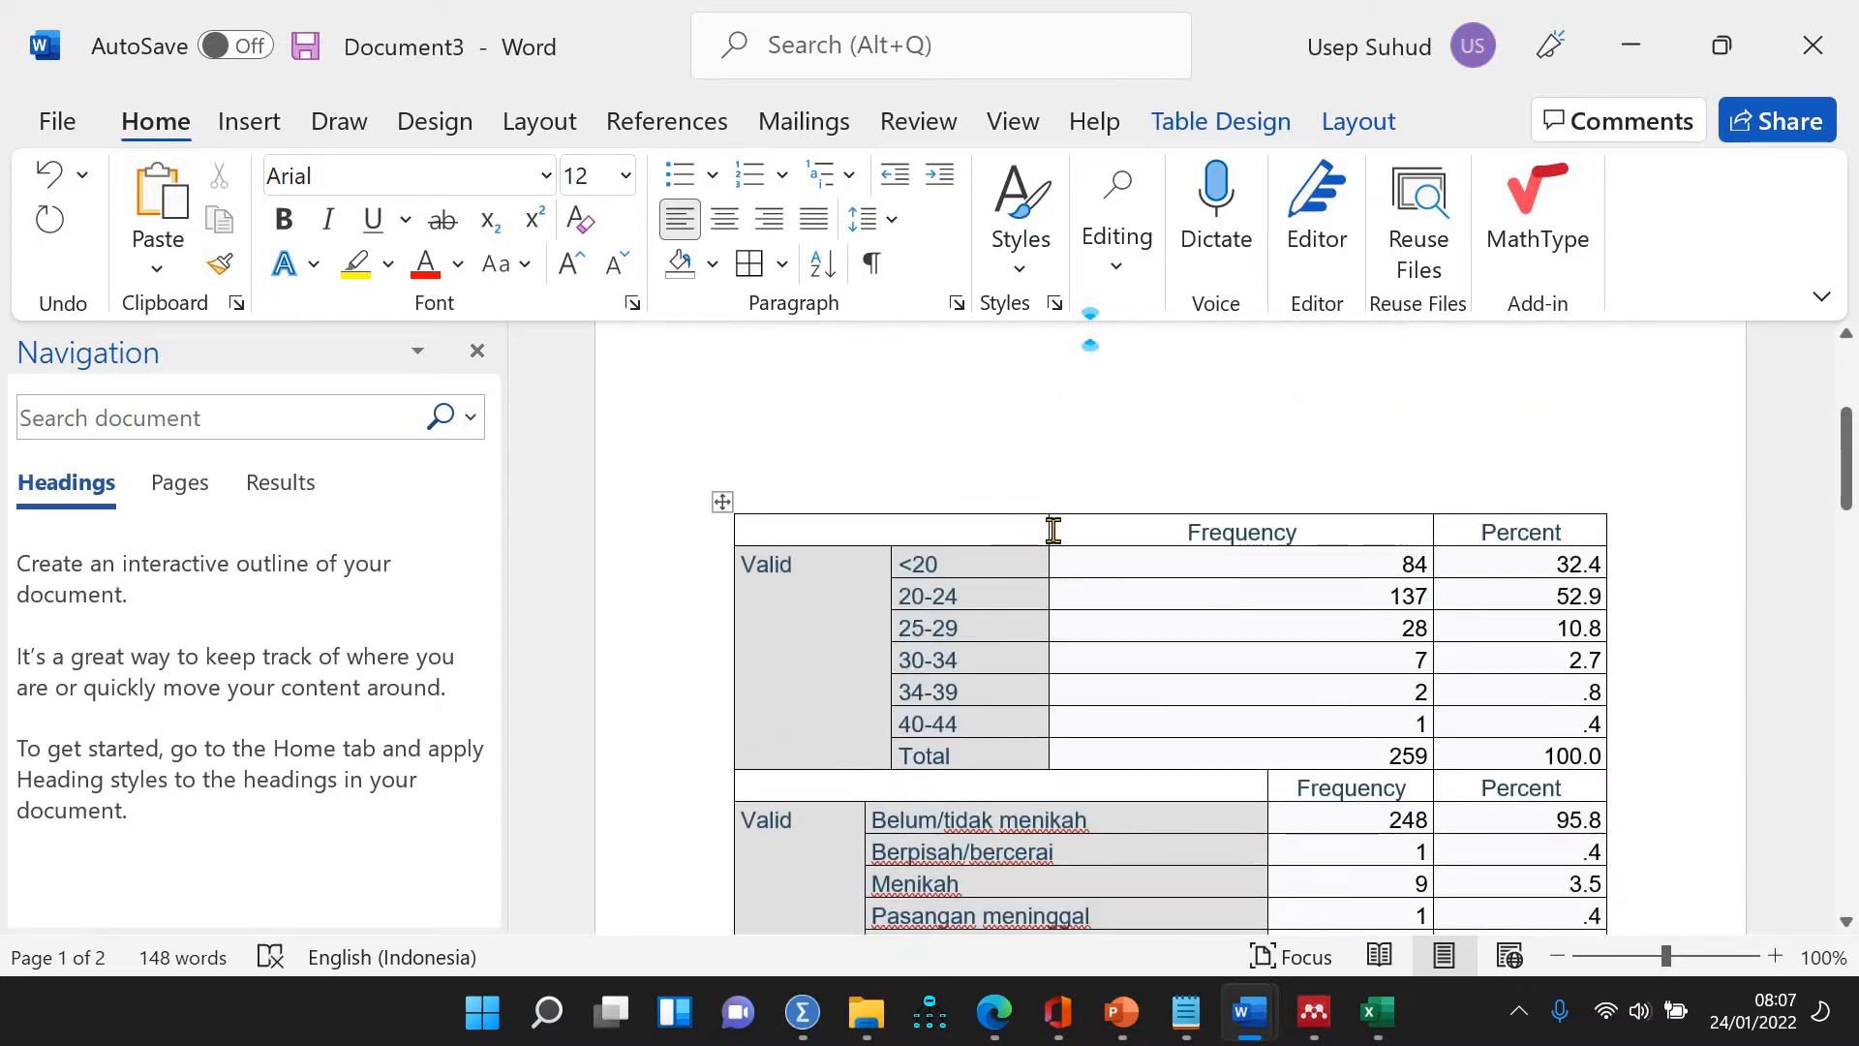
left_click_drag(1048, 531, 1267, 573)
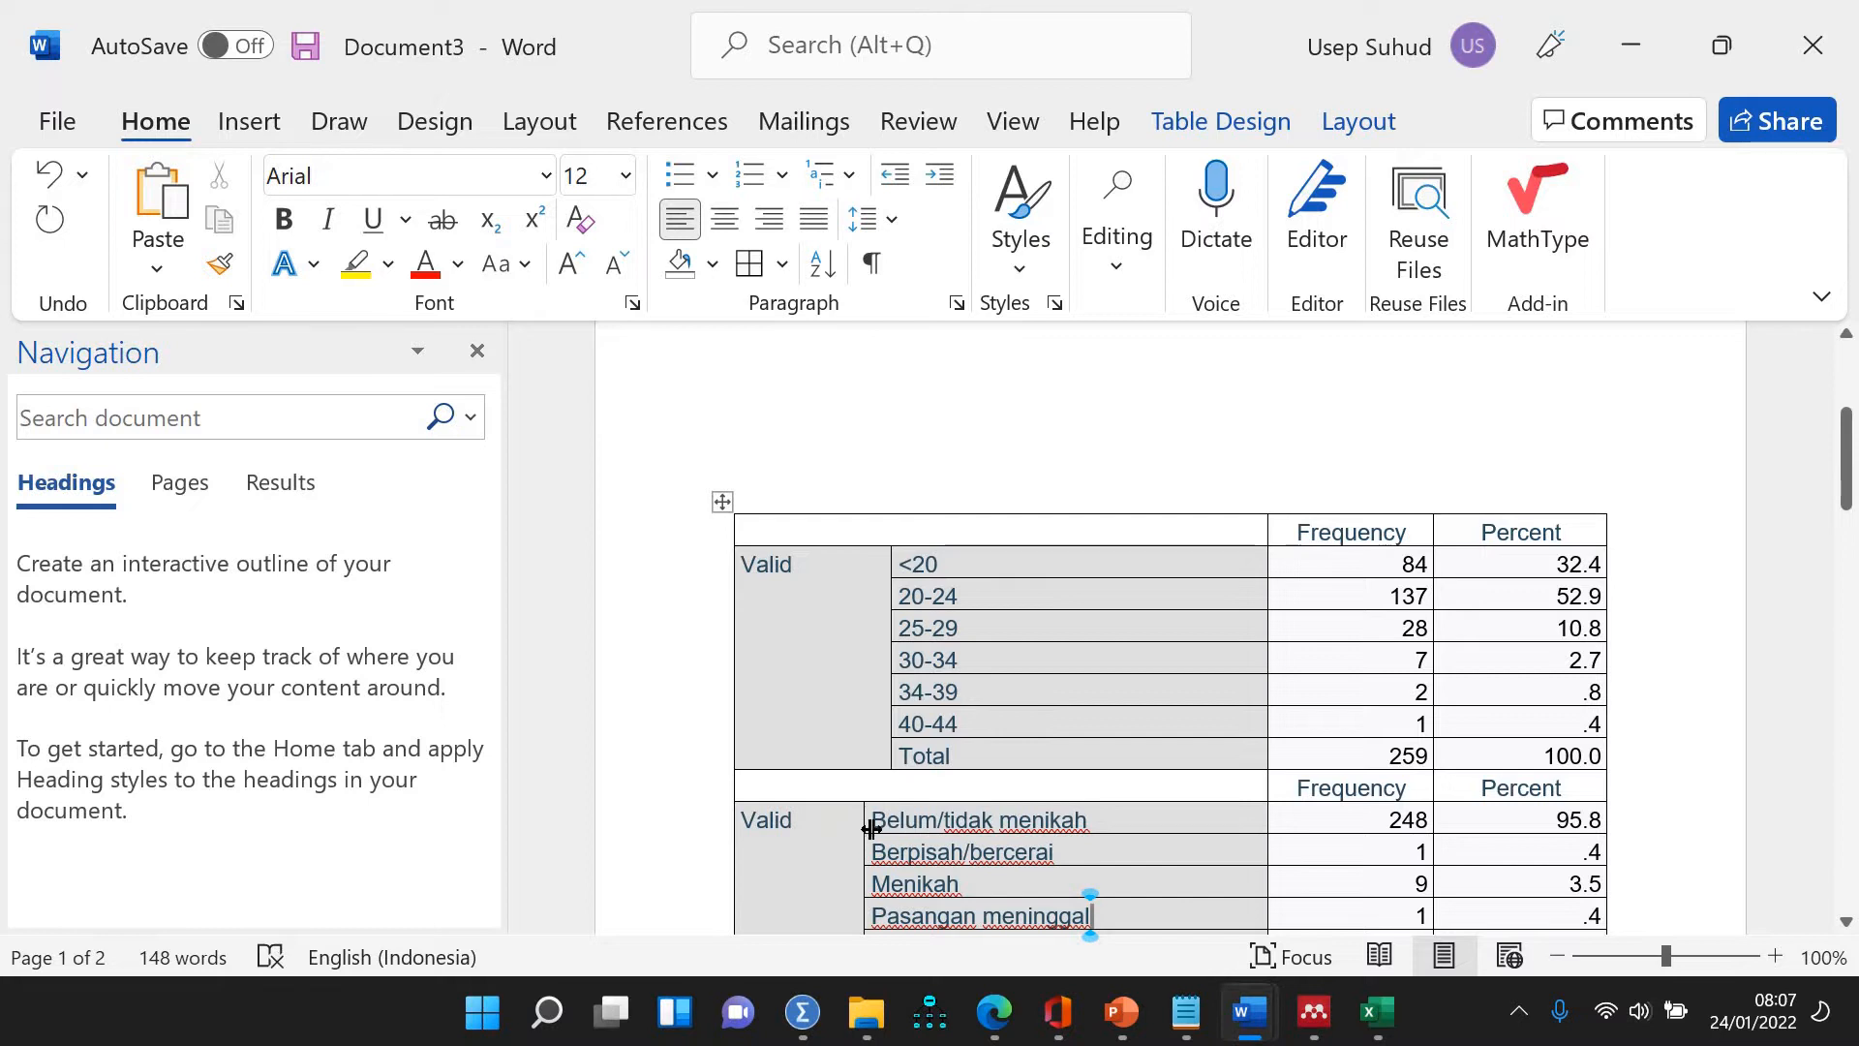
Widen the Valid column and align its border with the category labels across the age, marital status, employment and education sections
left_click_drag(871, 828, 884, 826)
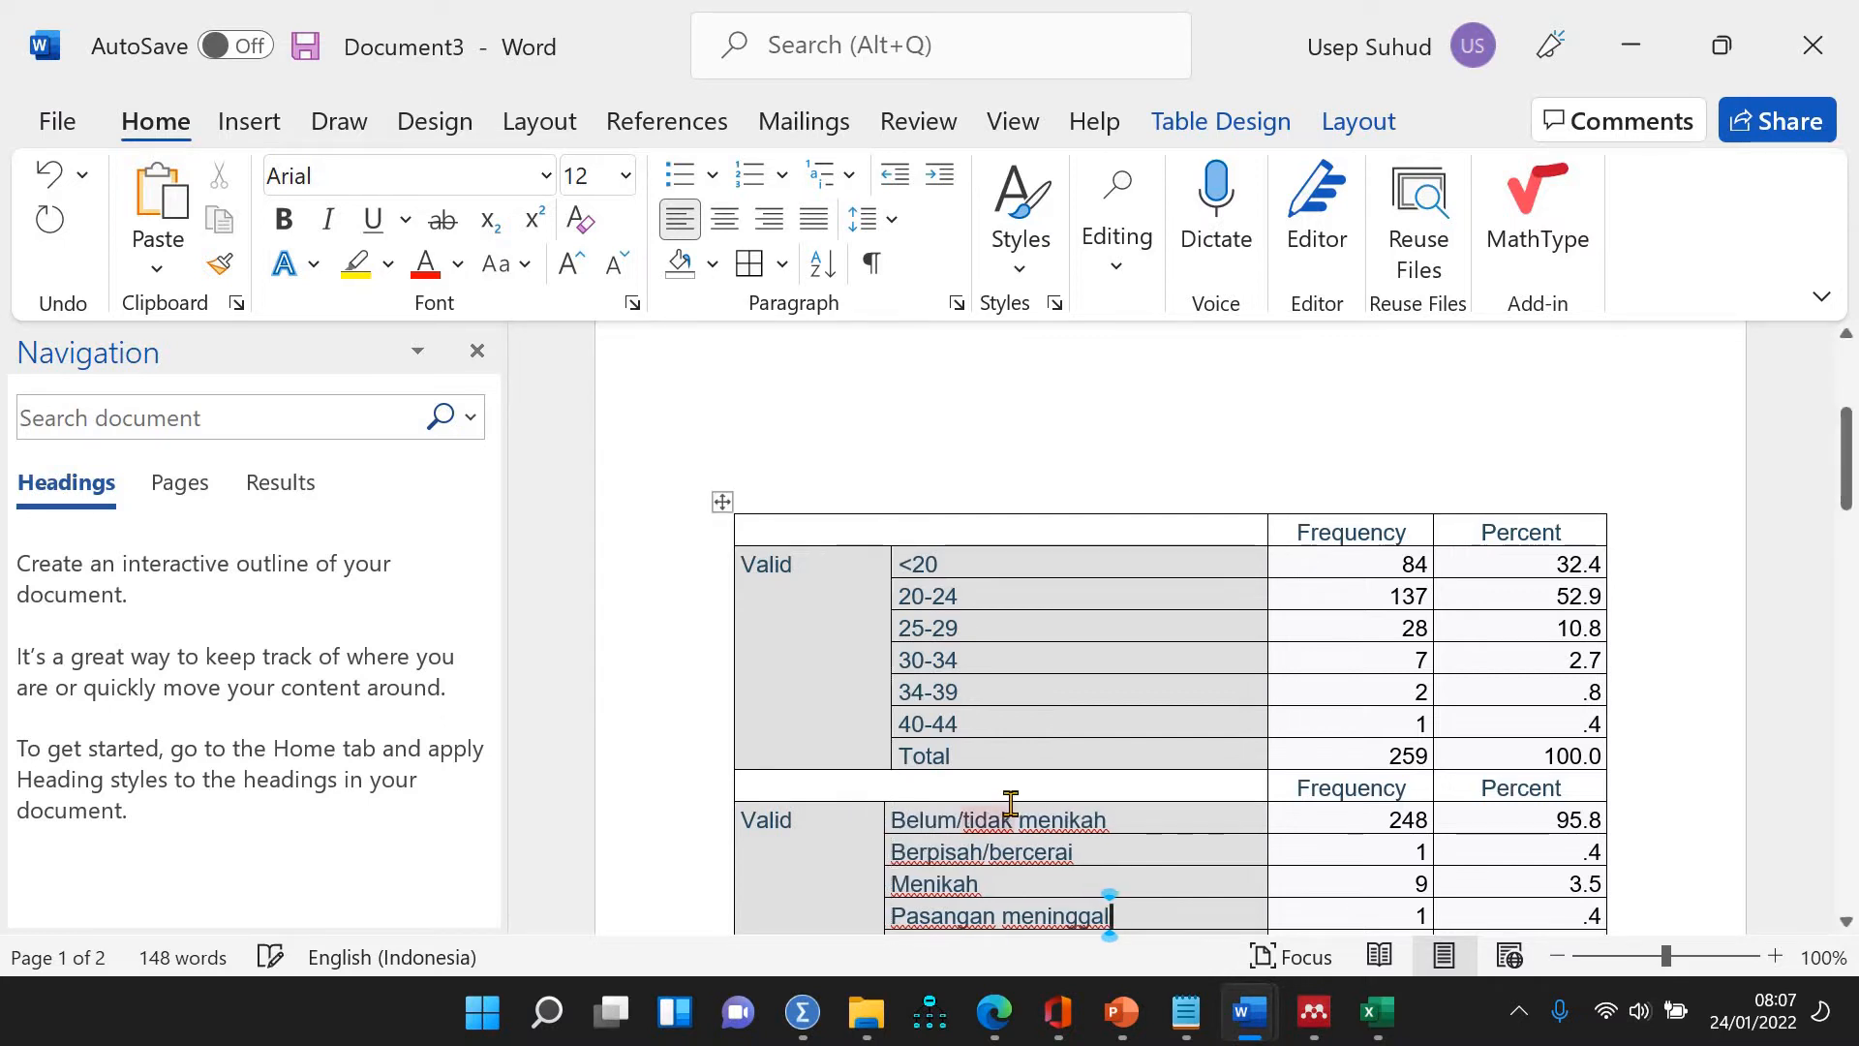
scroll(997, 784, "down", 5)
scroll(900, 631, "up", 5)
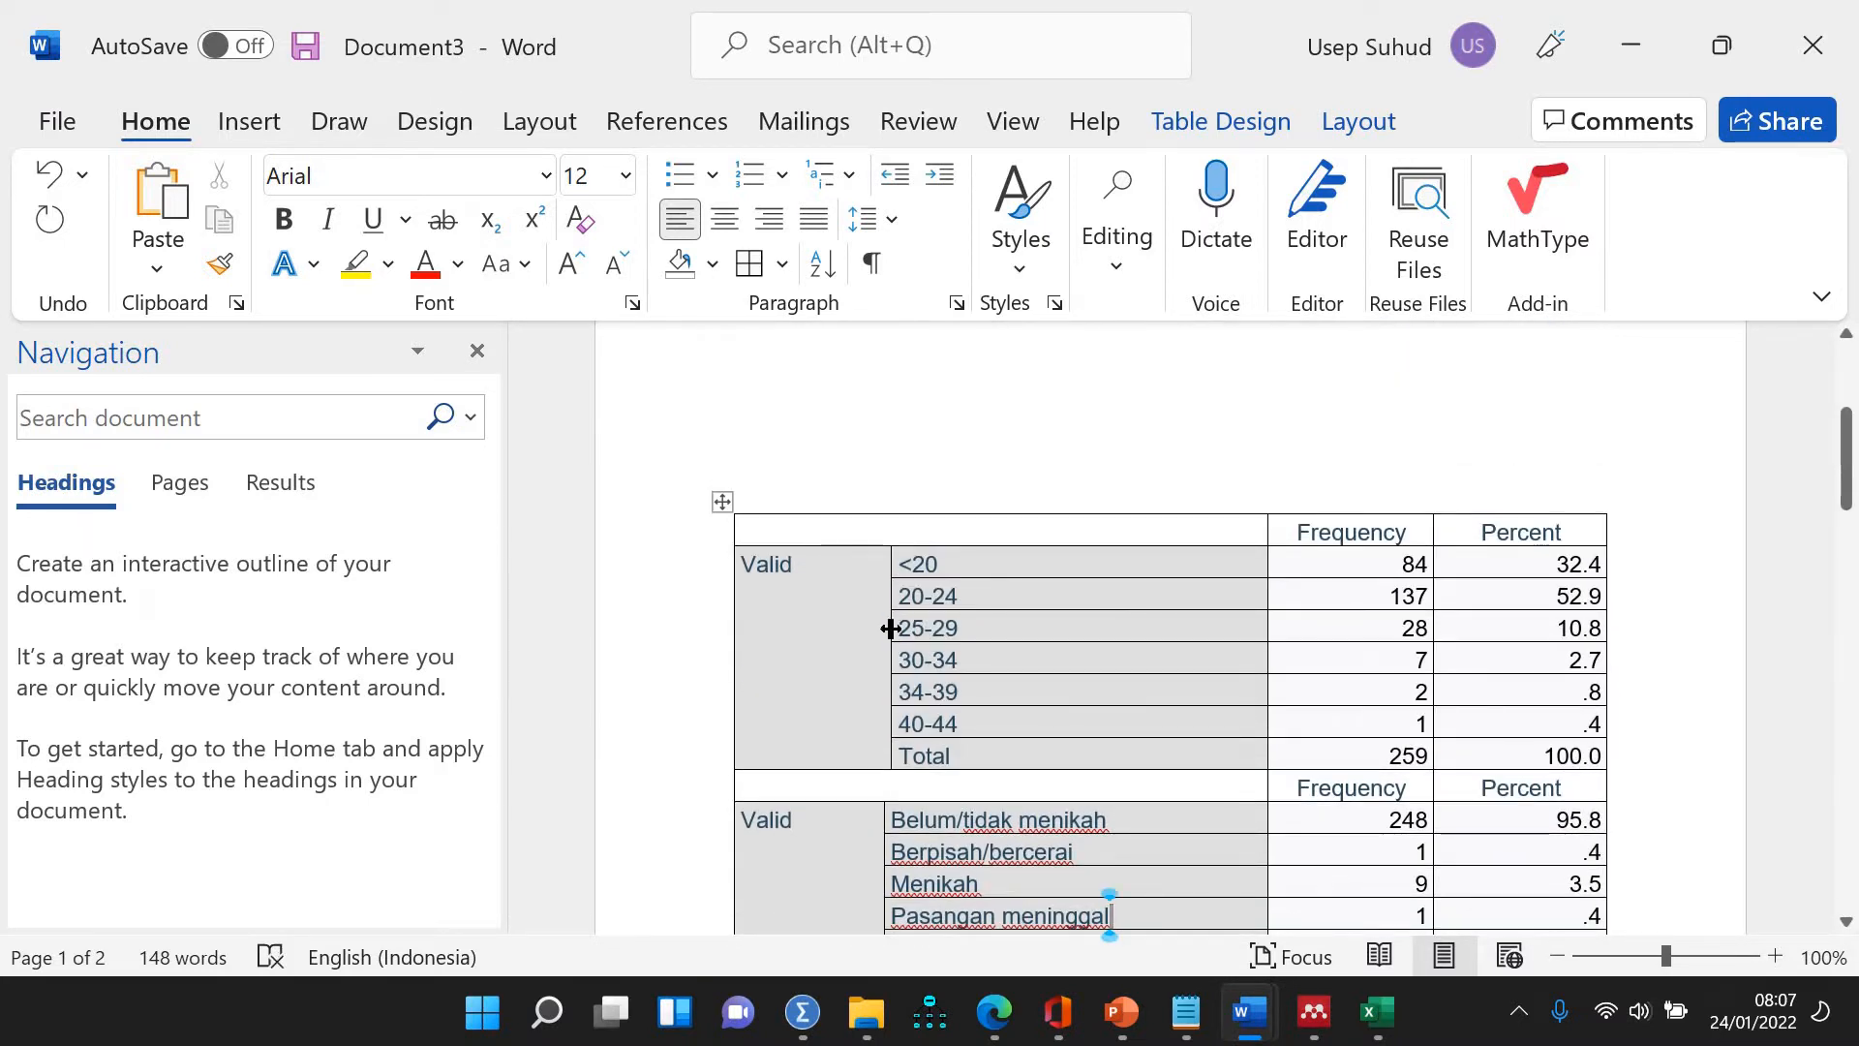
left_click_drag(889, 628, 954, 630)
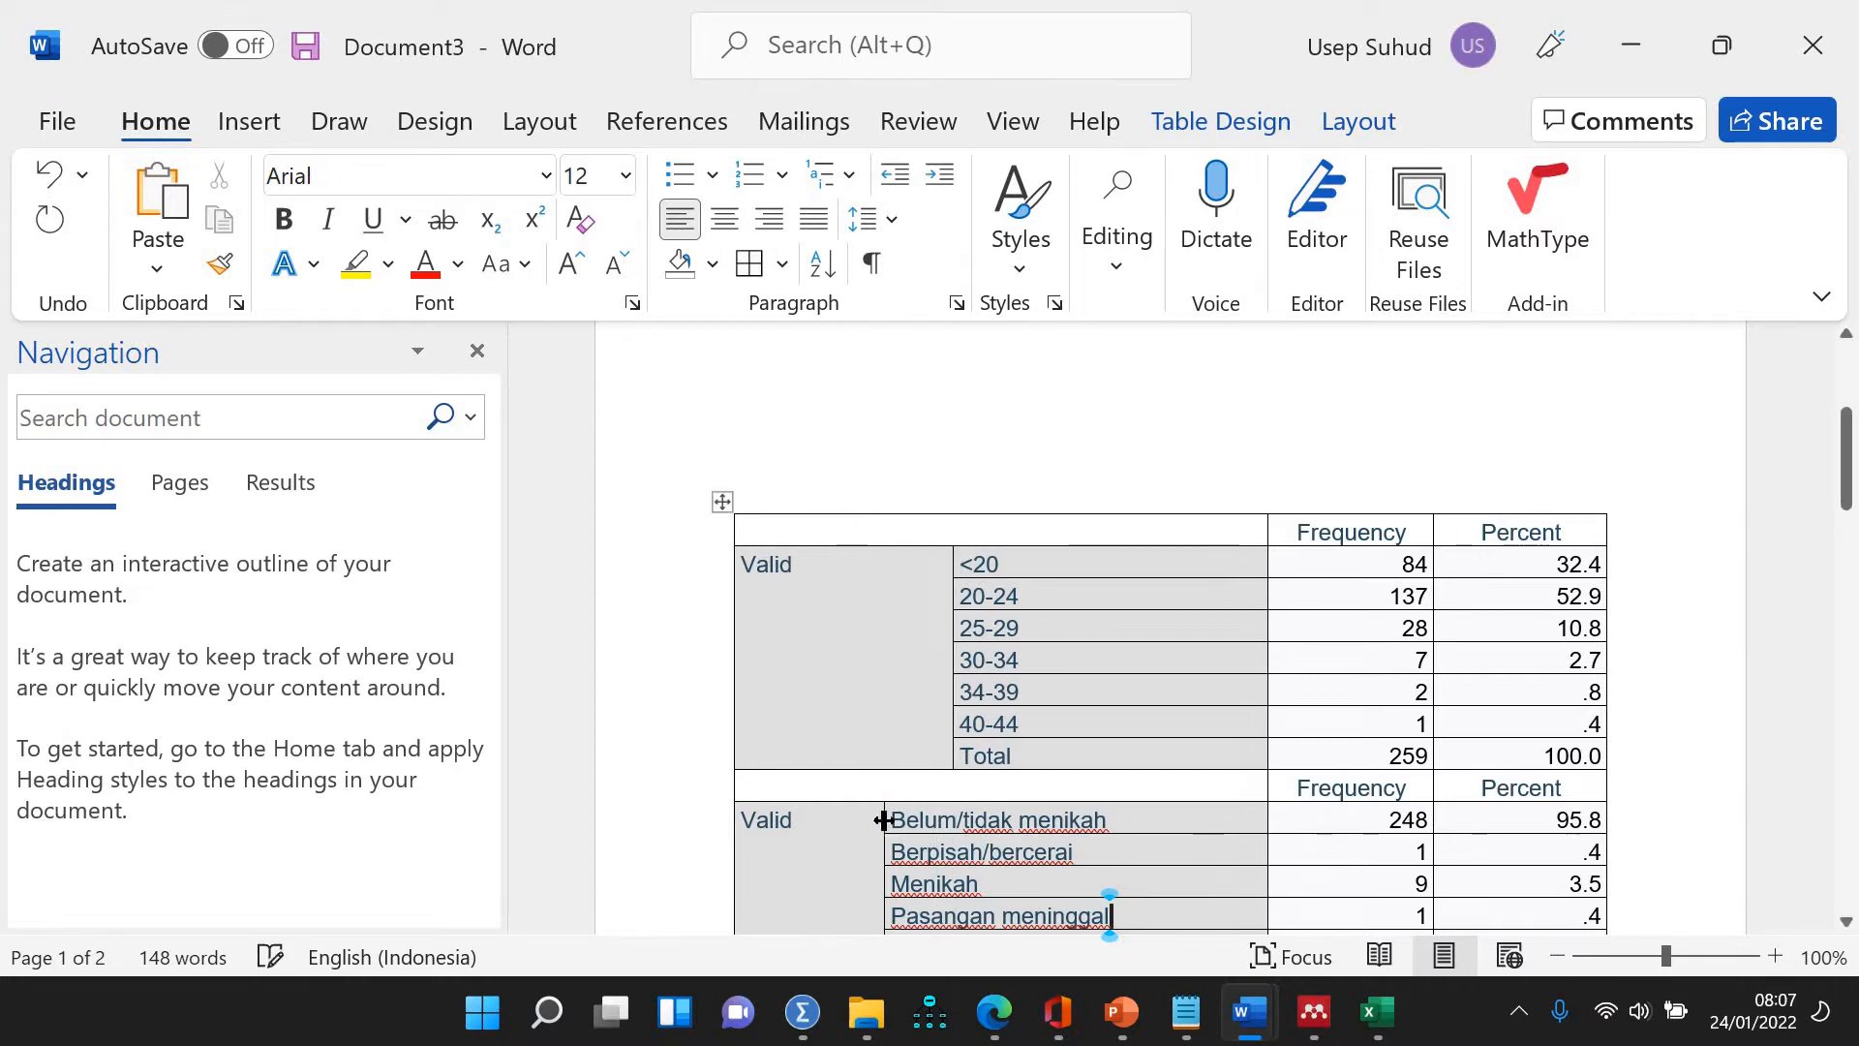
left_click_drag(934, 828, 954, 829)
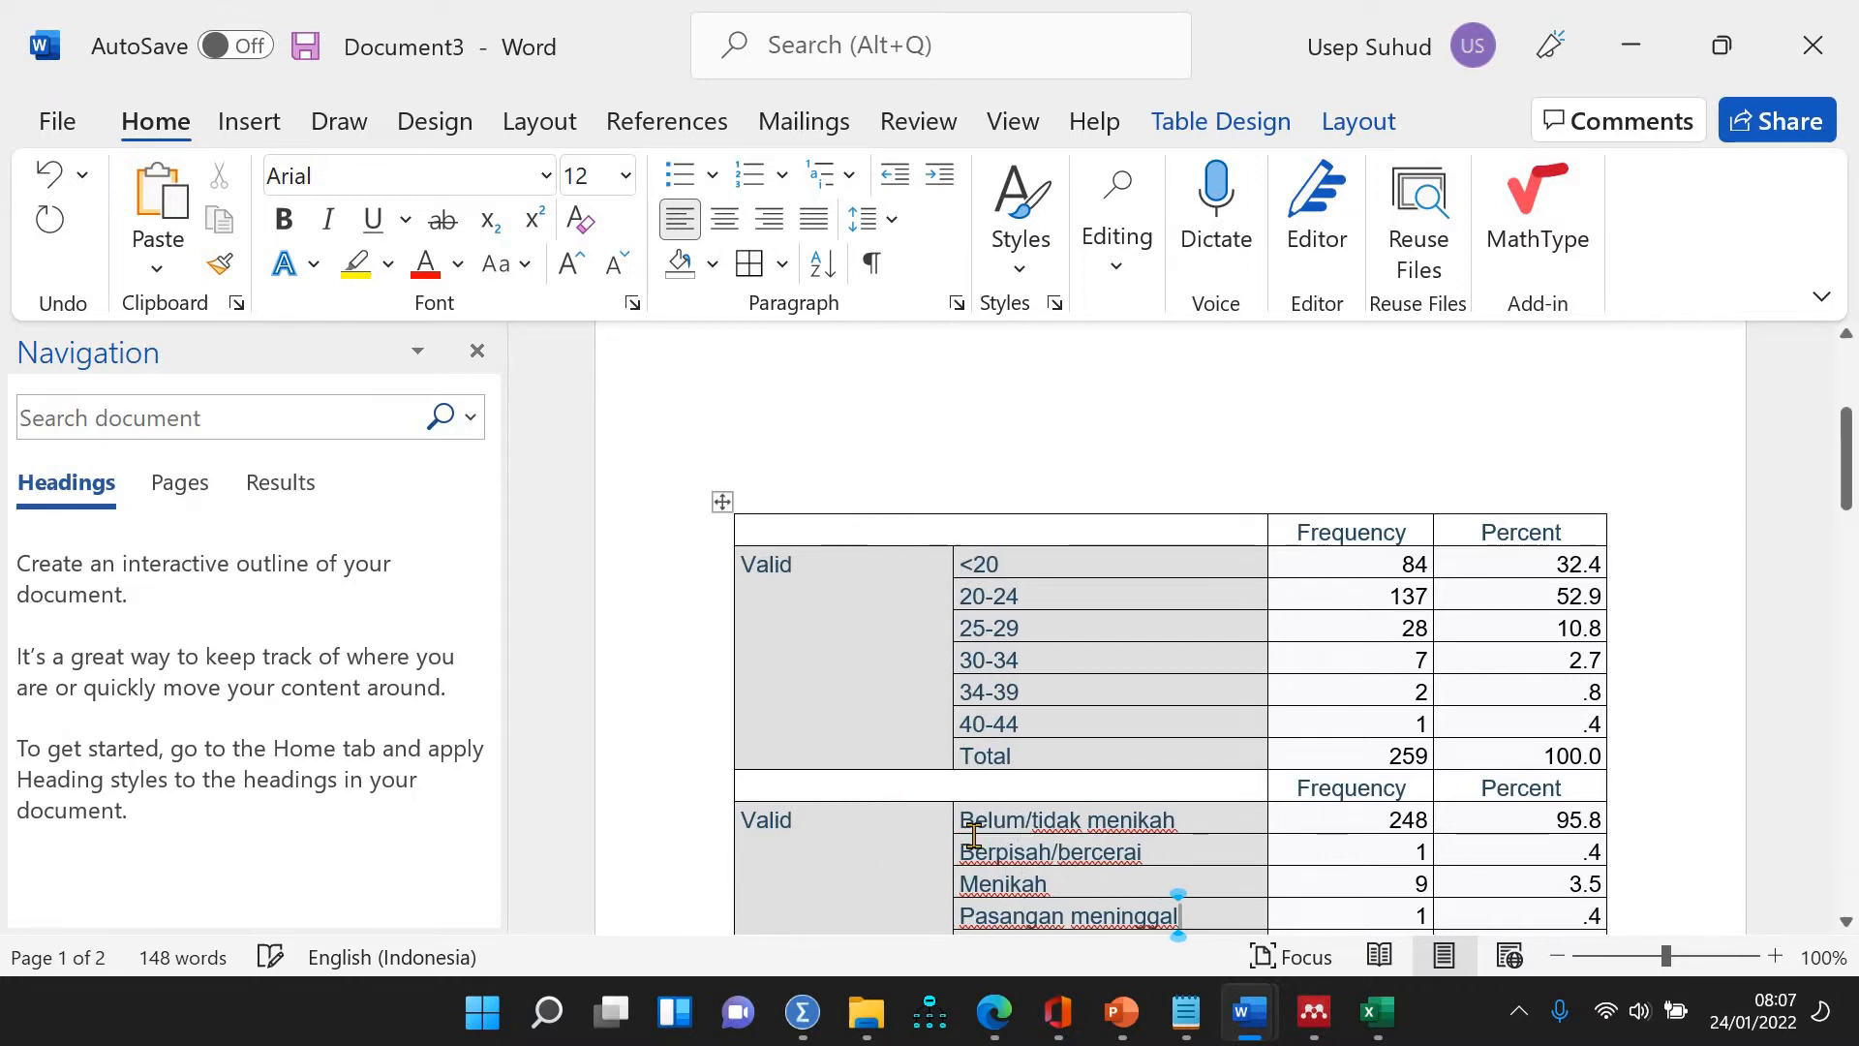
scroll(888, 585, "down", 5)
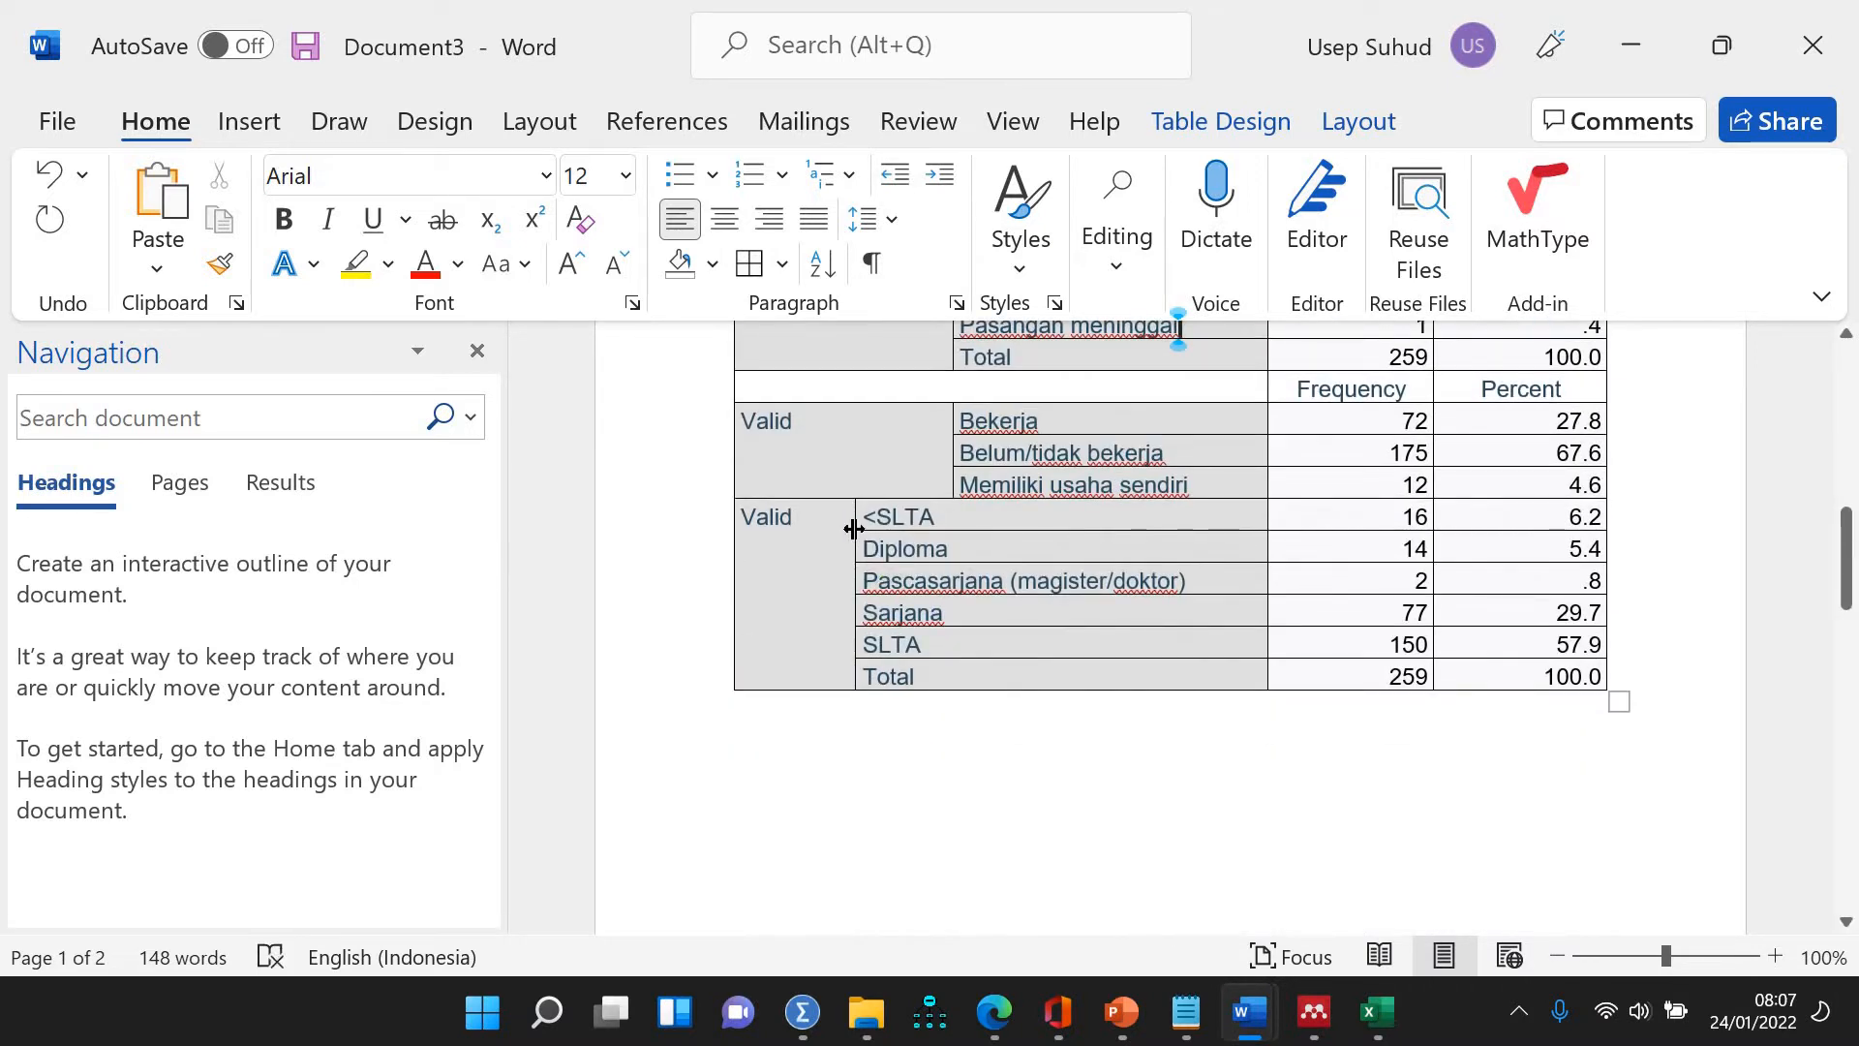
left_click_drag(854, 529, 953, 554)
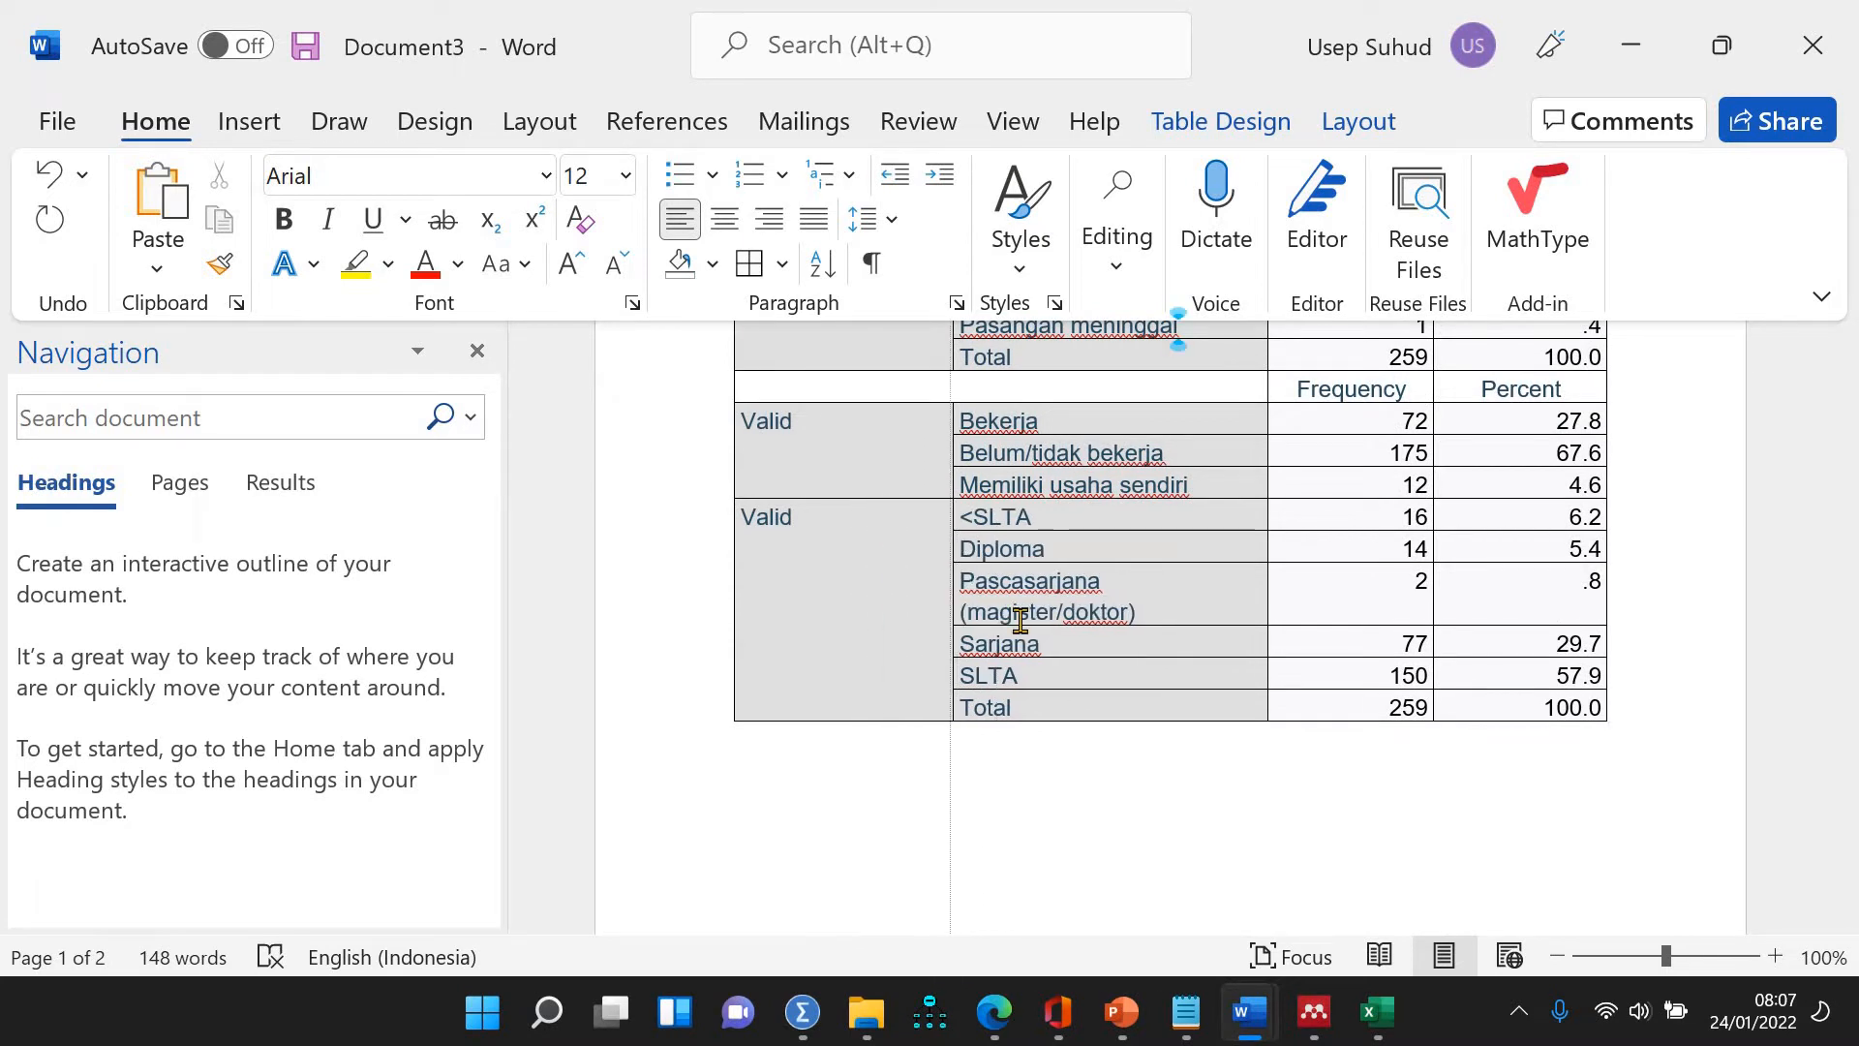
Look over the aligned combined table and the separate Covid-19 infection and vaccination tables on the following page
scroll(1021, 620, "up", 5)
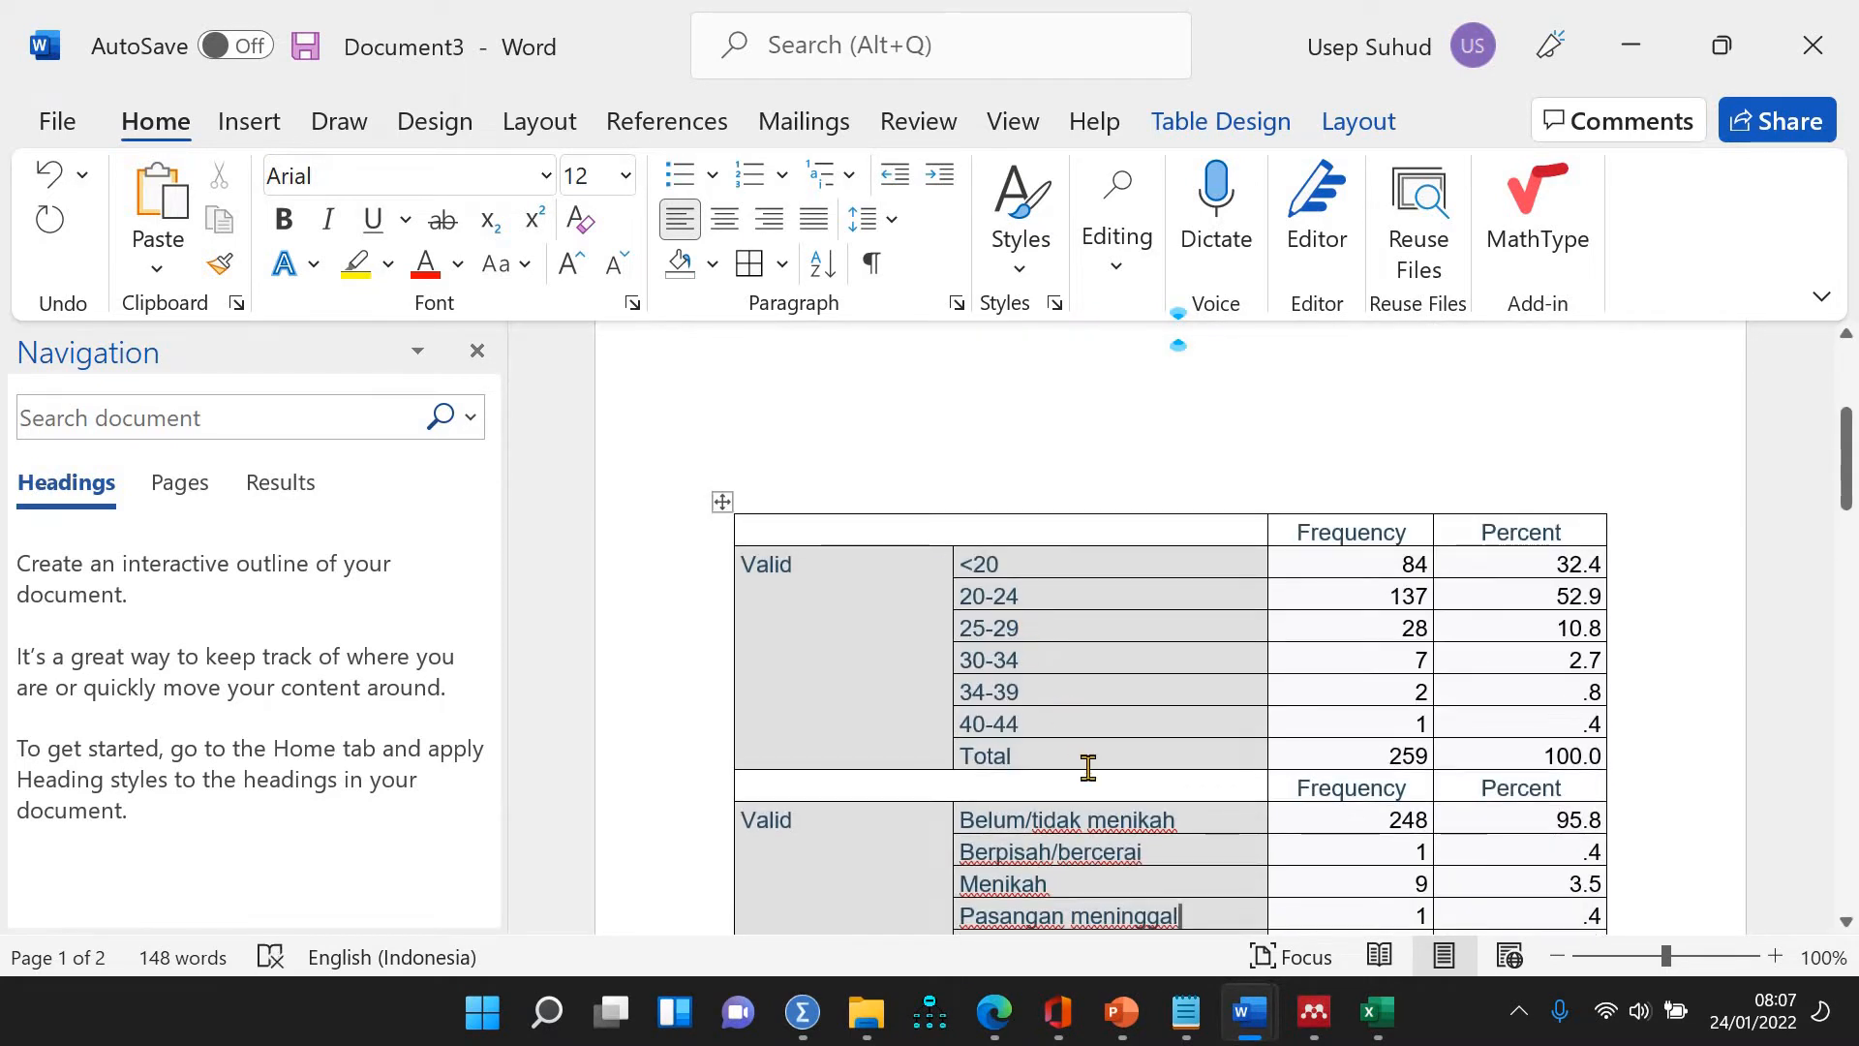
scroll(1089, 767, "down", 5)
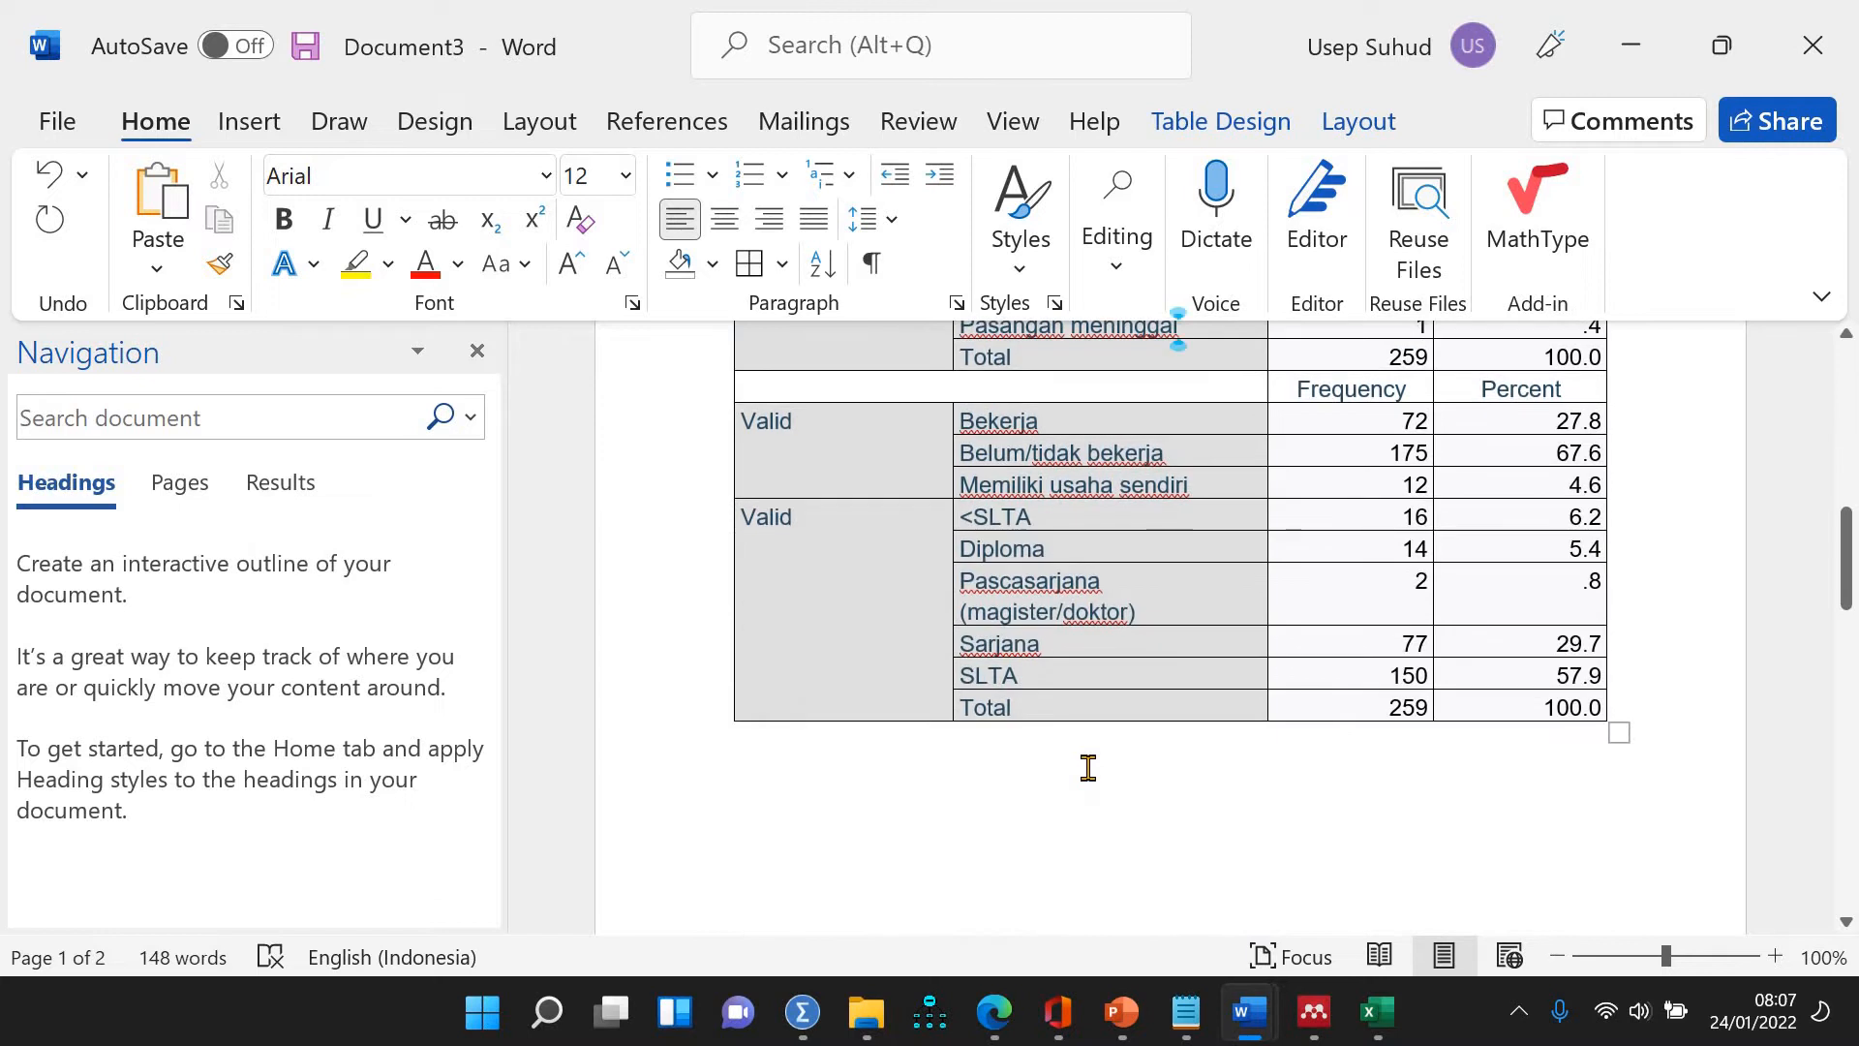
scroll(1088, 766, "down", 5)
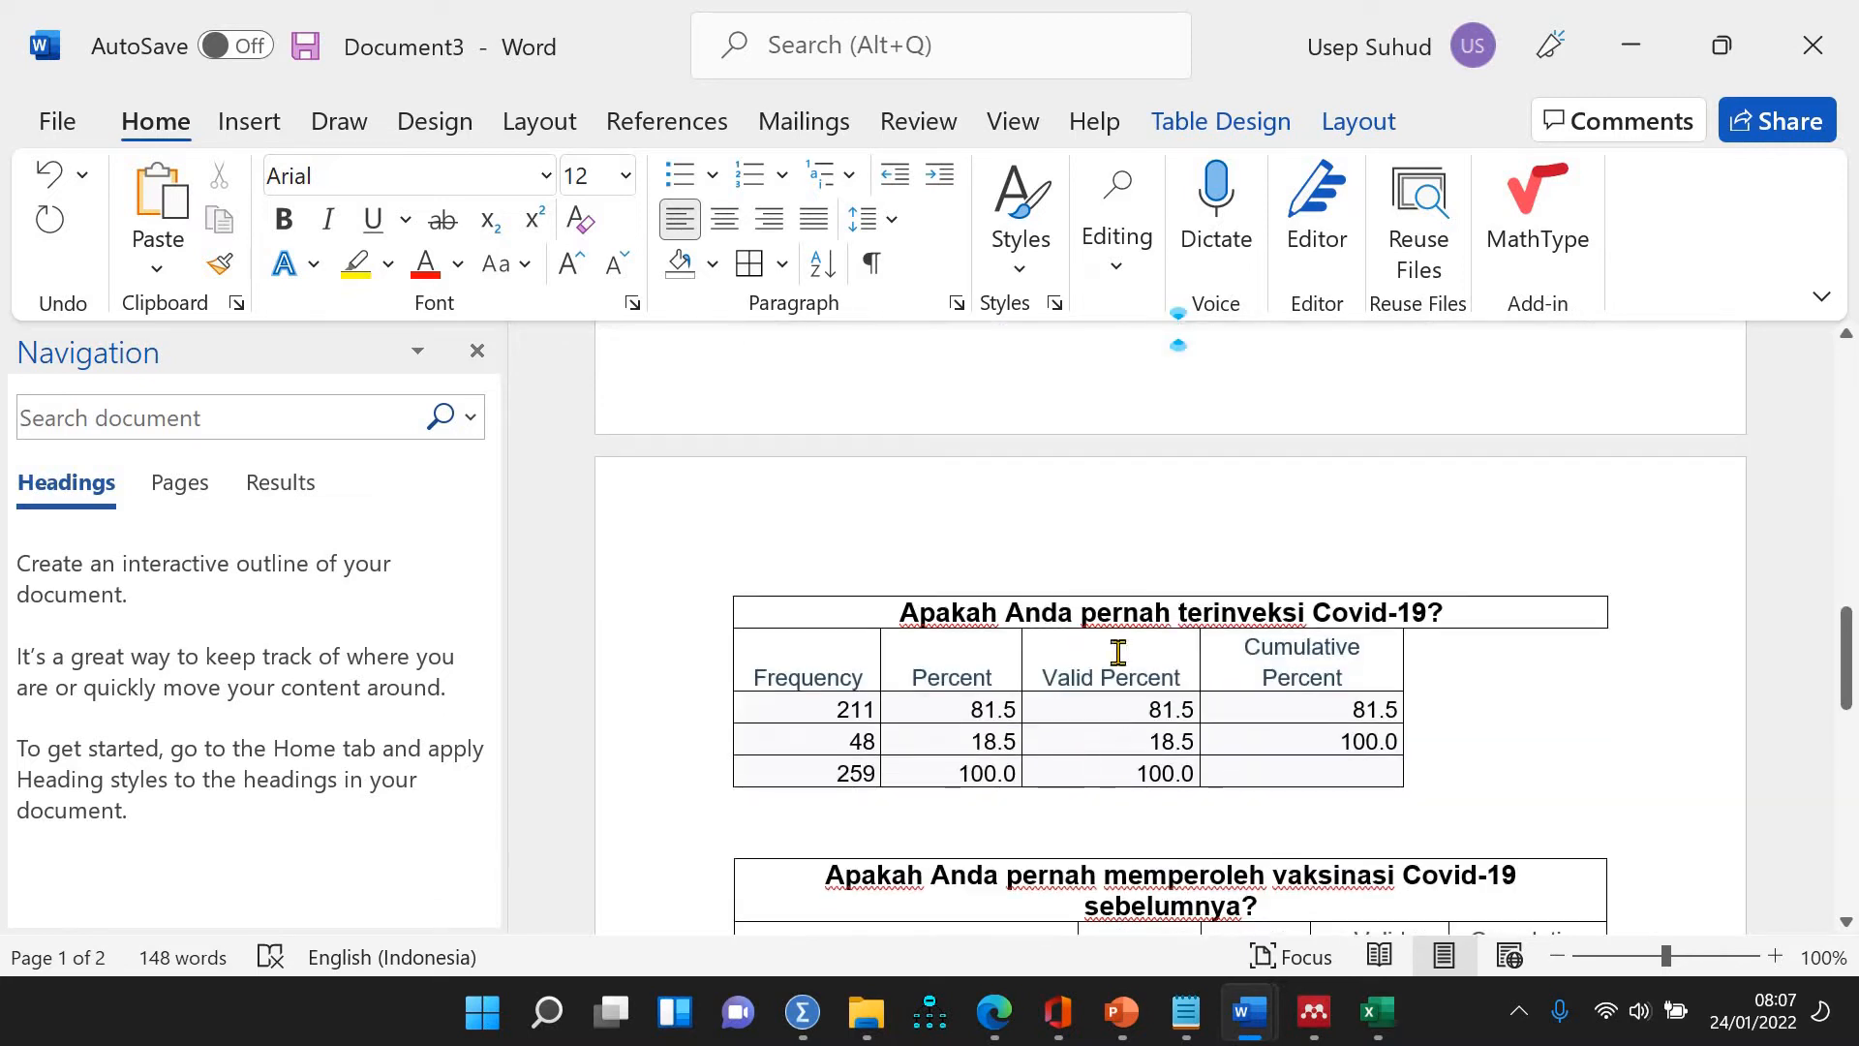
scroll(859, 788, "up", 6)
left_click(734, 771)
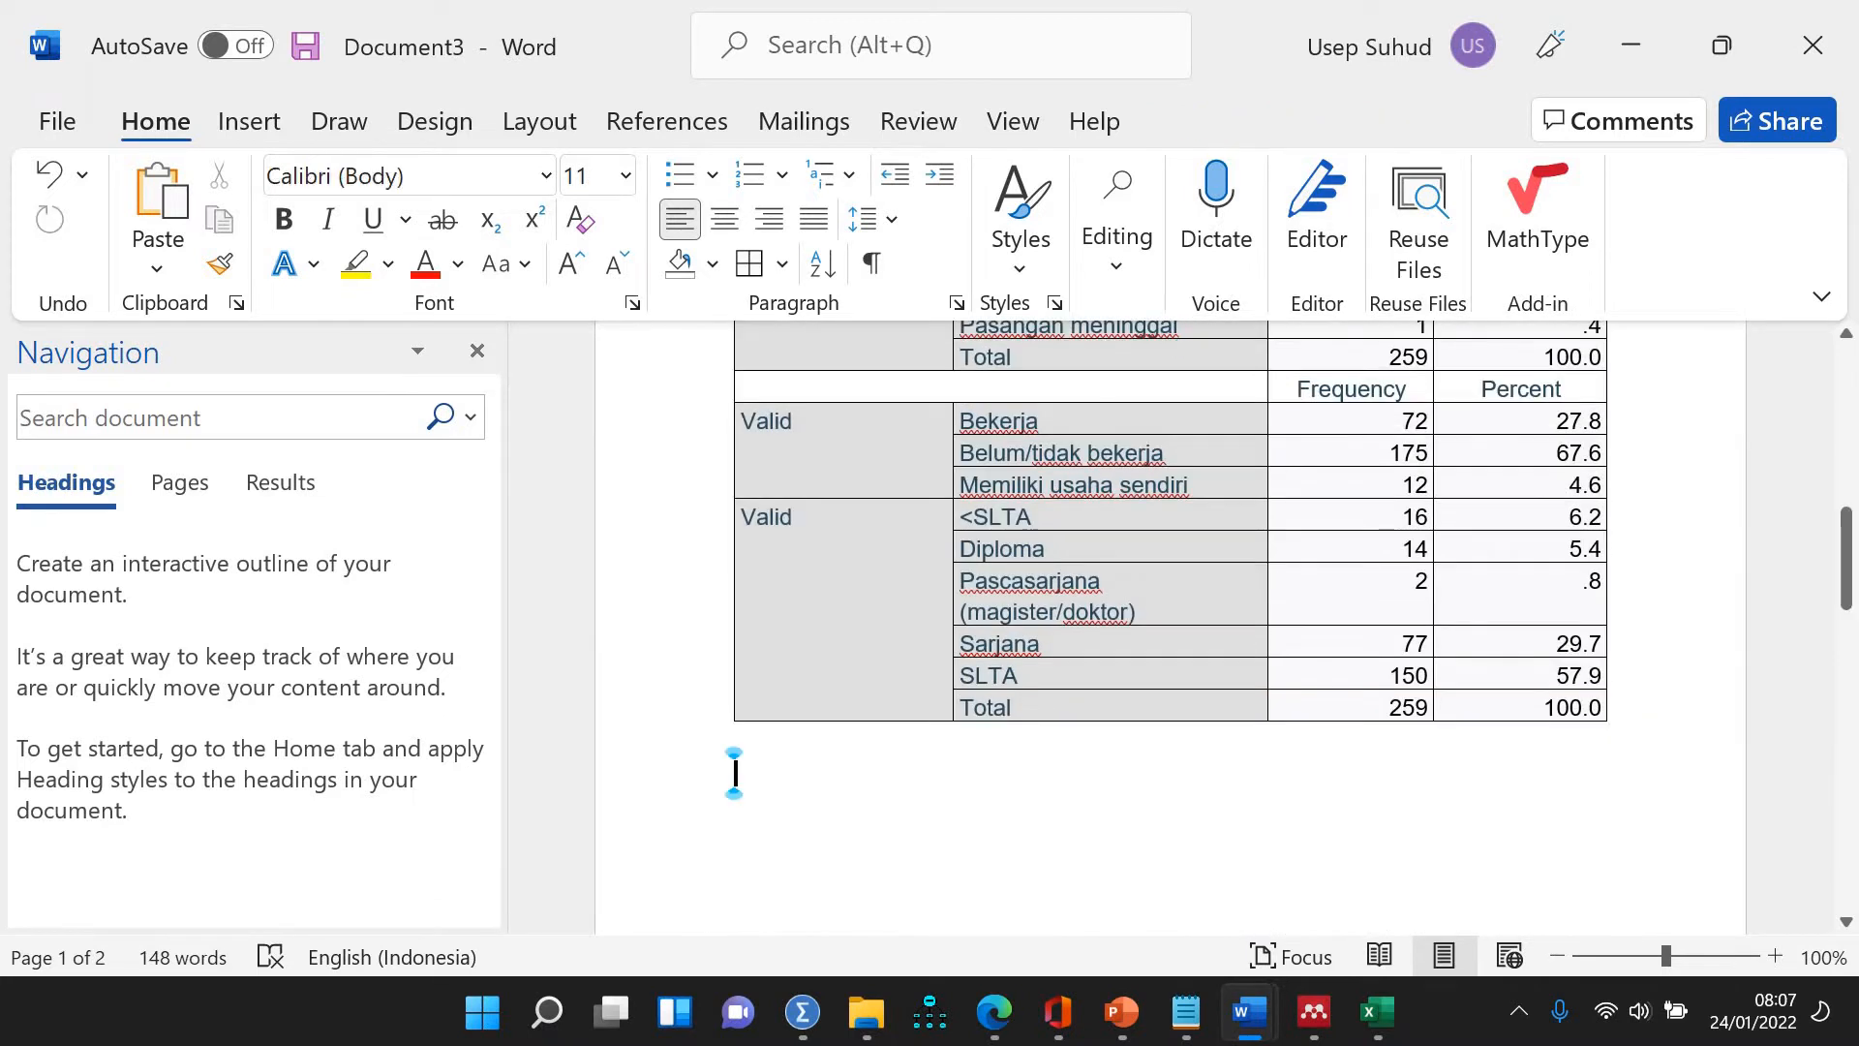
scroll(734, 859, "down", 7)
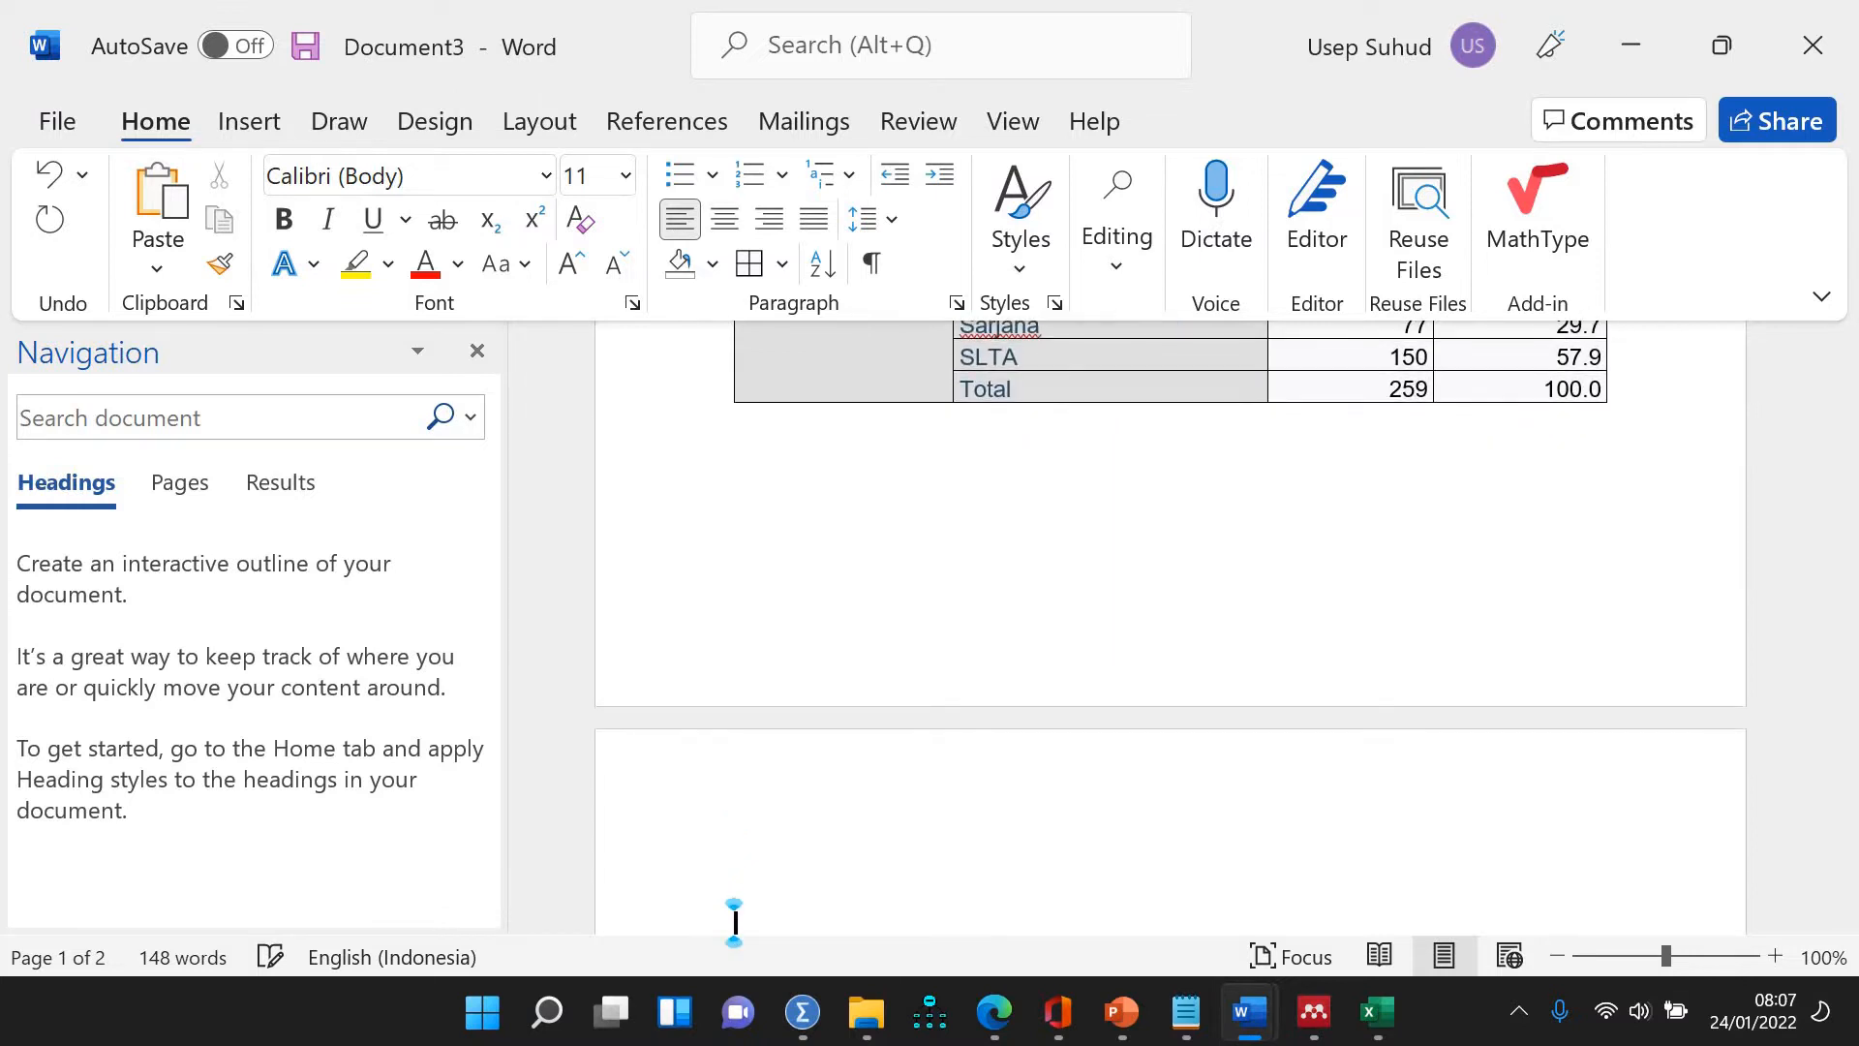
scroll(1169, 629, "up", 3)
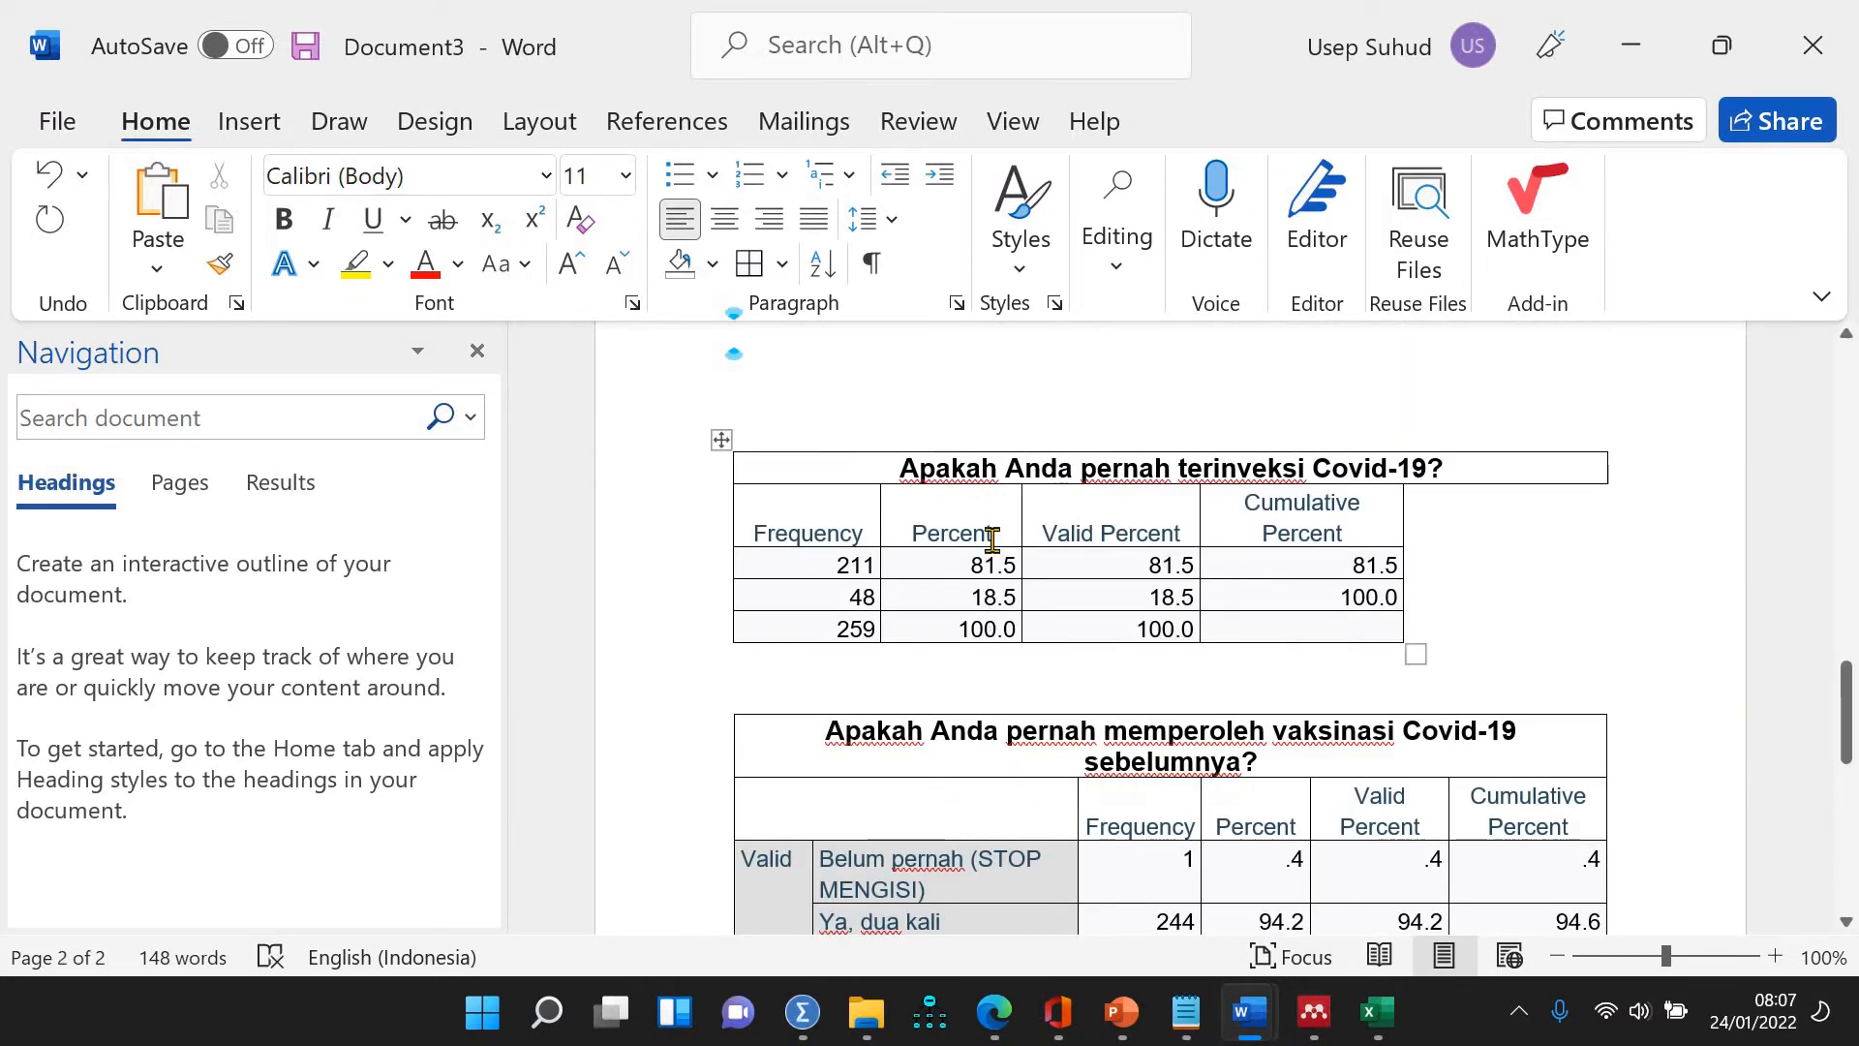
Delete the title row "Apakah Anda pernah terinveksi Covid-19?" from its table and insert a blank line above the table
left_click(850, 469)
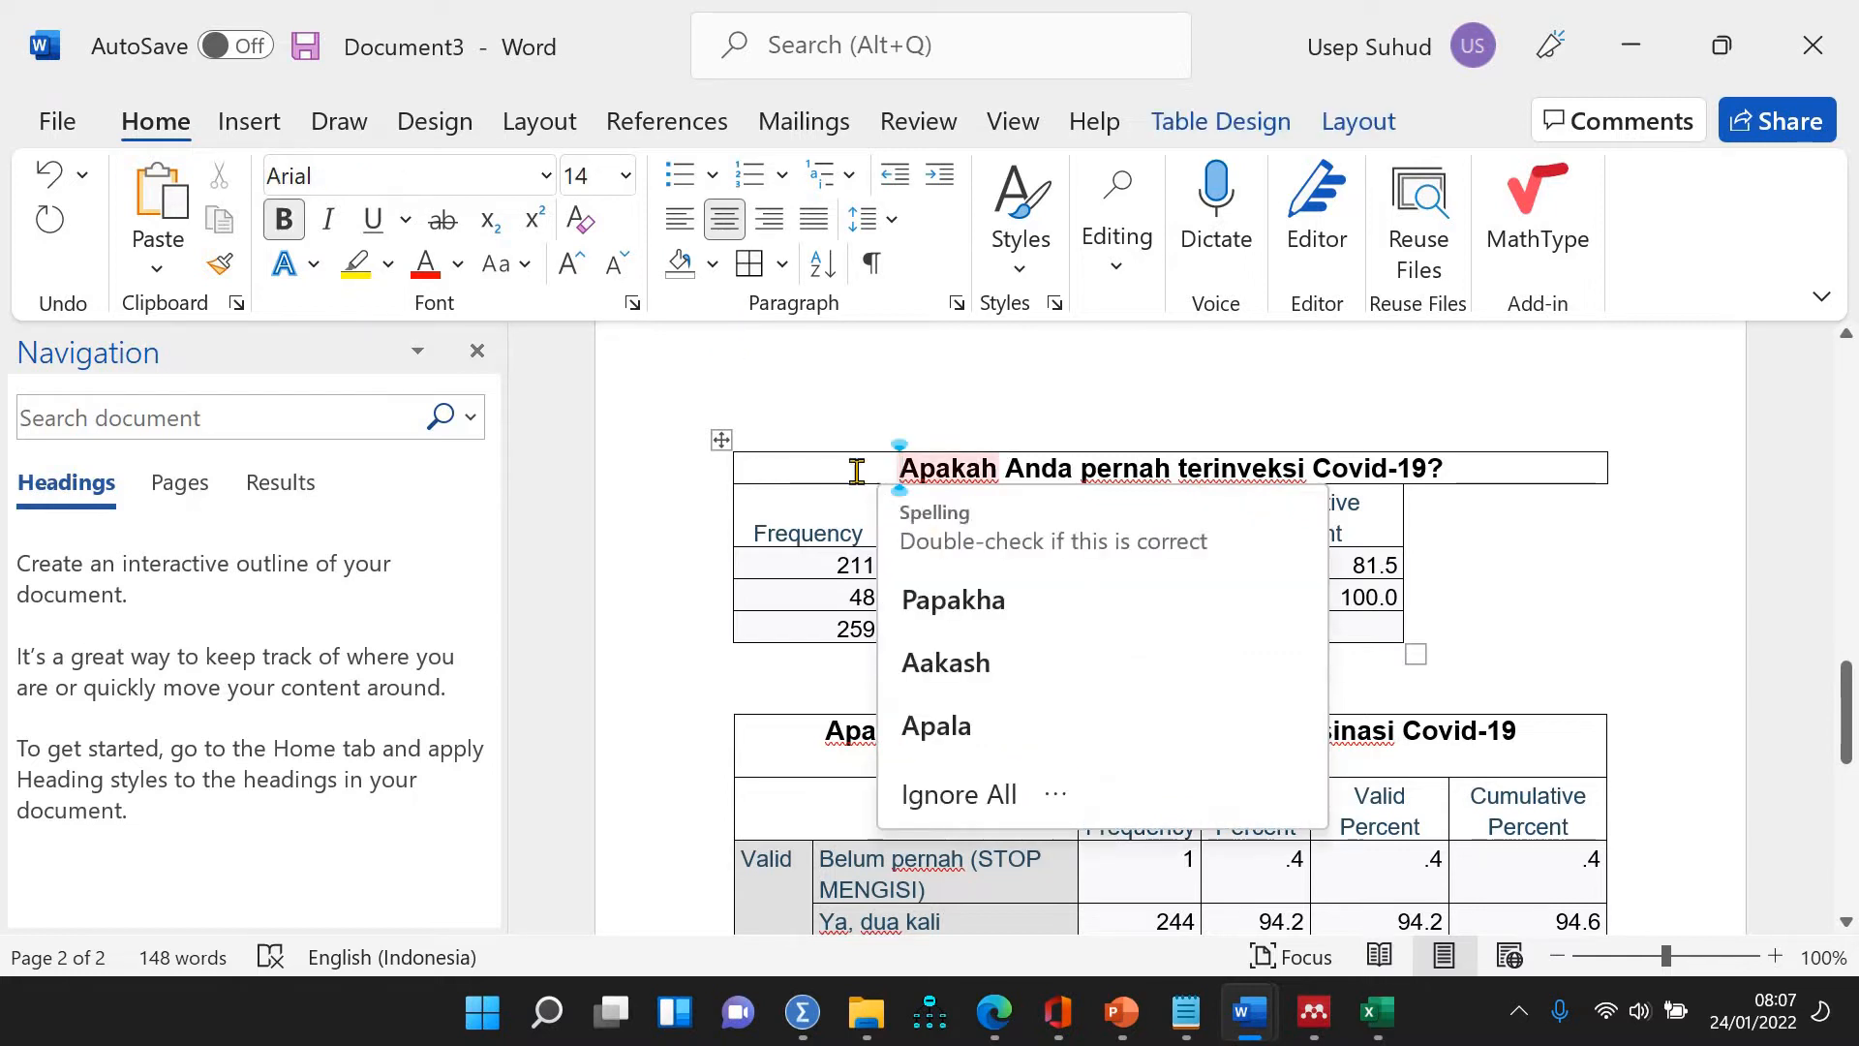
right_click(855, 473)
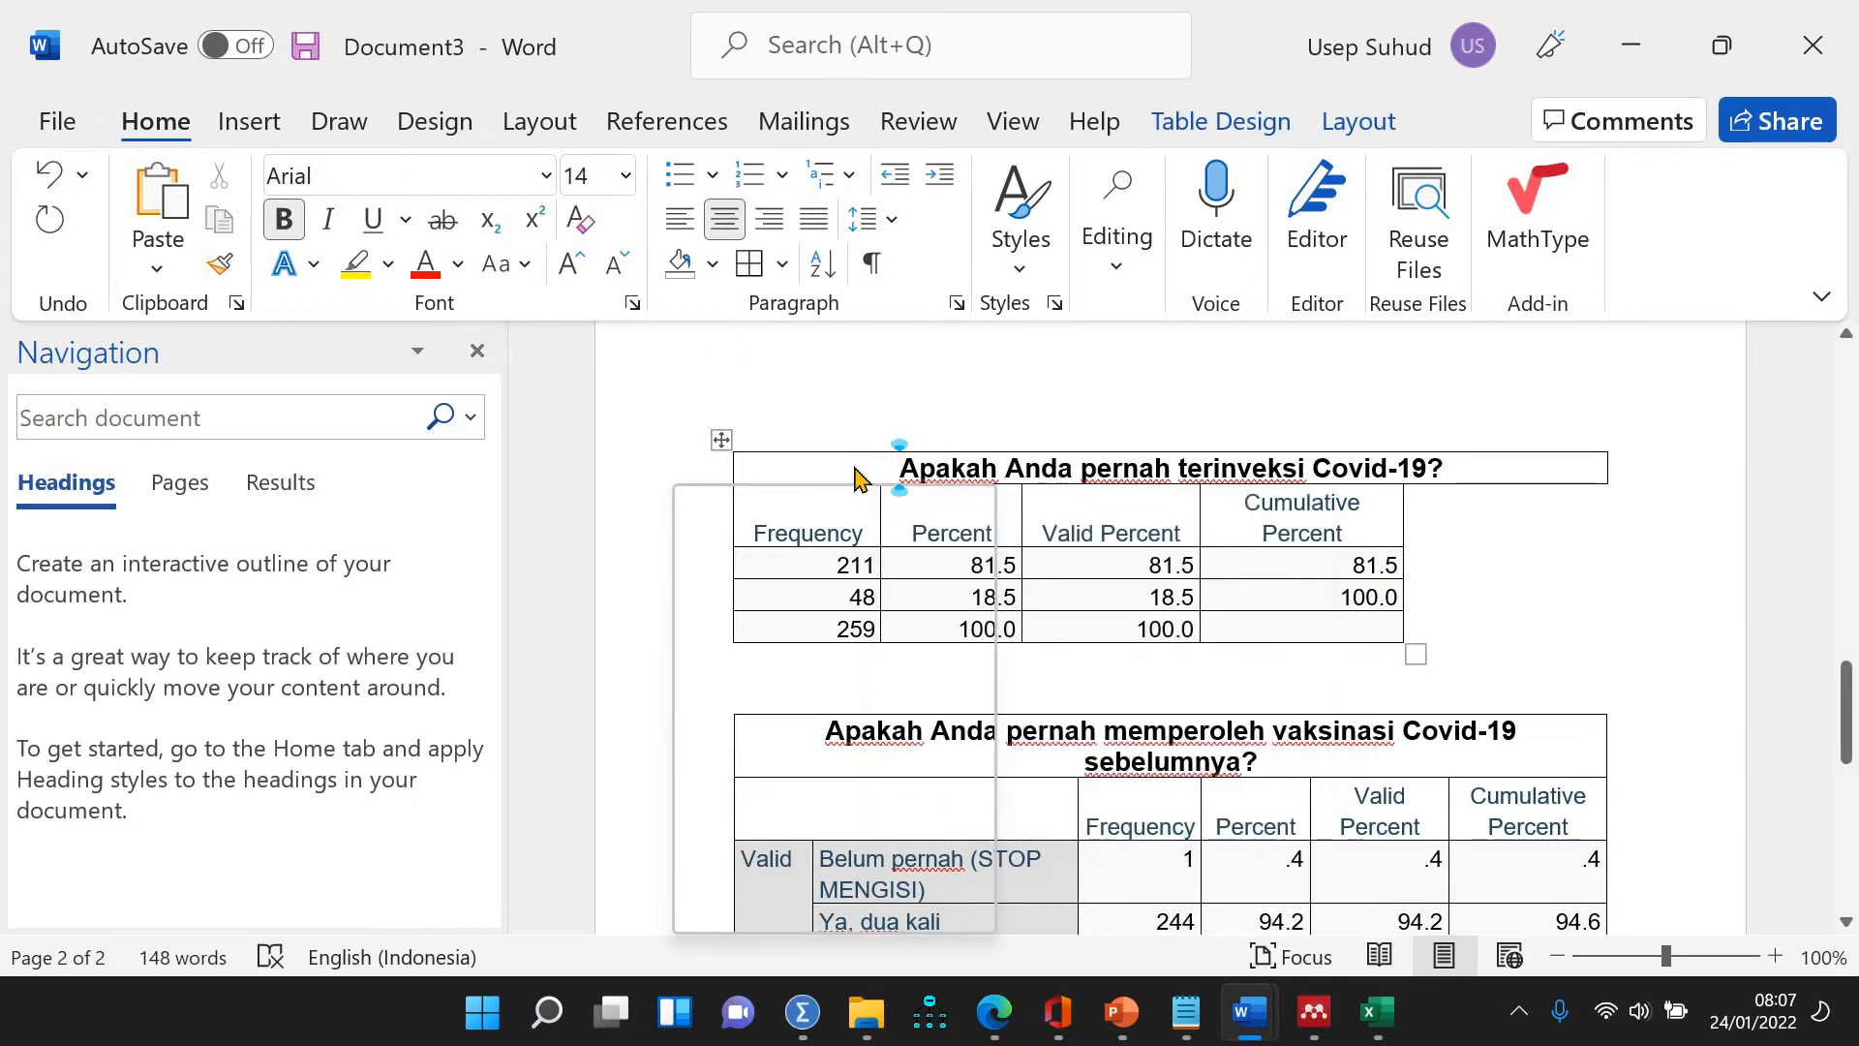
left_click(1449, 468)
left_click(1452, 471)
right_click(1454, 473)
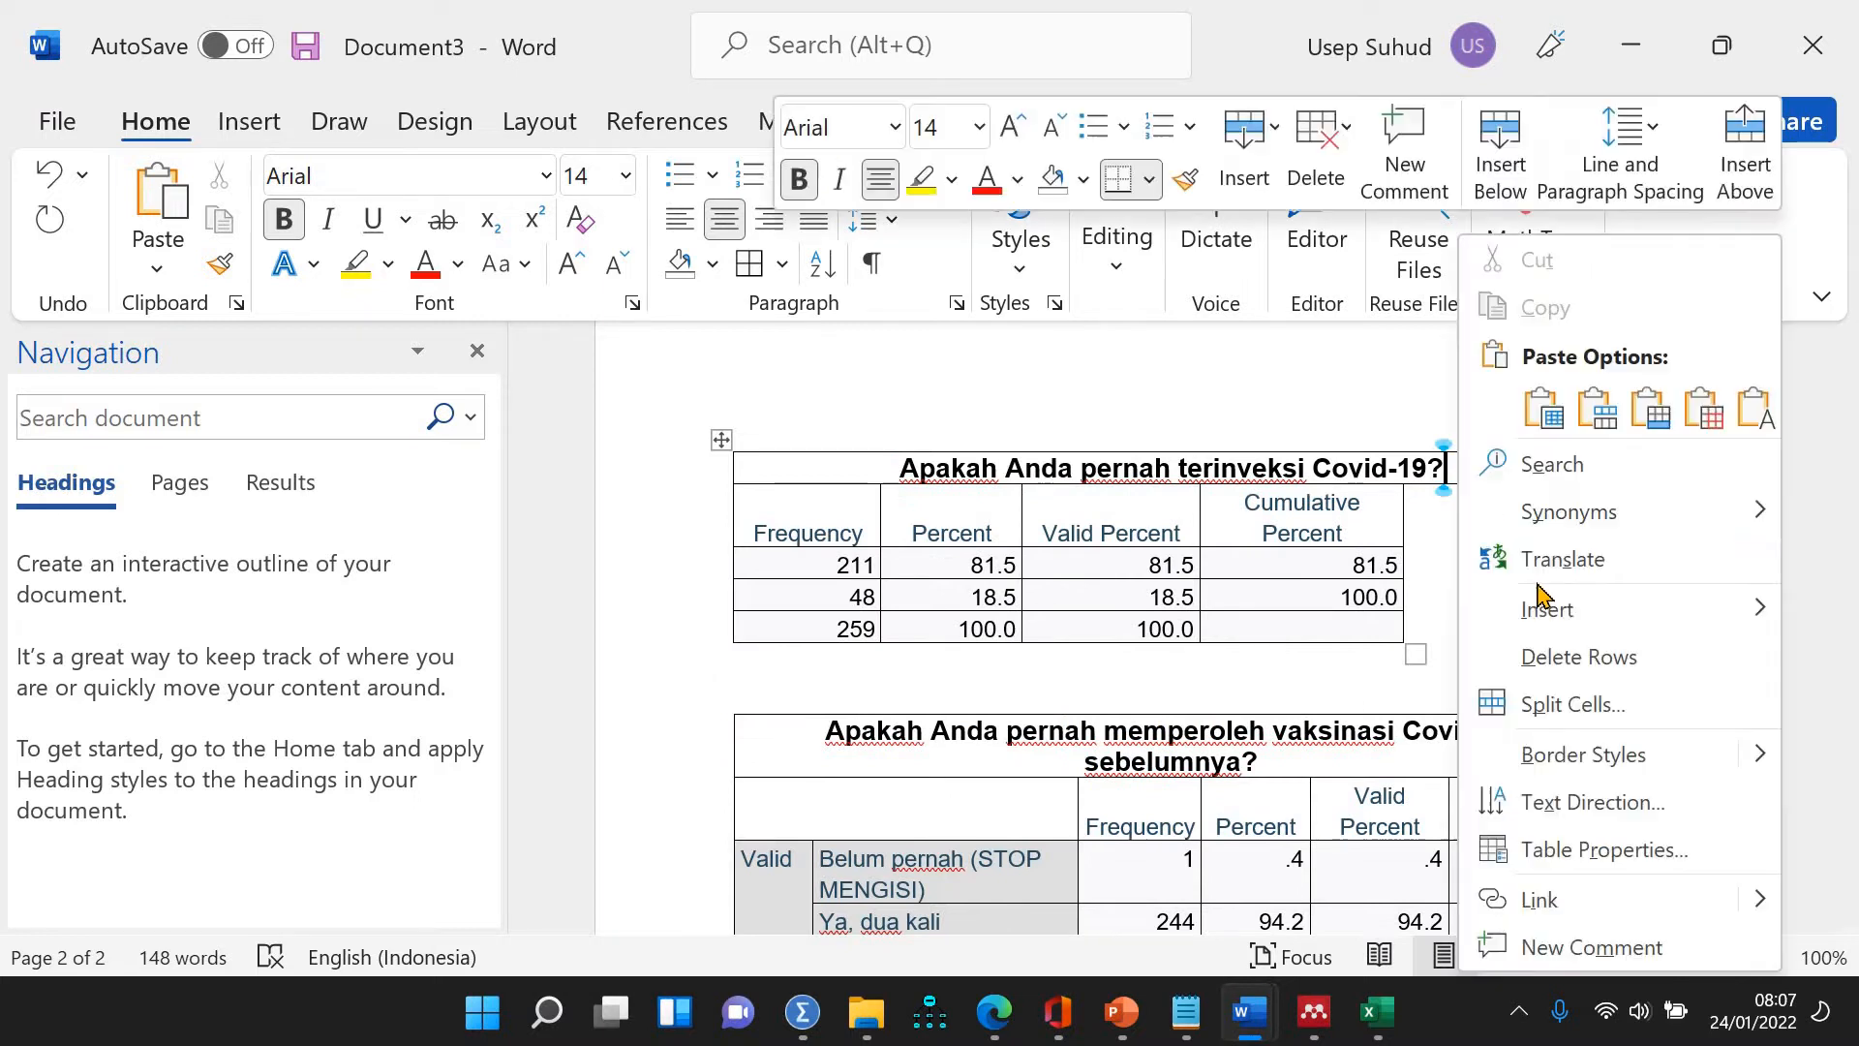
left_click(1505, 649)
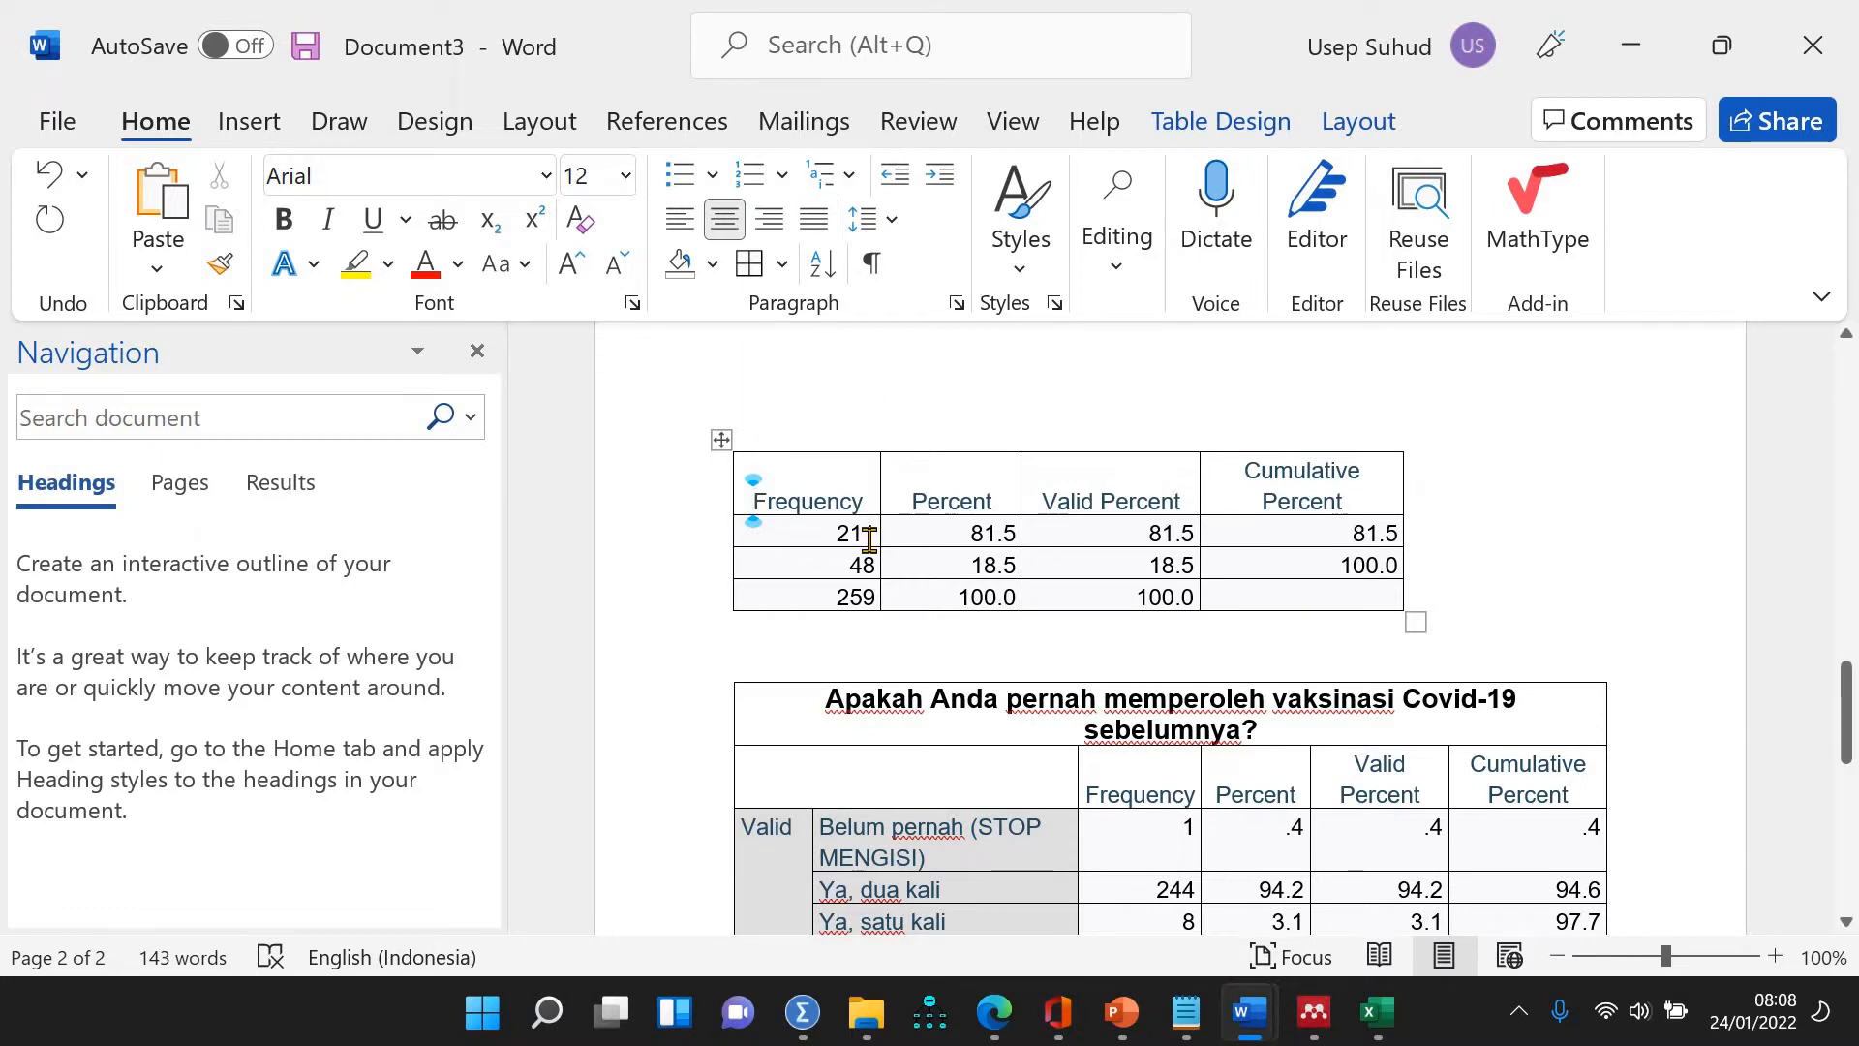
type("Apakah Anda pernah terinveksi Covid-19?")
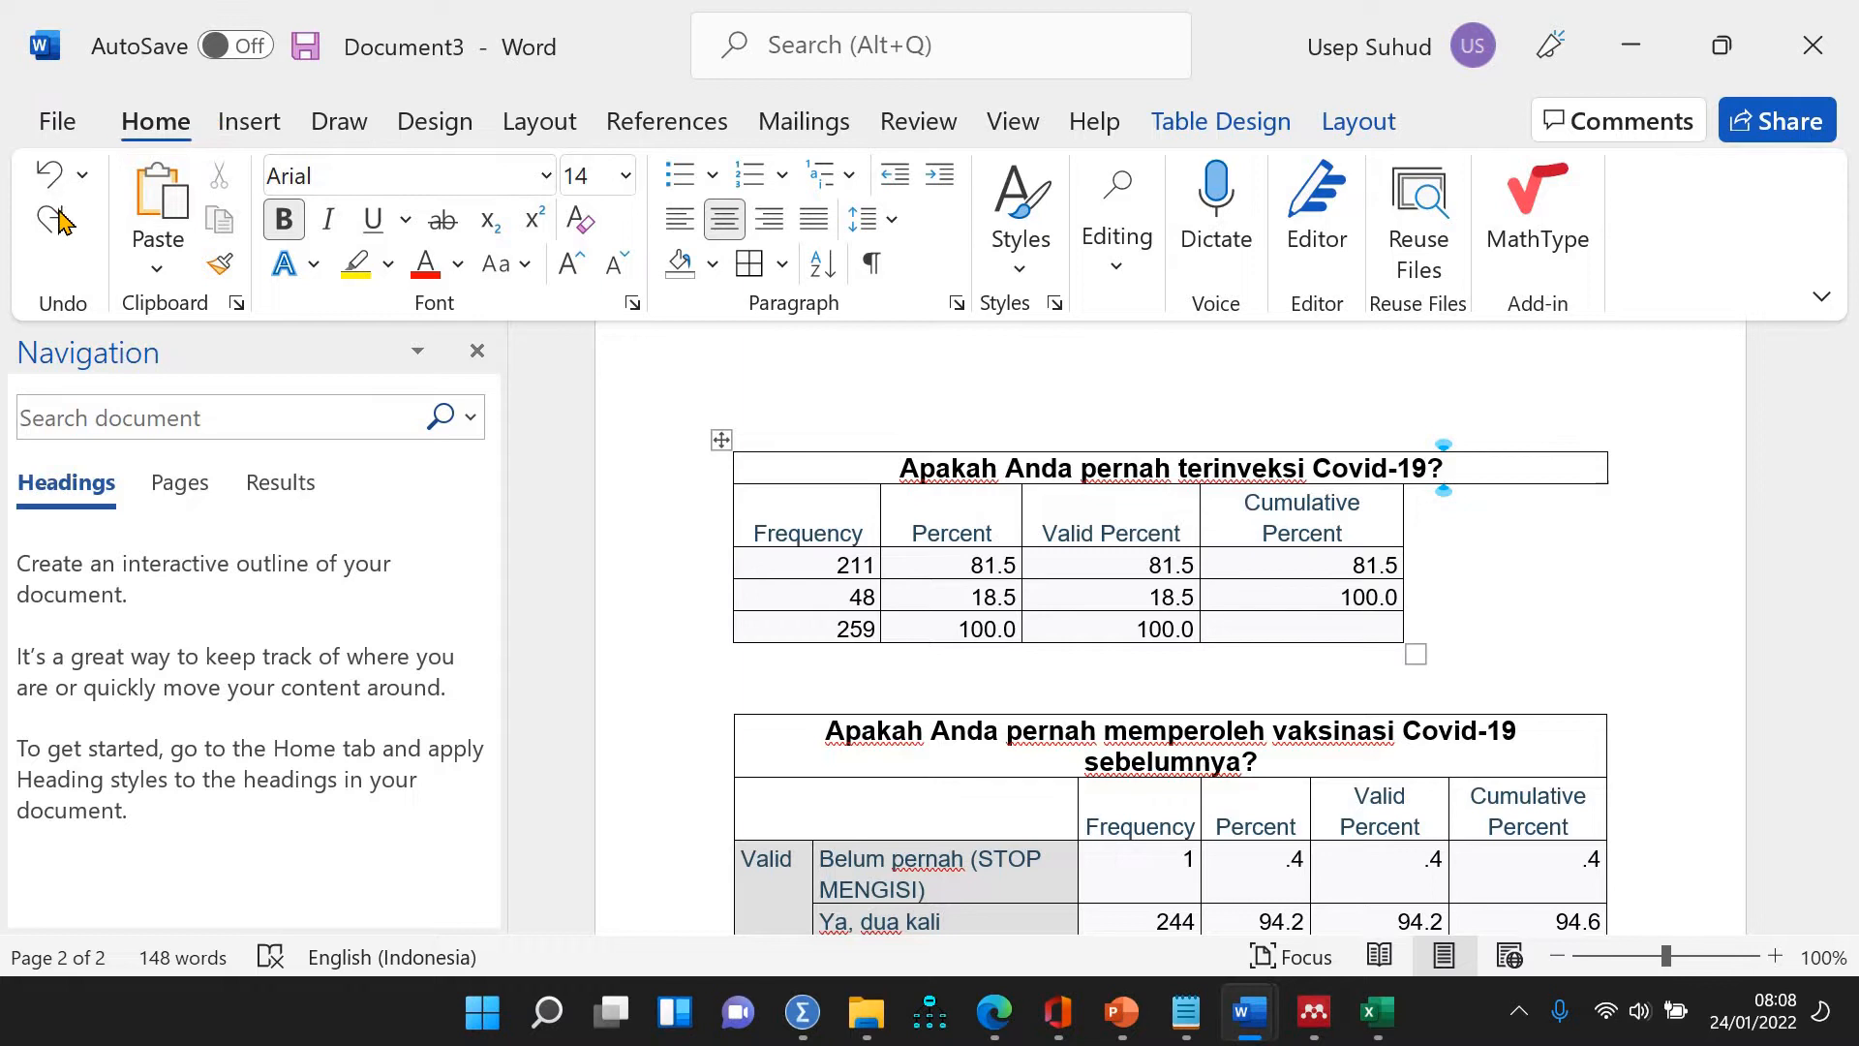
key("ctrl+z")
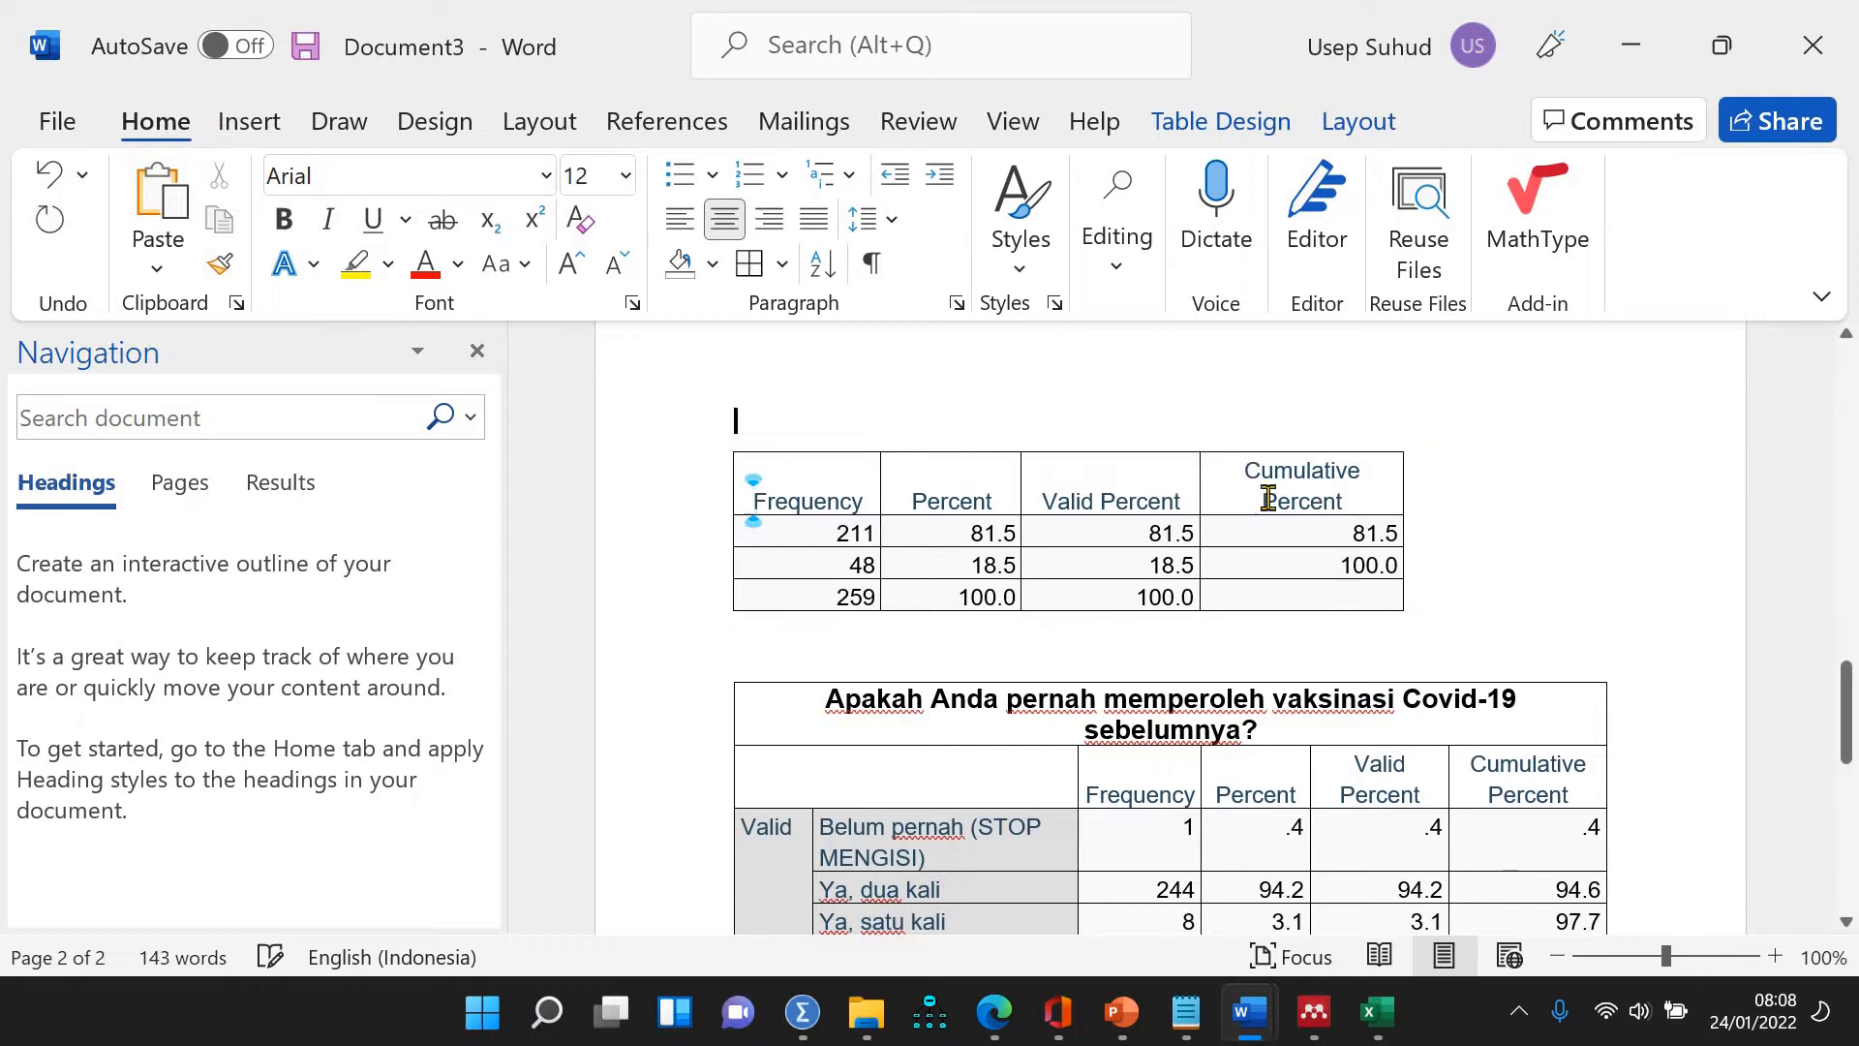
key("Return")
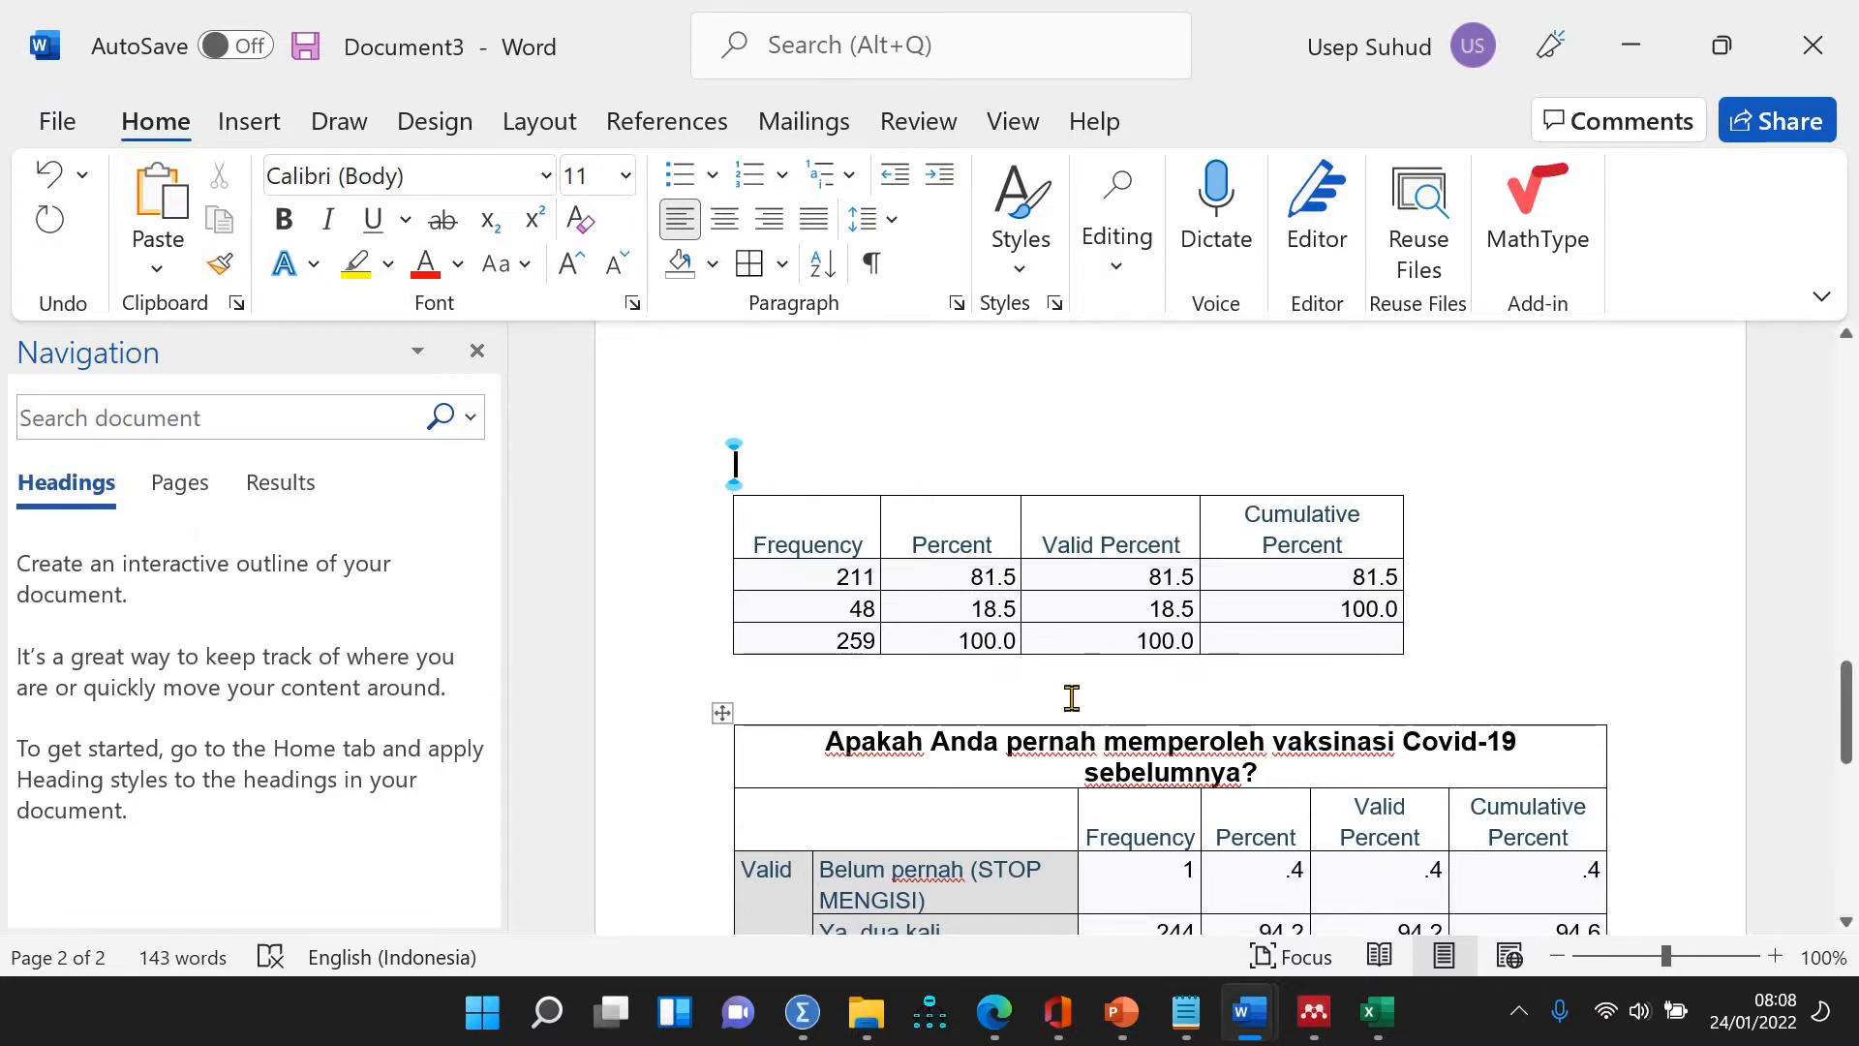
Move the title "Apakah Anda pernah memperoleh vaksinasi Covid-19 sebelumnya?" out of its table onto the line directly above it
scroll(1072, 697, "down", 3)
scroll(1072, 697, "up", 3)
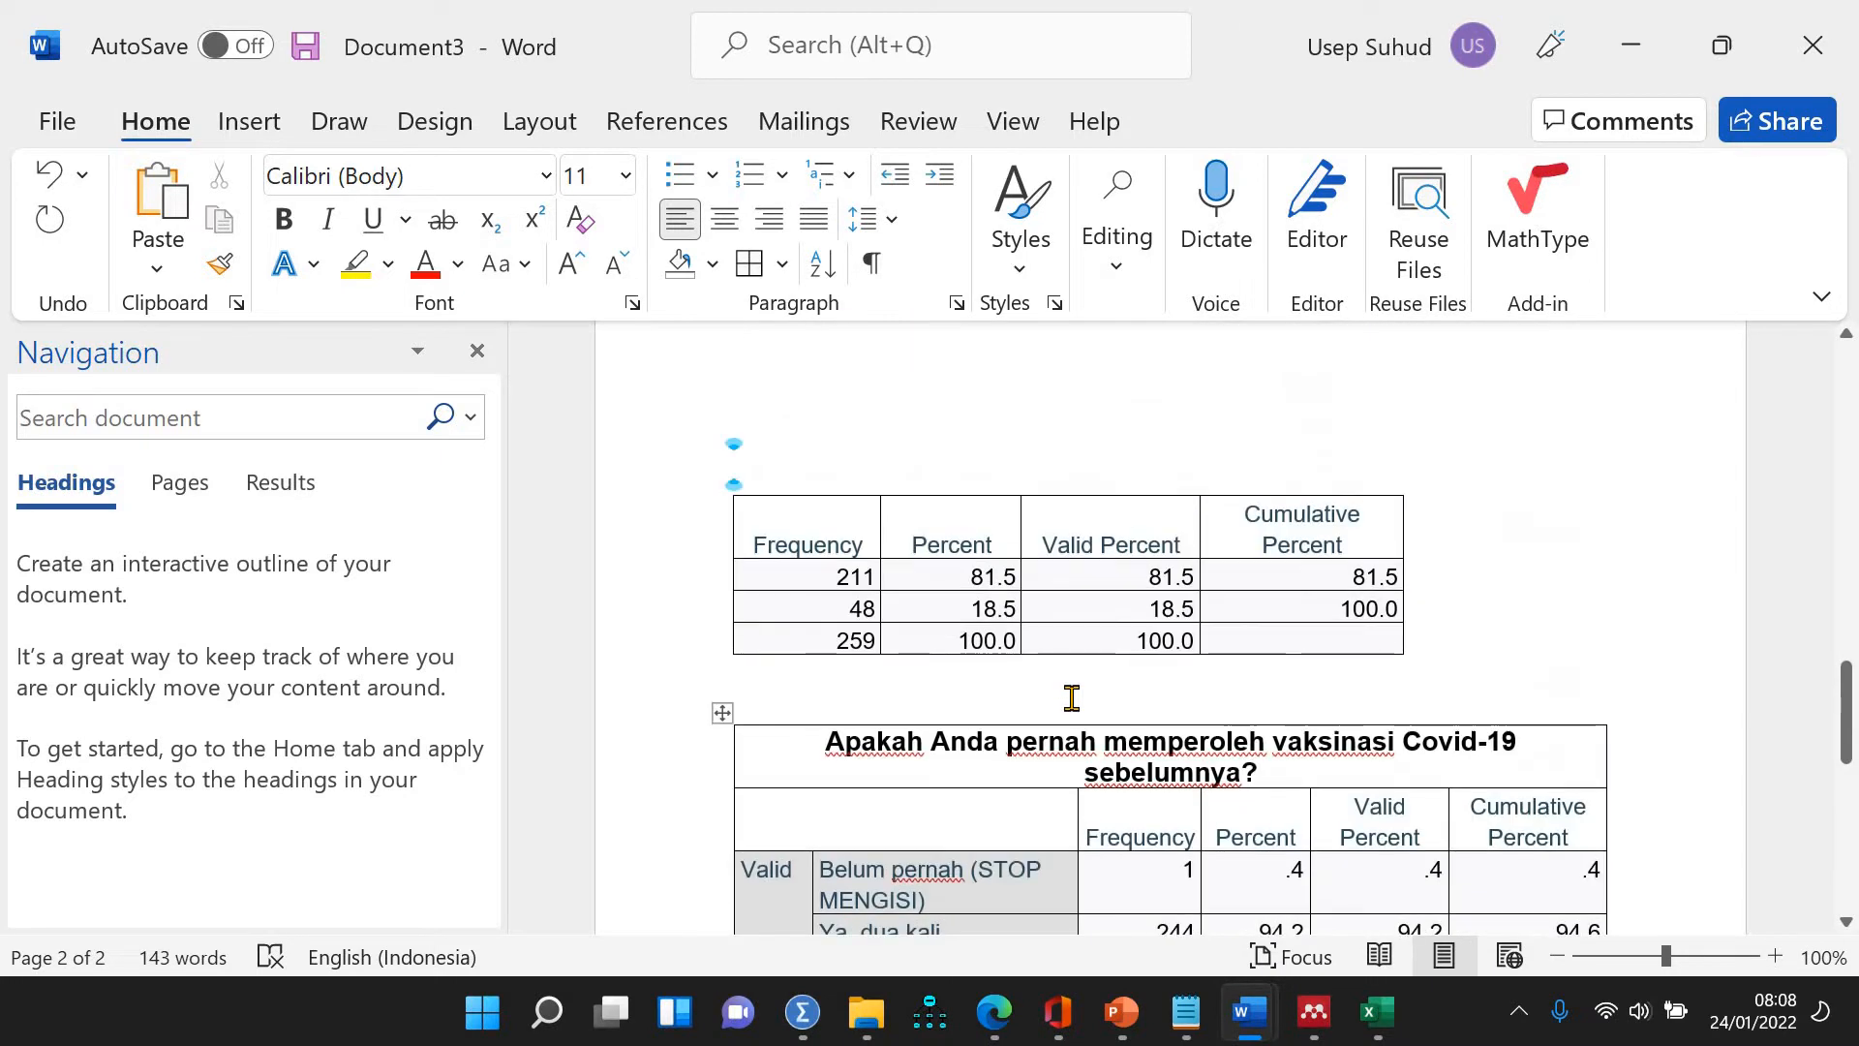
left_click(1008, 689)
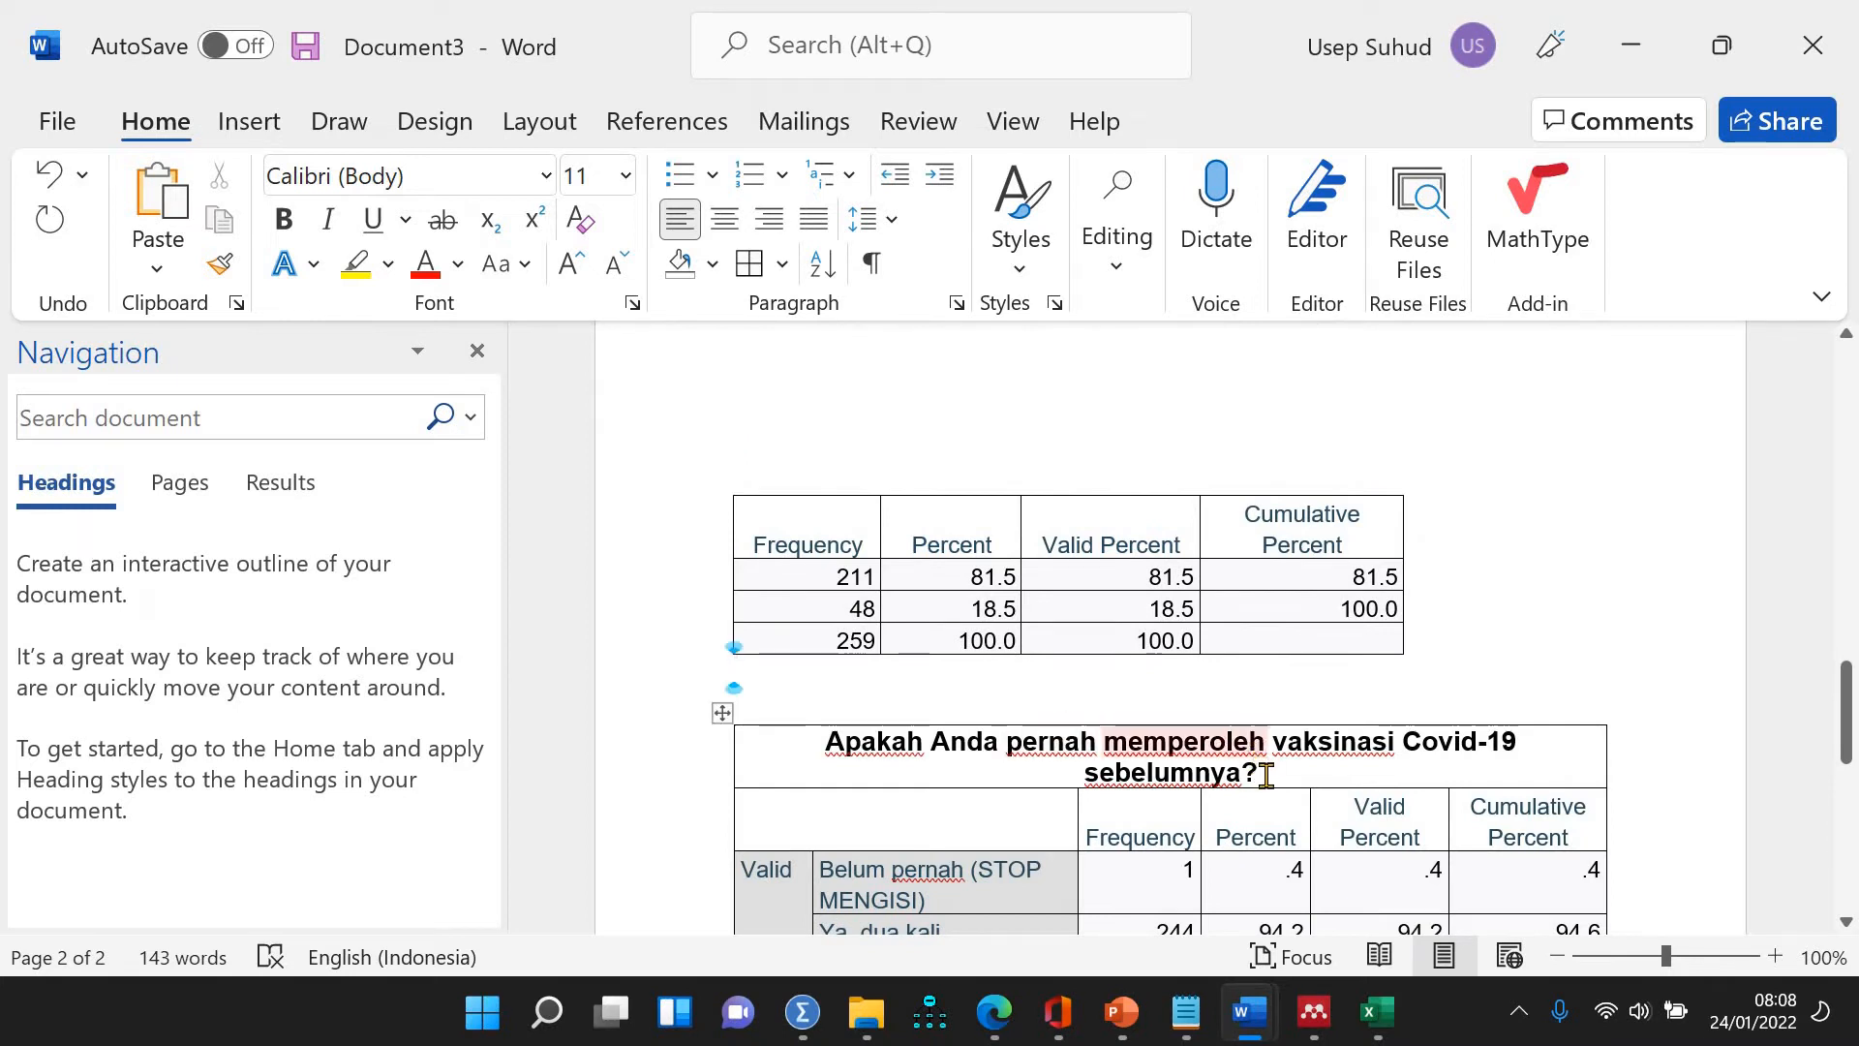
triple_click(834, 744)
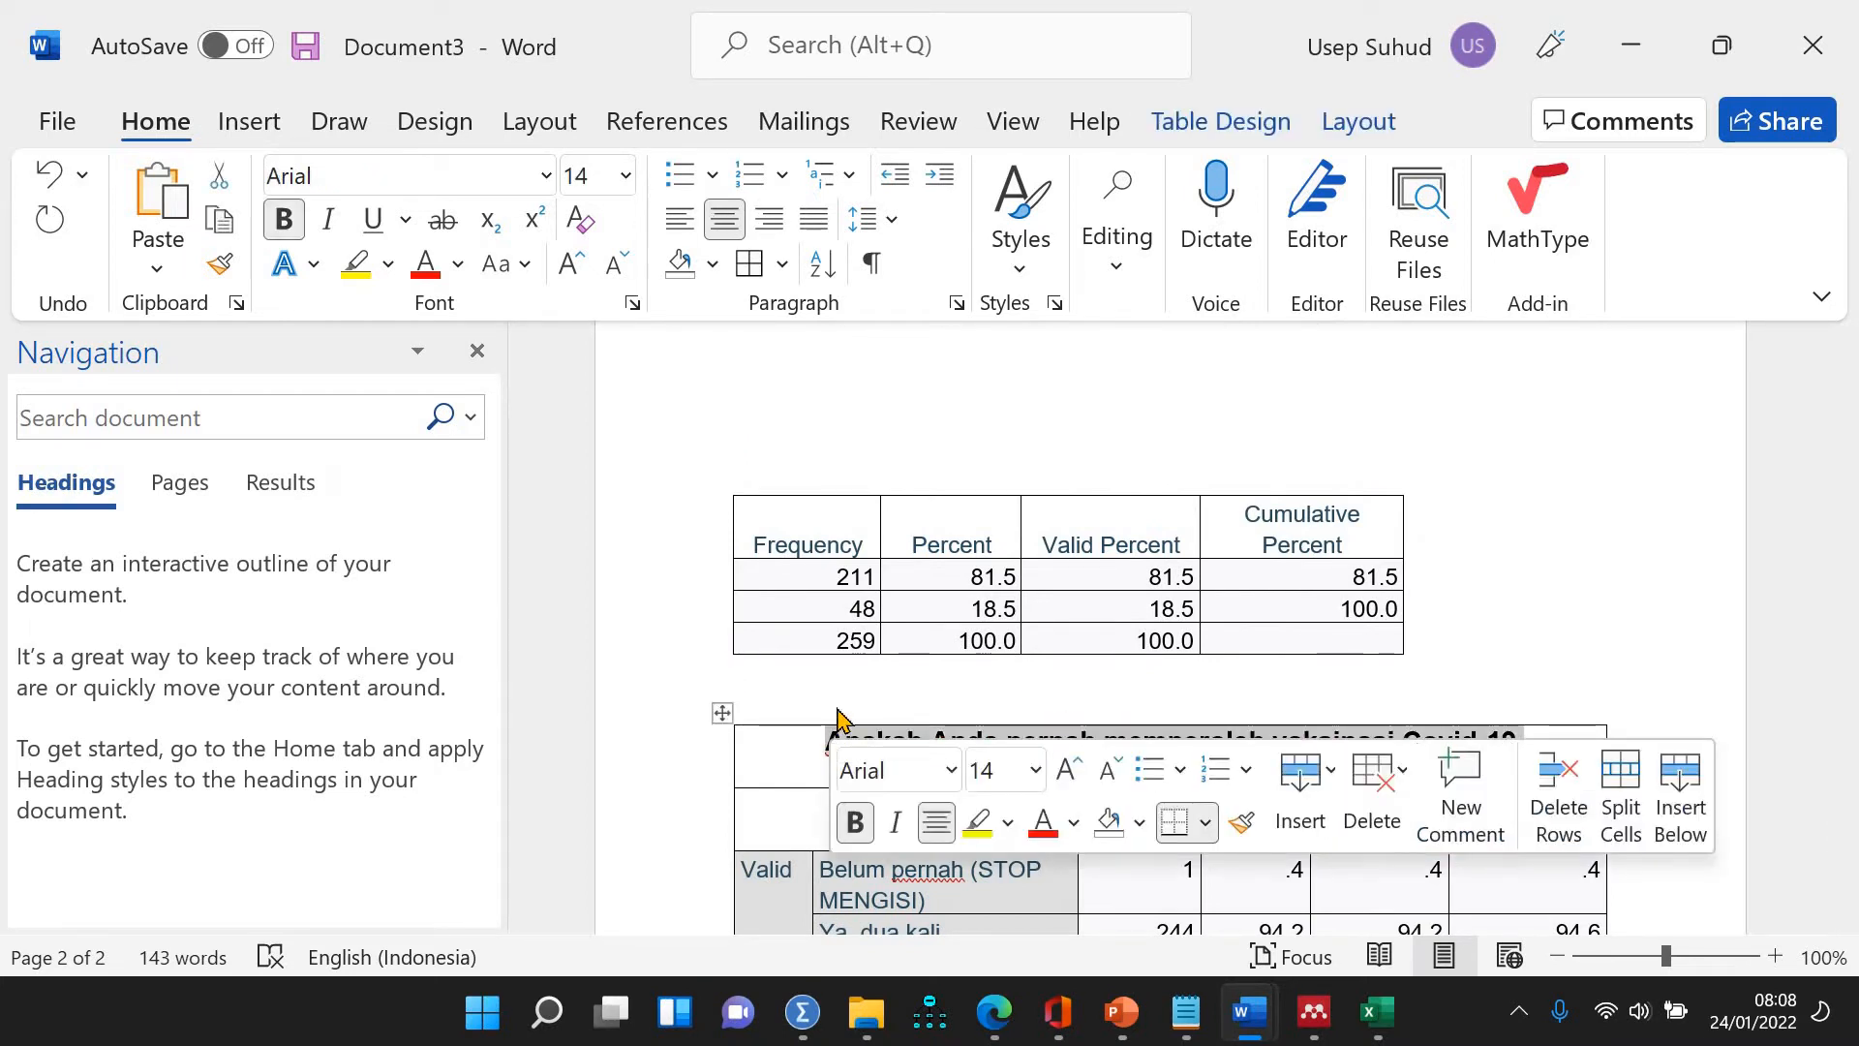
left_click_drag(831, 716, 830, 689)
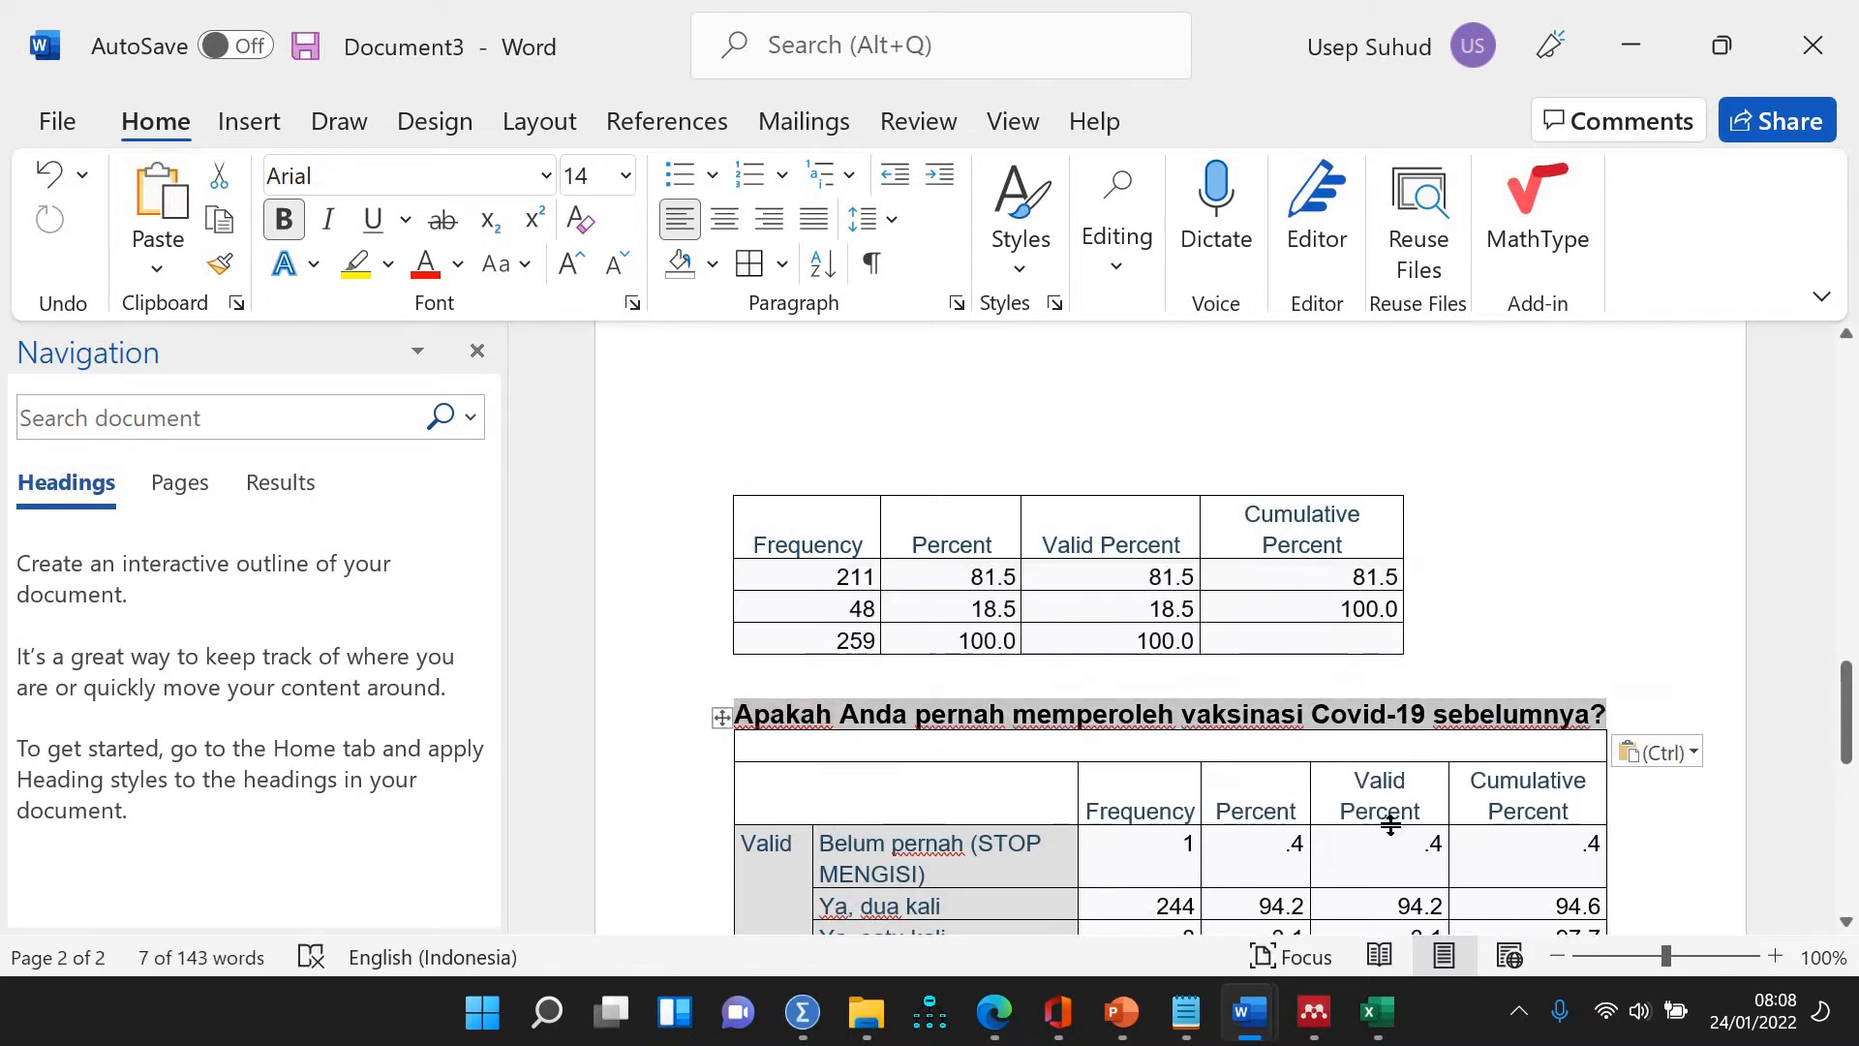
Delete the entire Valid Percent and Cumulative Percent columns from the Covid-19 vaccination table
left_click_drag(1466, 905, 1379, 799)
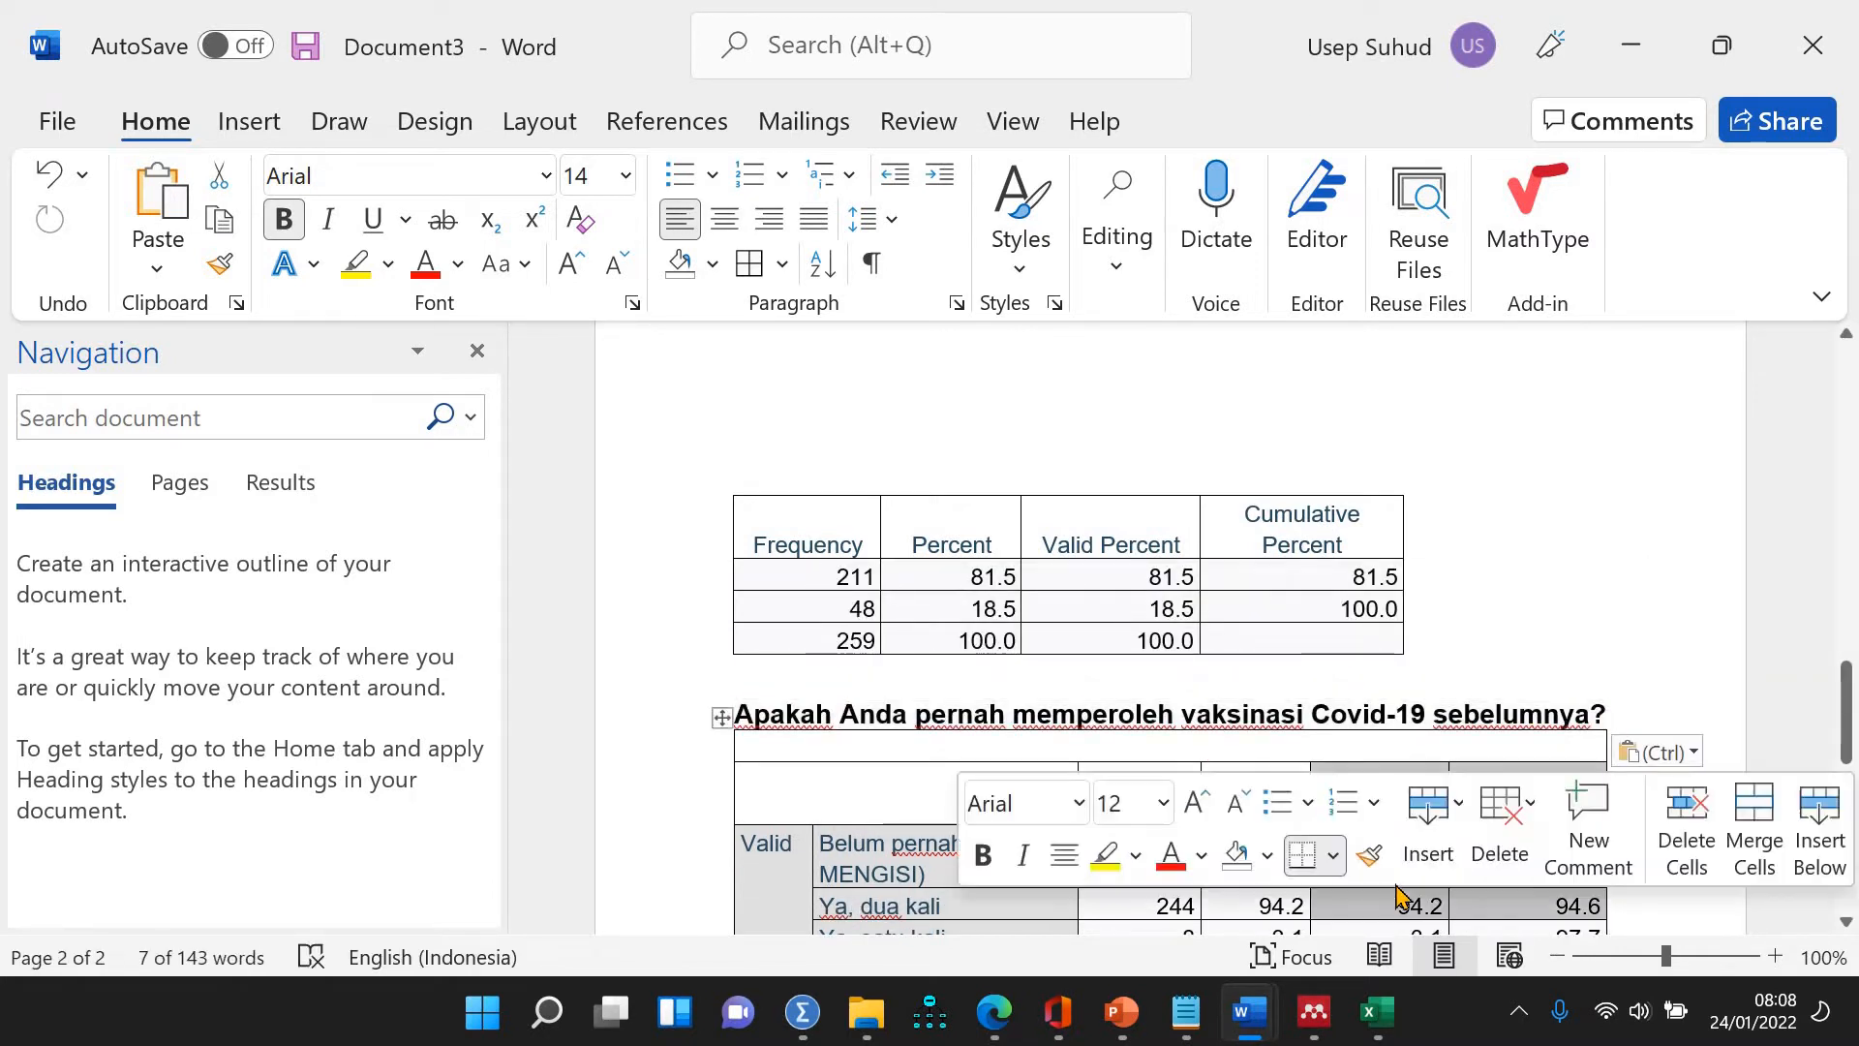
right_click(1366, 774)
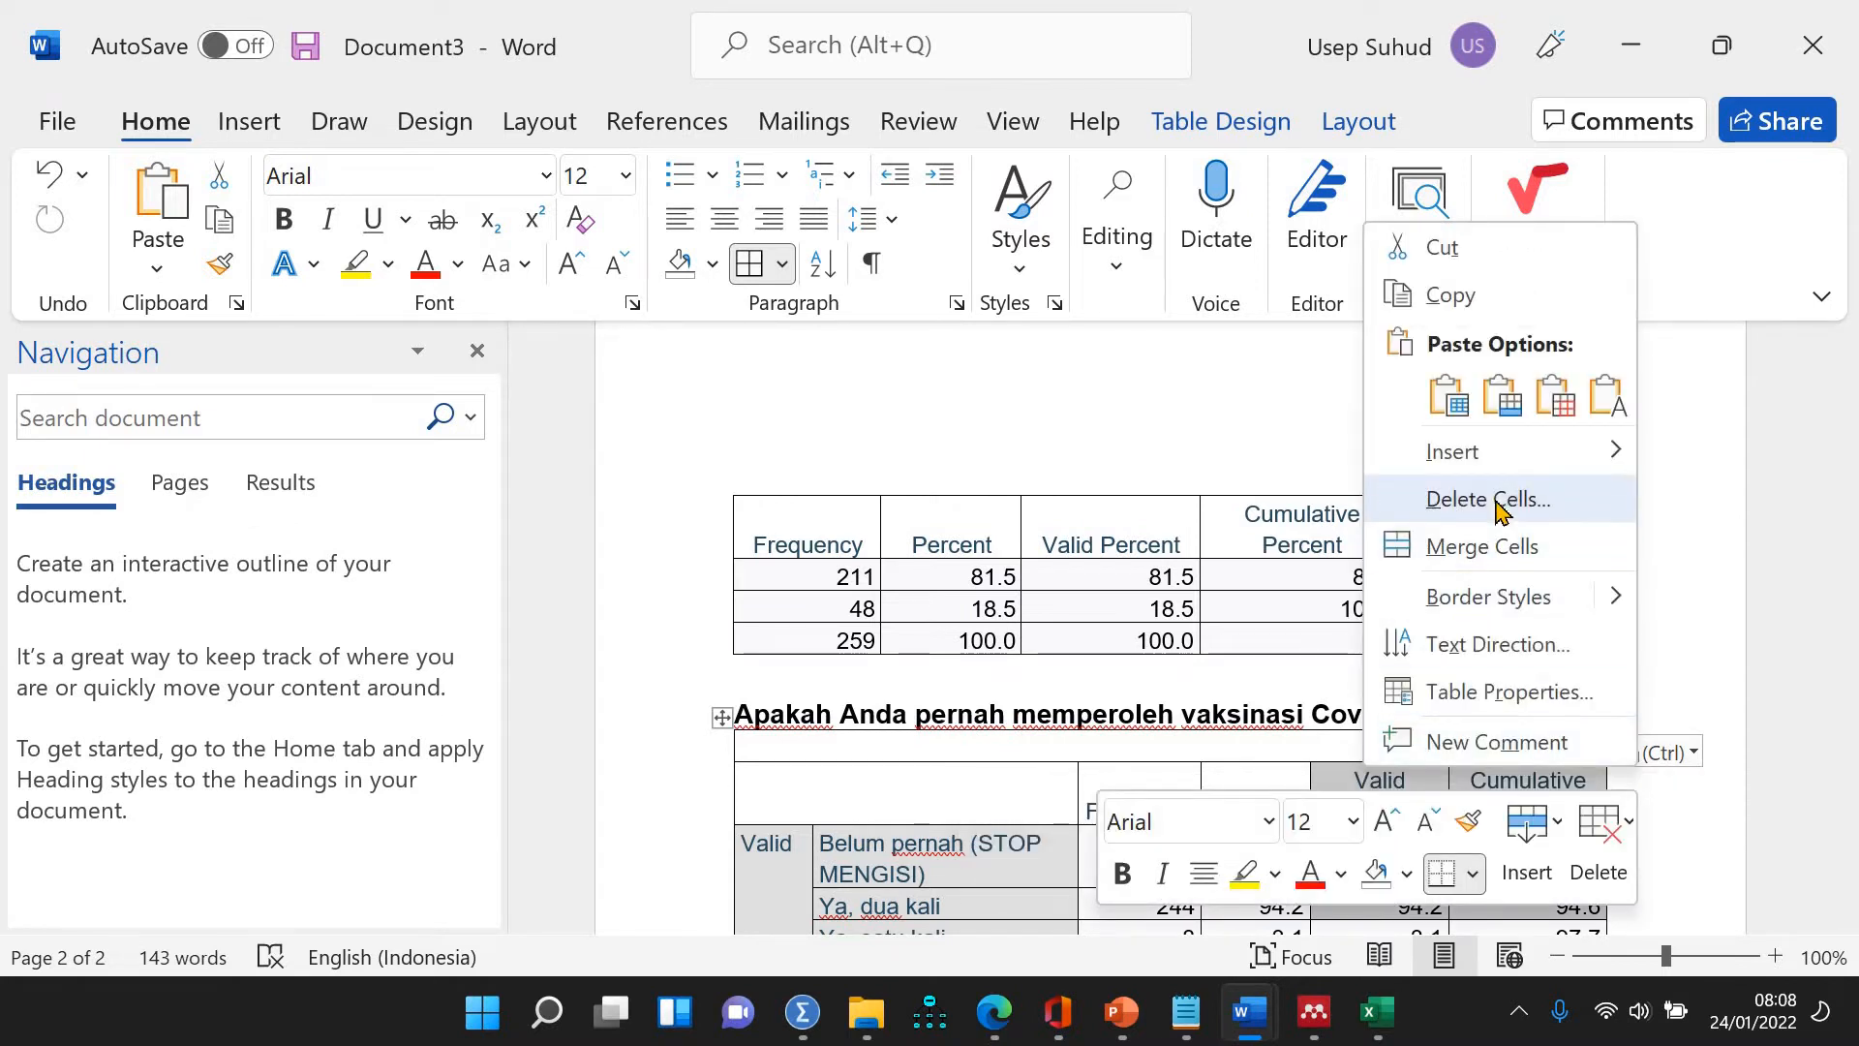
left_click(1488, 499)
left_click(937, 514)
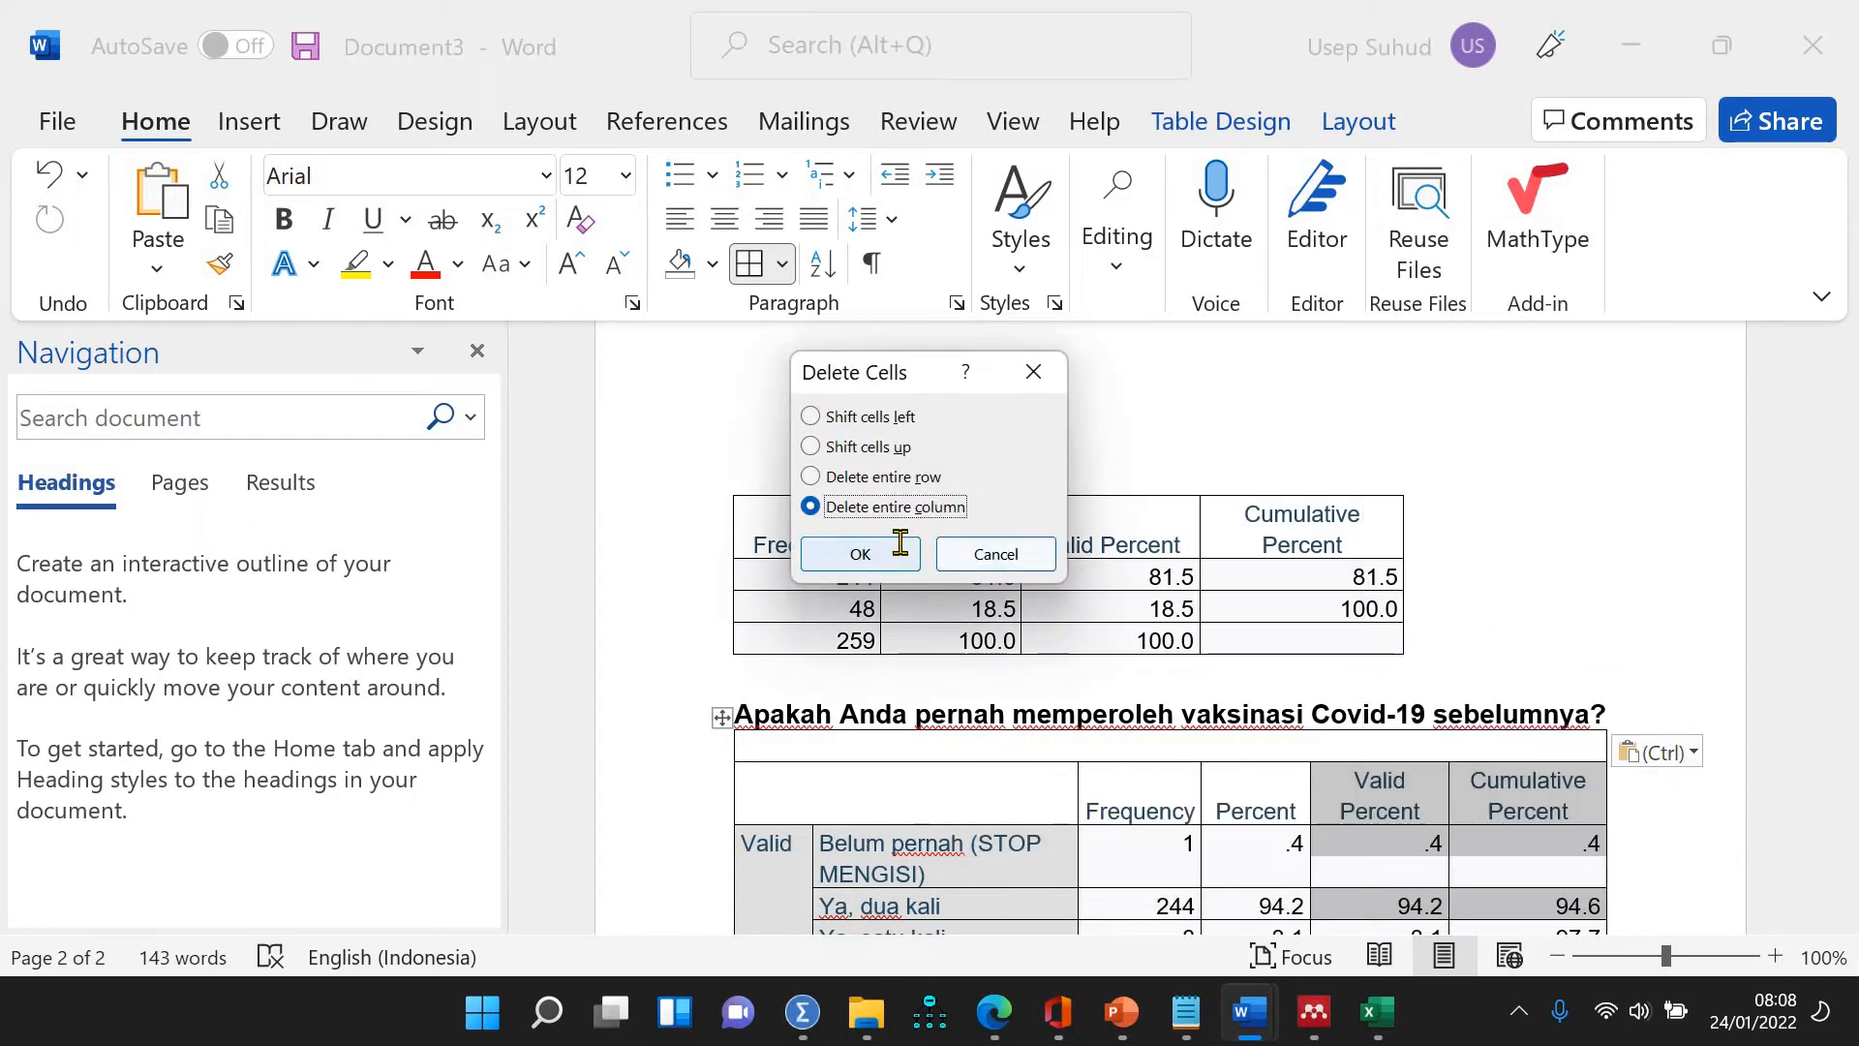
left_click(899, 544)
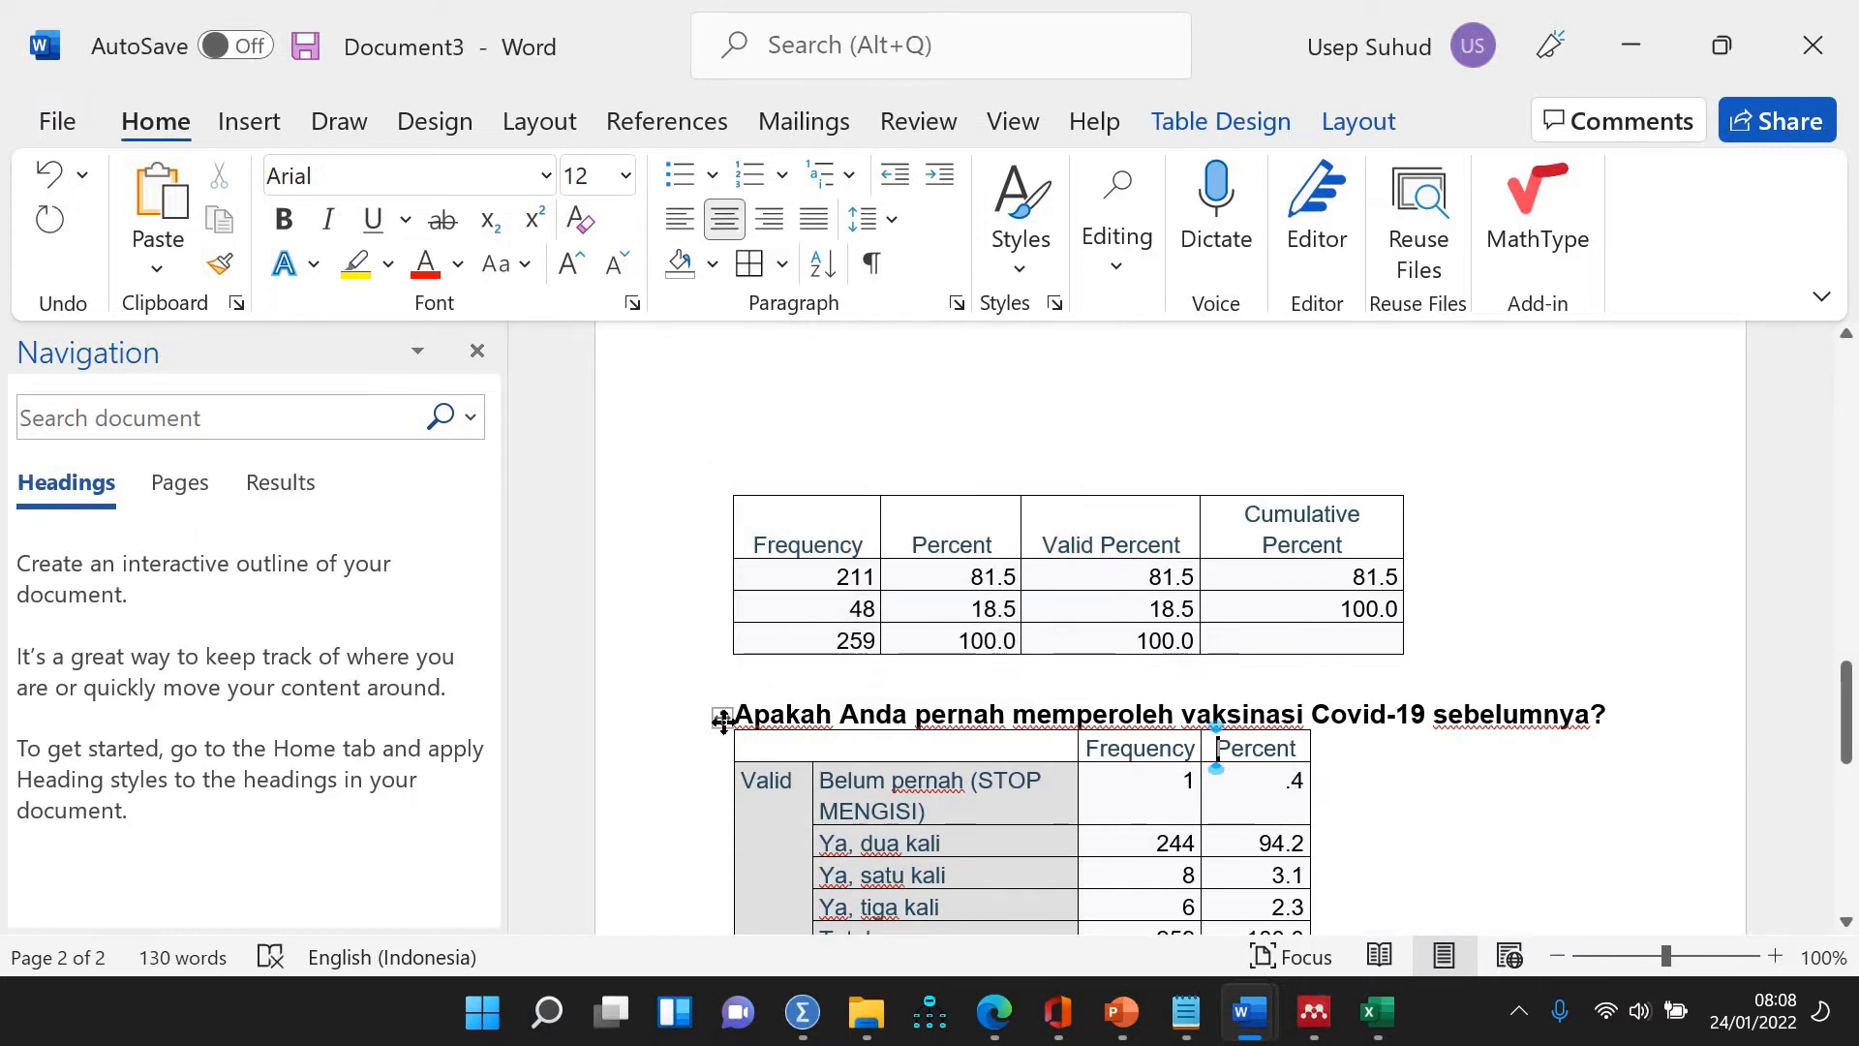
AutoFit the Covid-19 vaccination table to the window width and place the text cursor at the end of its title
right_click(723, 721)
mouse_move(950, 507)
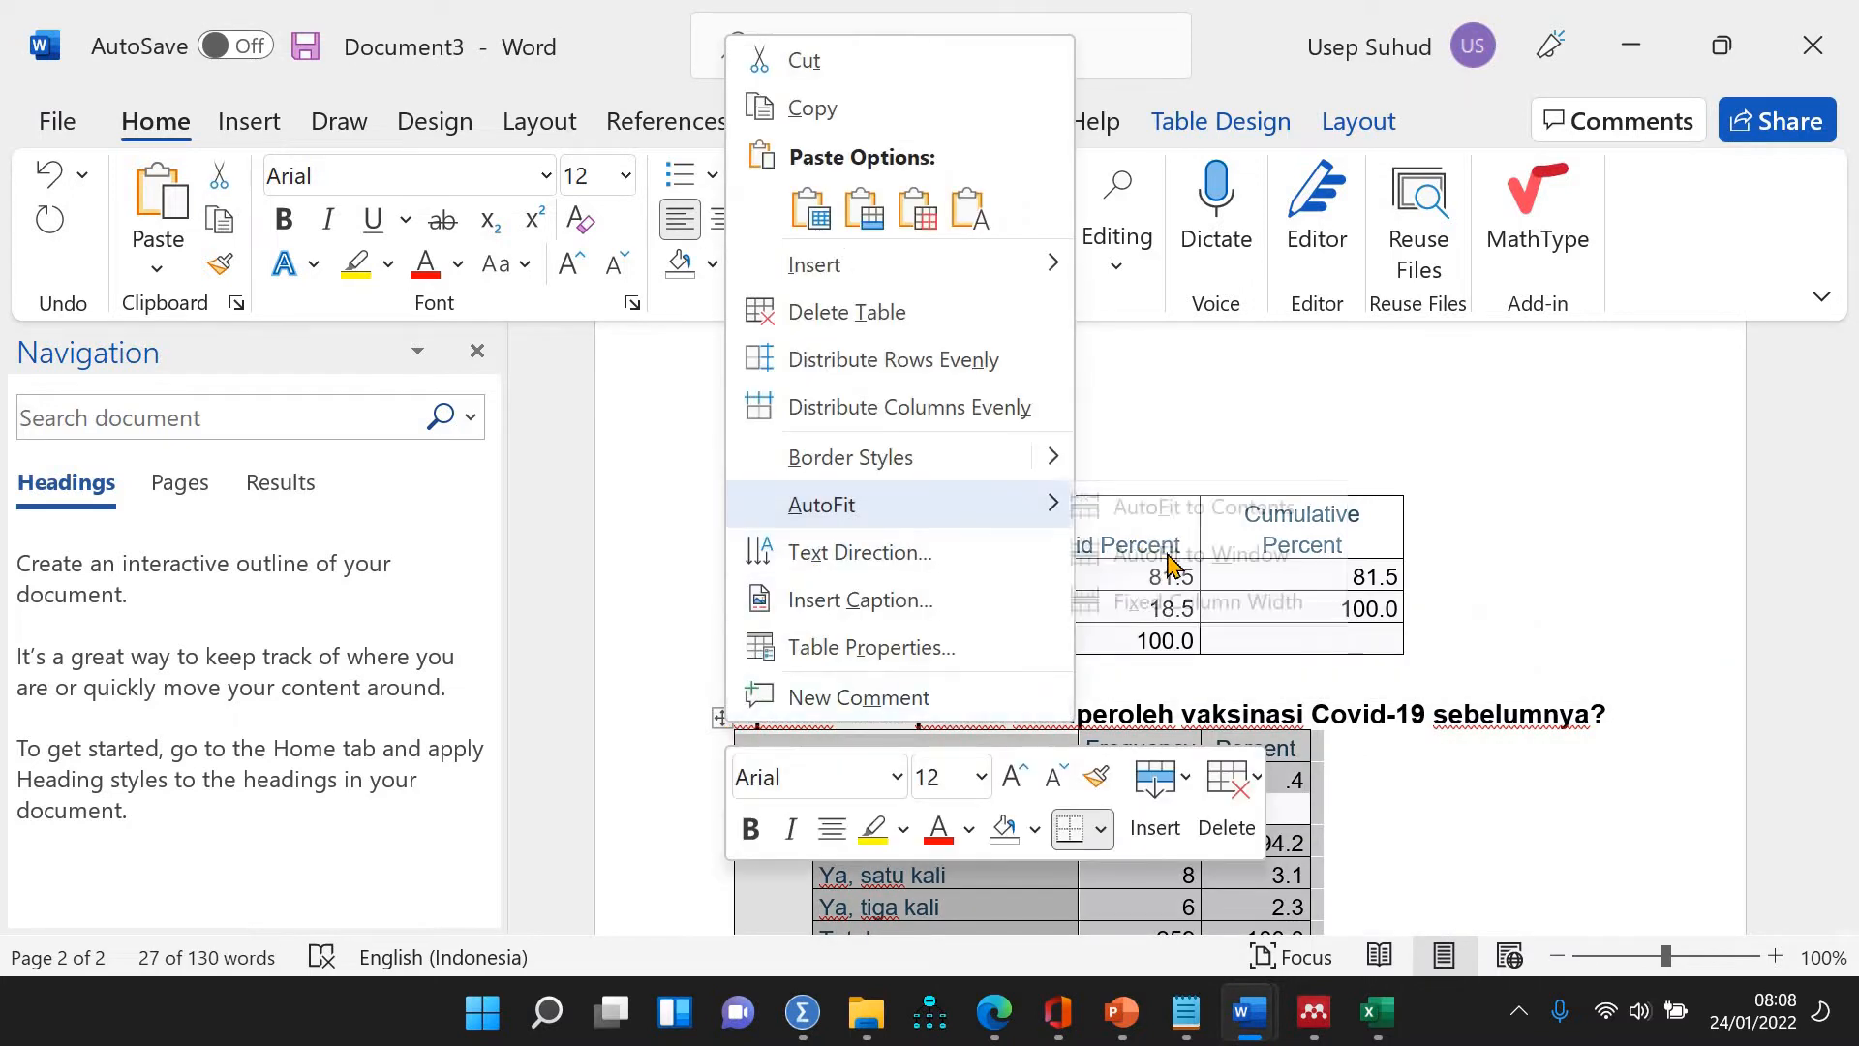
left_click(1173, 559)
left_click(1624, 708)
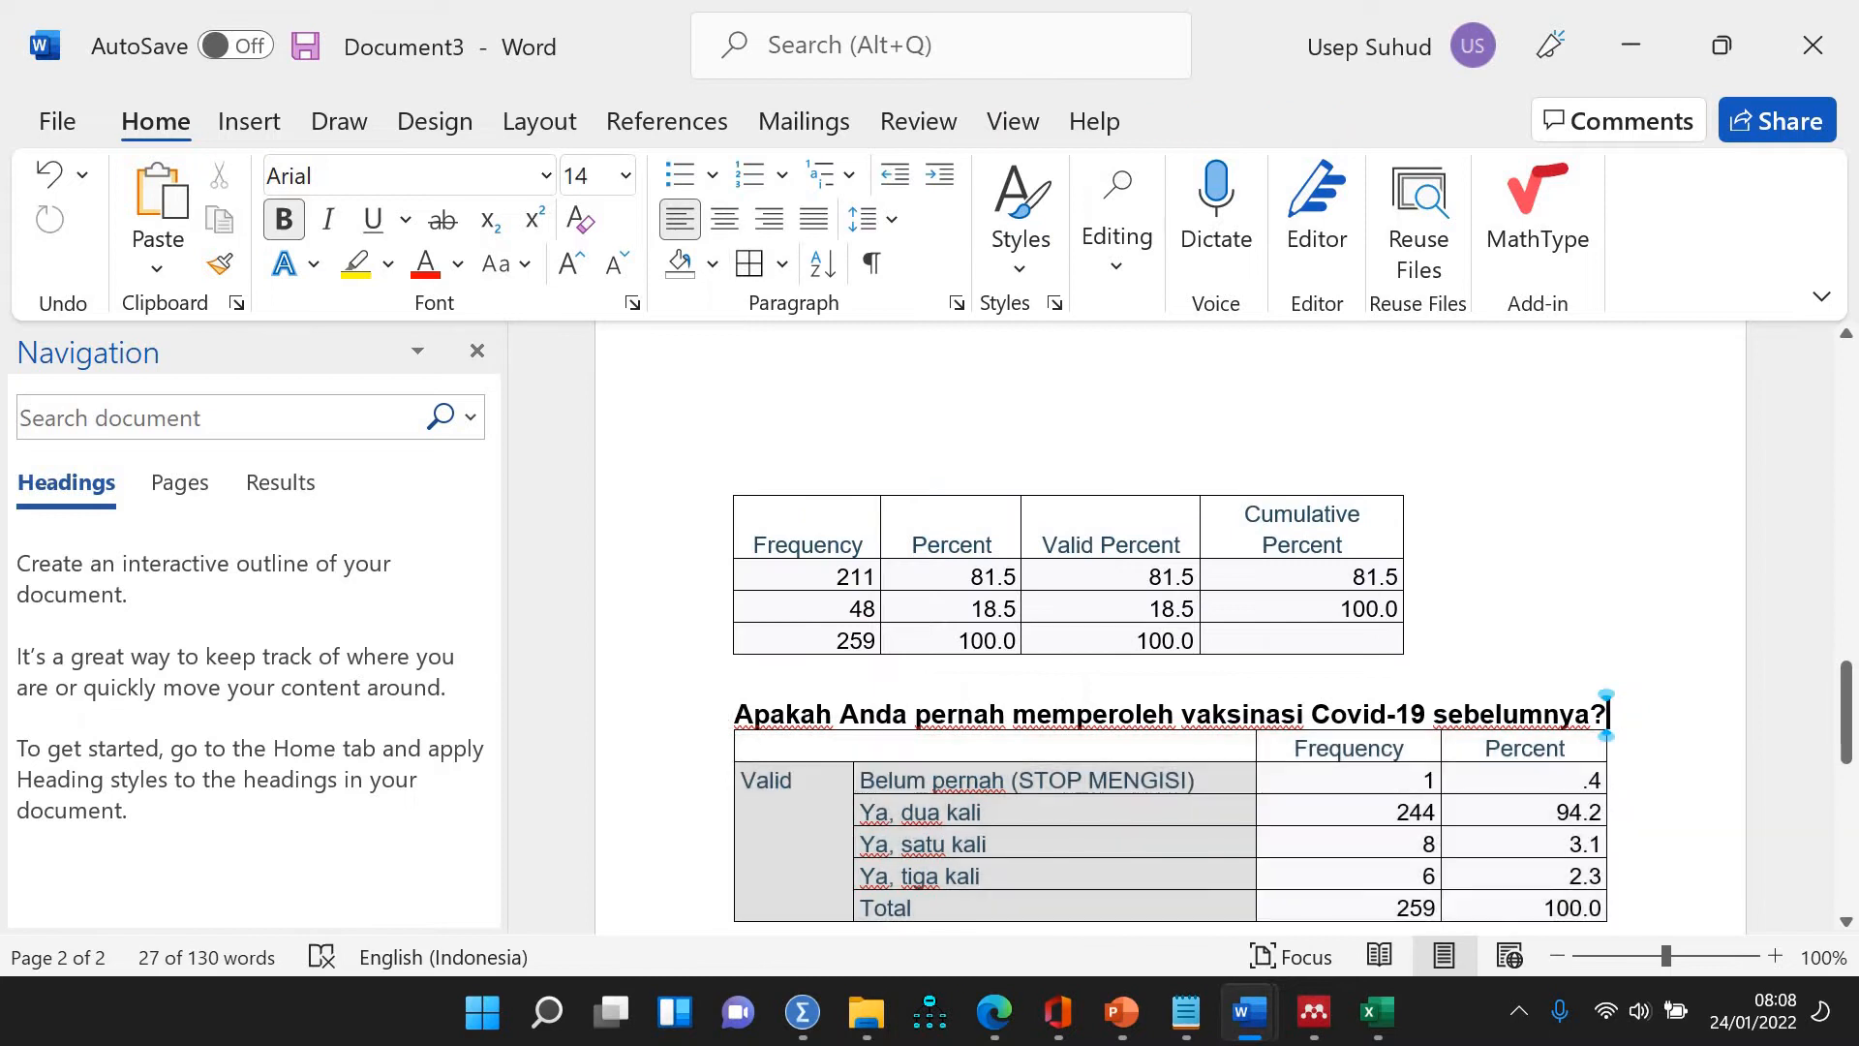
Insert a blank line between the title "Apakah Anda pernah memperoleh vaksinasi Covid-19 sebelumnya?" and its table, and review the document's tables
key("Return")
scroll(1317, 670, "down", 5)
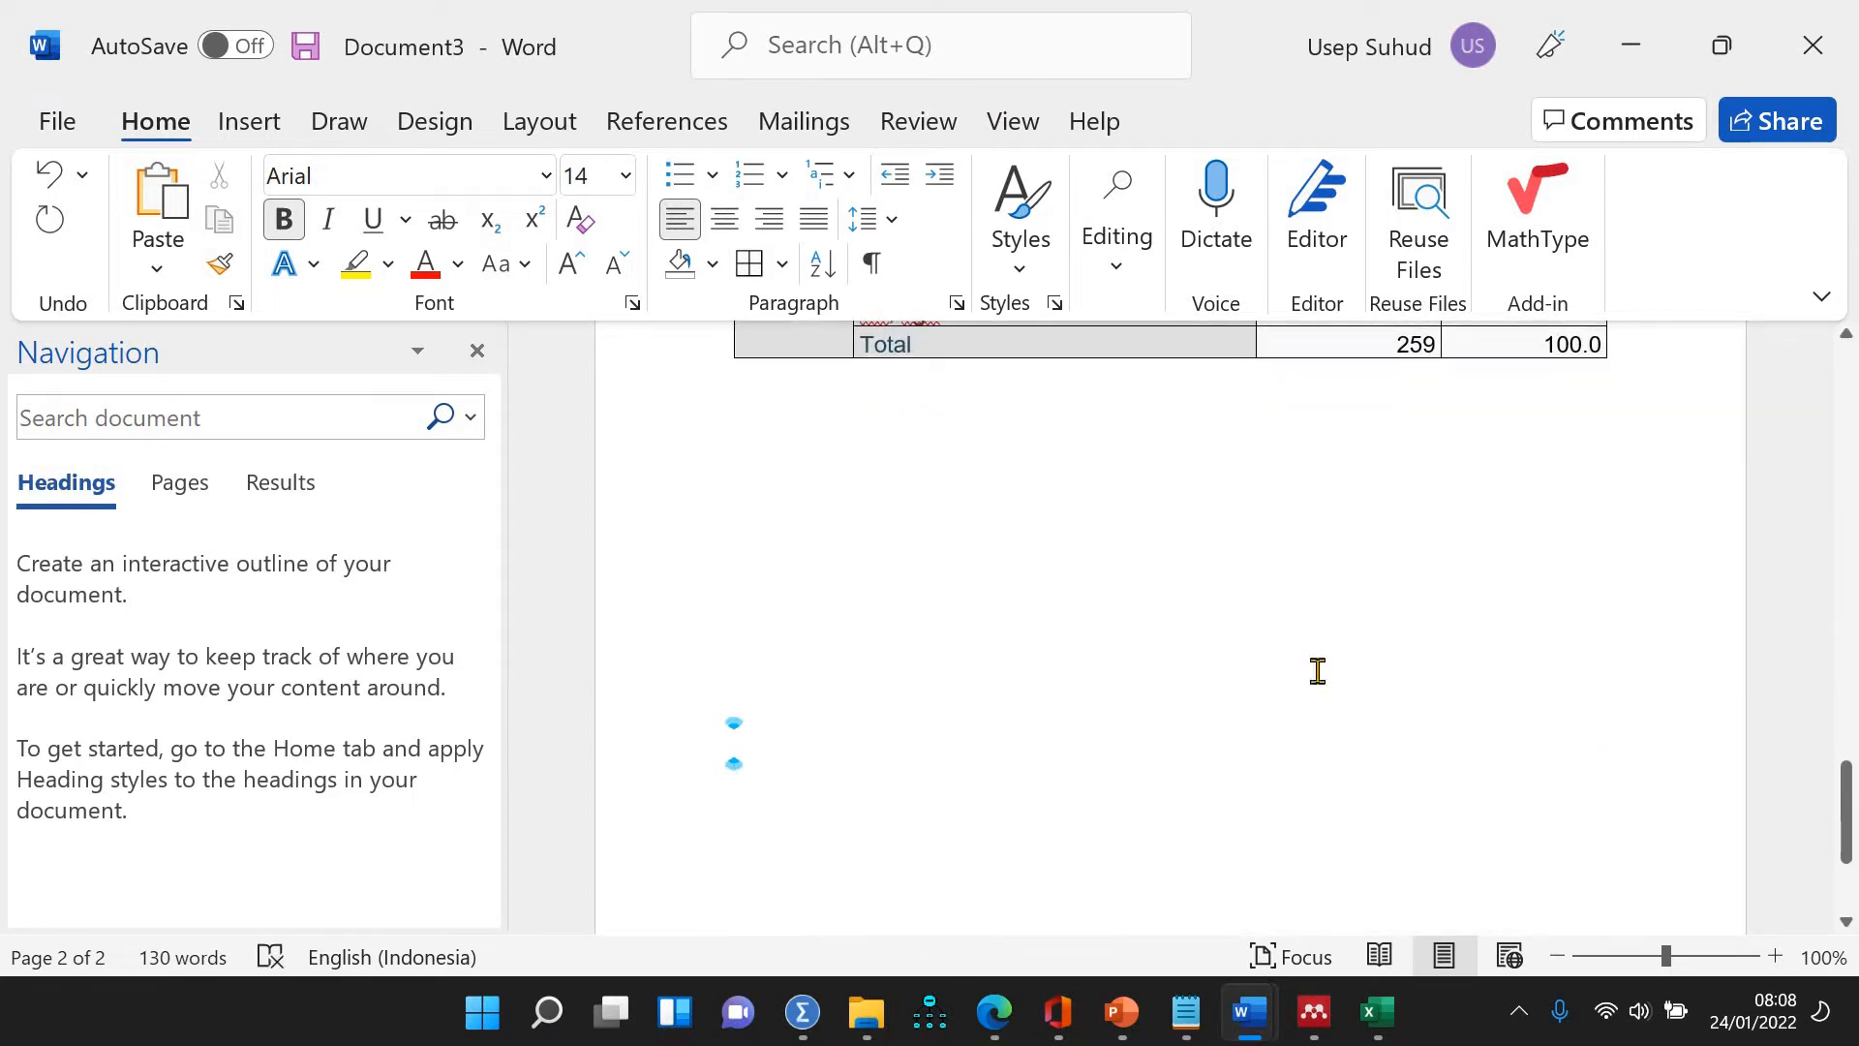
left_click(929, 477)
scroll(930, 477, "down", 2)
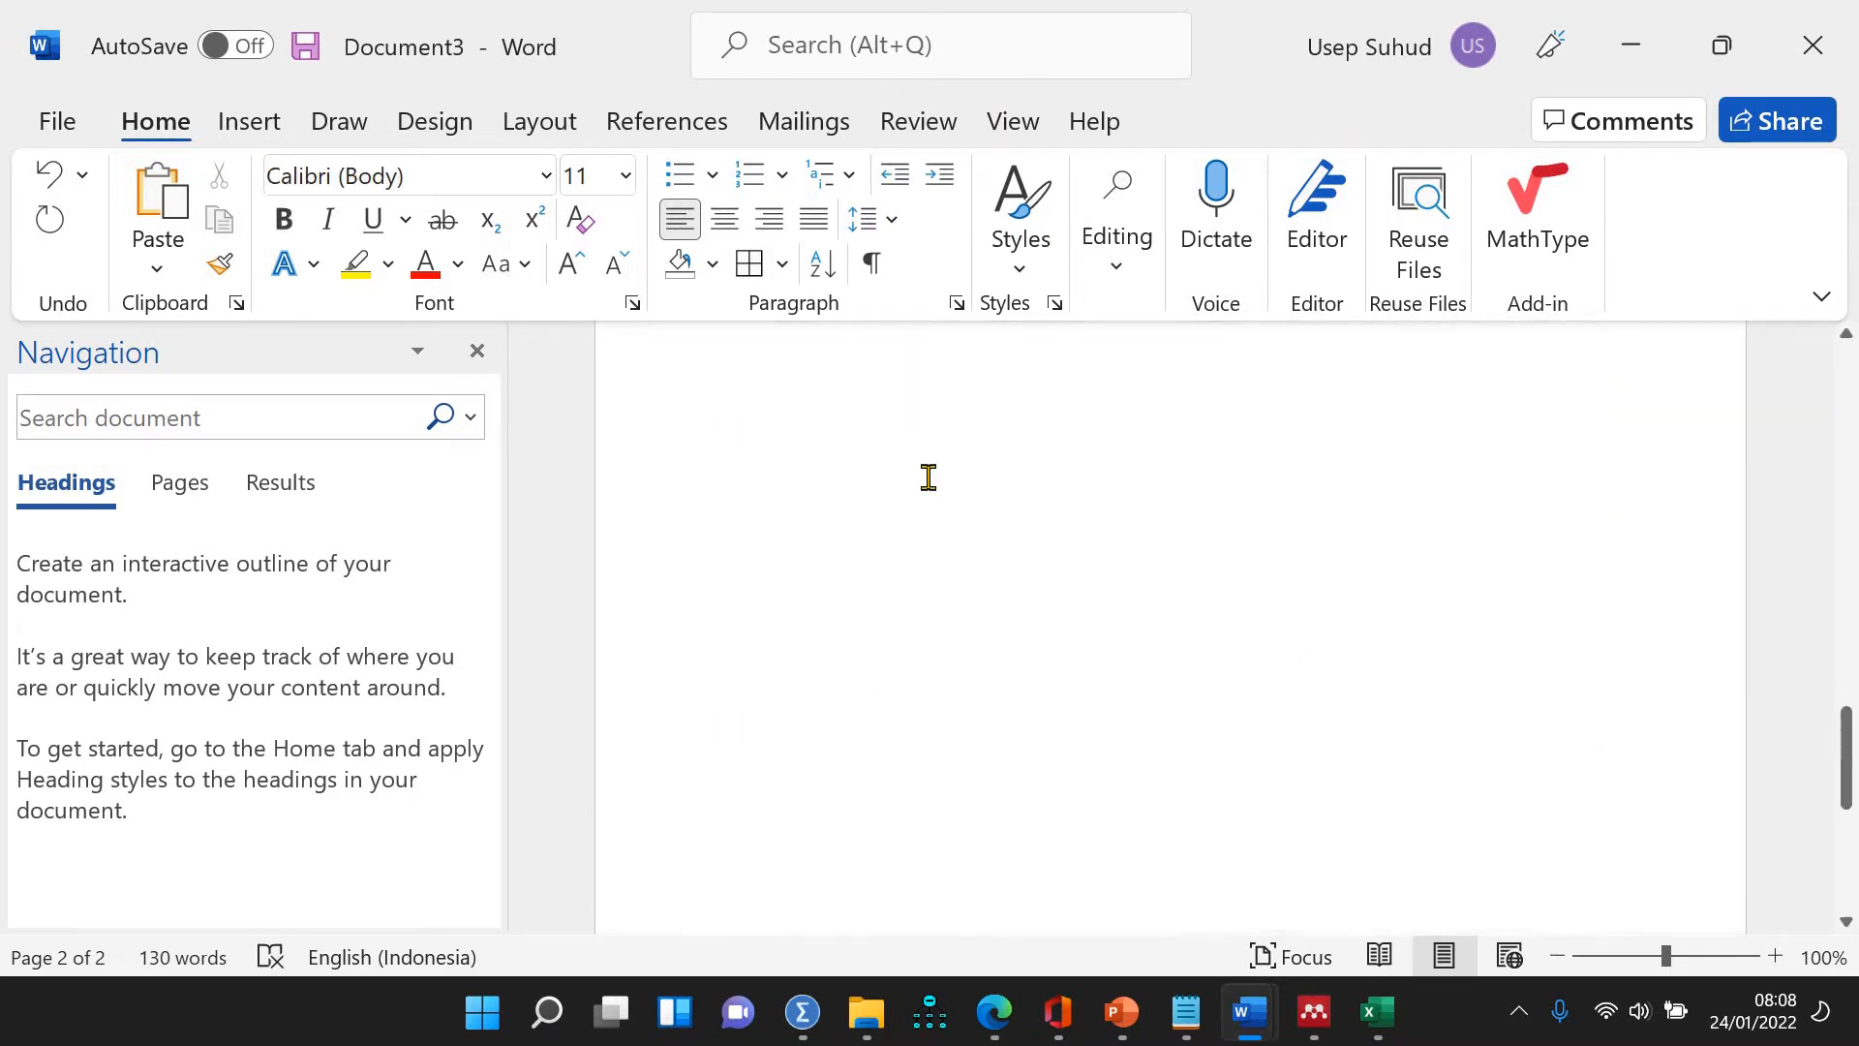
scroll(1032, 668, "up", 6)
scroll(1032, 668, "down", 5)
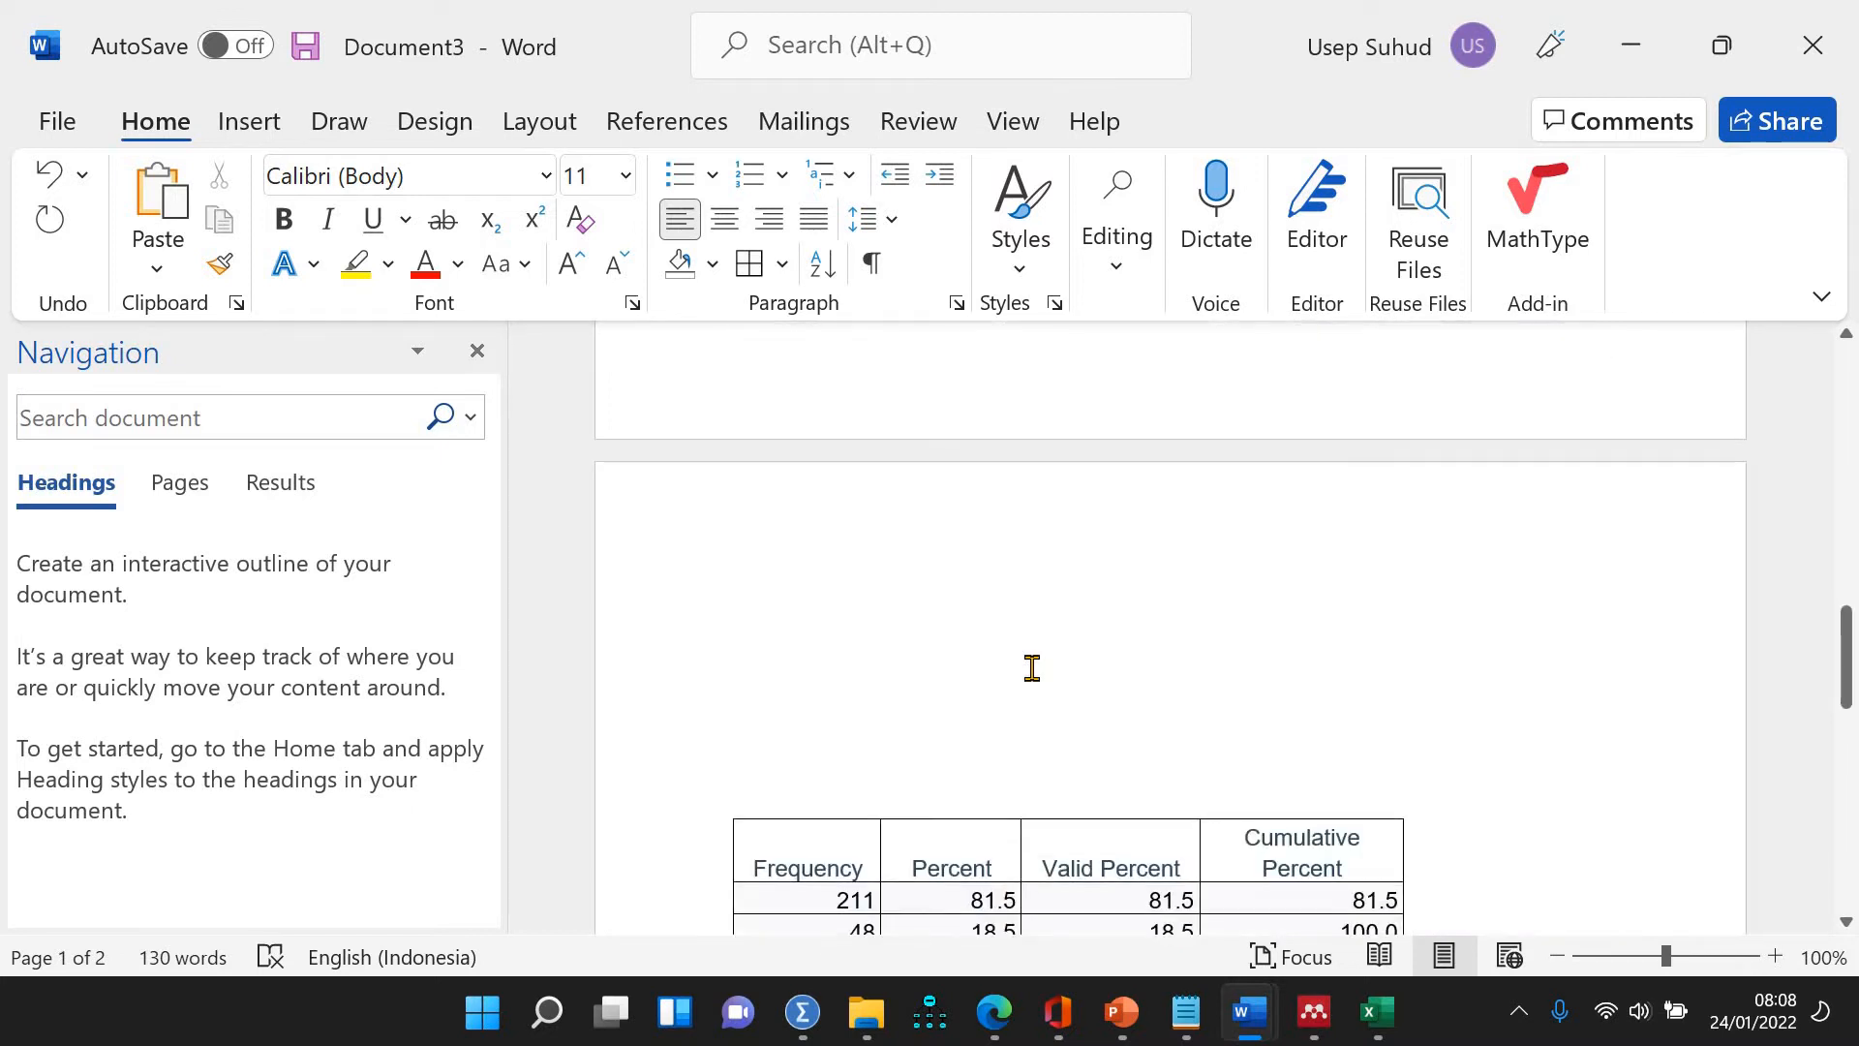
scroll(1032, 668, "down", 5)
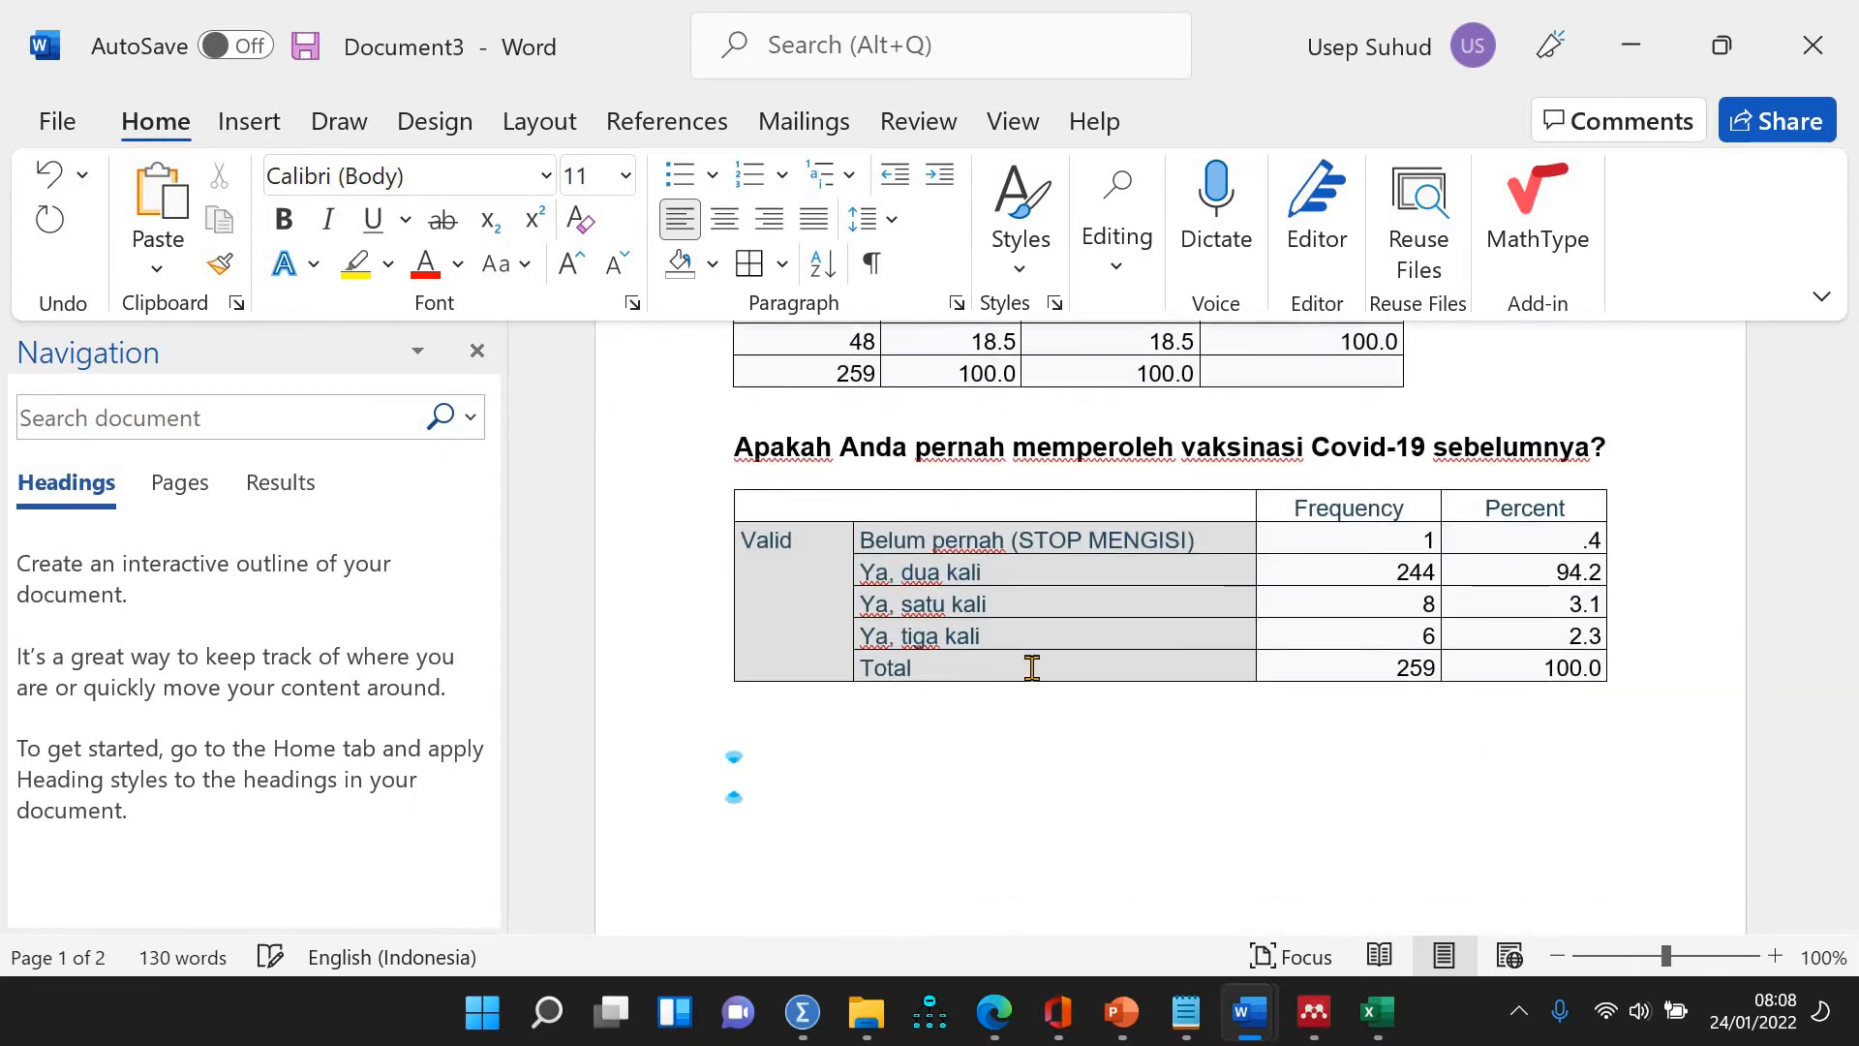
scroll(1032, 668, "up", 10)
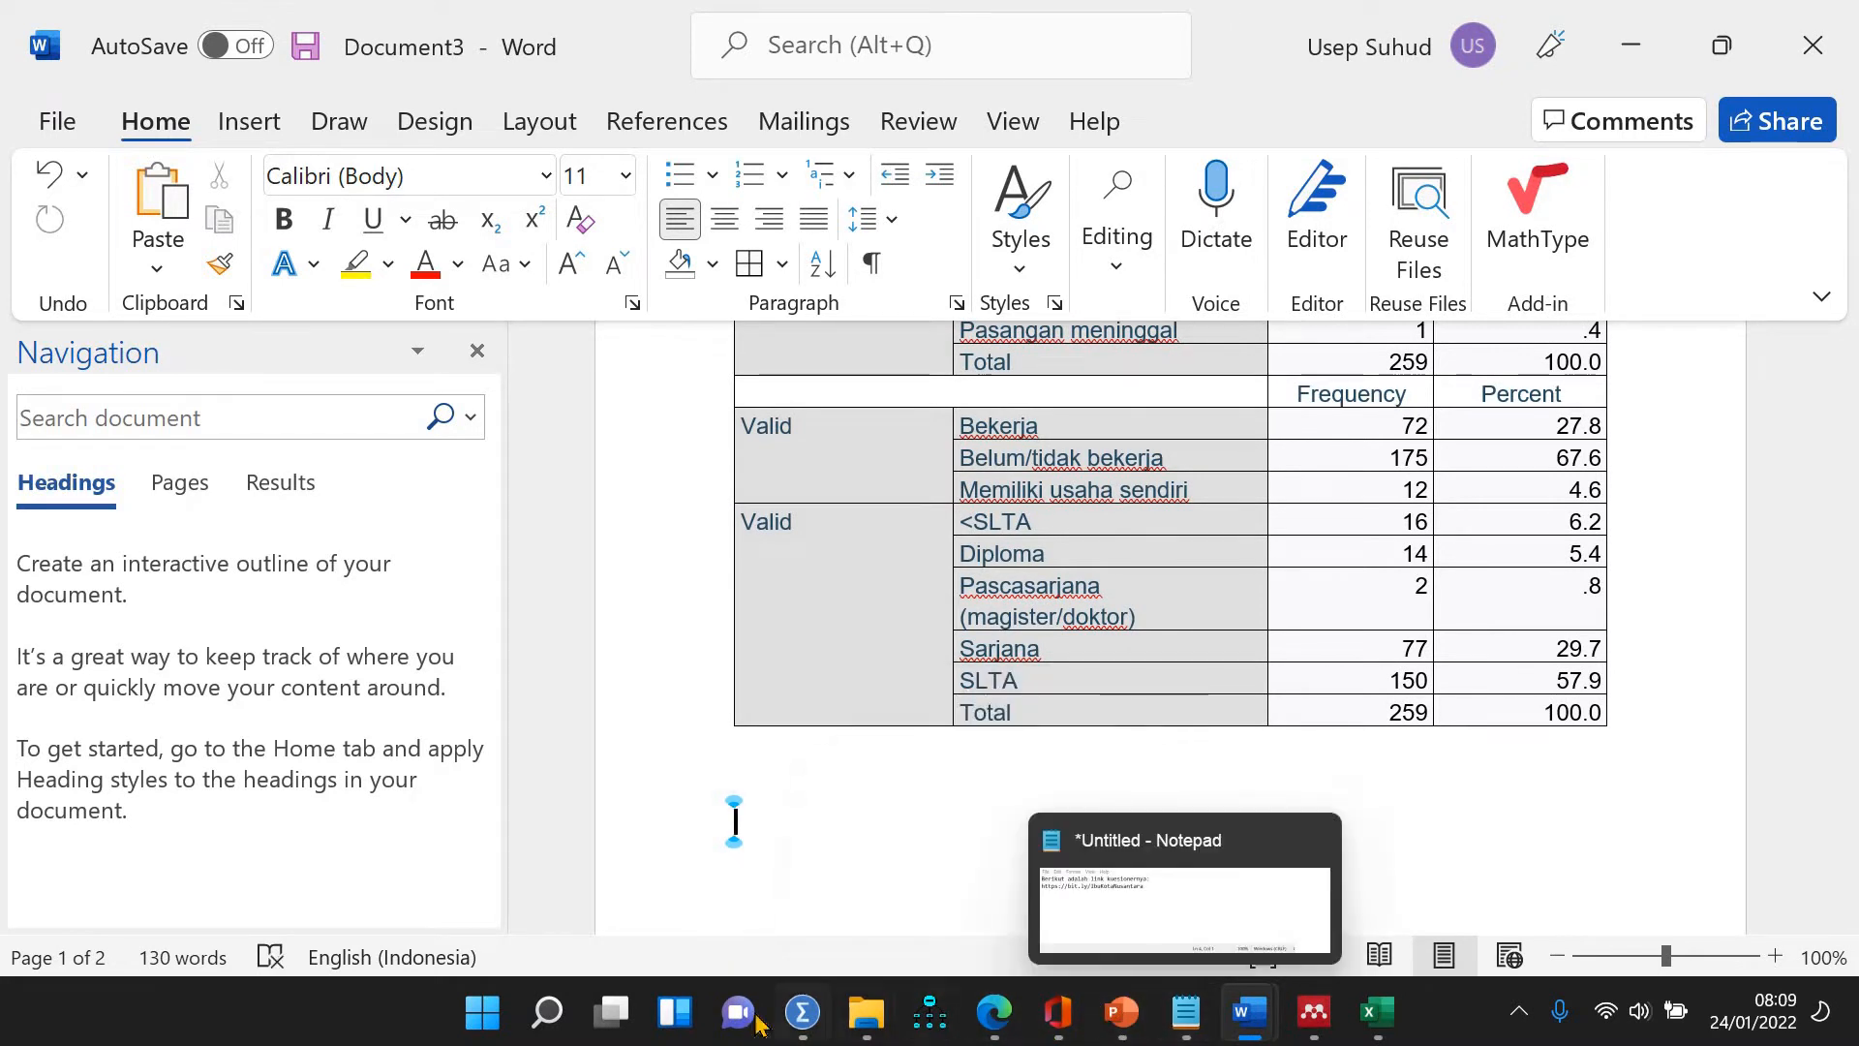
Switch to the Output1 window of the SPSS Statistics Viewer and maximize it
left_click(802, 1012)
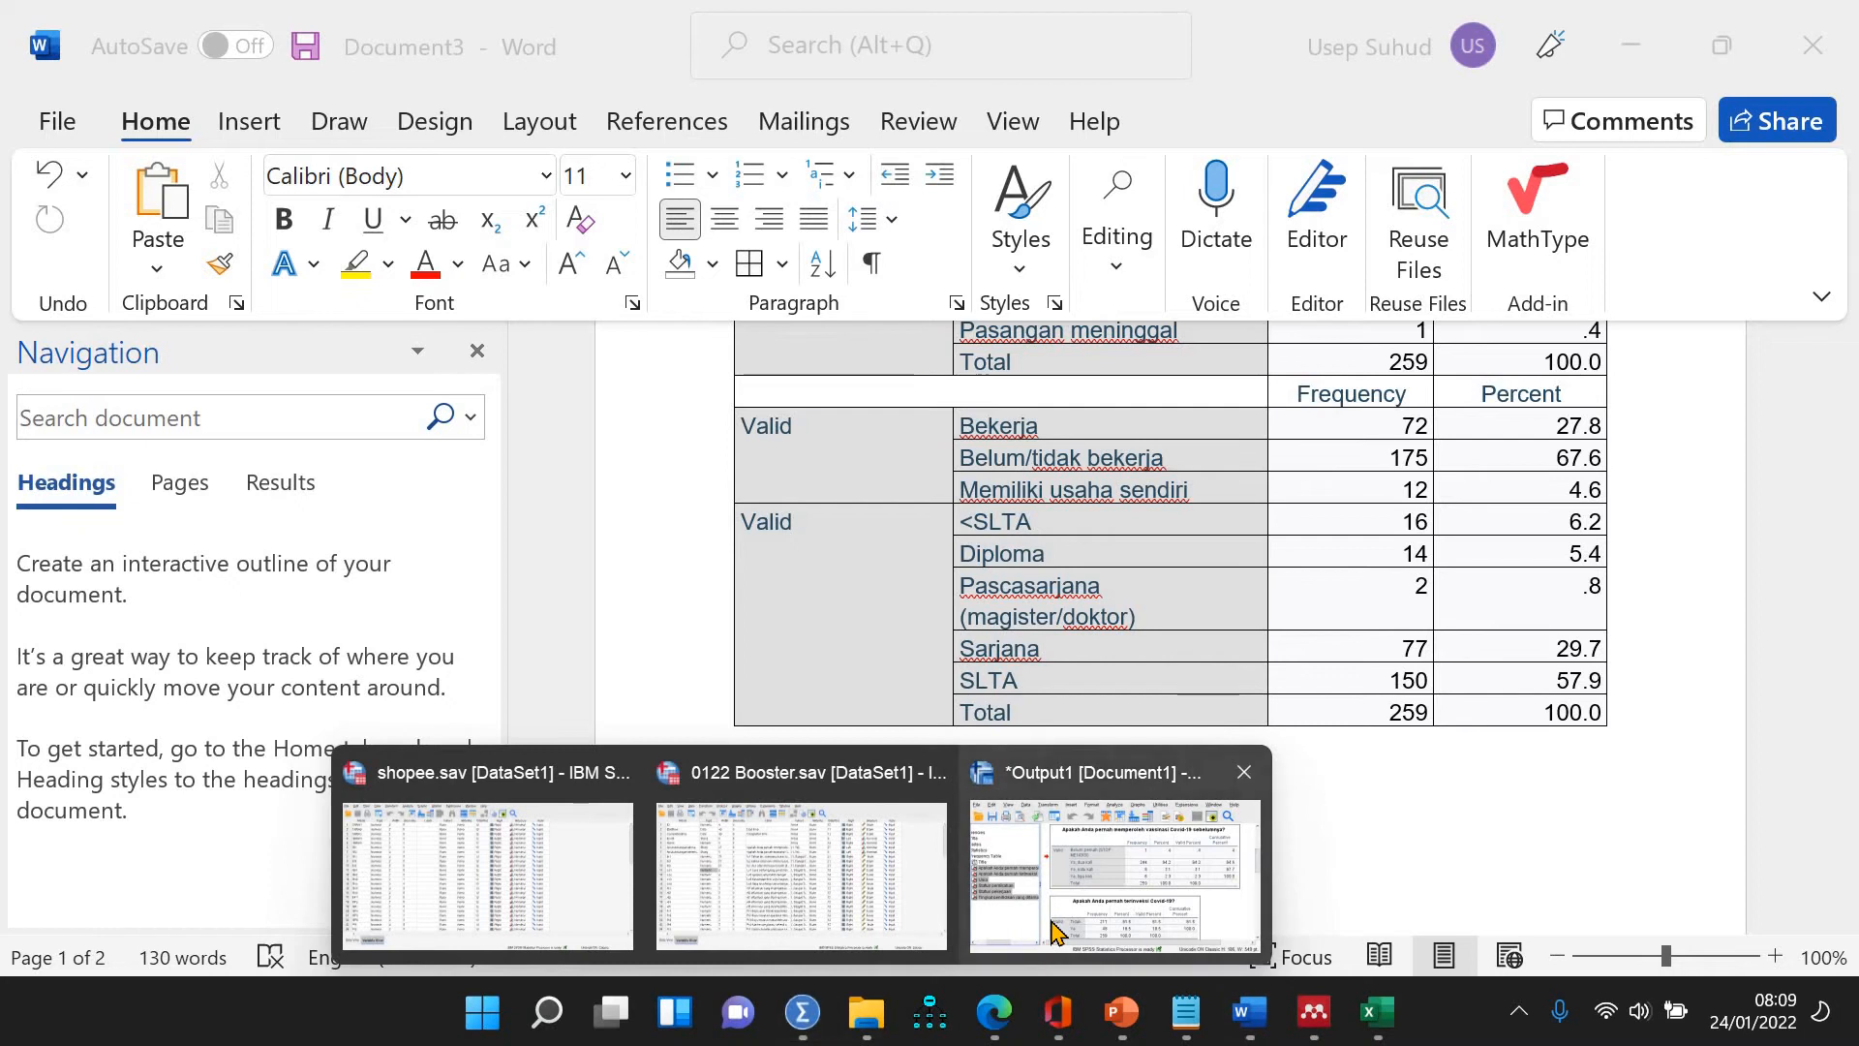
left_click(1055, 932)
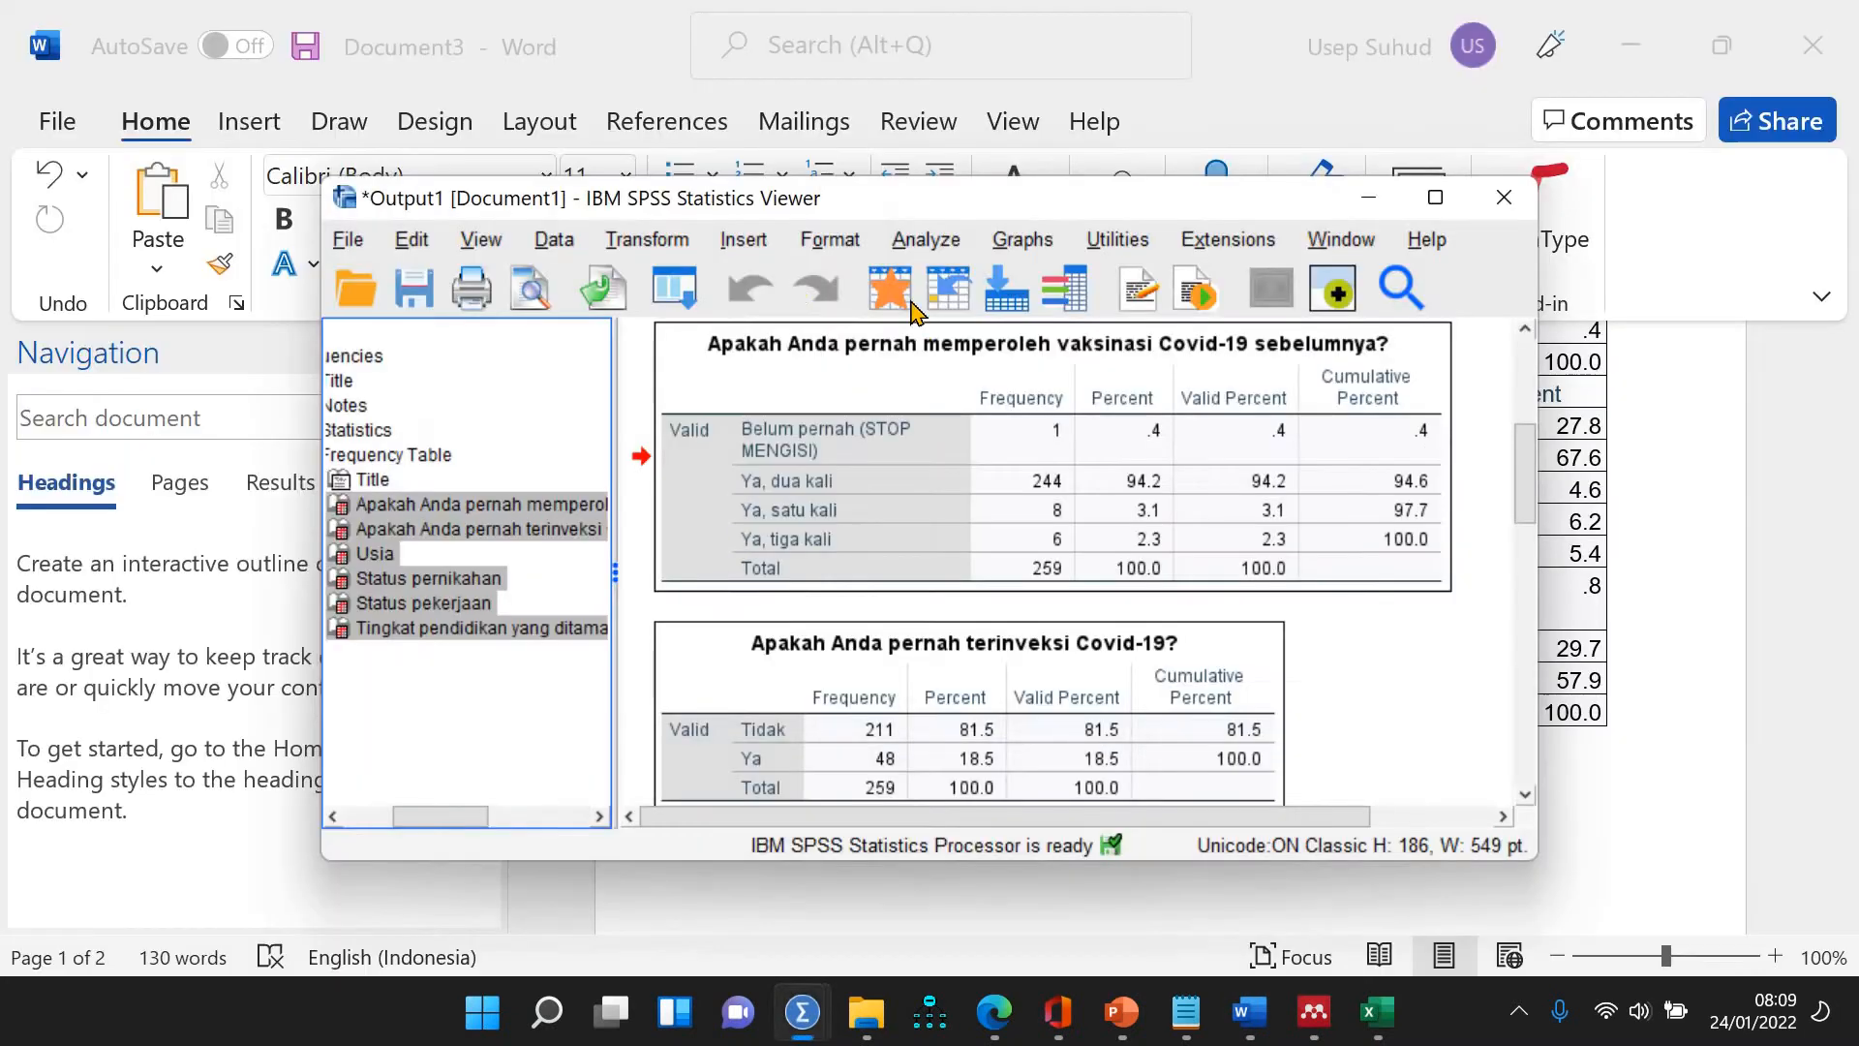
left_click(904, 240)
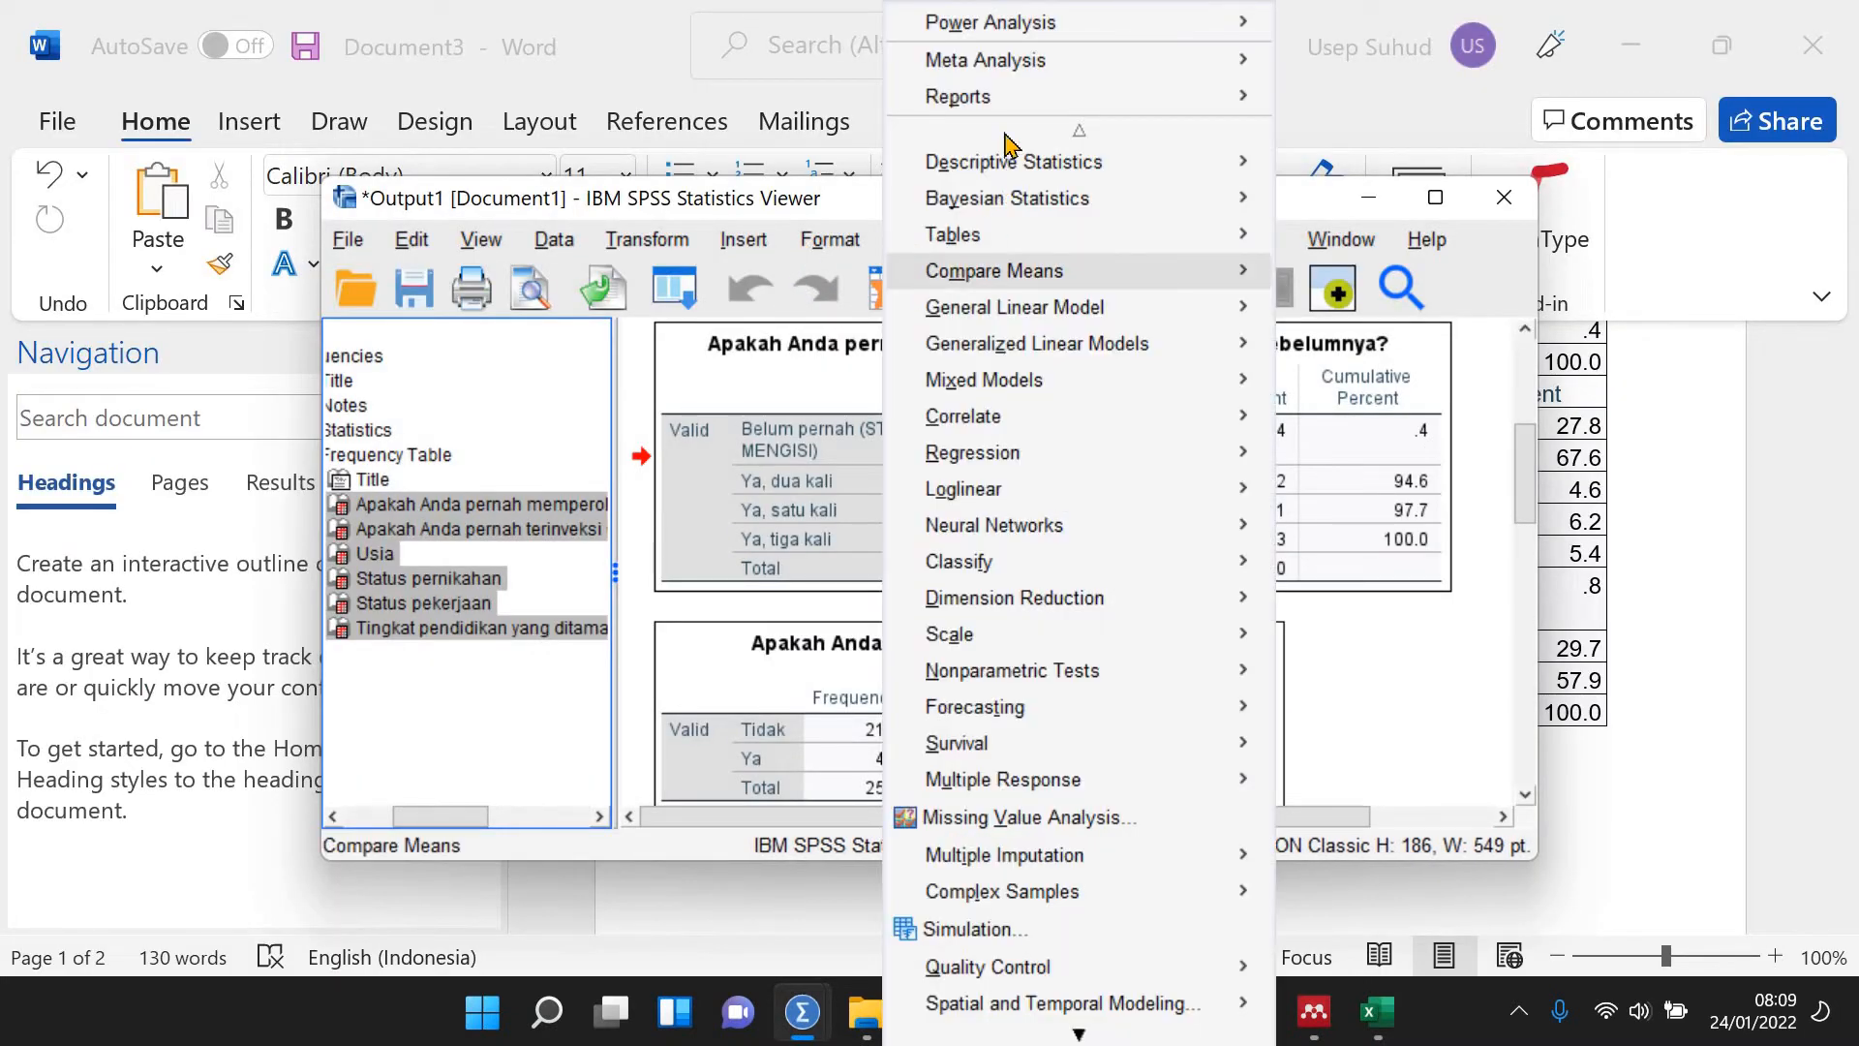
left_click(829, 239)
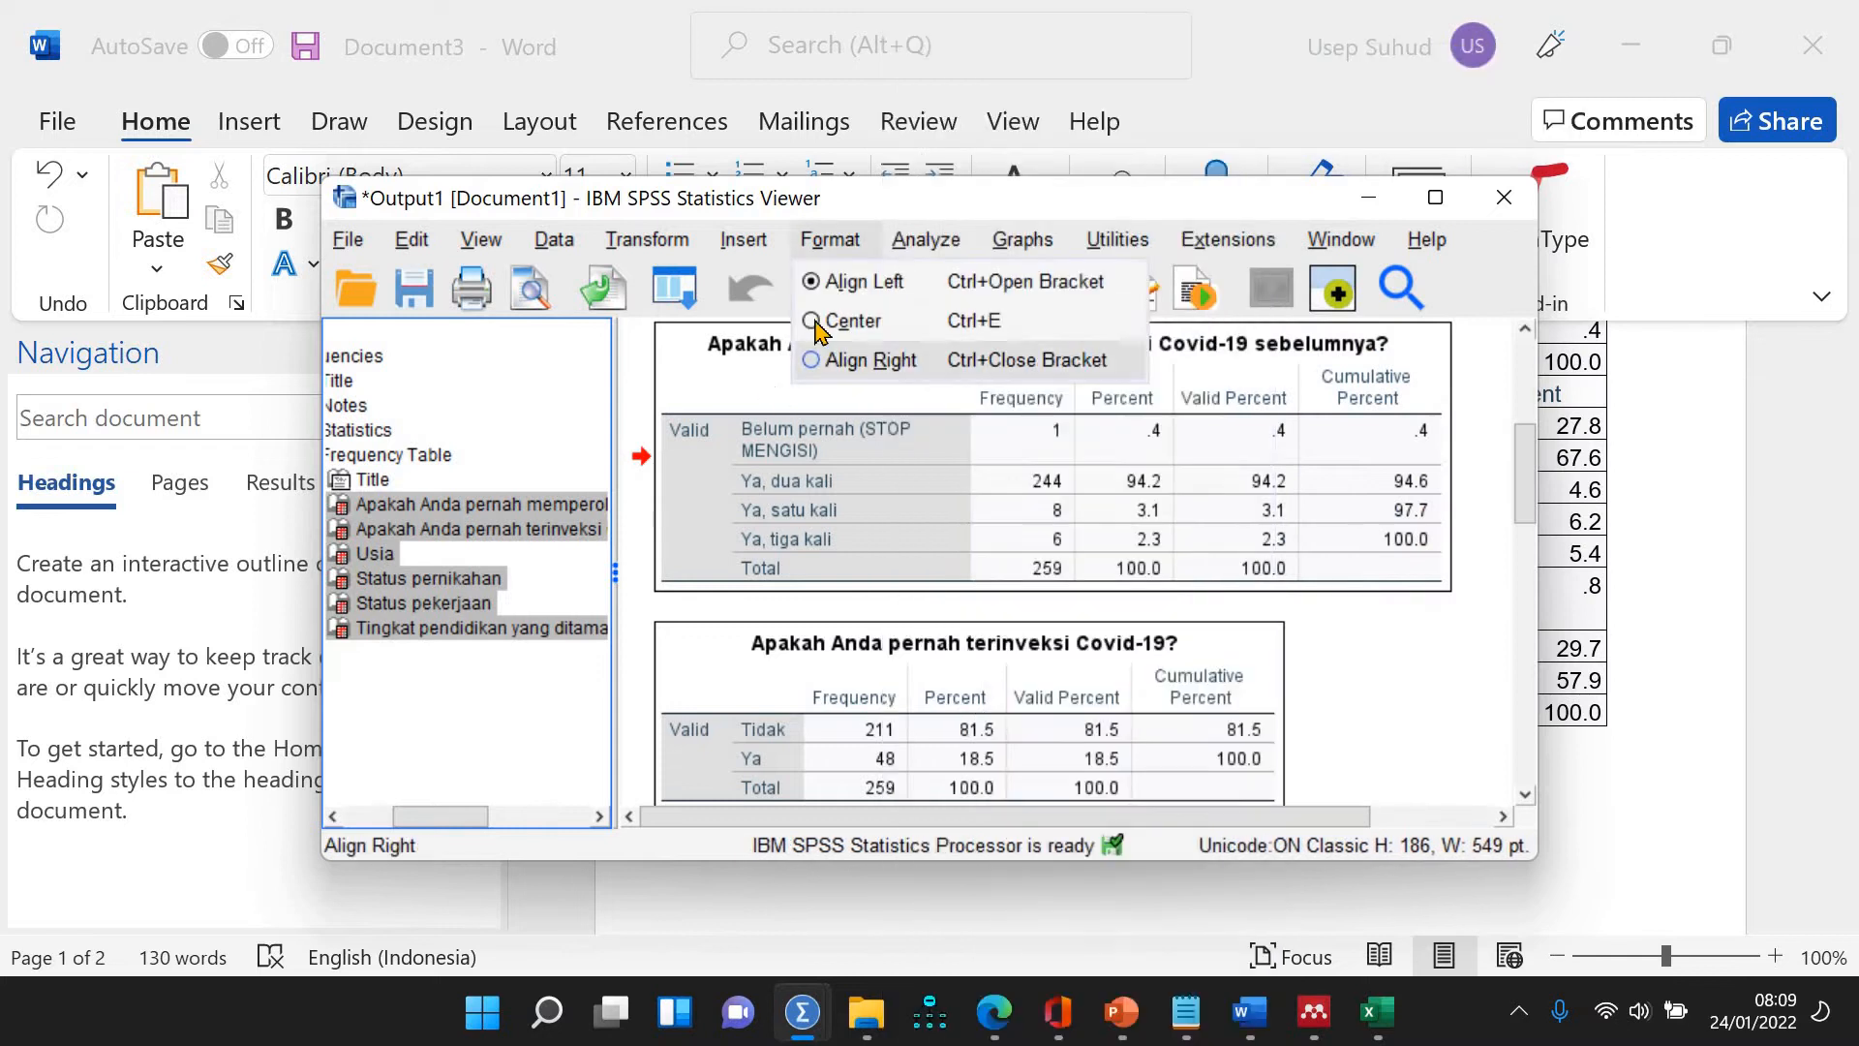
left_click(915, 248)
left_click(916, 247)
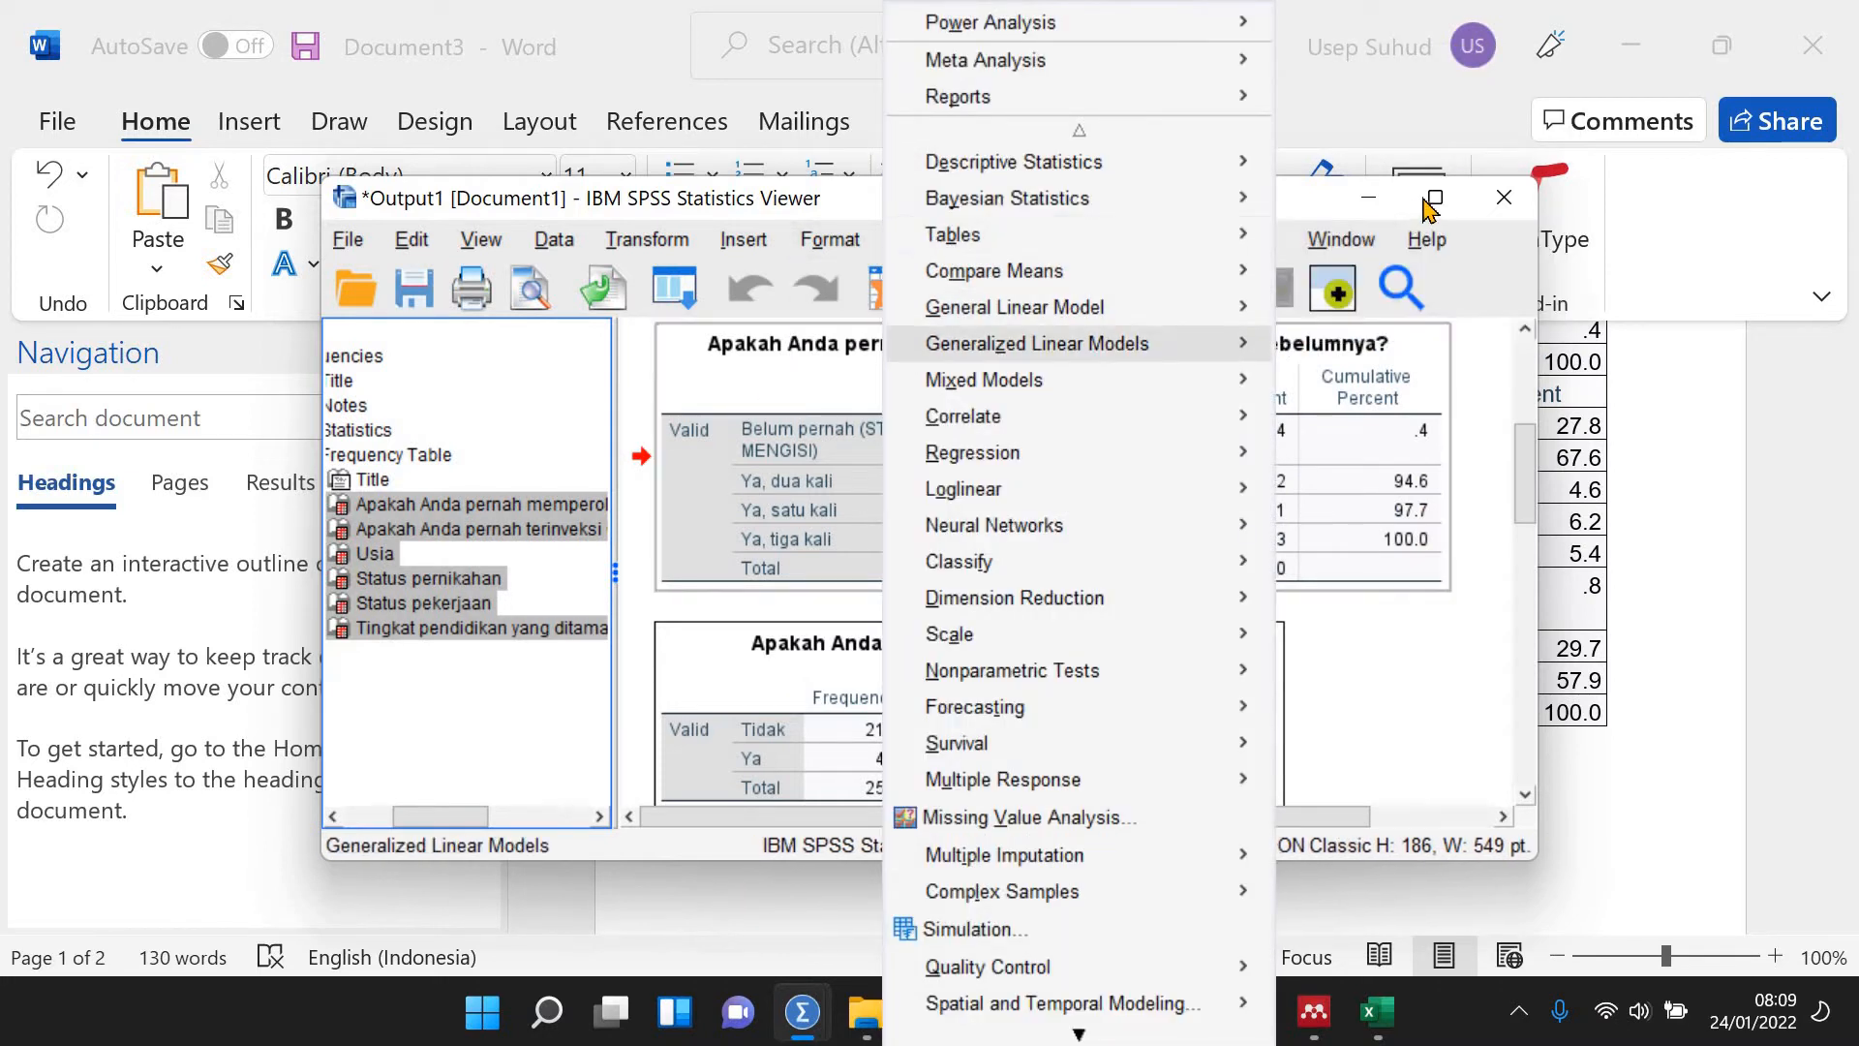
left_click(1435, 198)
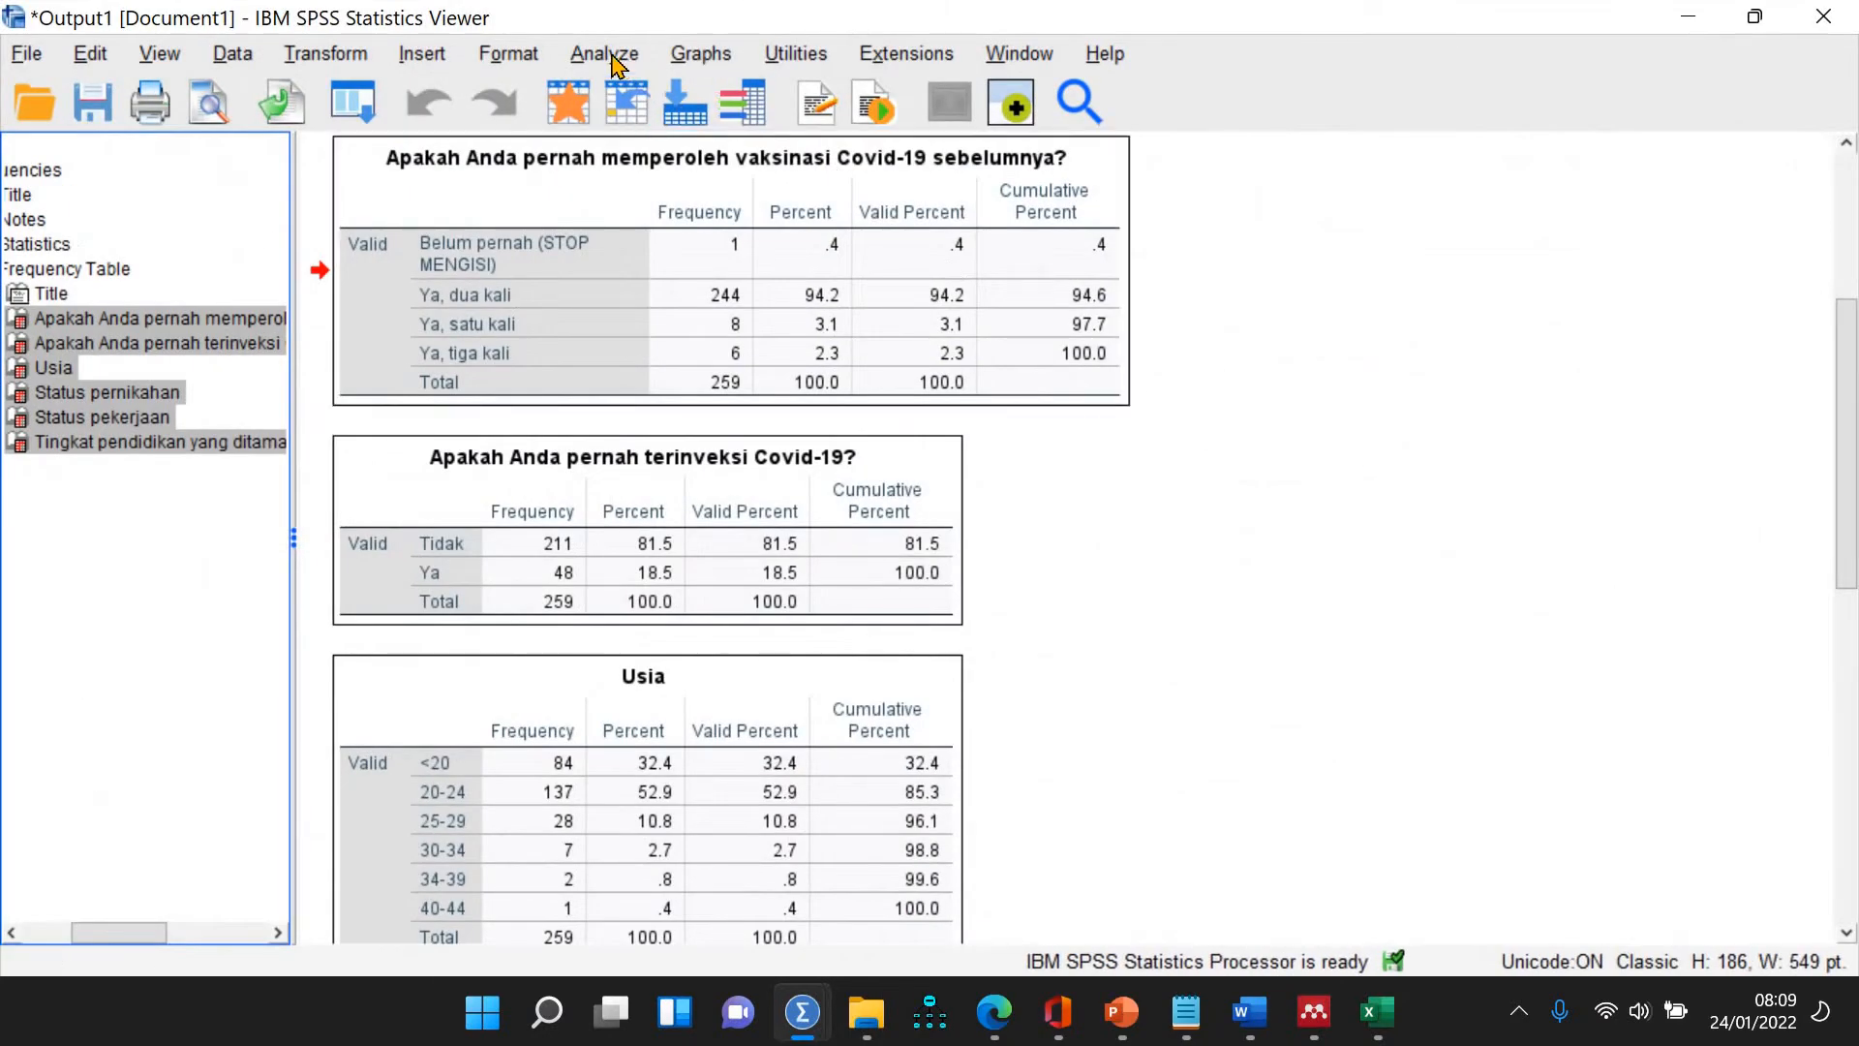
Start a Crosstabs analysis with "Apakah Anda pernah terinveksi Covid-19?" as the row variable
left_click(605, 53)
mouse_move(745, 177)
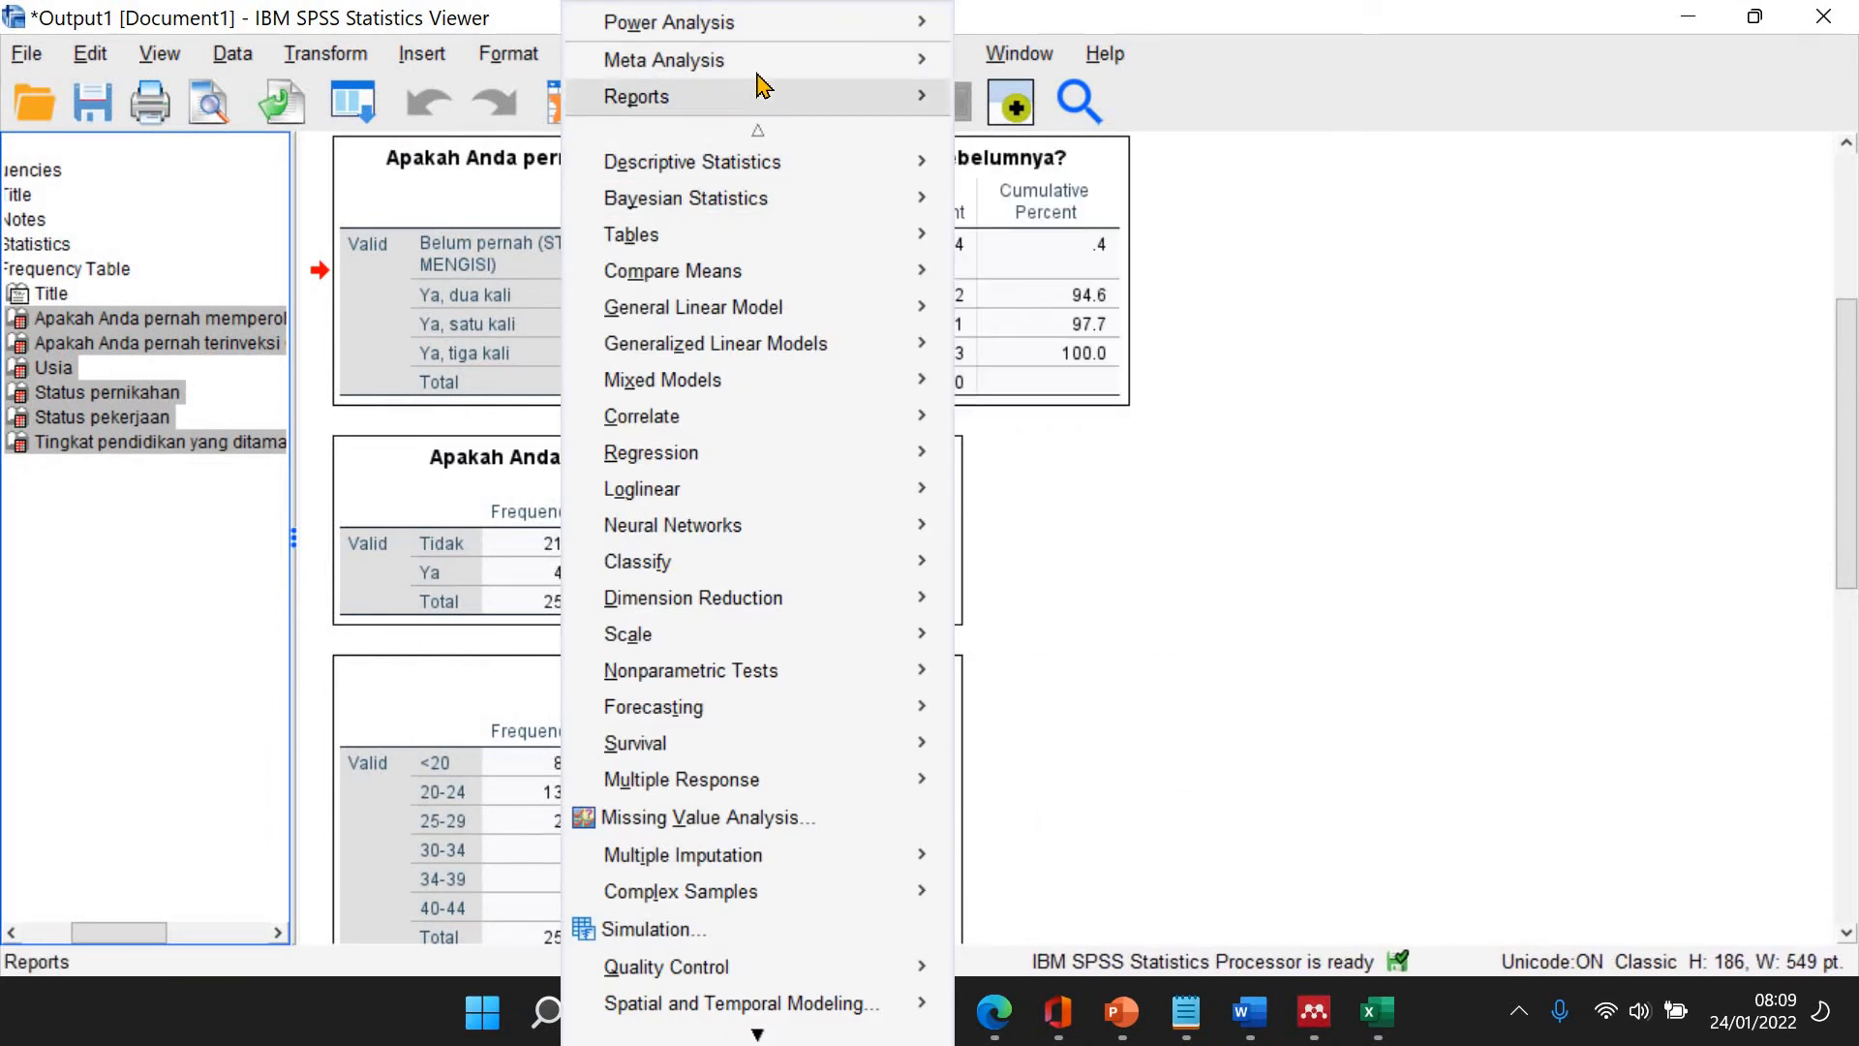
left_click(609, 55)
left_click(617, 60)
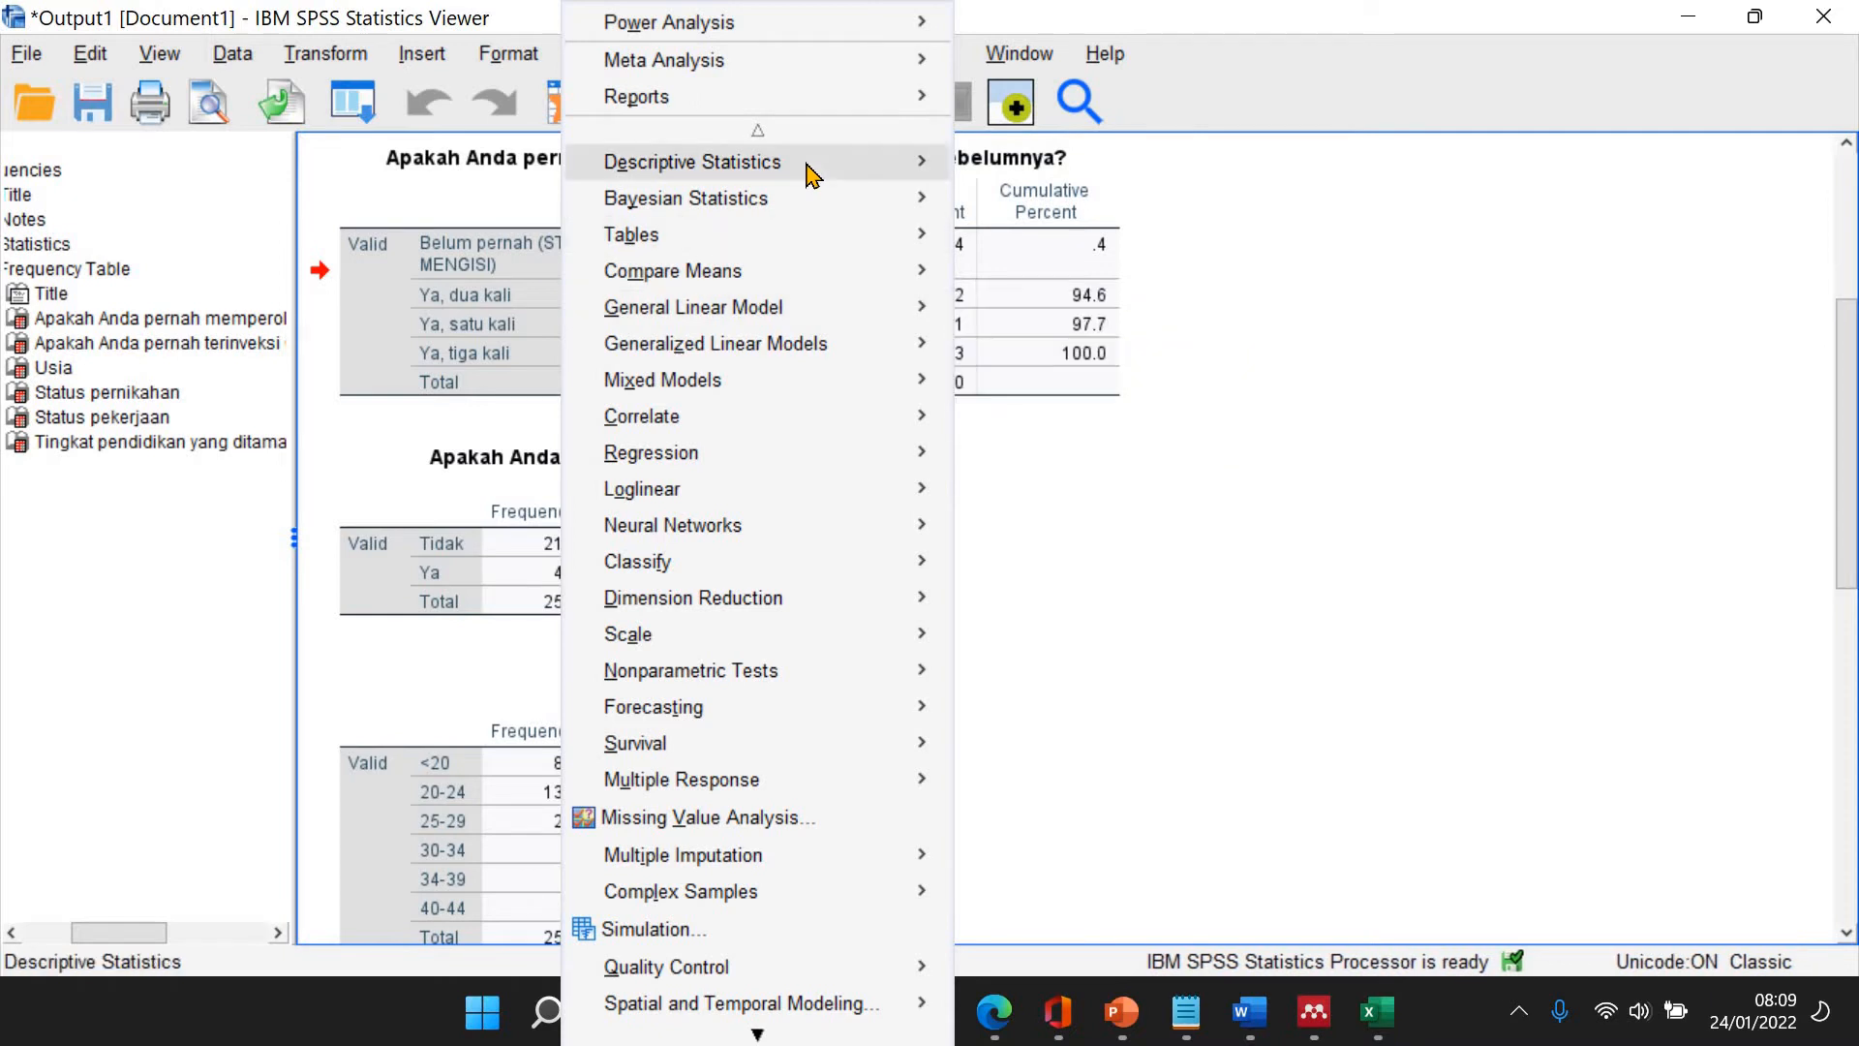
mouse_move(814, 172)
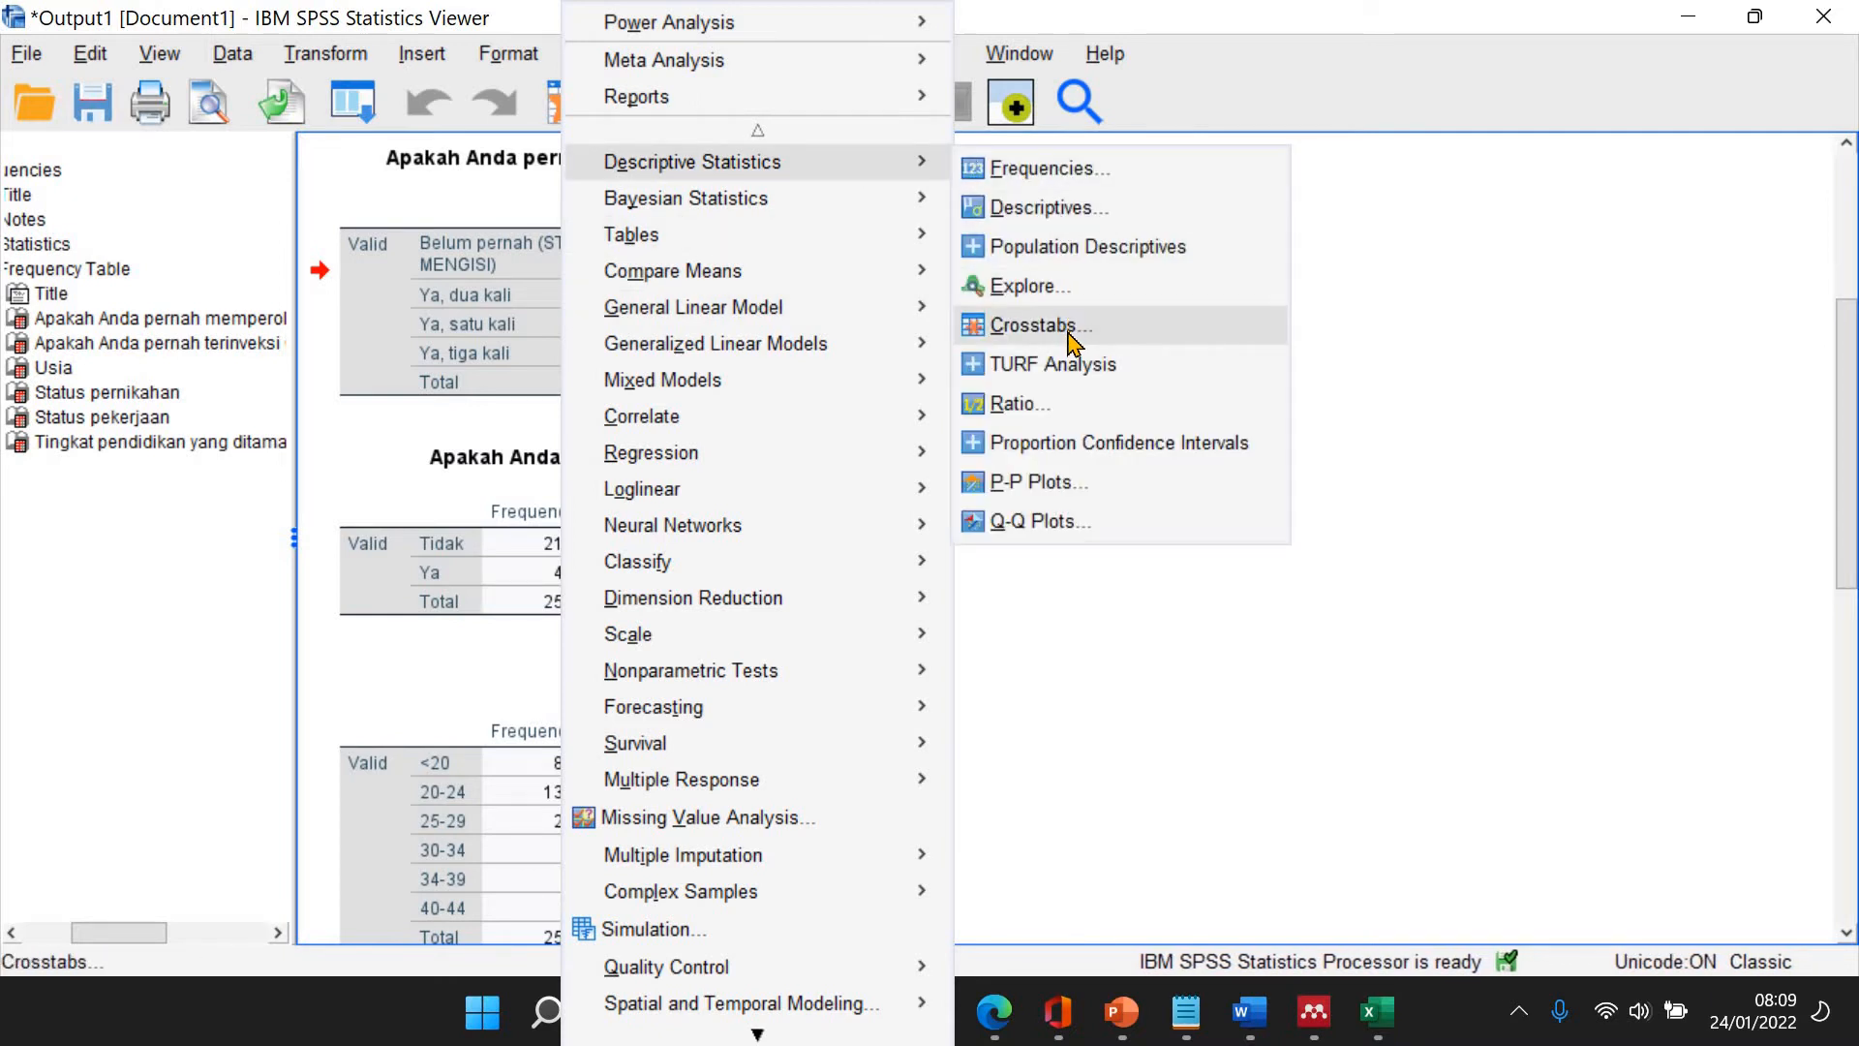
left_click(1034, 325)
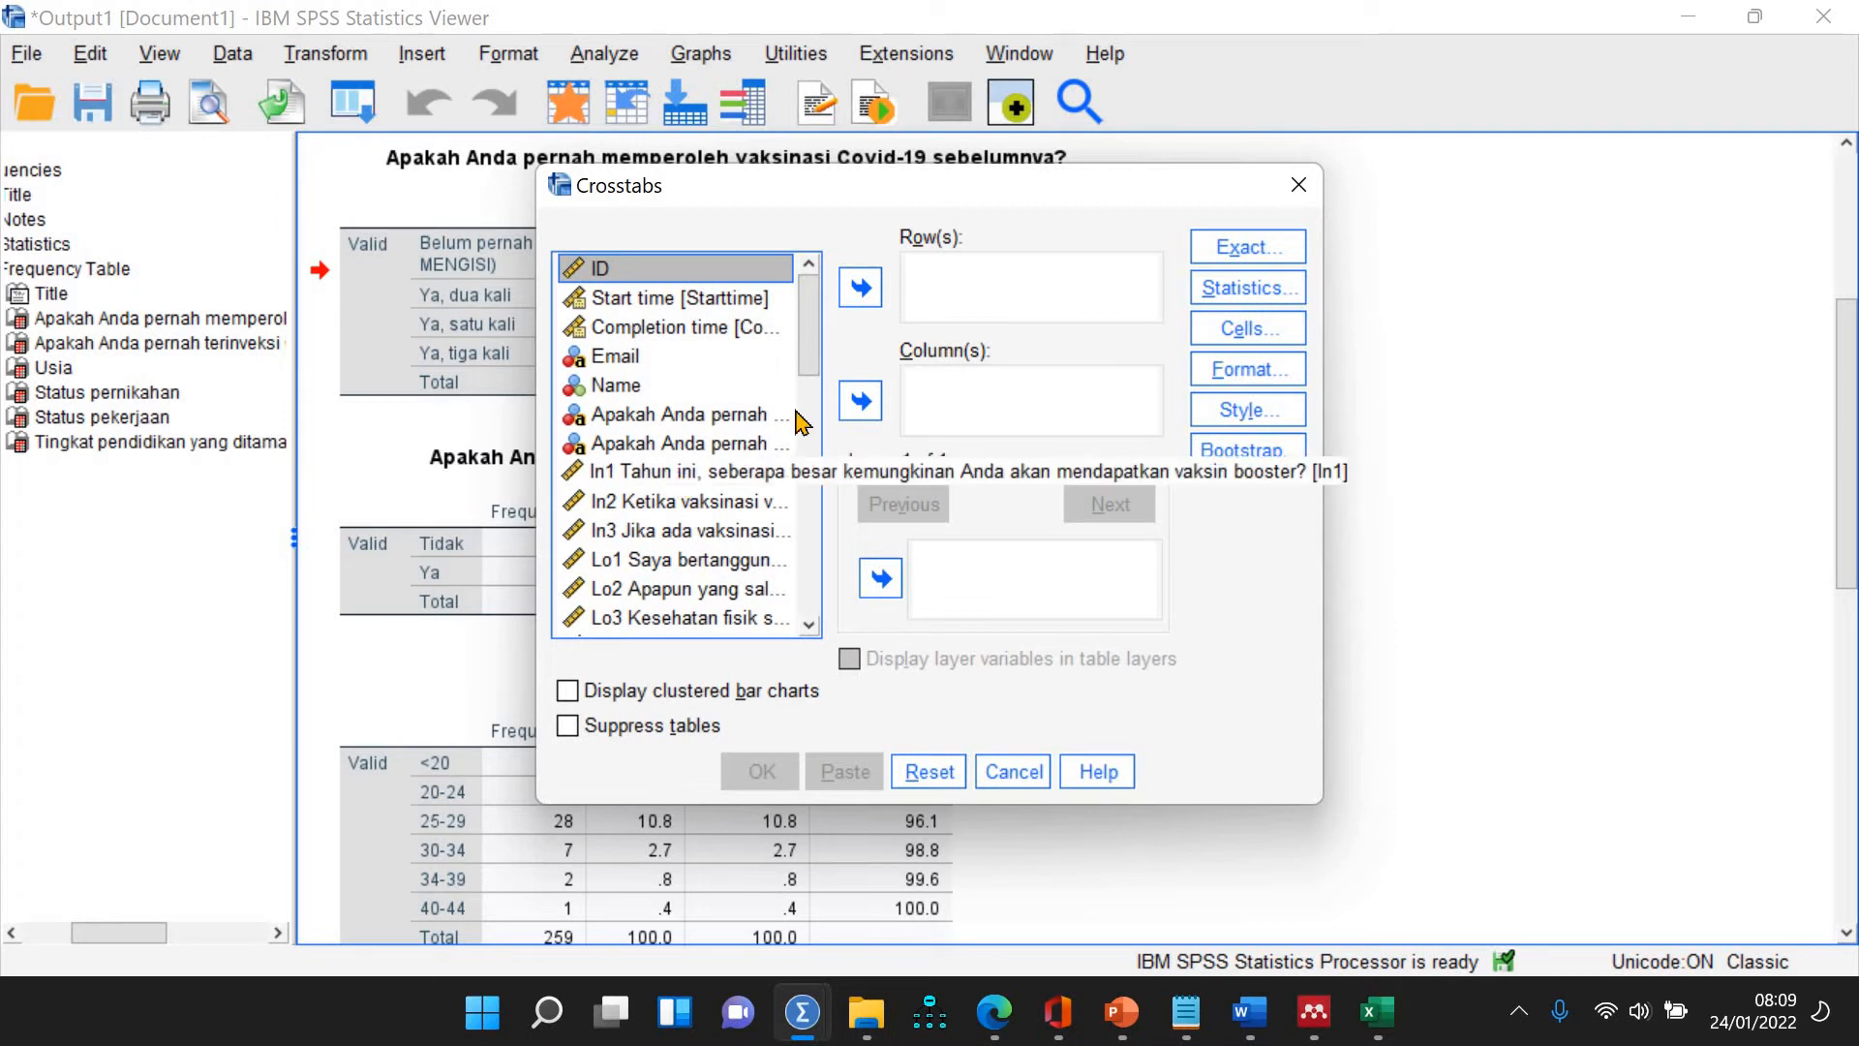
left_click_drag(819, 320, 825, 341)
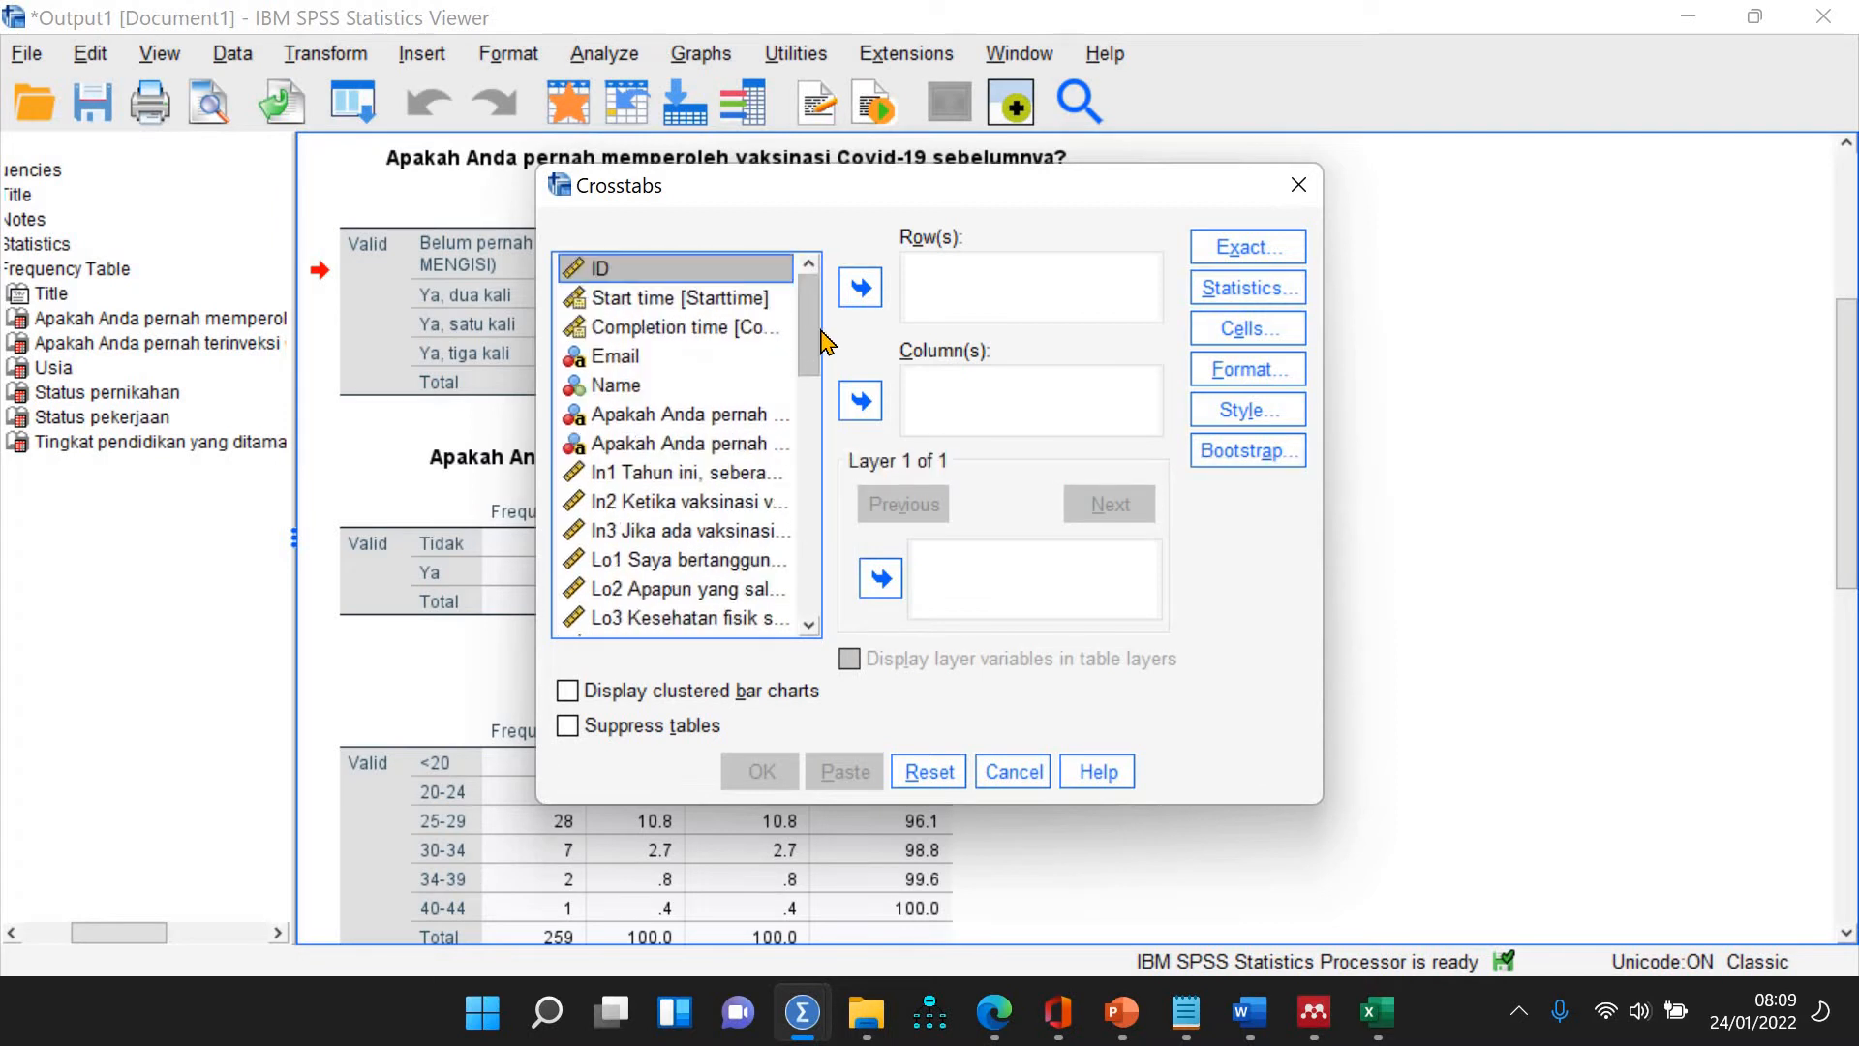
left_click_drag(817, 466, 811, 364)
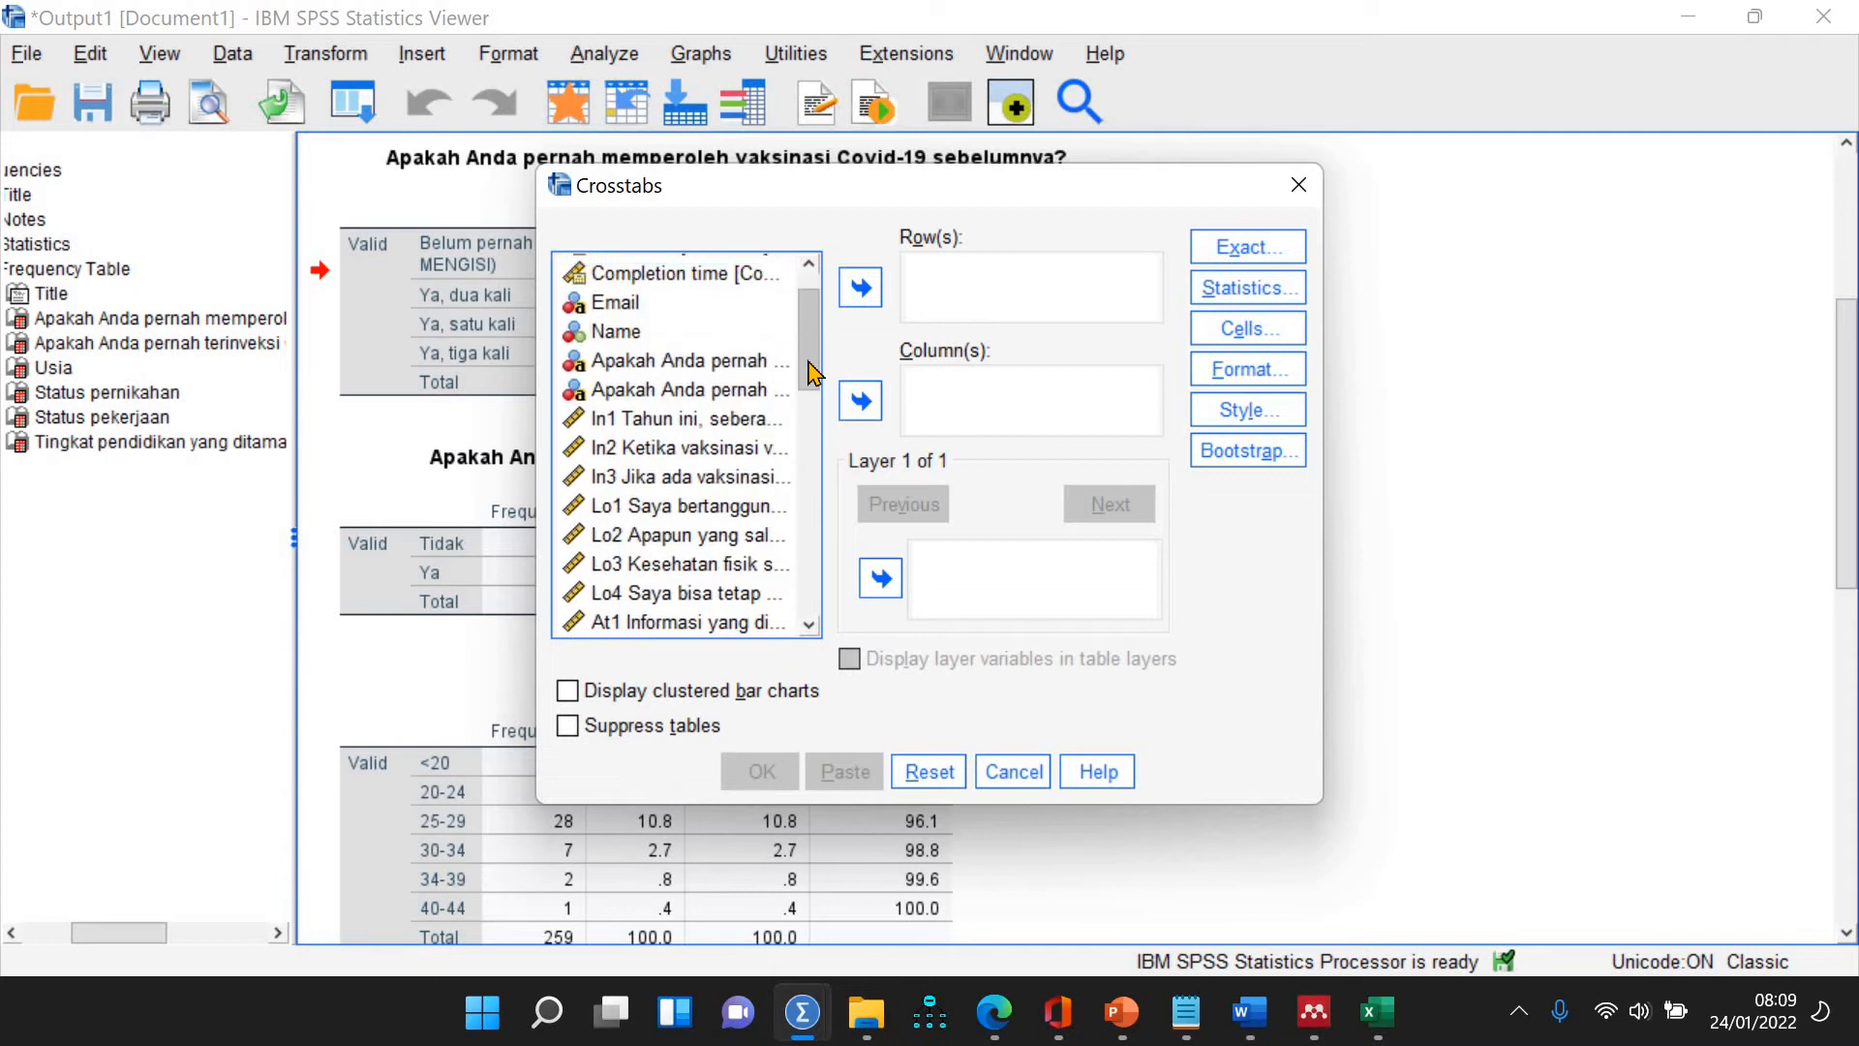
left_click(717, 392)
left_click(865, 296)
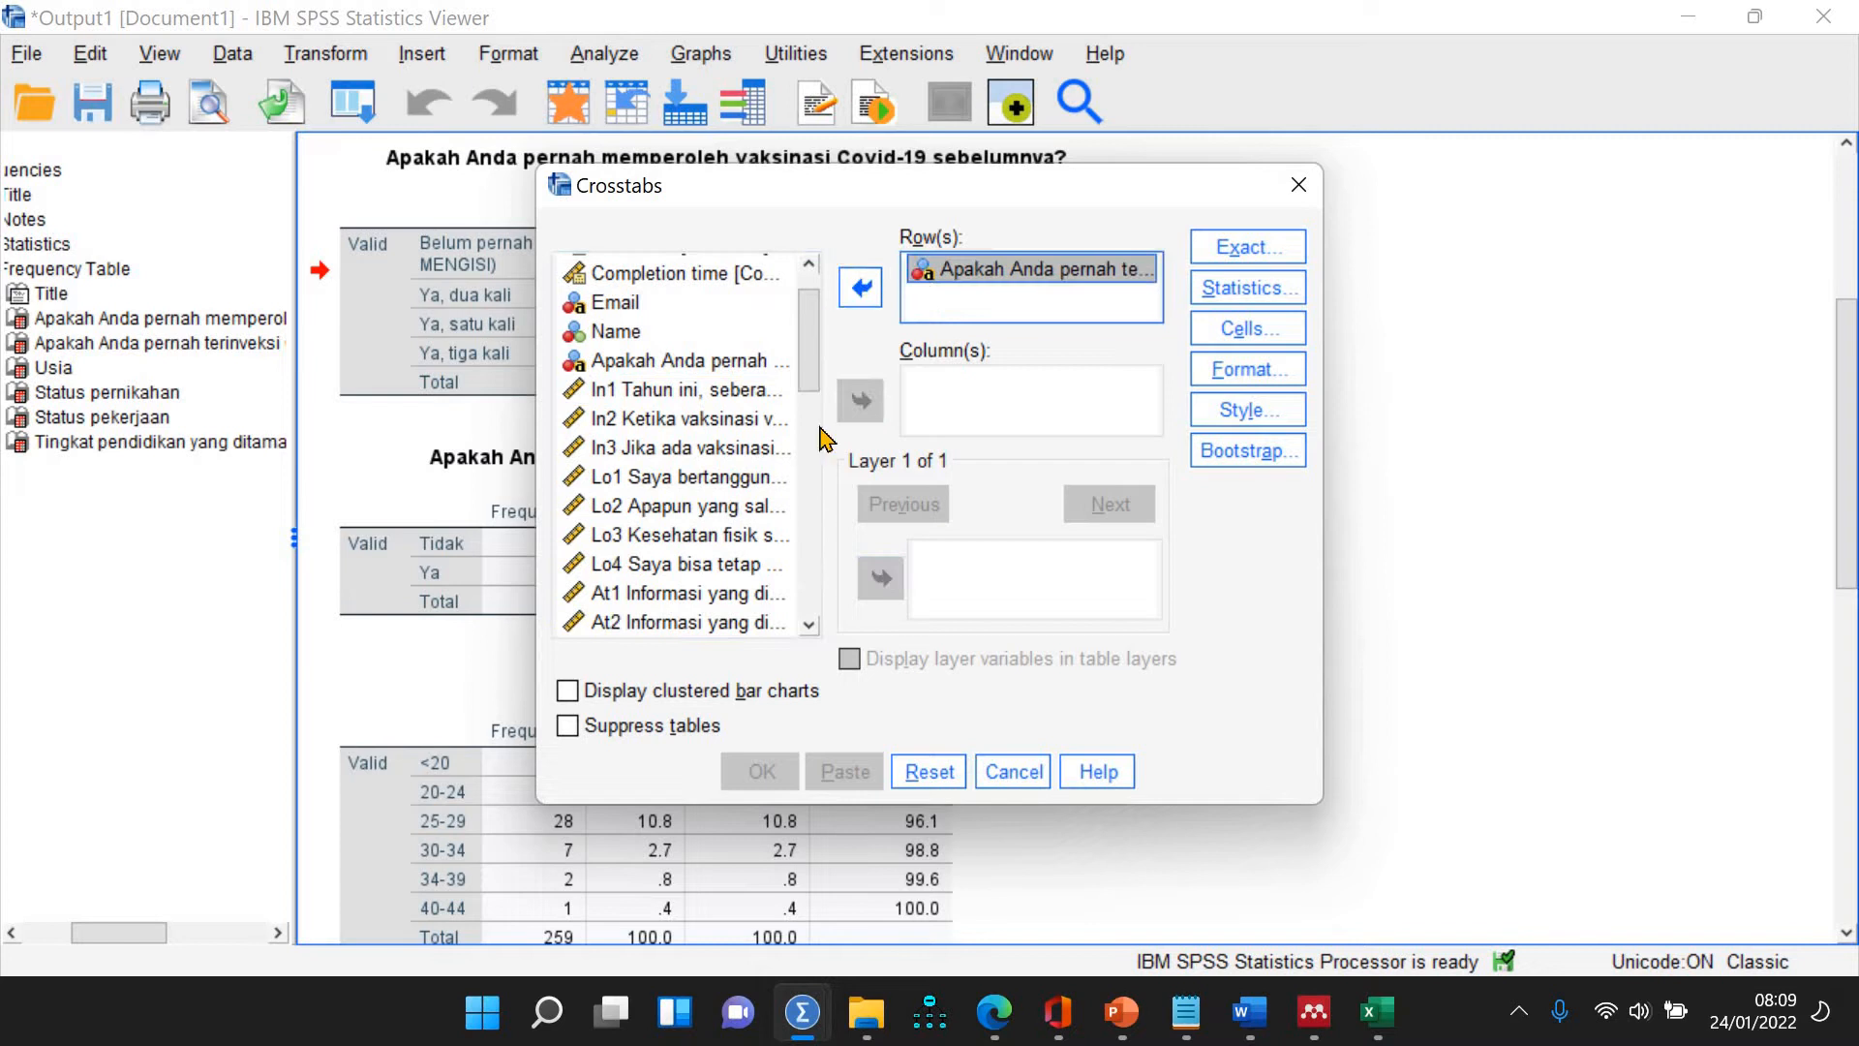
Set Usia as the column variable of the crosstab and run the analysis
scroll(820, 431, "down", 12)
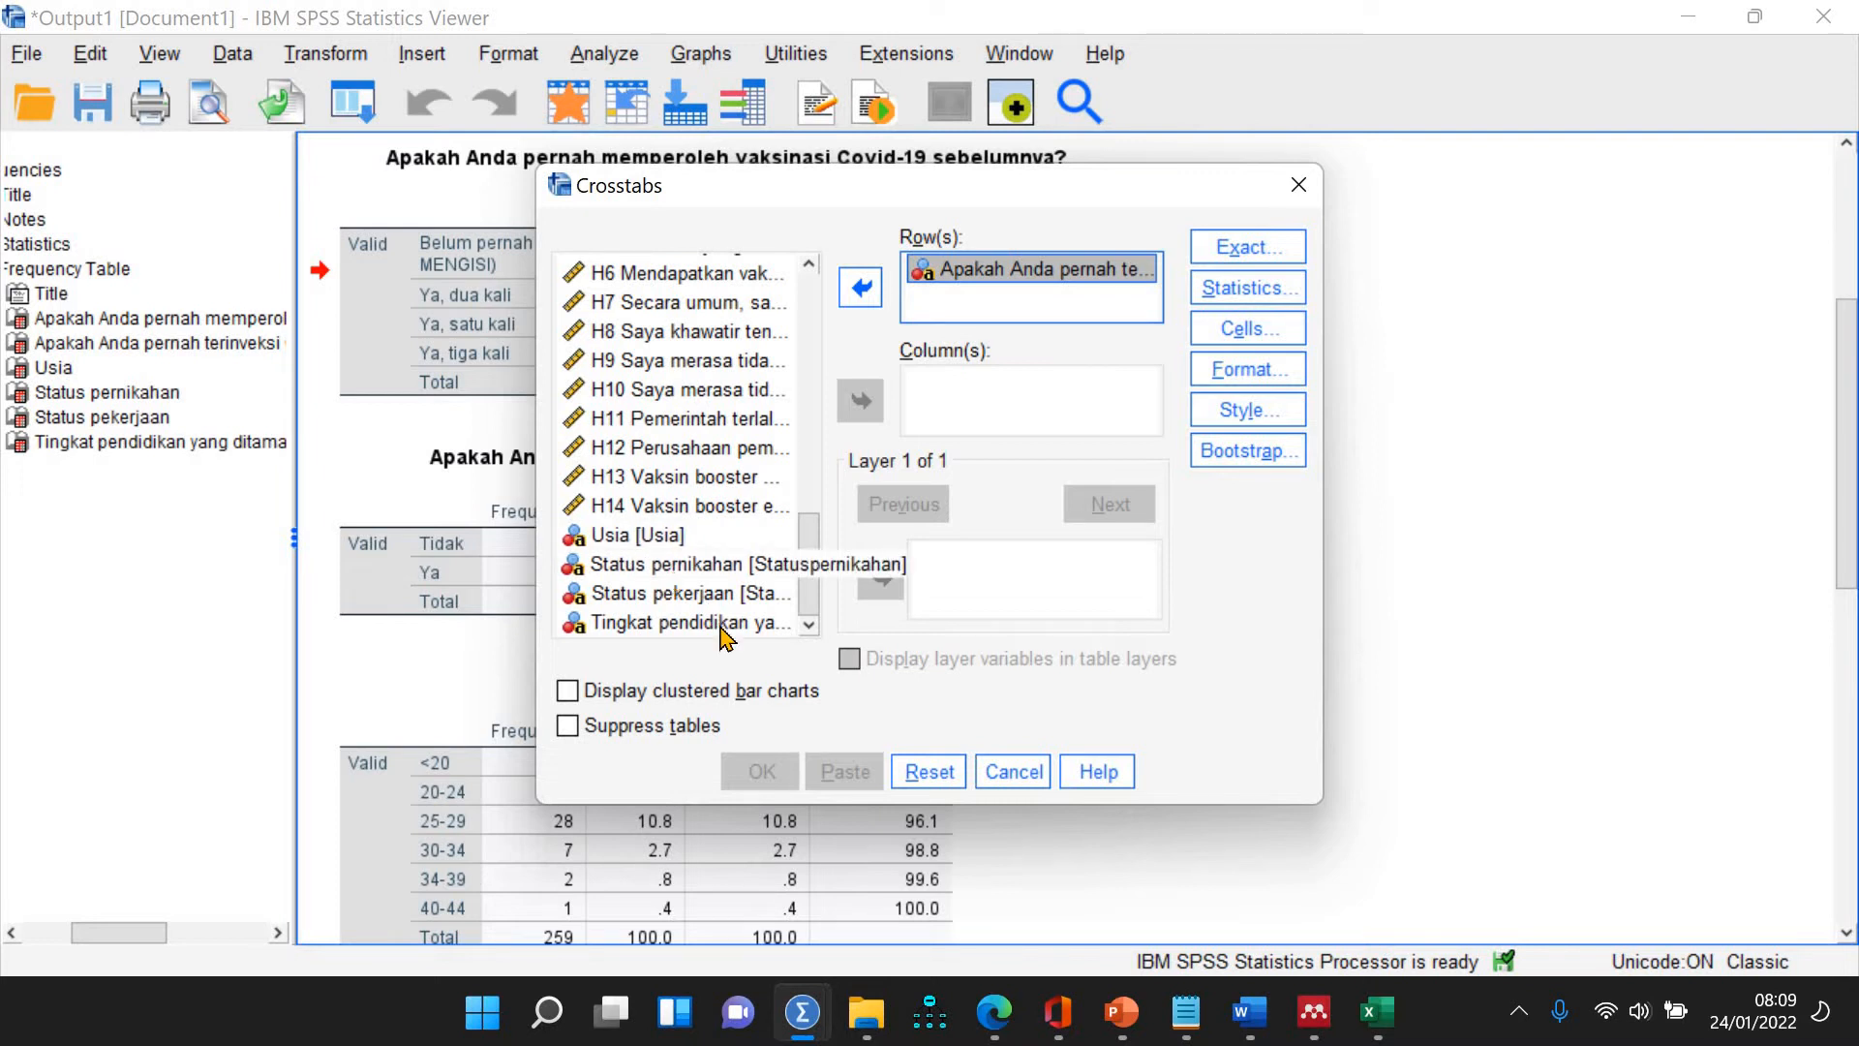
left_click(634, 536)
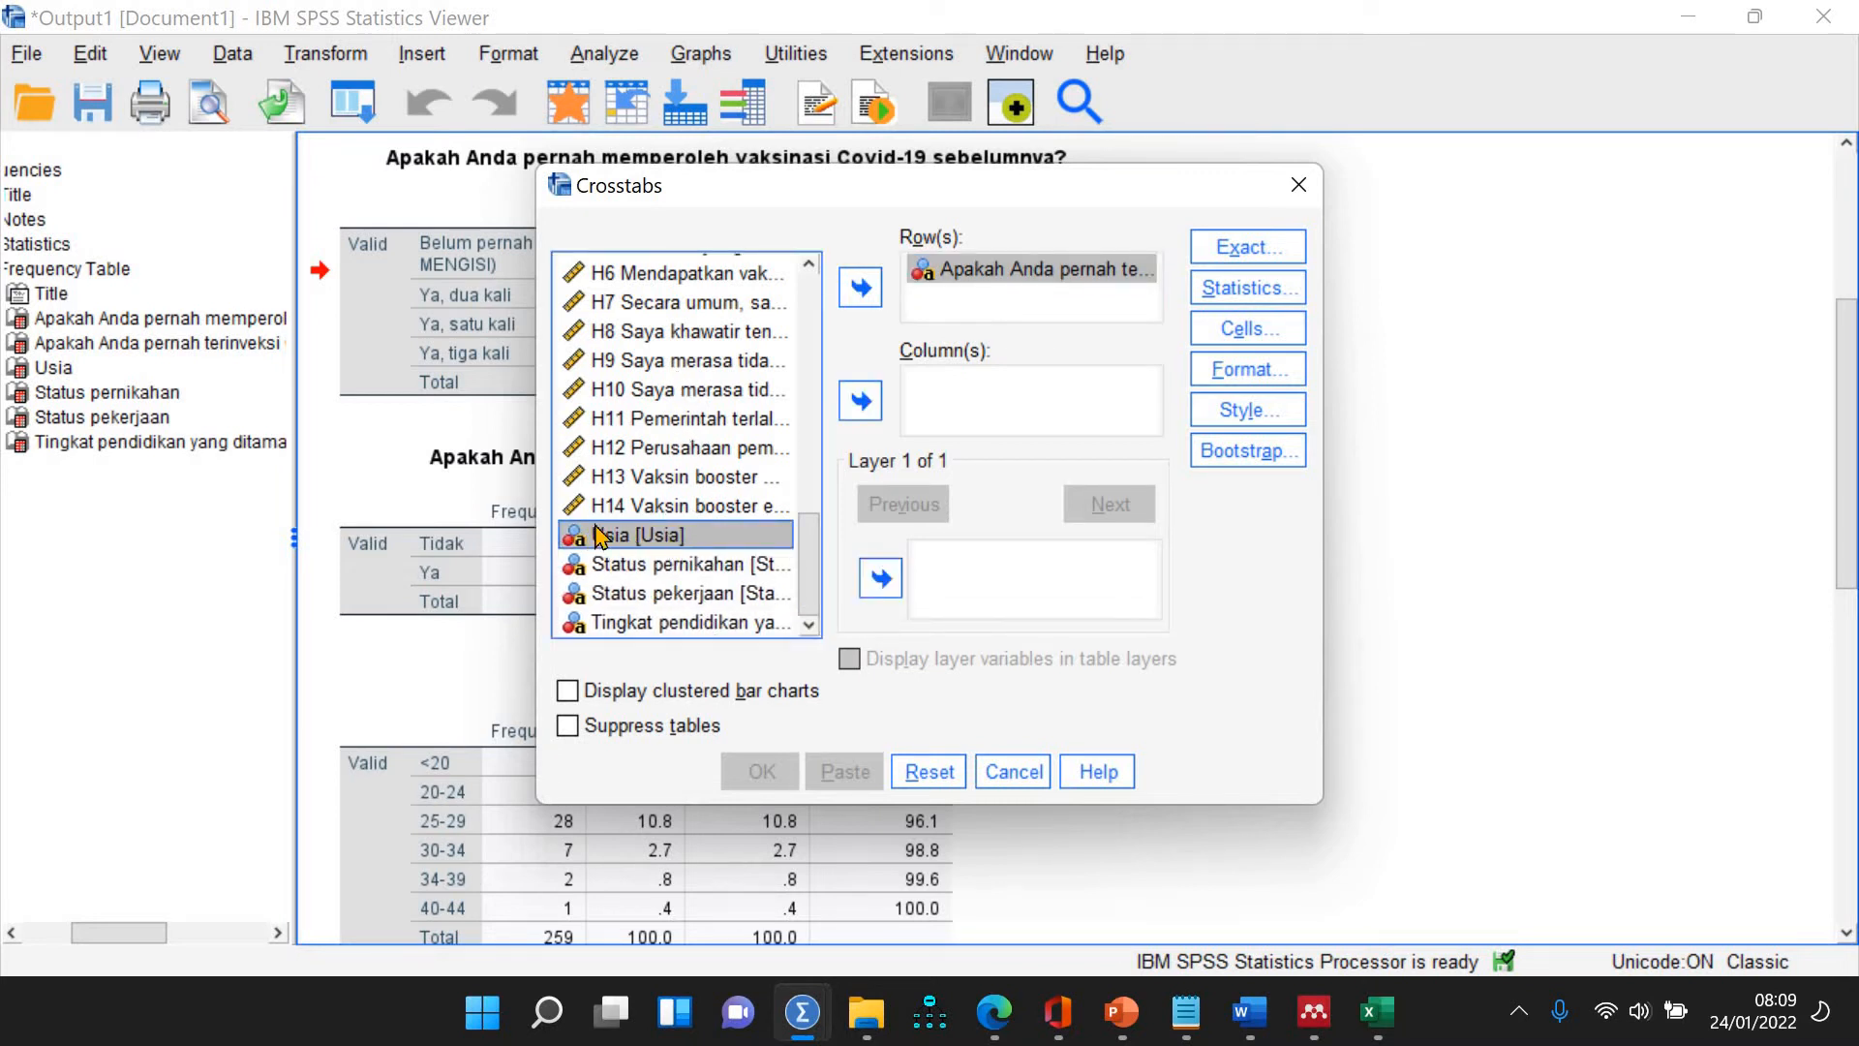
left_click(861, 400)
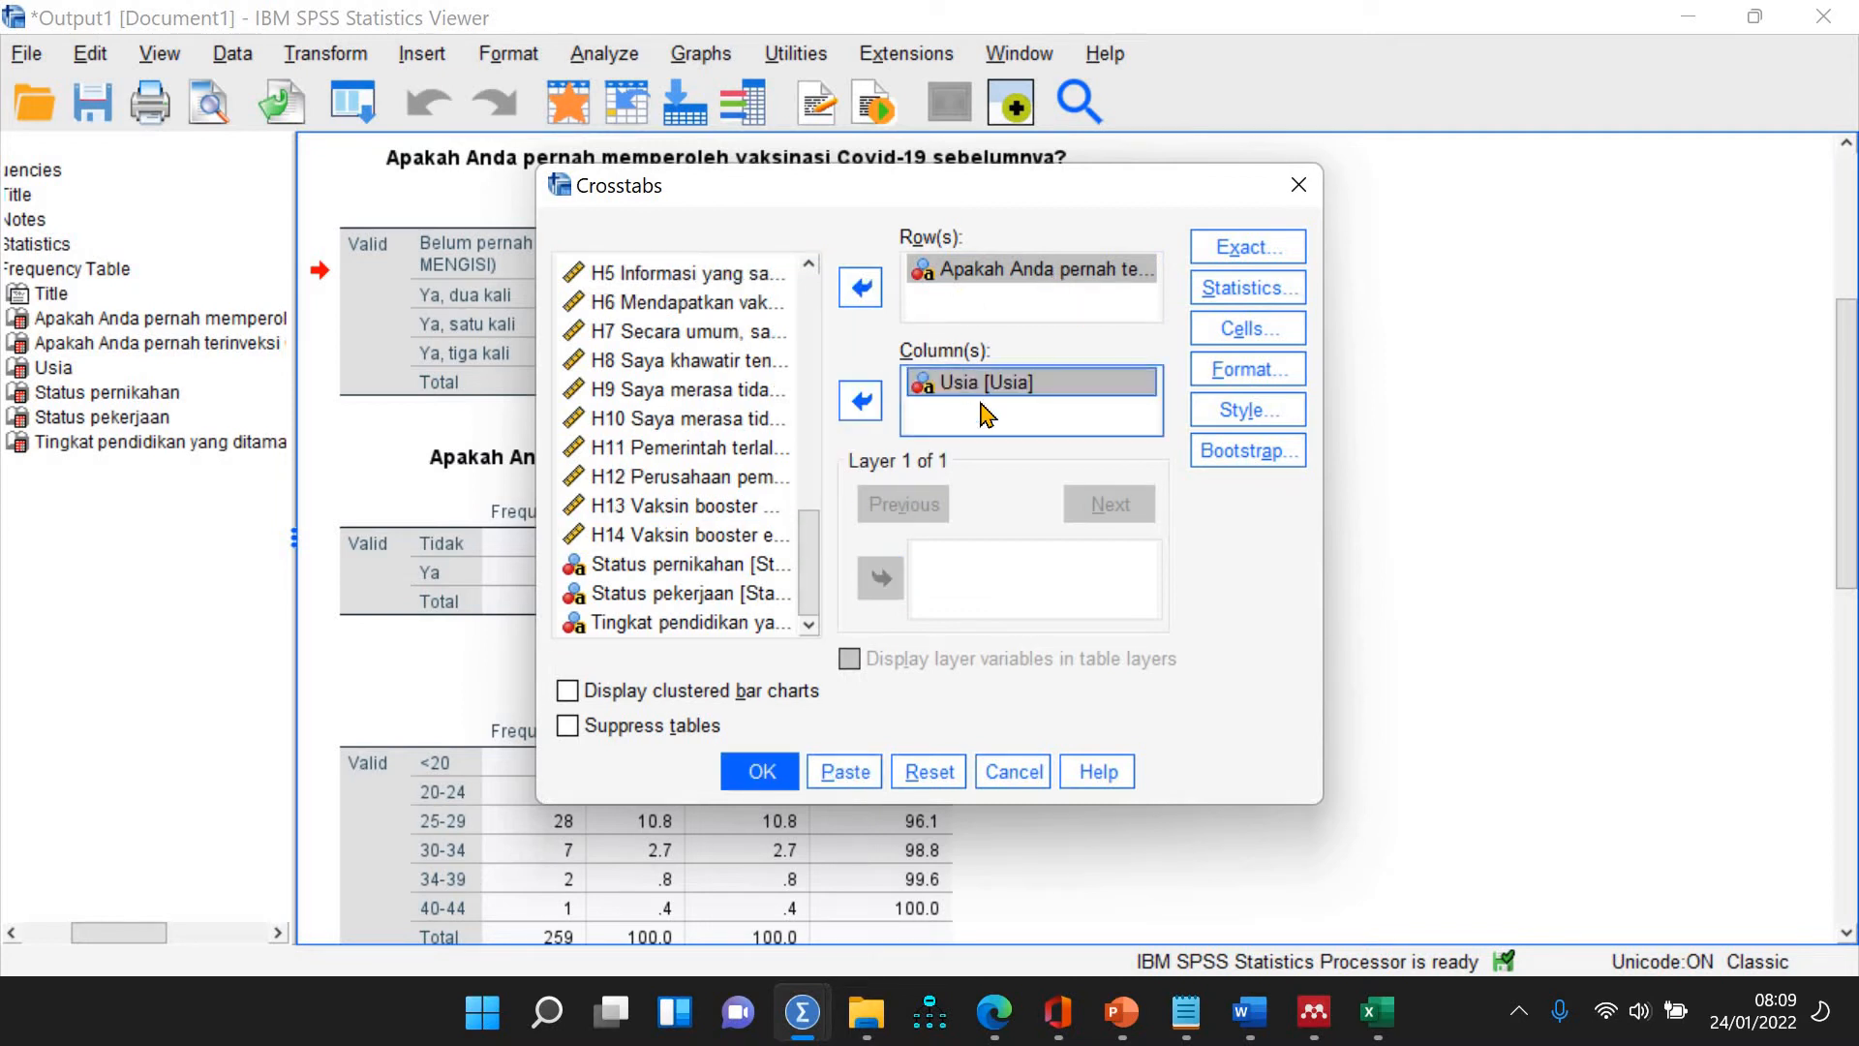
left_click(762, 771)
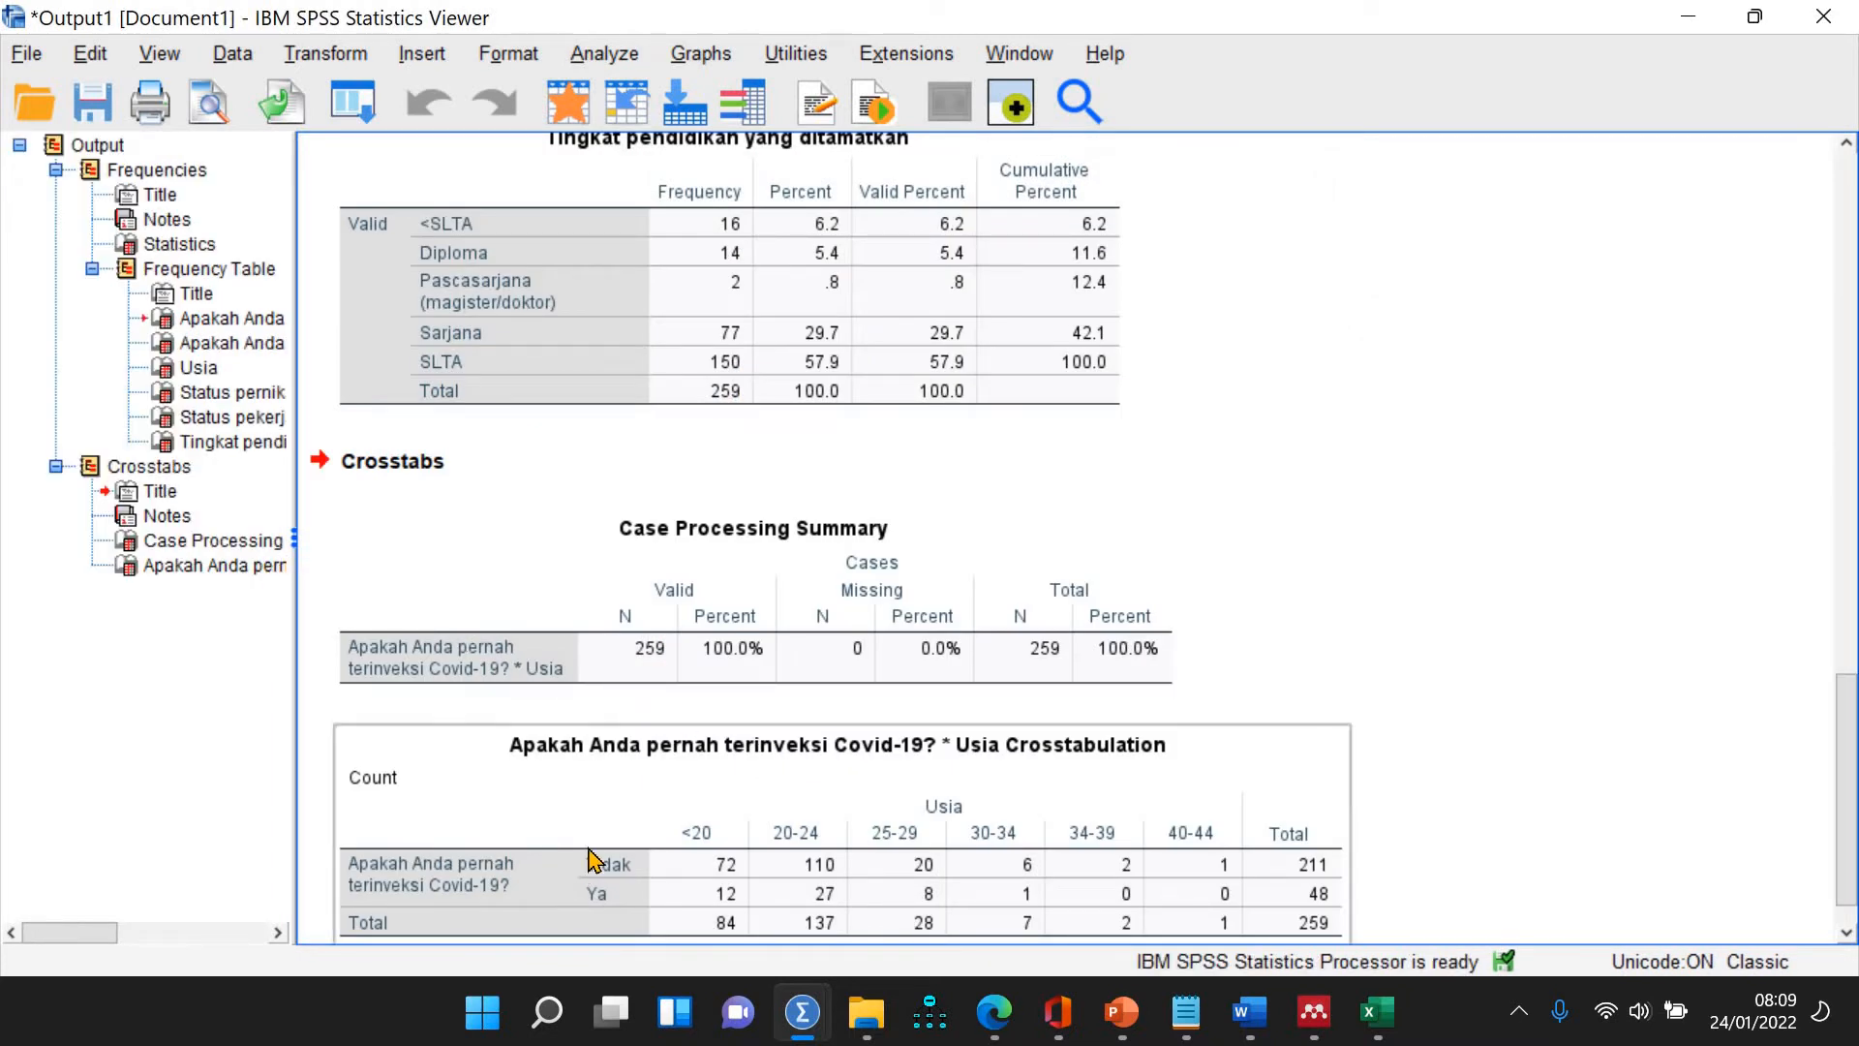
Cut the Covid-19 infection by Usia crosstabulation table from the output
left_click(649, 789)
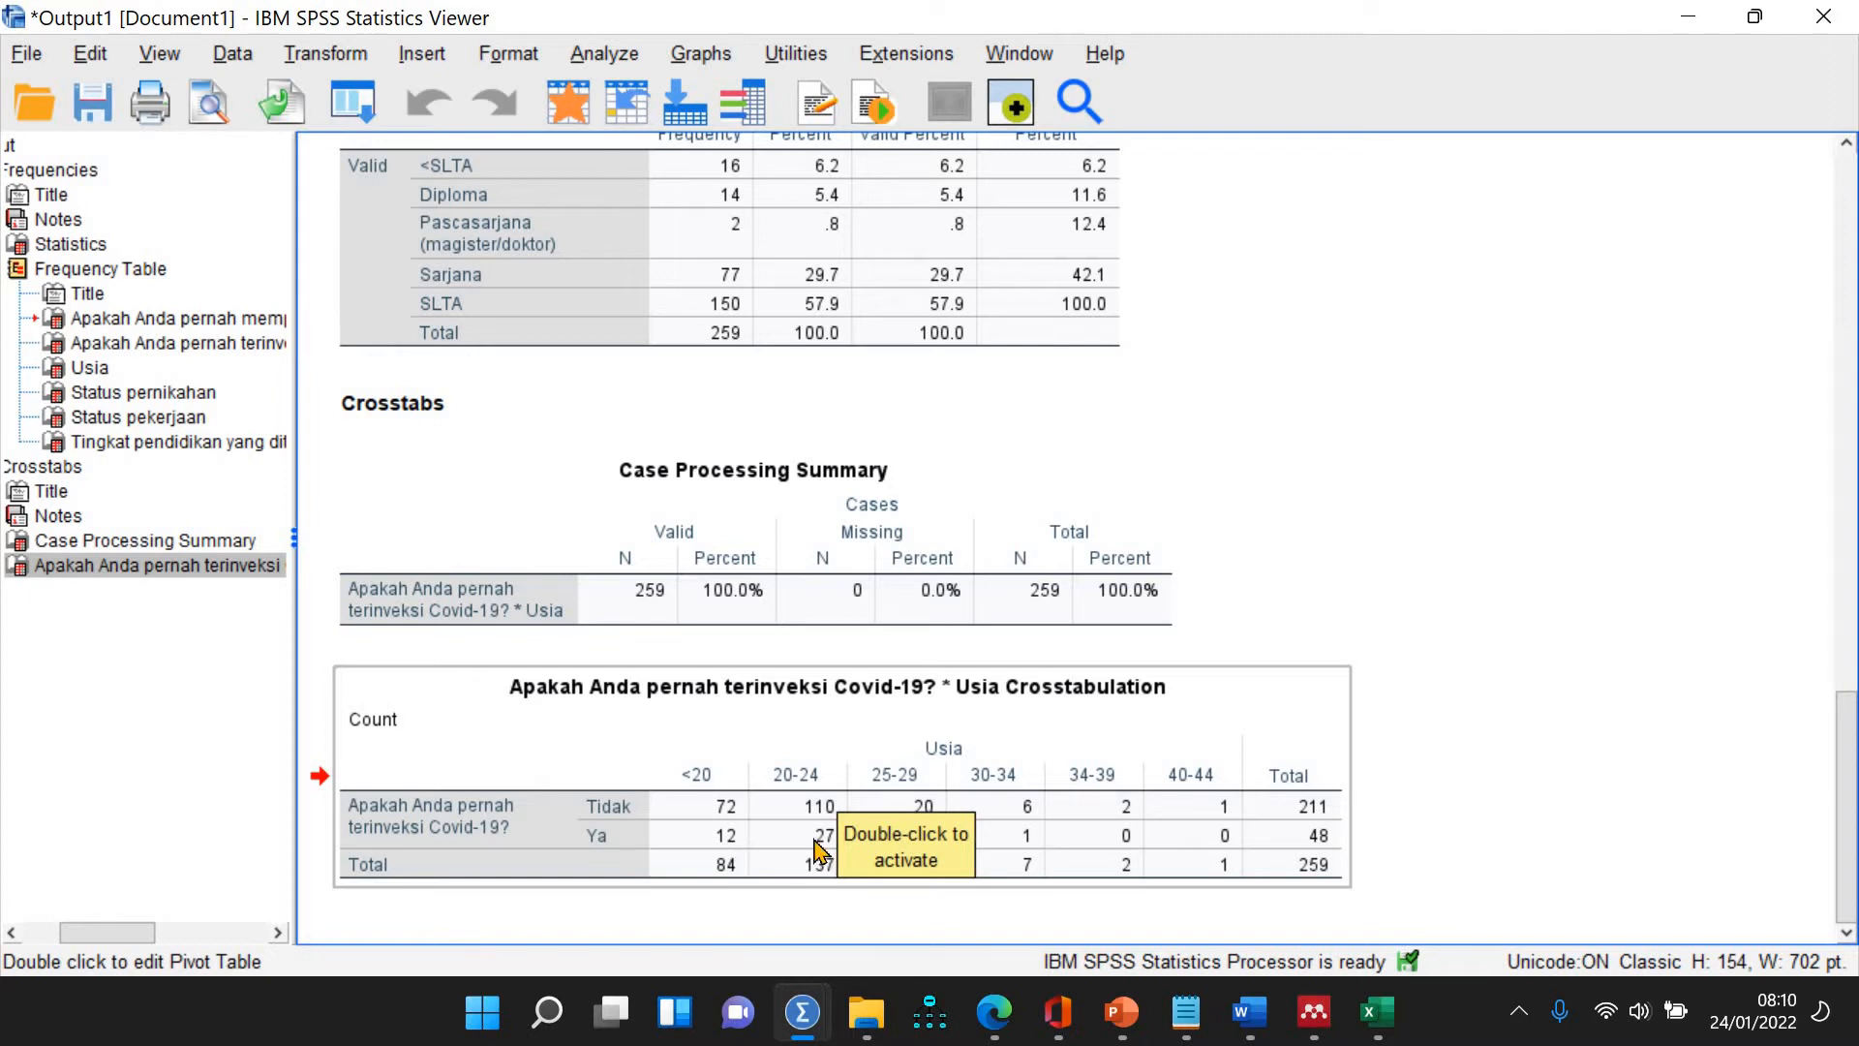
right_click(670, 772)
left_click(684, 743)
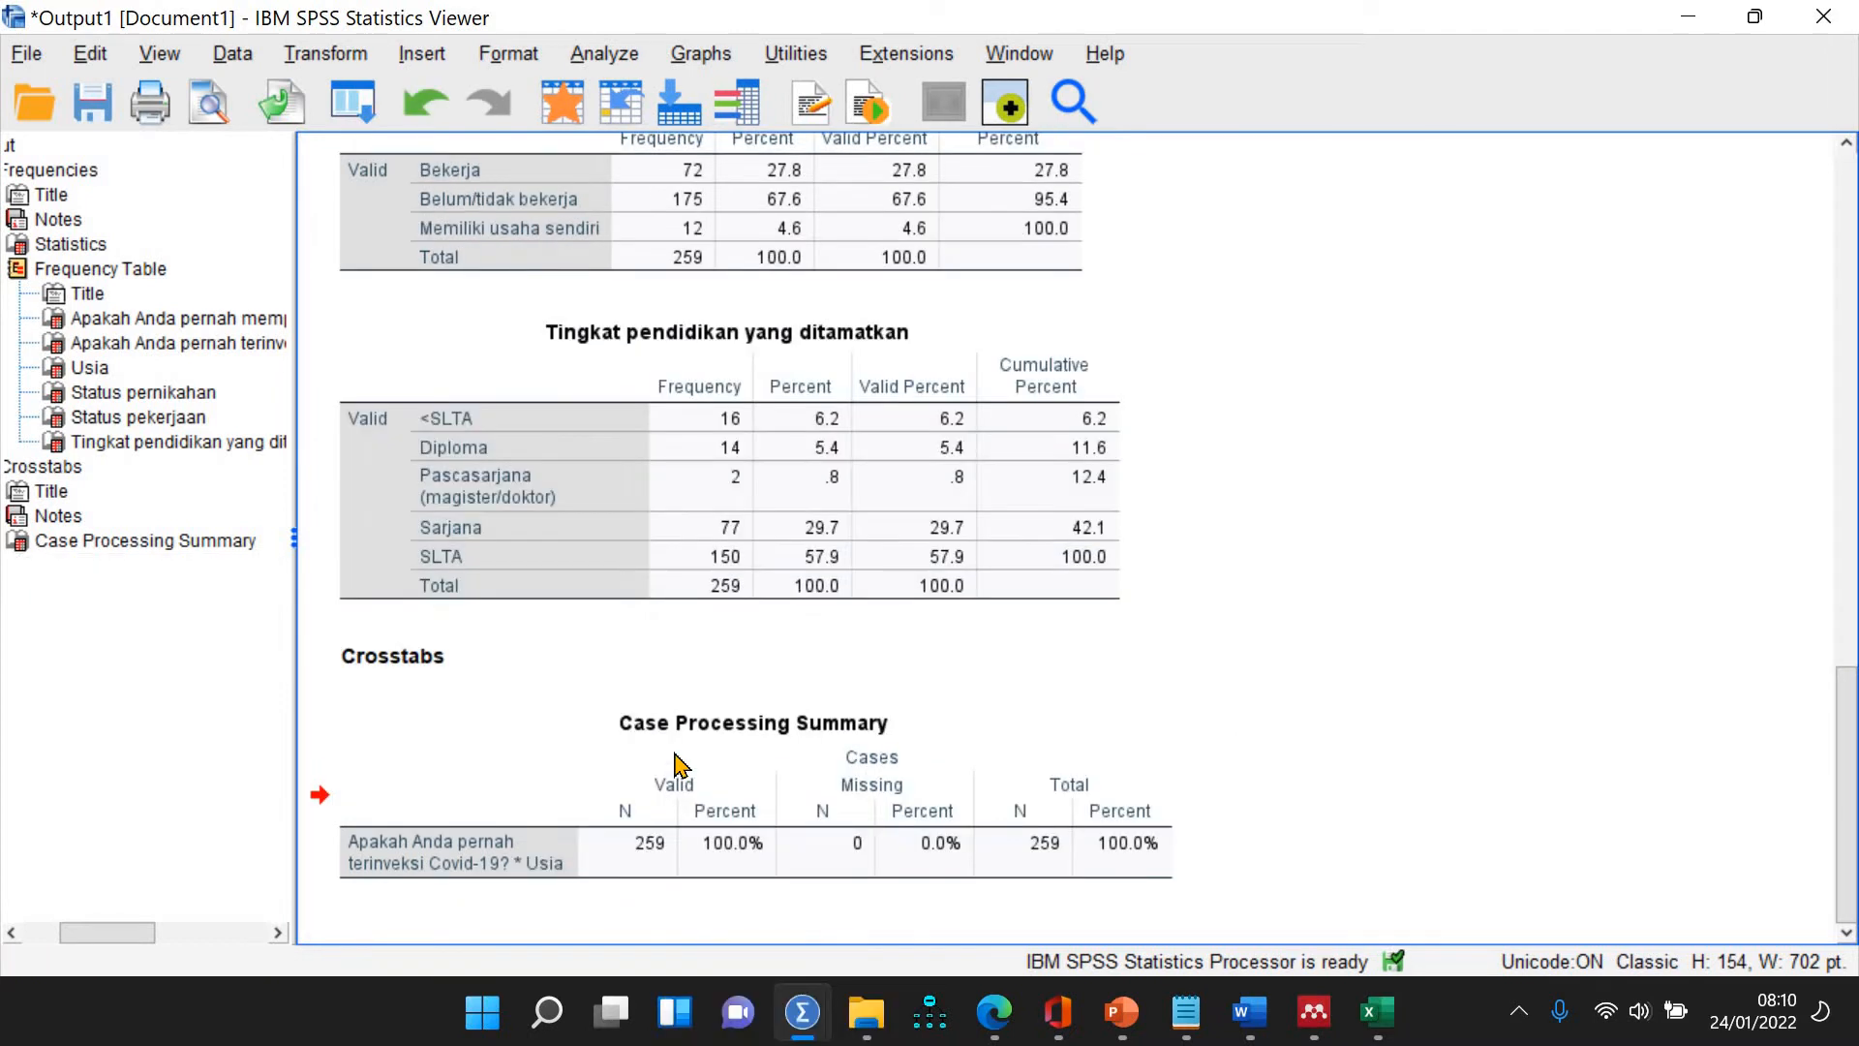
Examine the items remaining in the output outline, including the education table and the Crosstabs Case Processing Summary
left_click(139, 452)
left_click(143, 445)
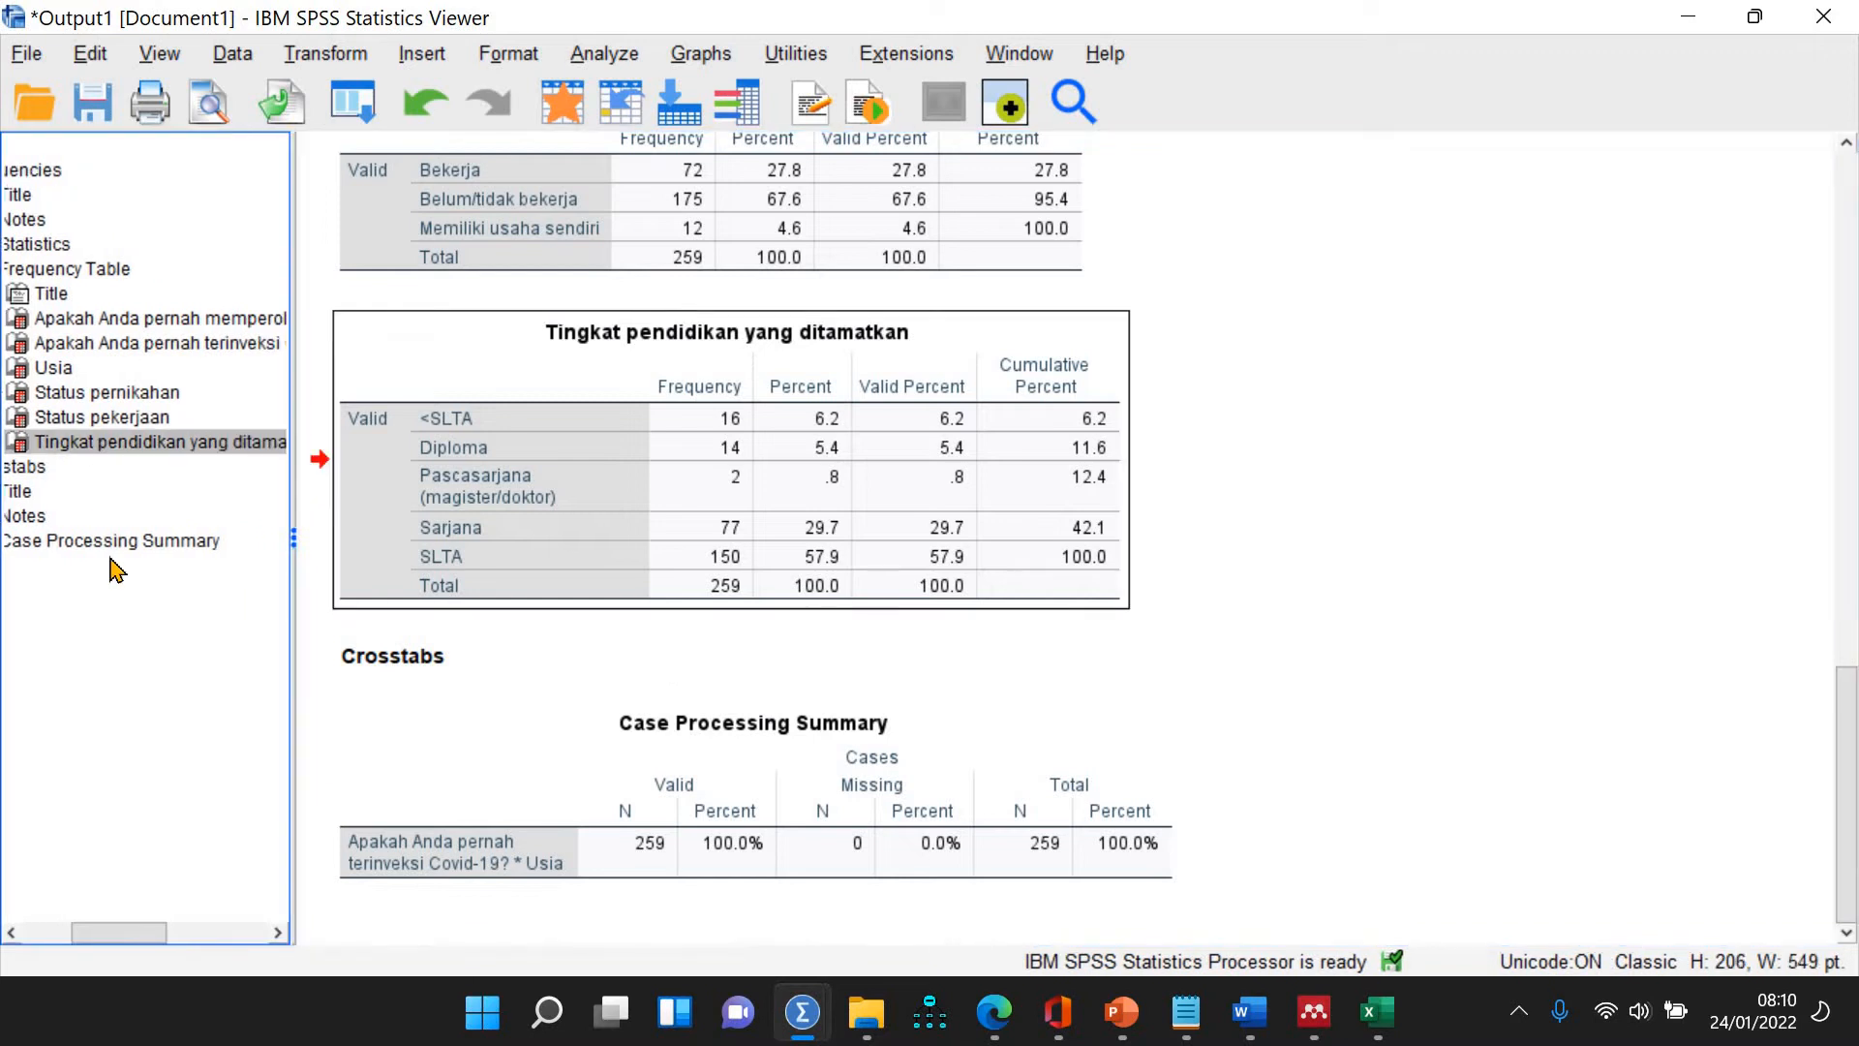
left_click(121, 544)
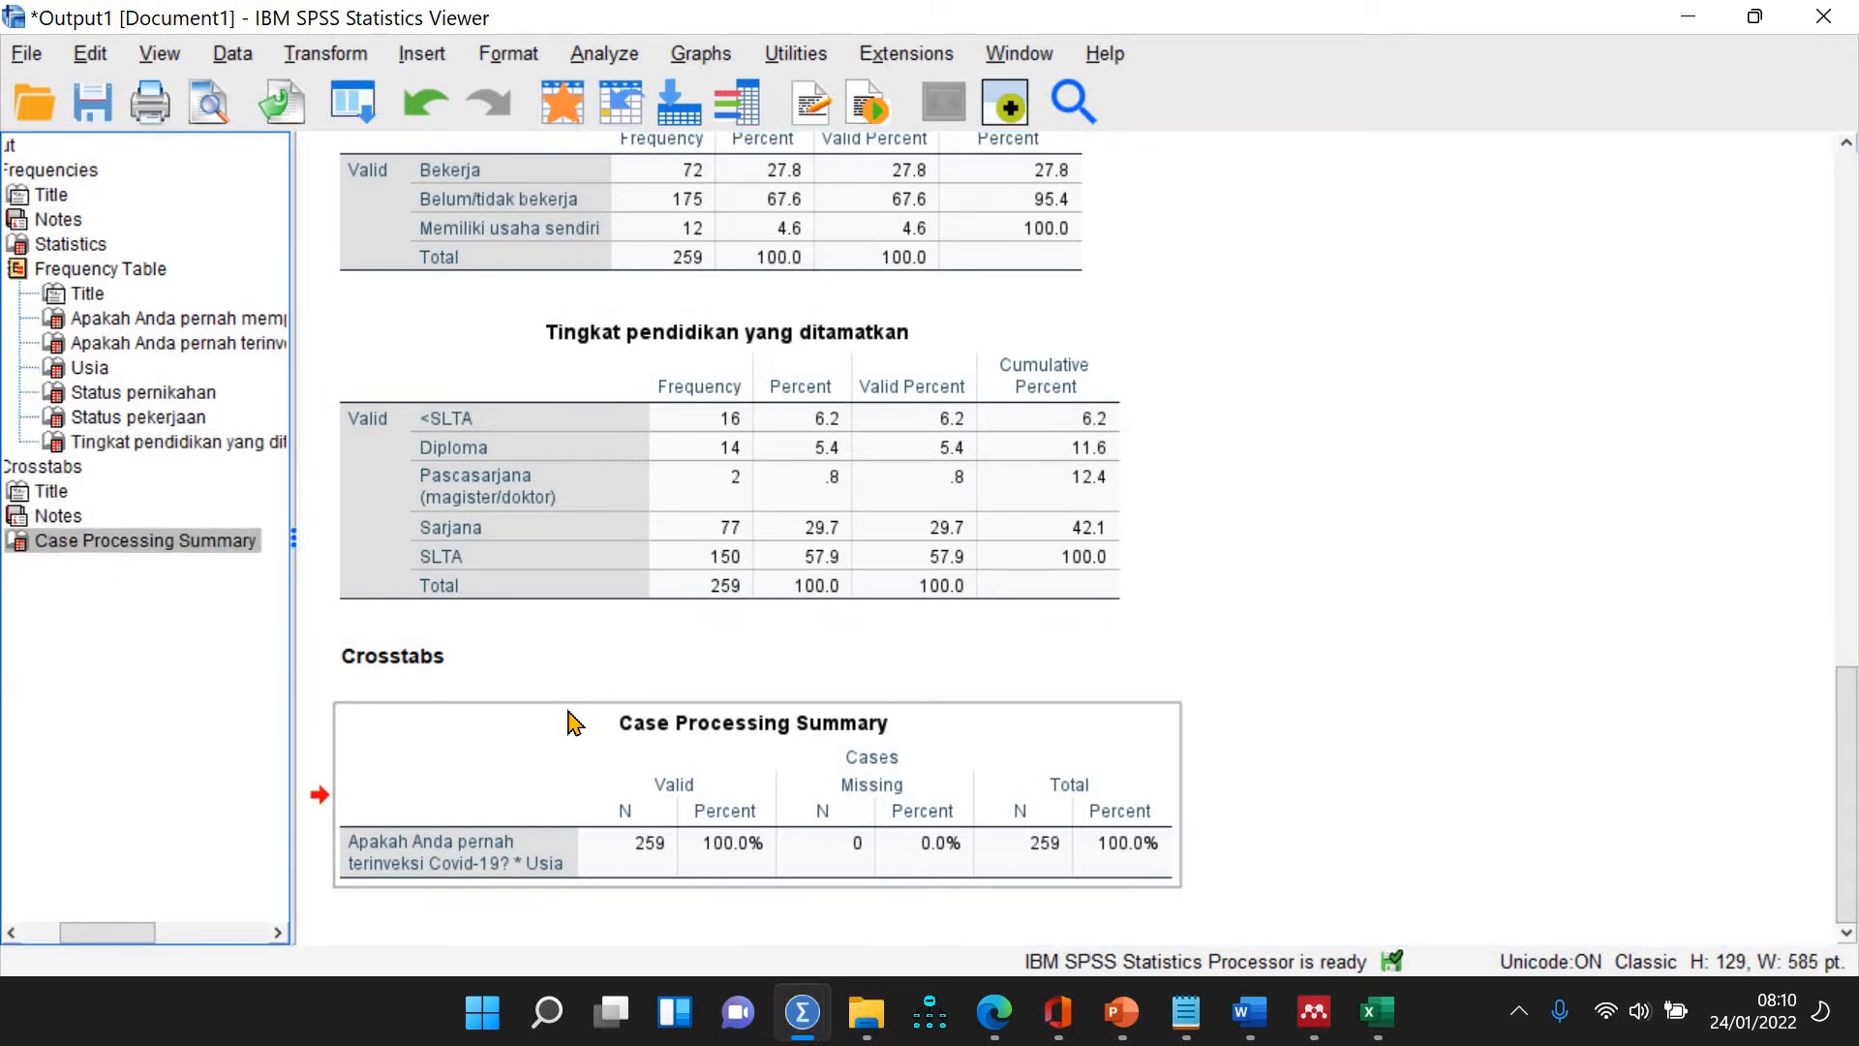
scroll(573, 723, "up", 15)
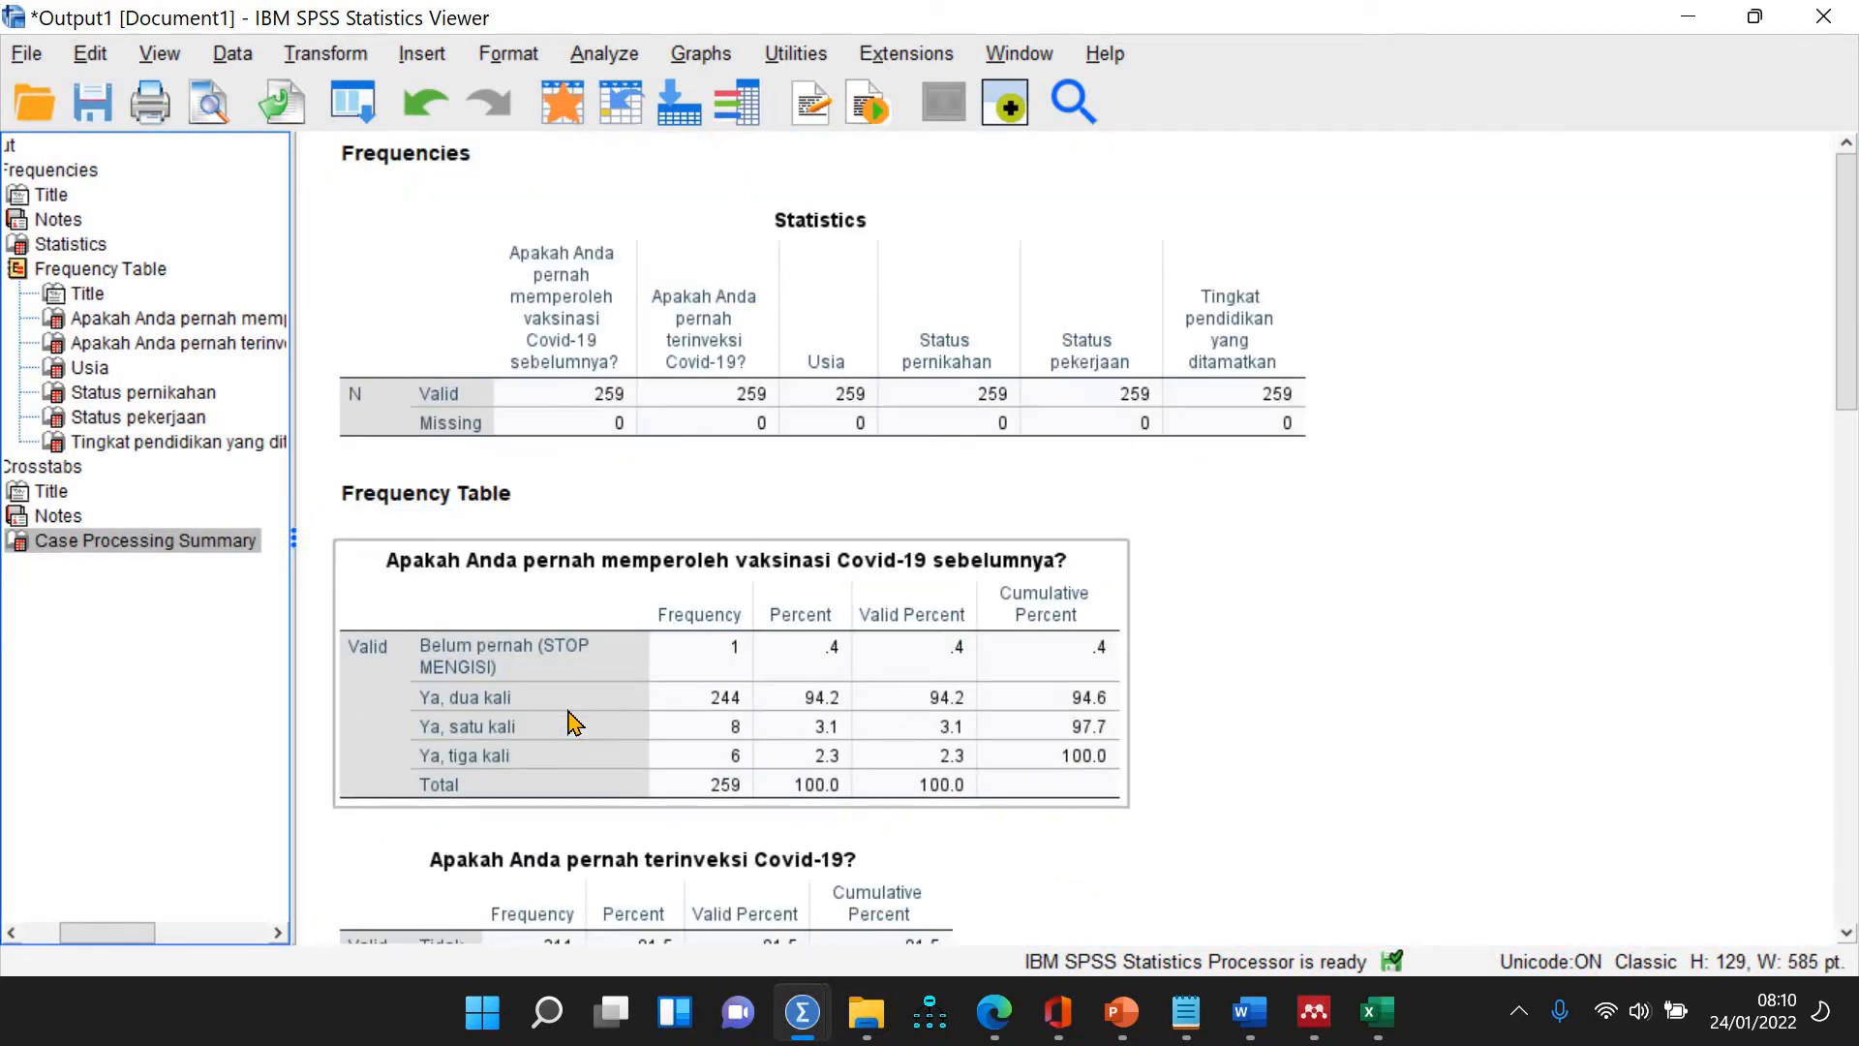
scroll(573, 723, "down", 15)
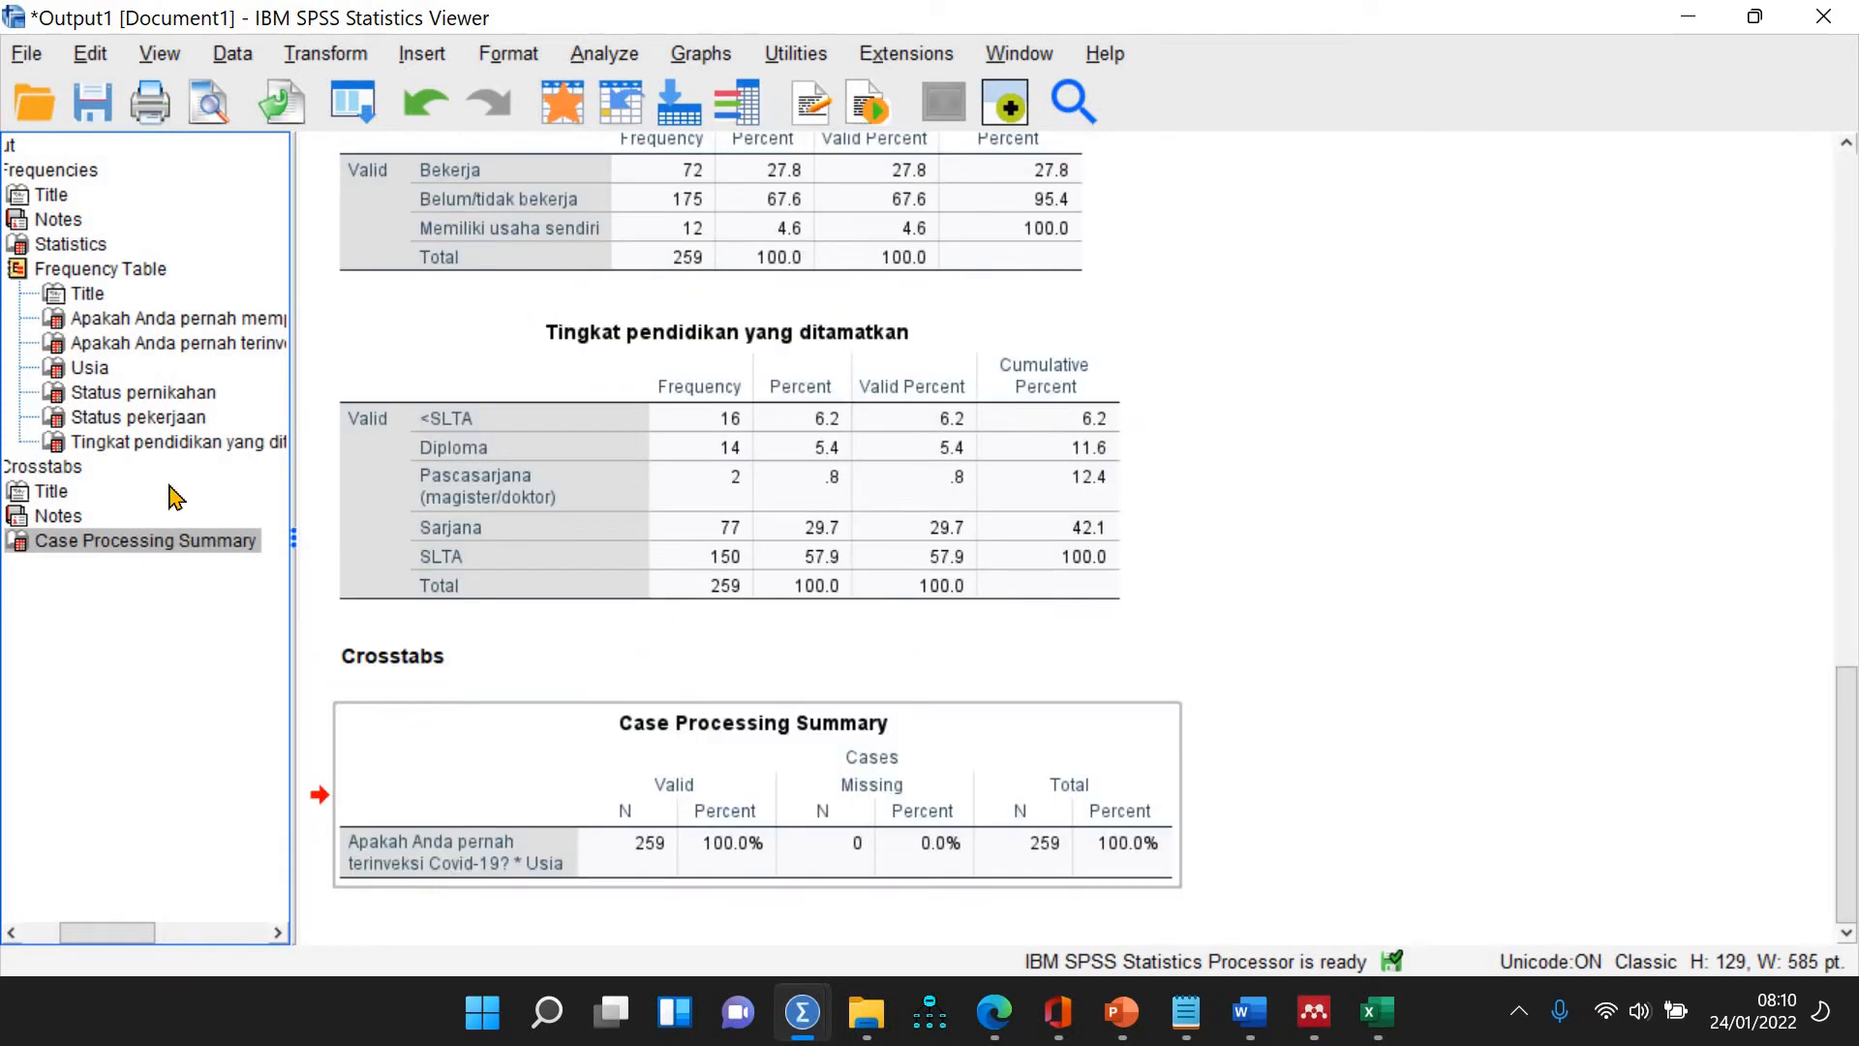
left_click(165, 446)
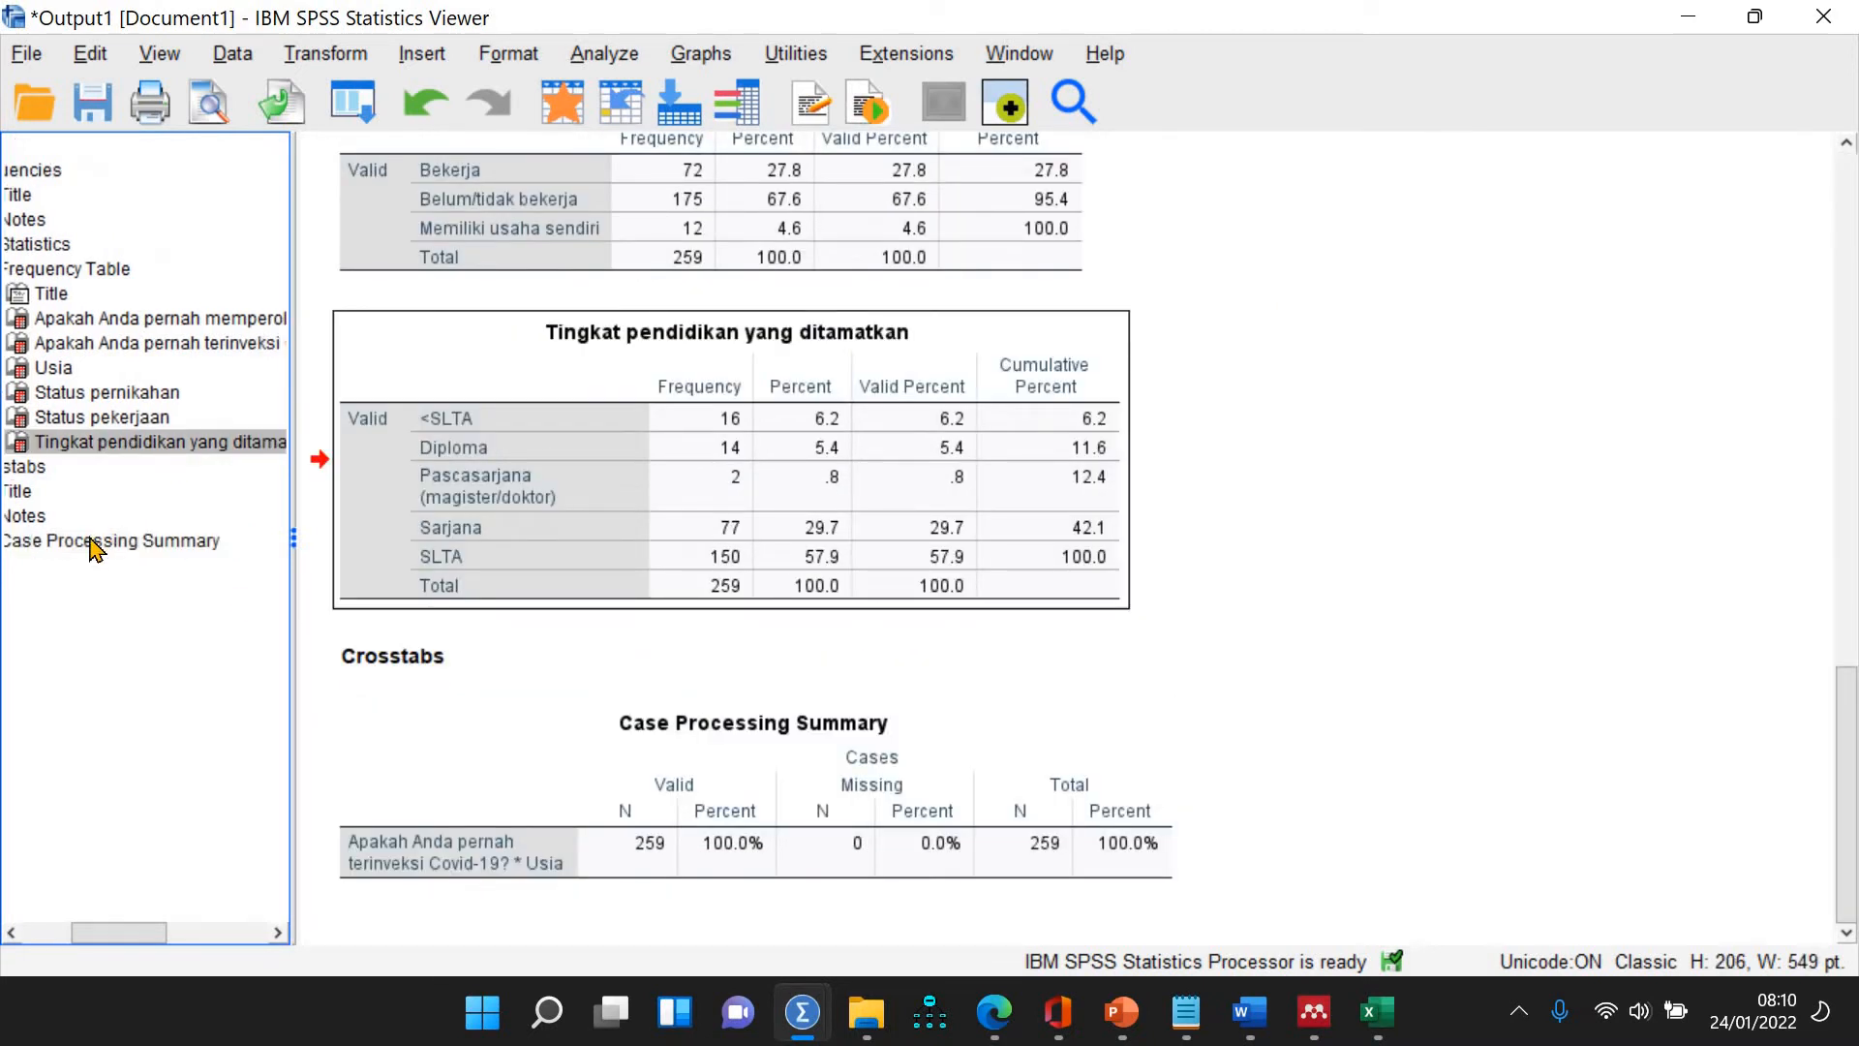
left_click(93, 688)
left_click_drag(93, 926, 1, 924)
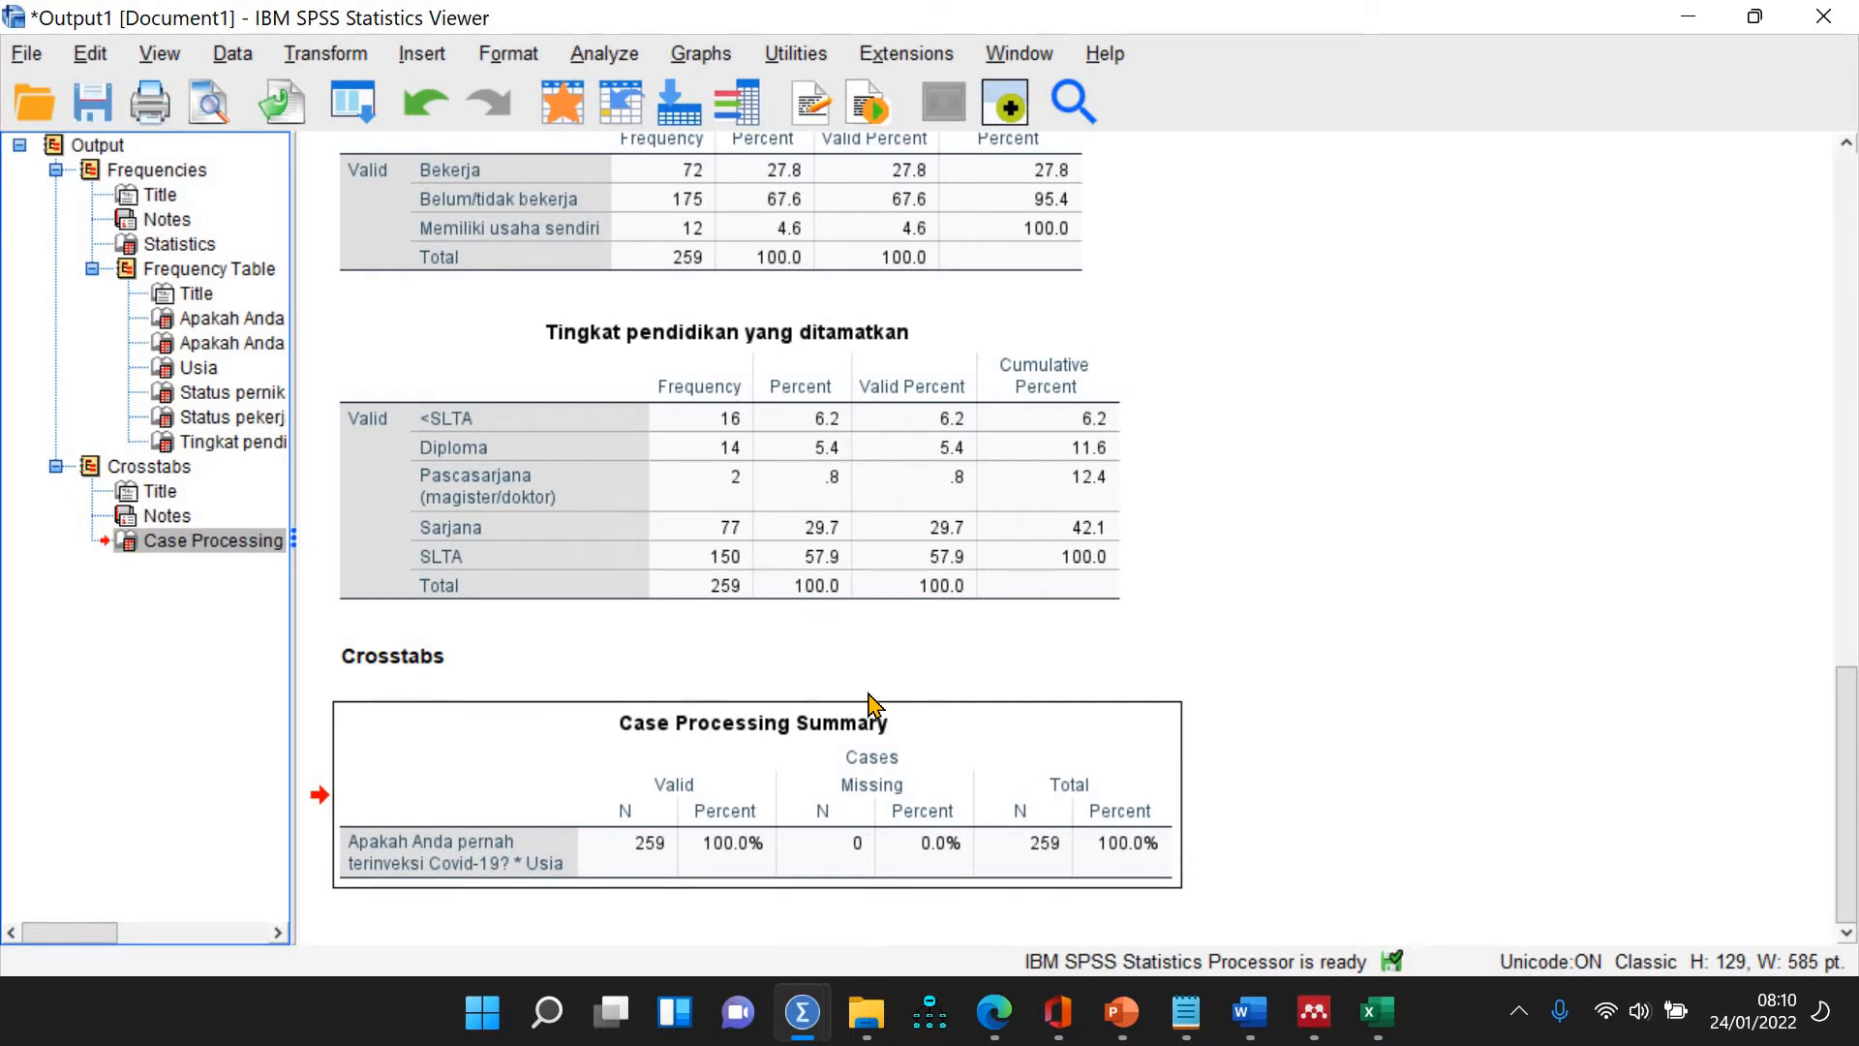
Close the Output1 viewer window and answer its closing prompt
scroll(872, 705, "up", 15)
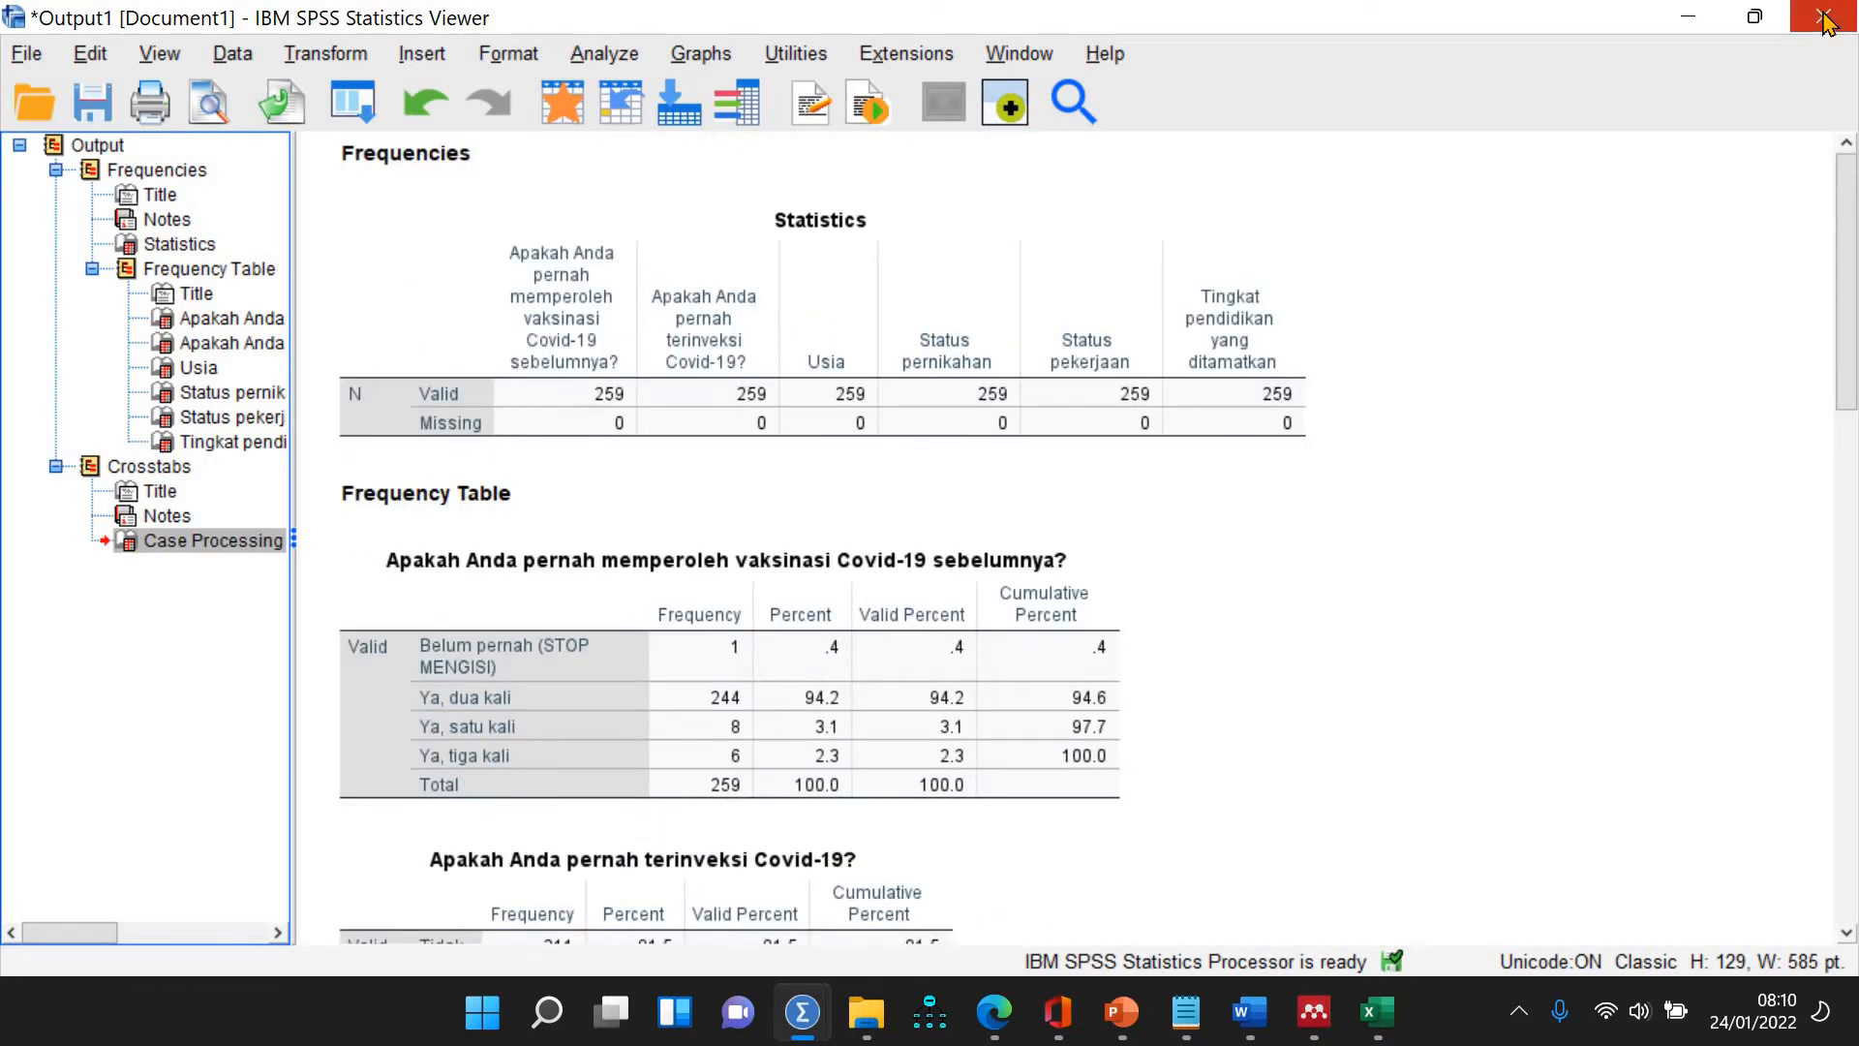
key("alt+F4")
left_click(931, 541)
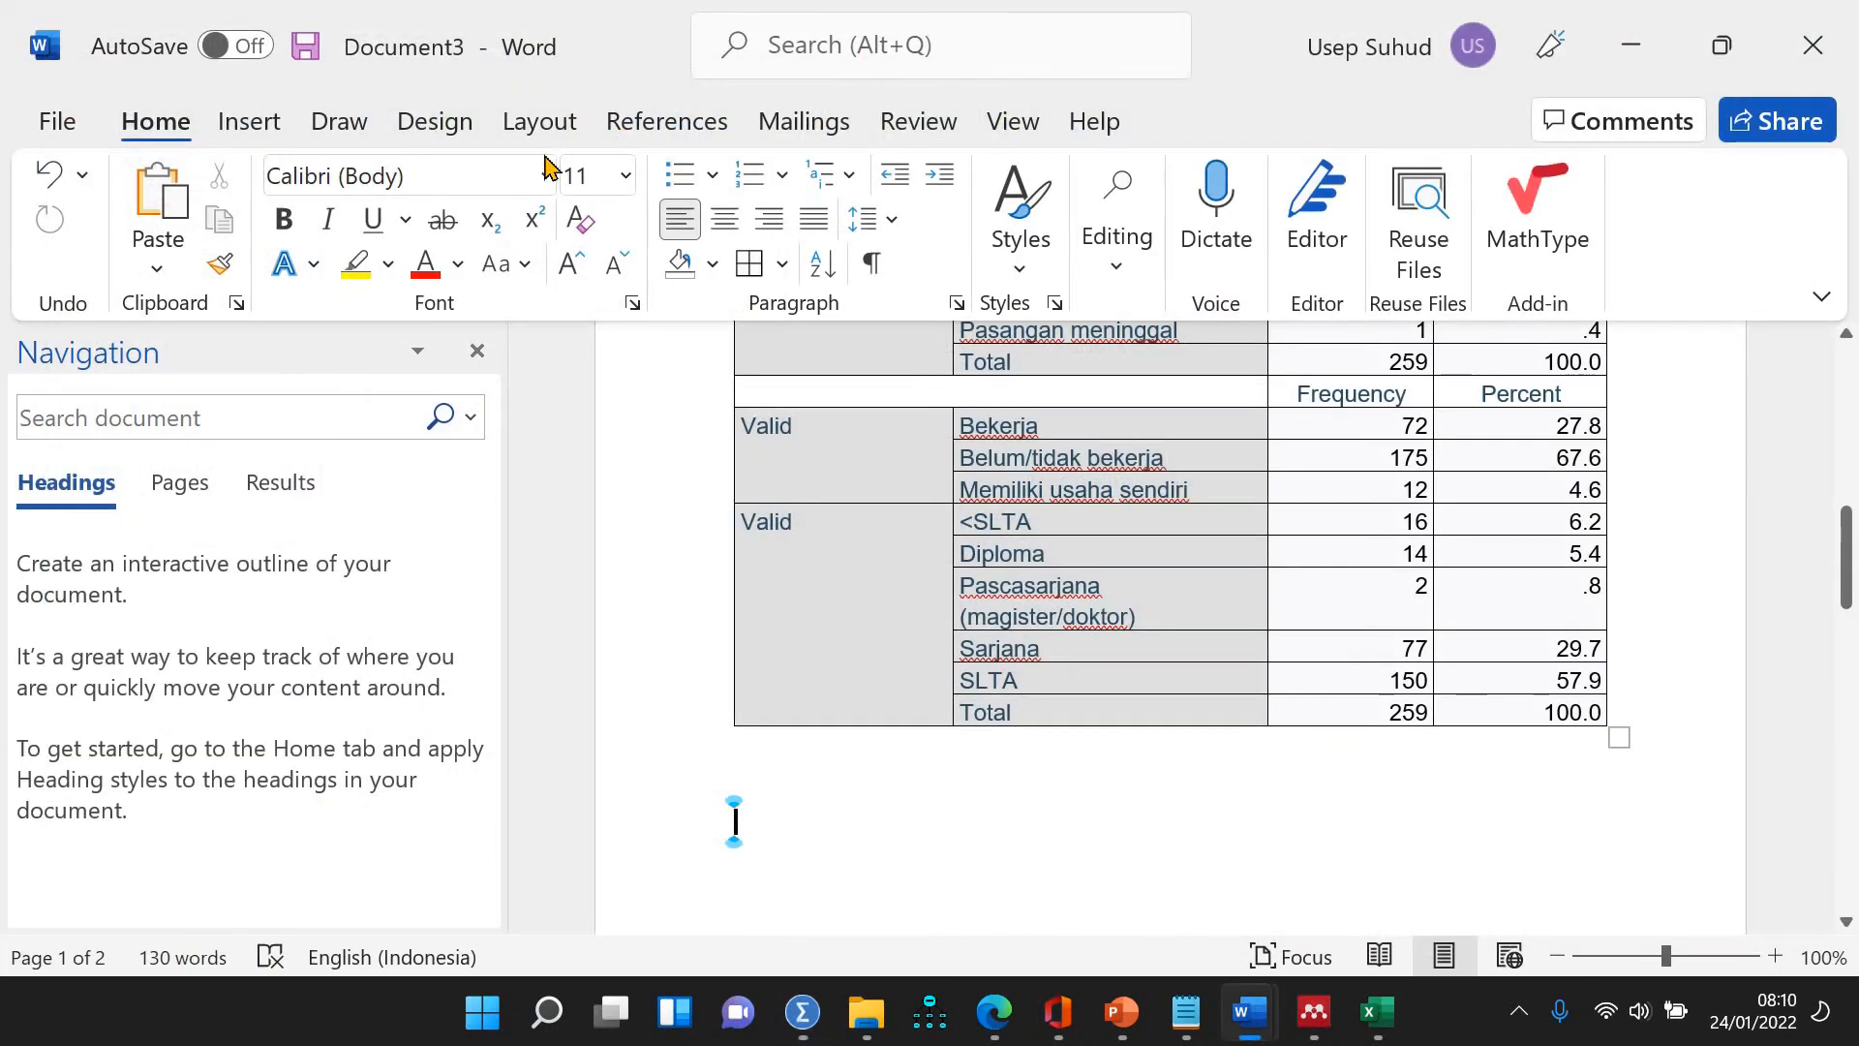
Switch to the 0122 Booster.sav data editor and rerun the Crosstabs analysis of Covid-19 infection by Usia
left_click(802, 1011)
left_click(959, 871)
left_click(950, 697)
left_click(403, 53)
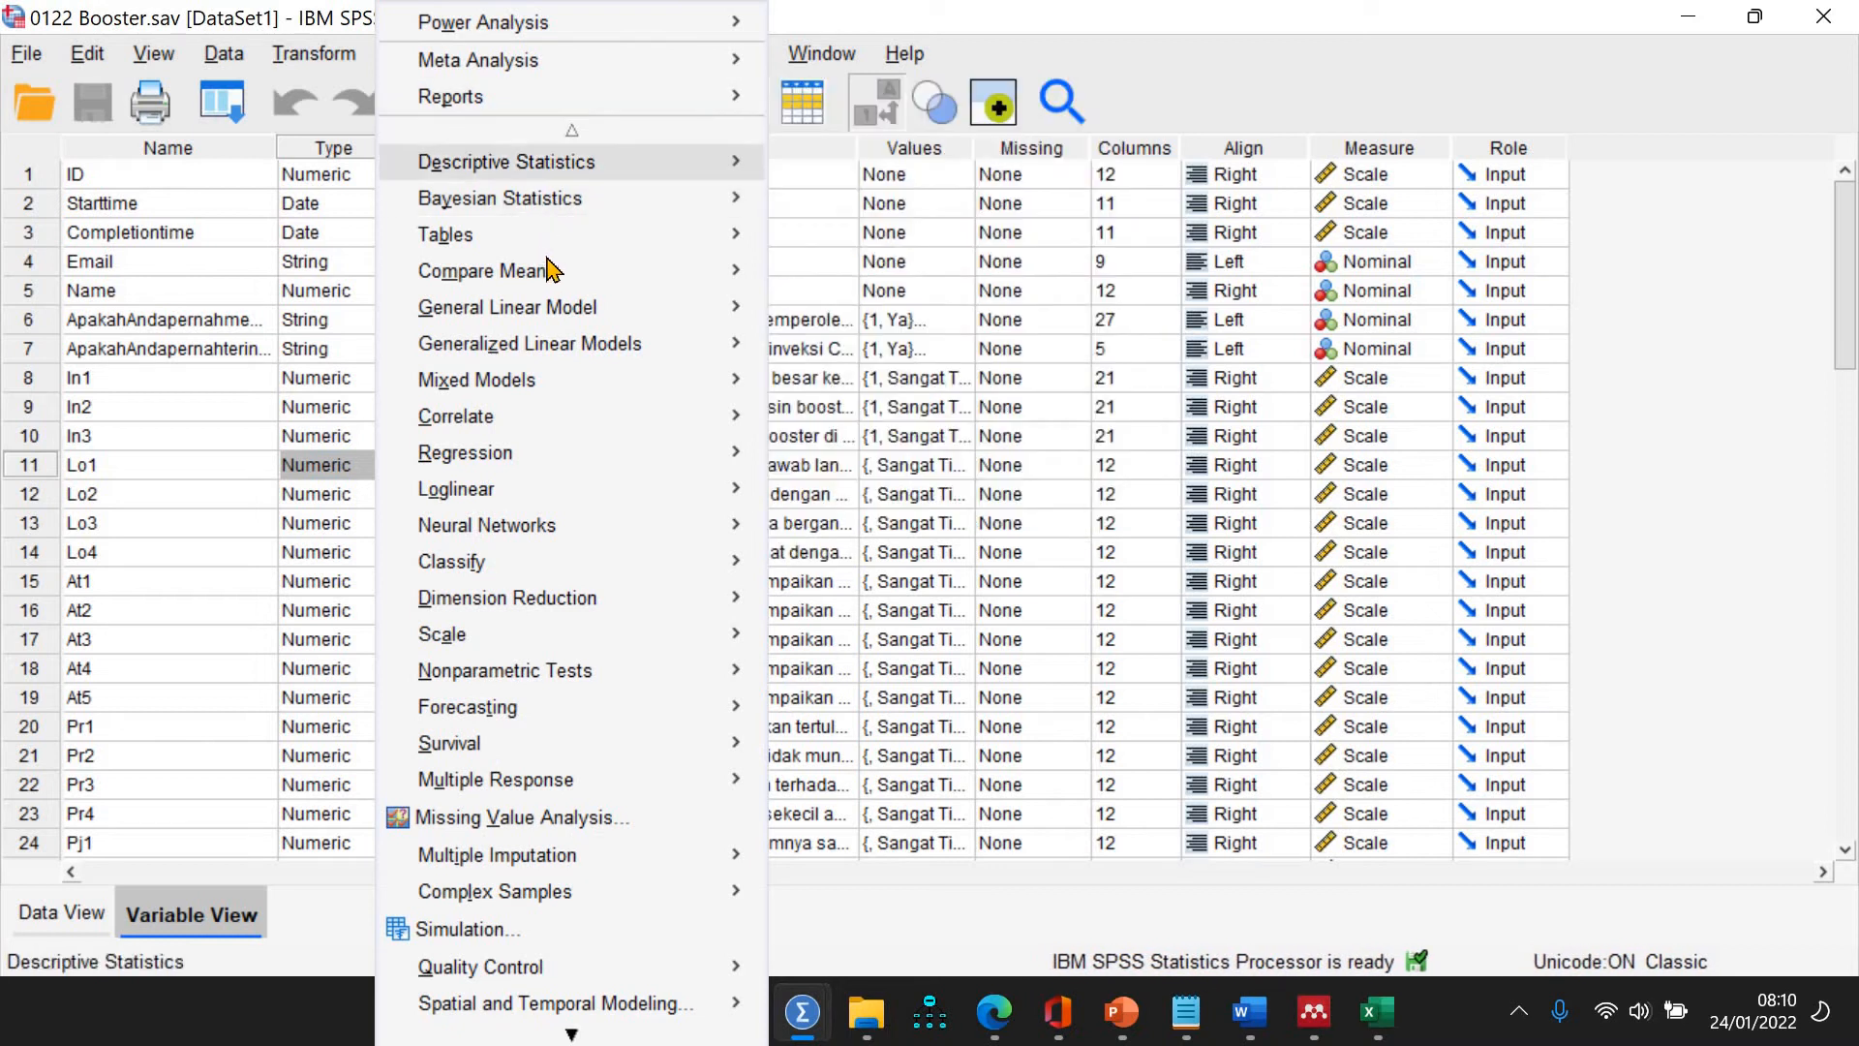
mouse_move(608, 165)
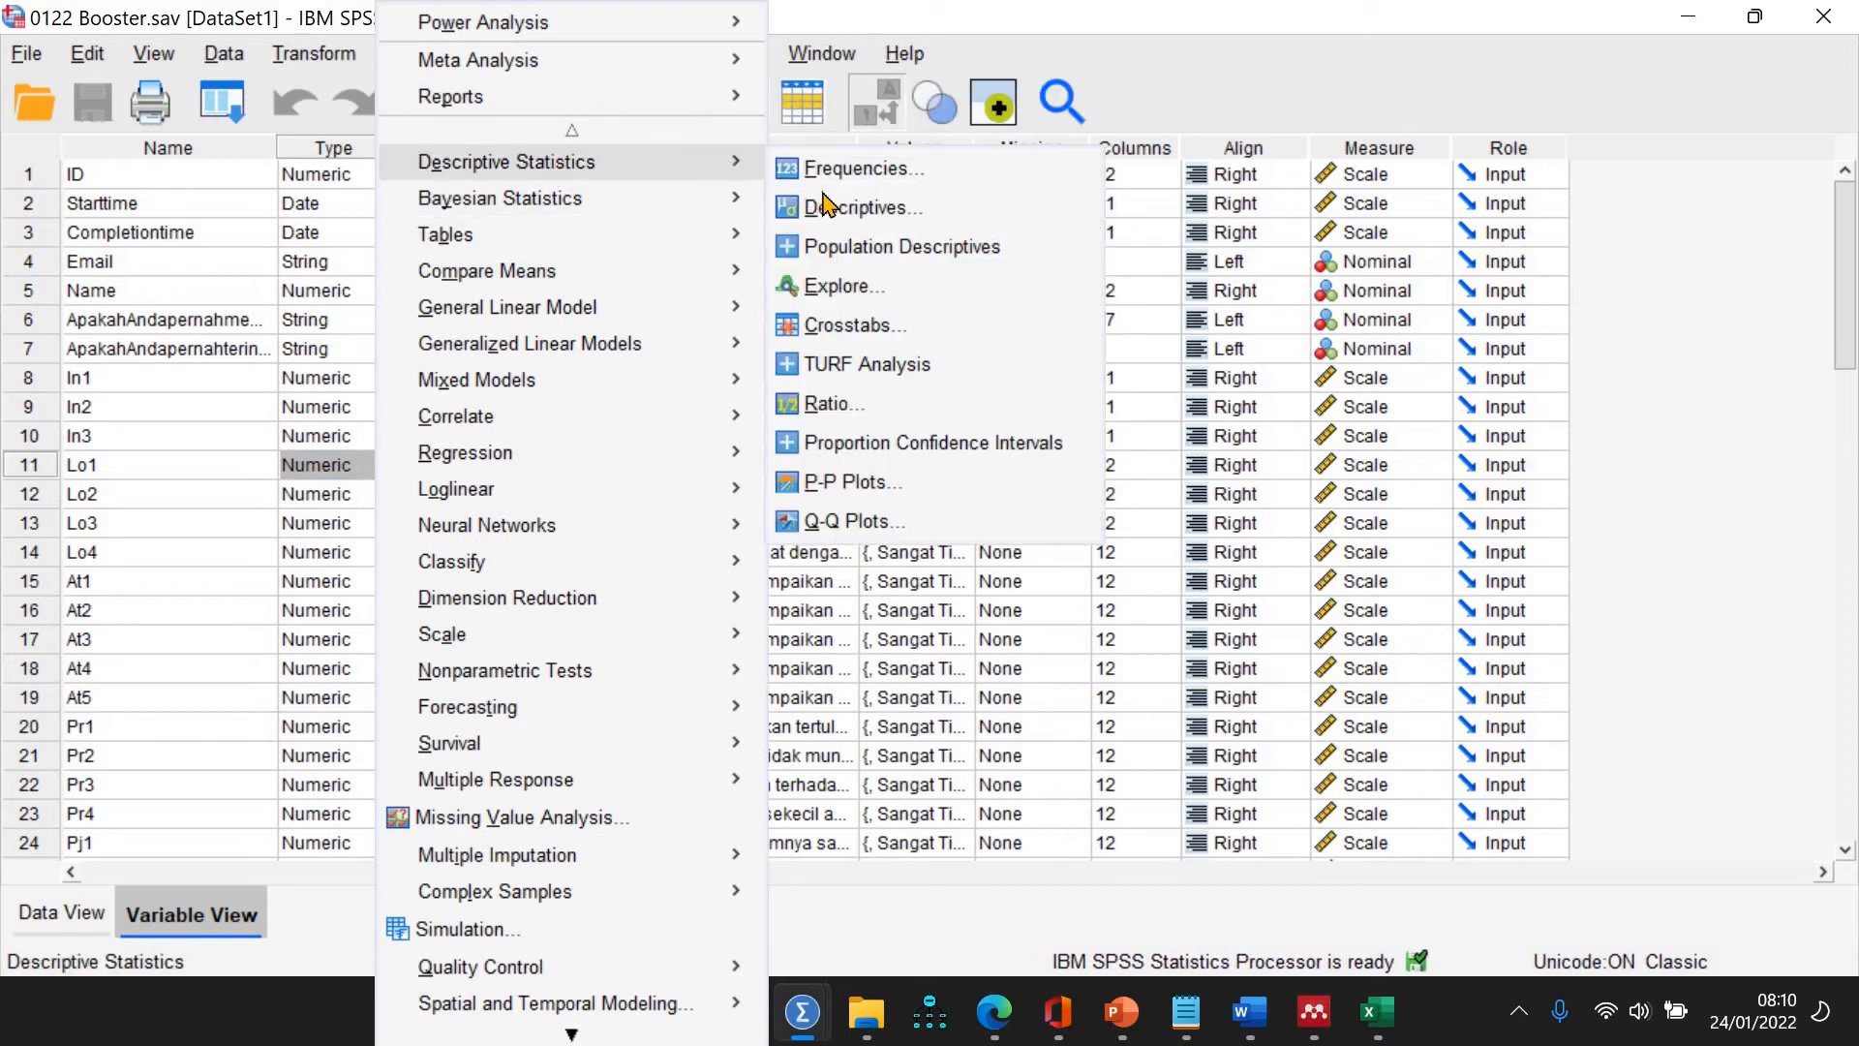
left_click(862, 326)
left_click(782, 773)
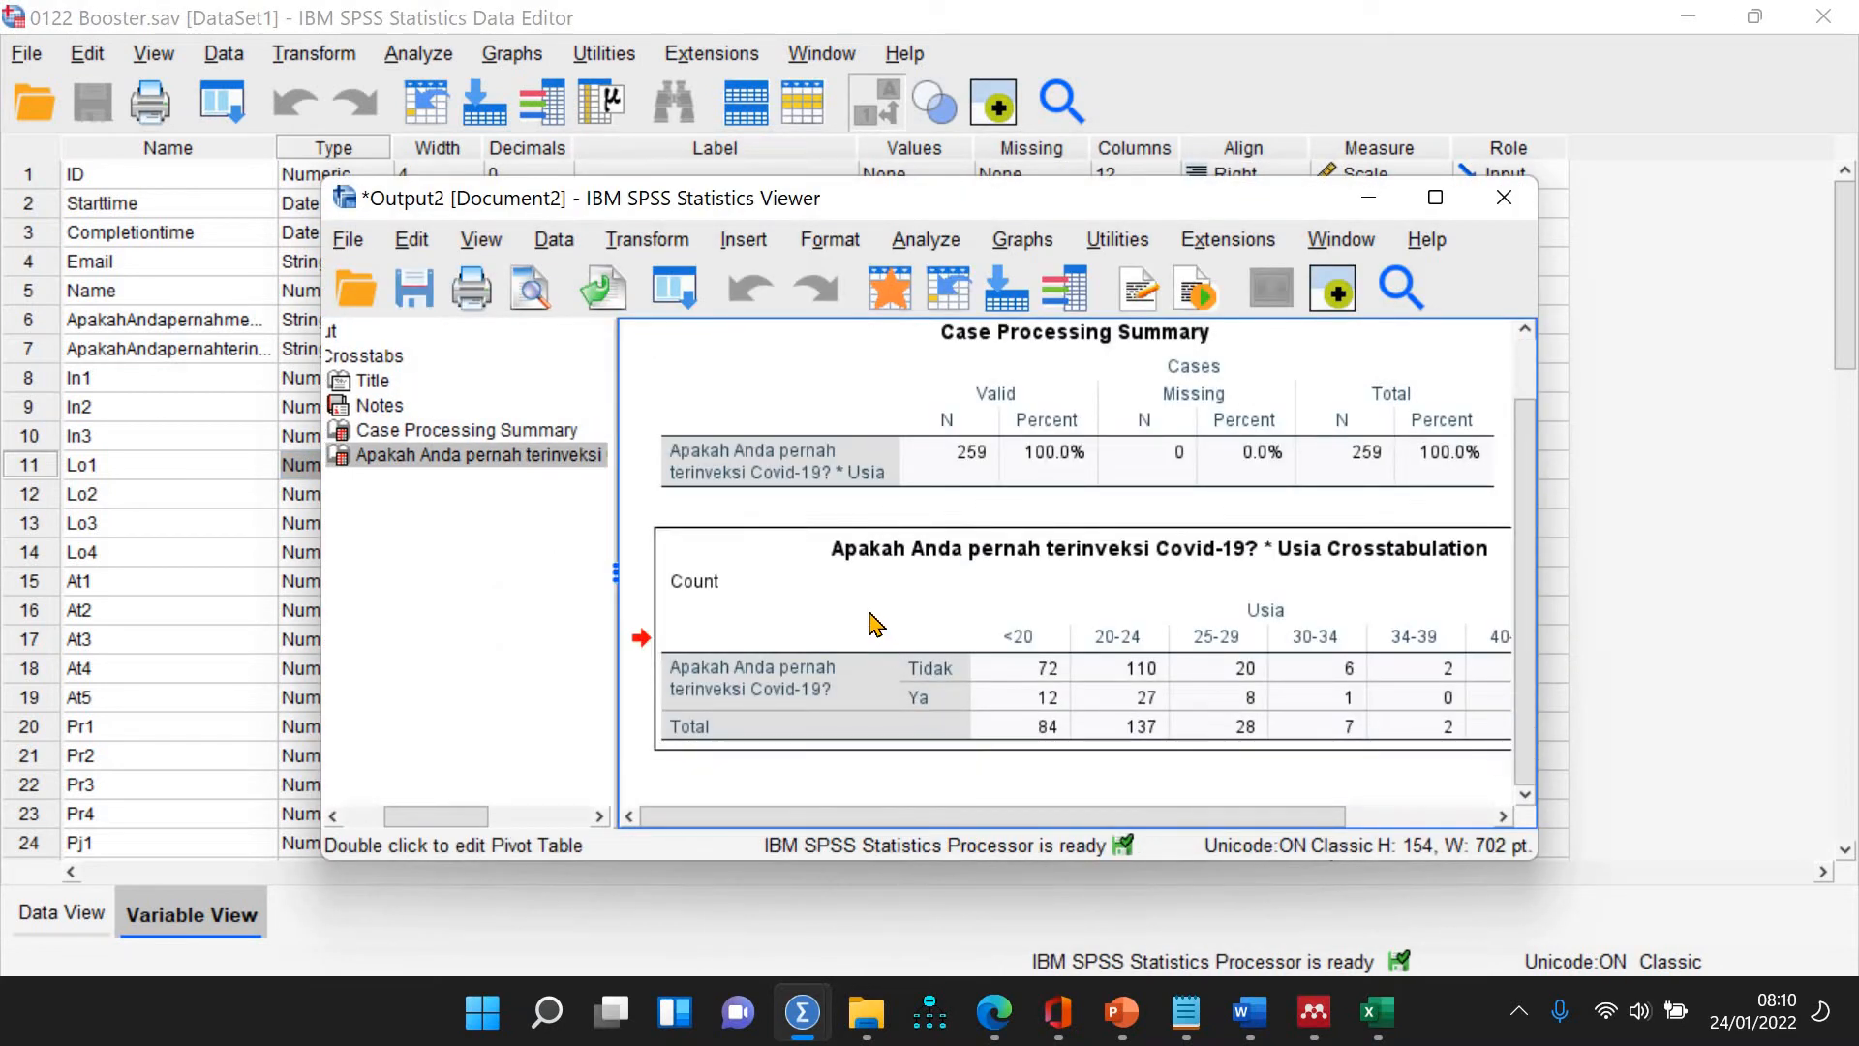
Copy the Covid-19 infection by Usia crosstabulation from the SPSS output and paste it below the frequency tables in Word's Document3
right_click(870, 617)
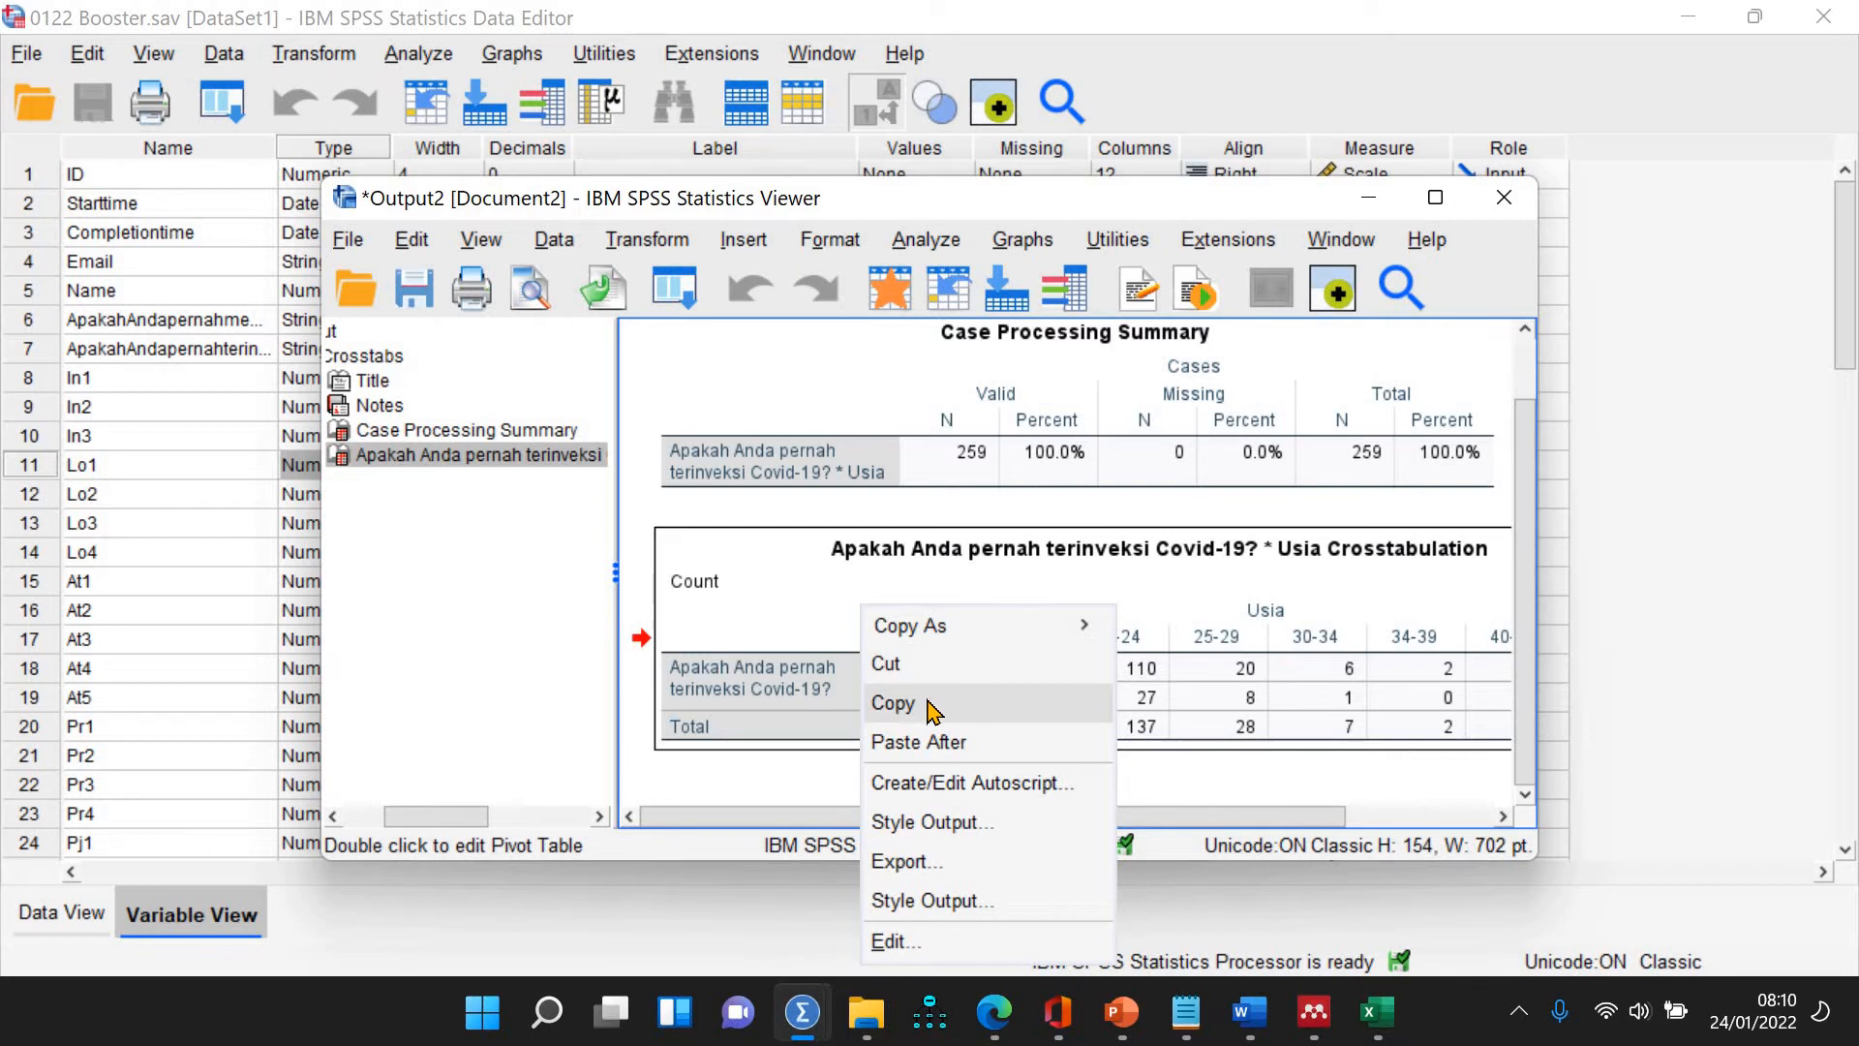
left_click(935, 711)
mouse_move(1255, 1036)
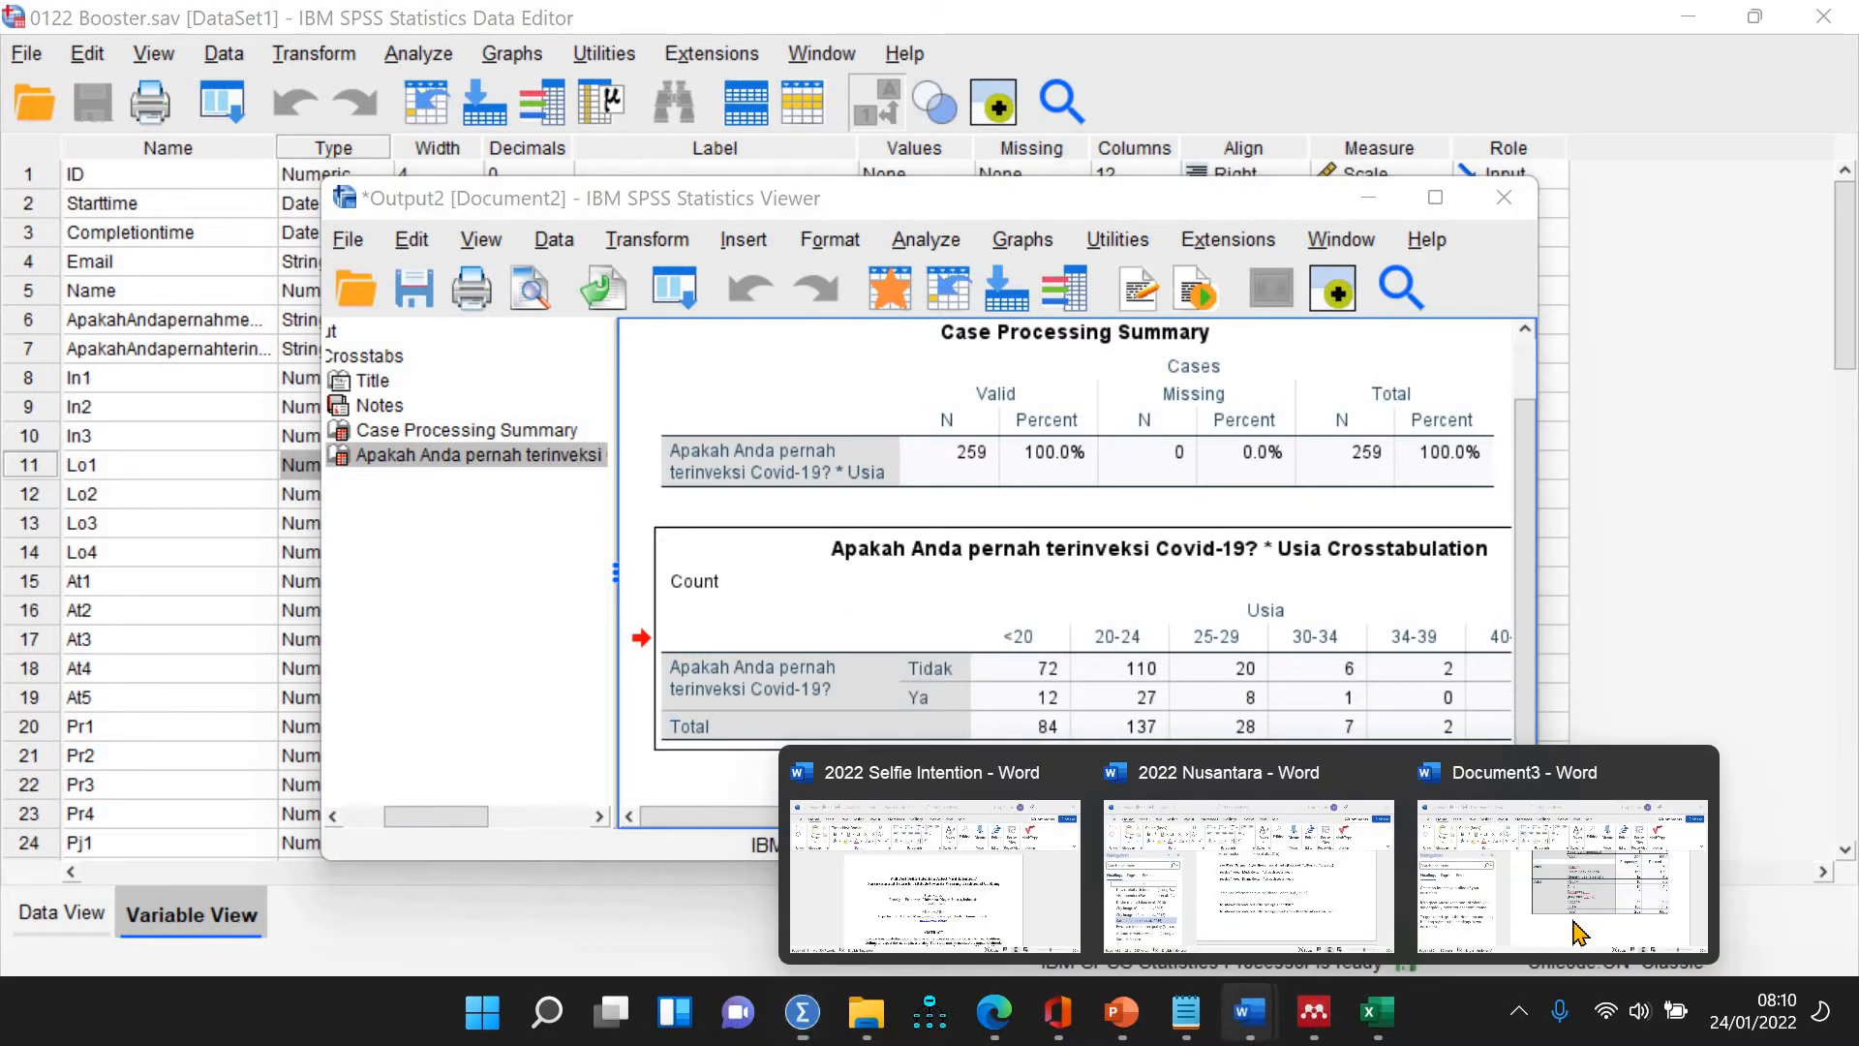
left_click(1583, 915)
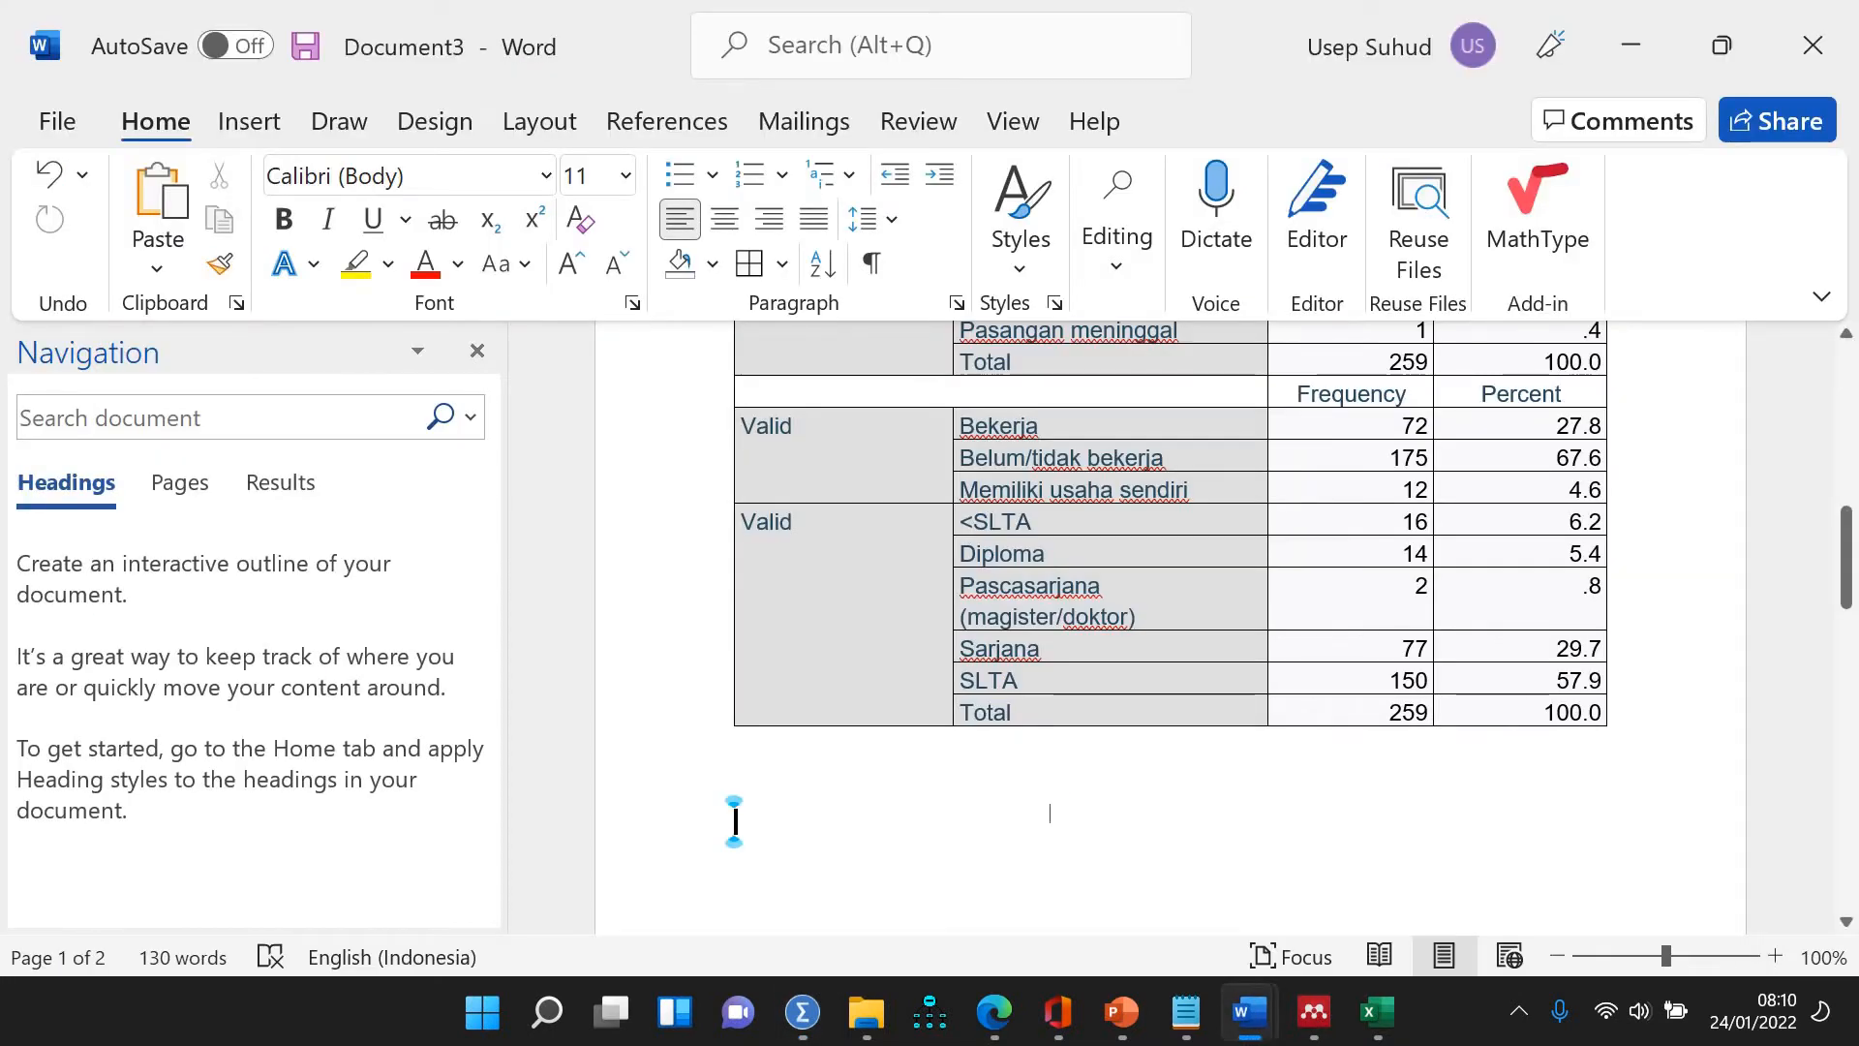
key("ctrl+v")
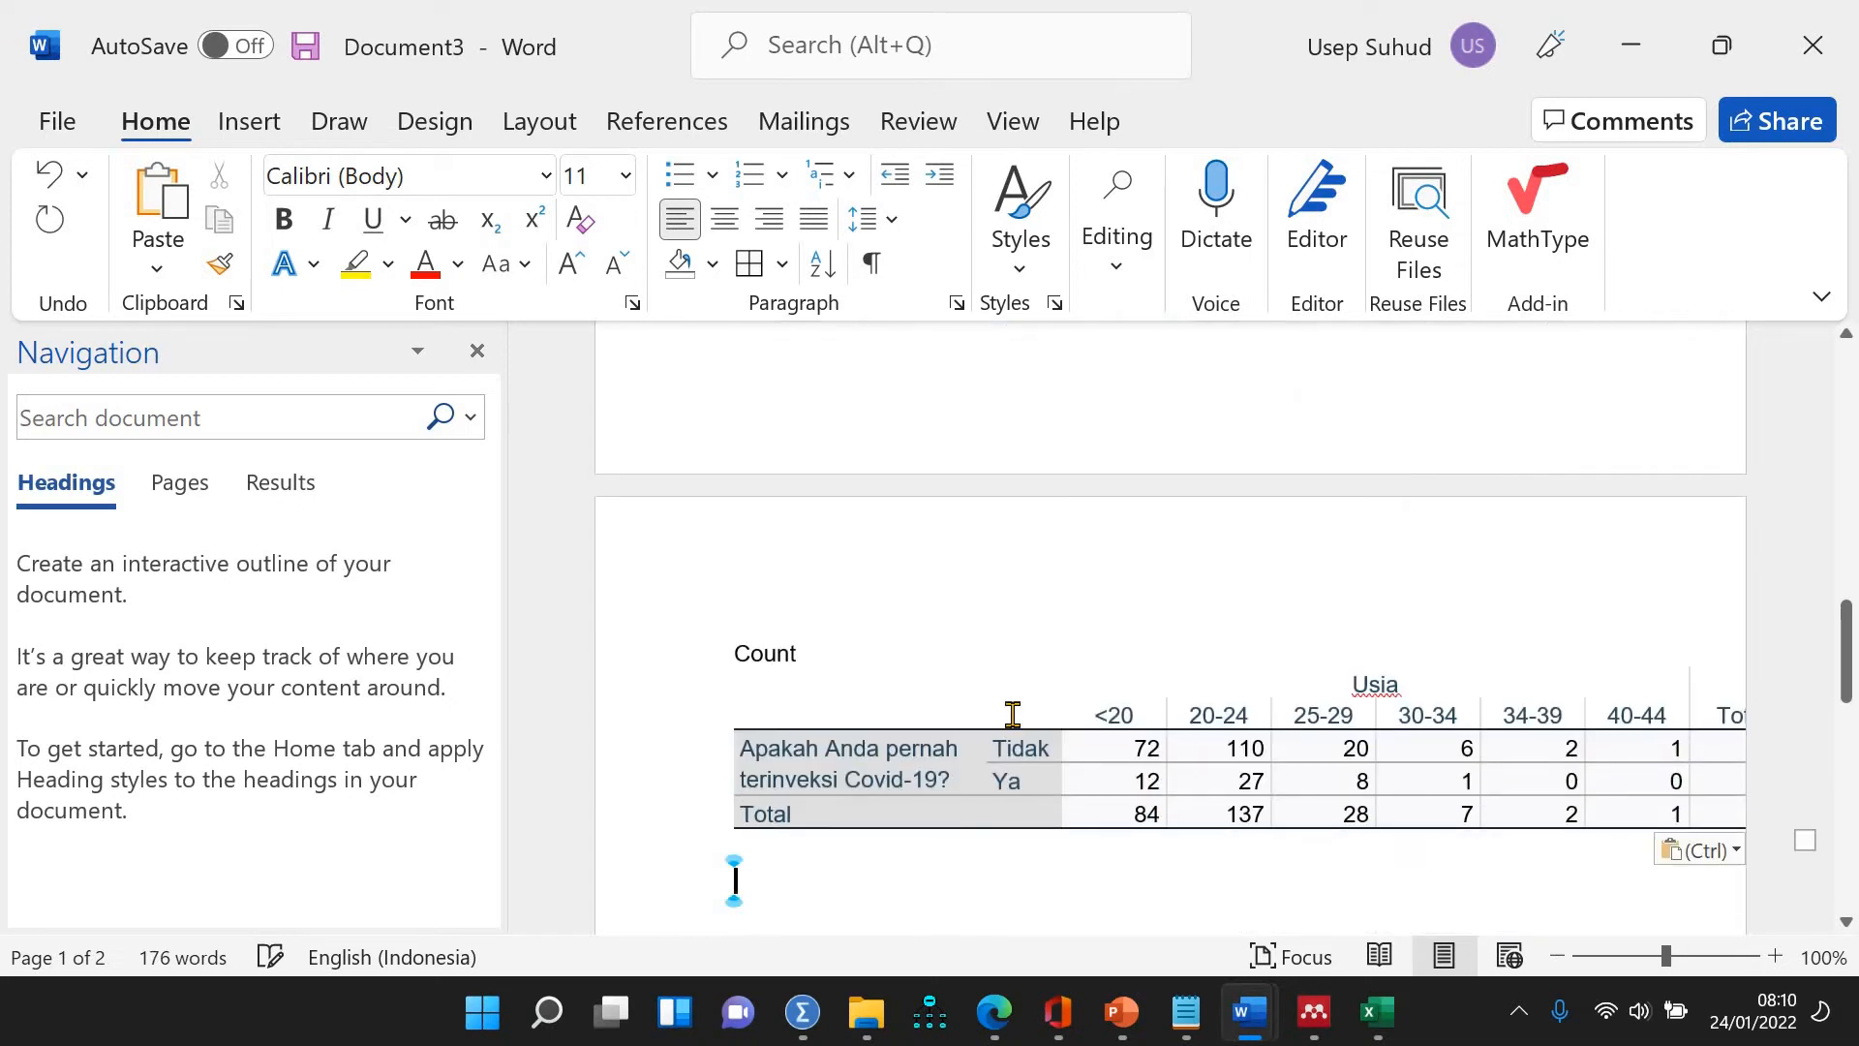
Fit the whole pasted crosstabulation table to the page width with AutoFit to Window
scroll(1013, 714, "up", 5)
double_click(855, 887)
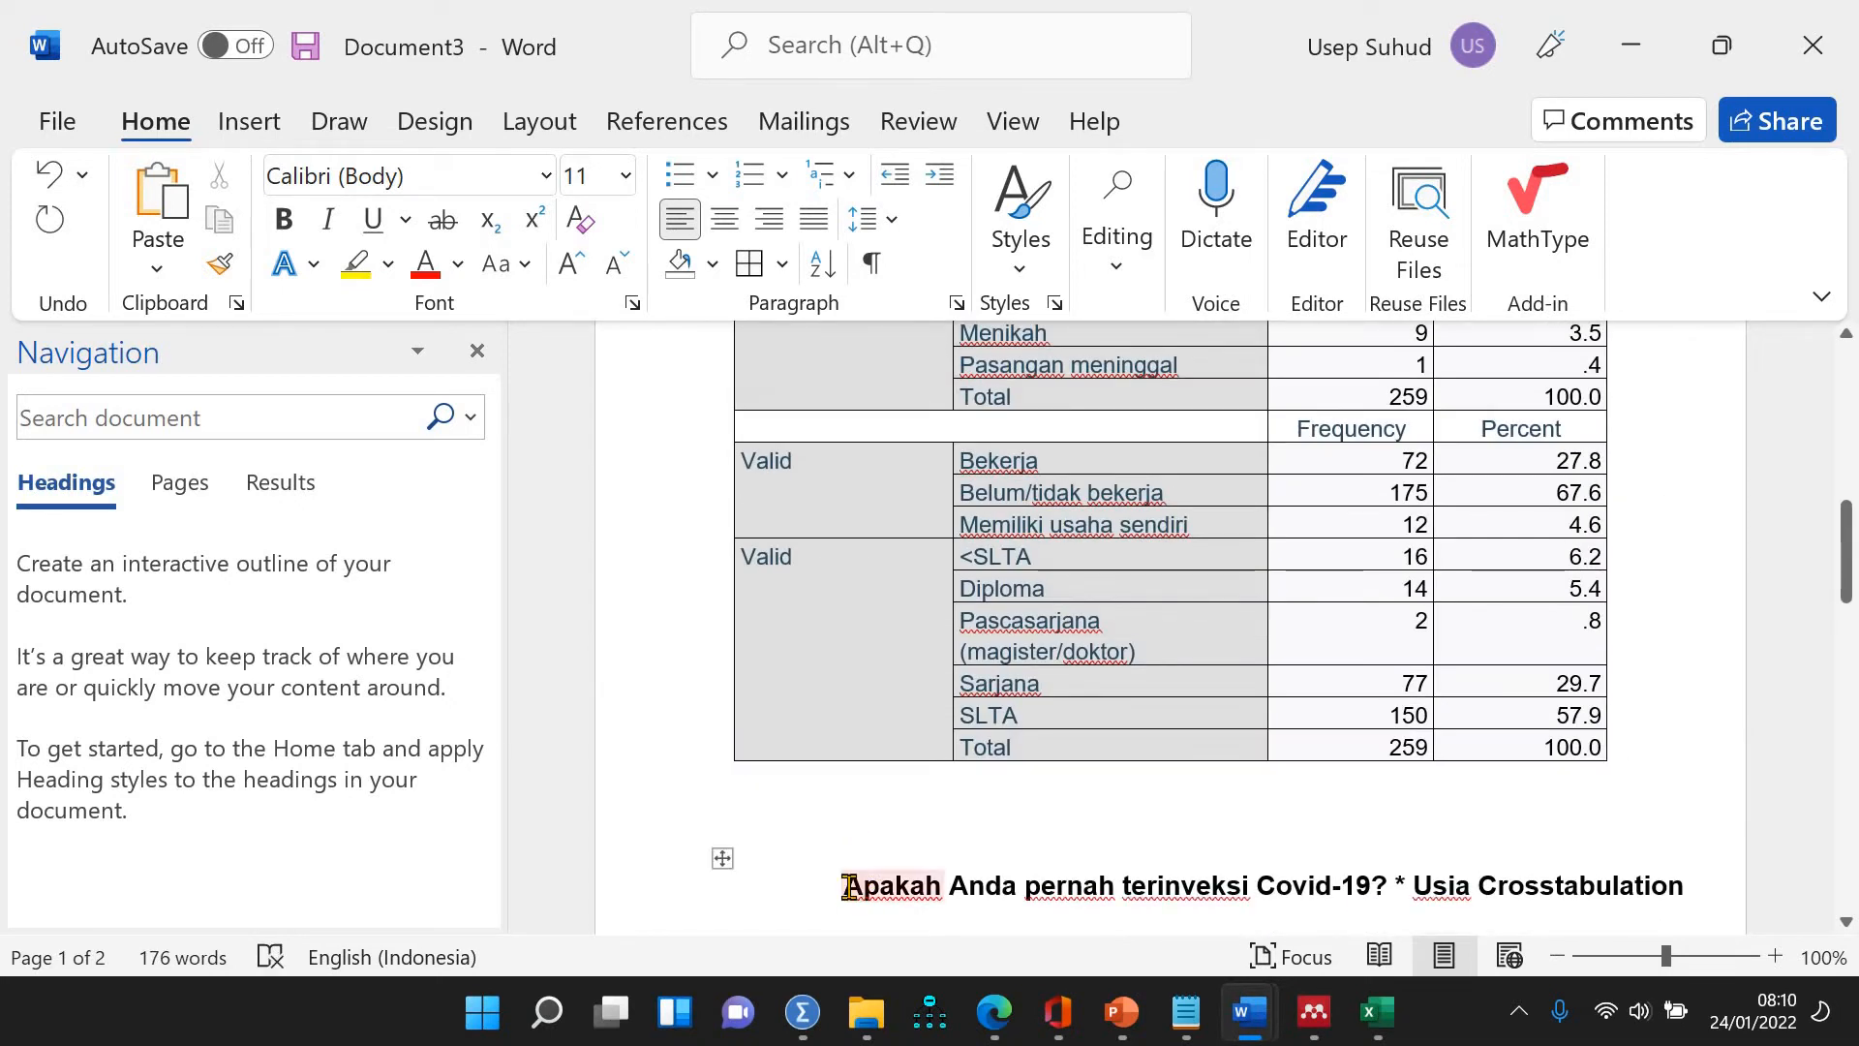
left_click(723, 859)
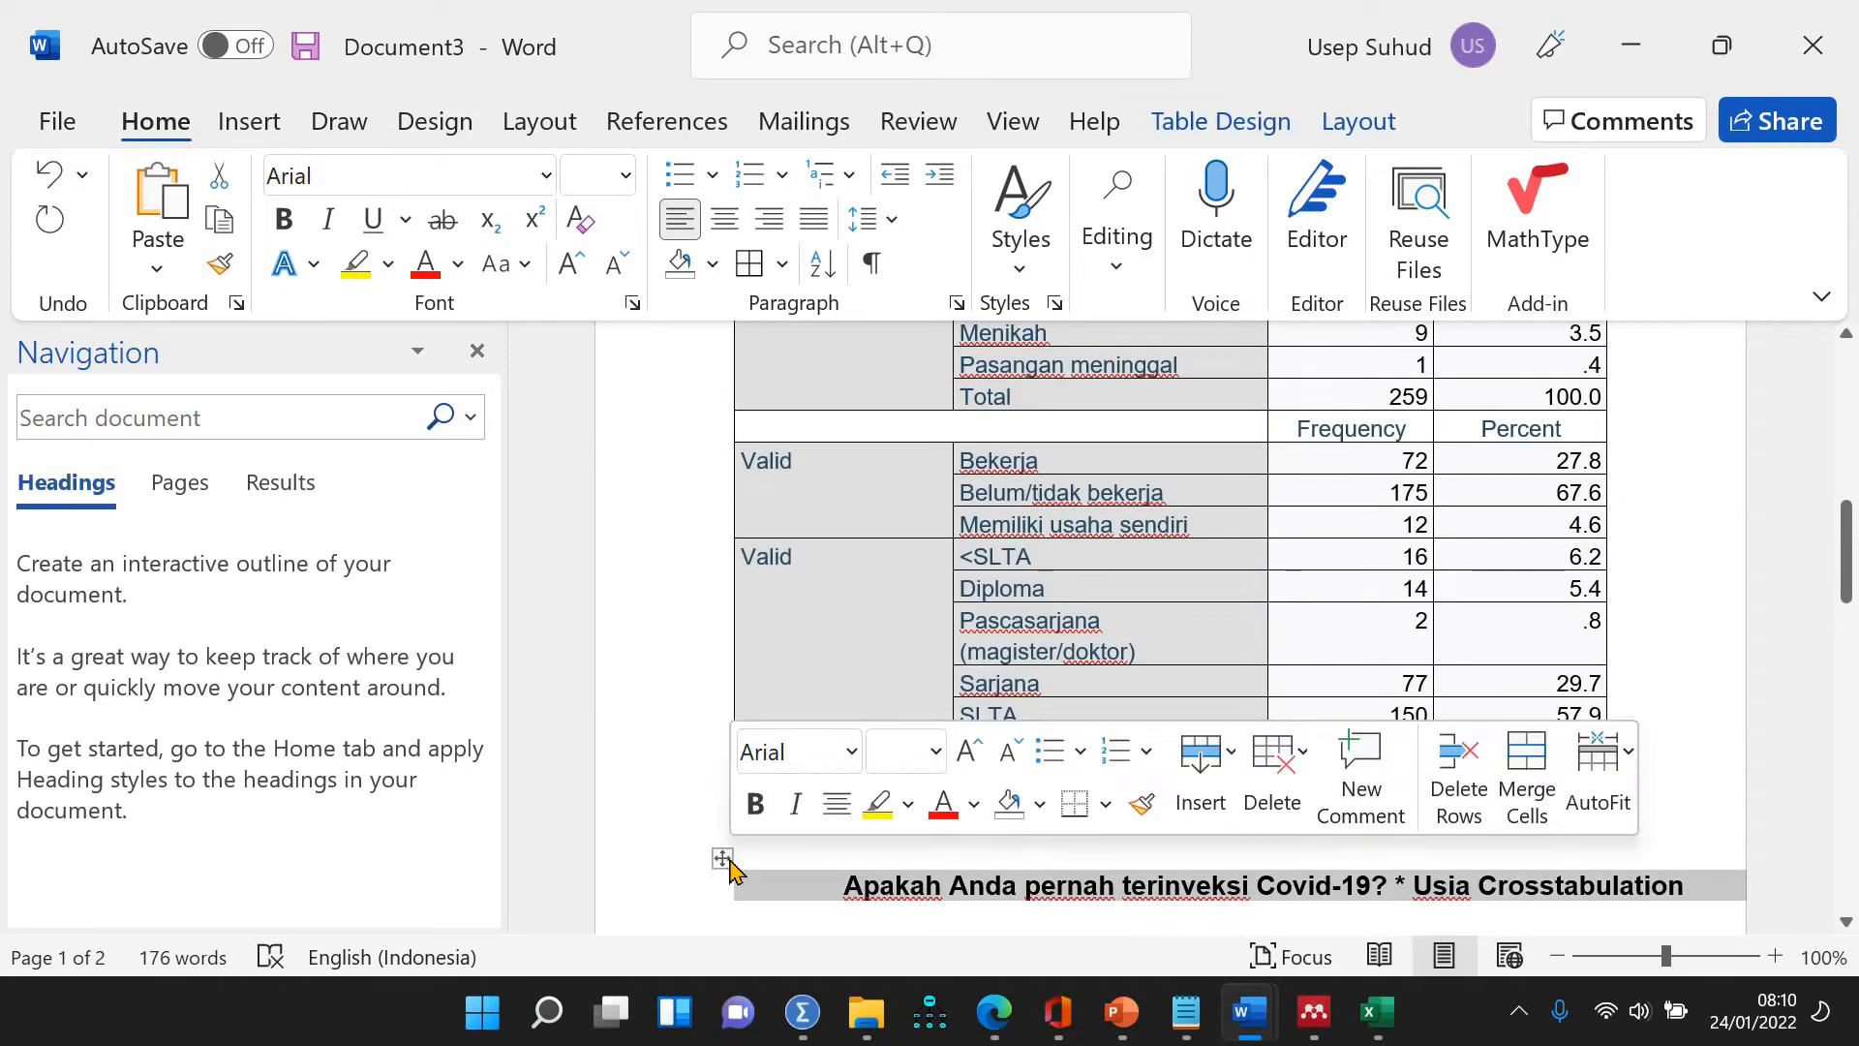
right_click(723, 859)
mouse_move(1036, 647)
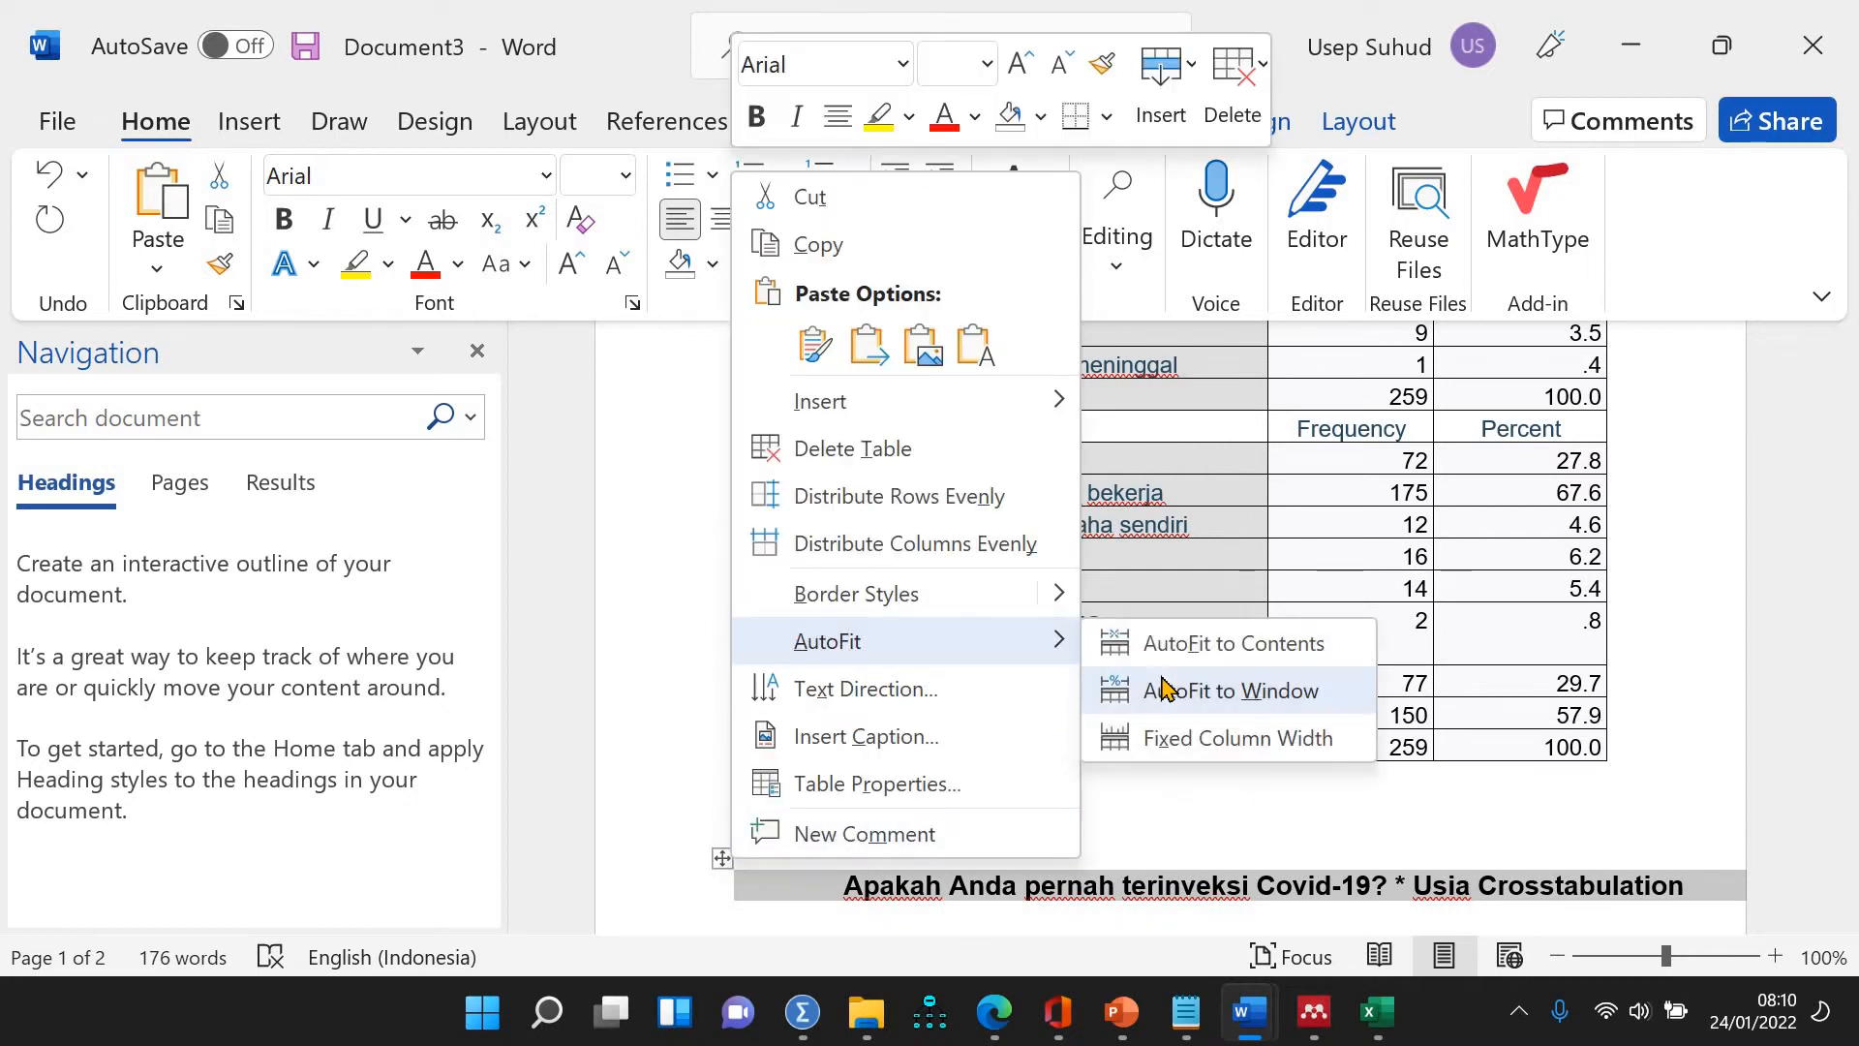
left_click(1167, 688)
scroll(1204, 755, "down", 5)
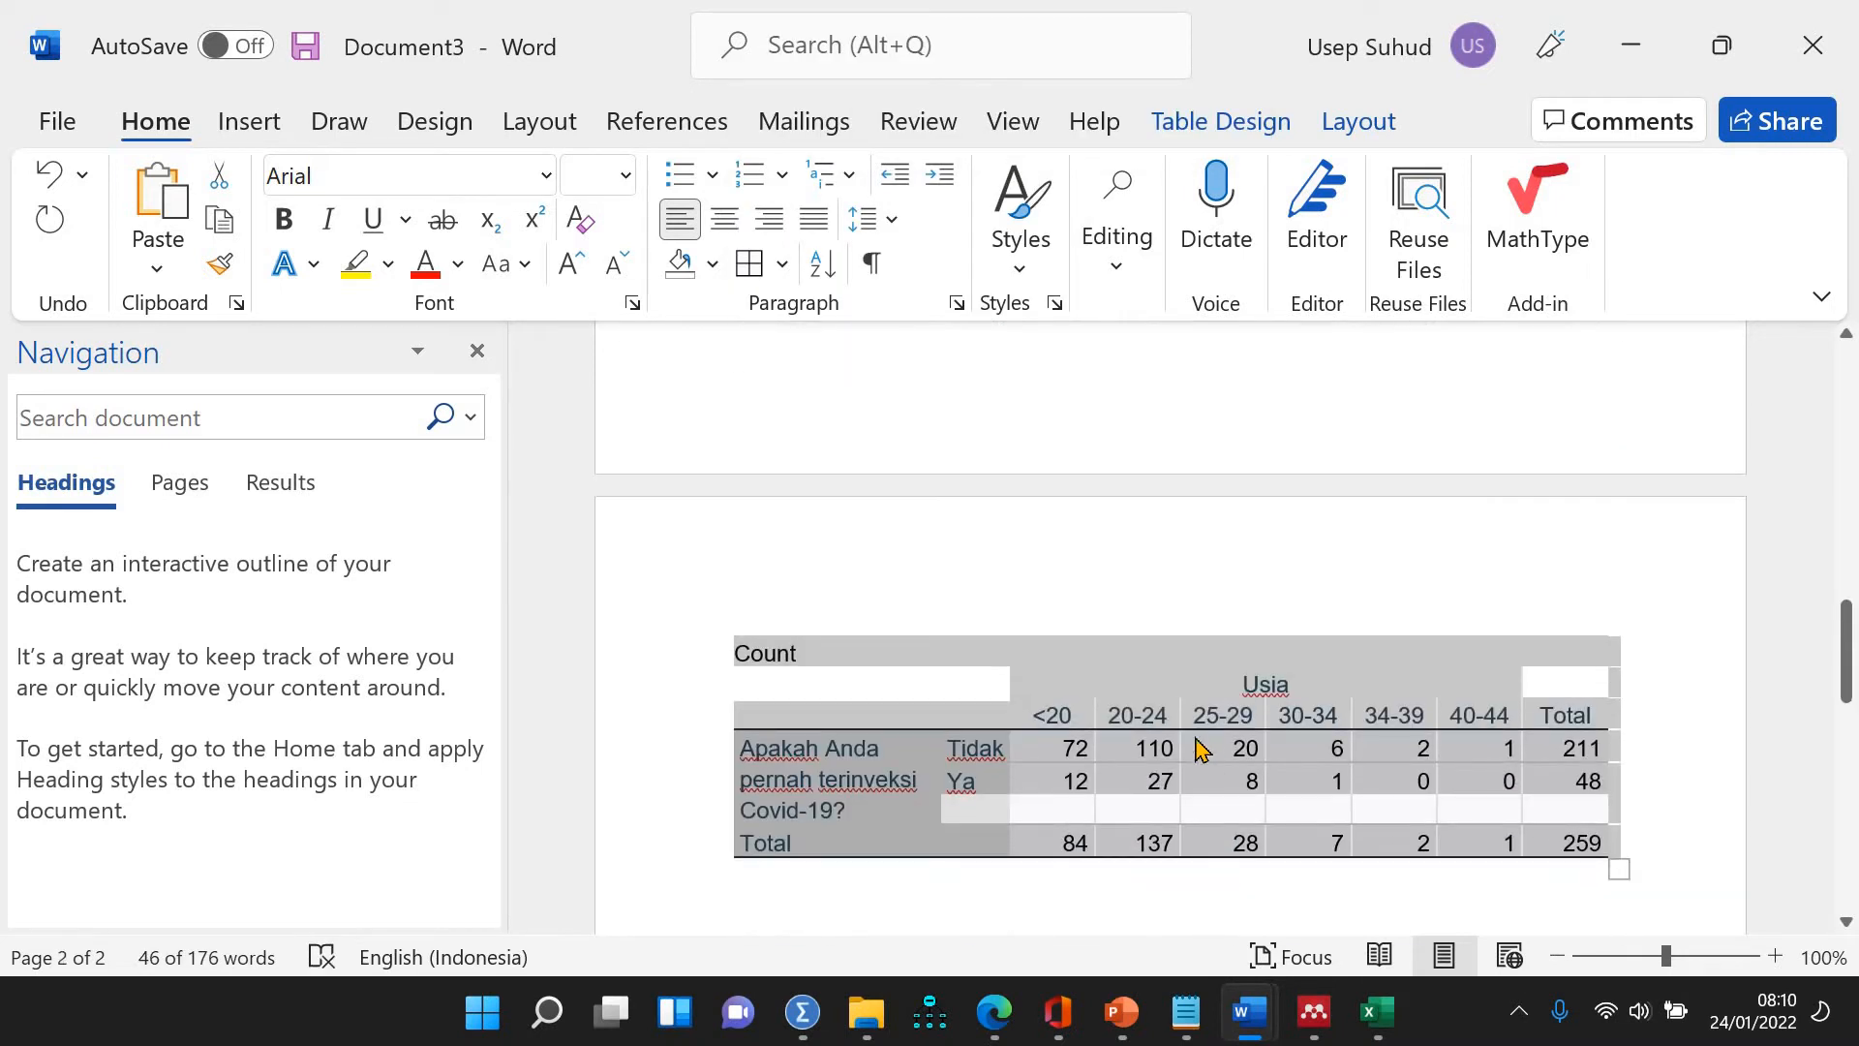
Set the crosstabulation table's text to 11 pt and apply all borders to it
left_click(625, 175)
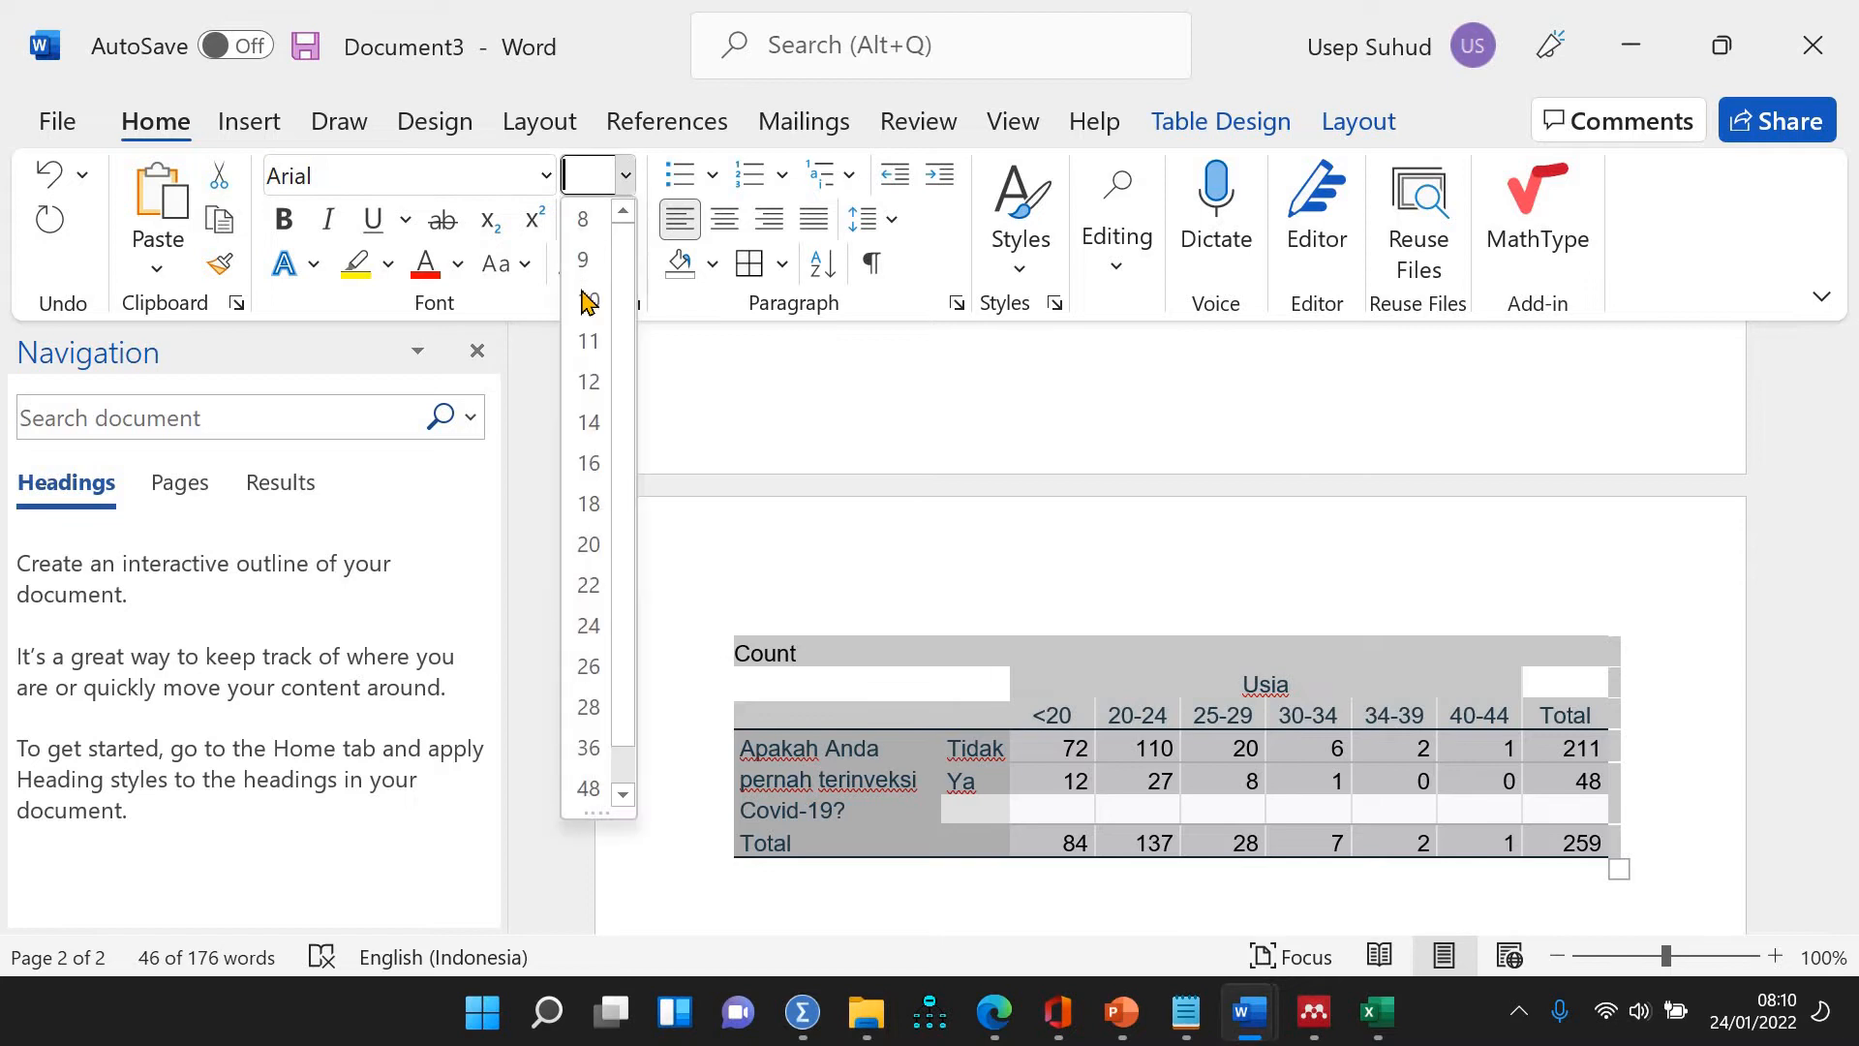
left_click(591, 345)
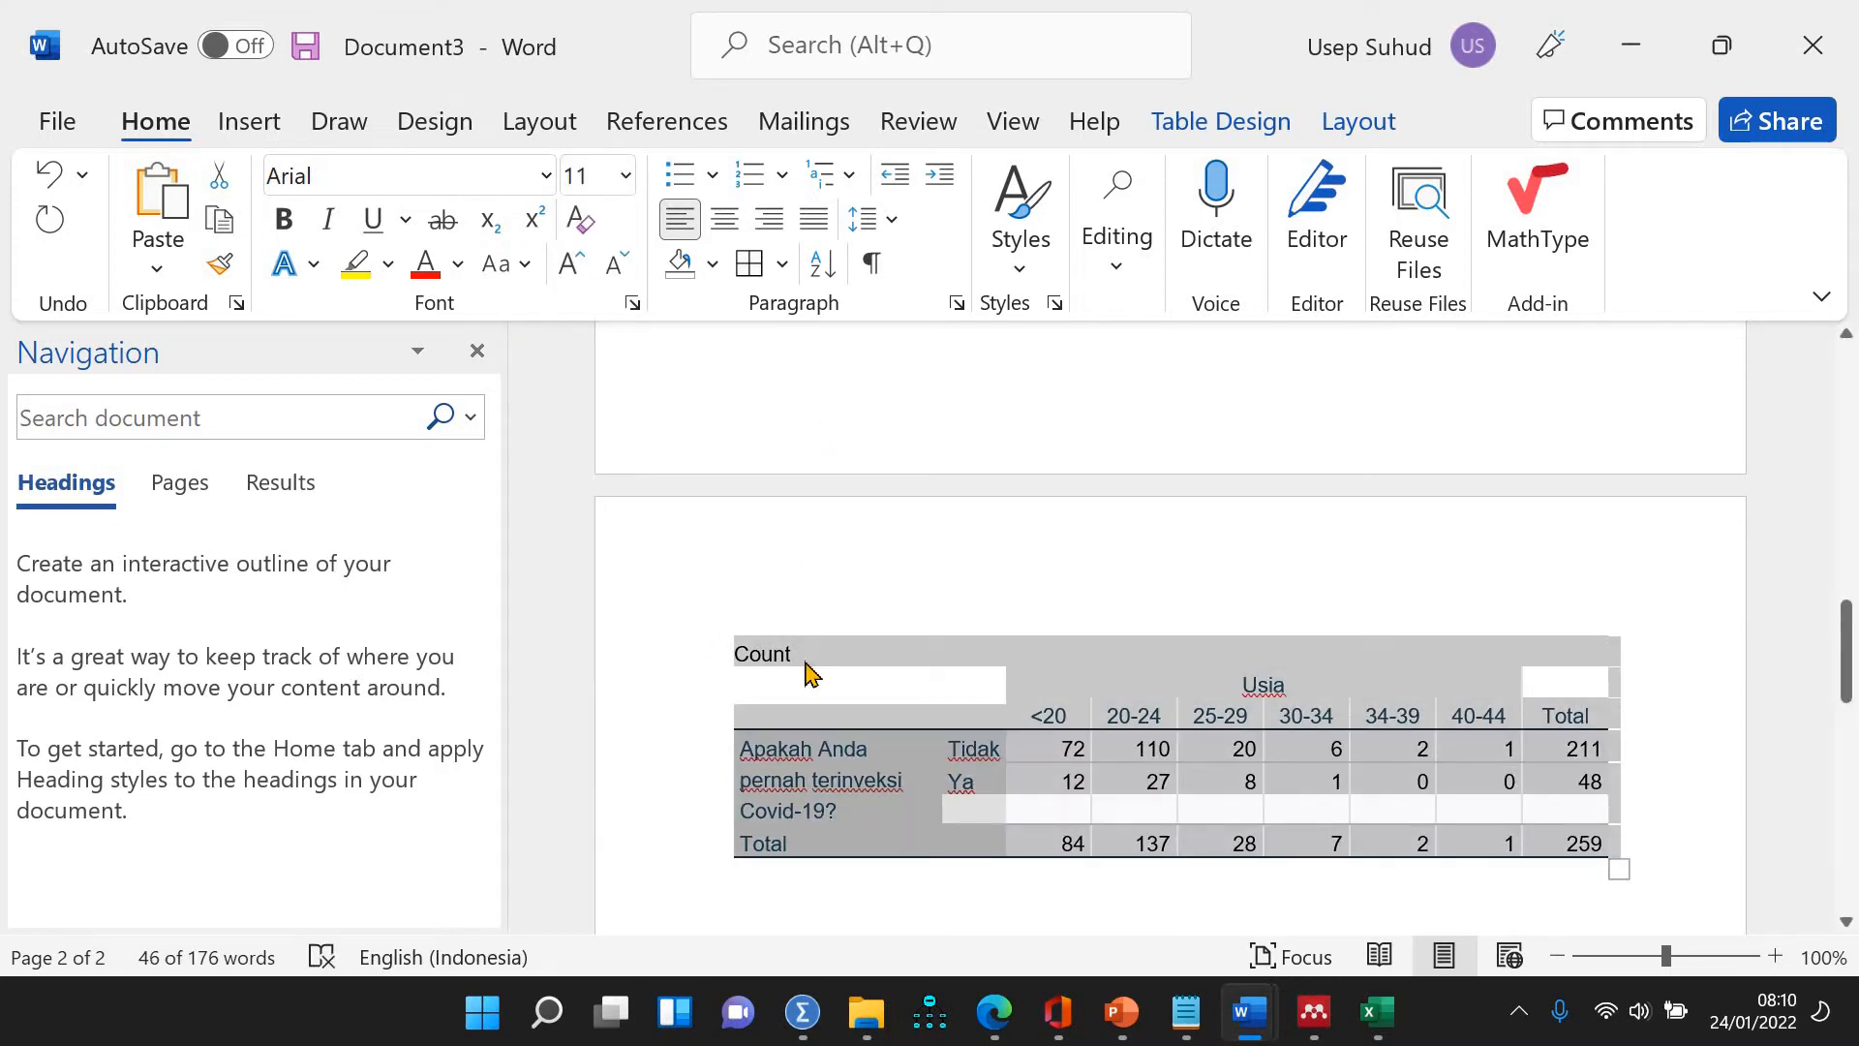
left_click(751, 264)
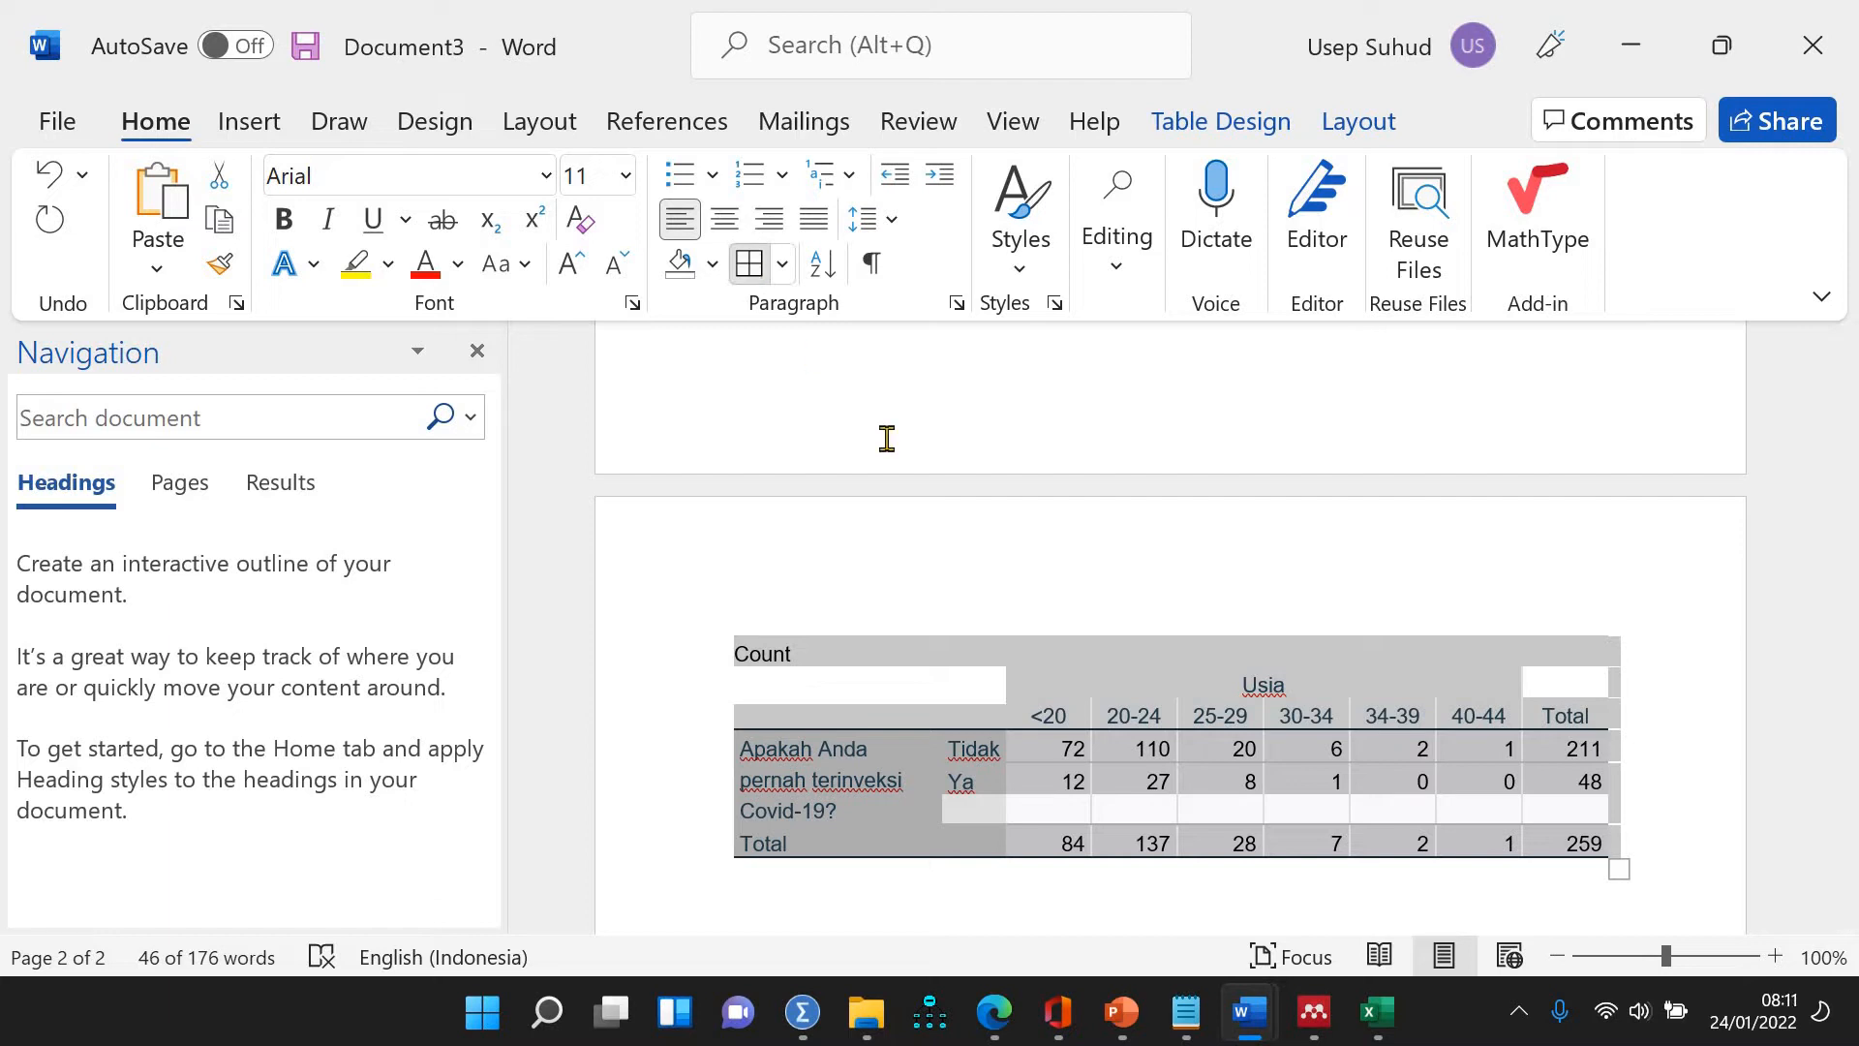
left_click(917, 694)
Add the heading lines "HASIL" and "Profil responden" above the first frequency table at the start of the document
scroll(917, 694, "up", 15)
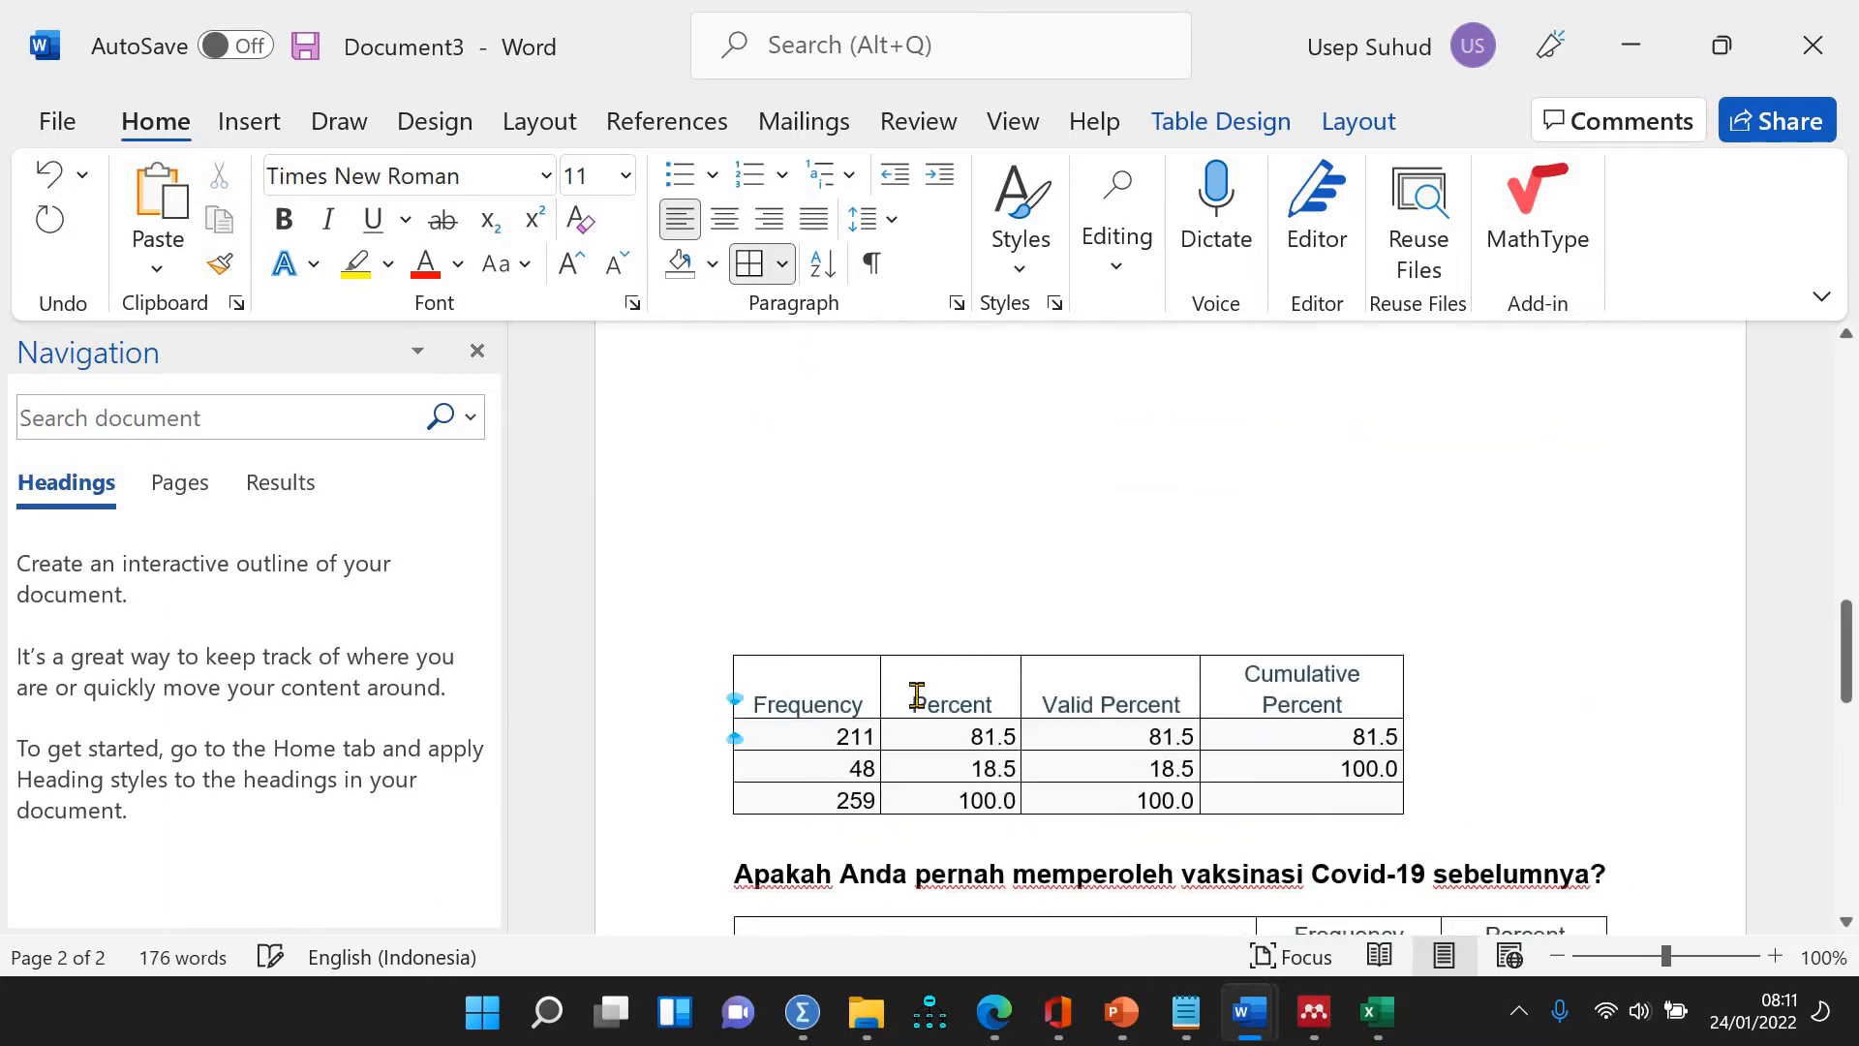
scroll(917, 694, "up", 15)
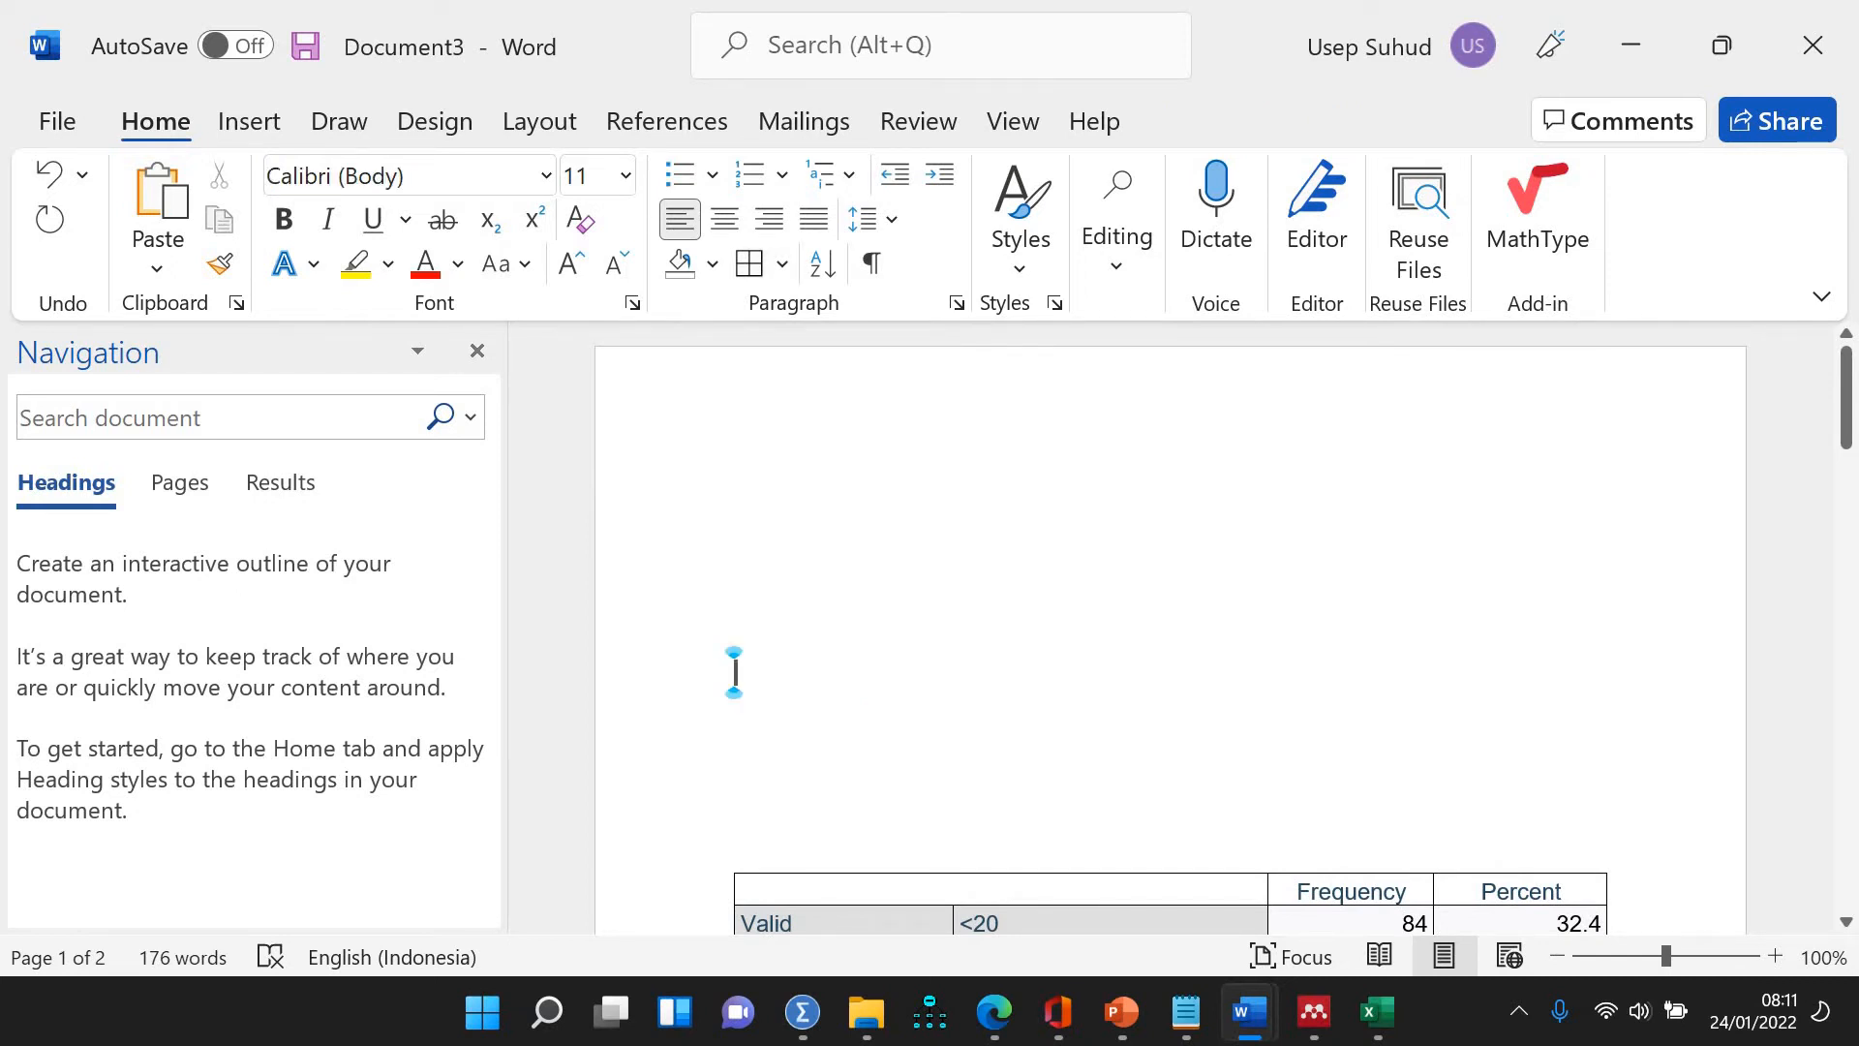
type("HASIL")
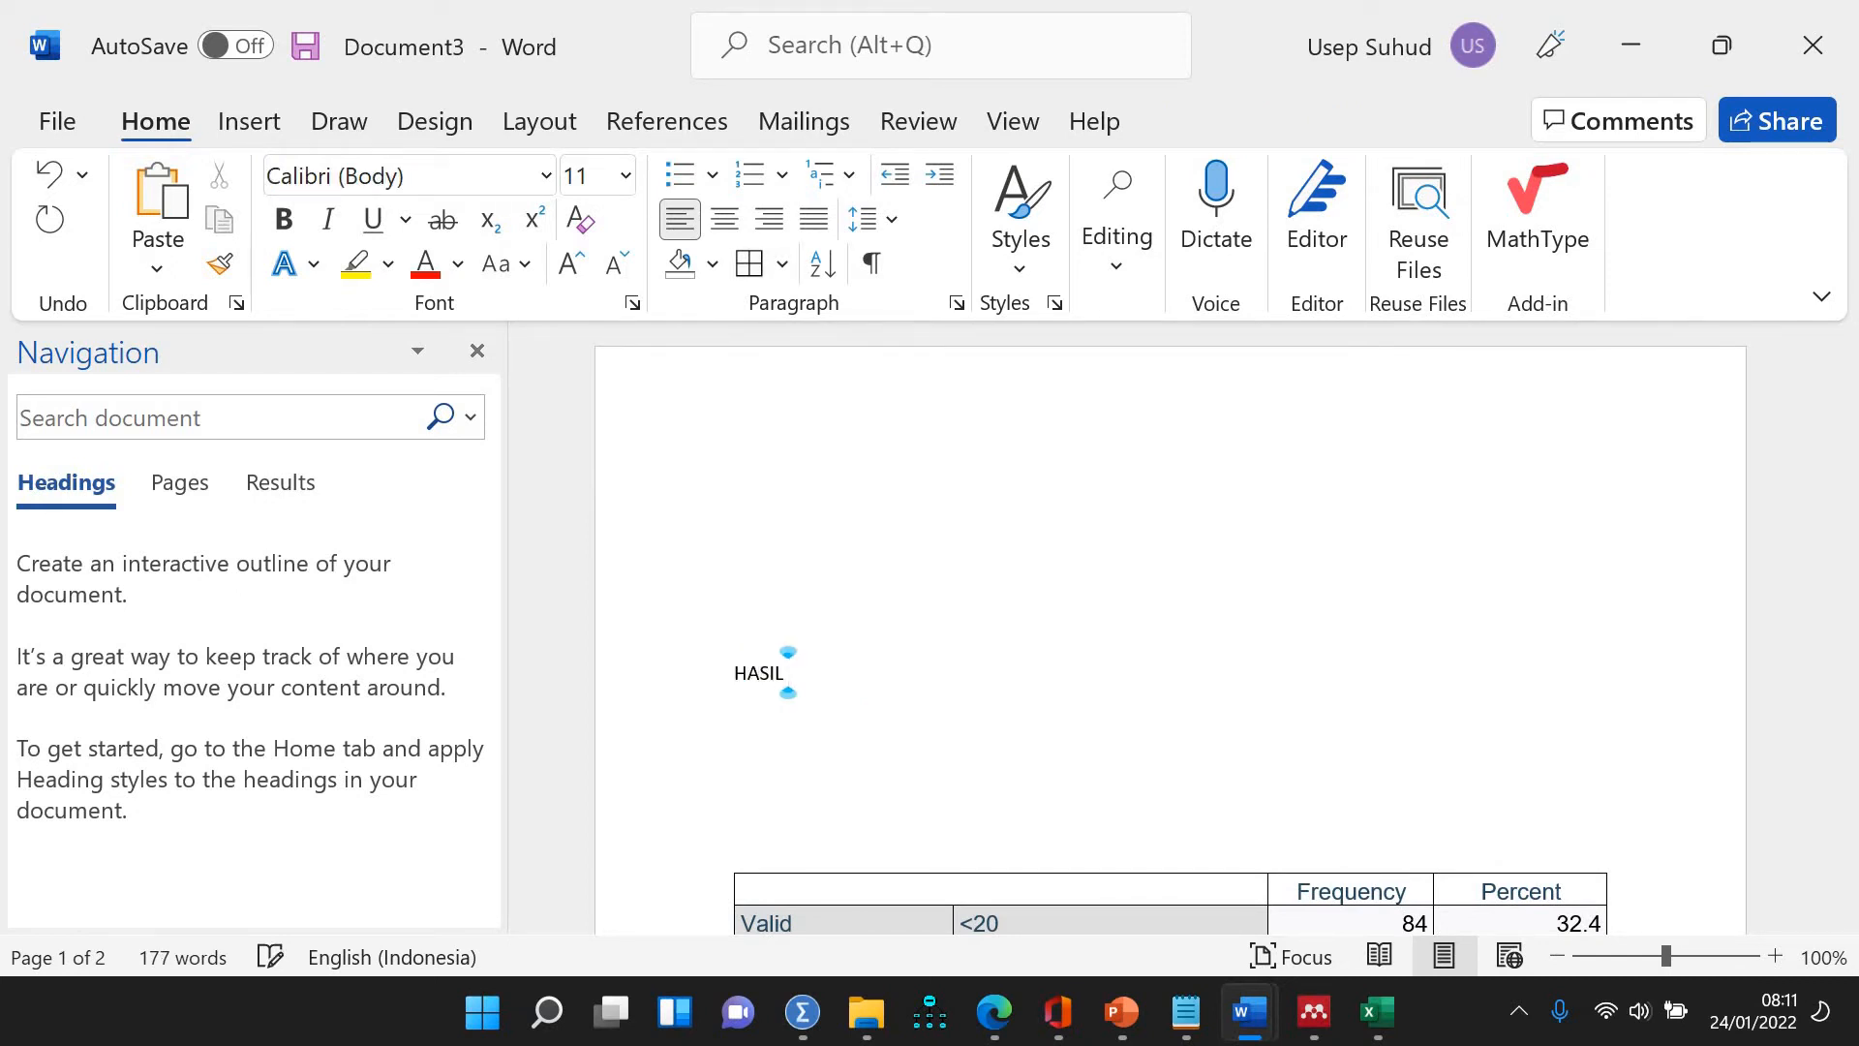
key("Return")
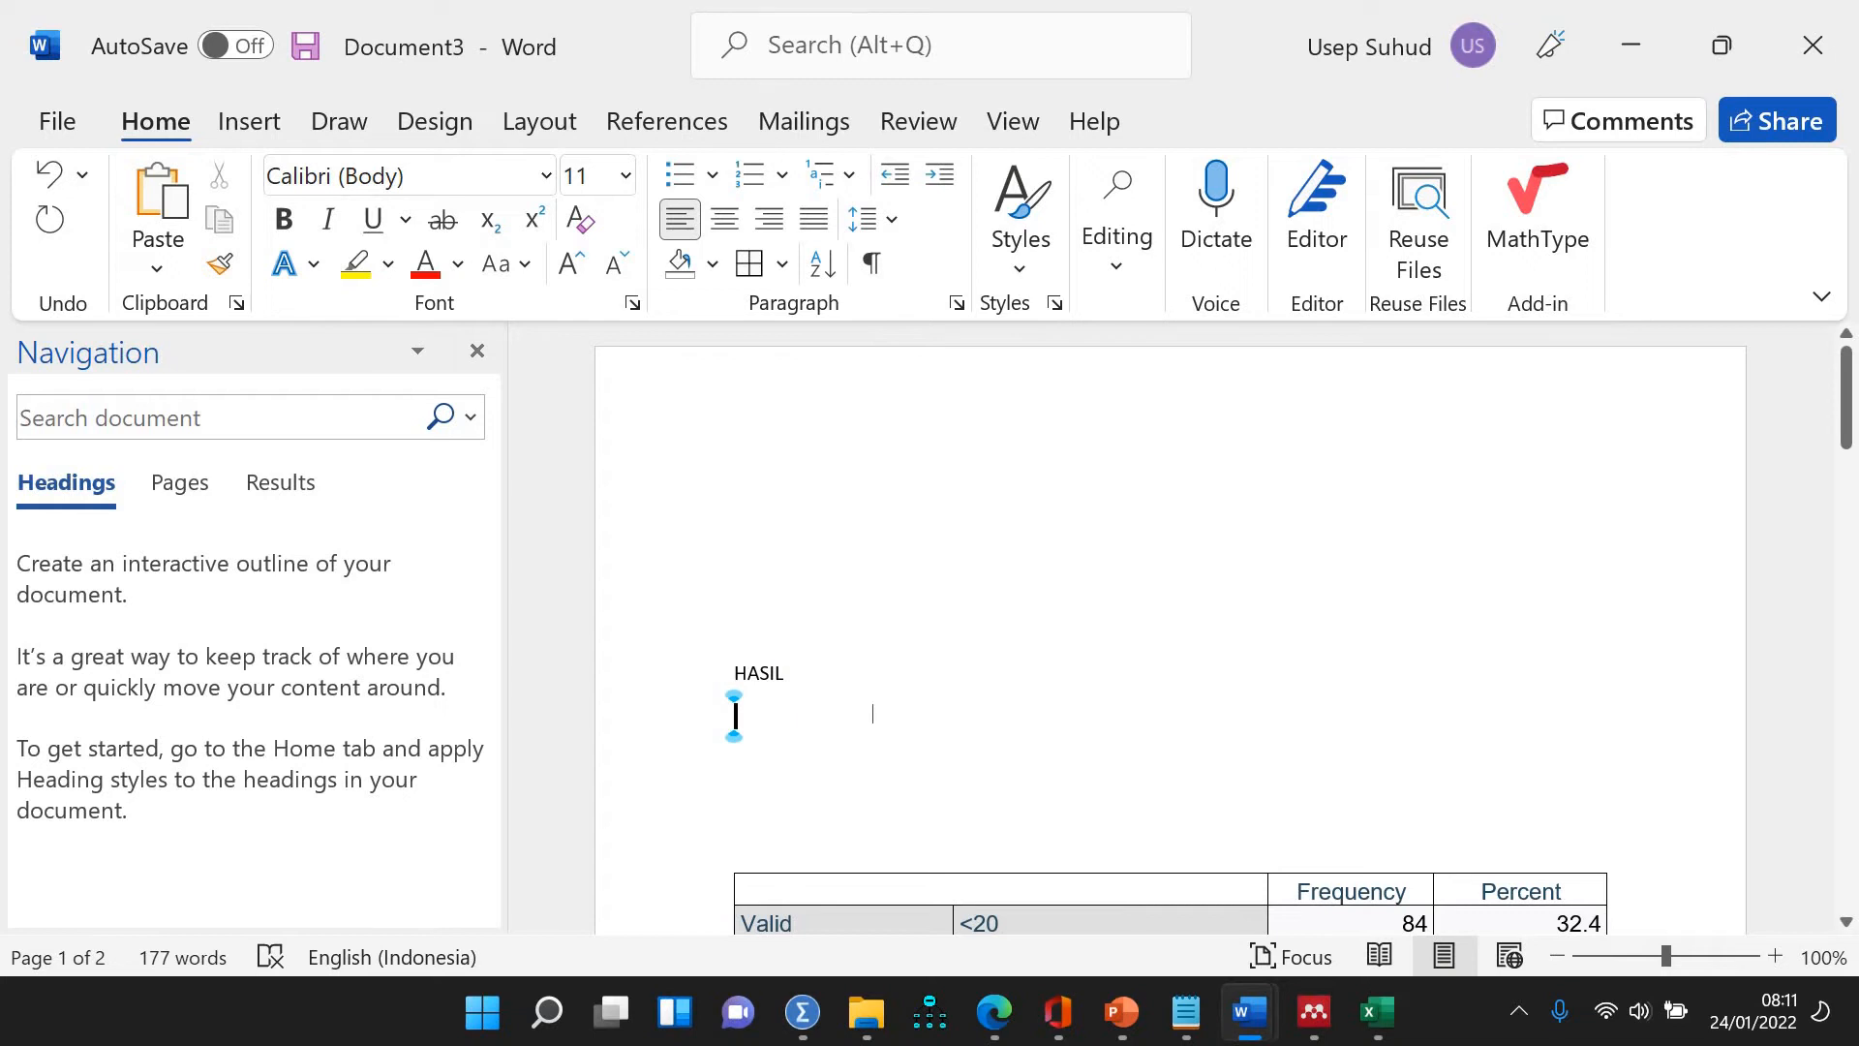
type("PROF")
key("BackSpace")
key("BackSpace")
key("BackSpace")
key("BackSpace")
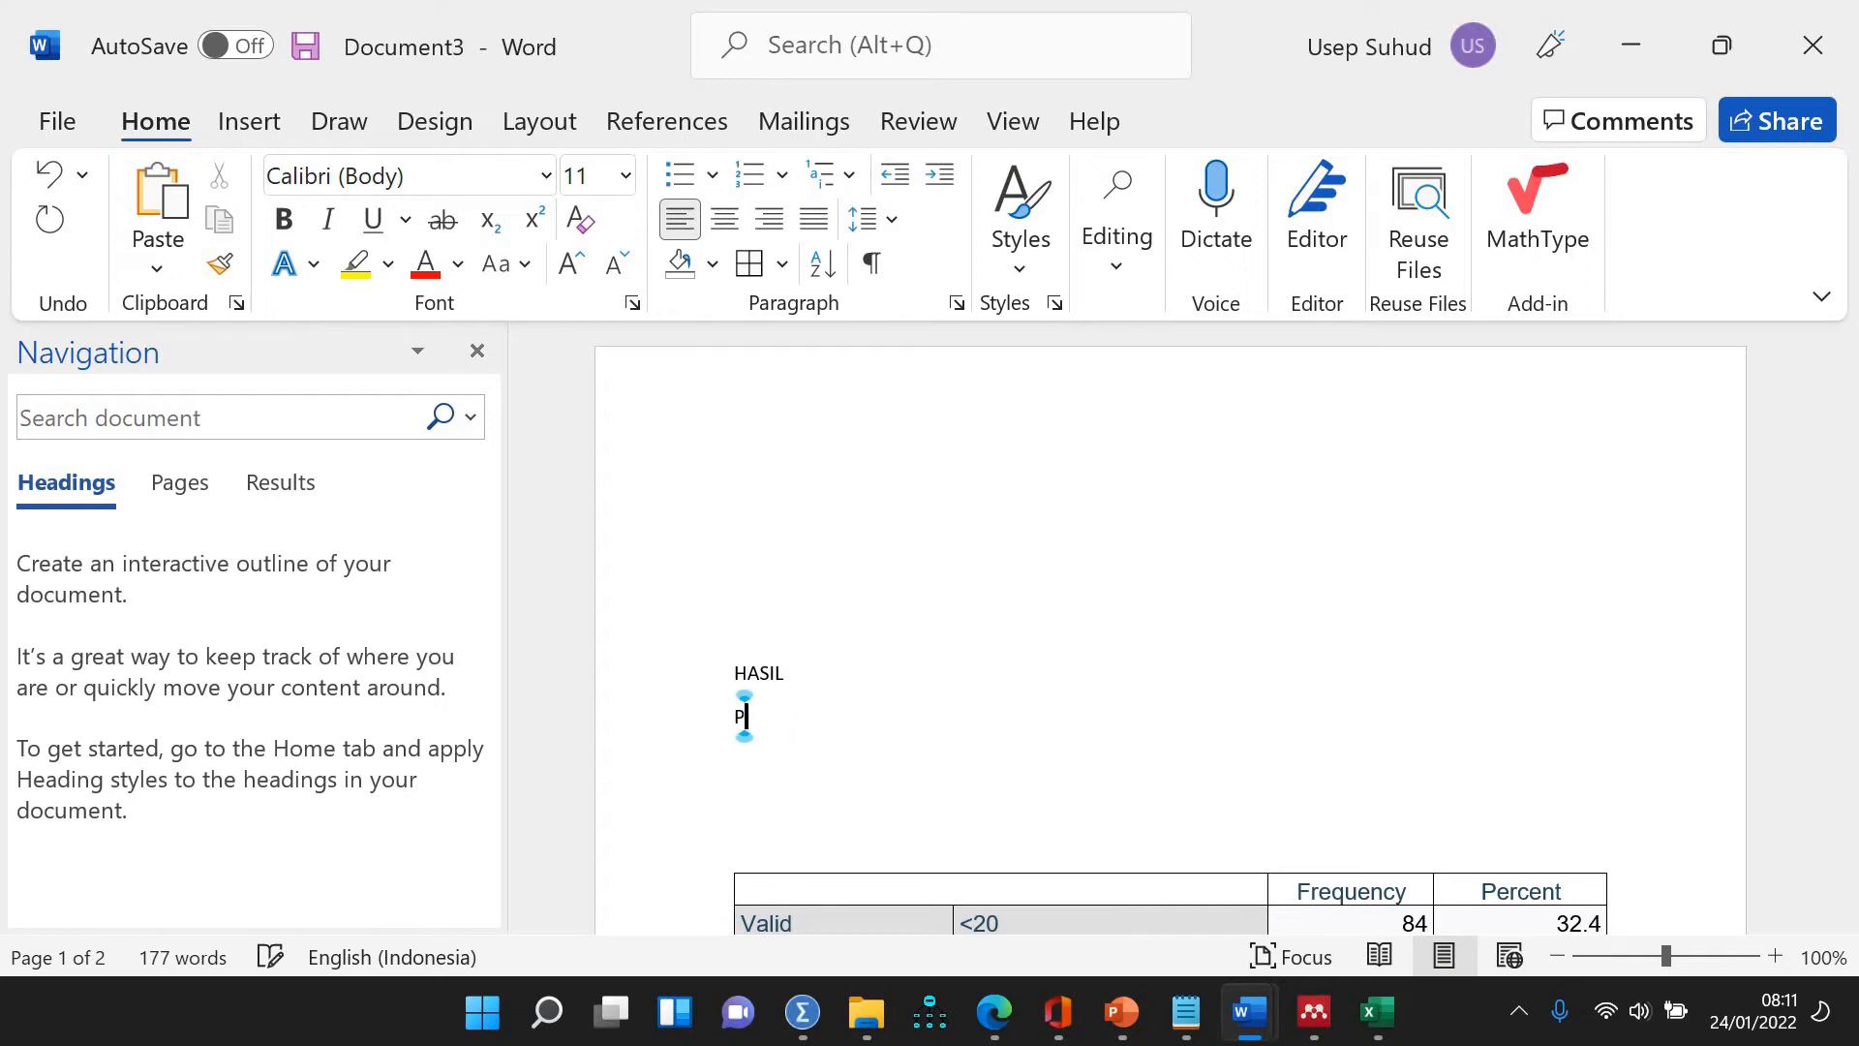
type("Profil ")
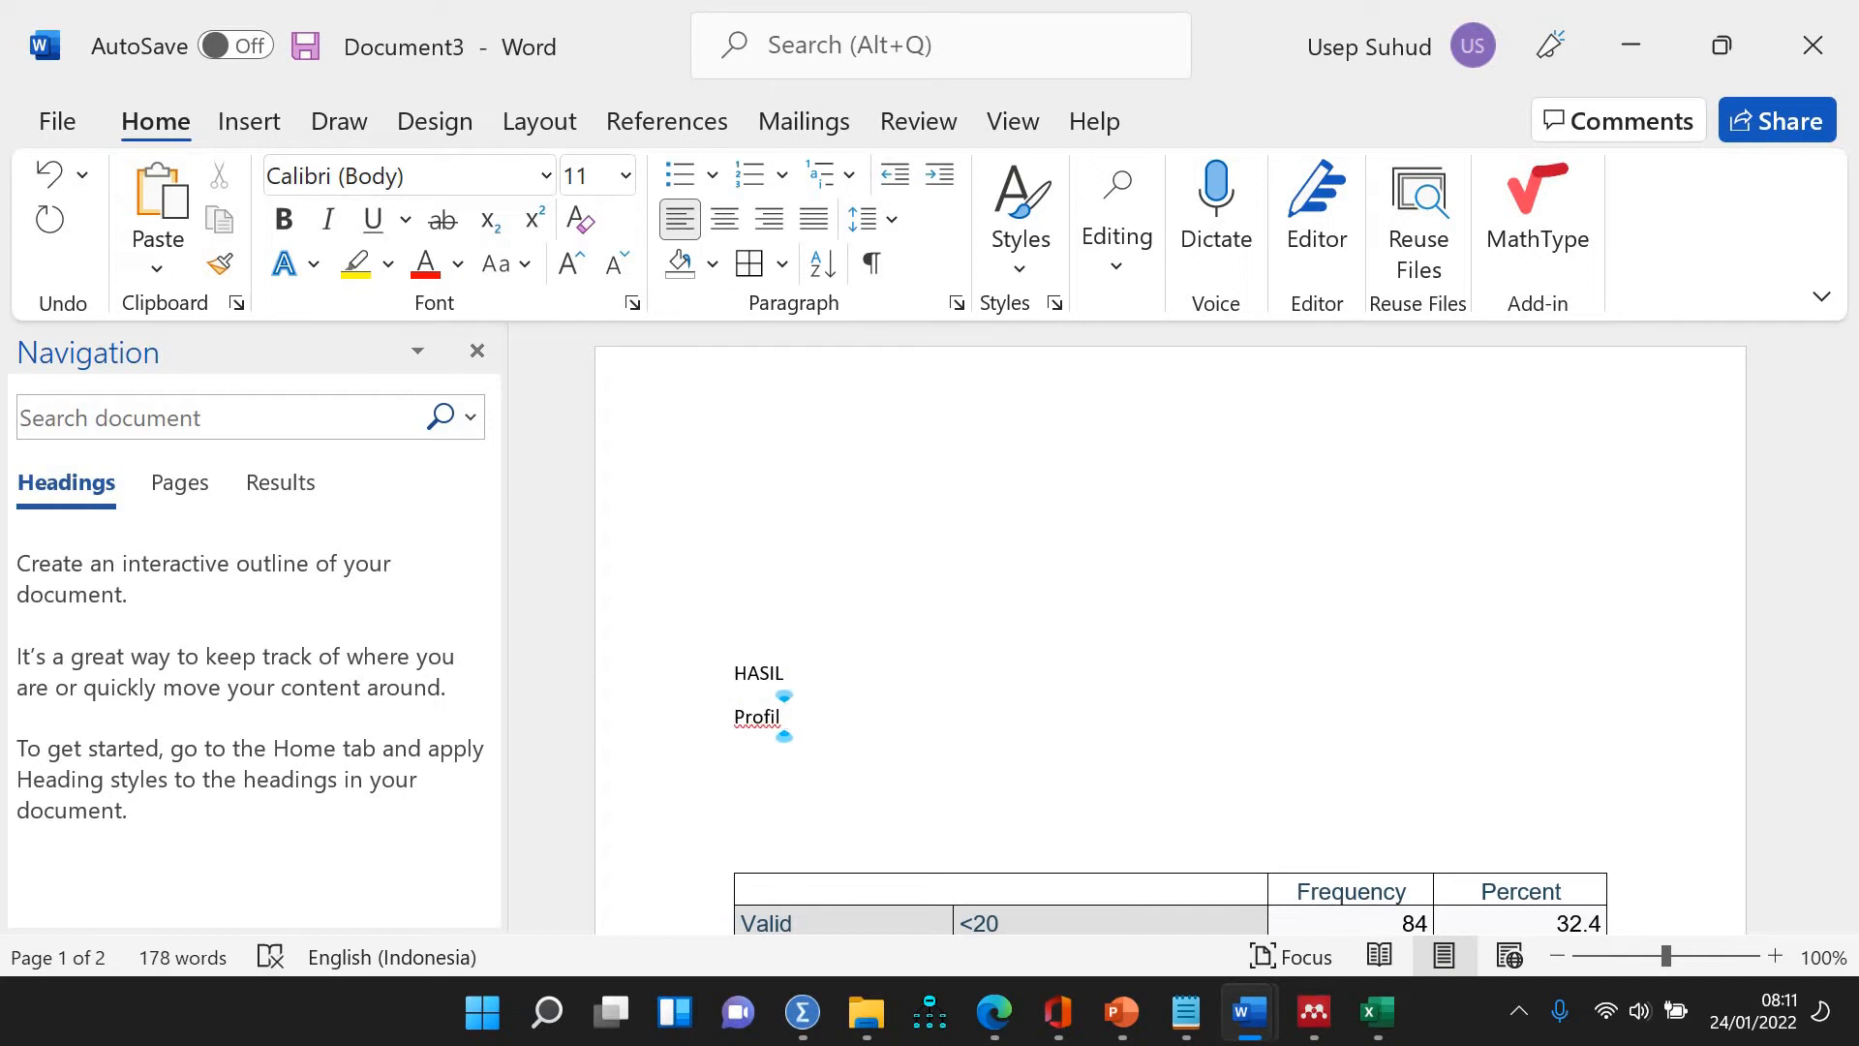
type("responden")
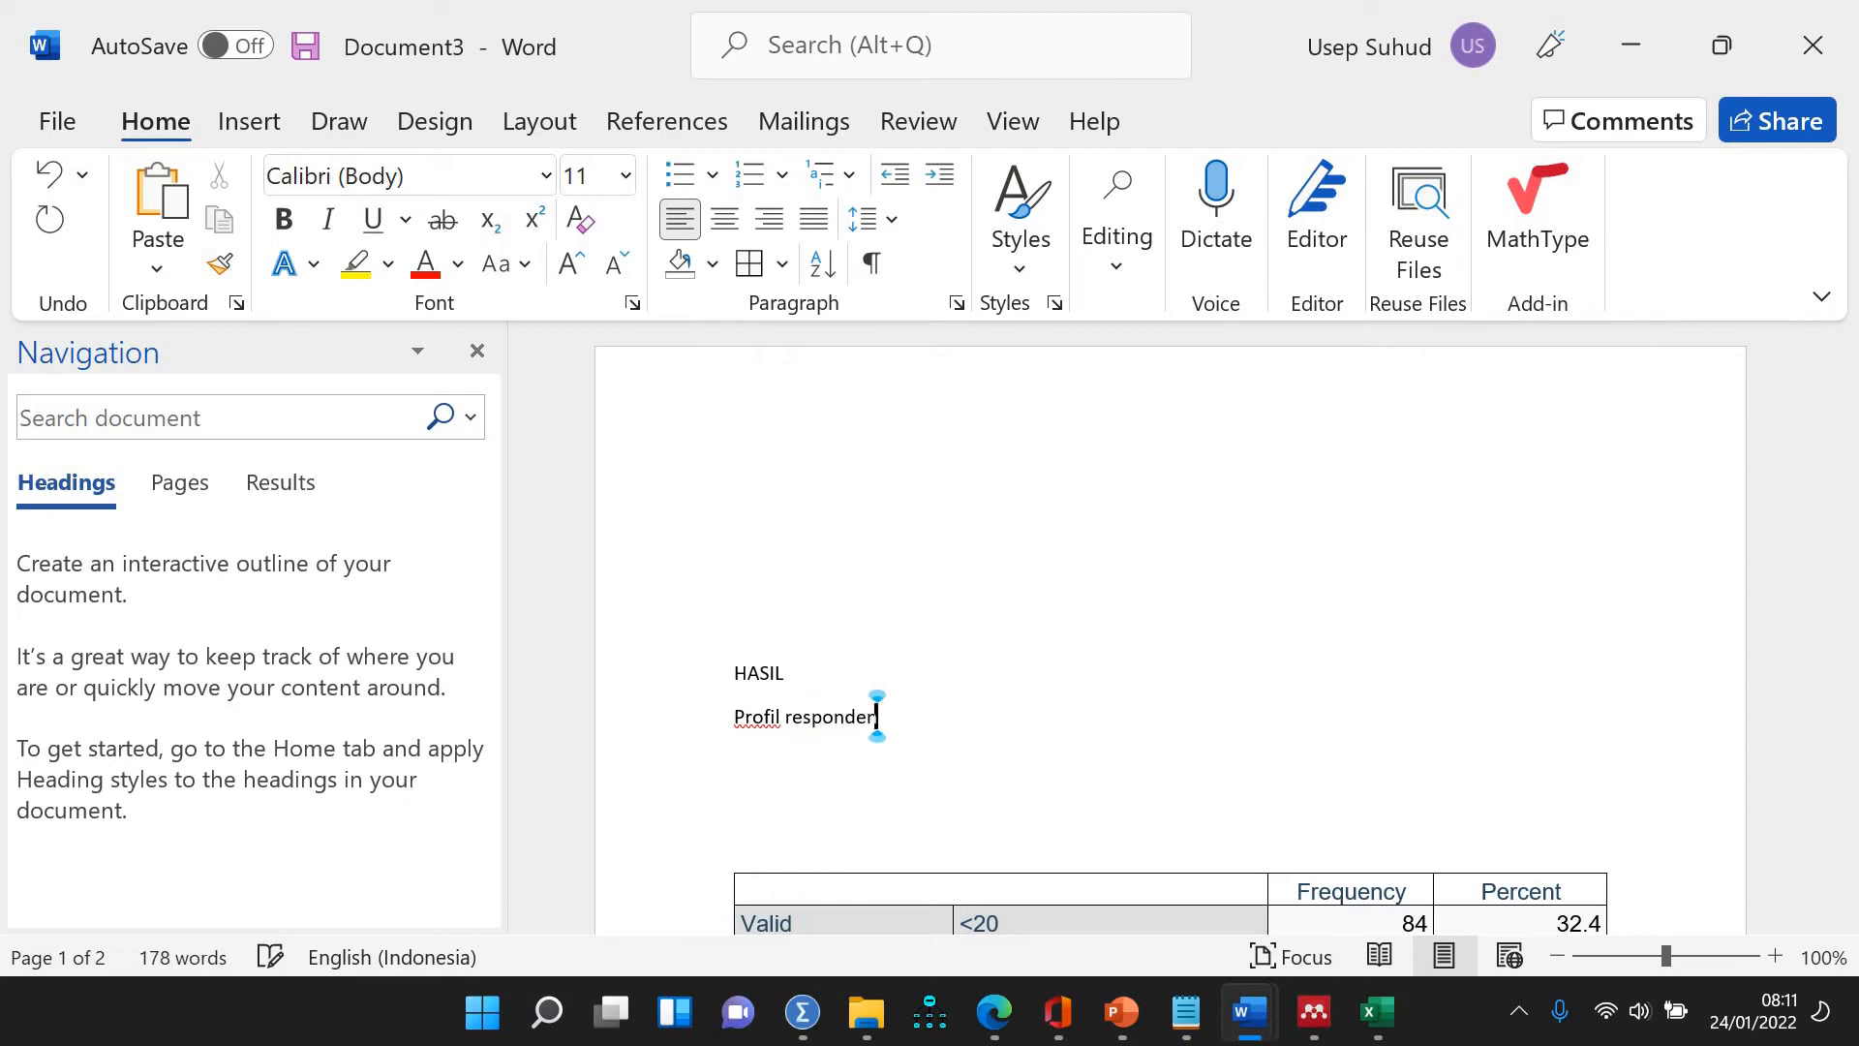
Write "Secara total, partisipan dalam penelitian ini adalah 259 orang." on the line below "Profil responden"
left_click(796, 782)
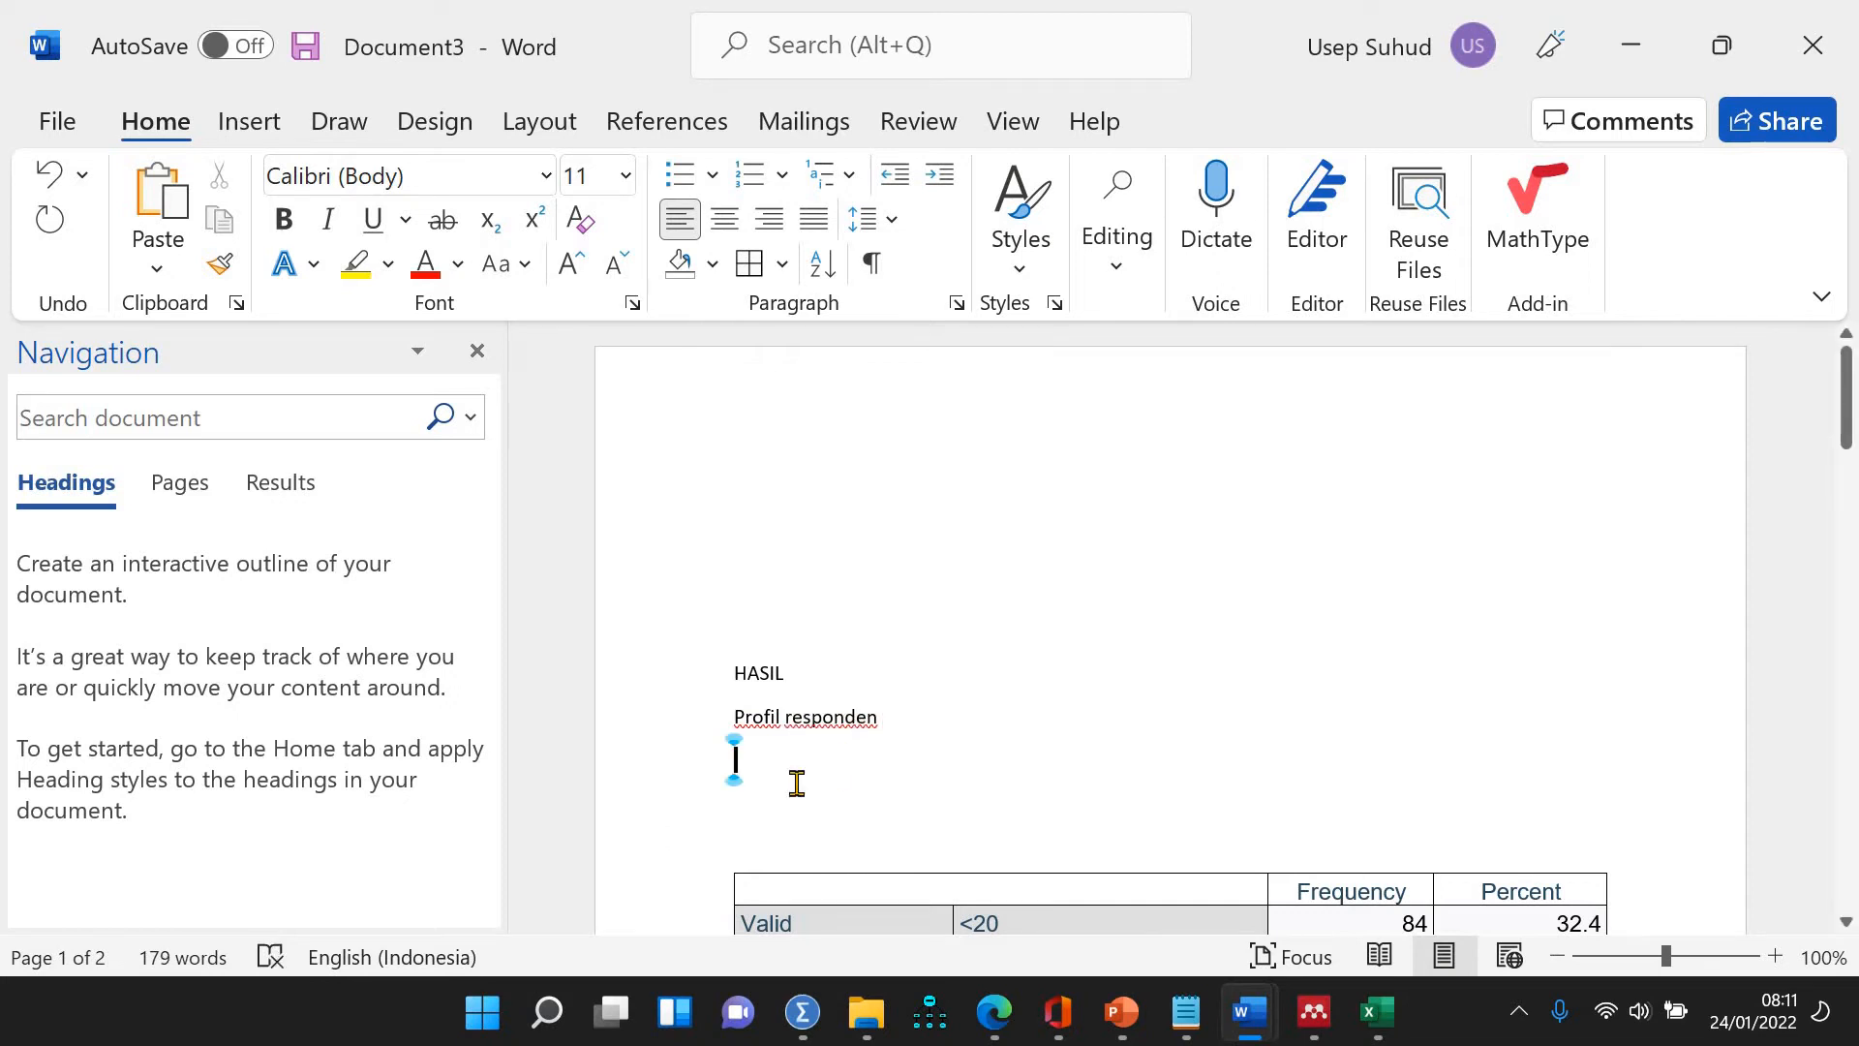
scroll(791, 780, "down", 5)
scroll(1162, 629, "up", 2)
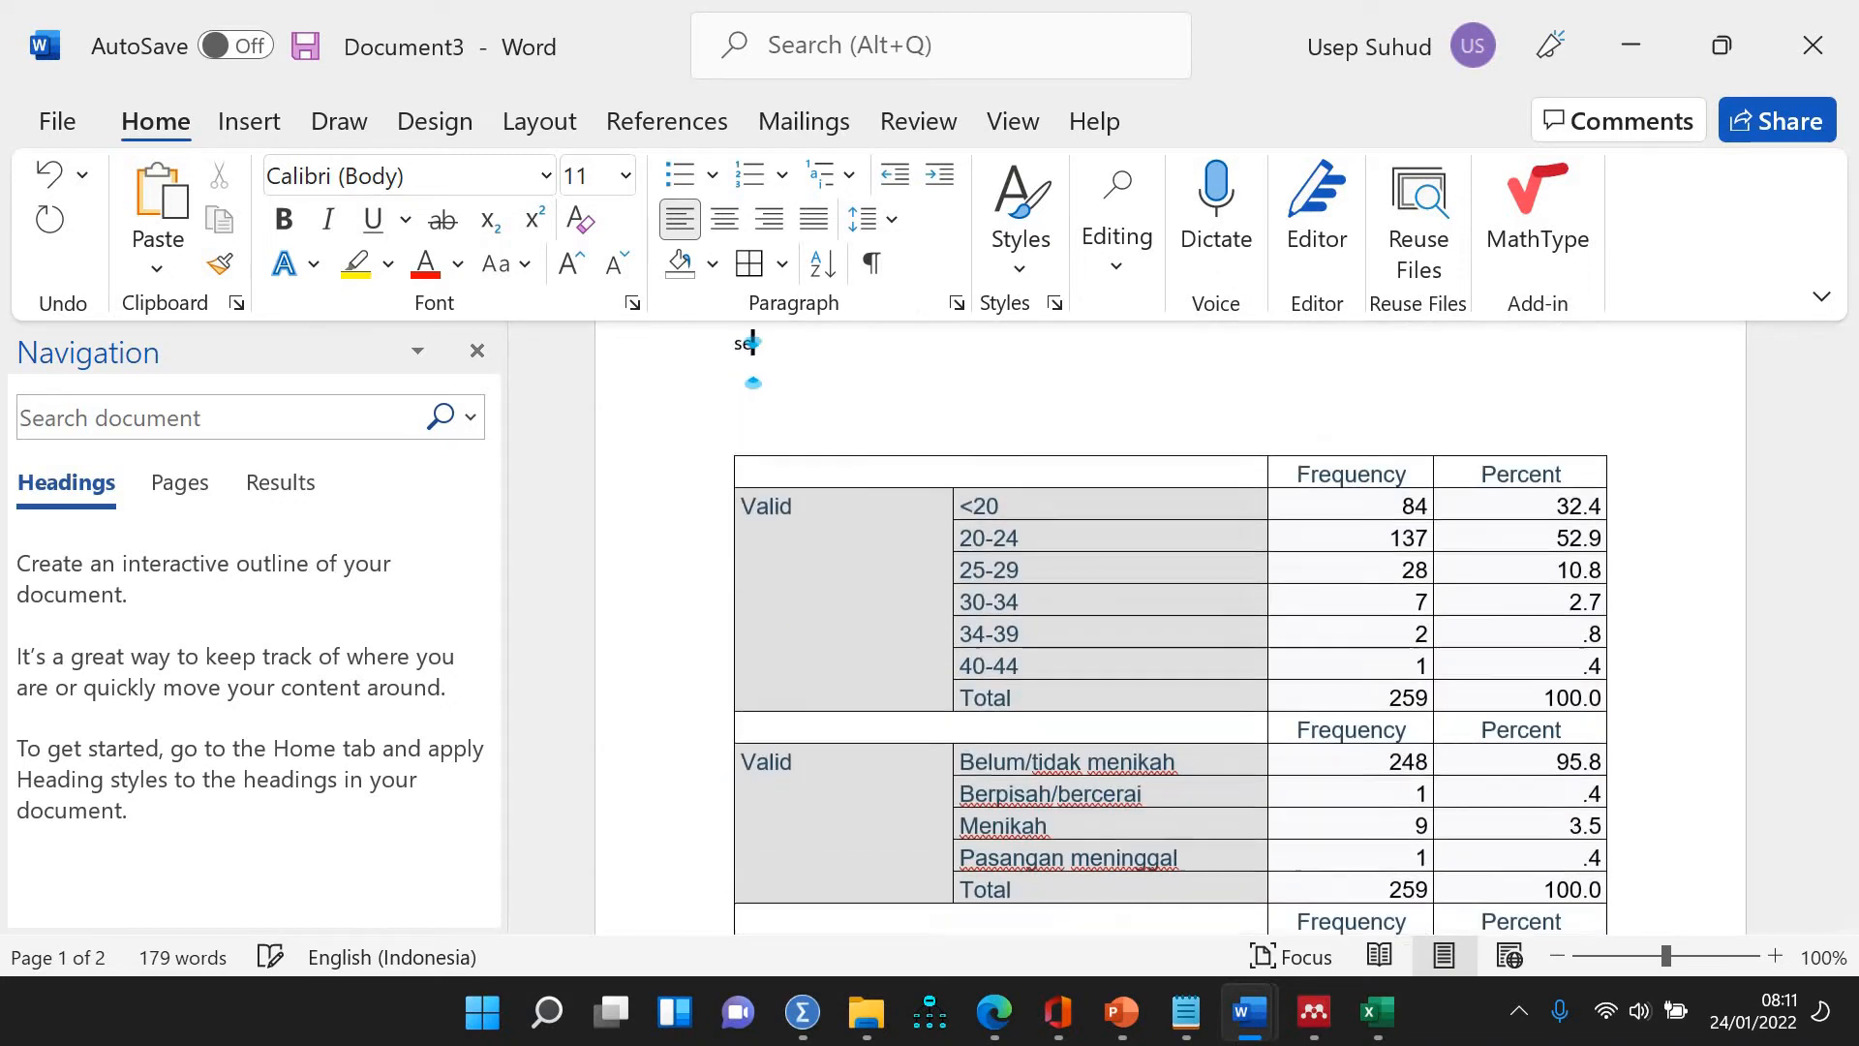
type("Secara total, ")
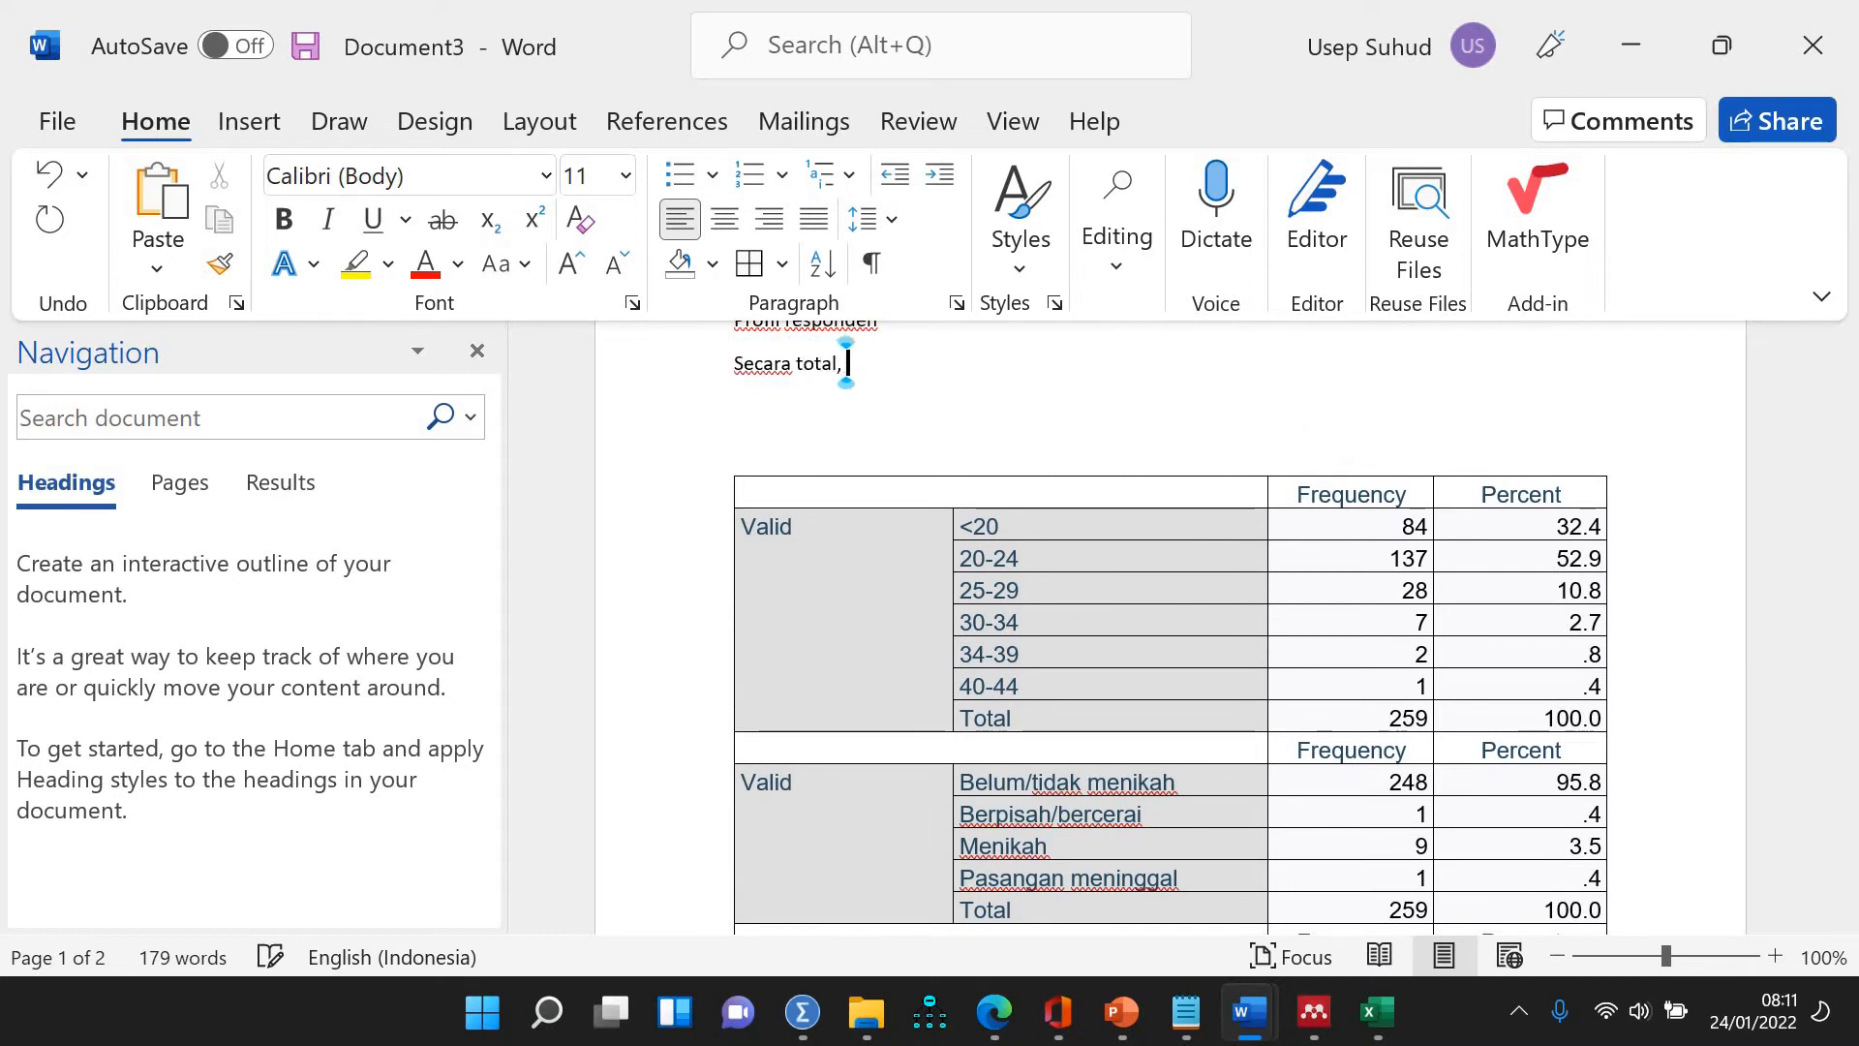
type("peserta")
key("BackSpace")
key("BackSpace")
key("BackSpace")
key("BackSpace")
key("BackSpace")
key("BackSpace")
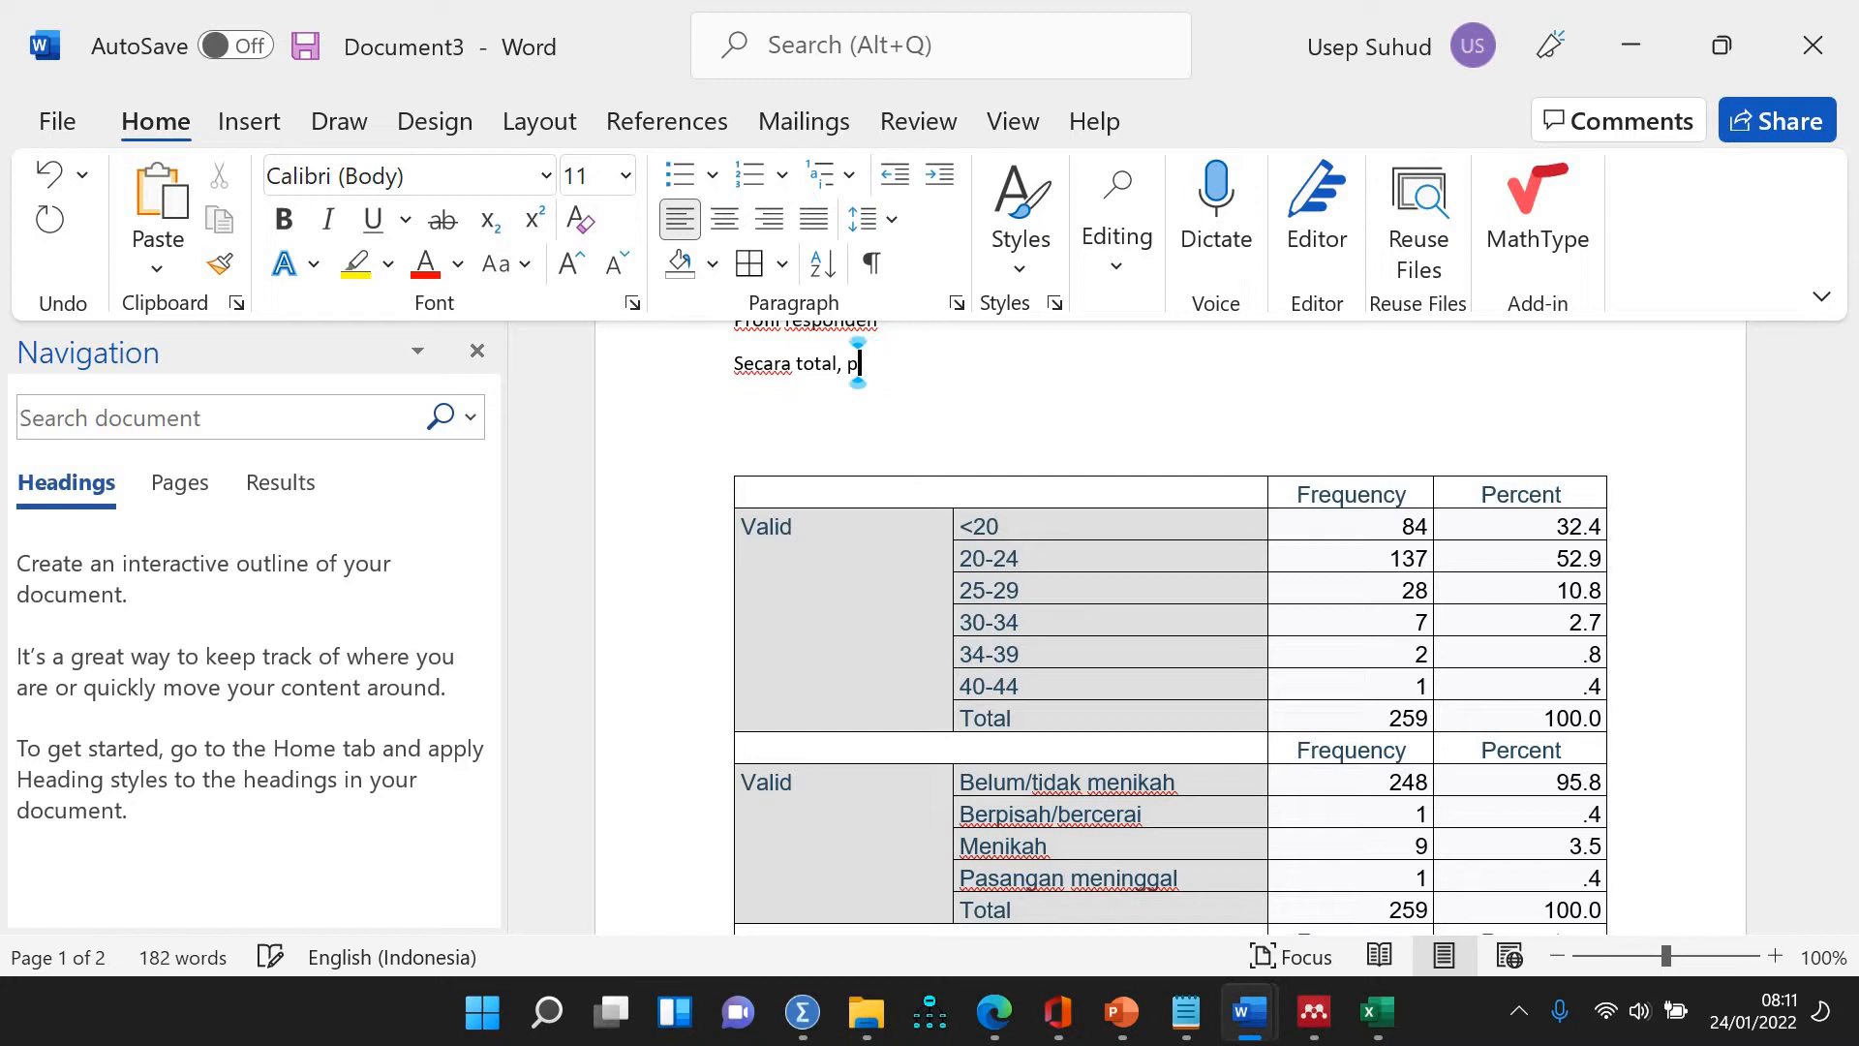
type("artisipan")
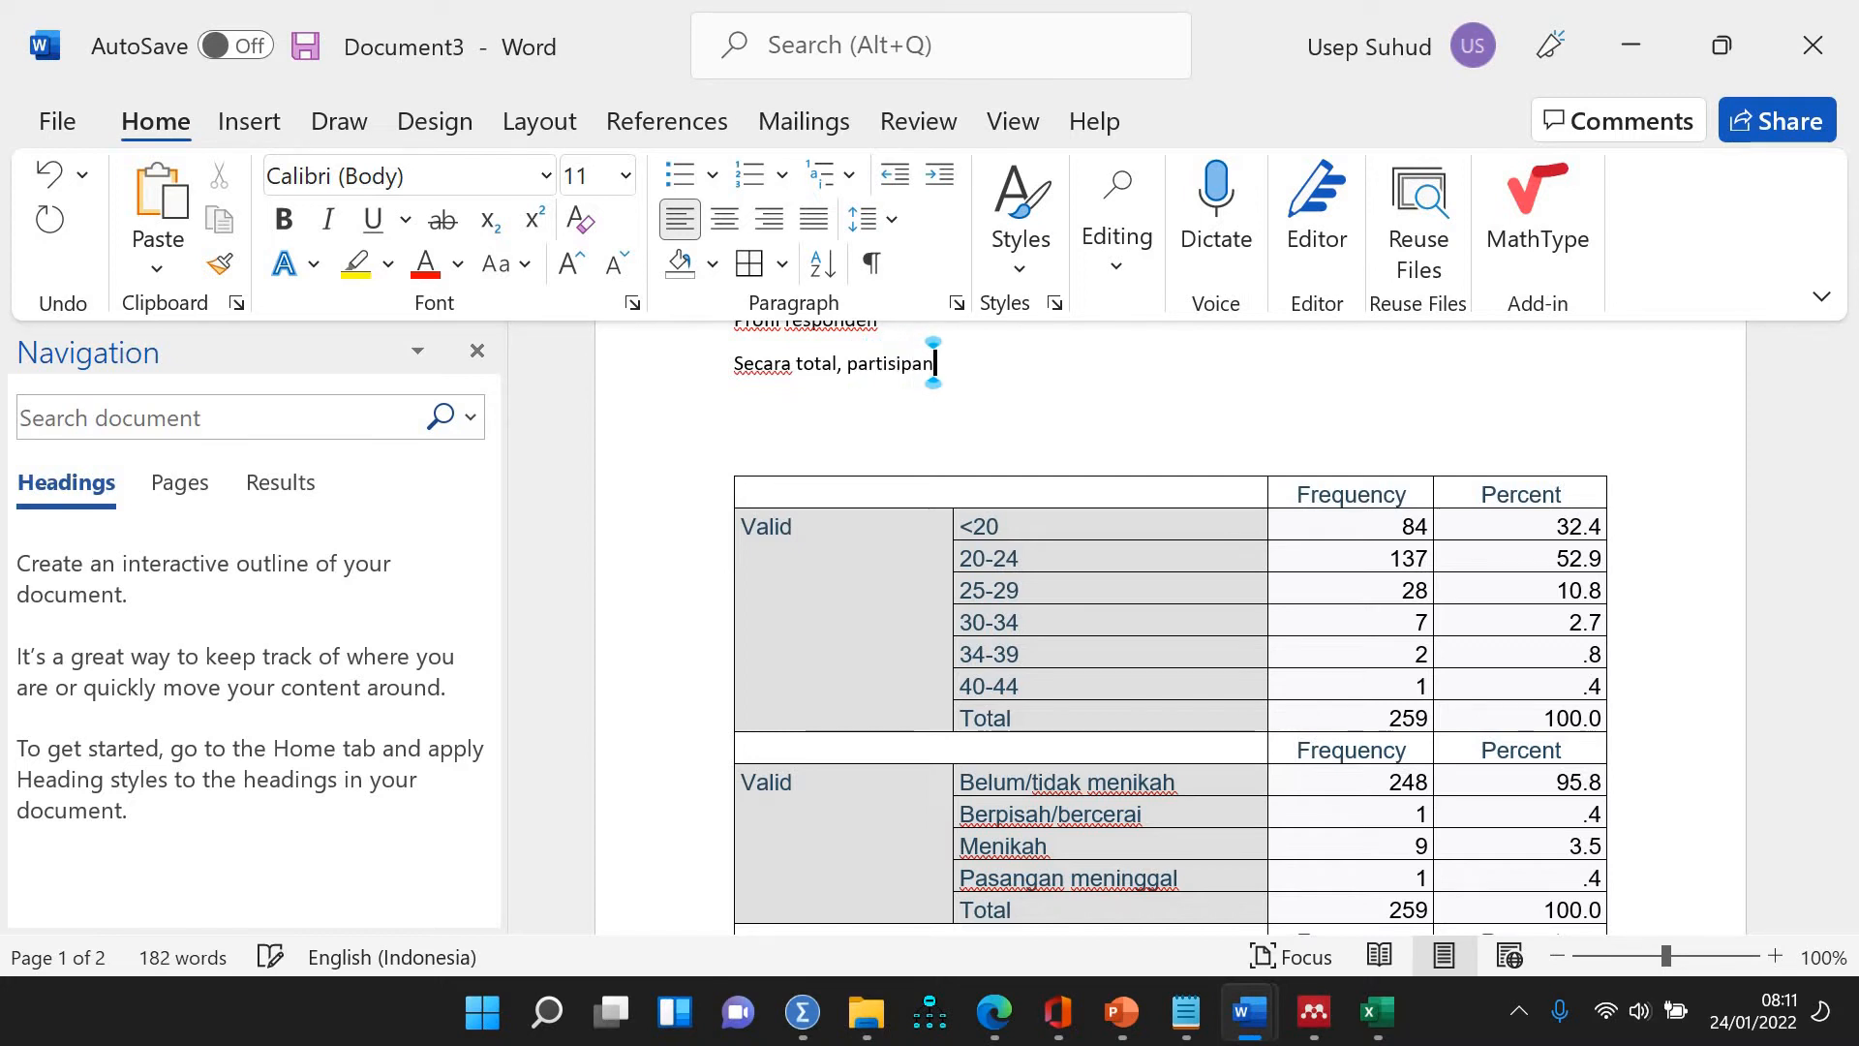
type(" dalam peneliti")
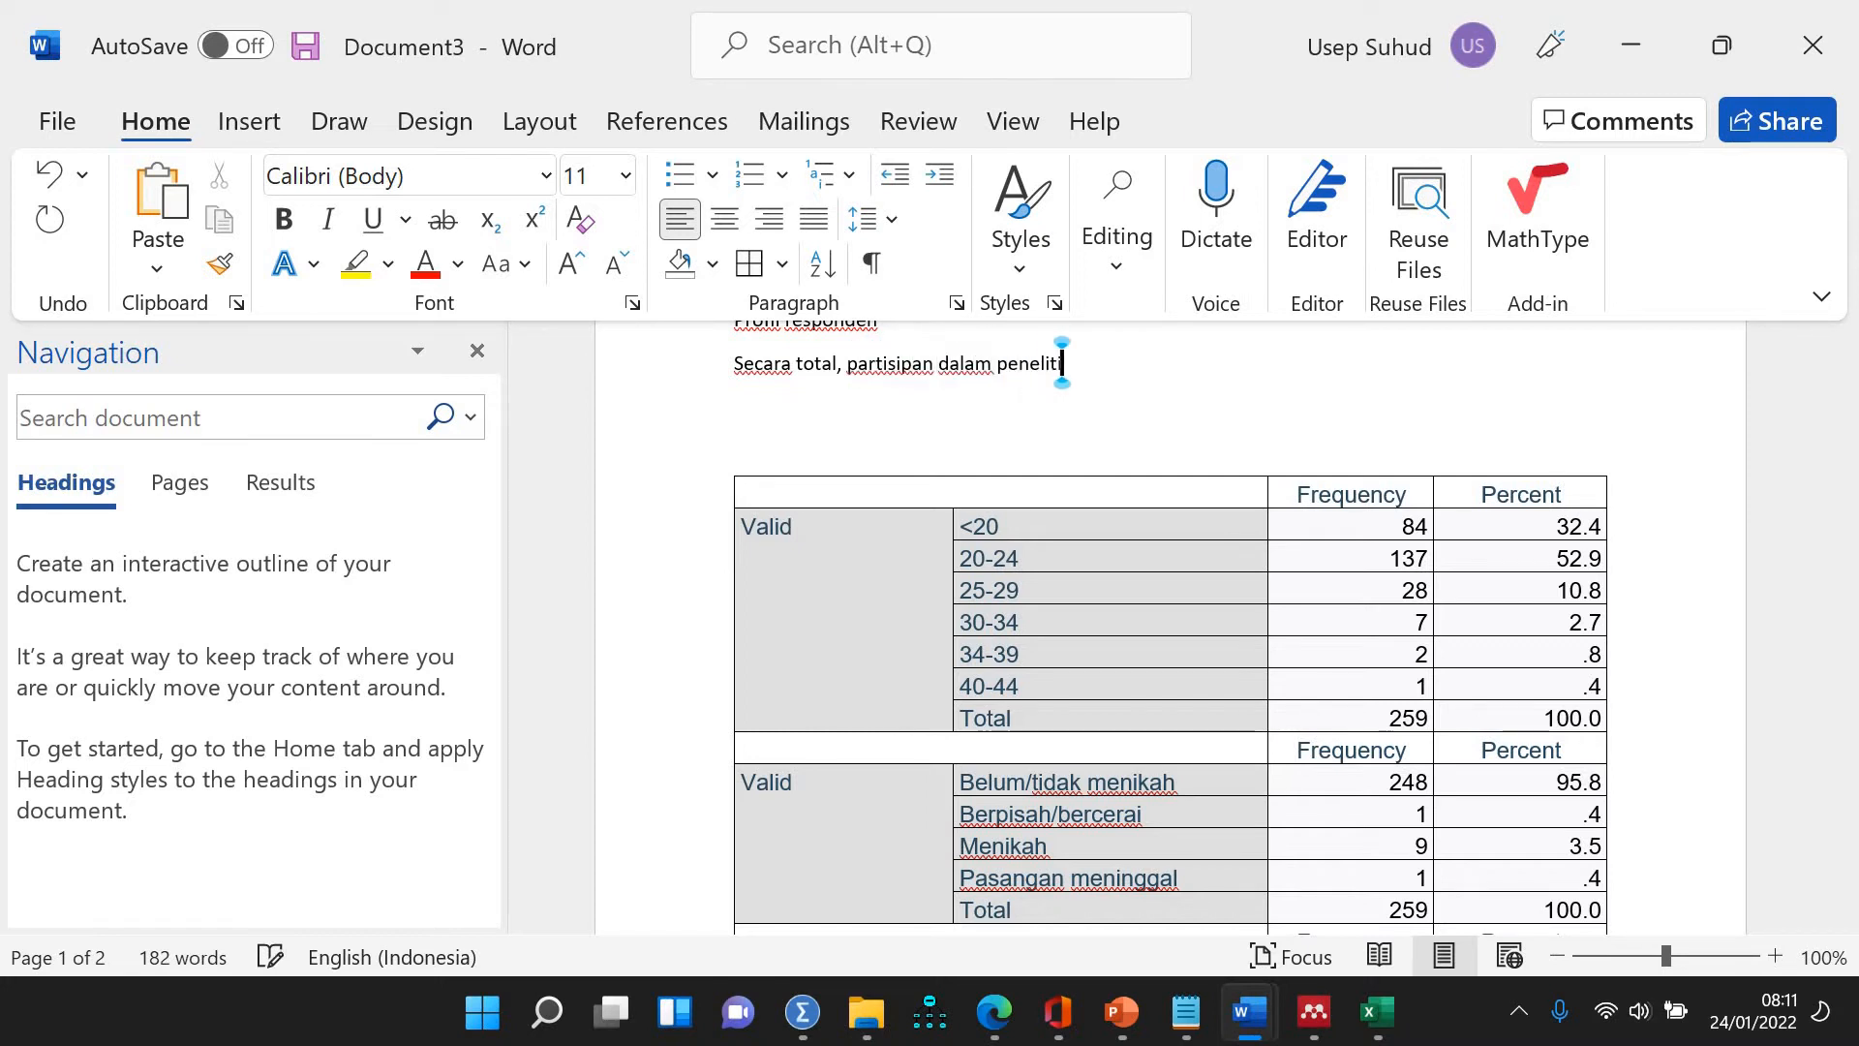
type("an ini adalah ")
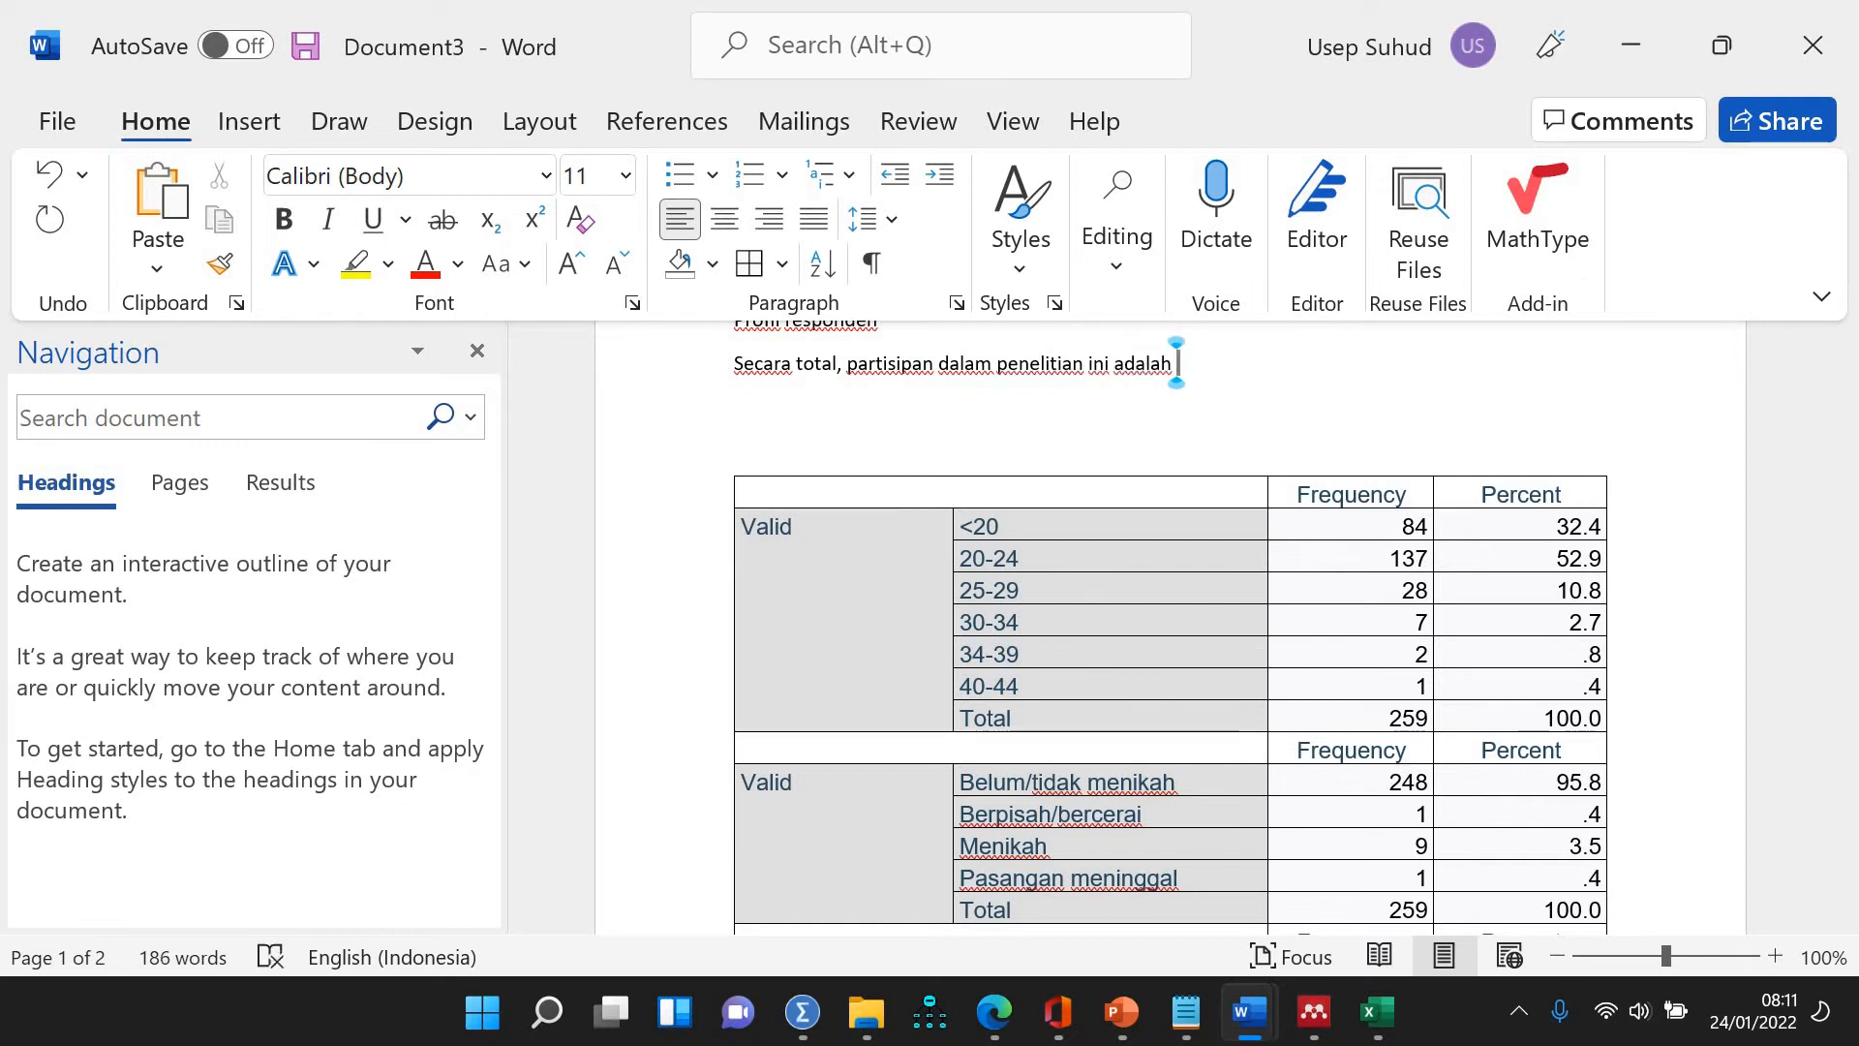
type("259 oran")
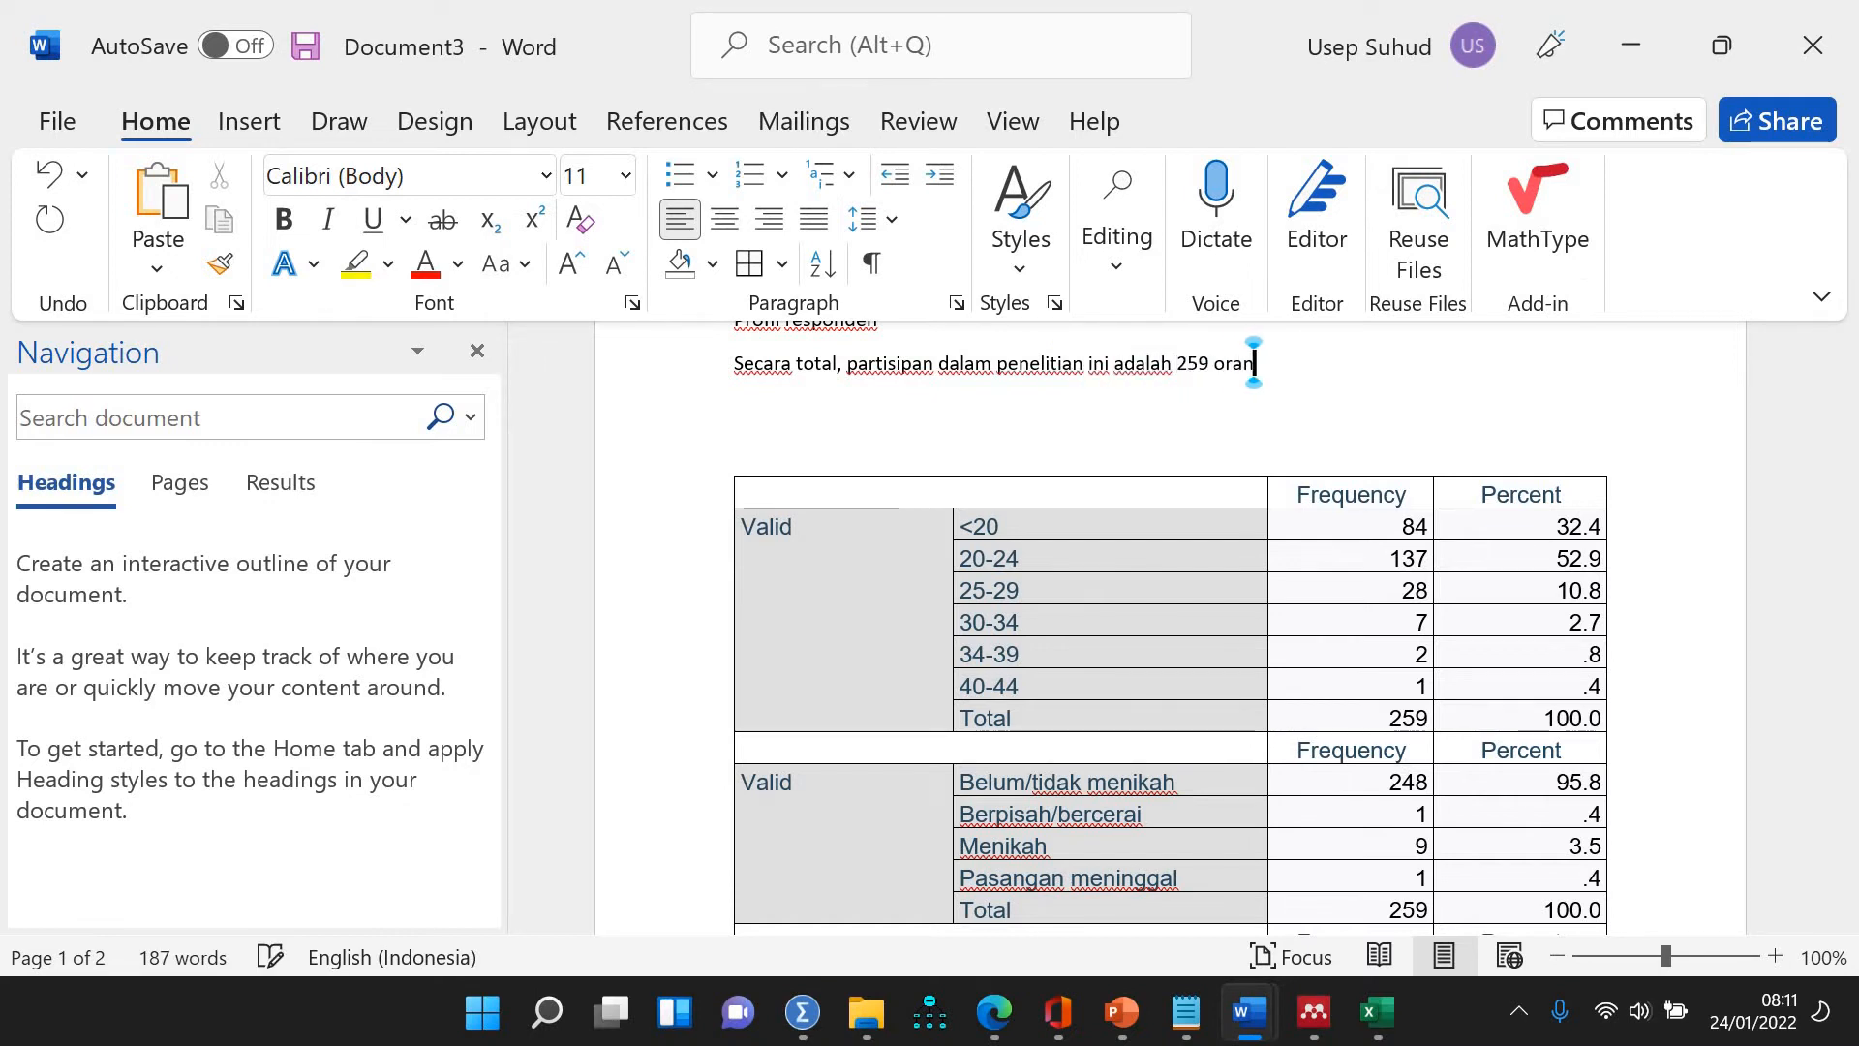
type("g.")
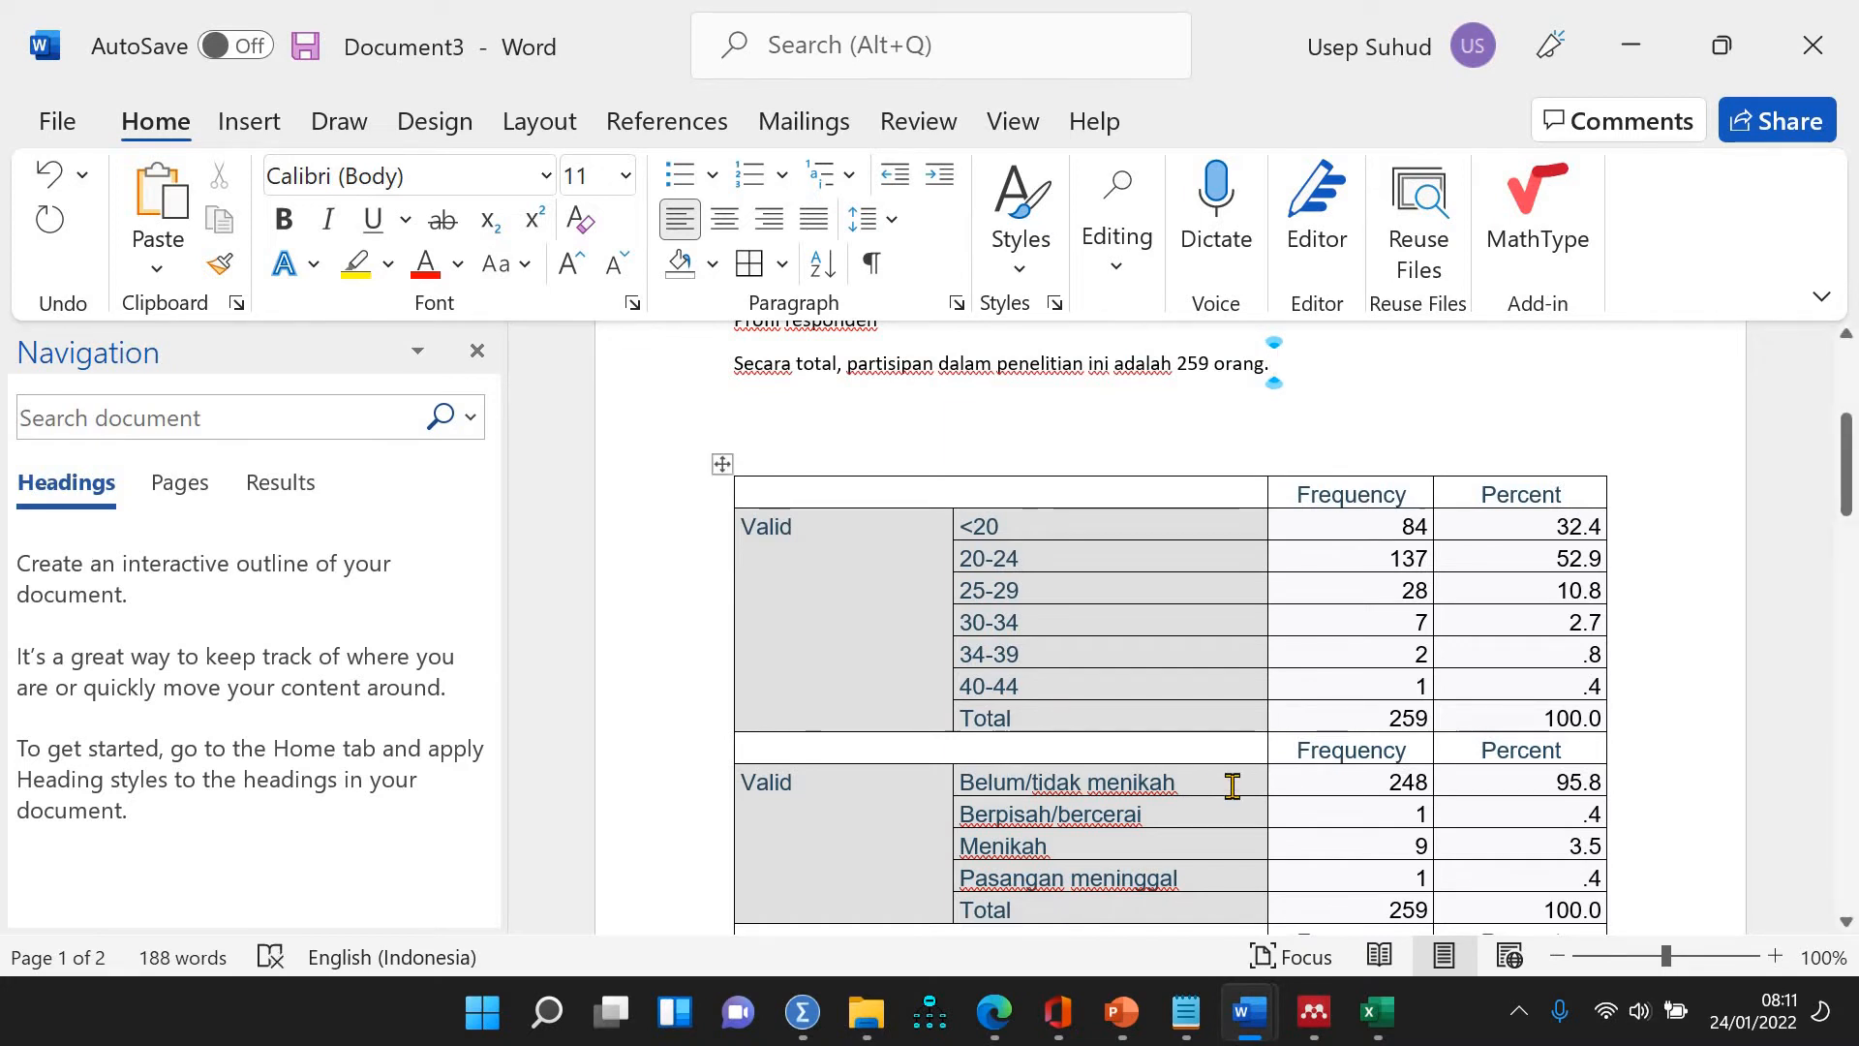
Switch to the 0122 Booster.sav data editor in SPSS and examine the vaccination variable's name and label and the case rows
left_click(804, 1012)
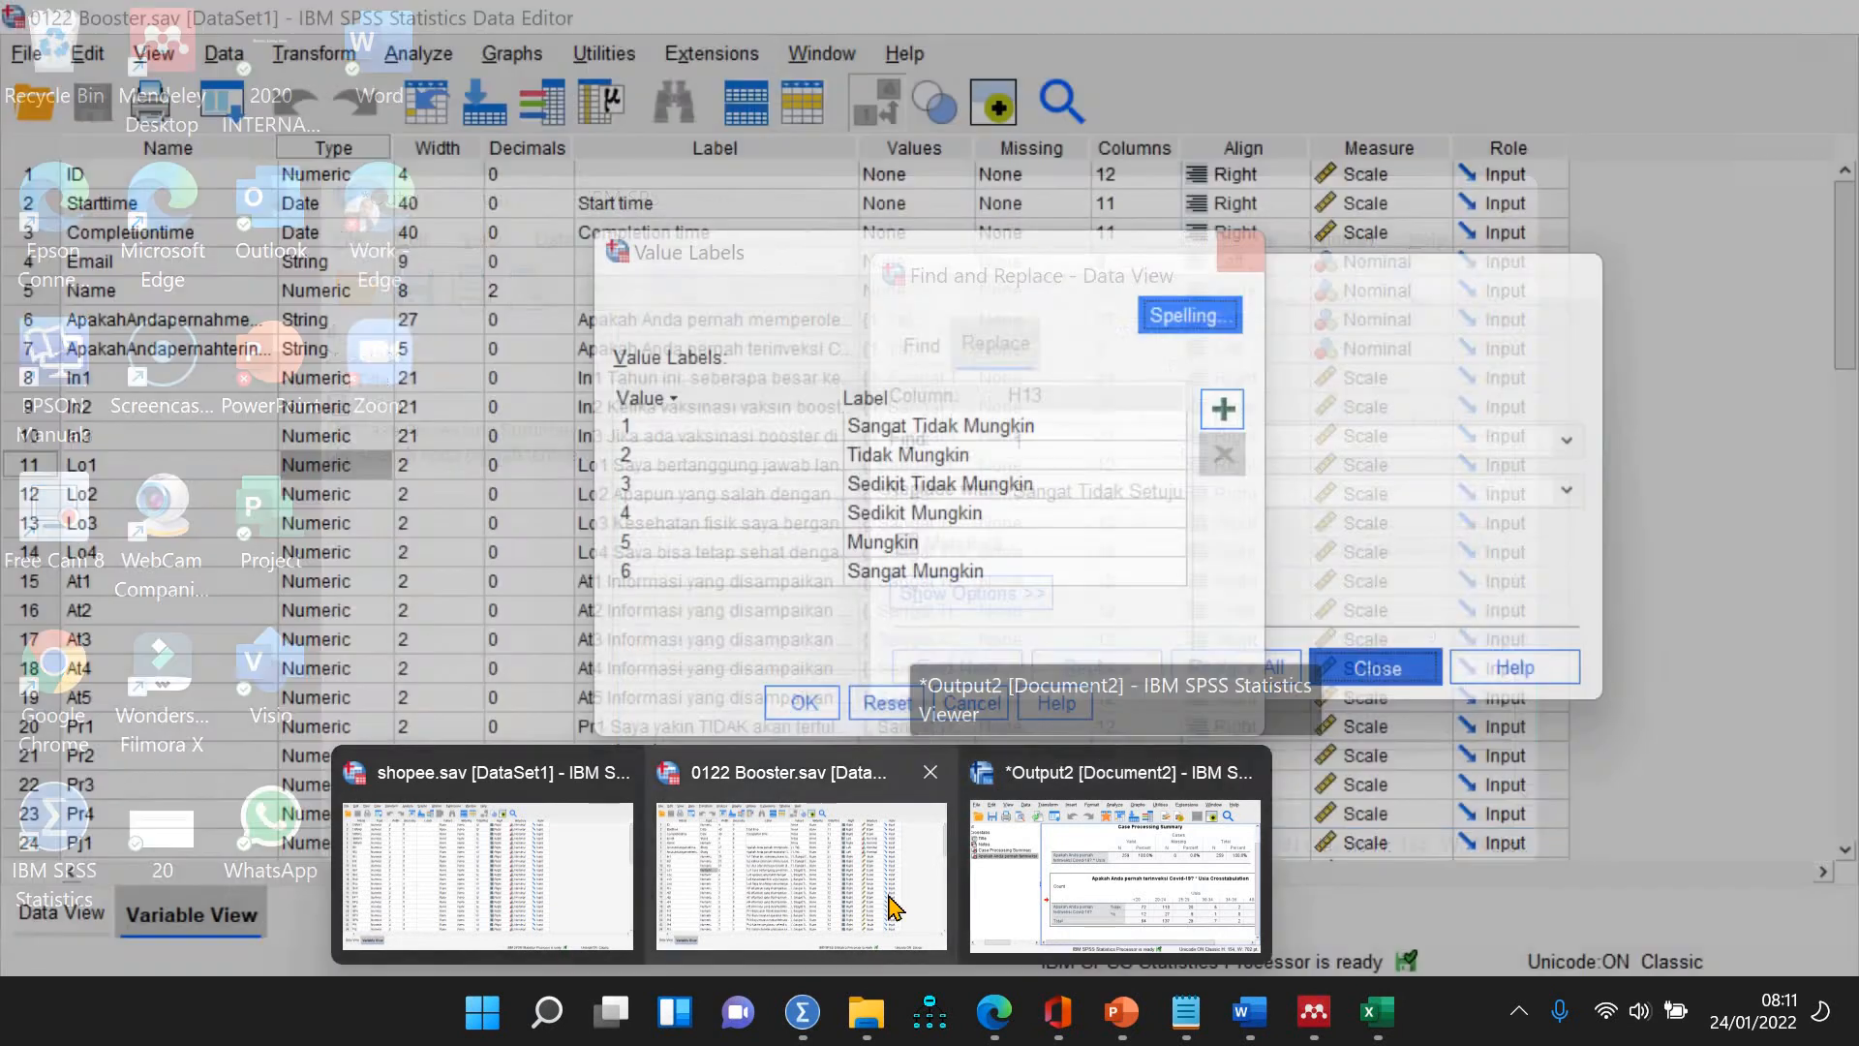
left_click(891, 907)
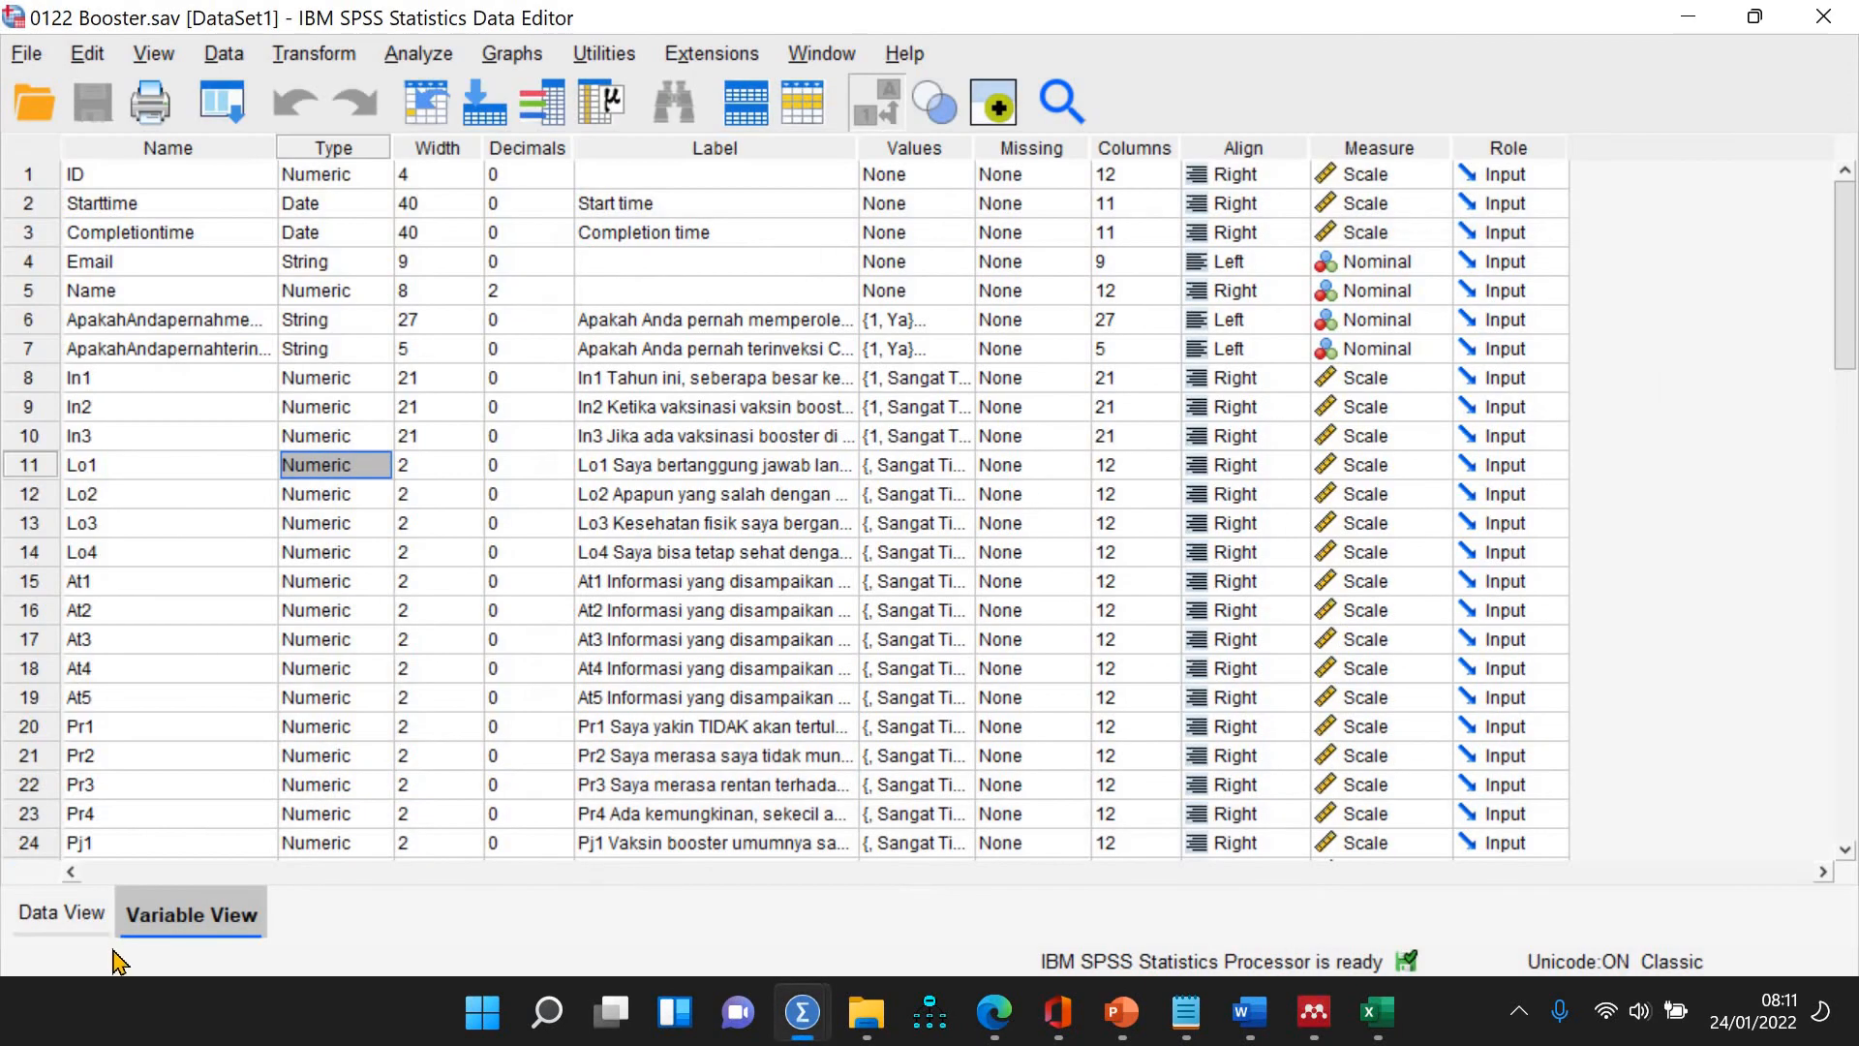
left_click(78, 915)
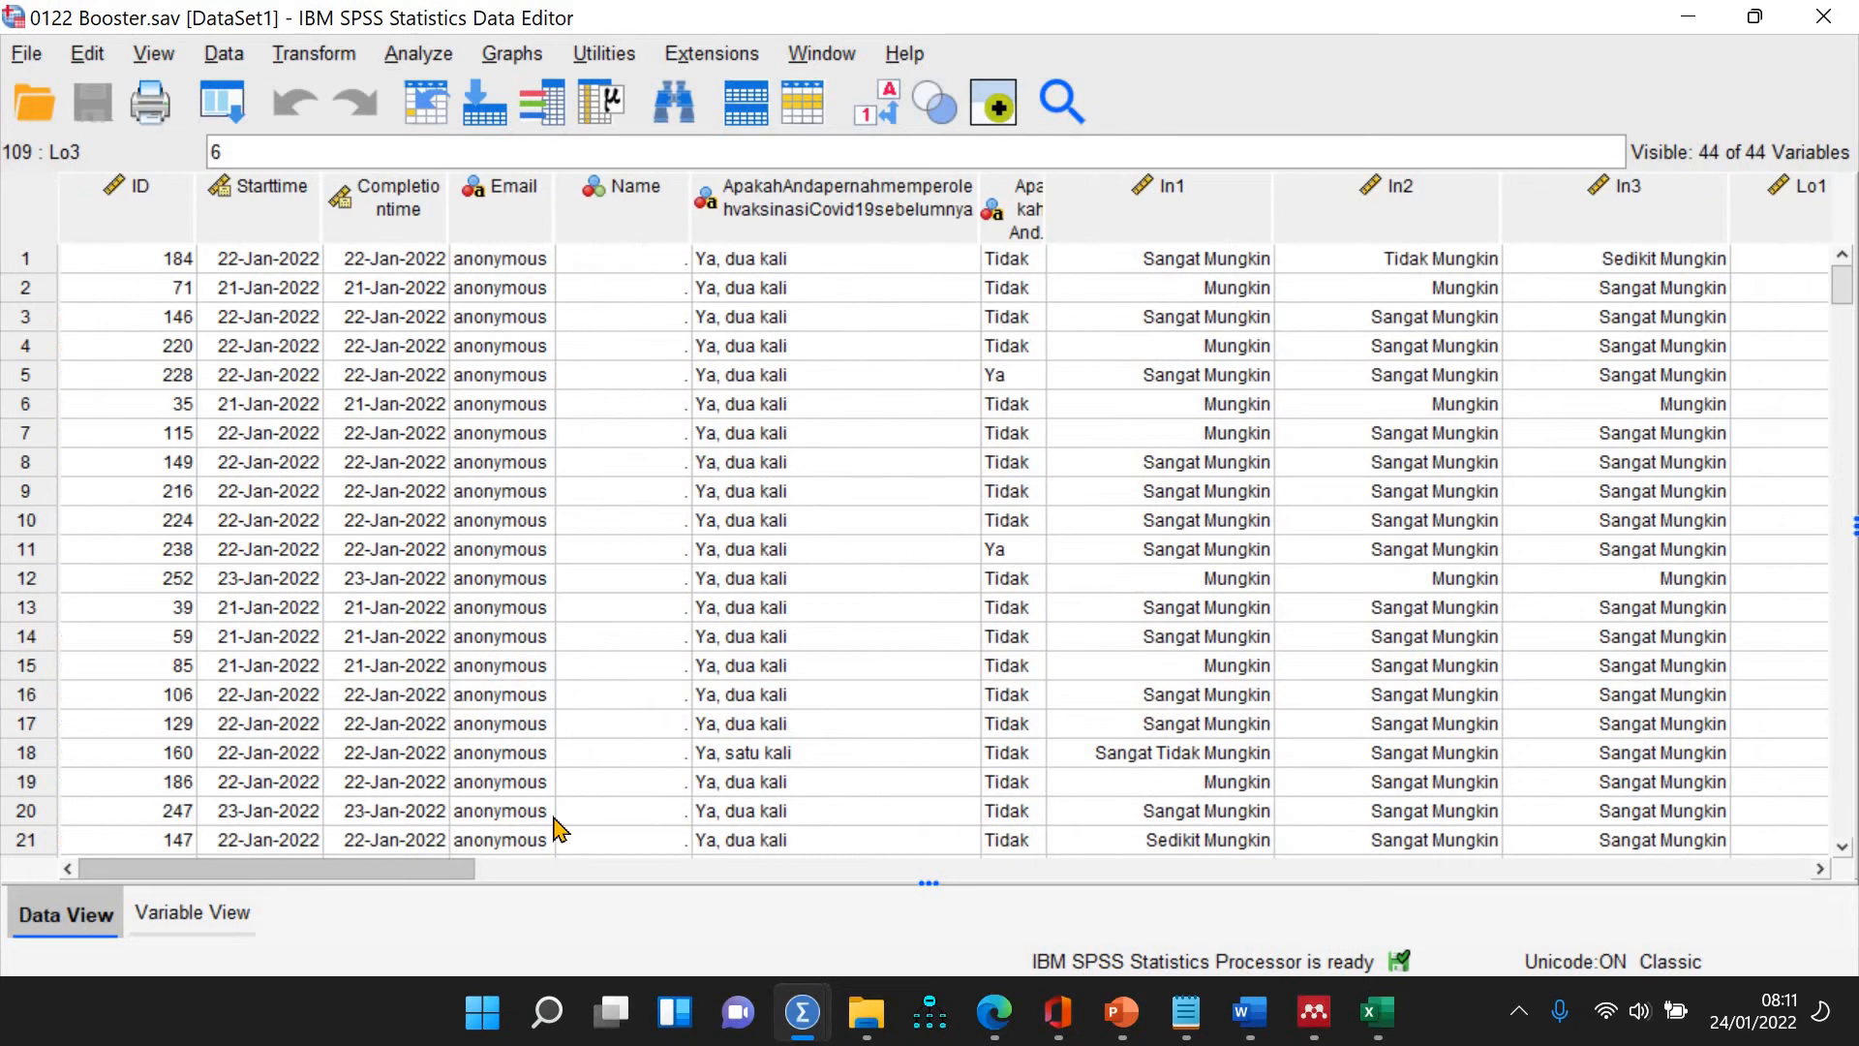
left_click(181, 918)
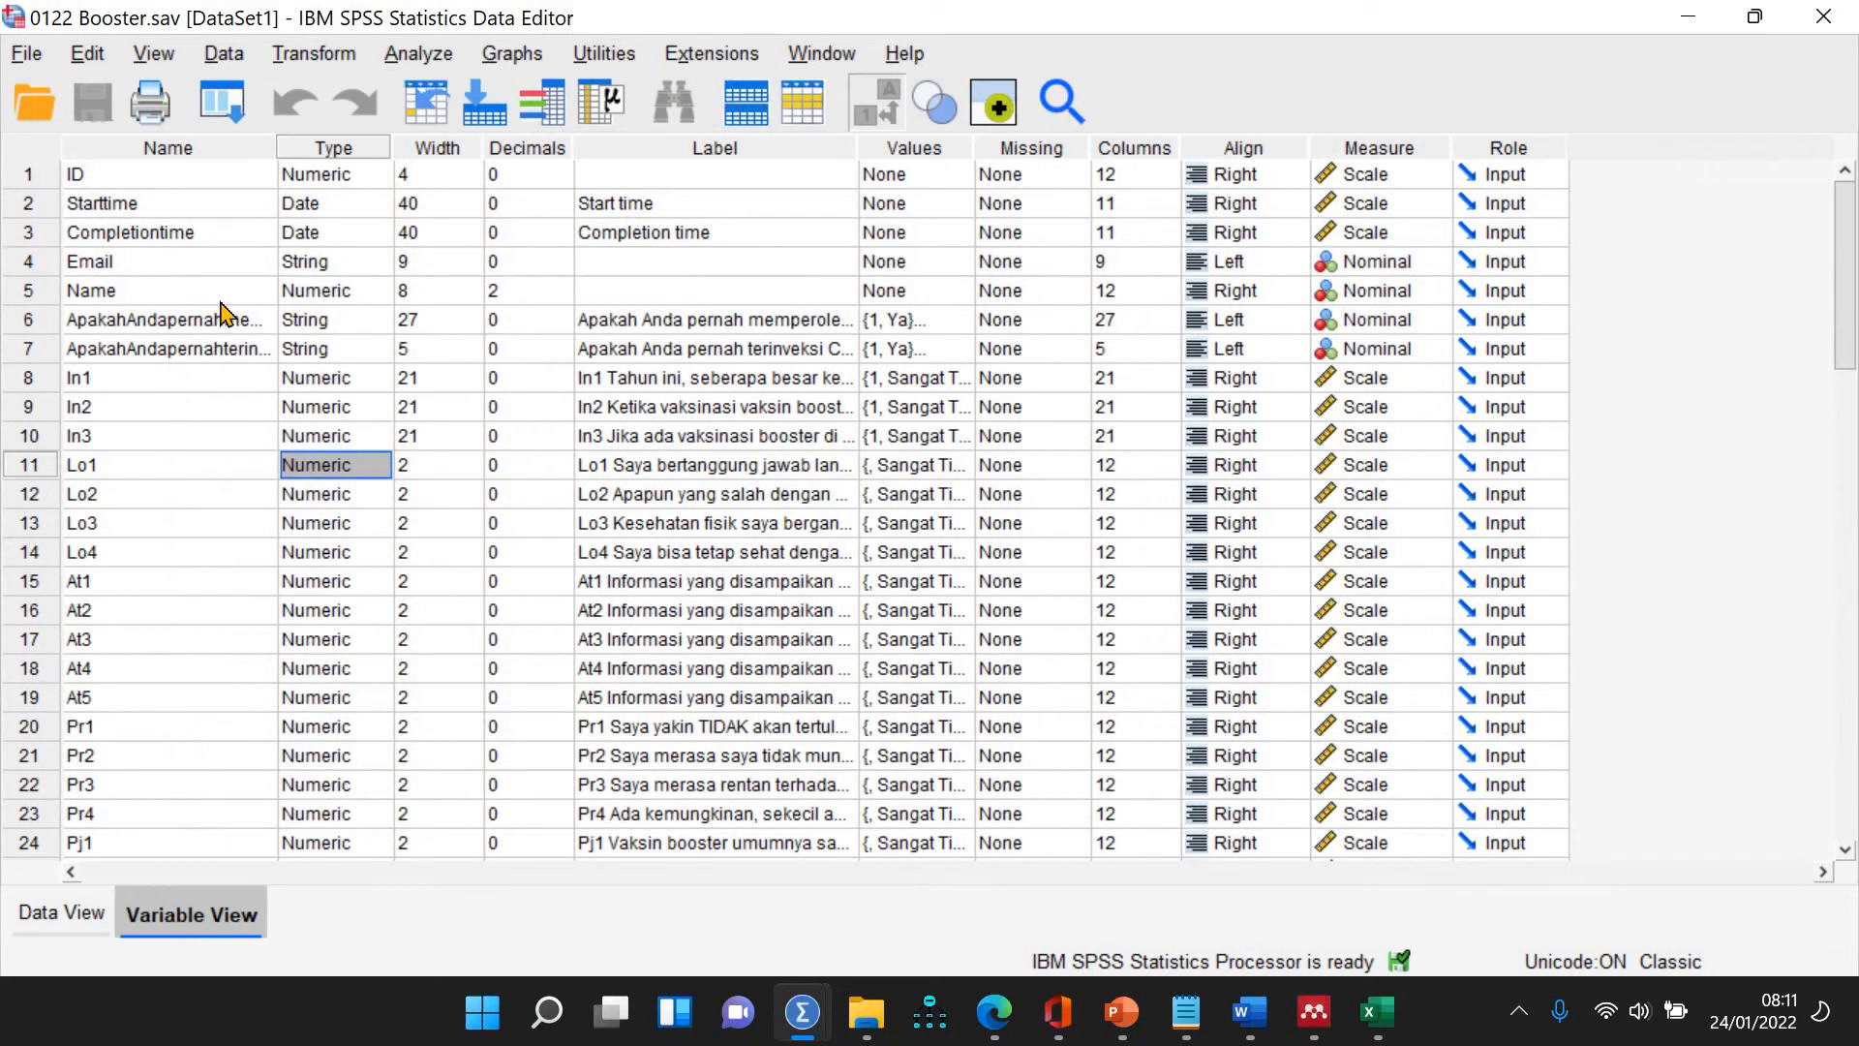
left_click(209, 315)
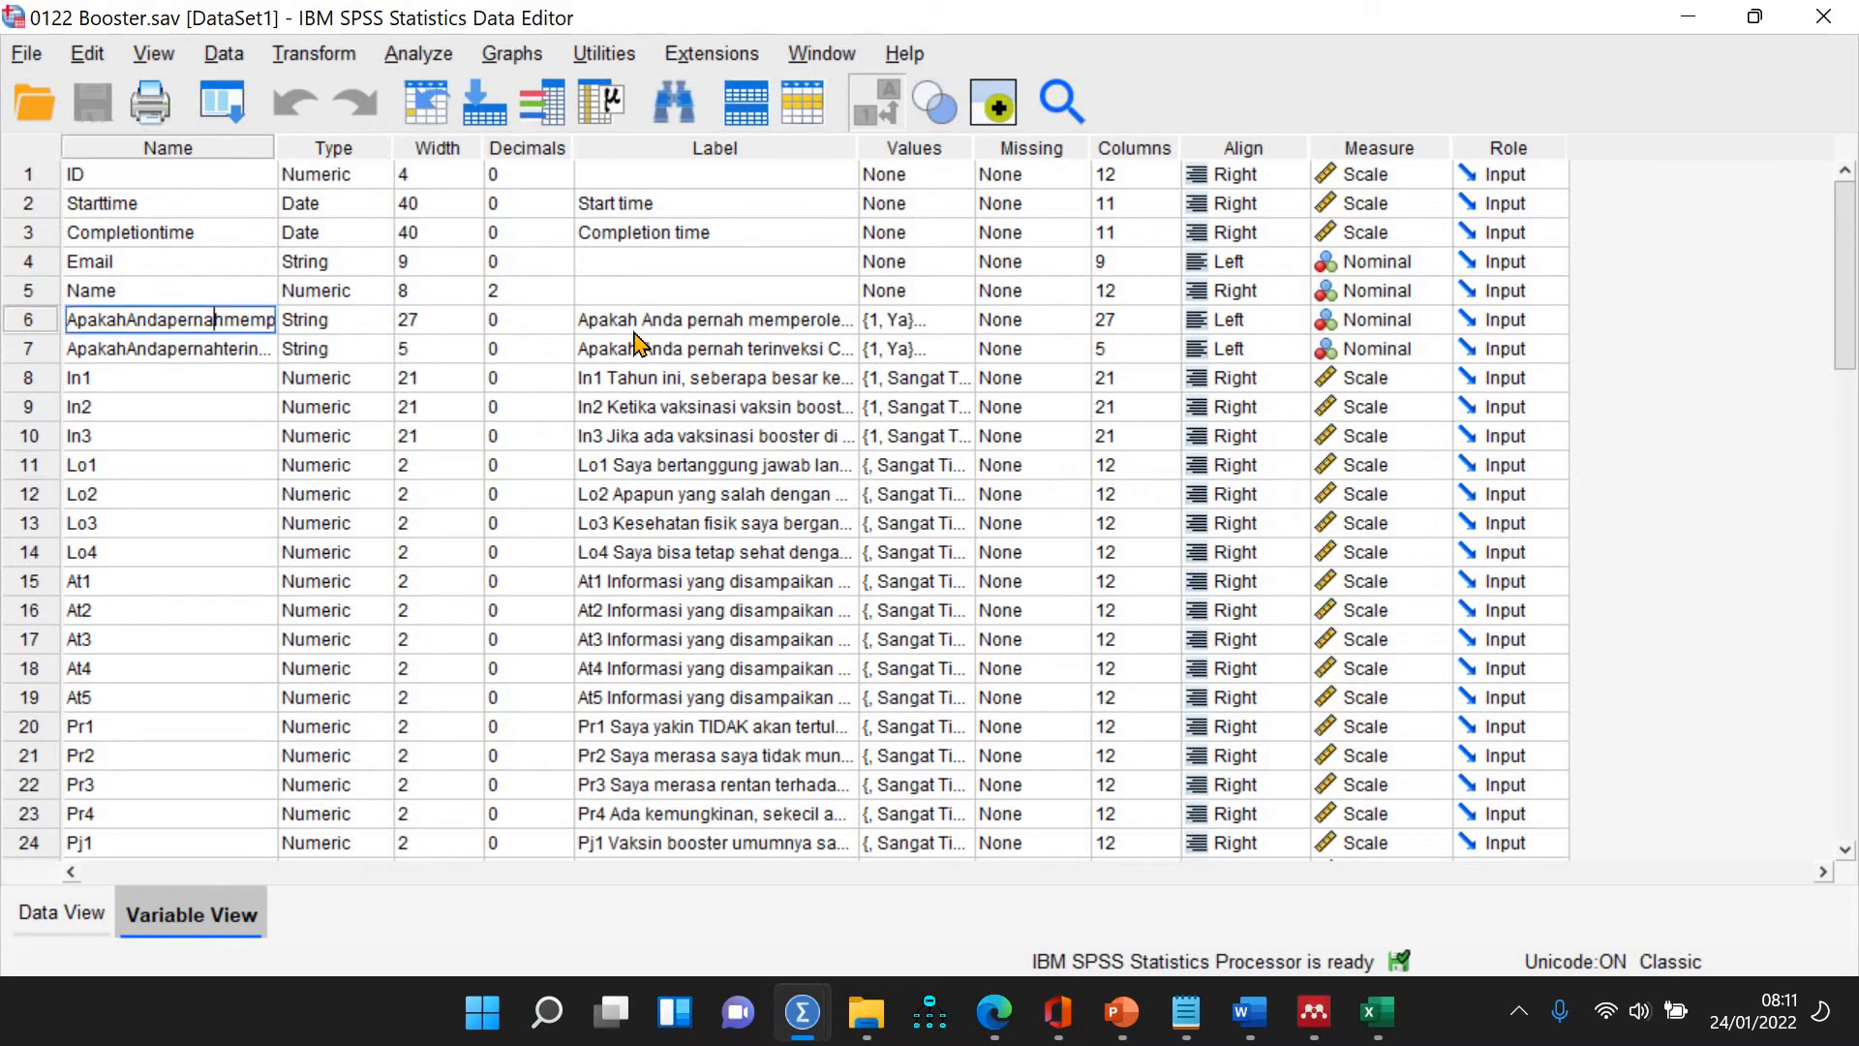
double_click(647, 320)
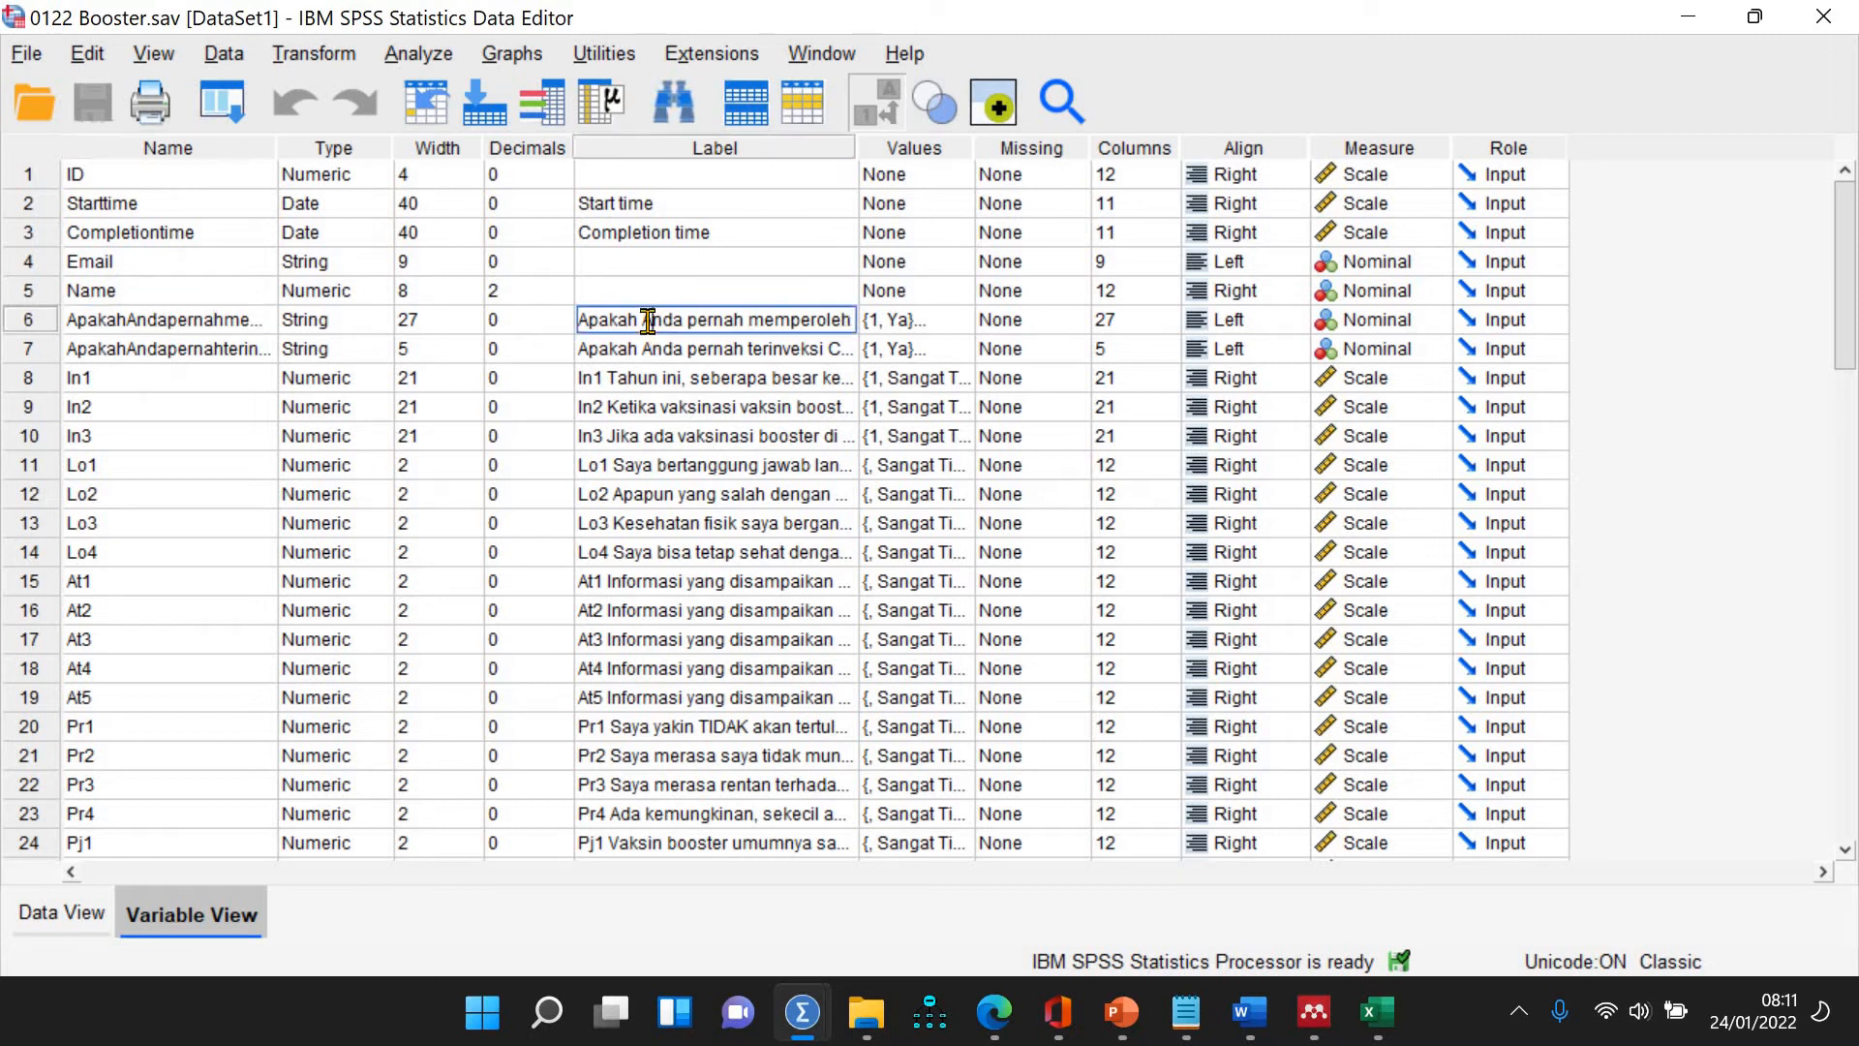
left_click(61, 910)
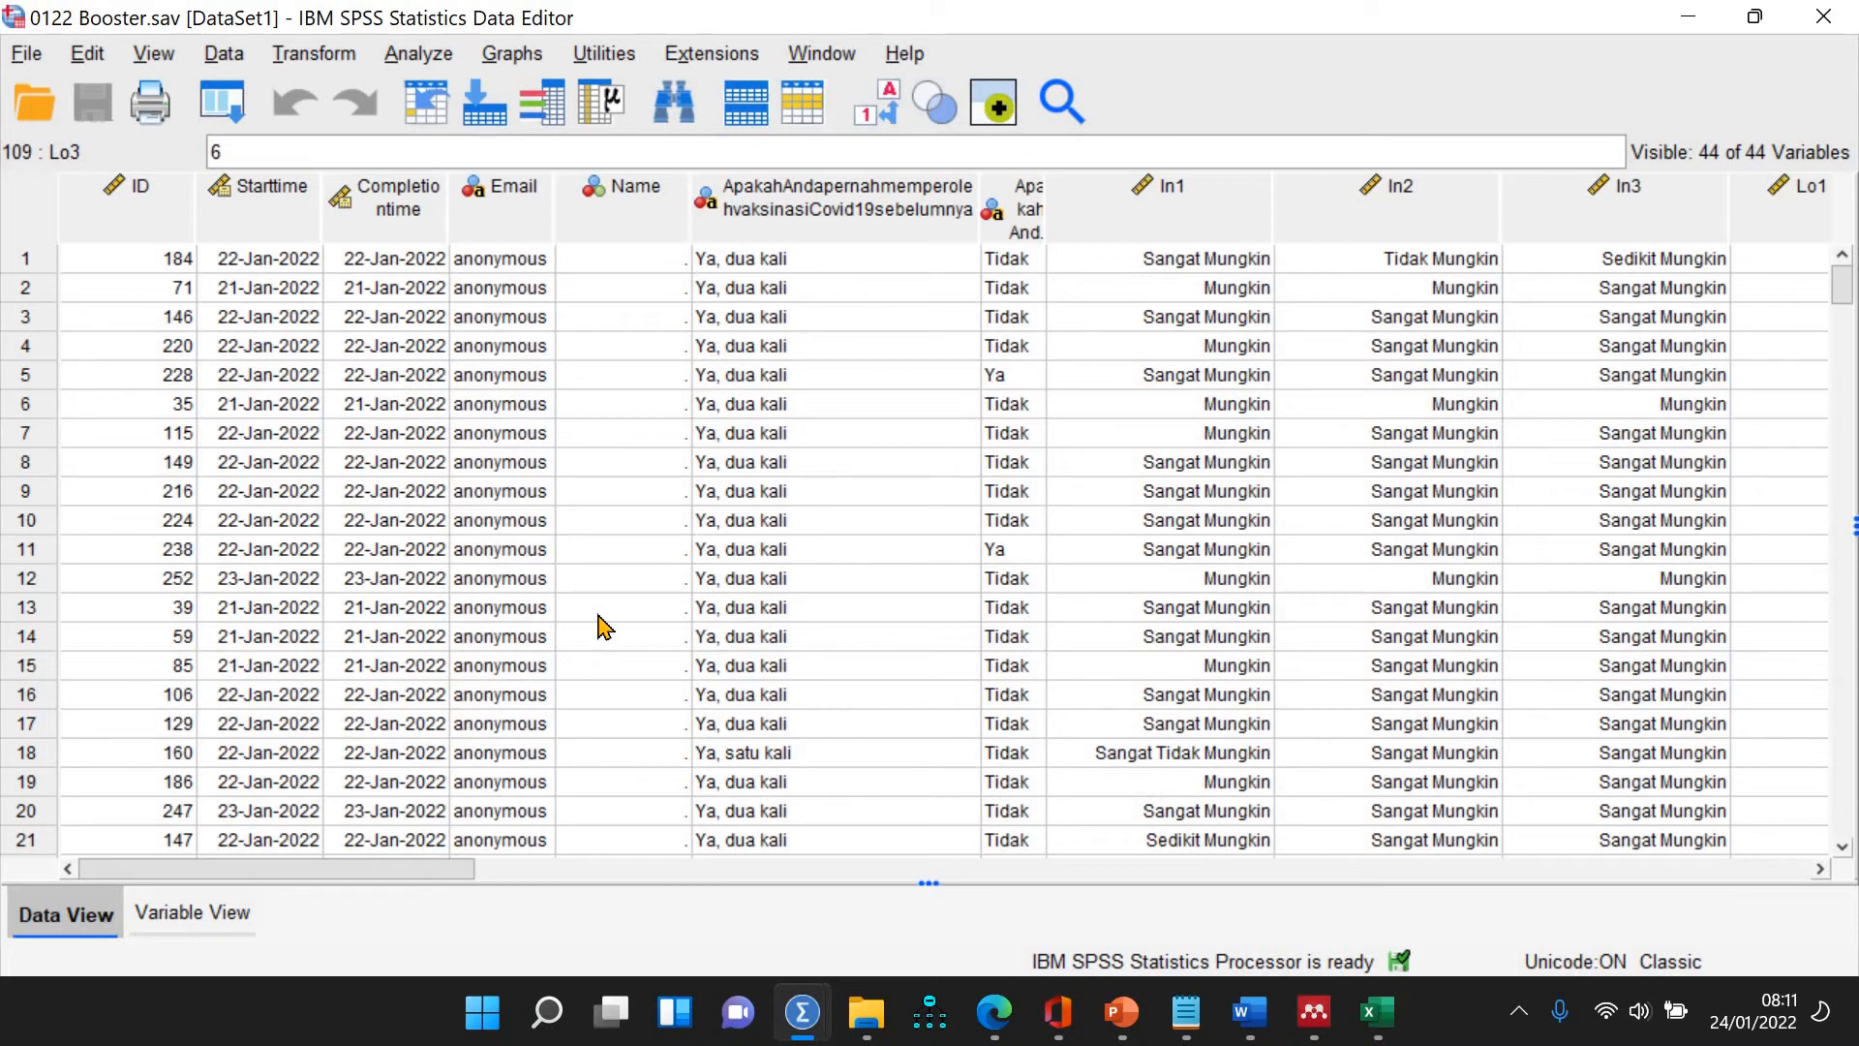
scroll(604, 627, "down", 10)
scroll(604, 627, "up", 10)
scroll(604, 628, "down", 10)
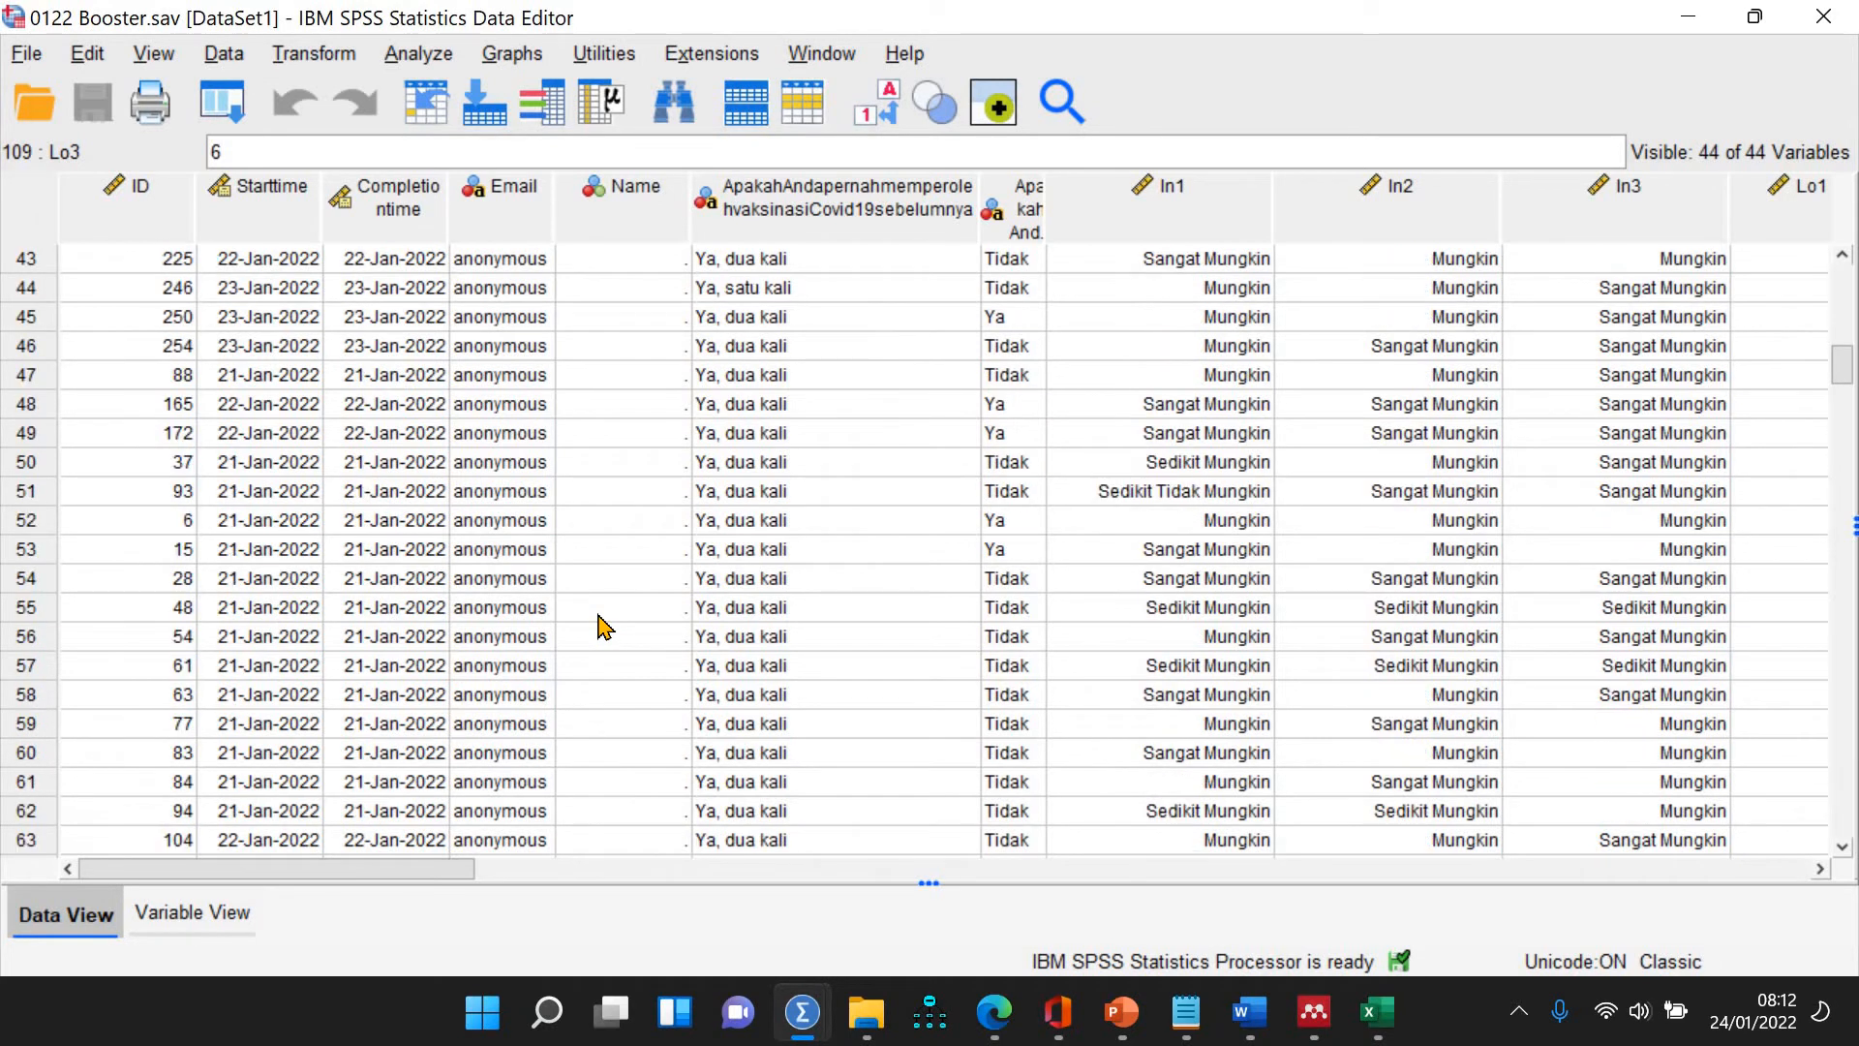
Sort the cases in ascending order by the previous Covid-19 vaccination variable
scroll(604, 628, "up", 7)
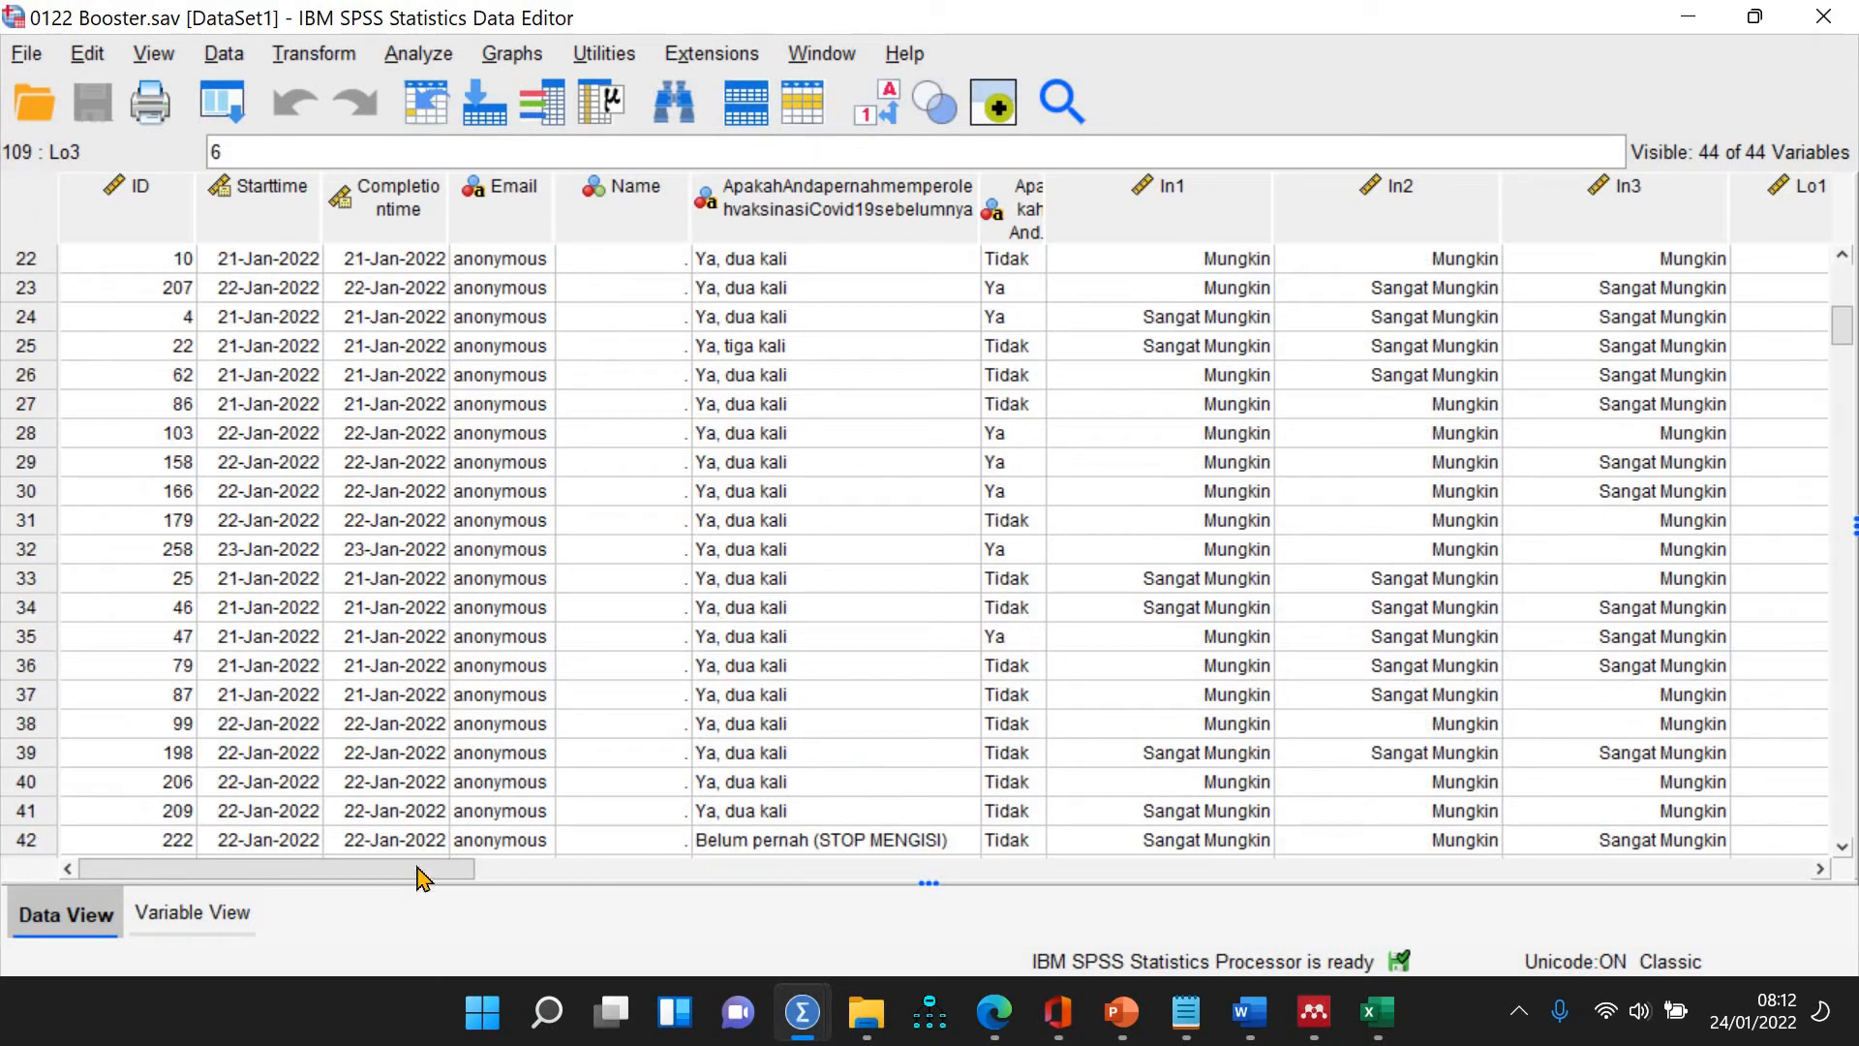
left_click(32, 842)
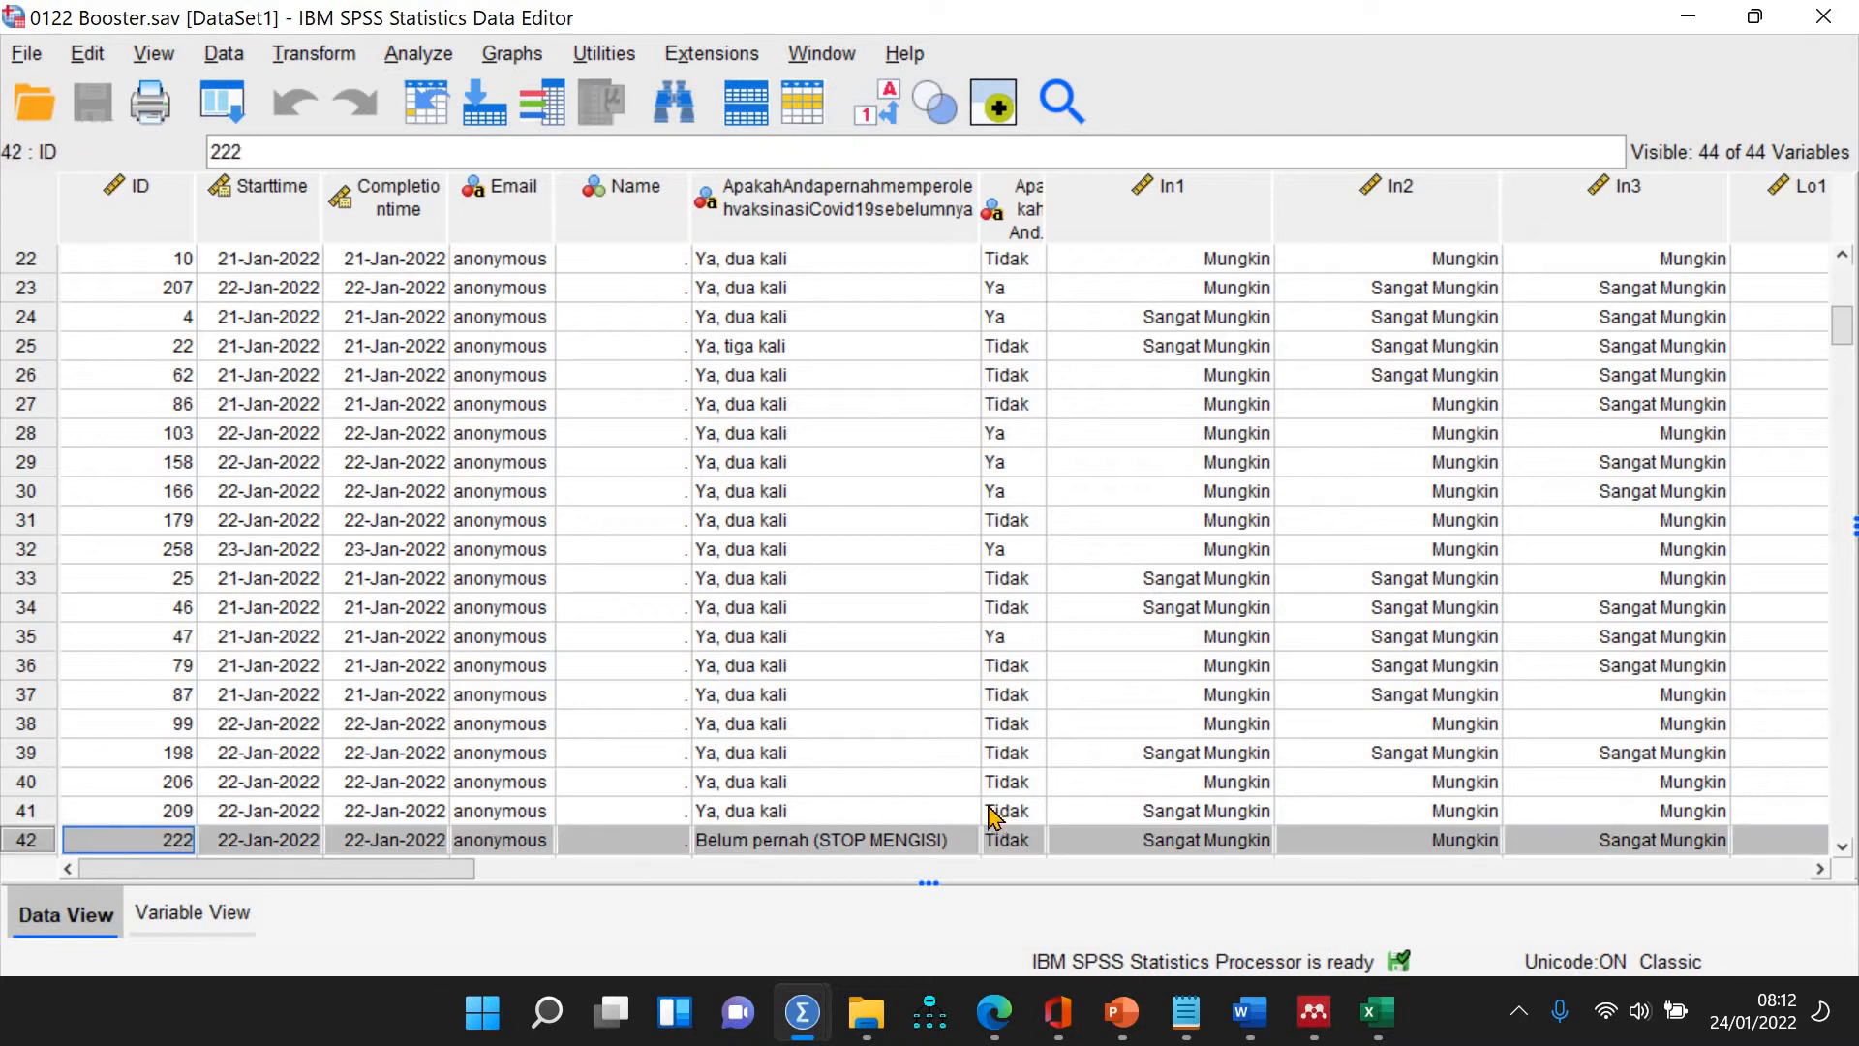
left_click(838, 217)
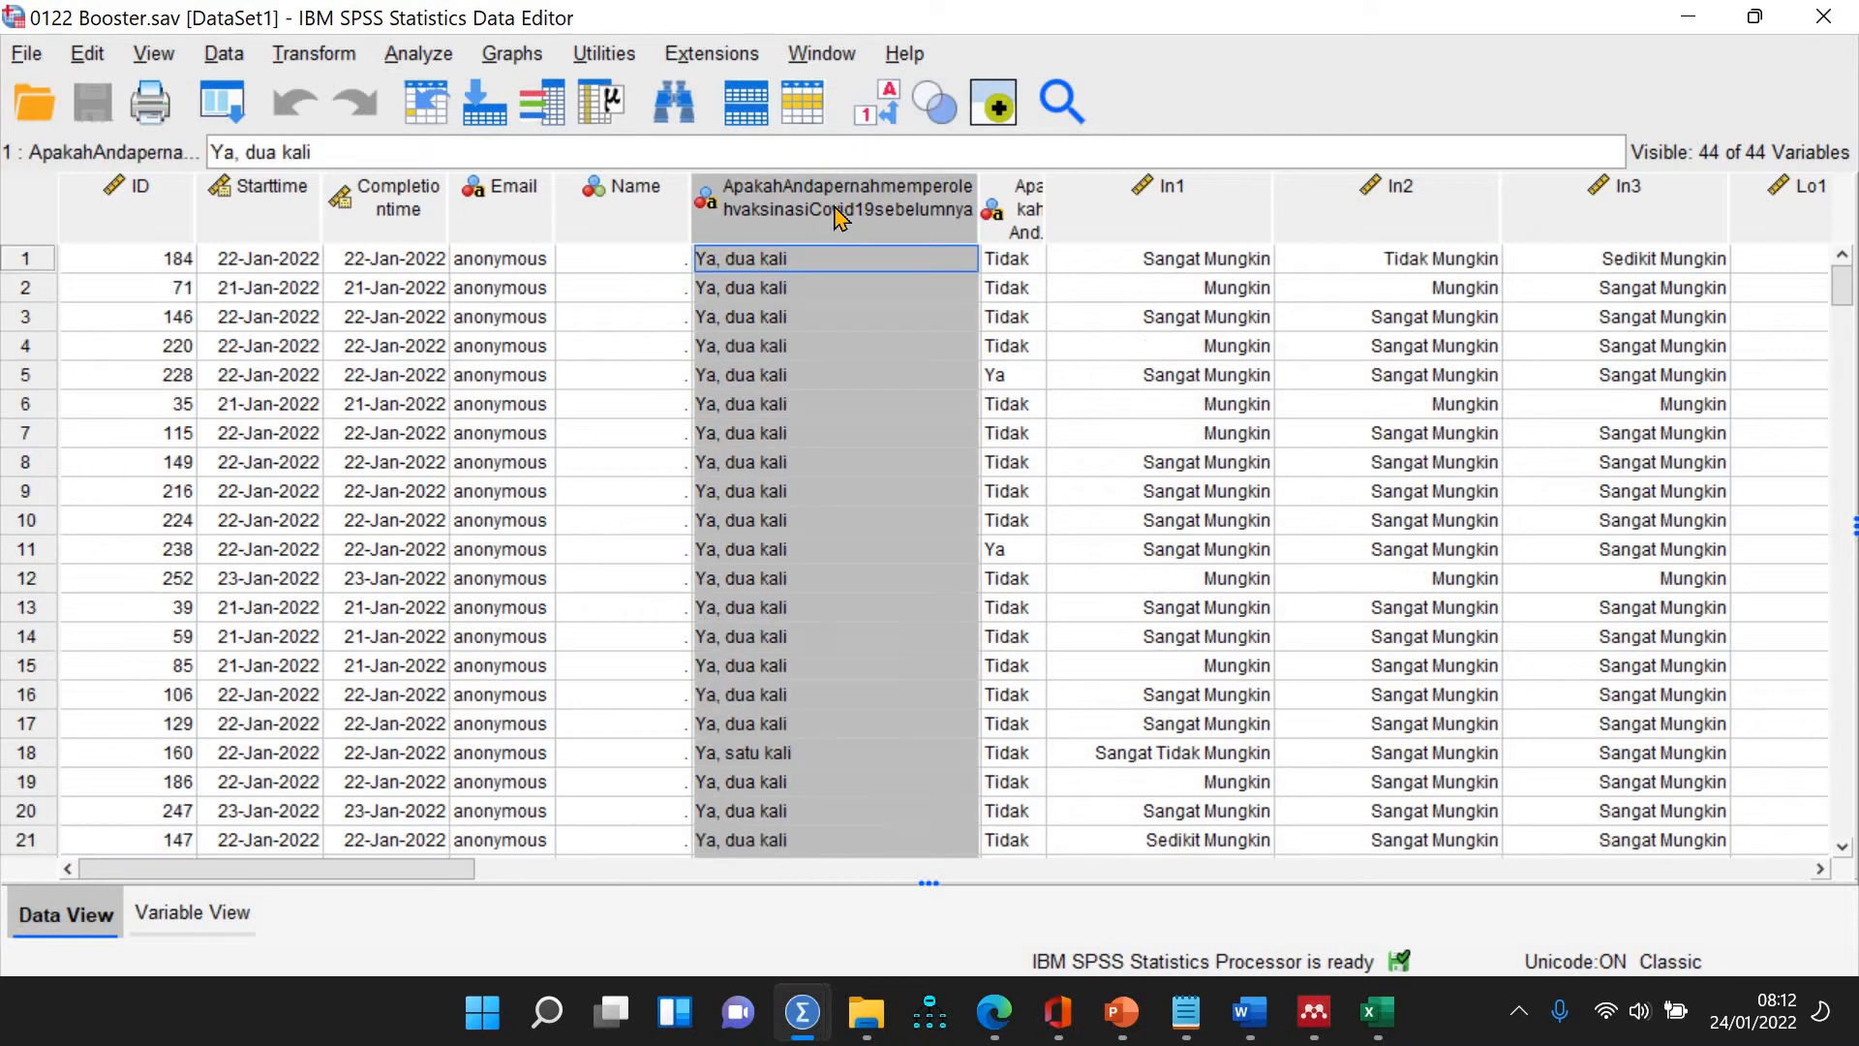
right_click(838, 217)
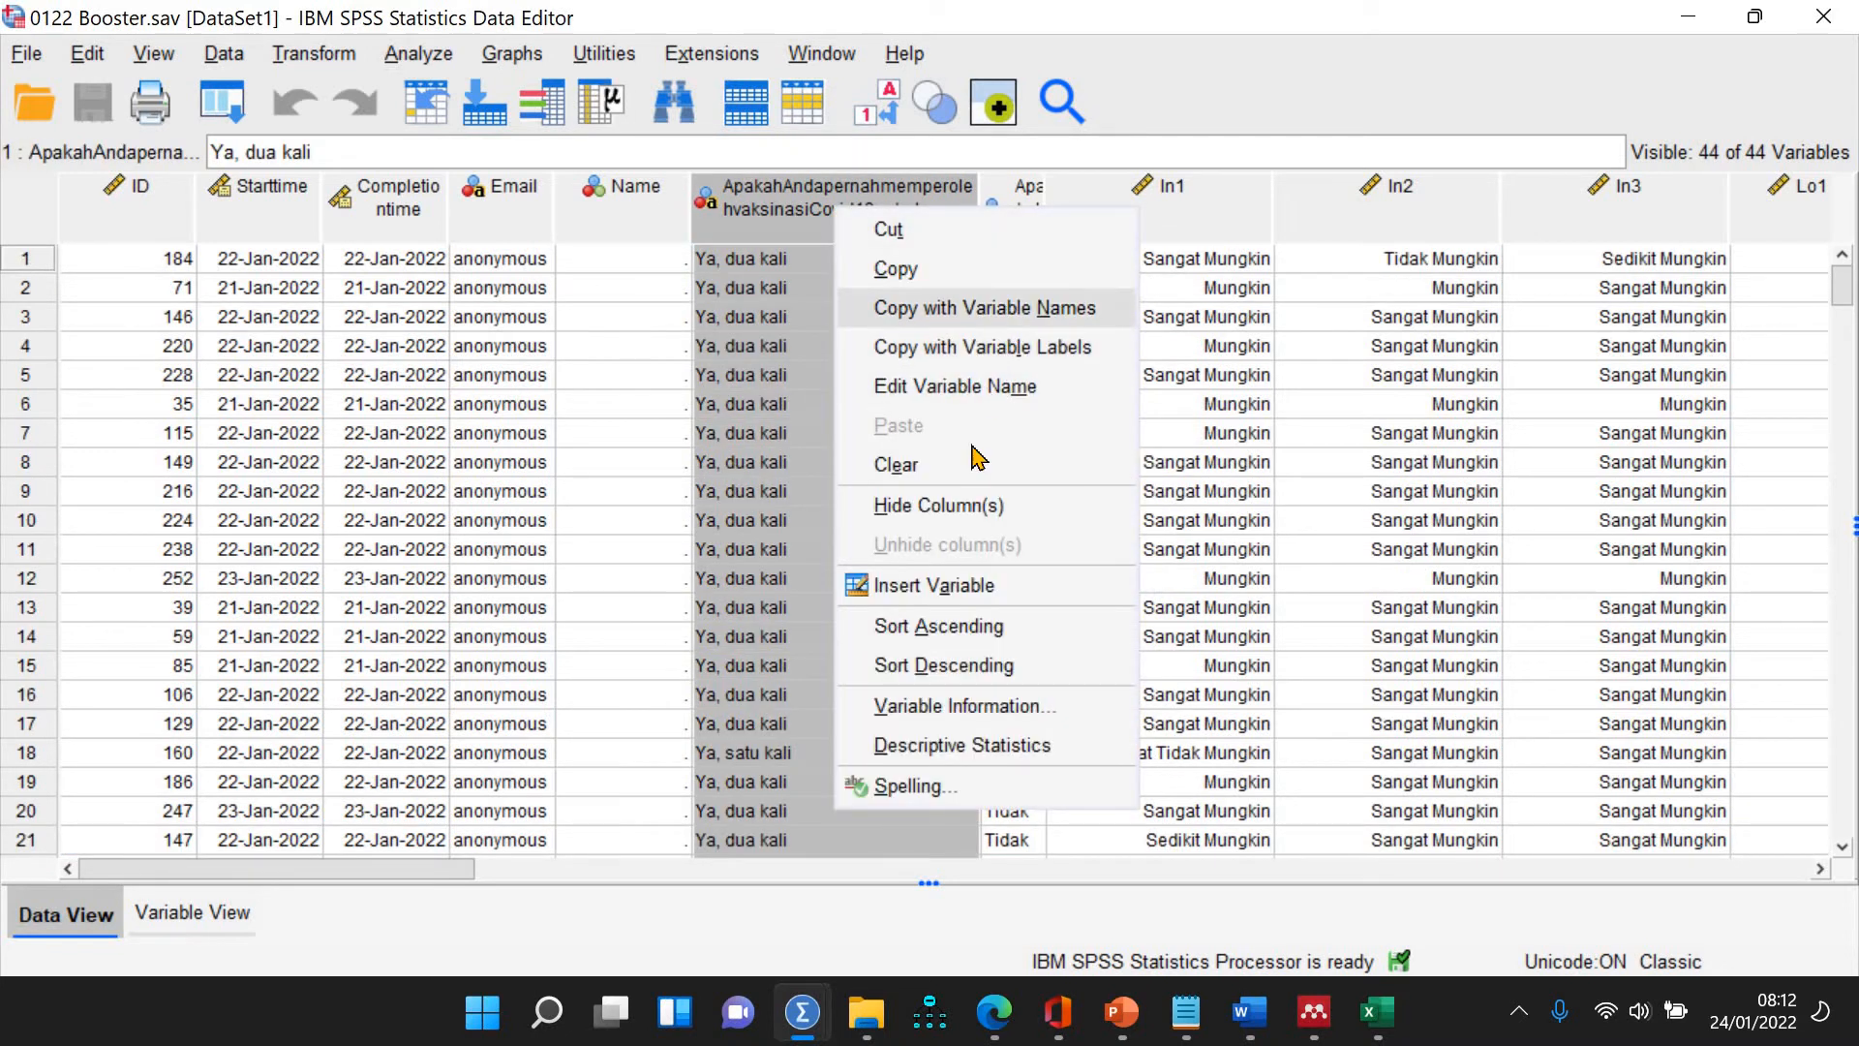
left_click(967, 629)
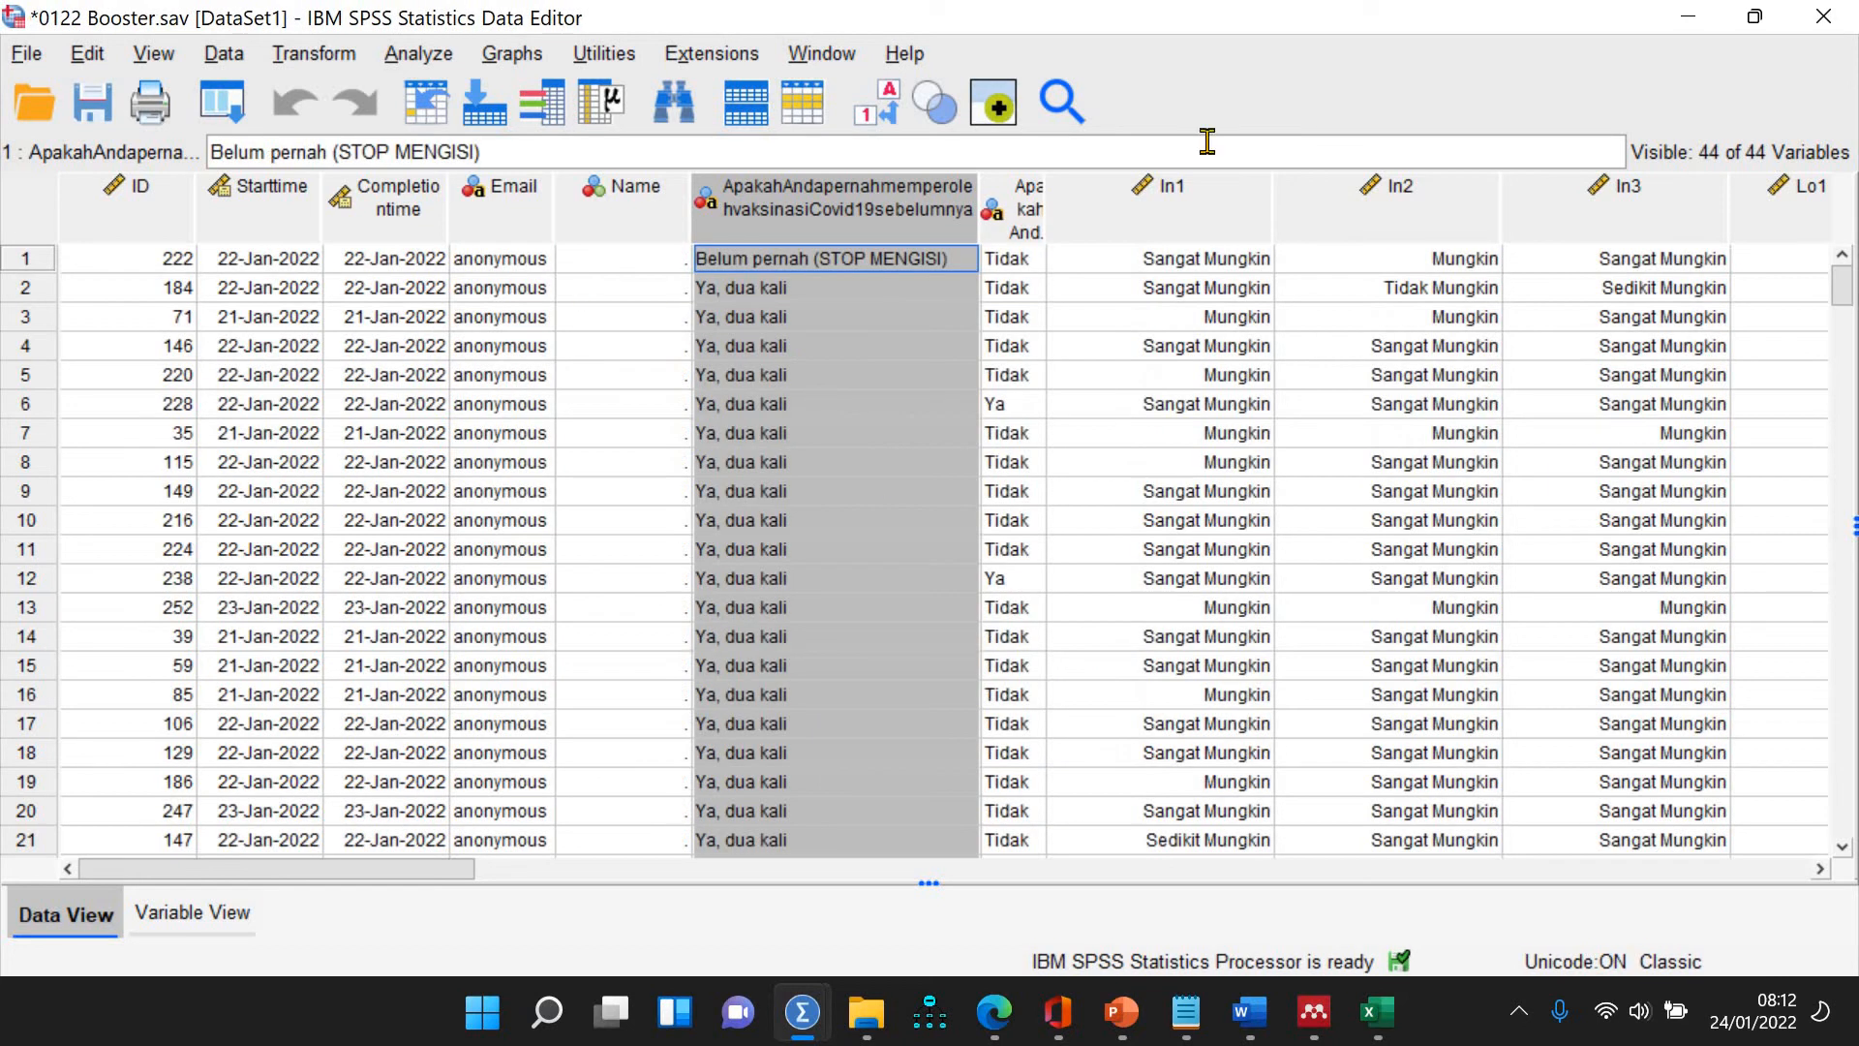
Delete the case that answered "Belum pernah (STOP MENGISI)" from the dataset
left_click(23, 261)
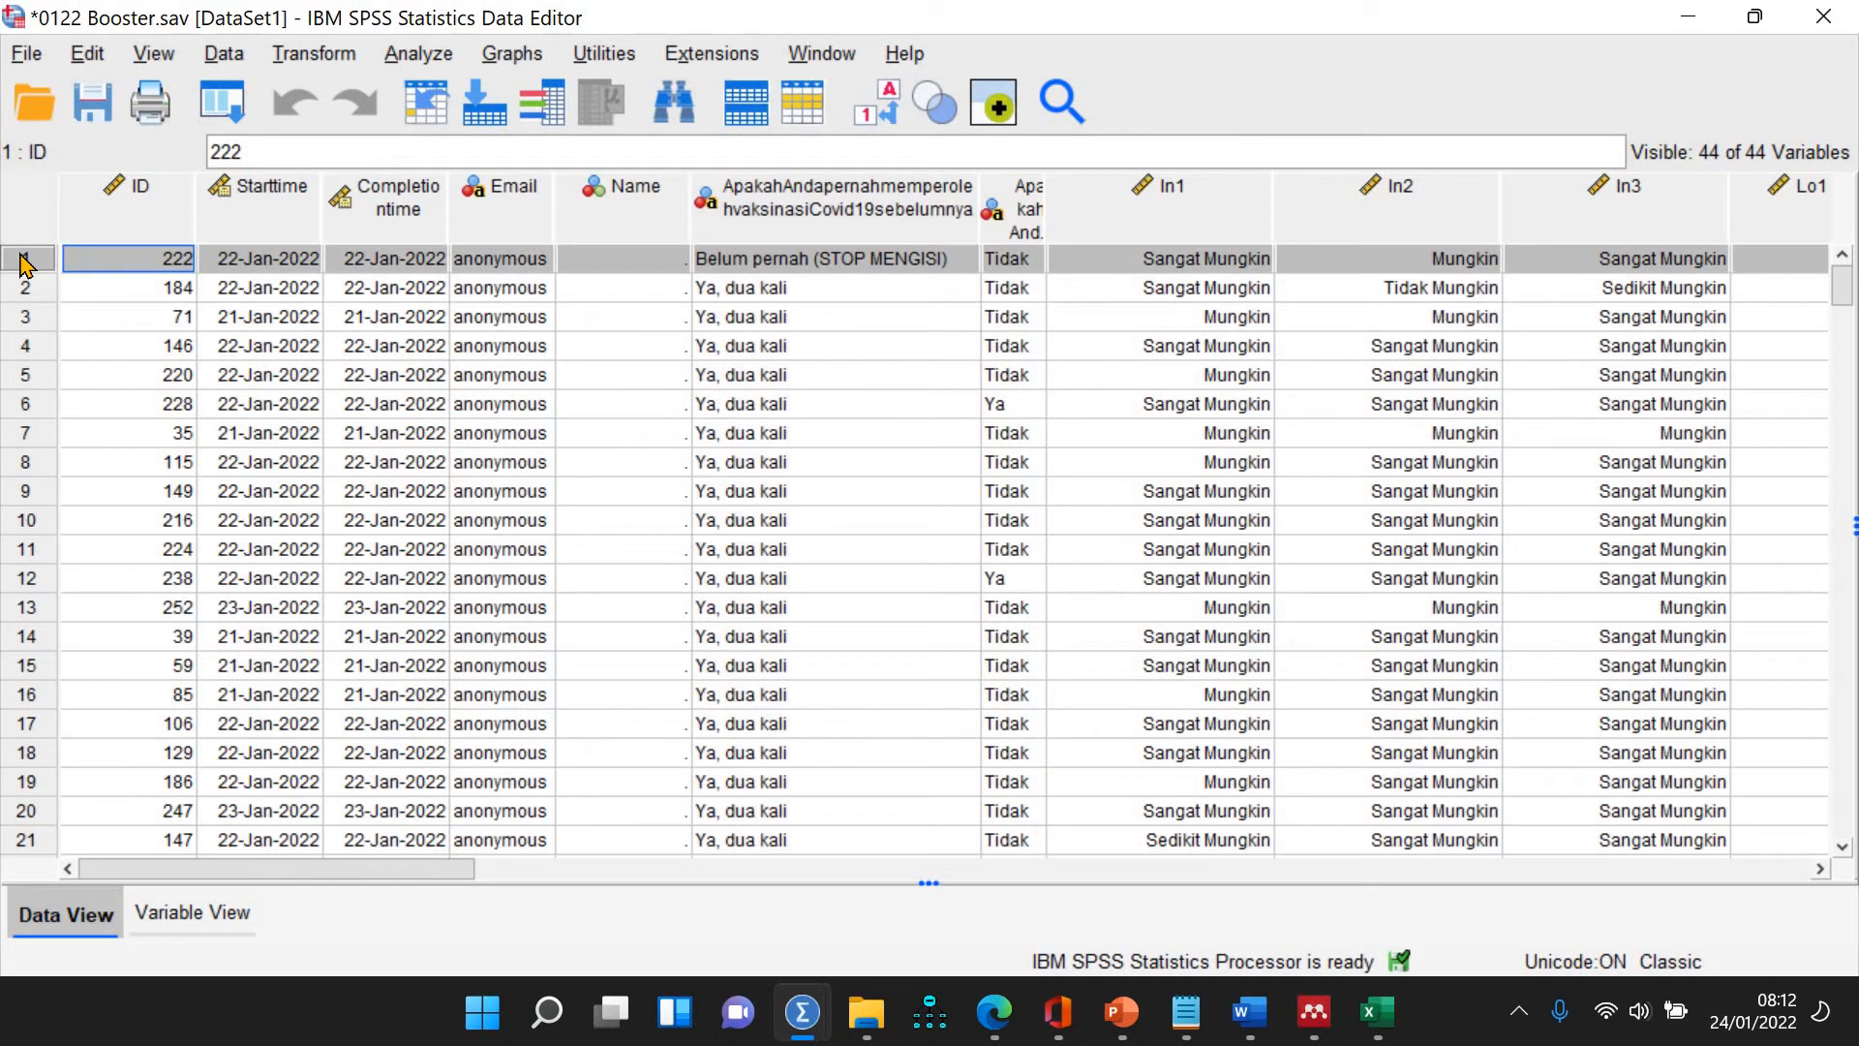
right_click(23, 261)
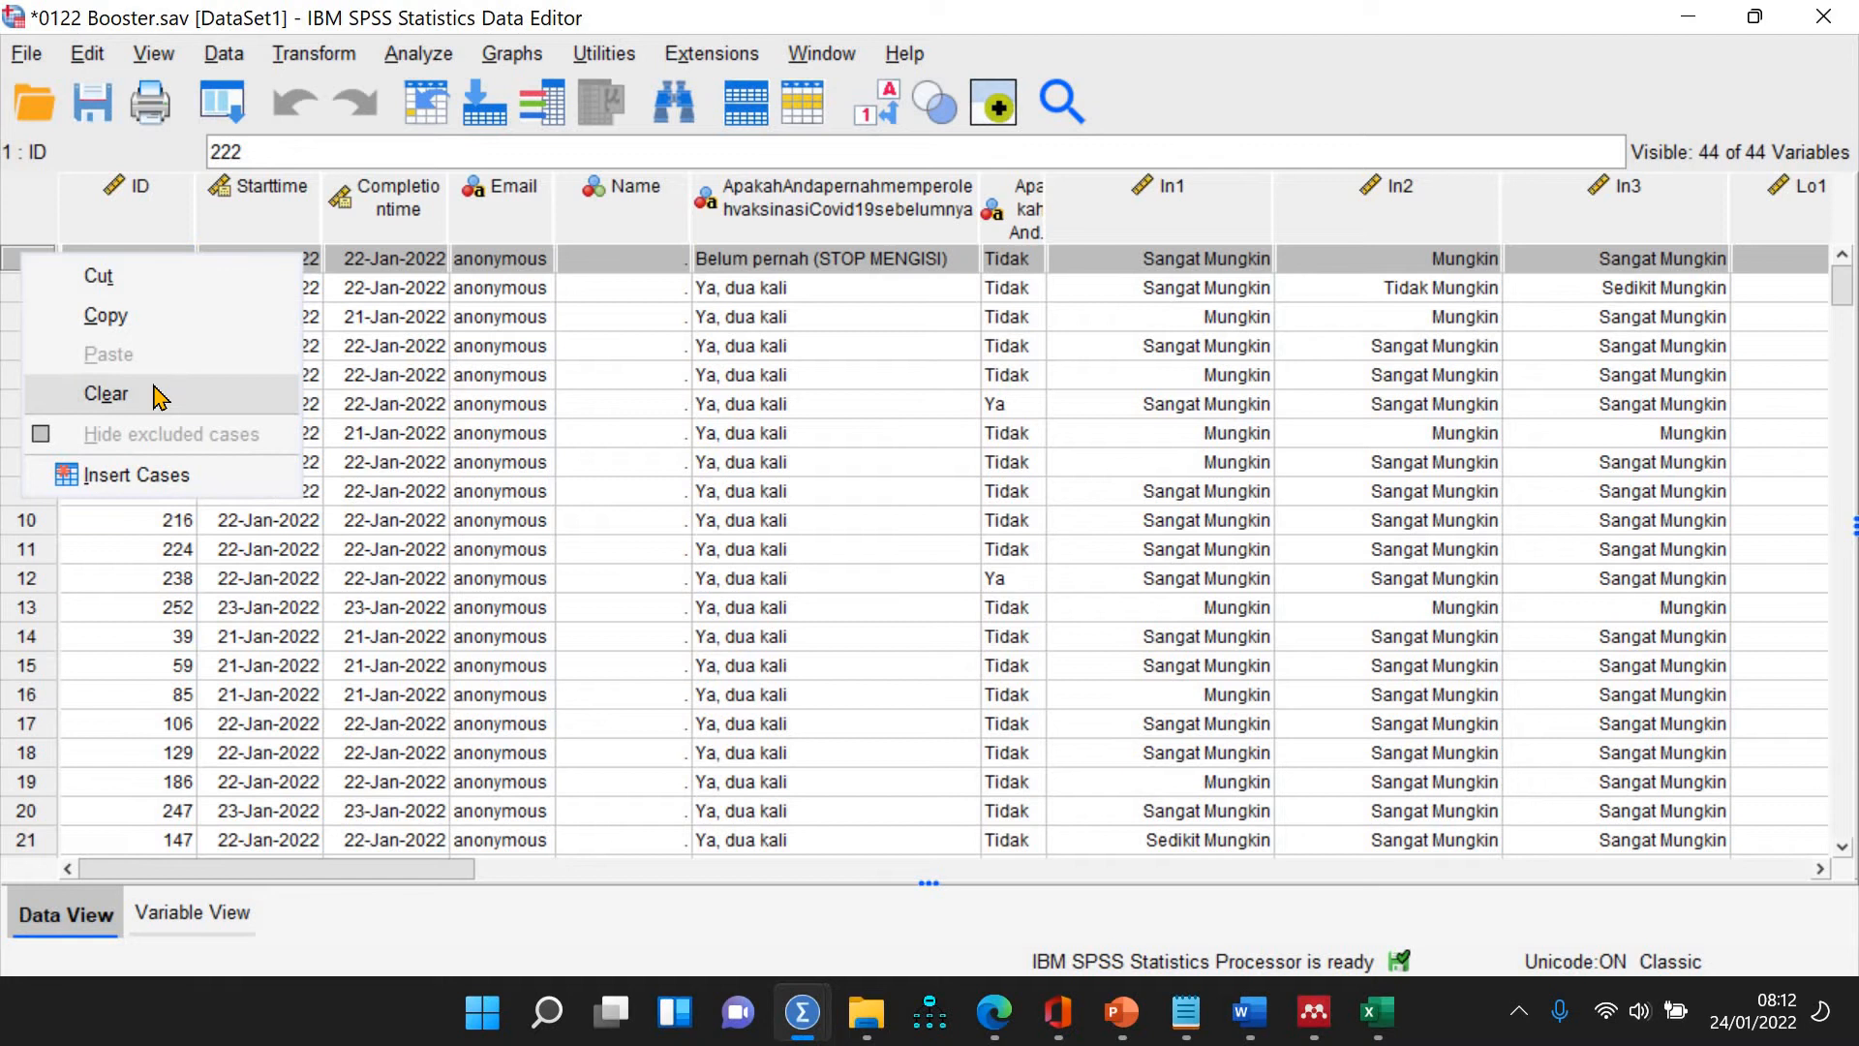
left_click(155, 395)
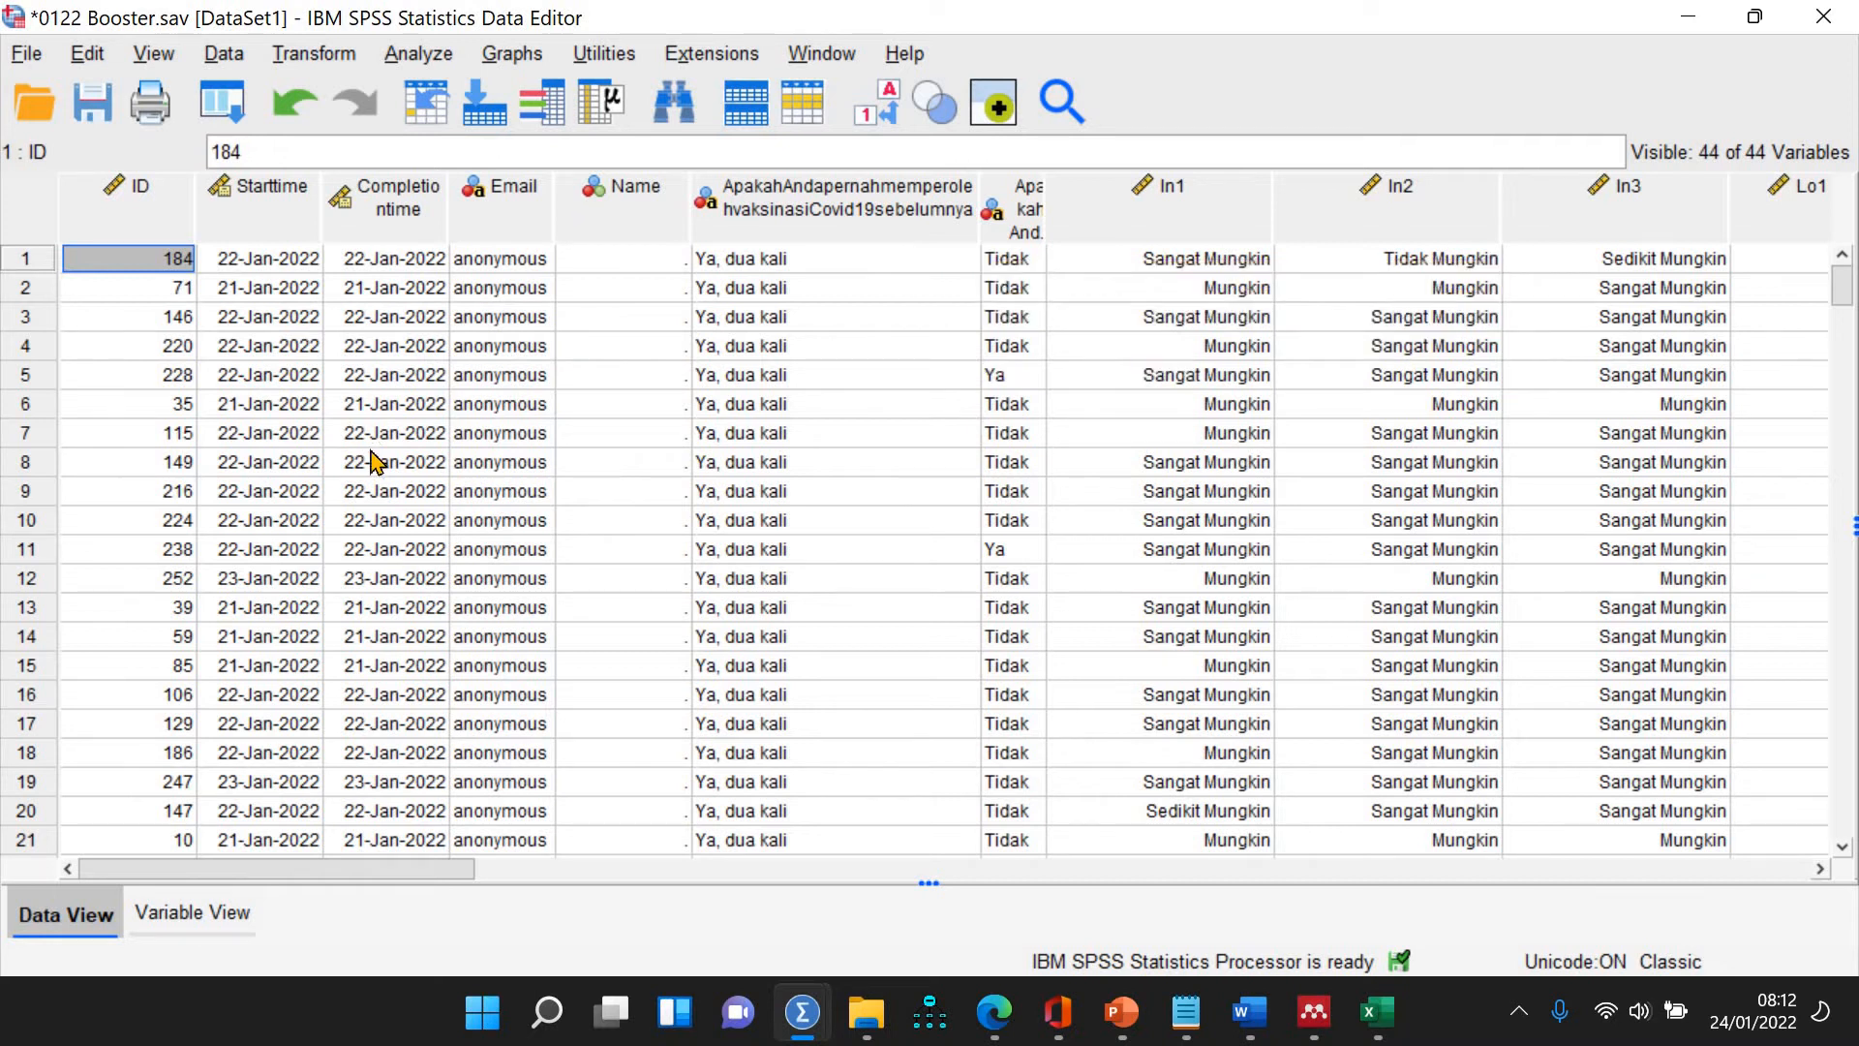
Widen the Covid-19 infection column to fit its variable name and save the dataset
scroll(375, 465, "down", 20)
scroll(375, 465, "up", 15)
scroll(376, 464, "down", 9)
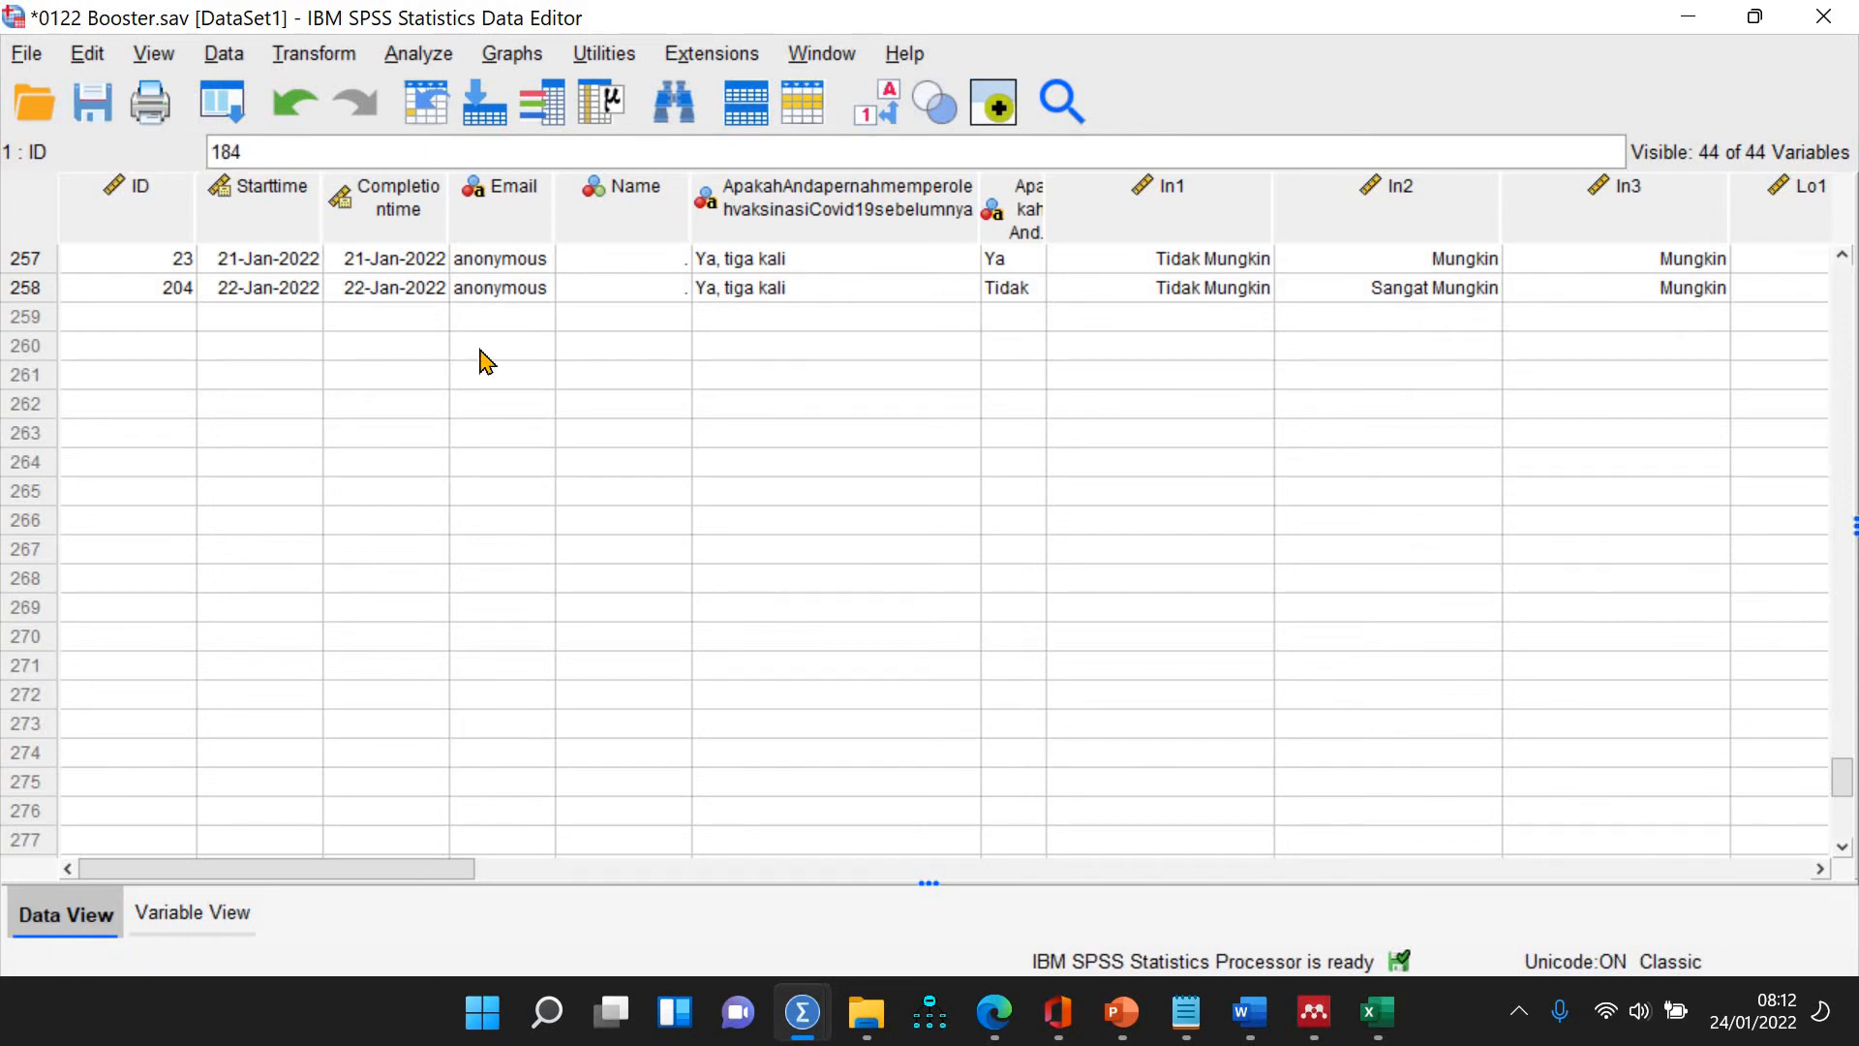
scroll(478, 360, "up", 7)
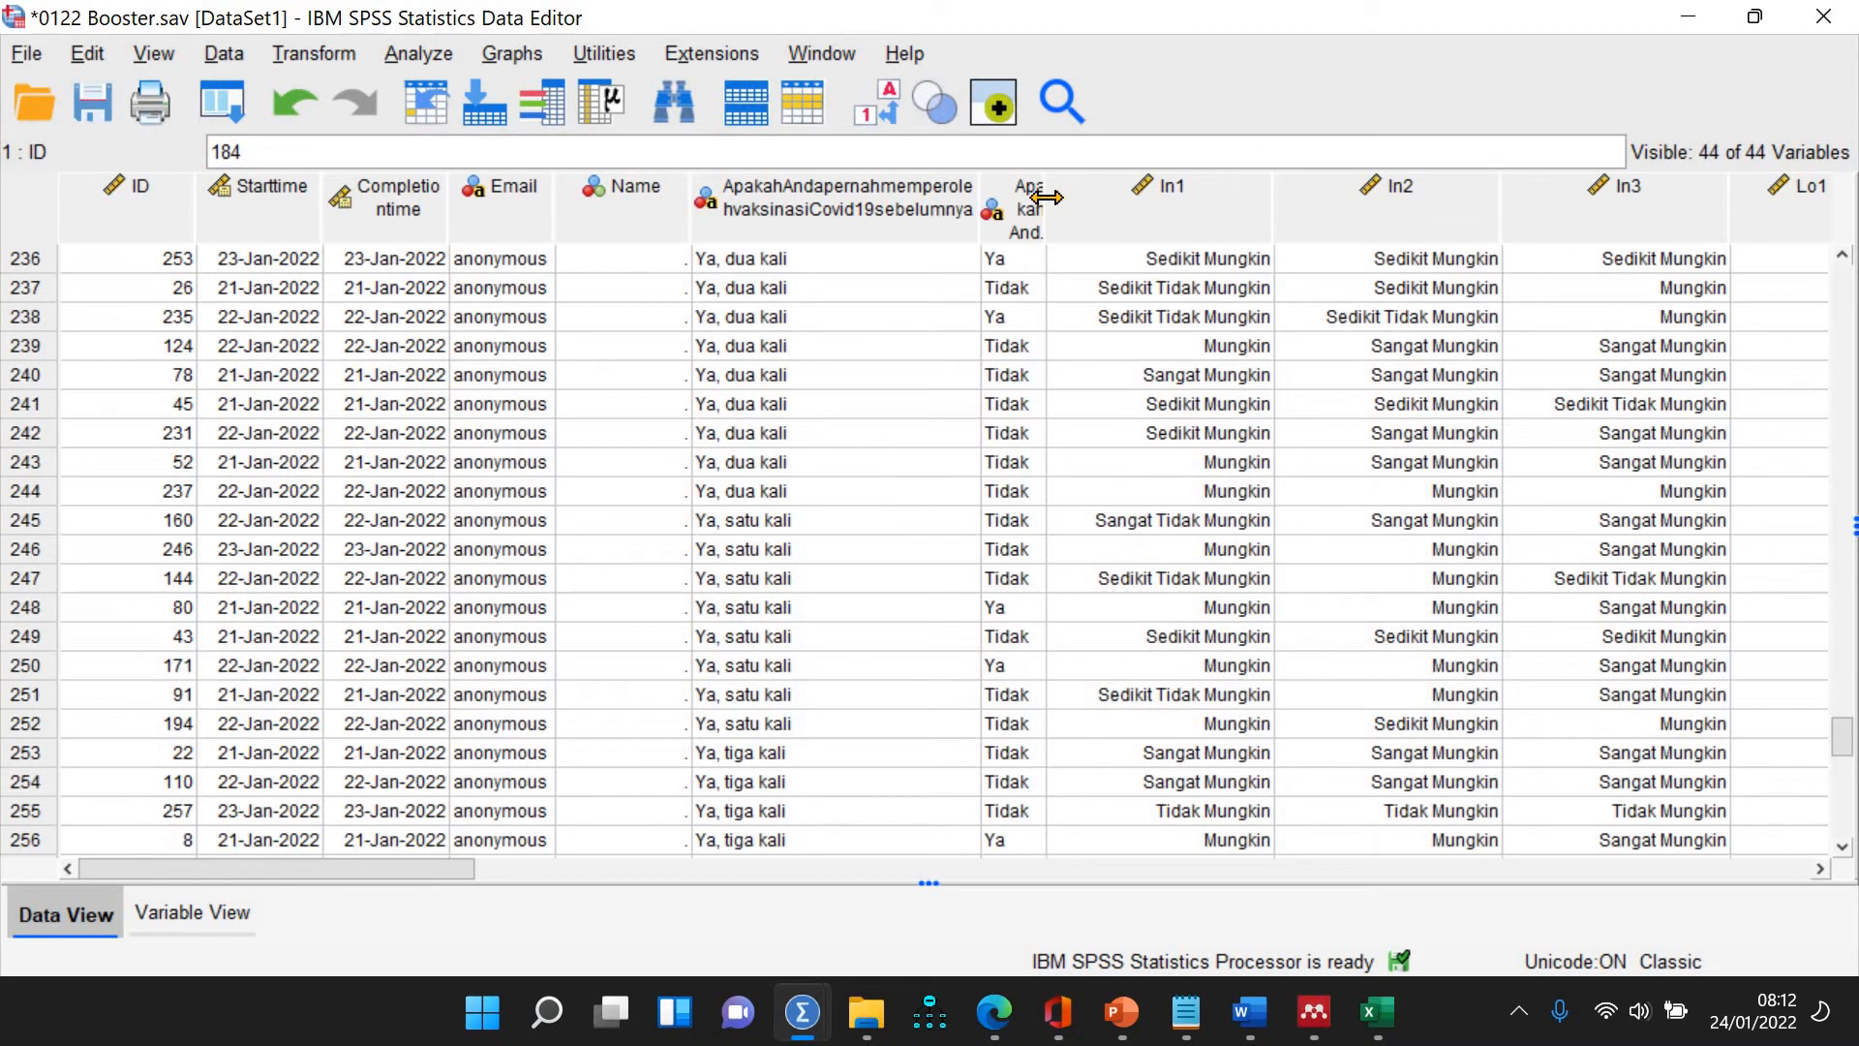
left_click_drag(1045, 198, 1190, 197)
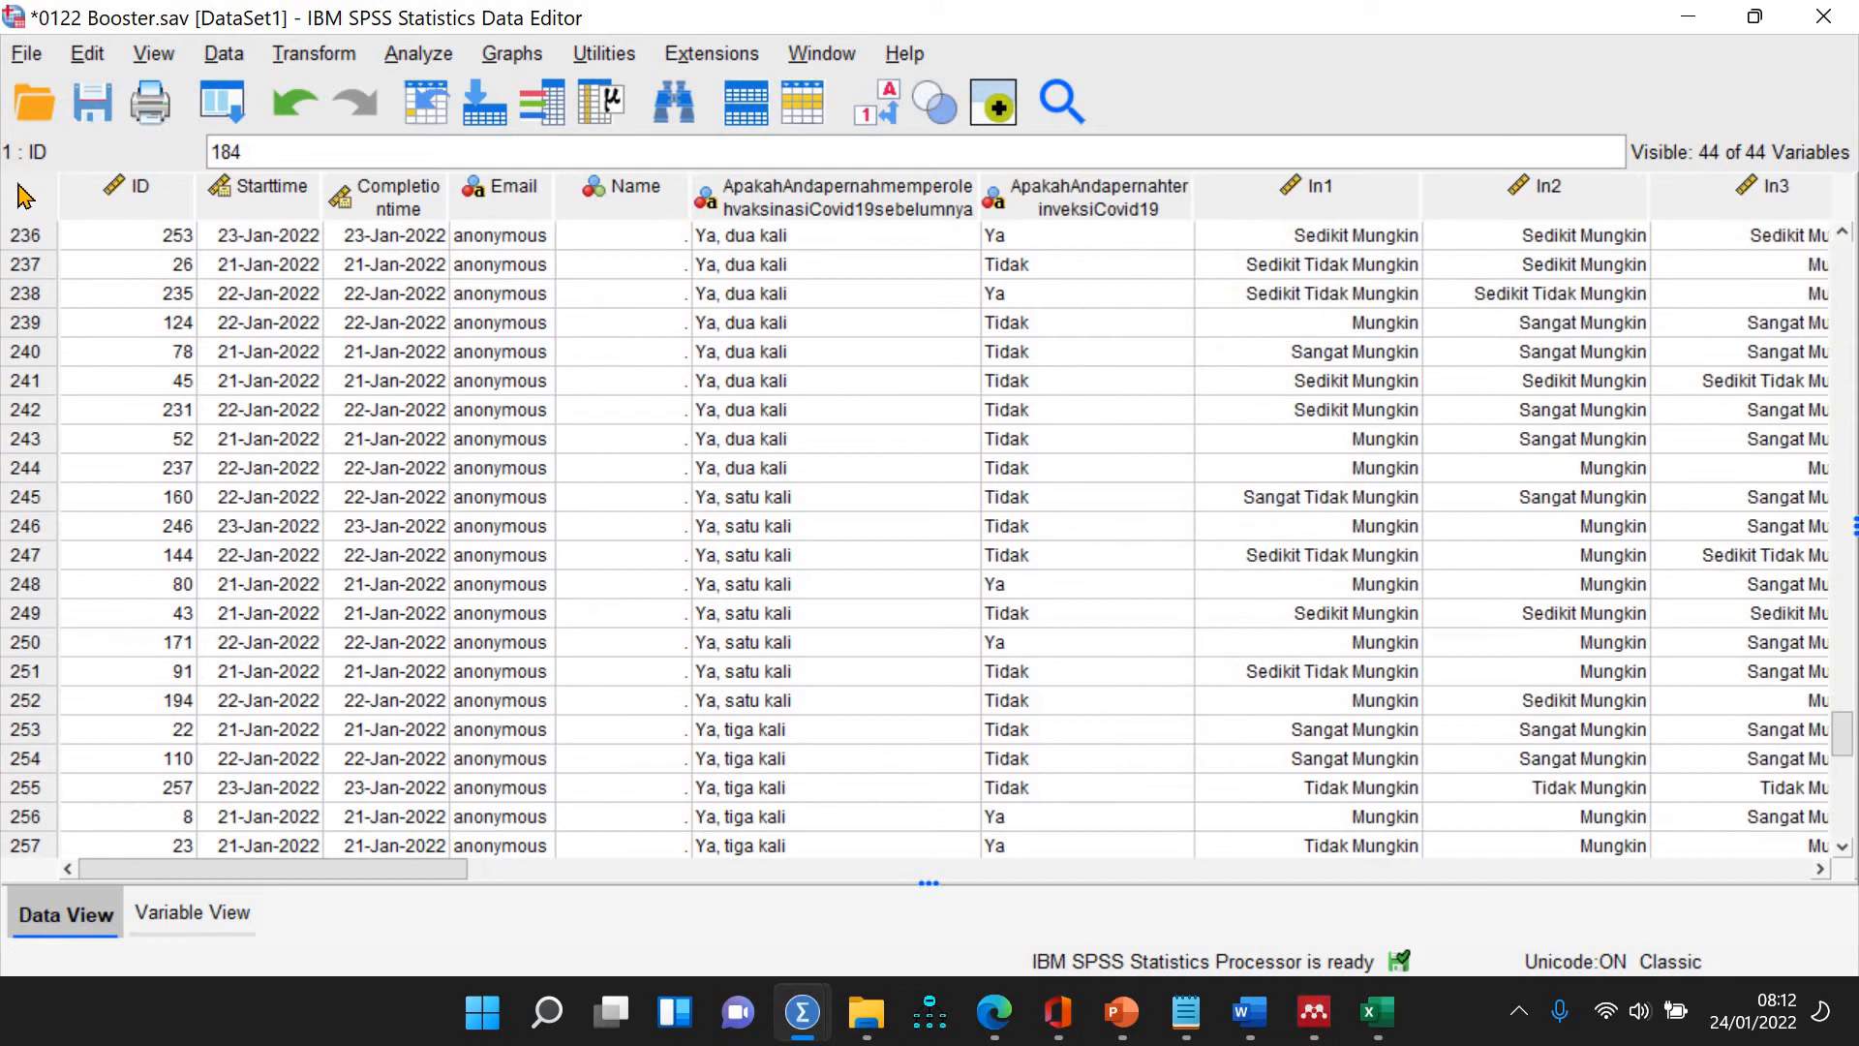
left_click(91, 116)
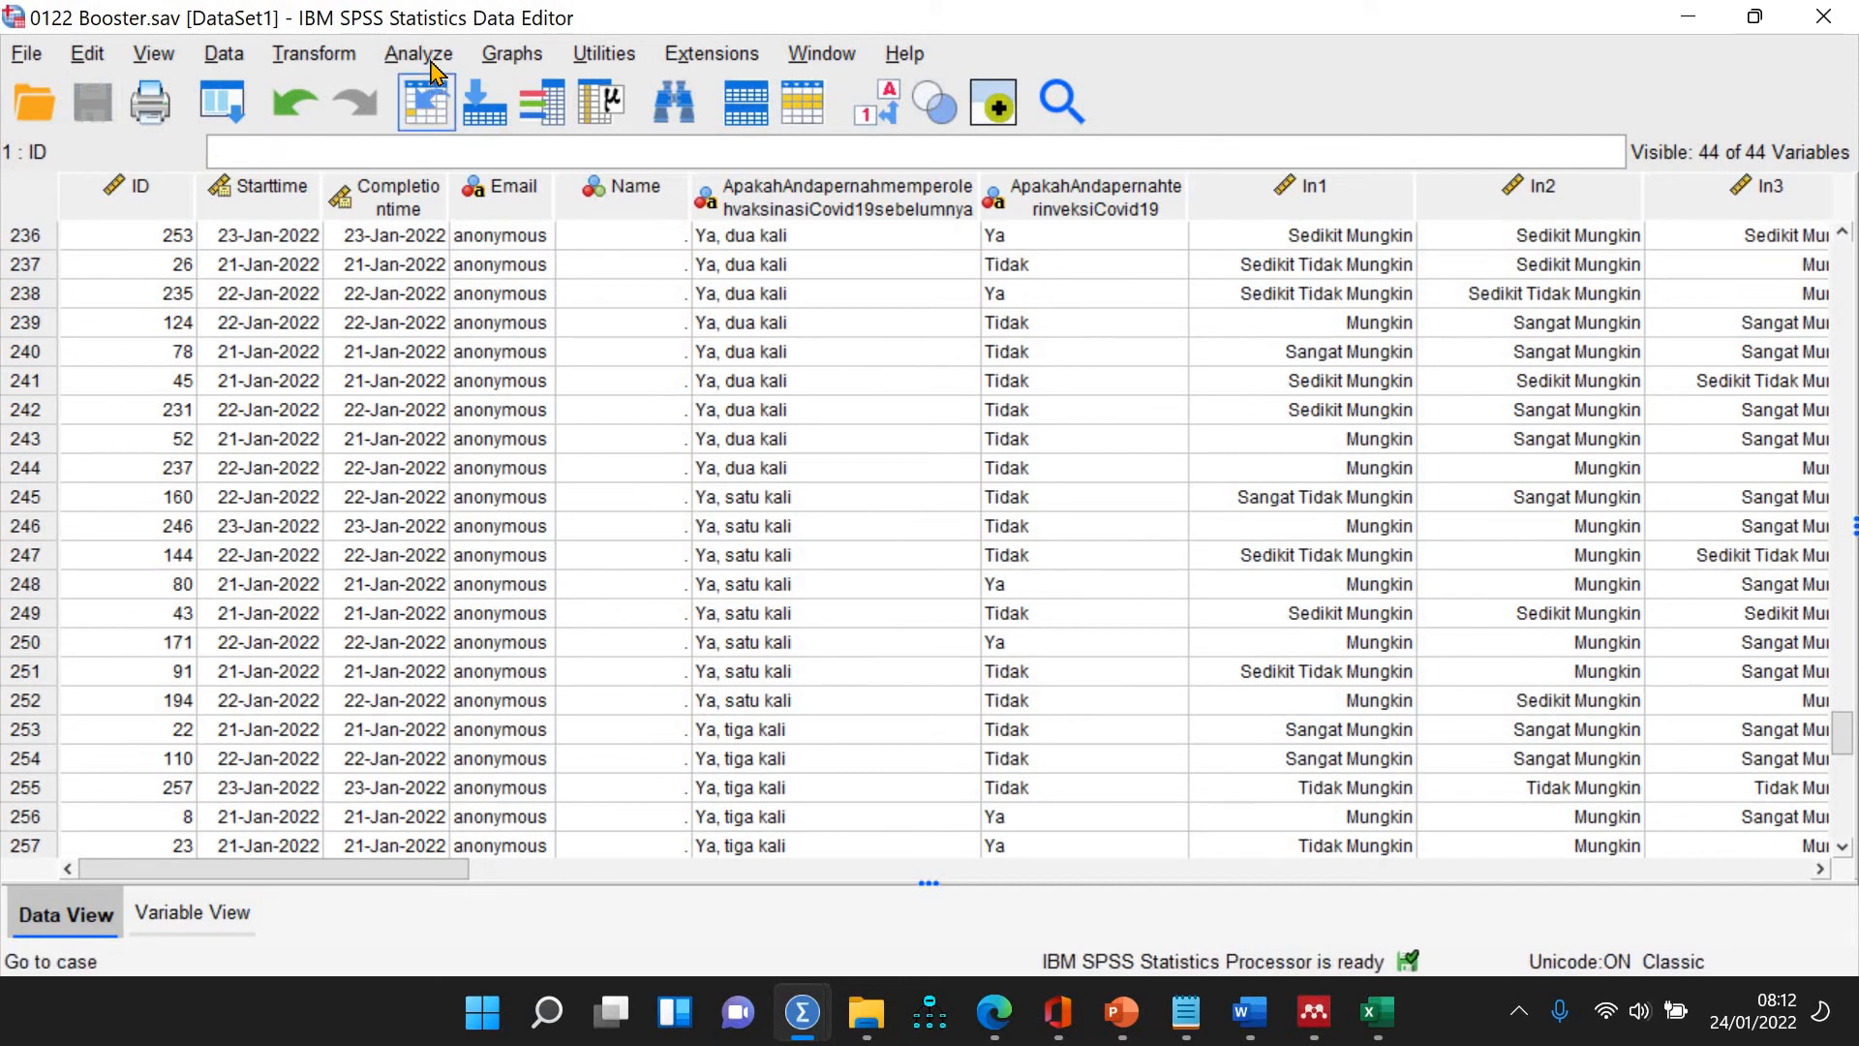
Rerun Frequencies on the vaccination, infection, age, marital status, employment and education variables, and copy all six new frequency tables
left_click(419, 53)
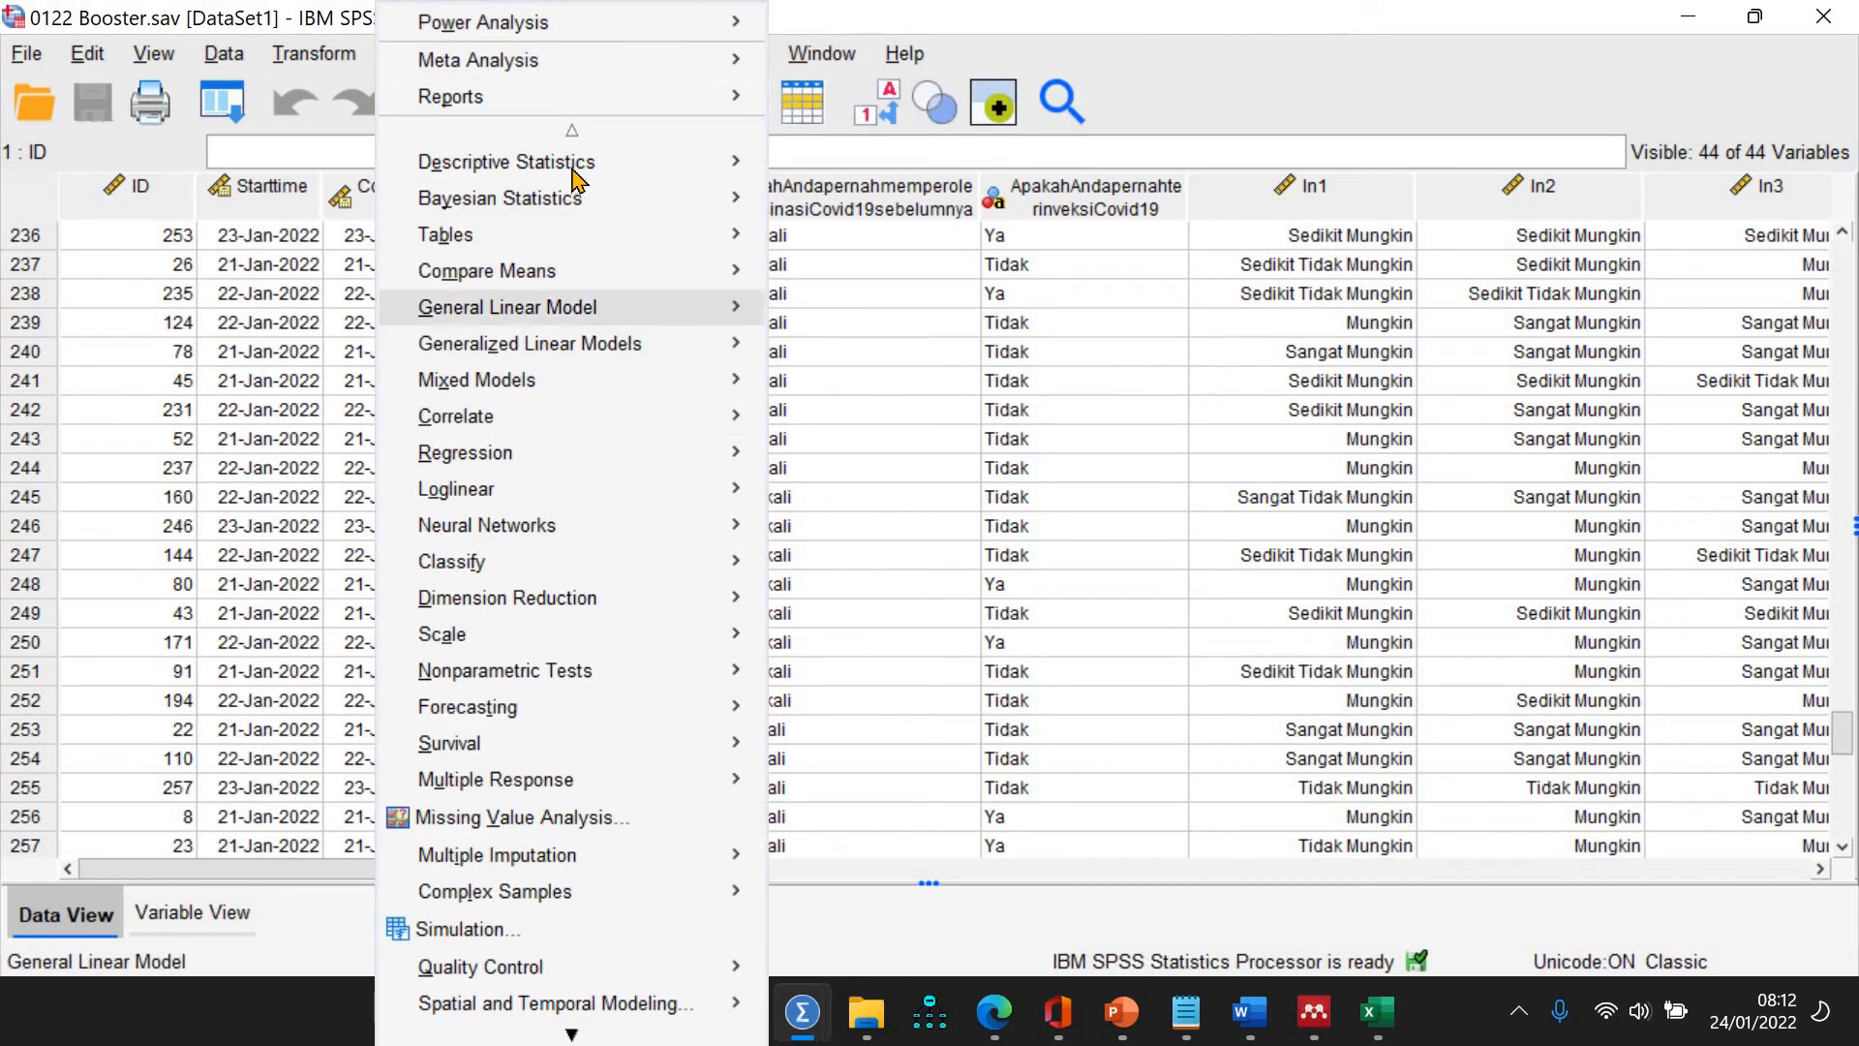
mouse_move(627, 172)
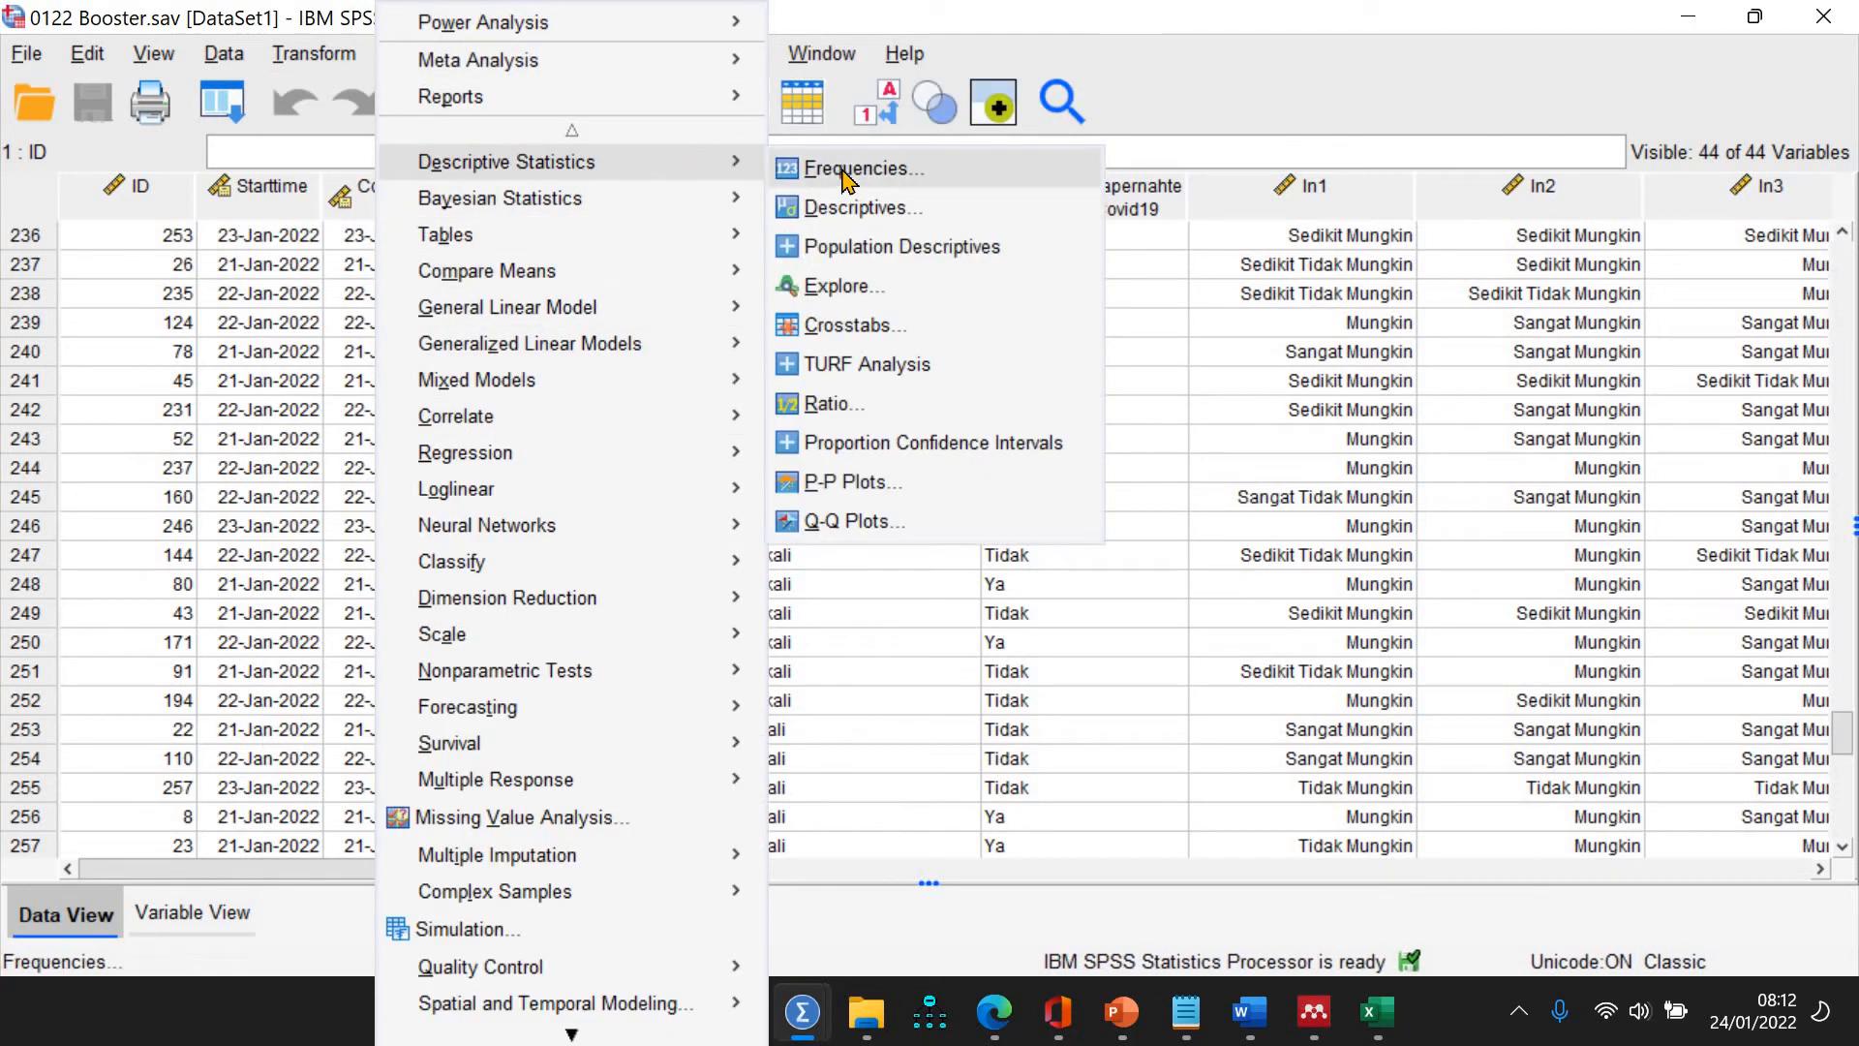
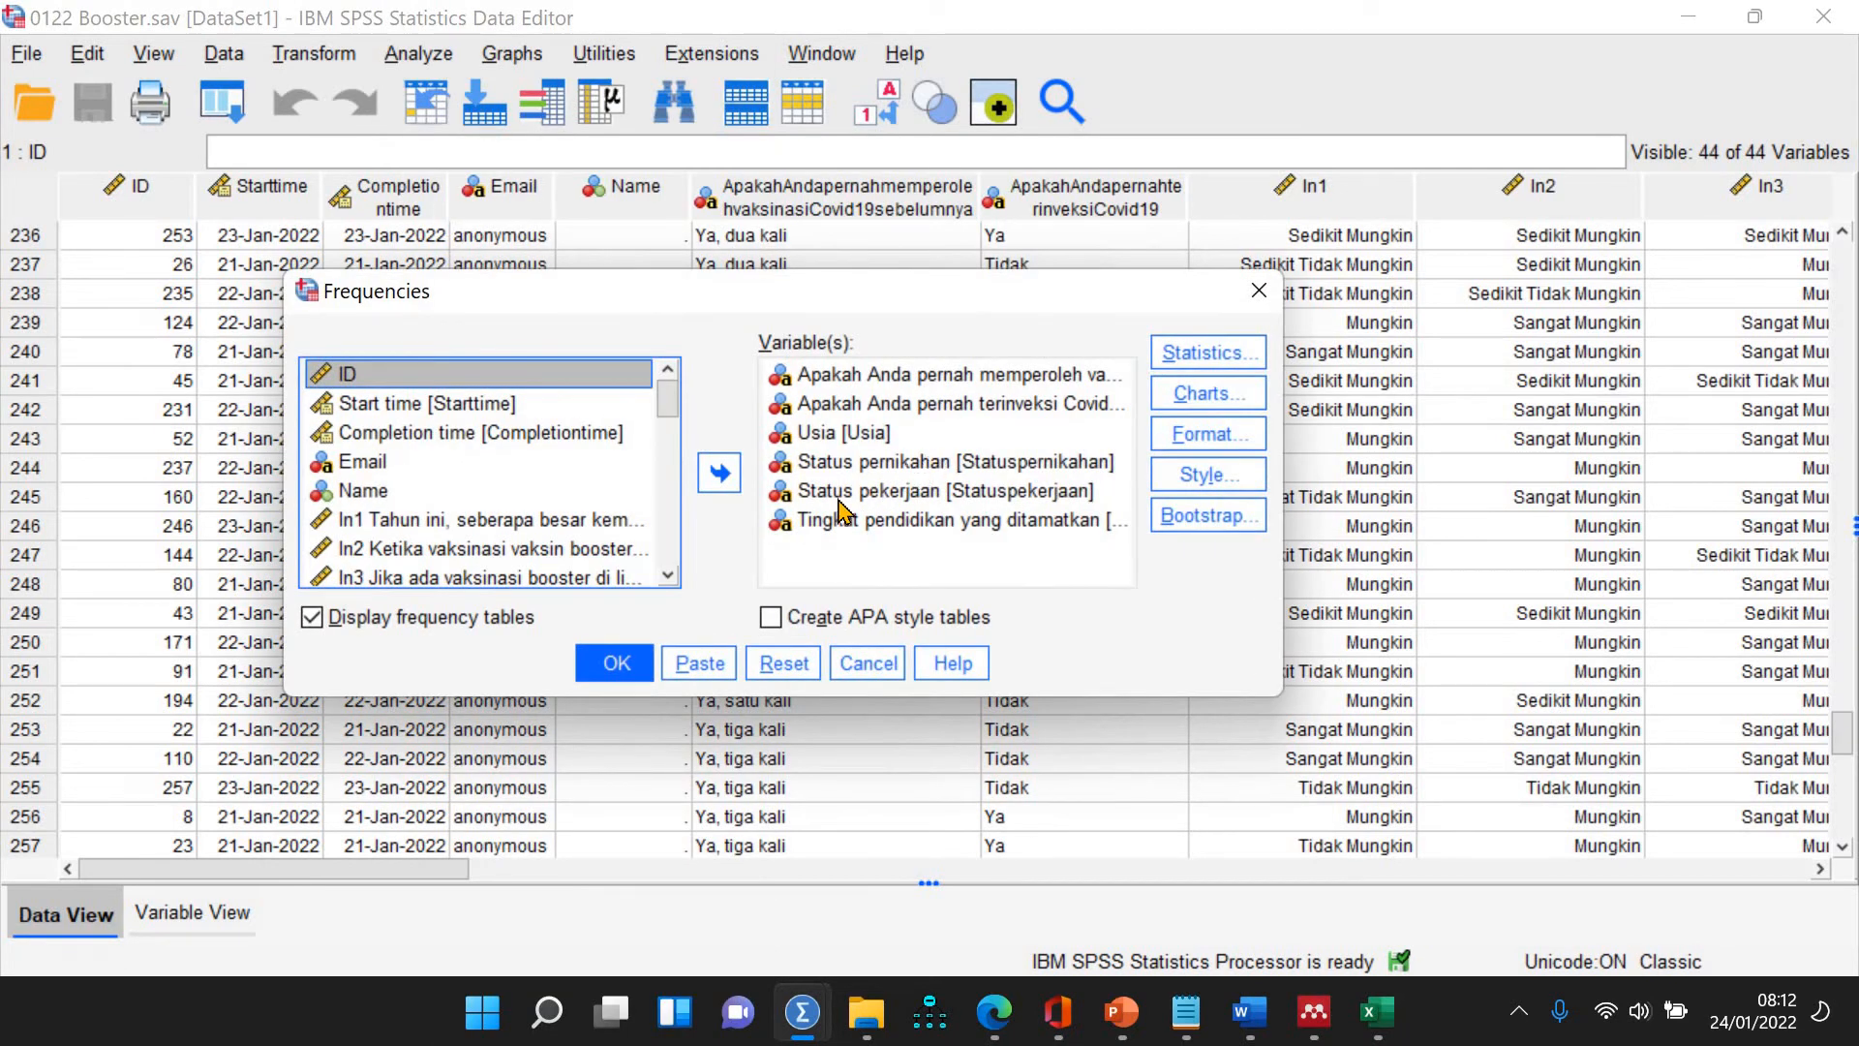
left_click(611, 670)
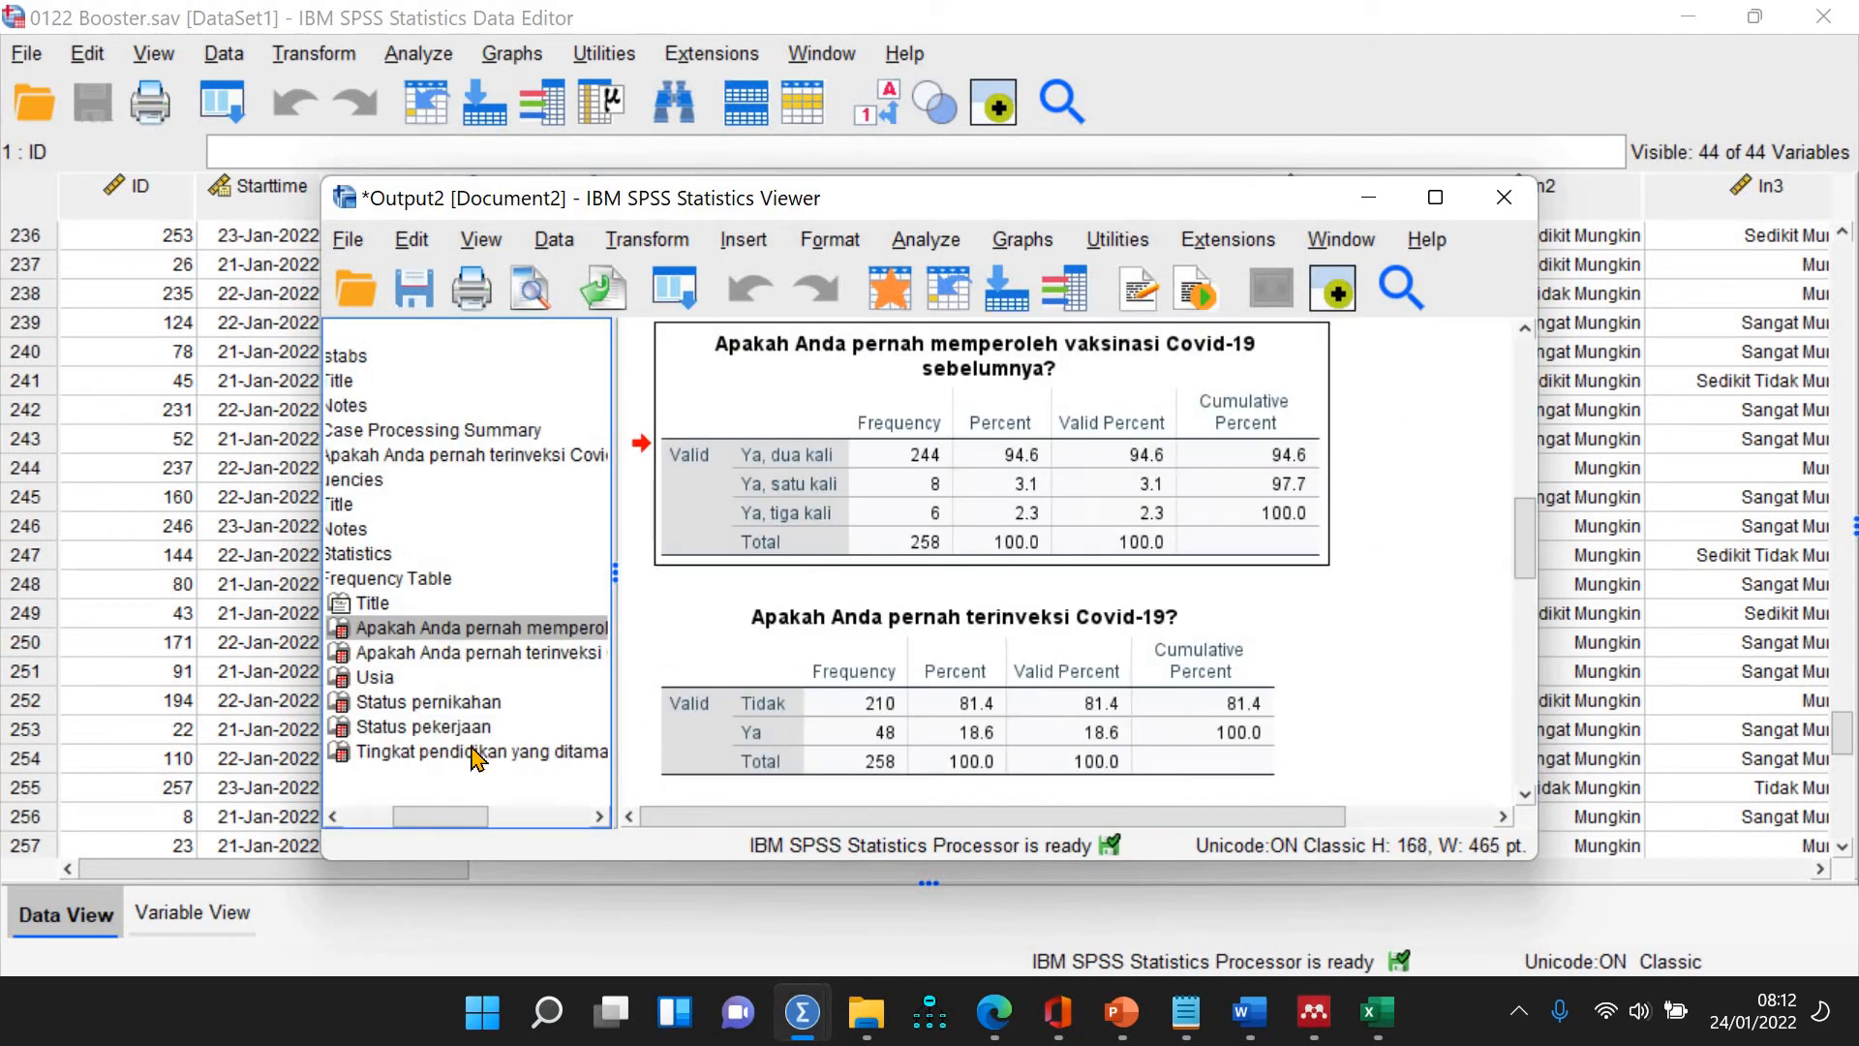
left_click(479, 754, "shift")
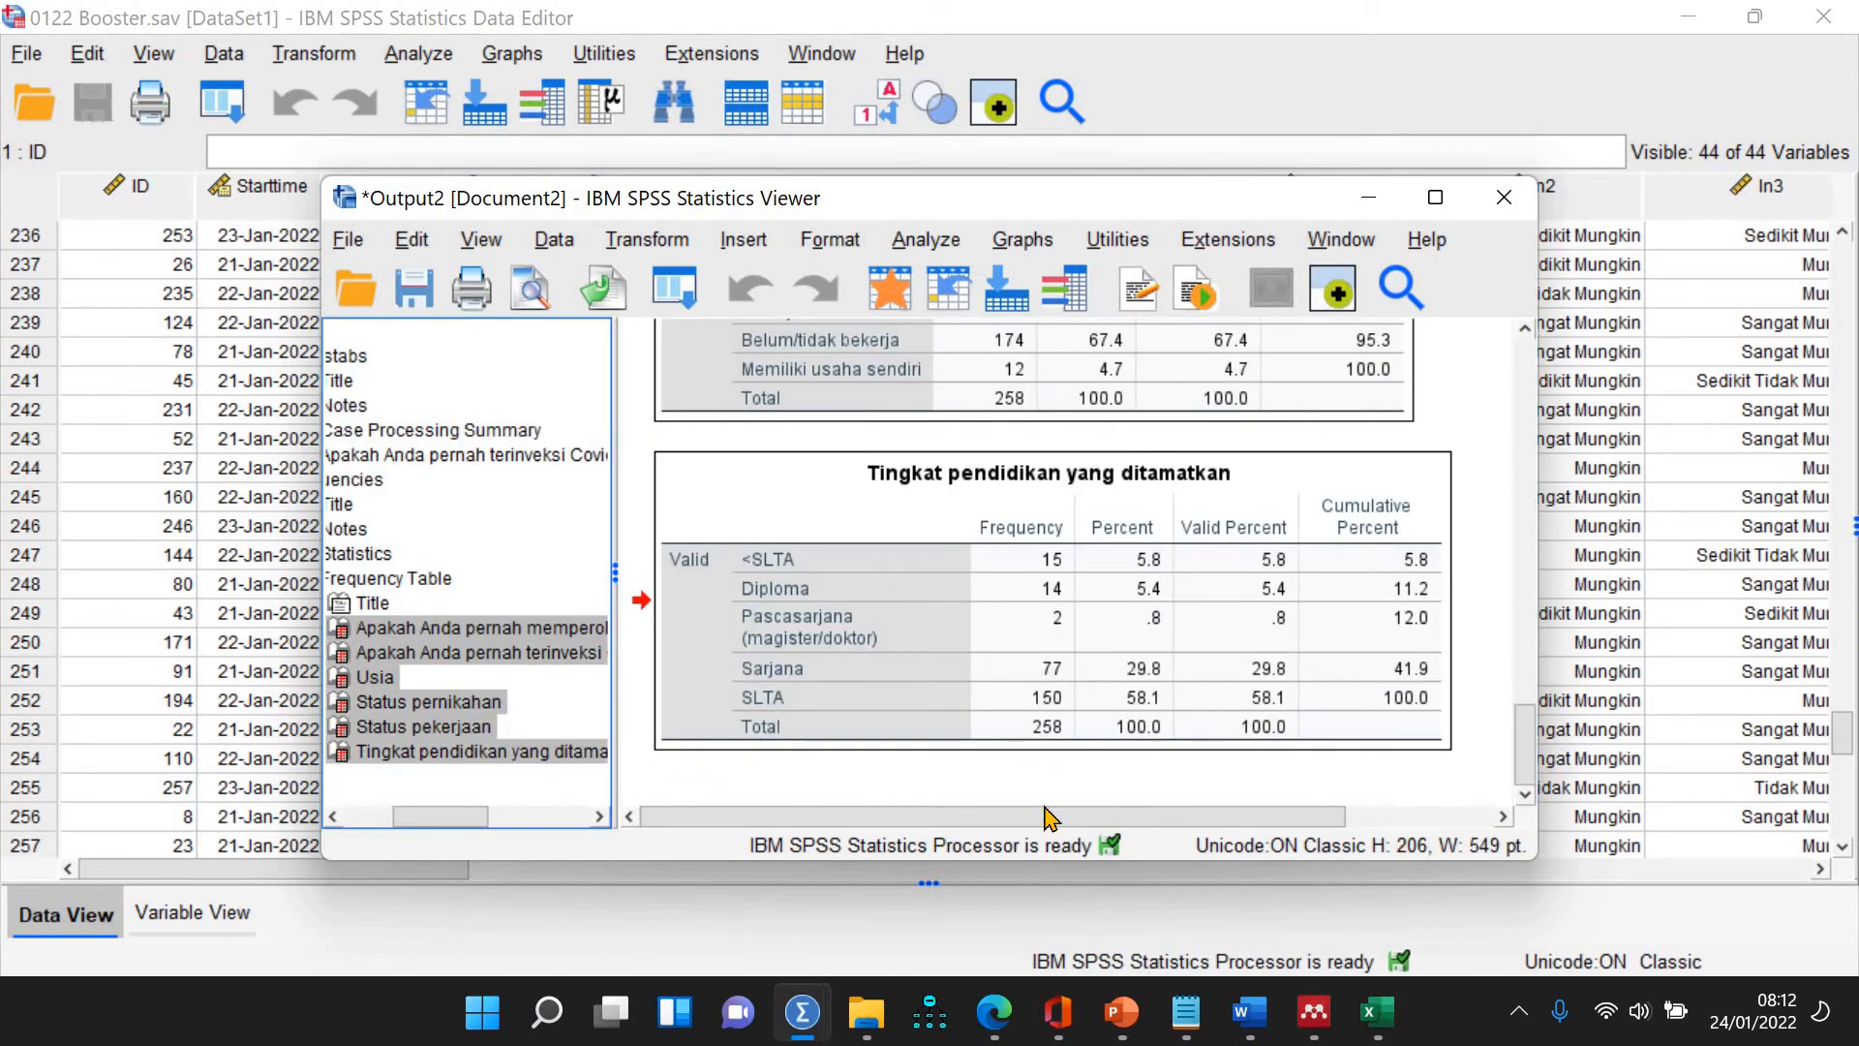
Switch to Document3 in Word and delete its entire content
mouse_move(1249, 1012)
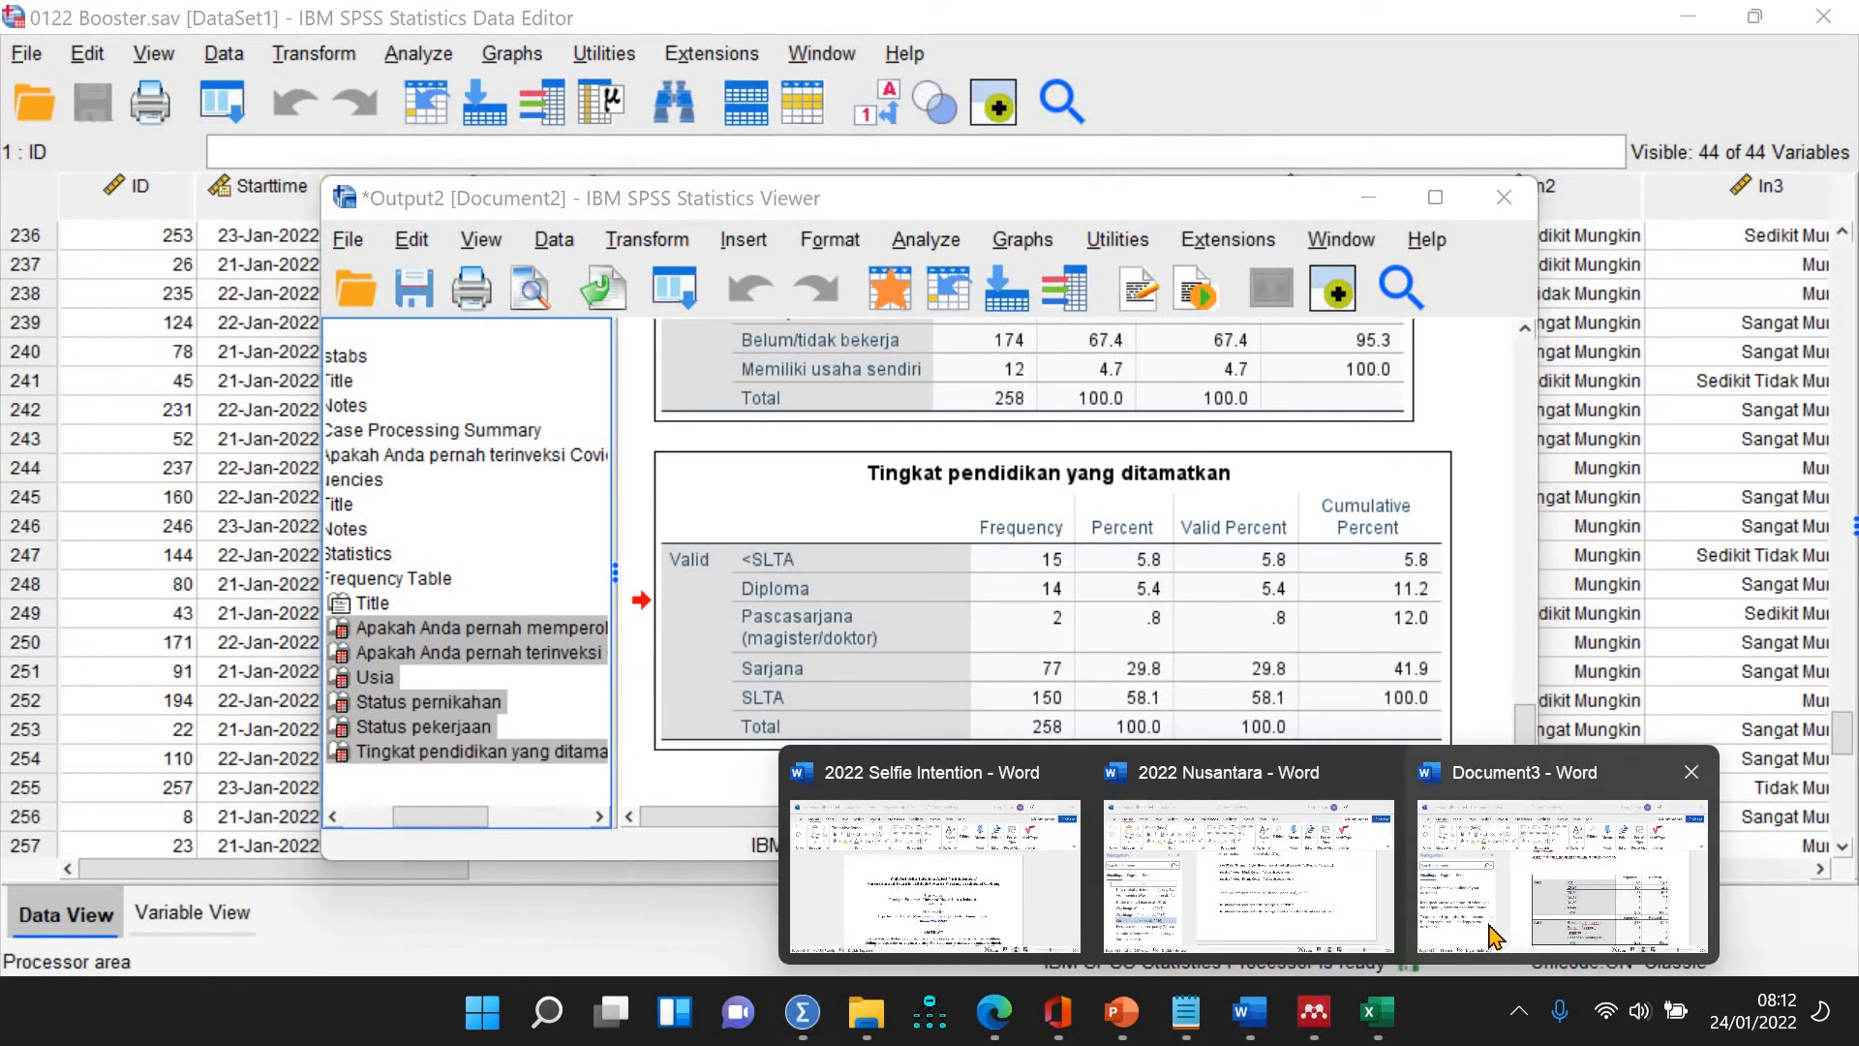
left_click(1492, 936)
key("ctrl+a")
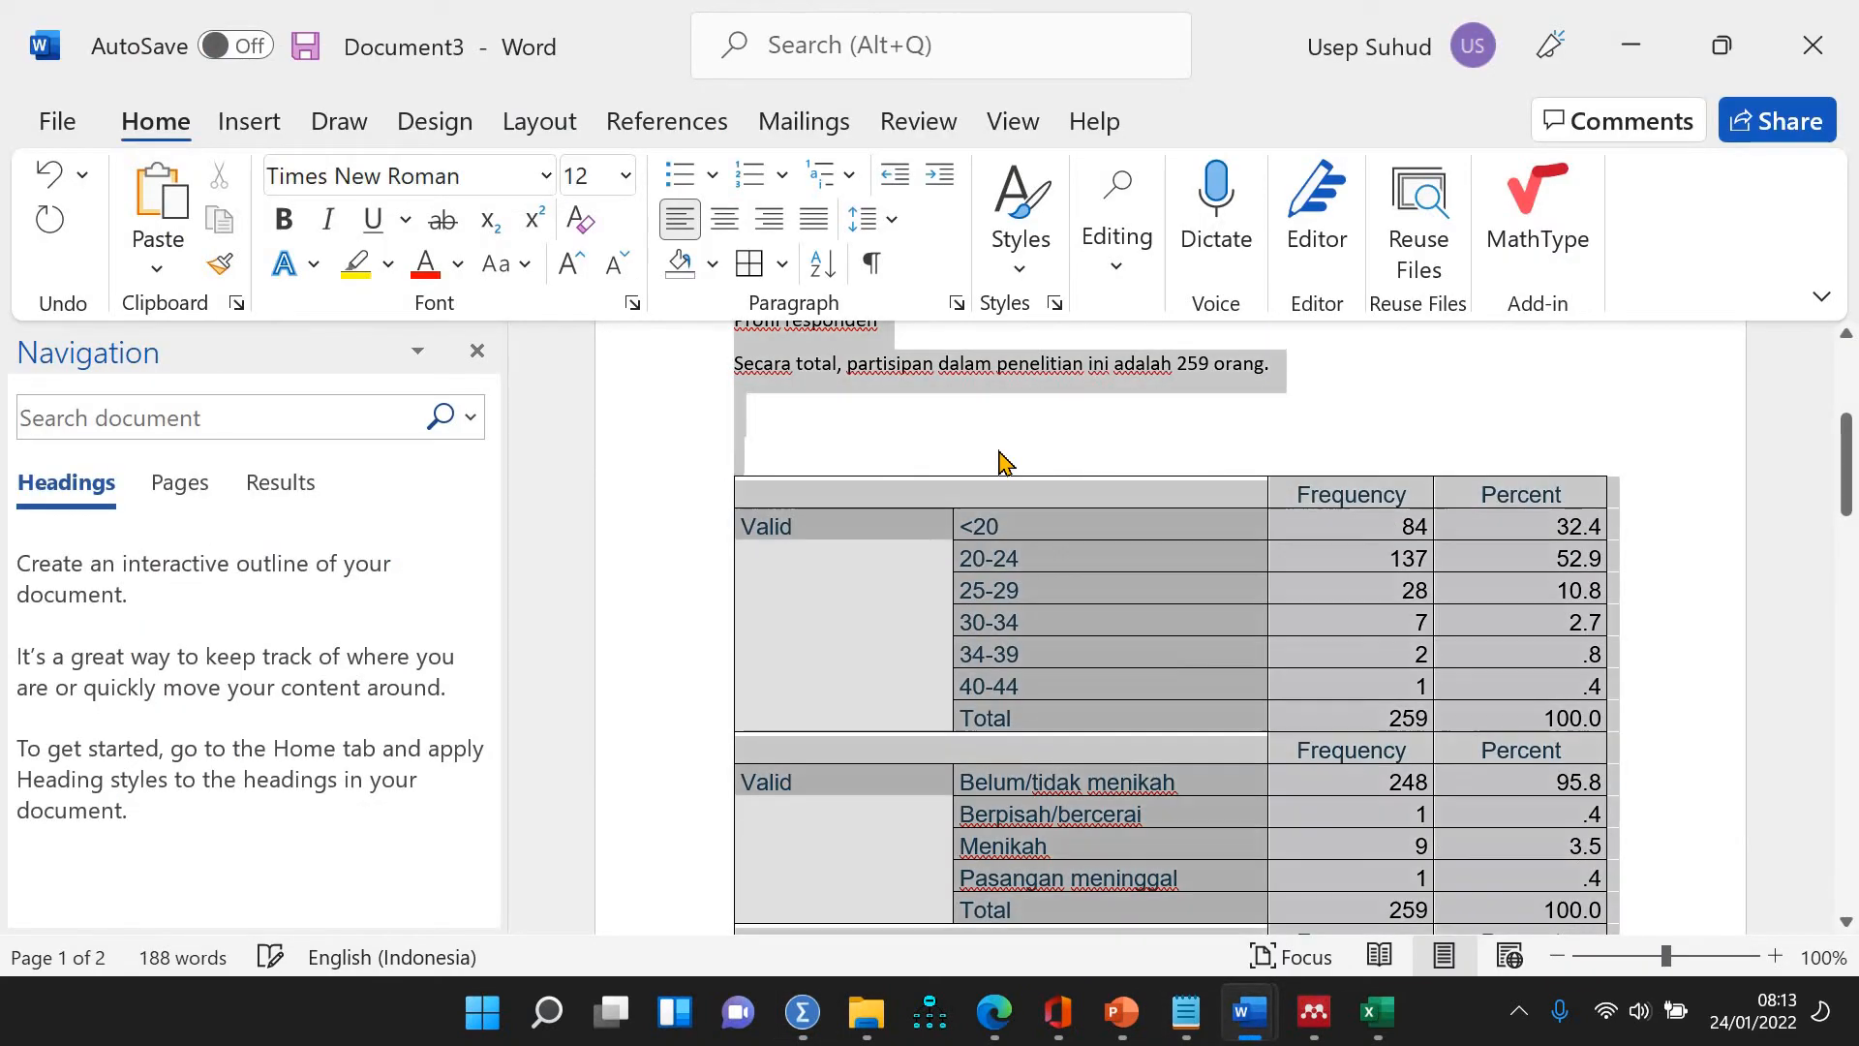
key("Delete")
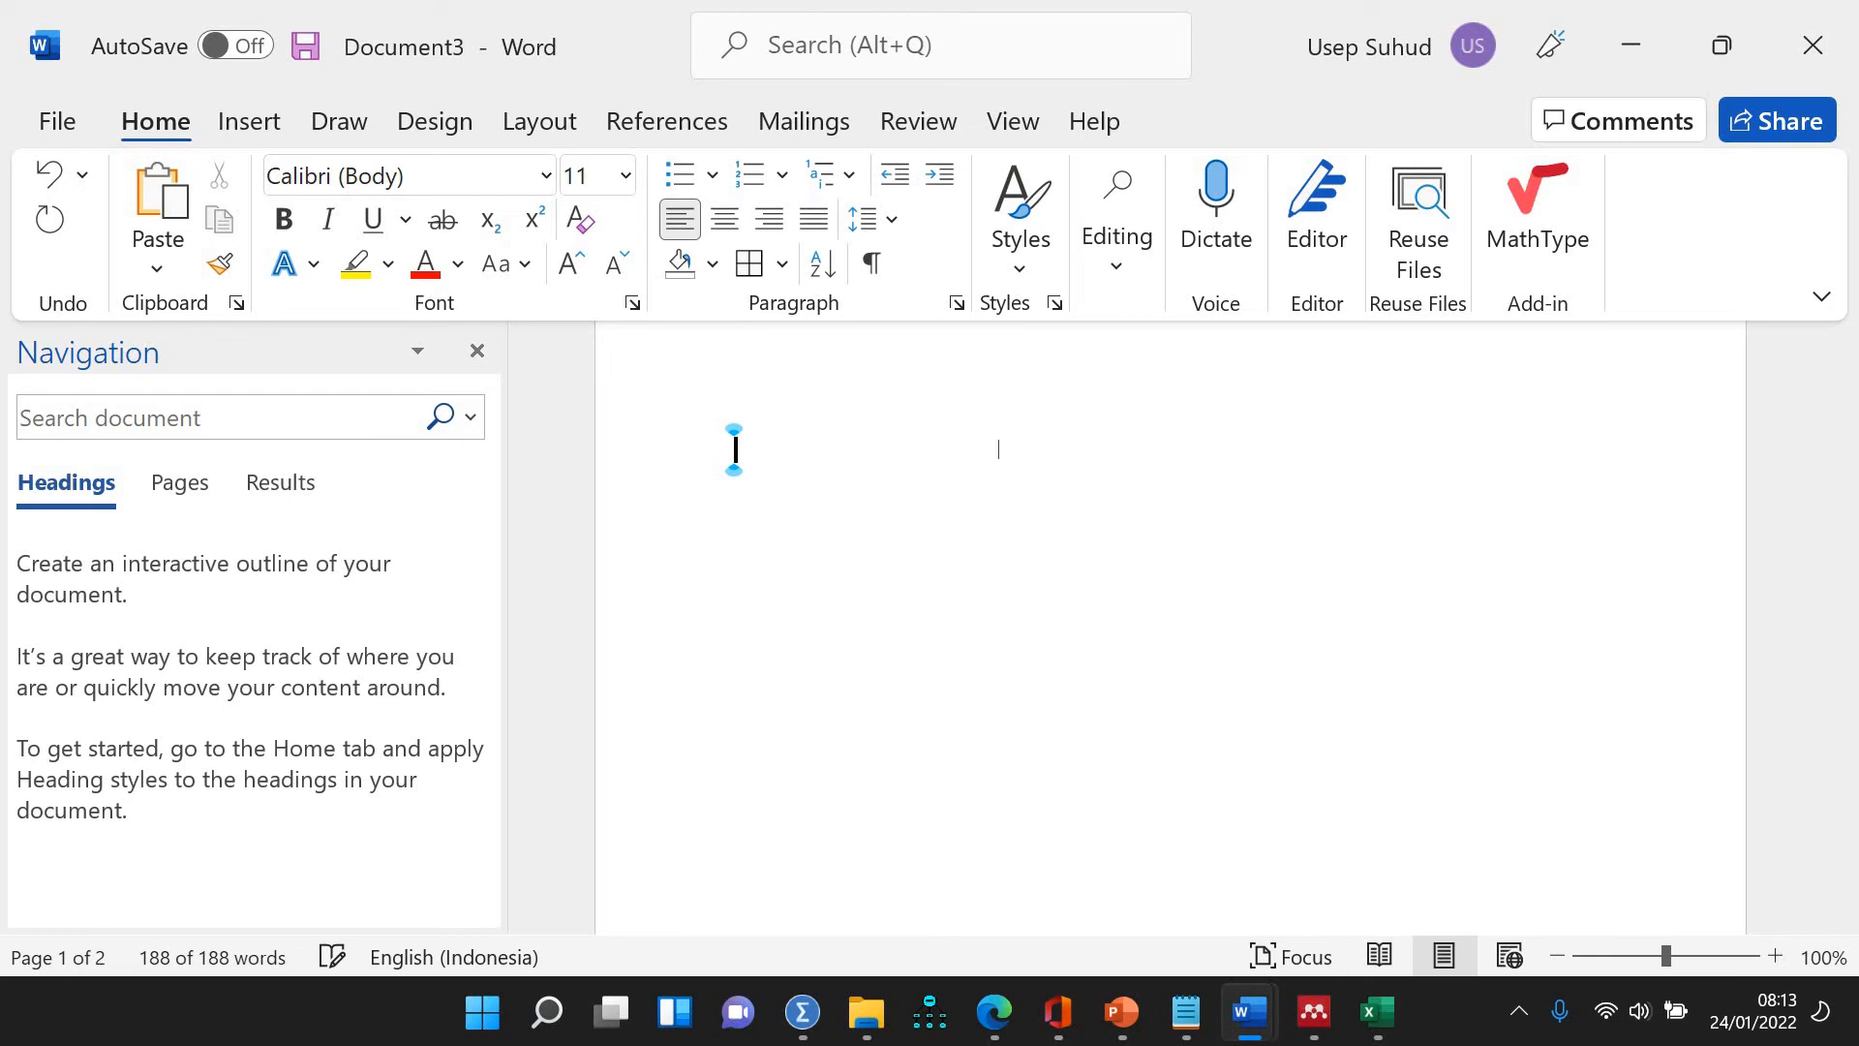
Switch to the Vaksin Booster survey workbook in Excel and paste the copied frequency tables at A1 of a new sheet
left_click(1365, 1011)
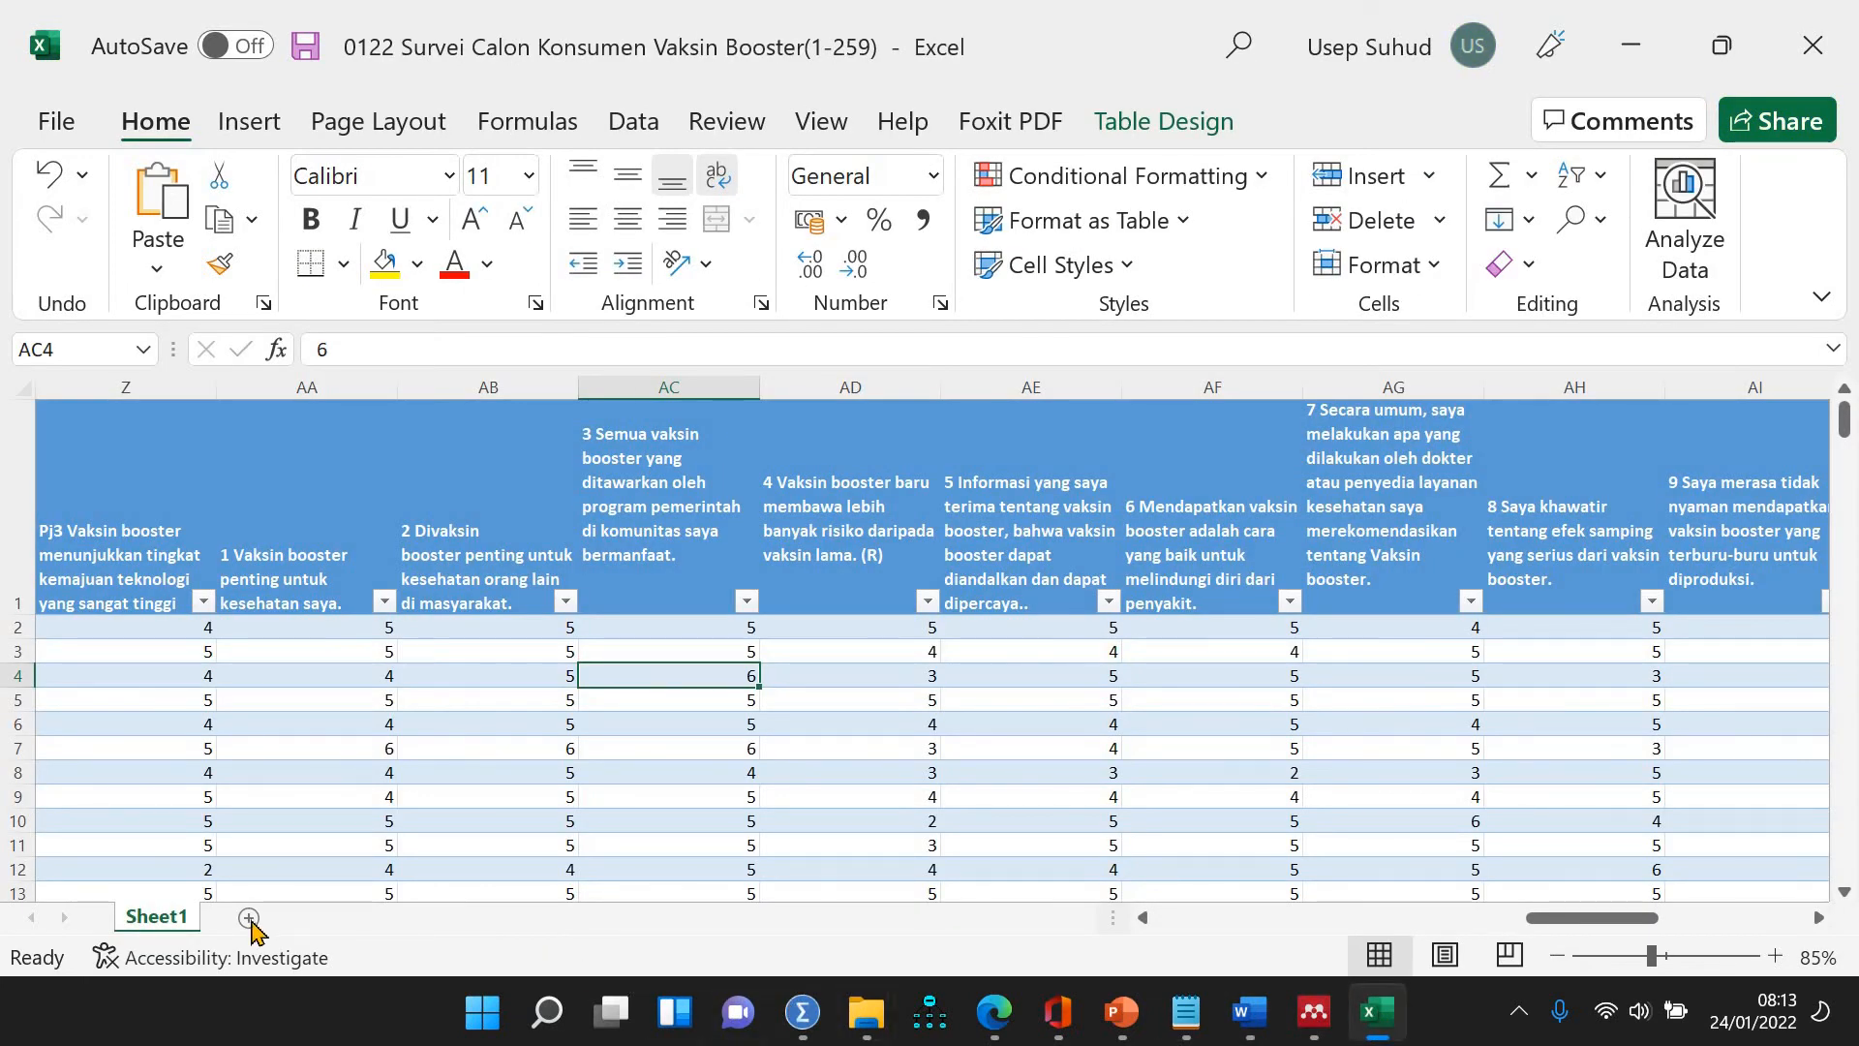
left_click(250, 918)
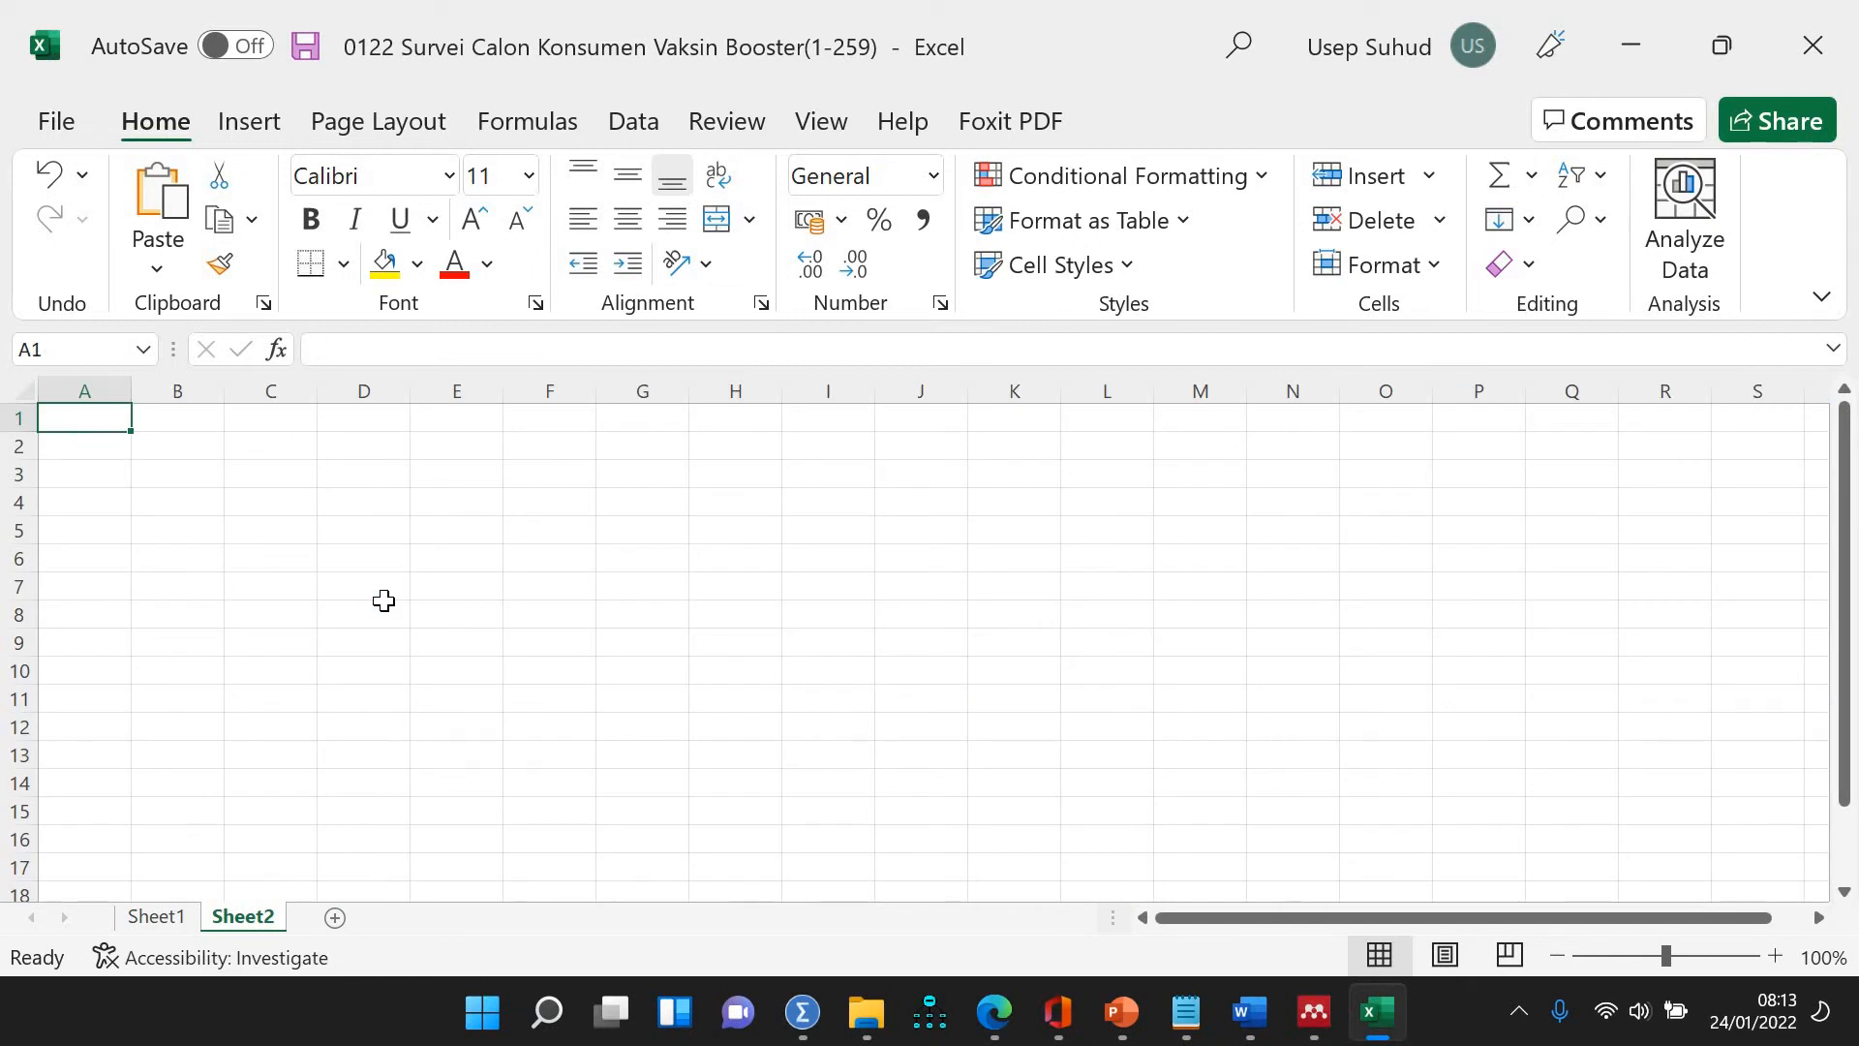
key("ctrl+v")
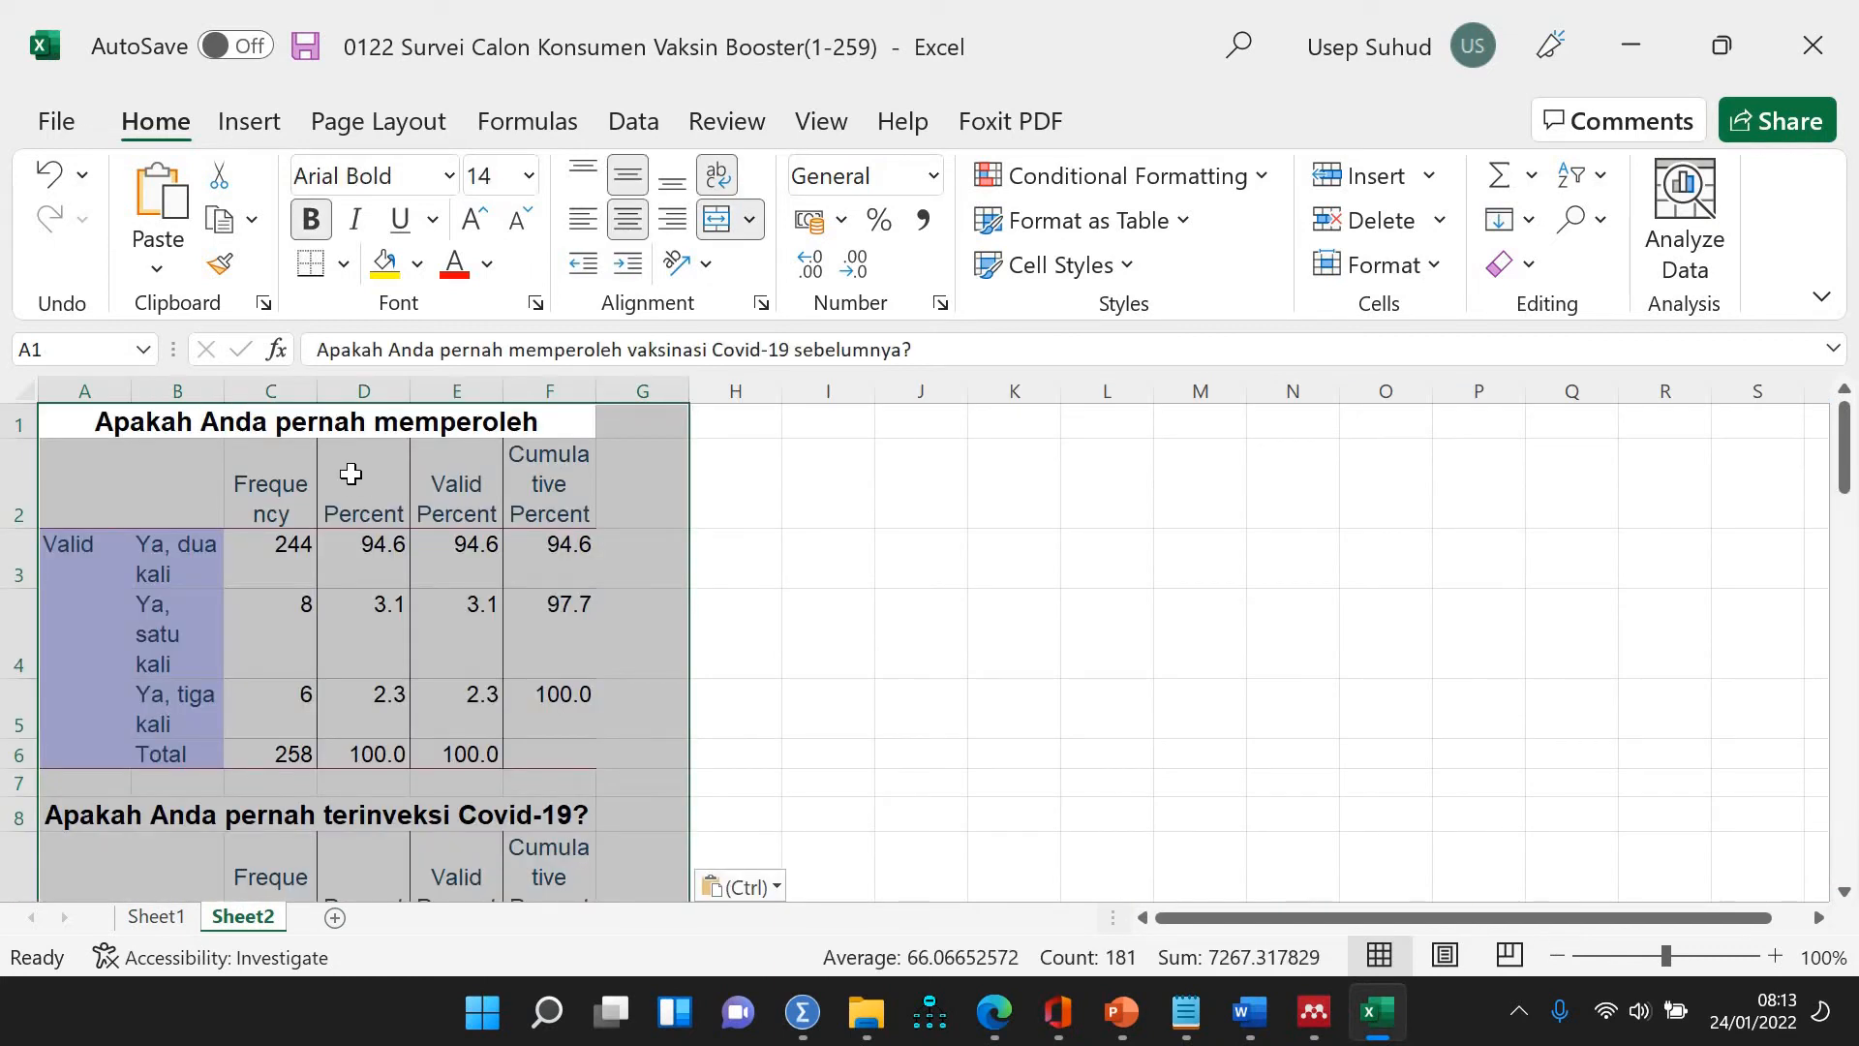
Widen column B to fit the category labels and set the whole sheet's font size to 10
left_click(828, 633)
left_click_drag(230, 392, 492, 403)
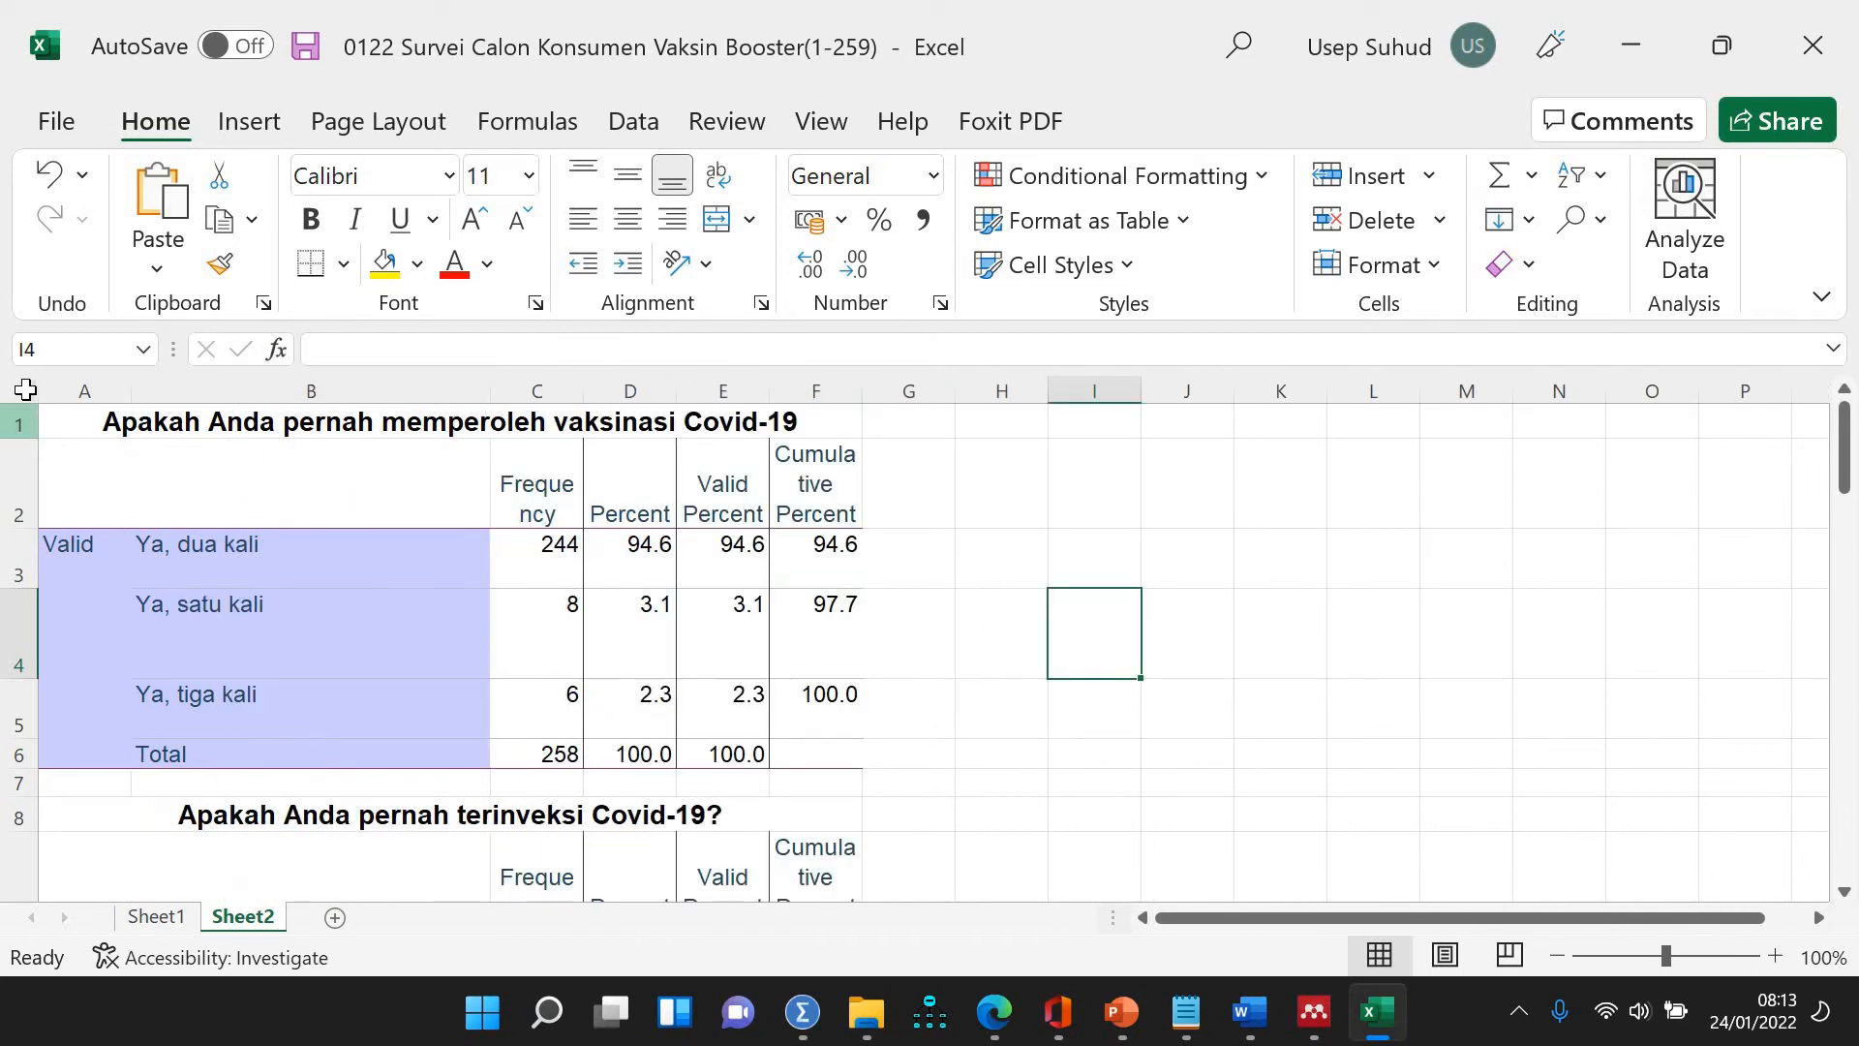
left_click(24, 394)
left_click(526, 178)
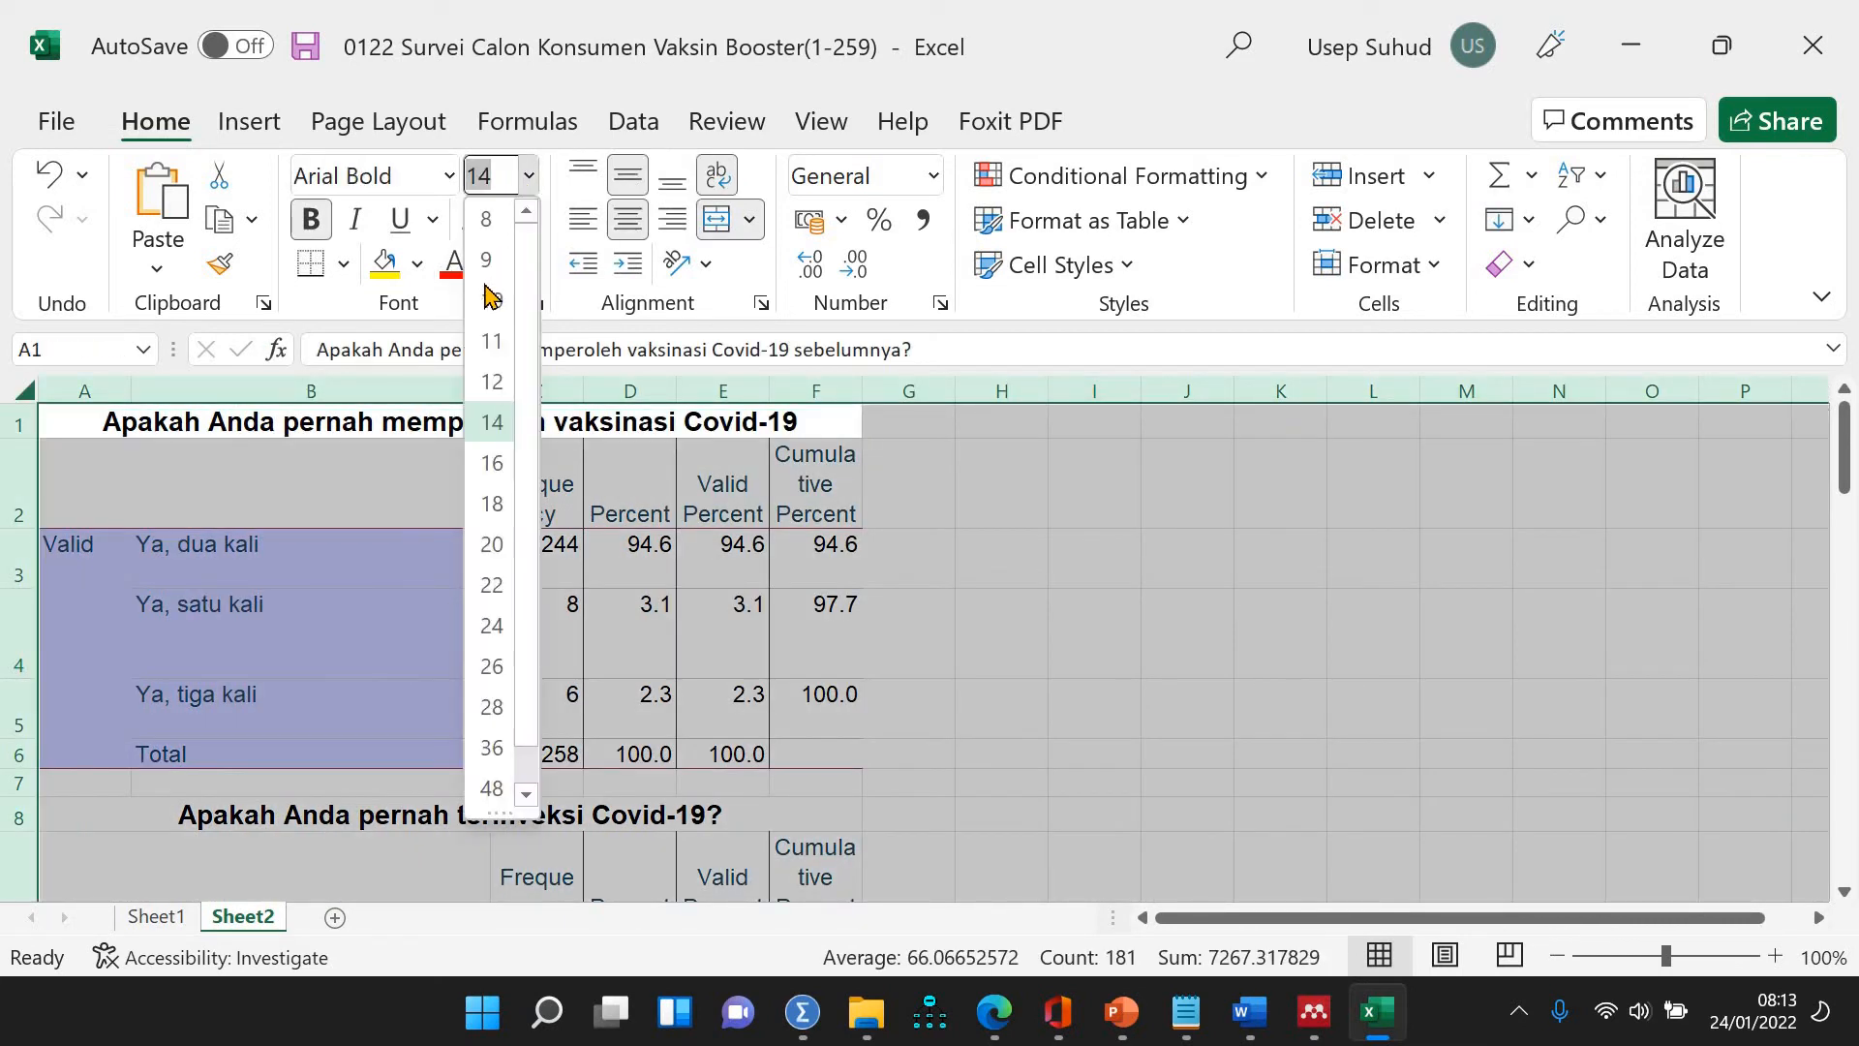
left_click(493, 296)
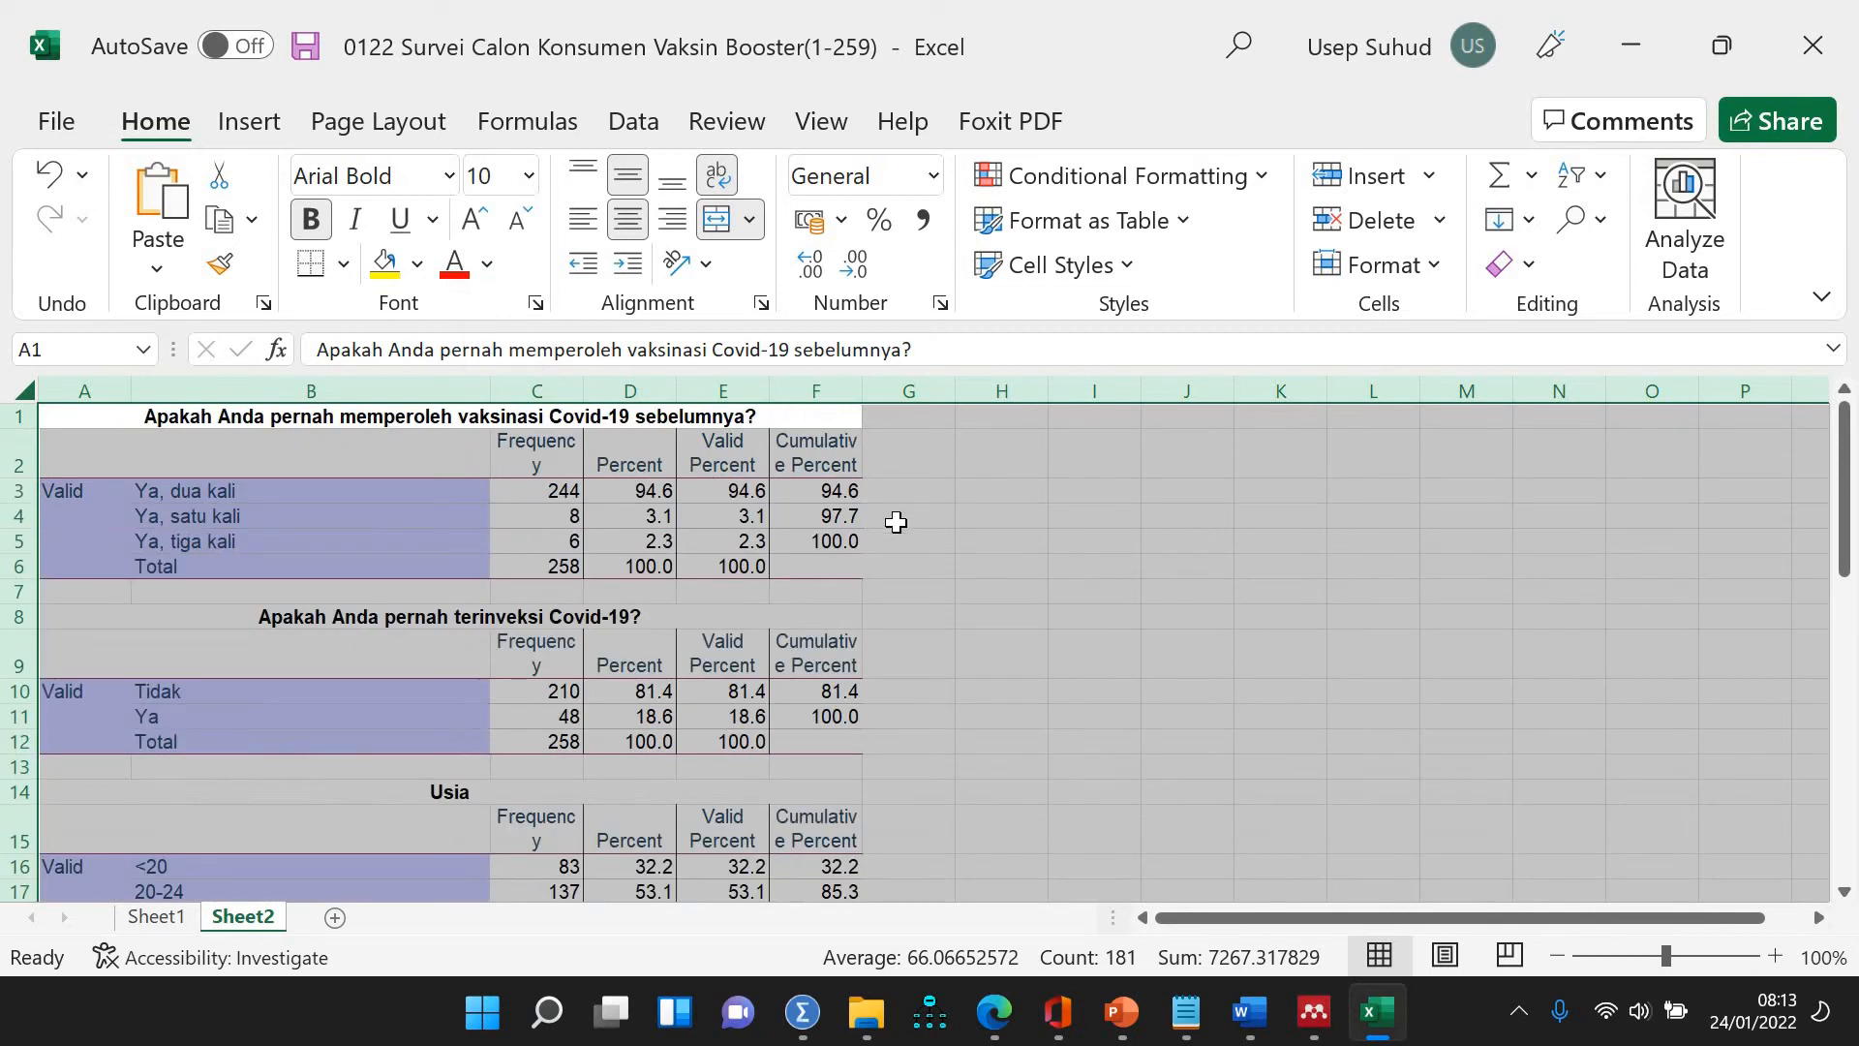
Delete the Valid Percent and Cumulative Percent columns, E and F, from the frequency tables
left_click(896, 523)
left_click_drag(724, 390, 794, 393)
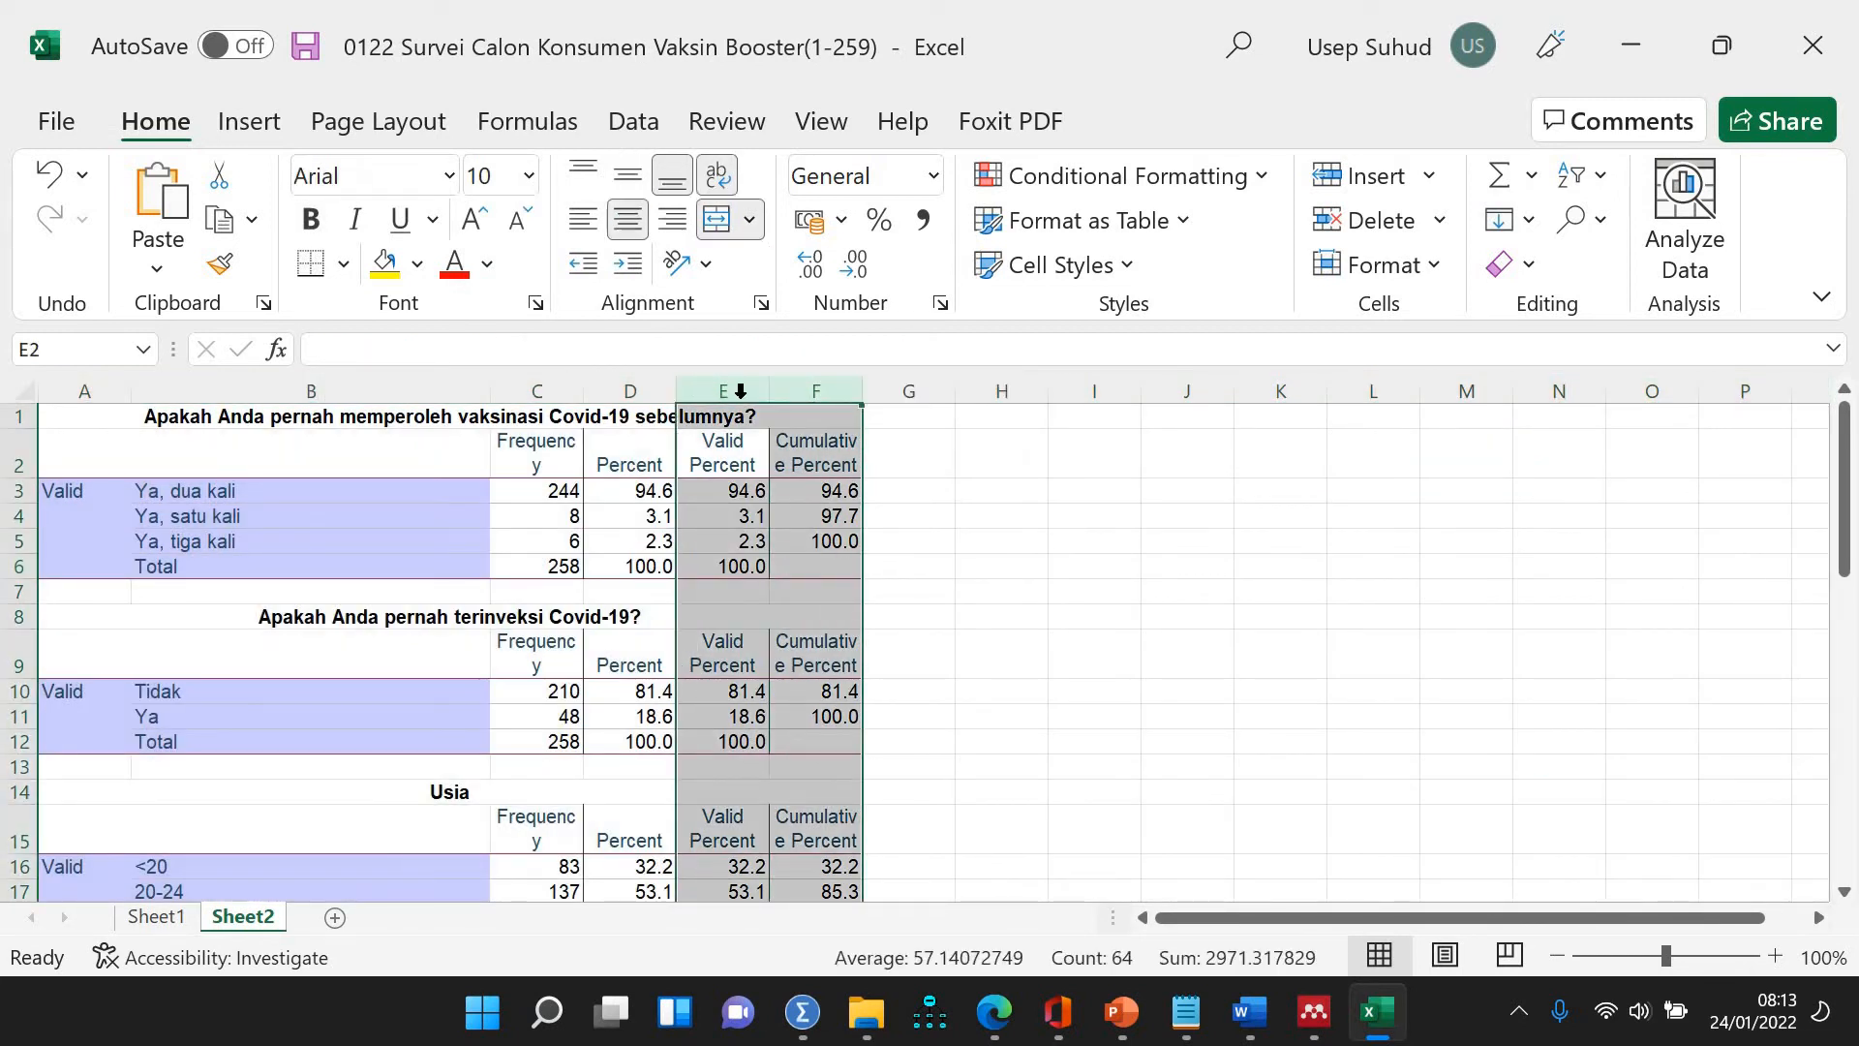
right_click(741, 407)
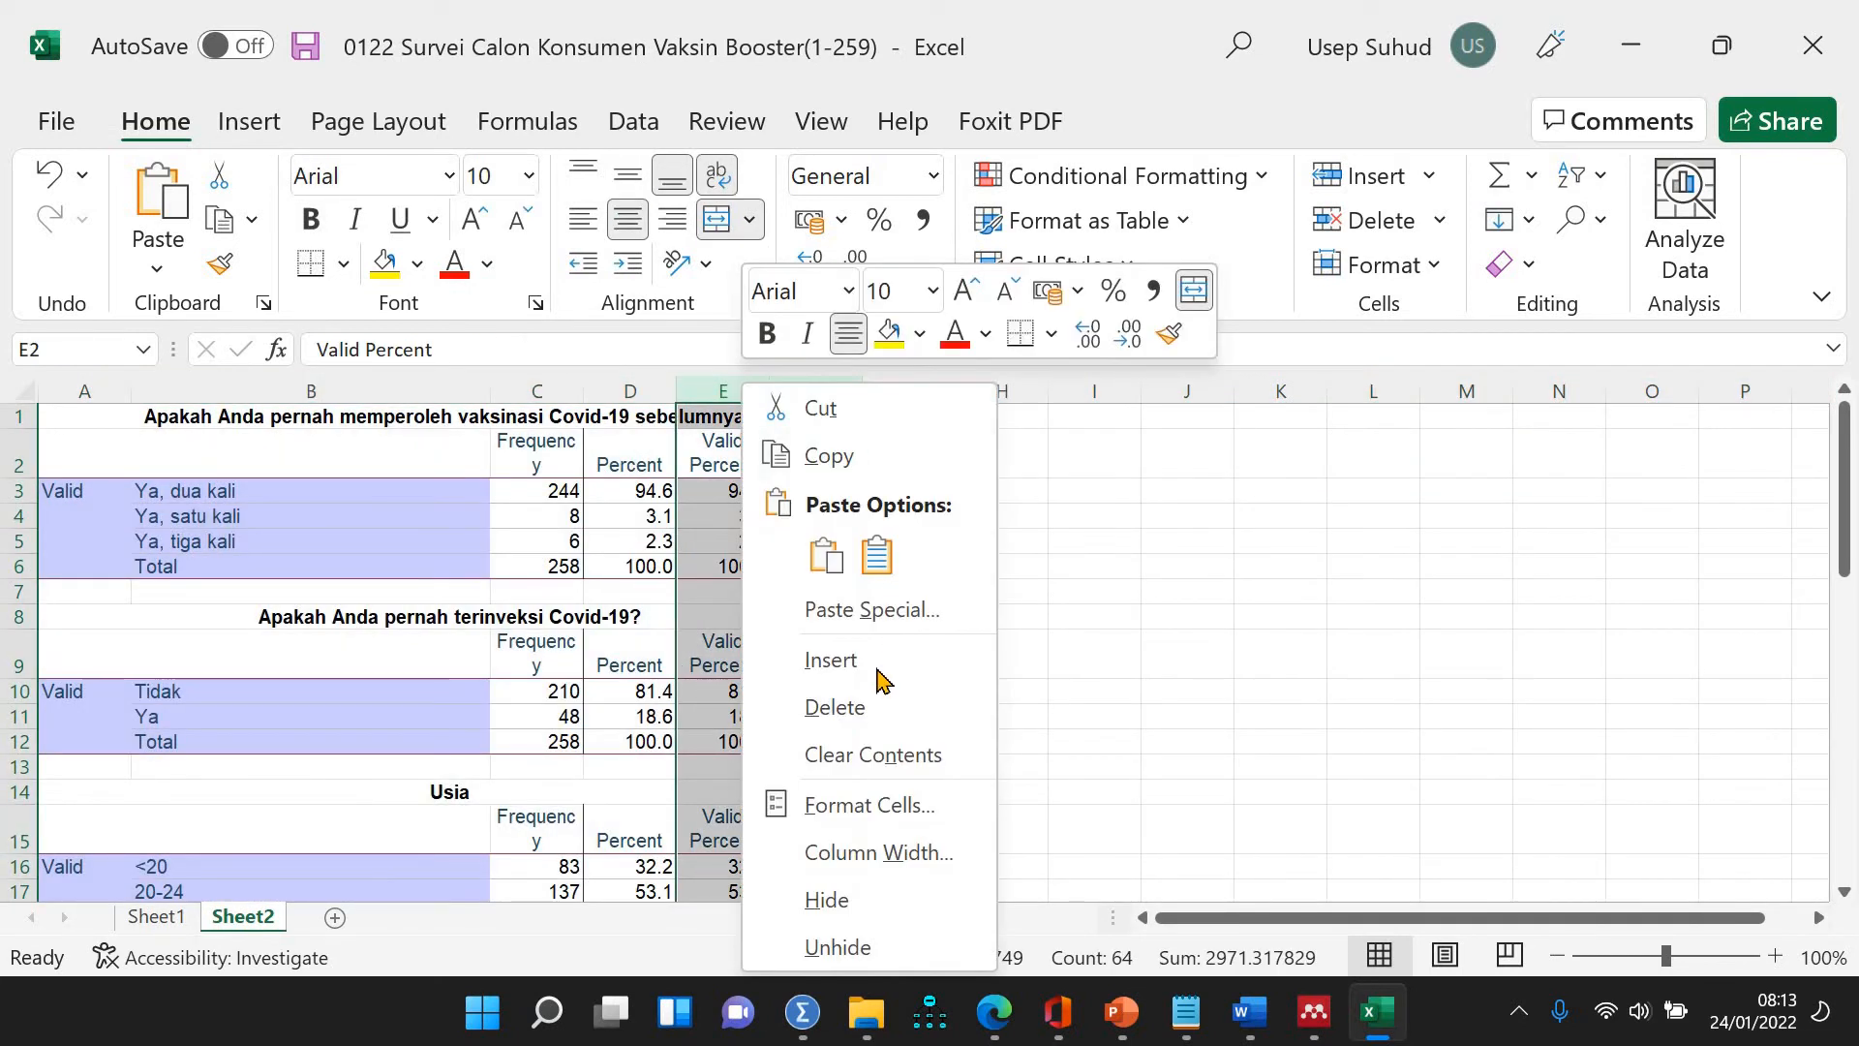
left_click(854, 714)
left_click(1001, 616)
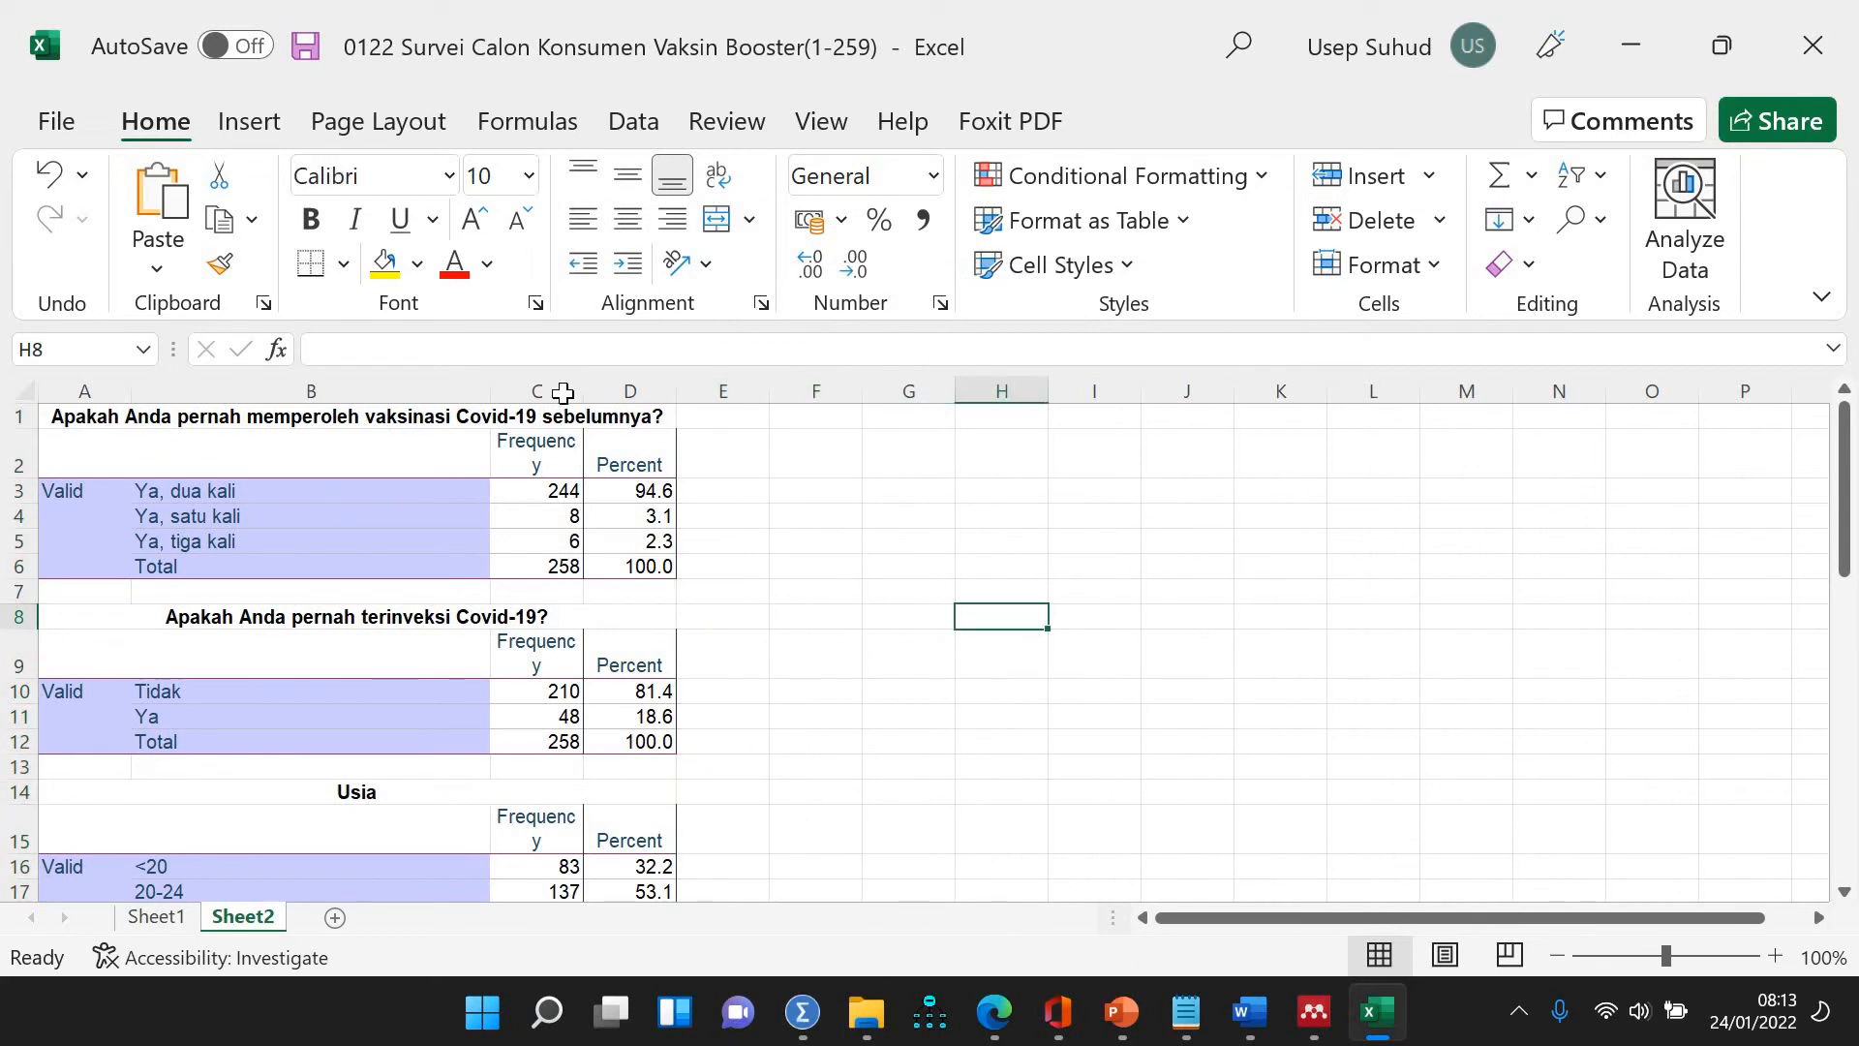
Widen the Frequency and Percent columns to fit their headers and centre their contents vertically and horizontally
left_click_drag(562, 392, 712, 390)
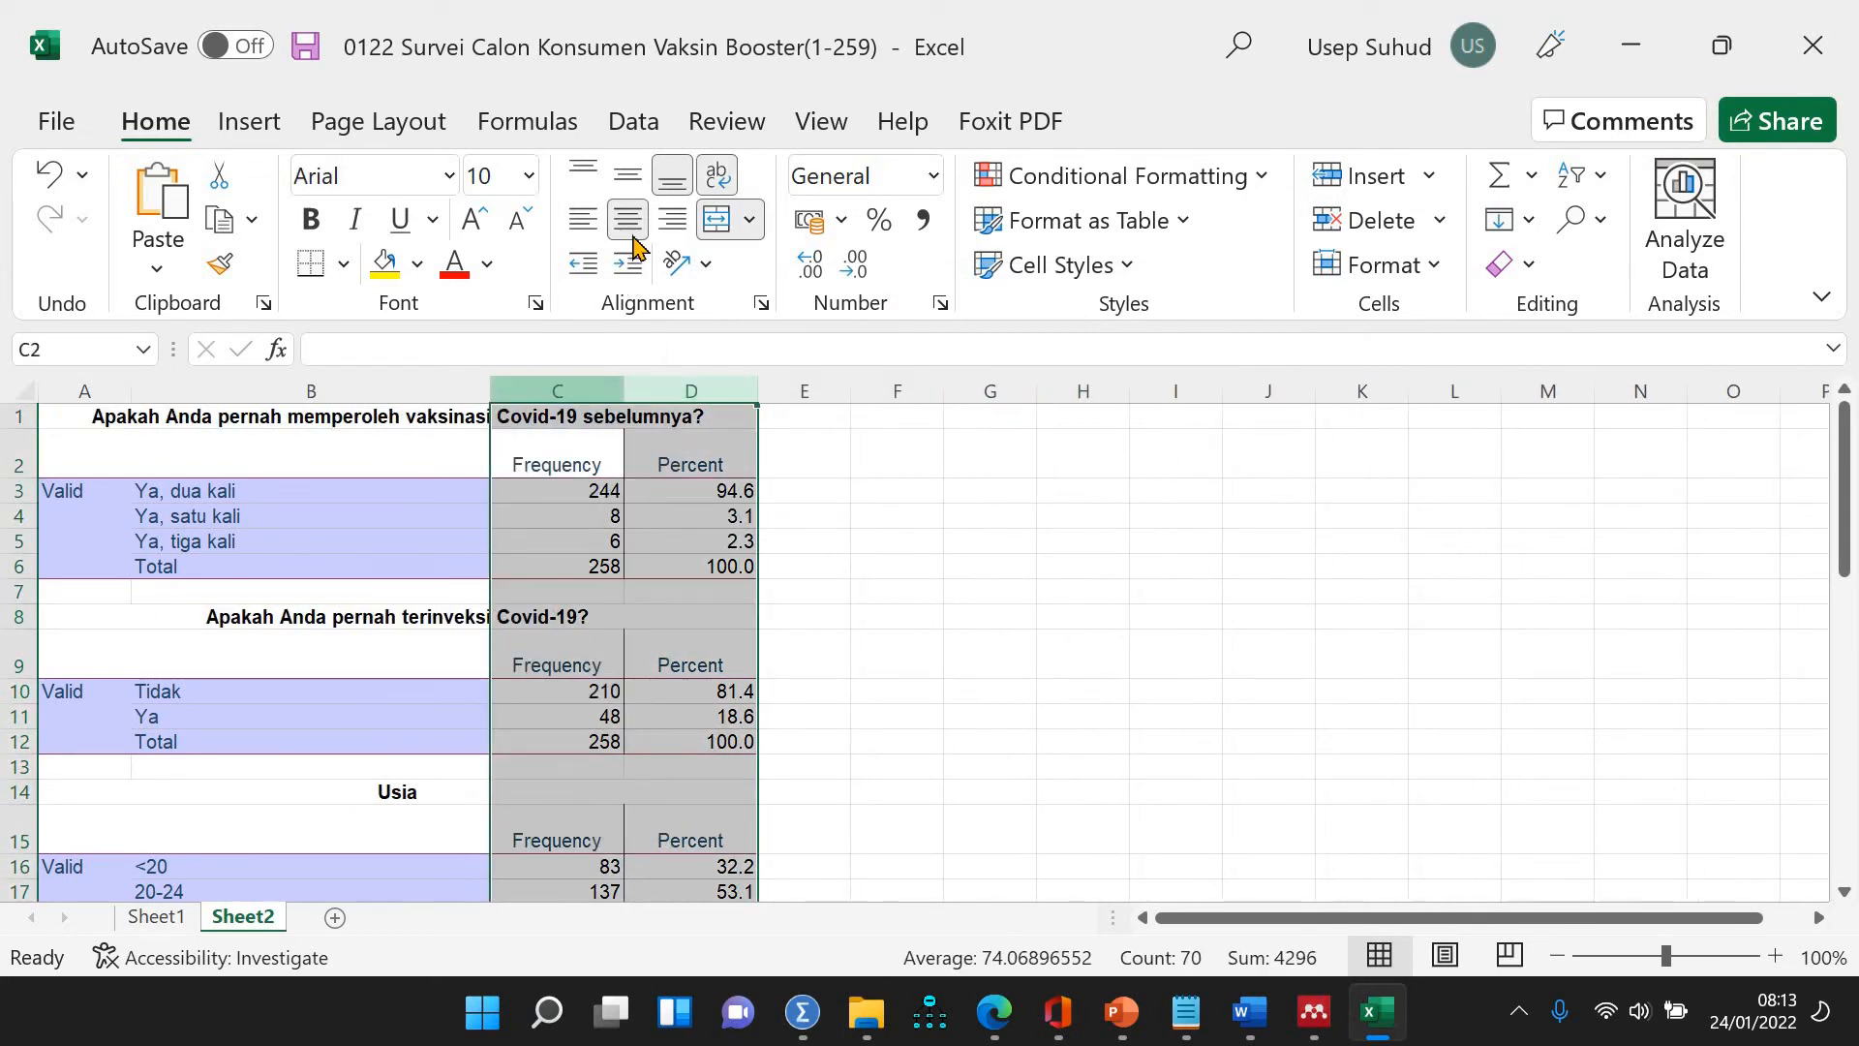
left_click(627, 175)
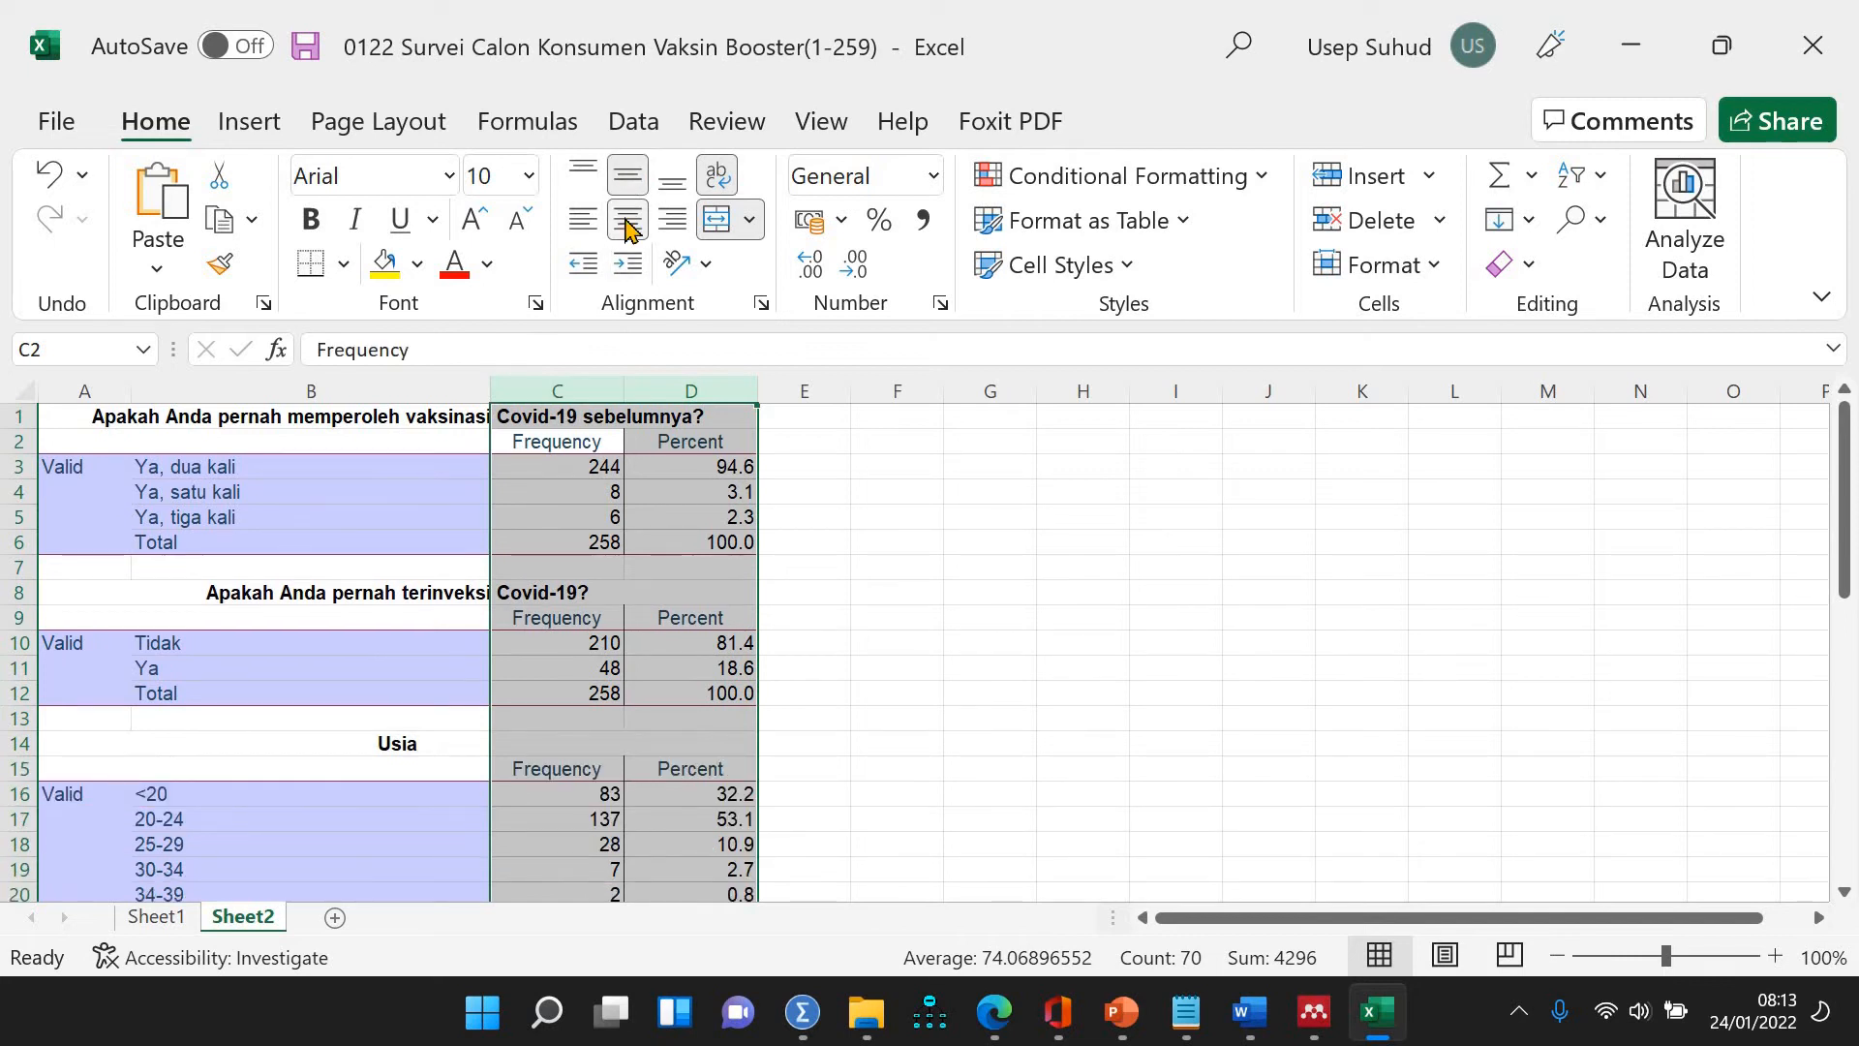
left_click(628, 225)
left_click(628, 224)
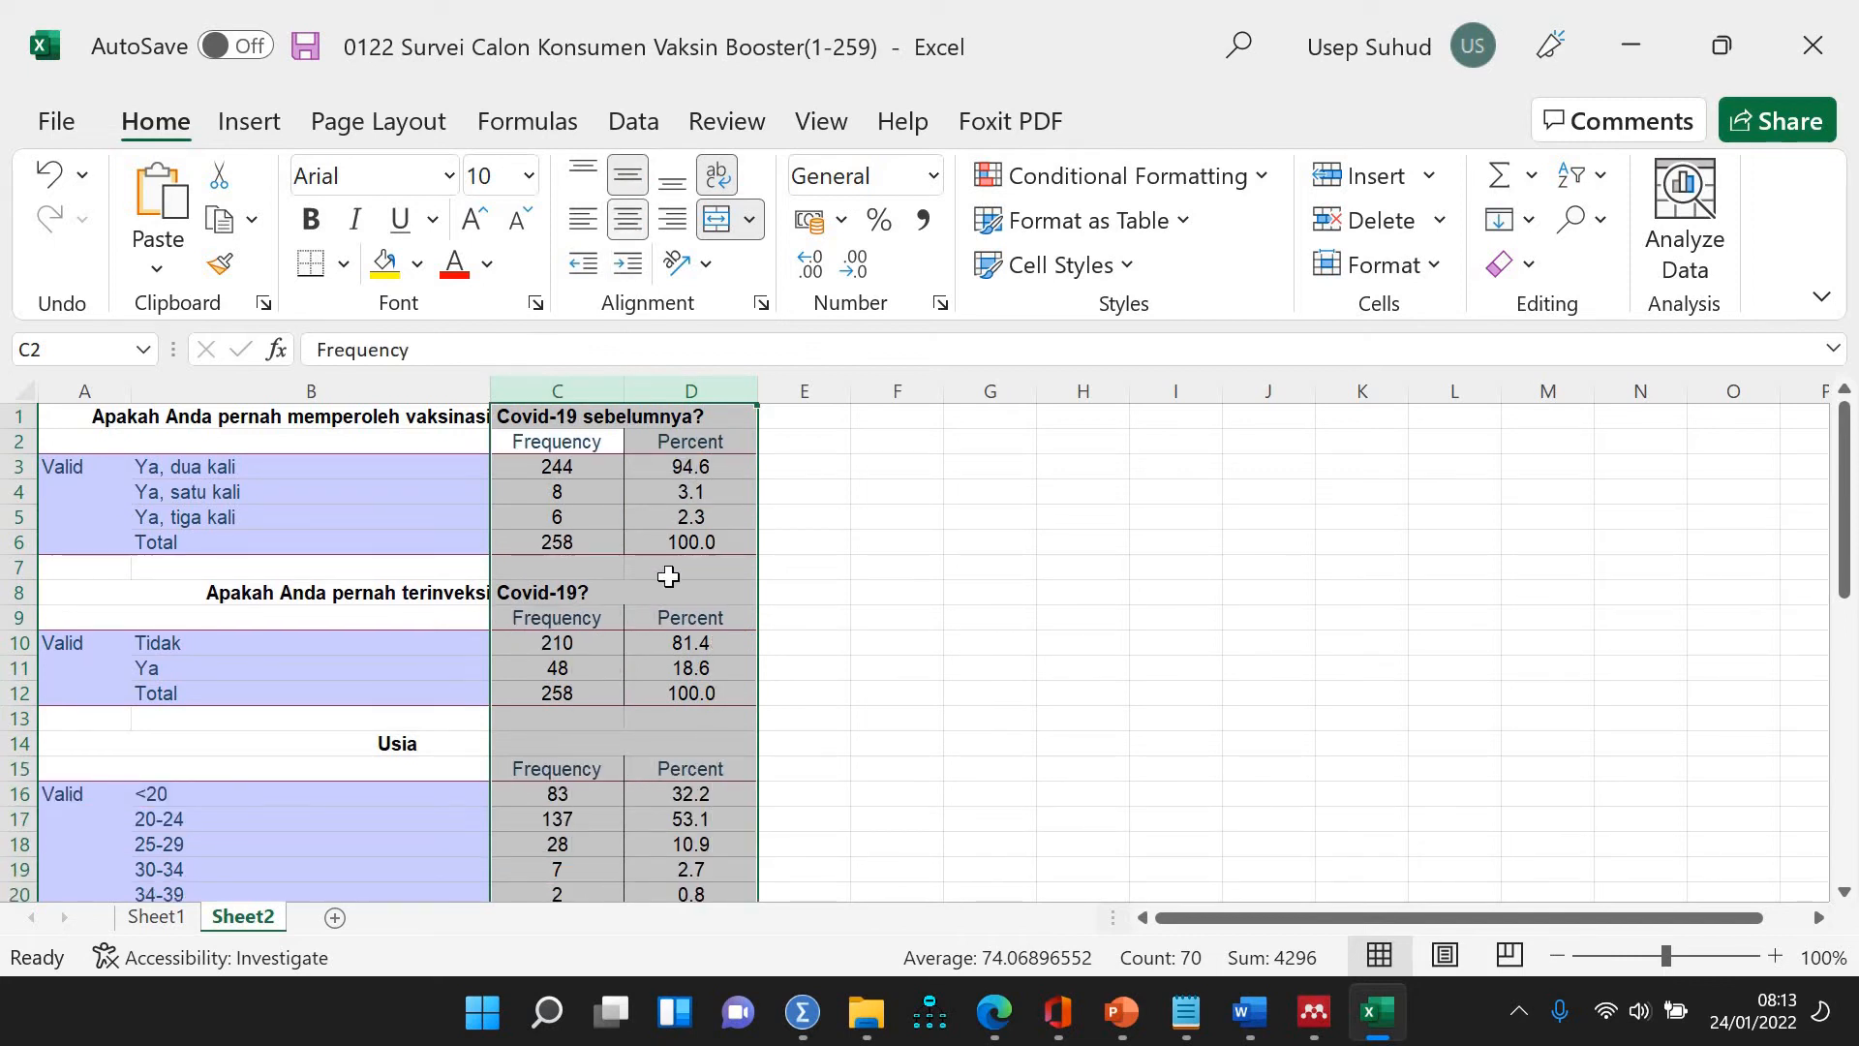
left_click(968, 643)
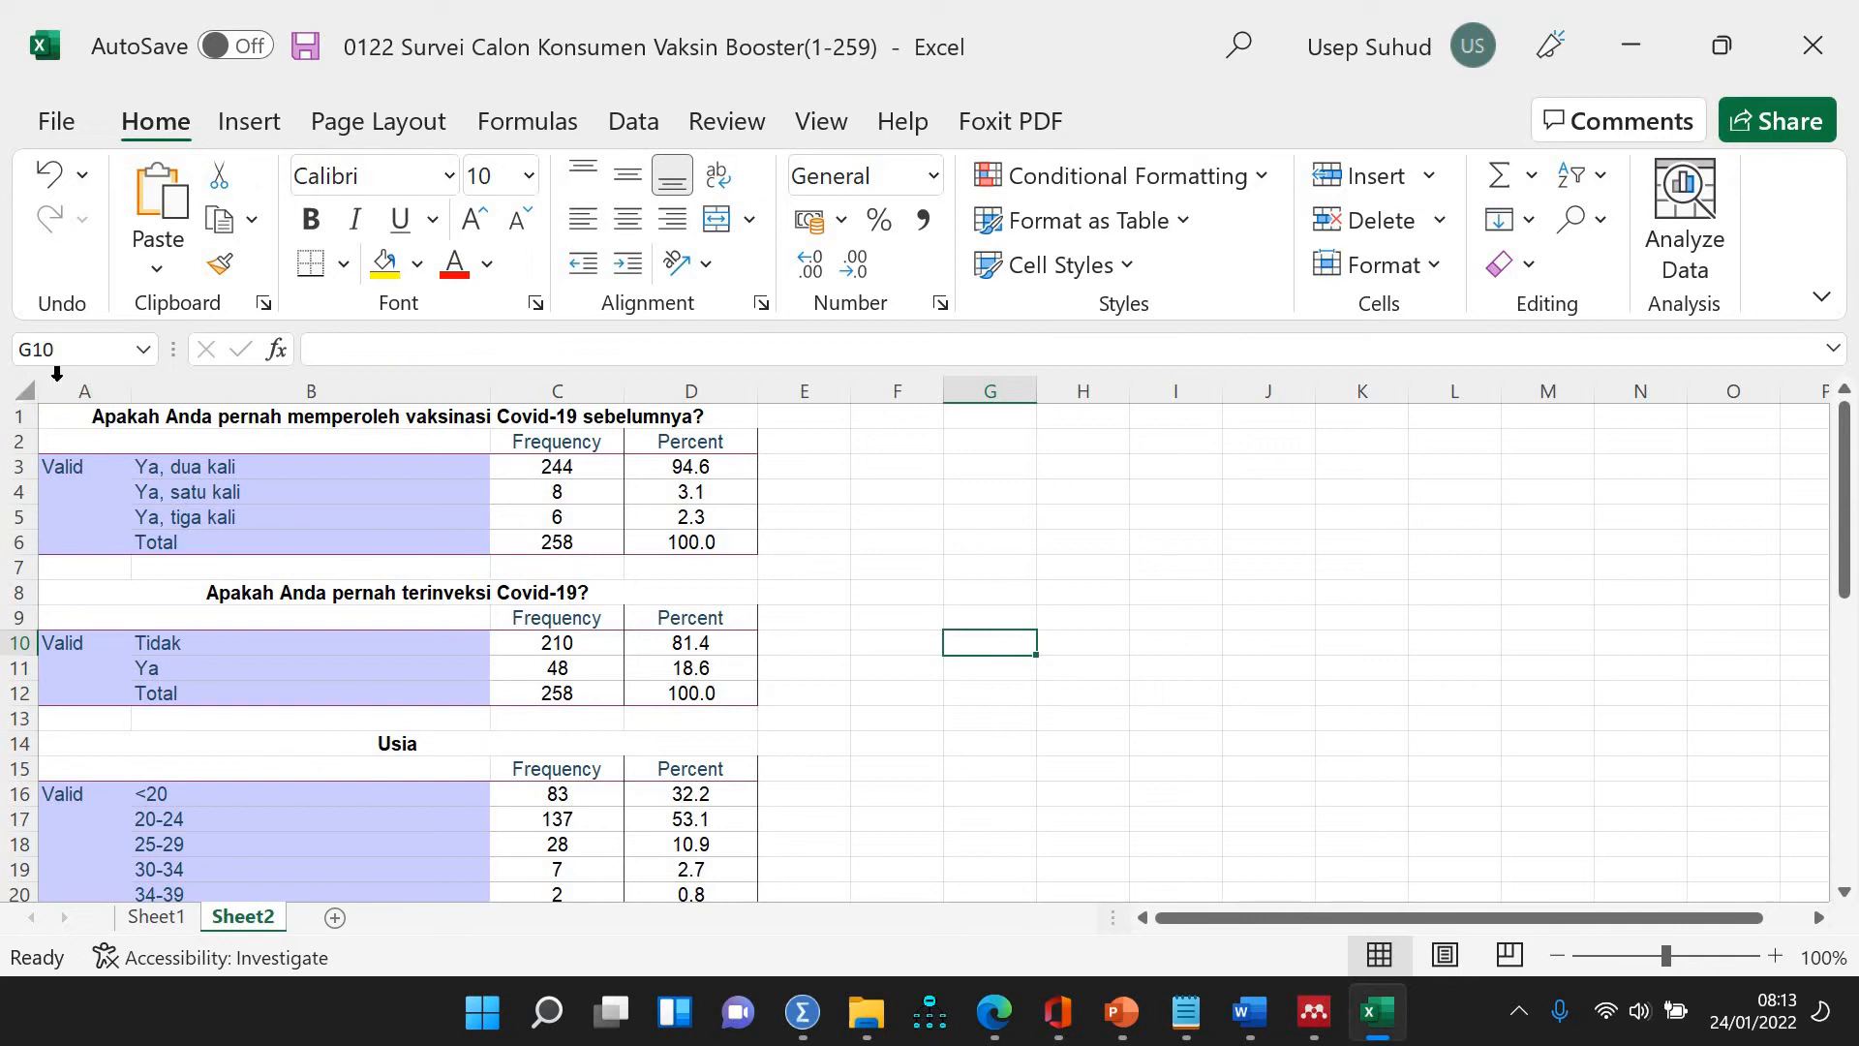
Remove the fill colour from all cells on Sheet2
left_click(23, 390)
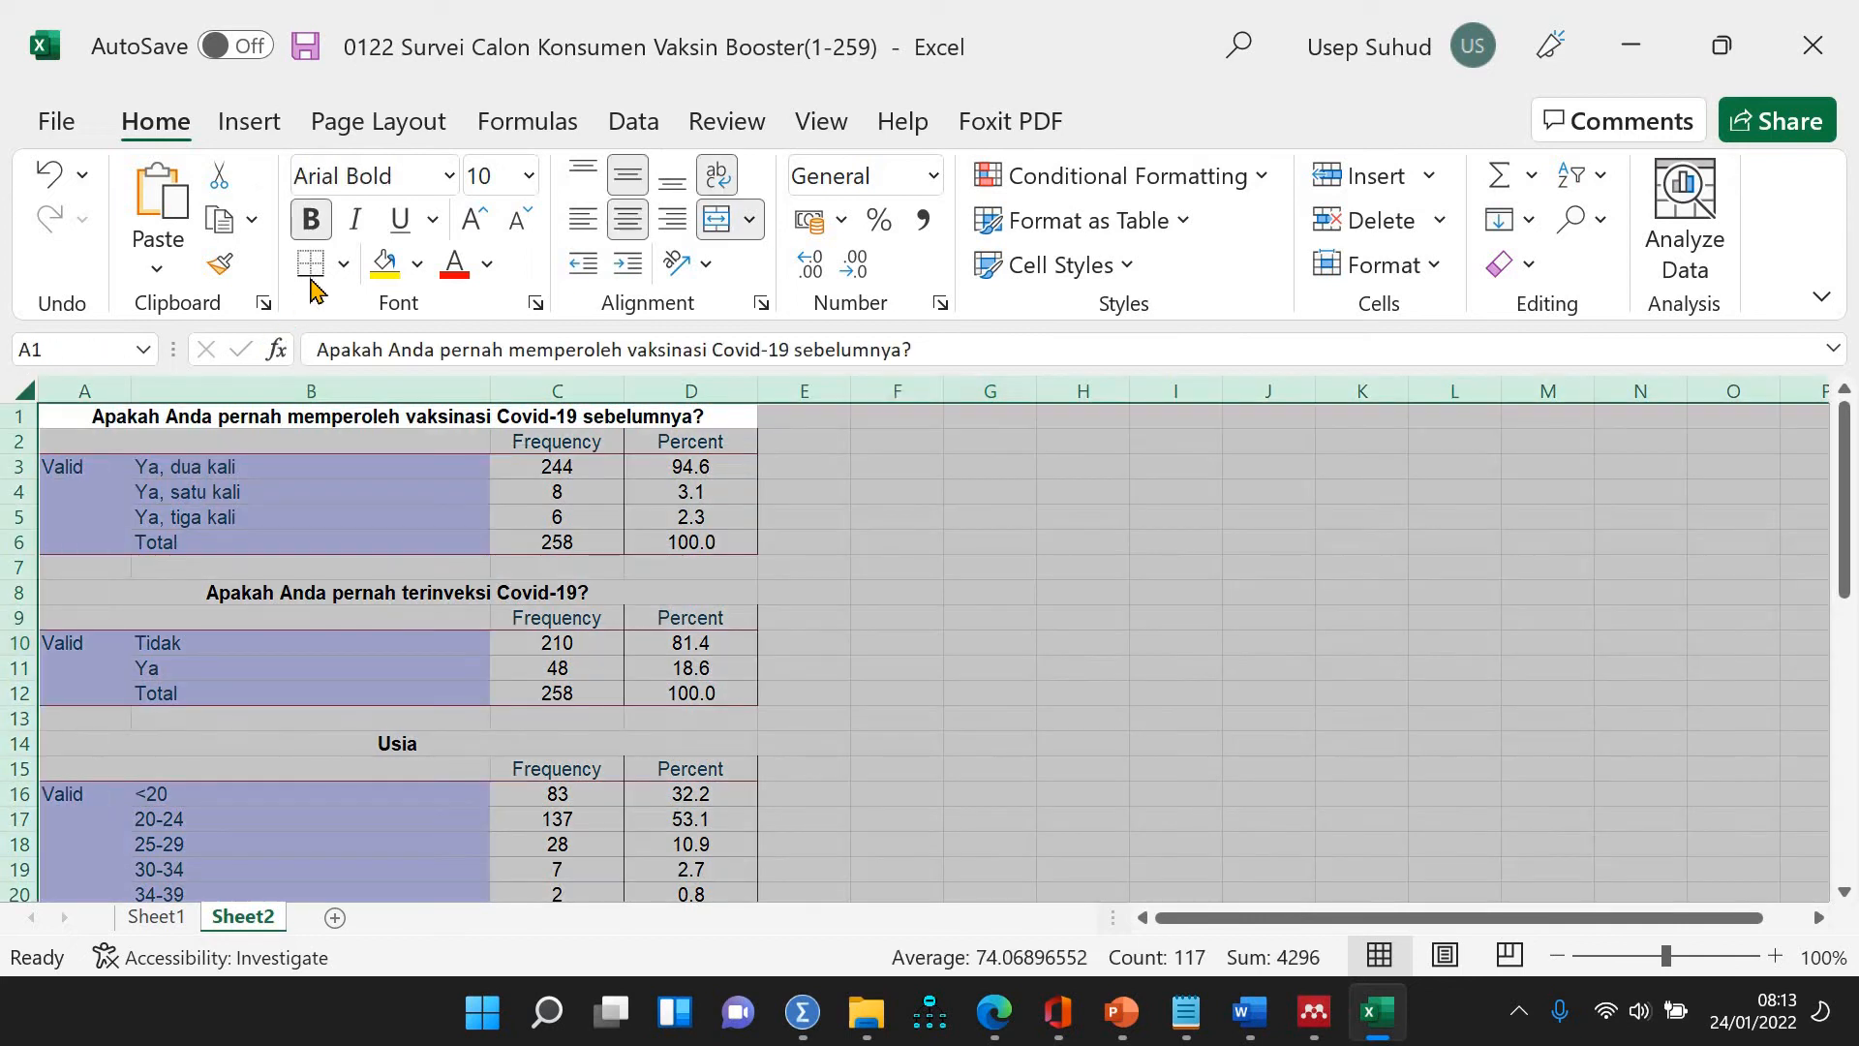
left_click(416, 278)
left_click(484, 646)
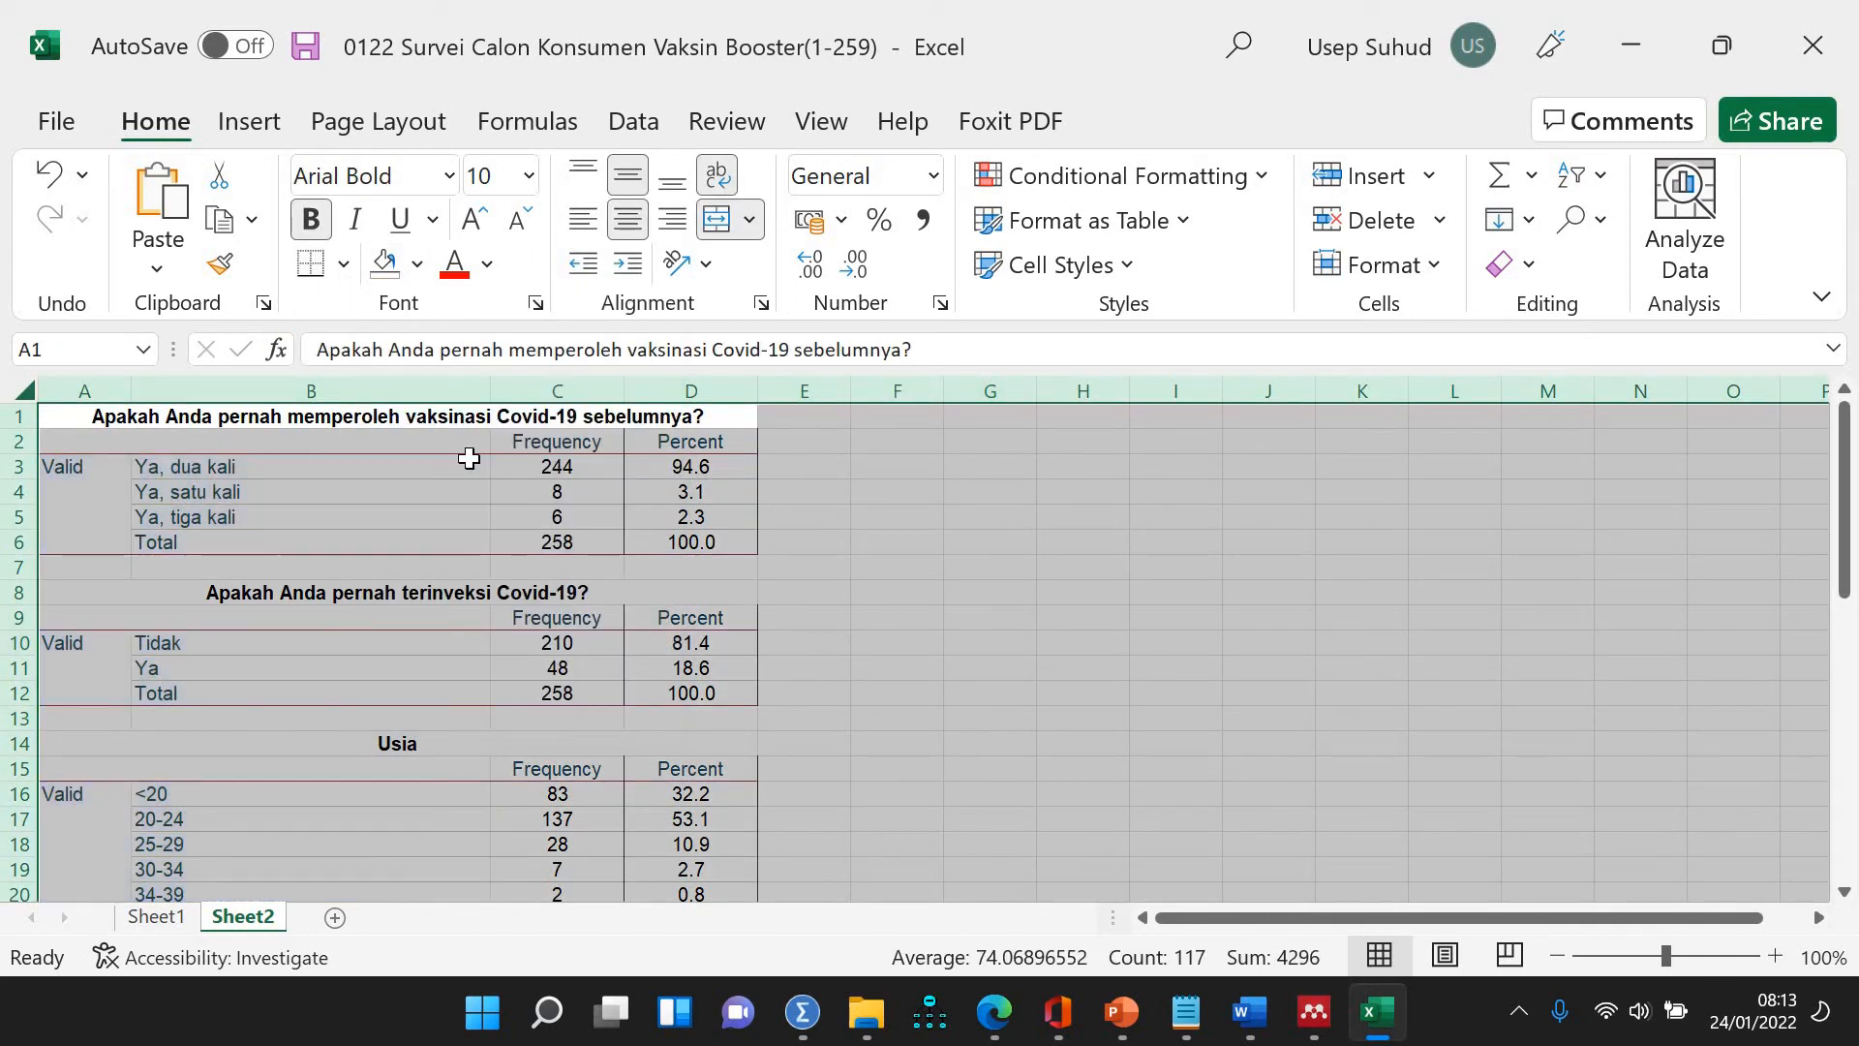
Set the whole sheet's font to Times New Roman and its font colour to black
left_click(897, 618)
left_click(23, 391)
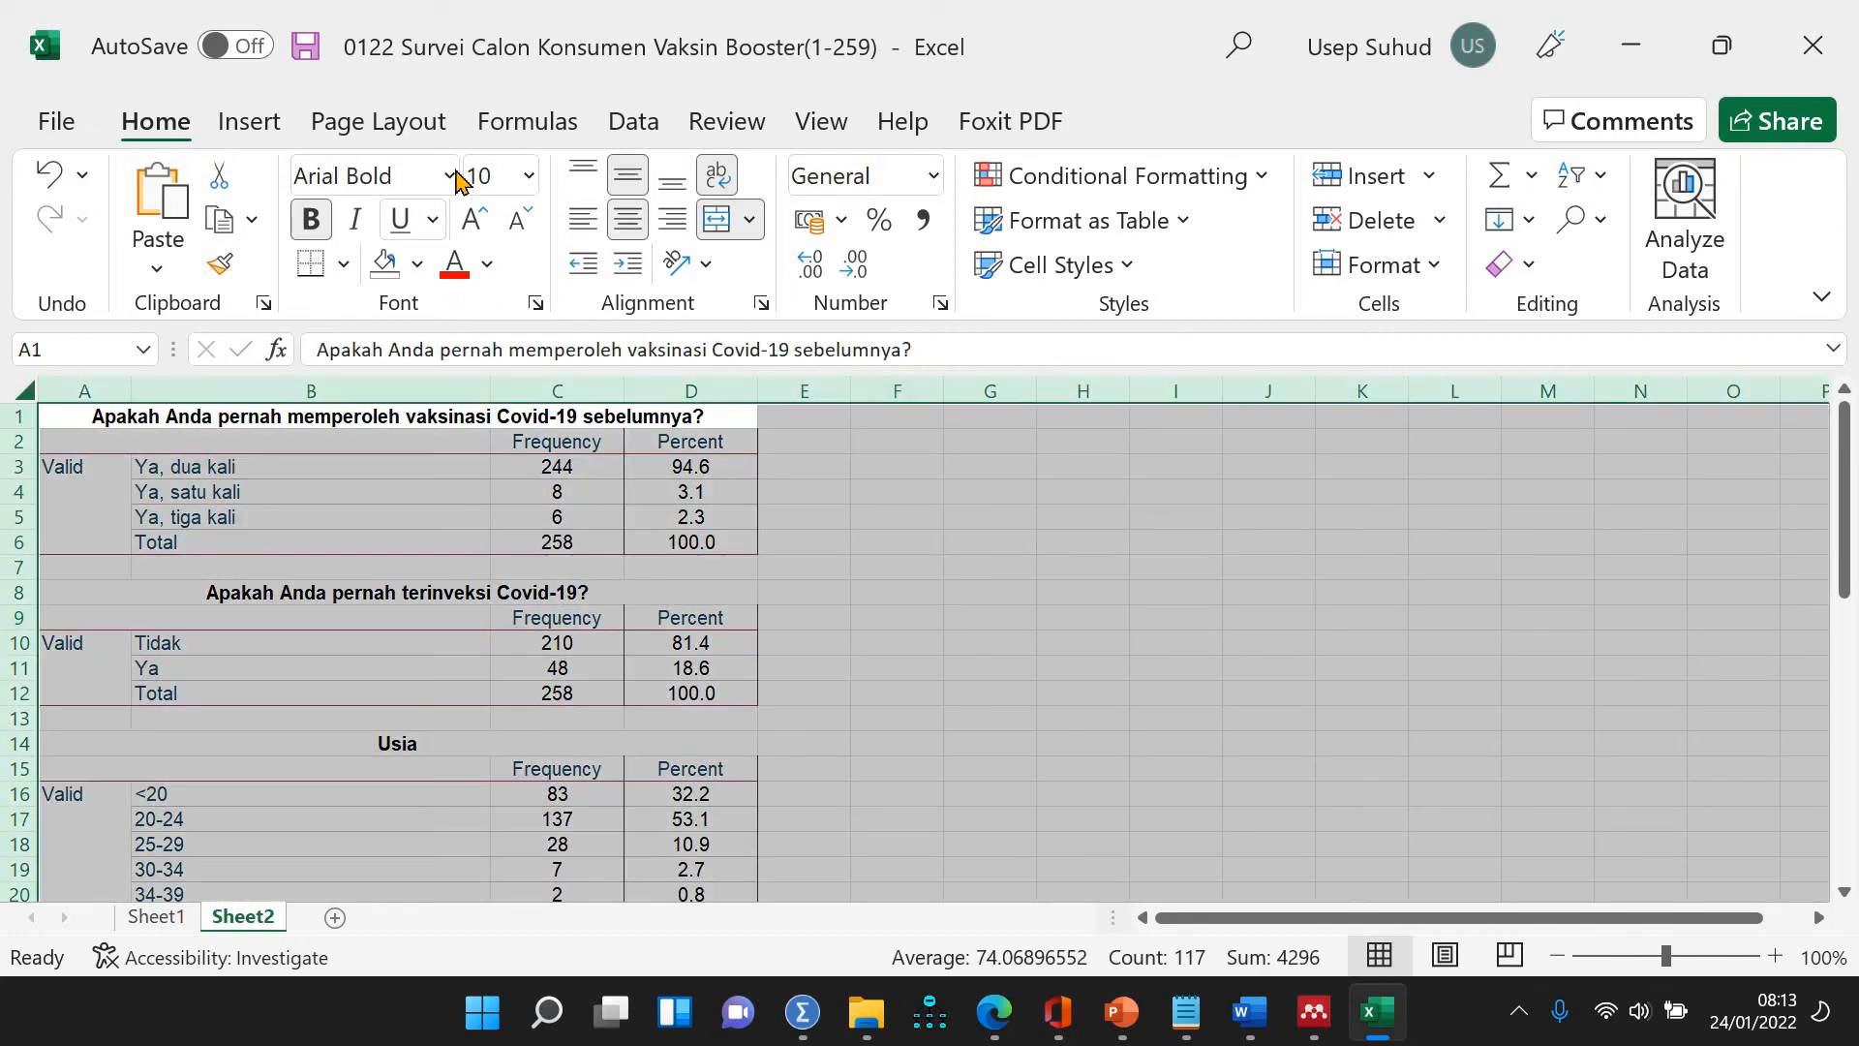
left_click(449, 176)
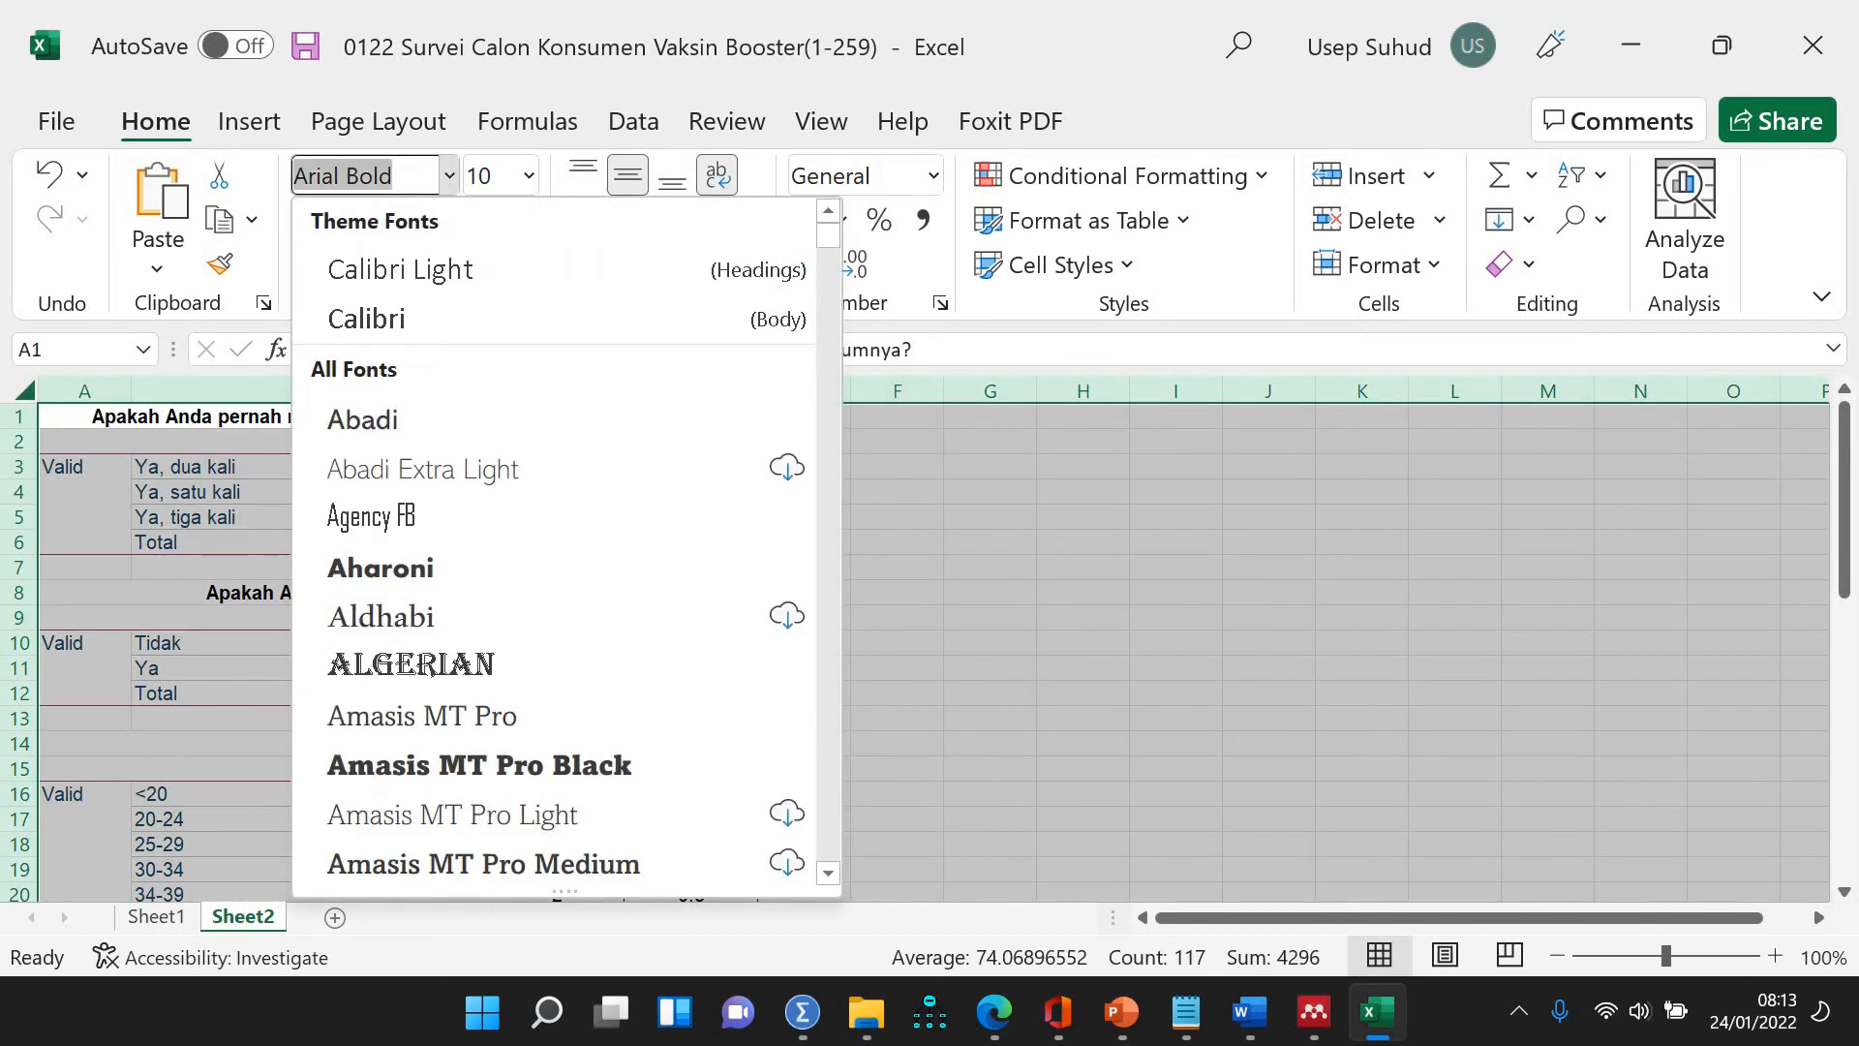
type("Times New Roman")
key("Return")
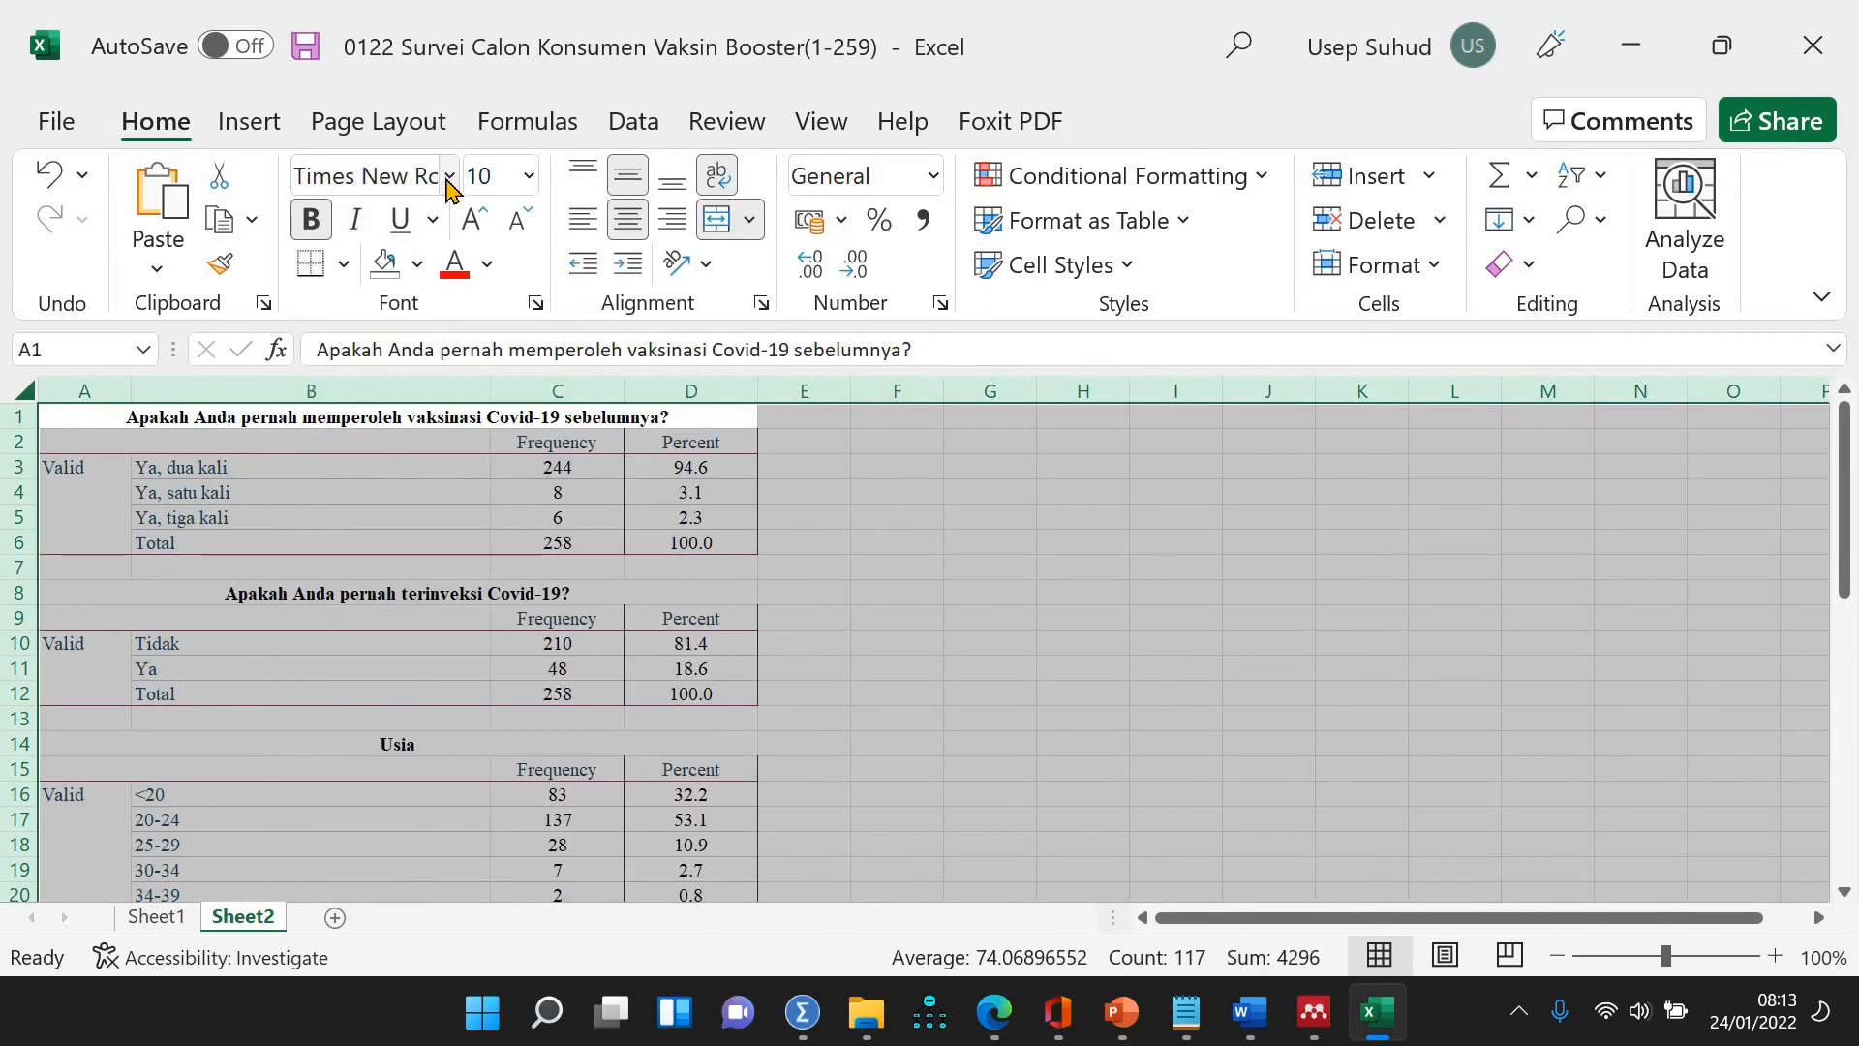
left_click(487, 263)
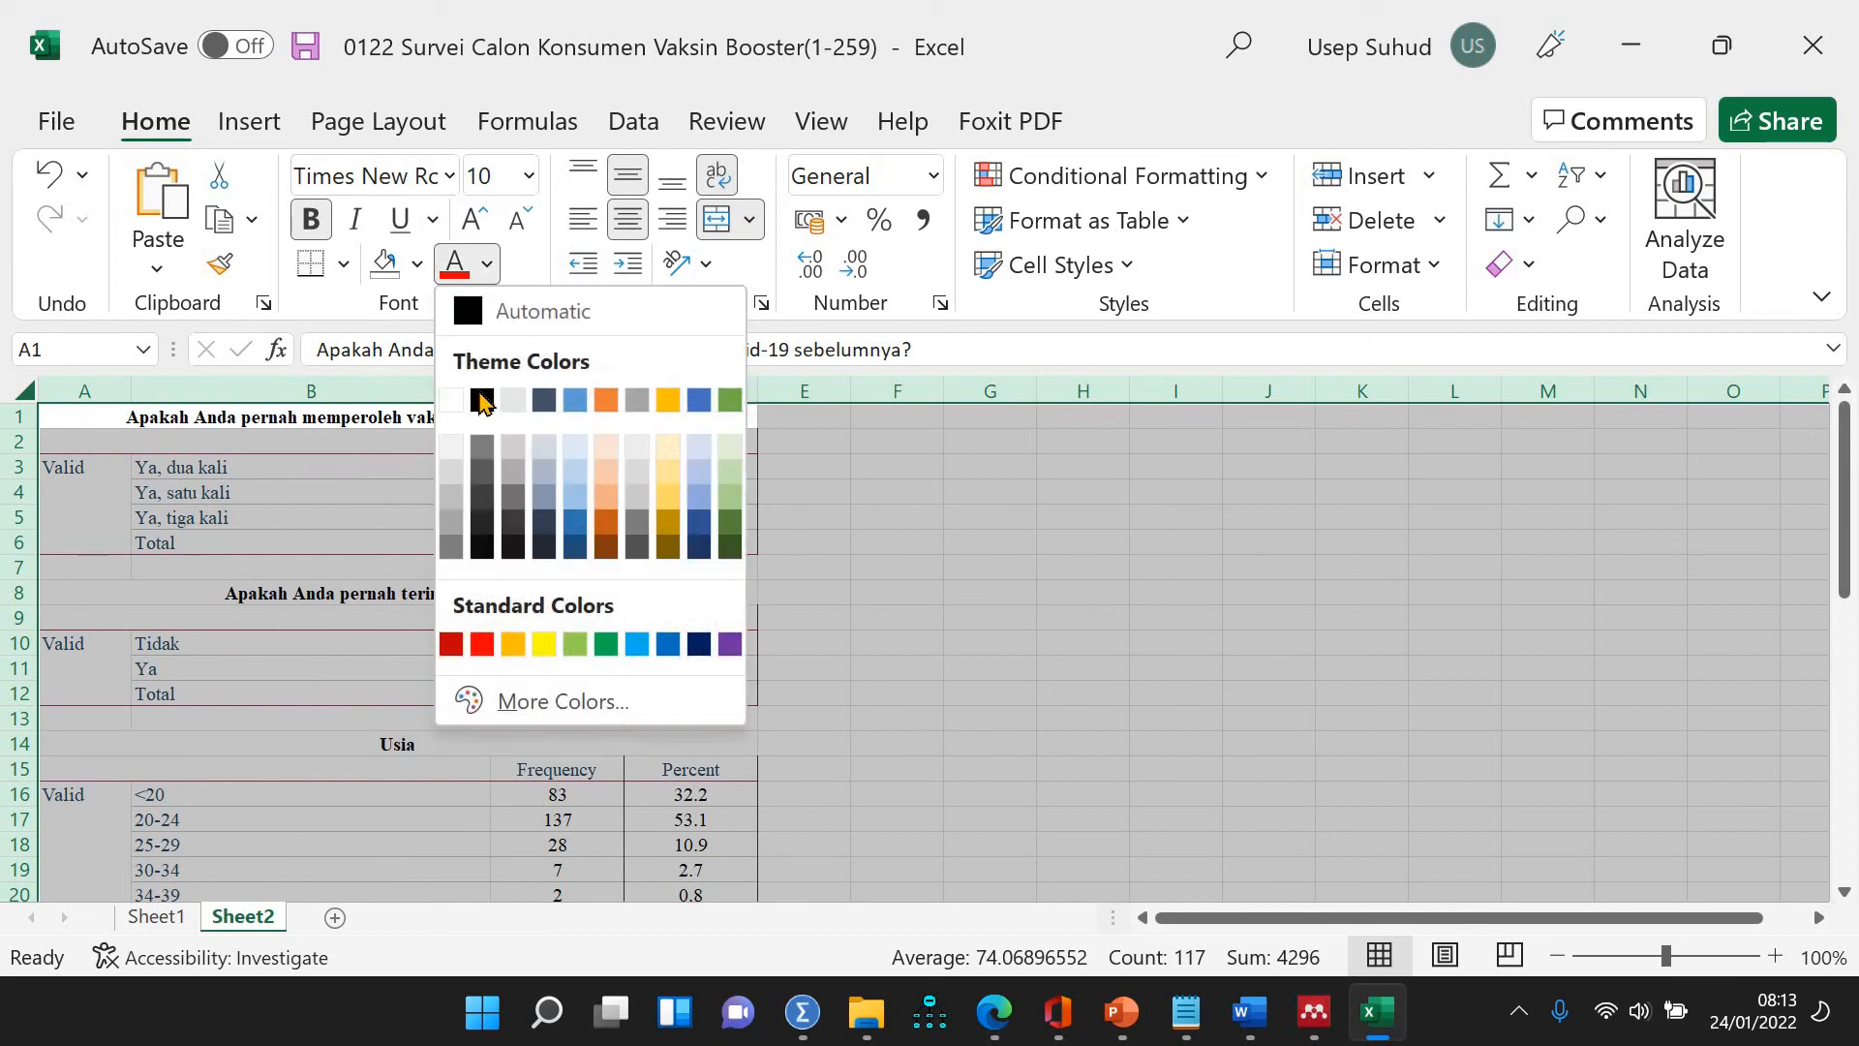
left_click(480, 397)
left_click(865, 565)
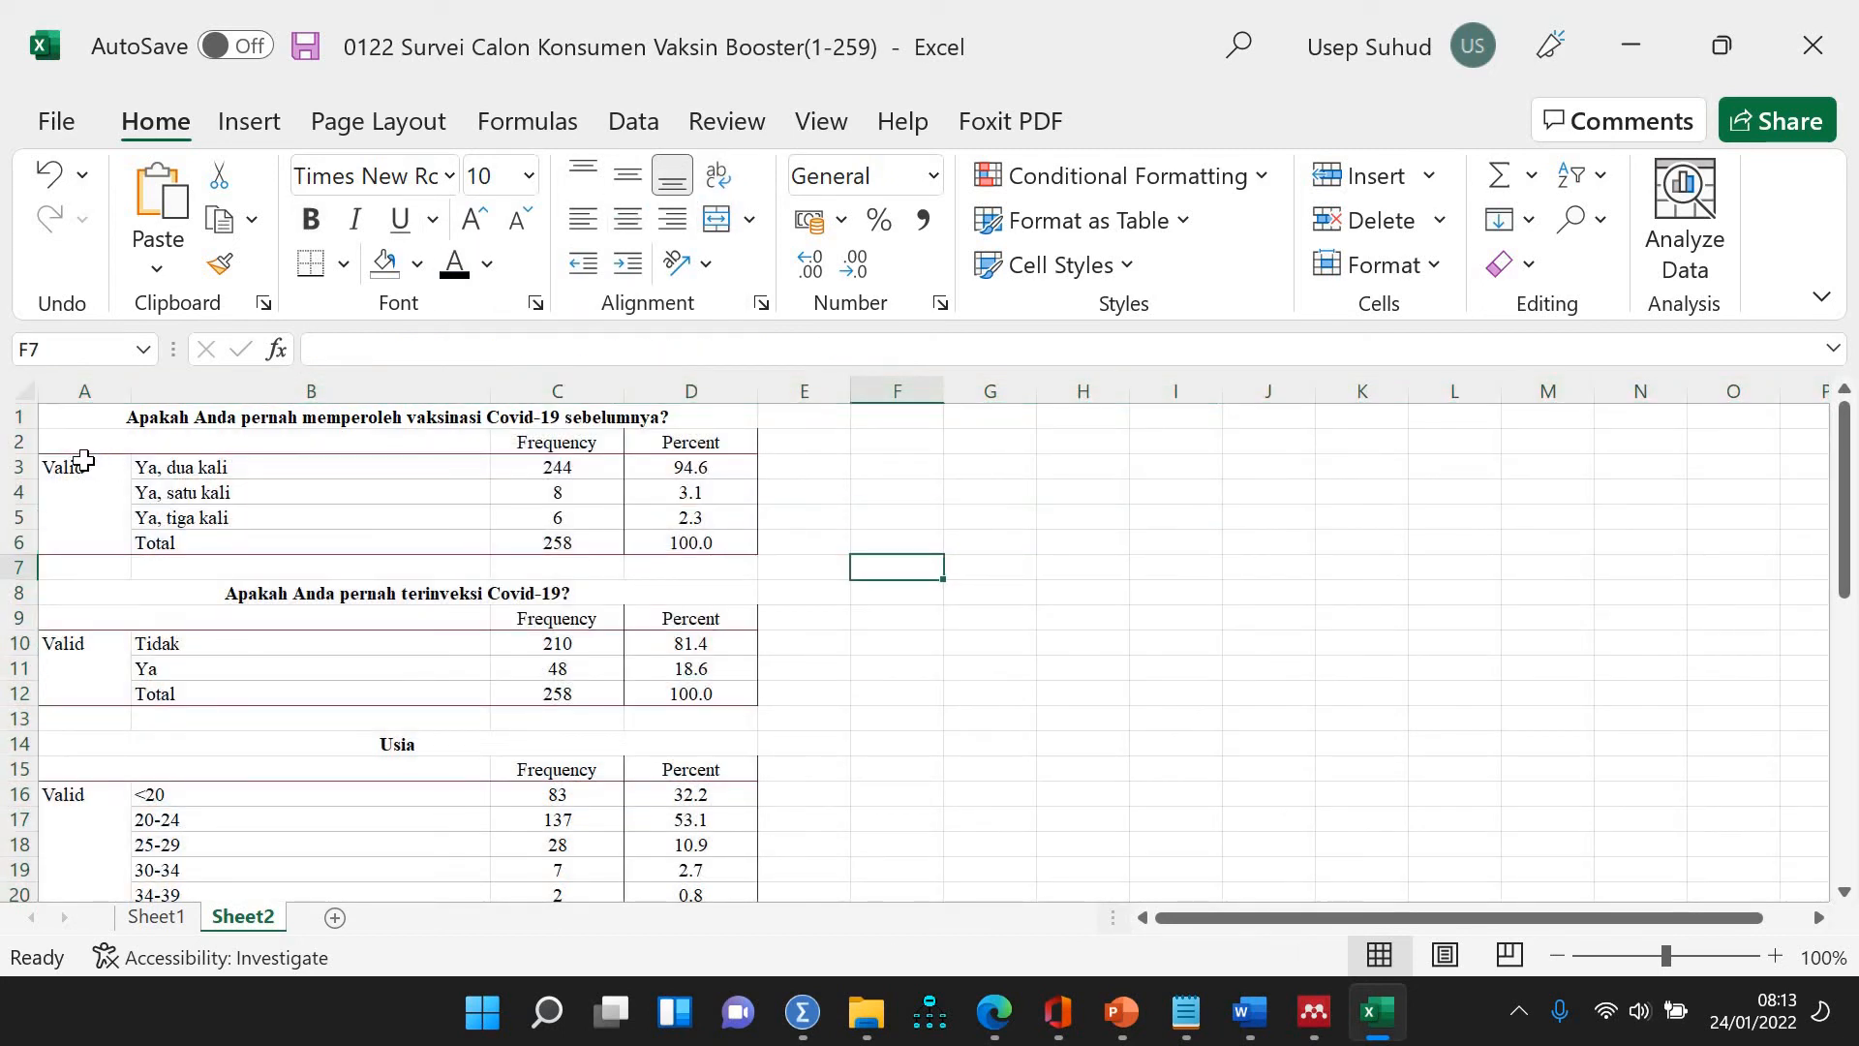
Apply all borders to the frequency tables in A3:D46
left_click_drag(68, 466, 683, 743)
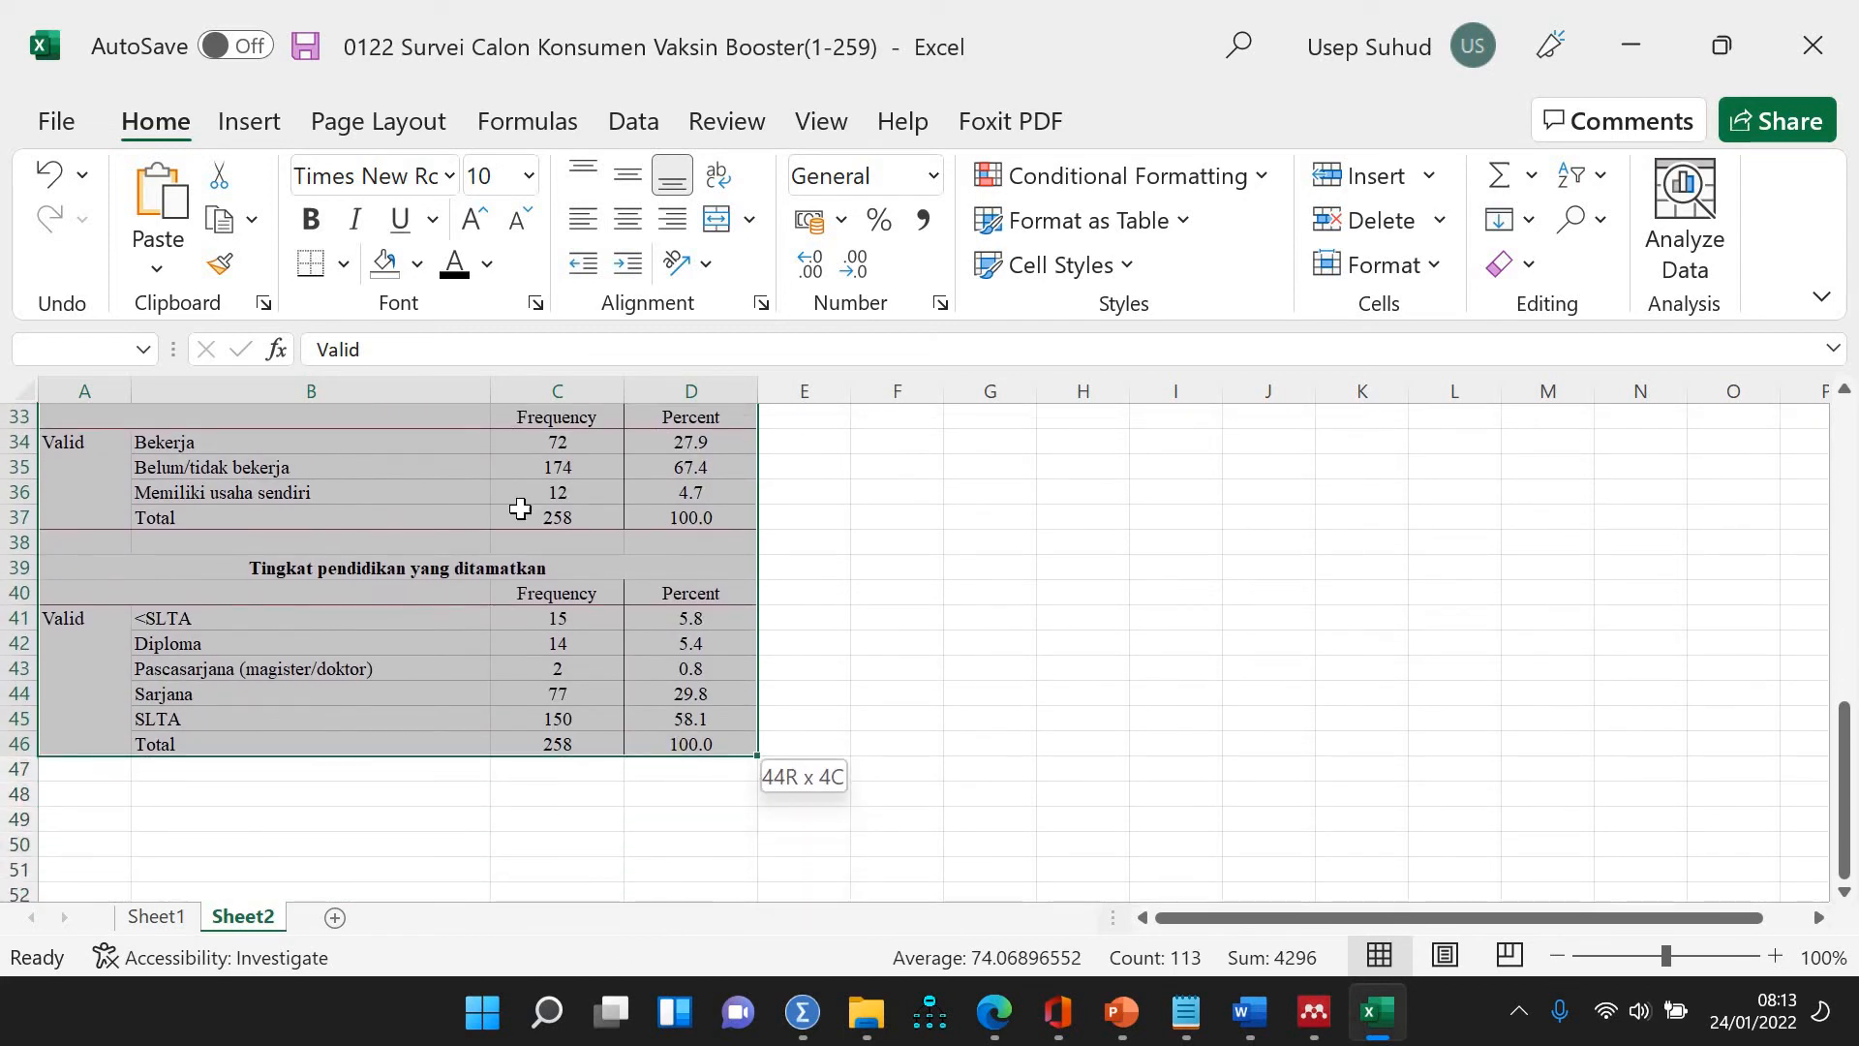
left_click(344, 264)
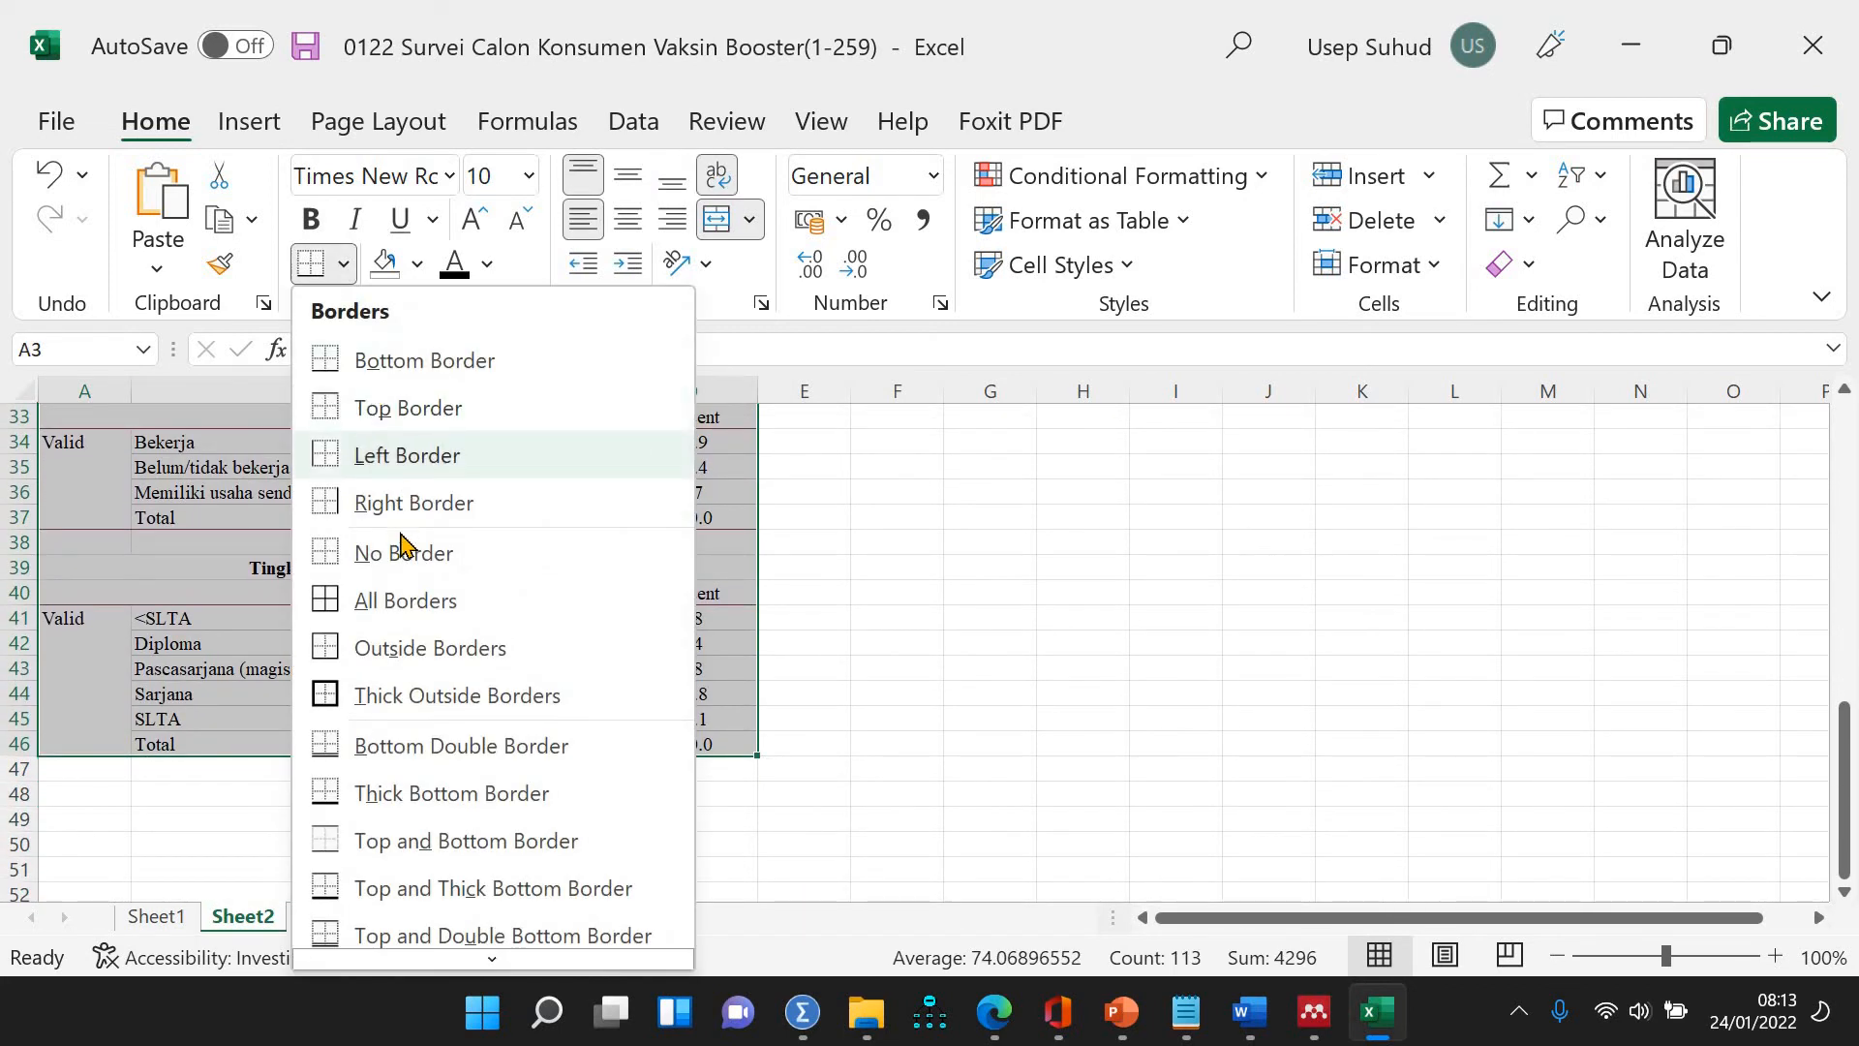
left_click(397, 600)
scroll(884, 569, "up", 11)
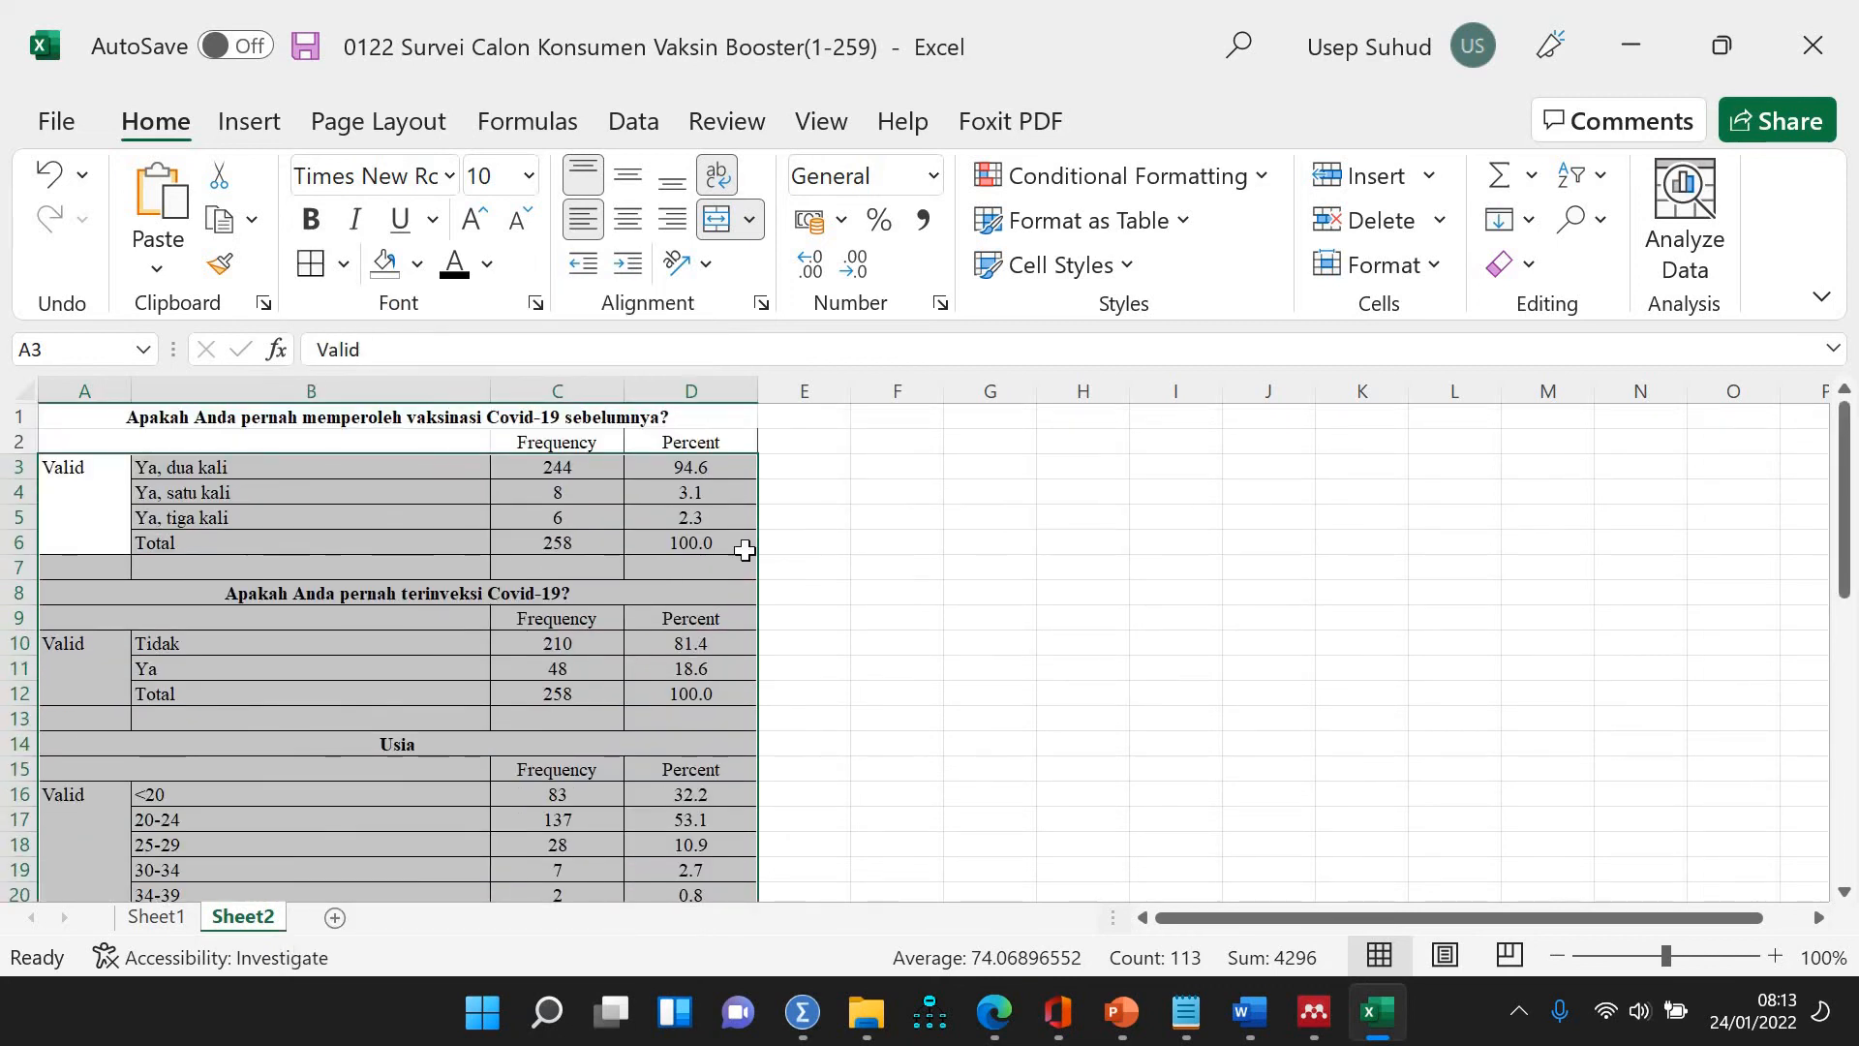
left_click(897, 567)
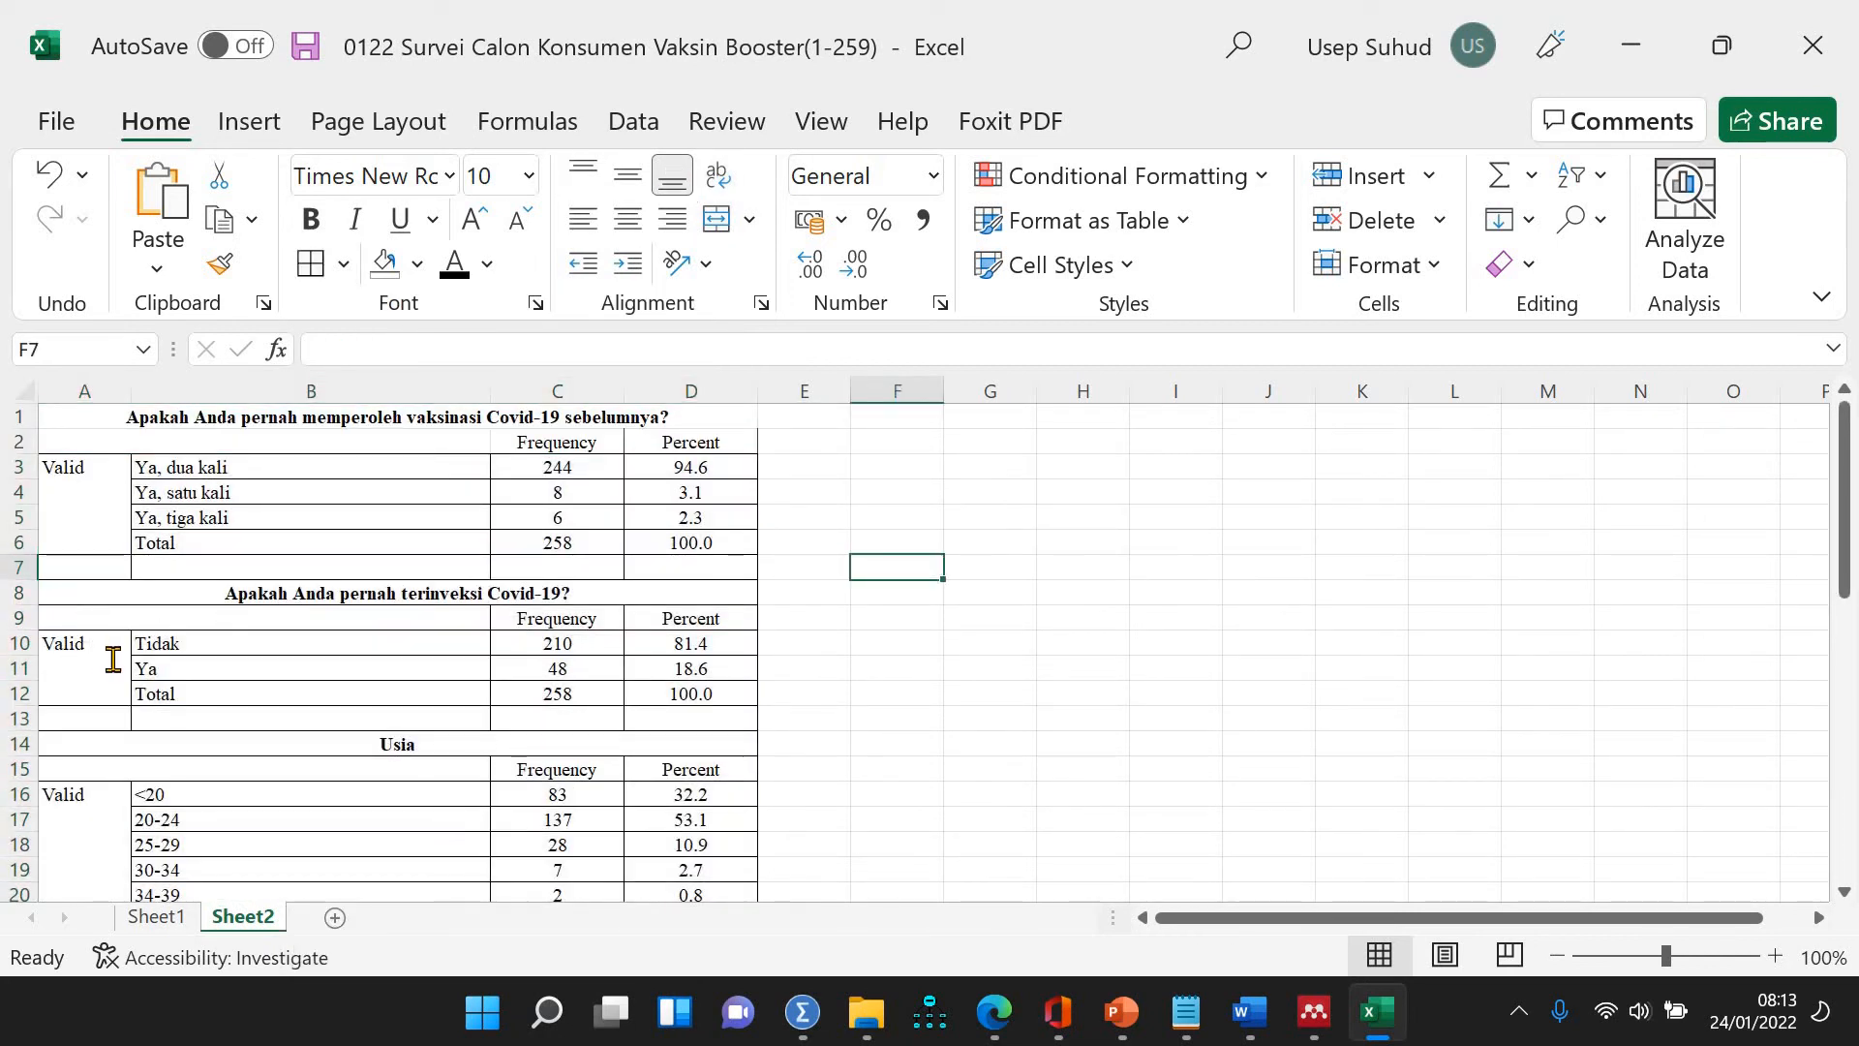
Replace the "Valid" label in A10 of the Covid-19 infection table with "Pernah terinveksi"
double_click(101, 658)
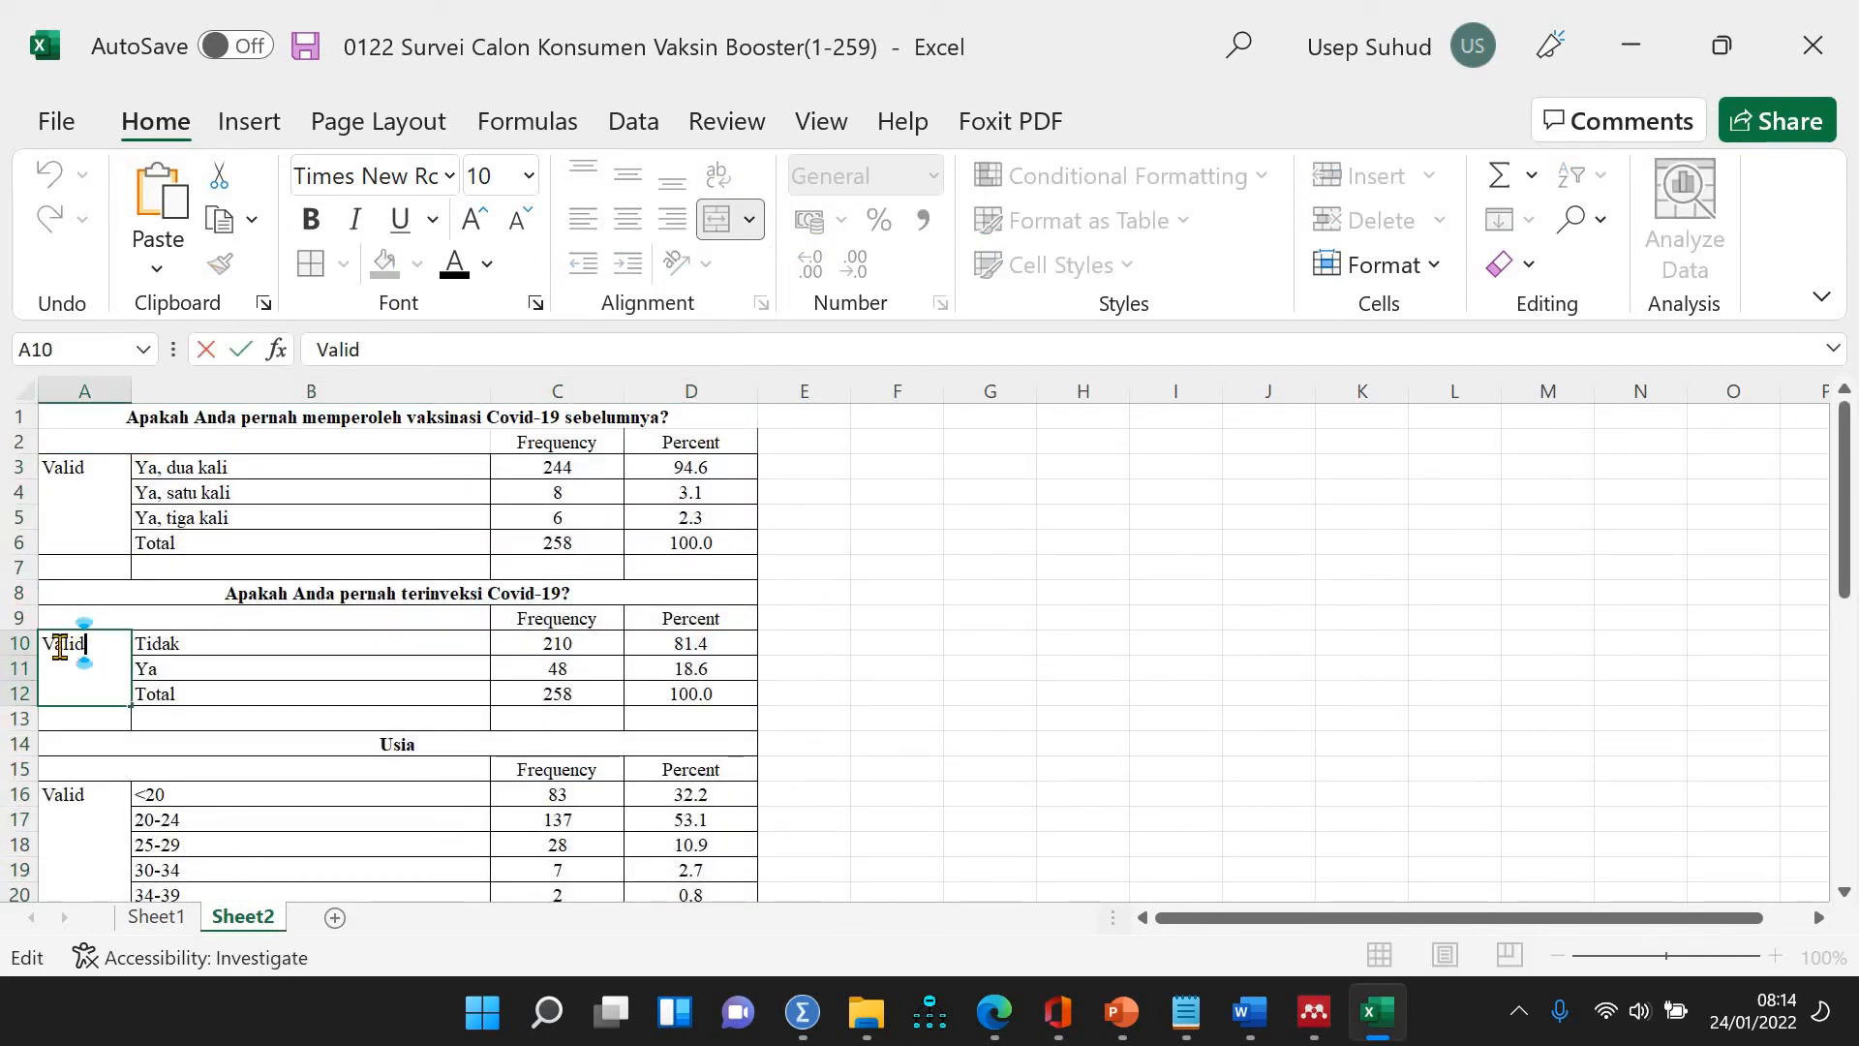
left_click_drag(60, 646, 39, 641)
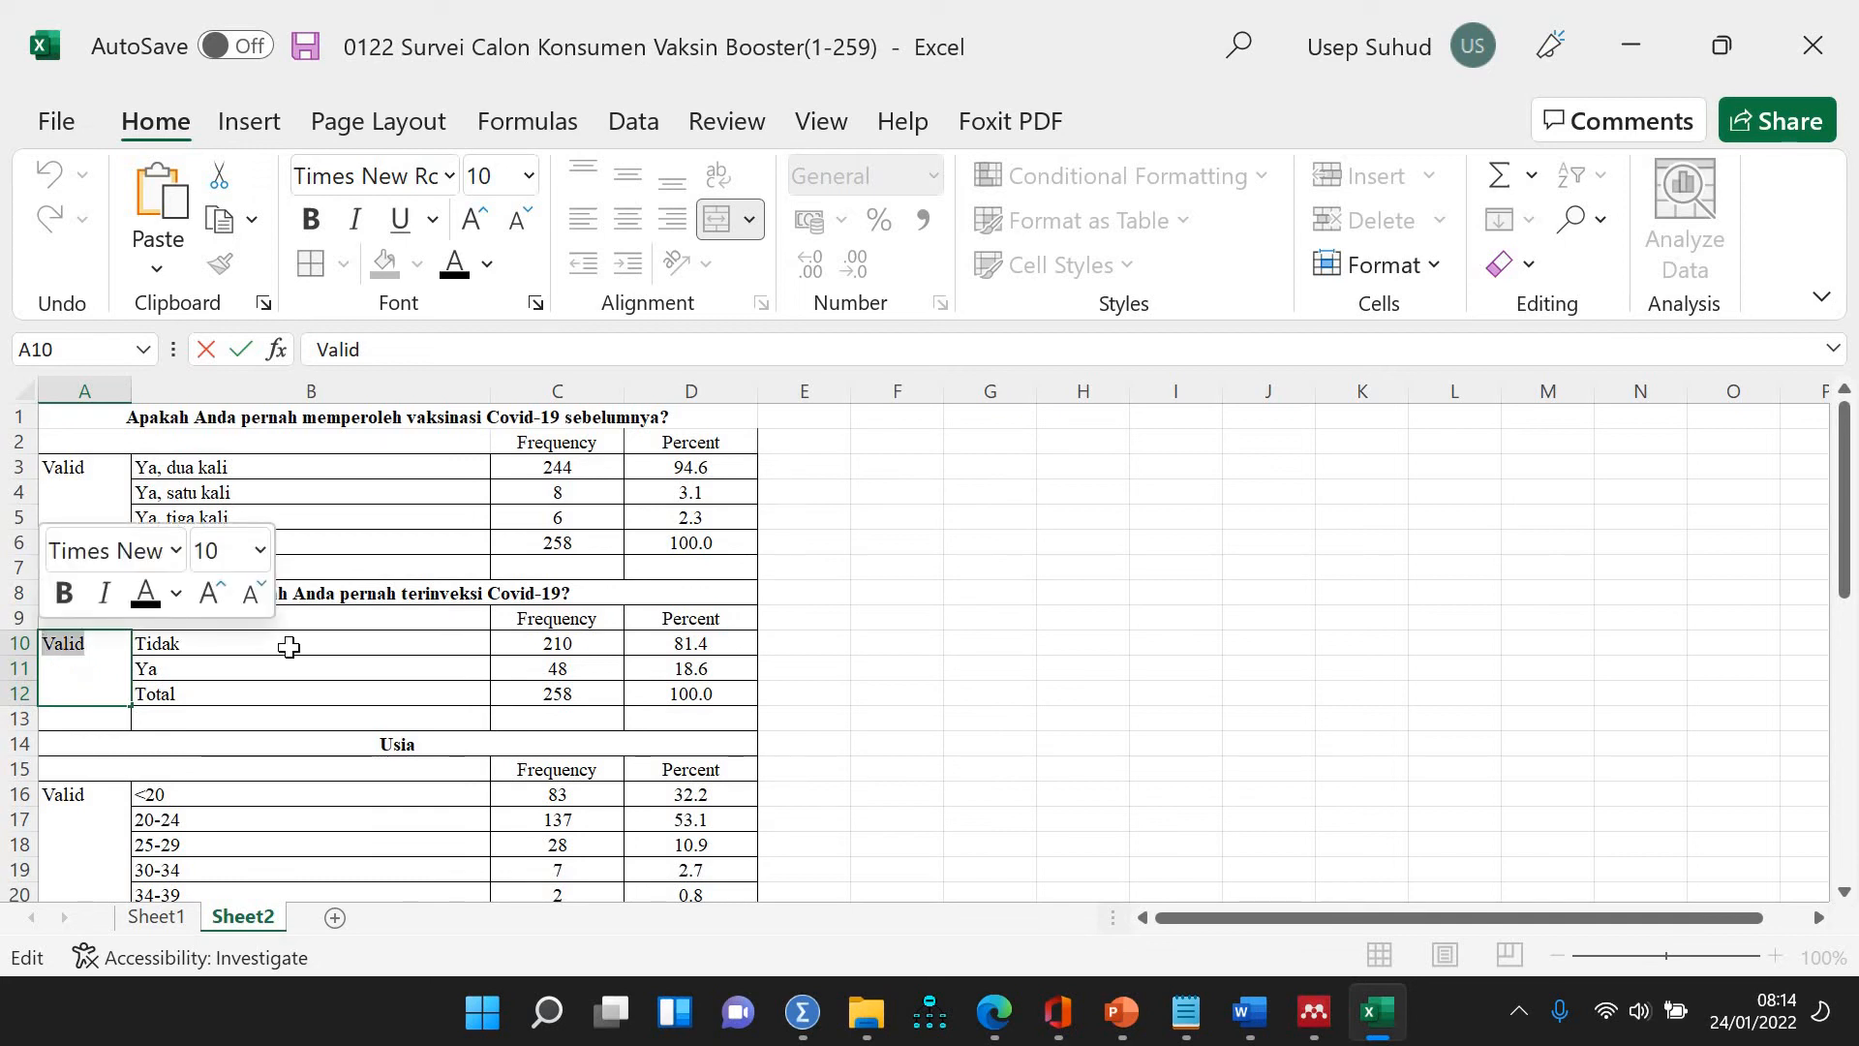
type("Pernah ter")
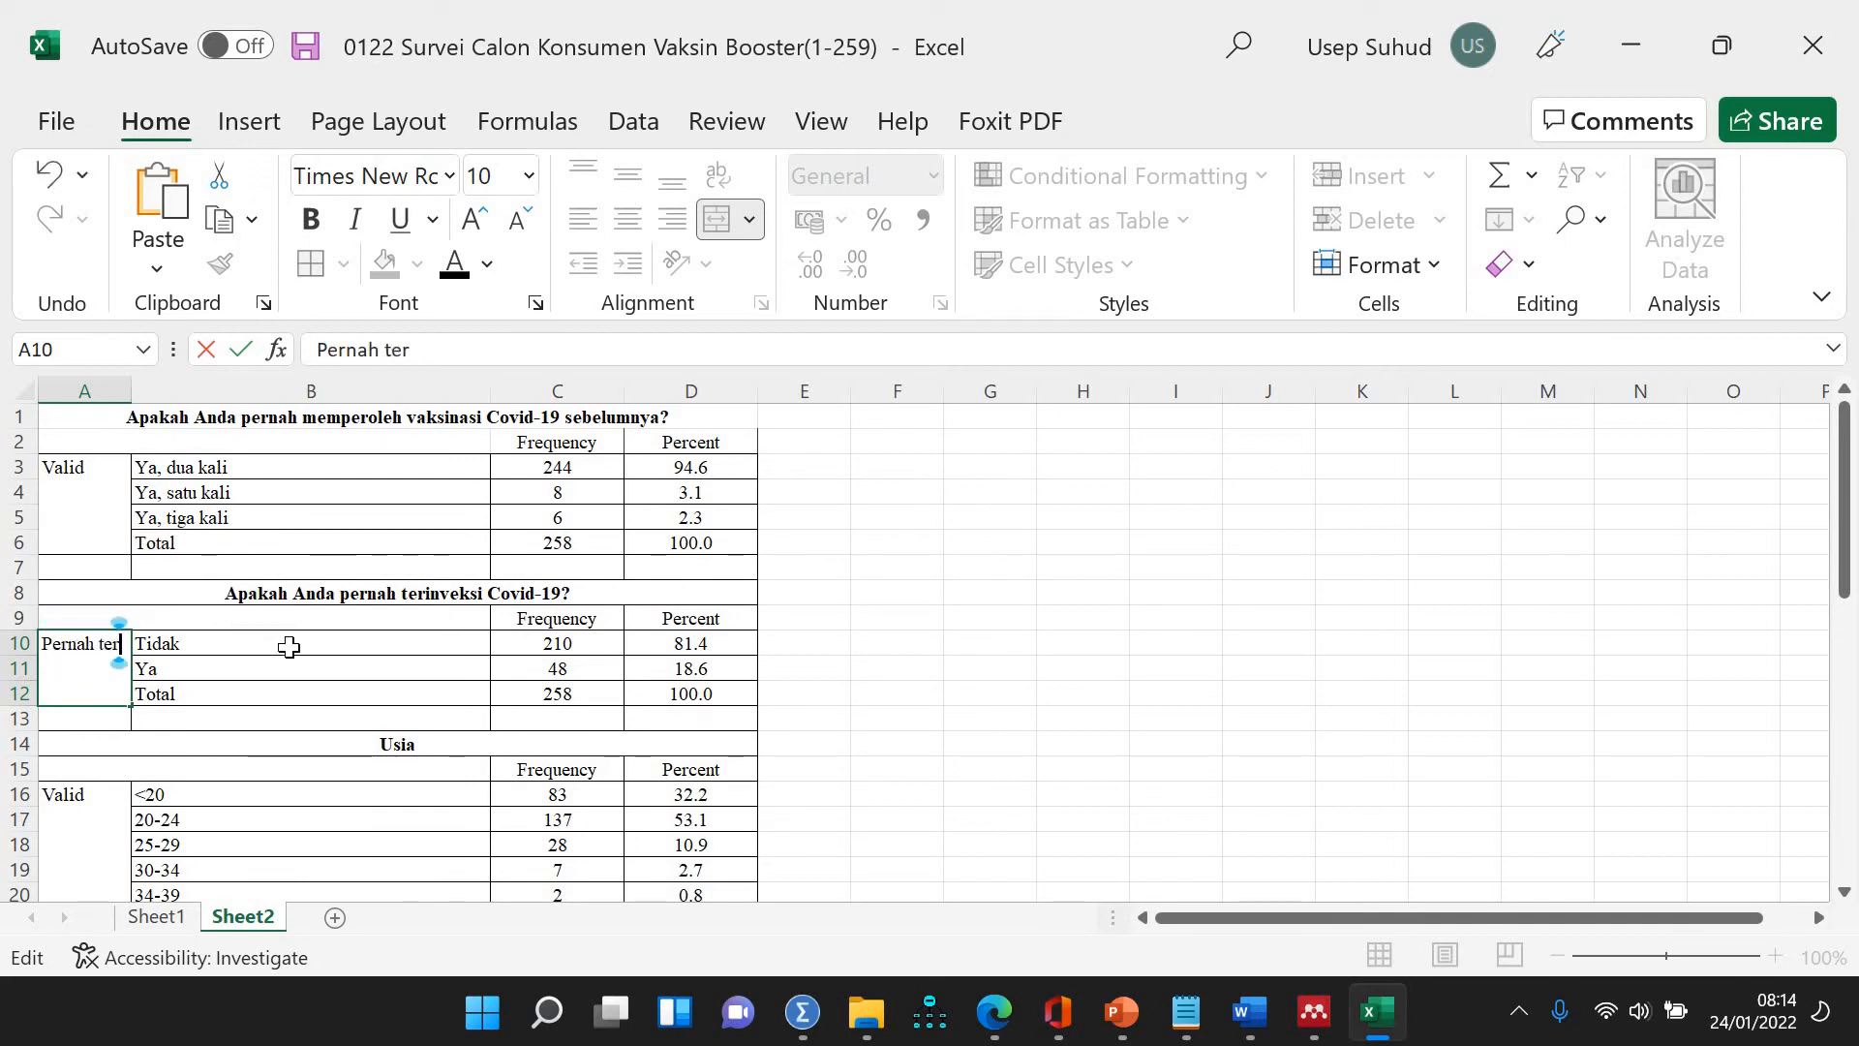
type("inveksi")
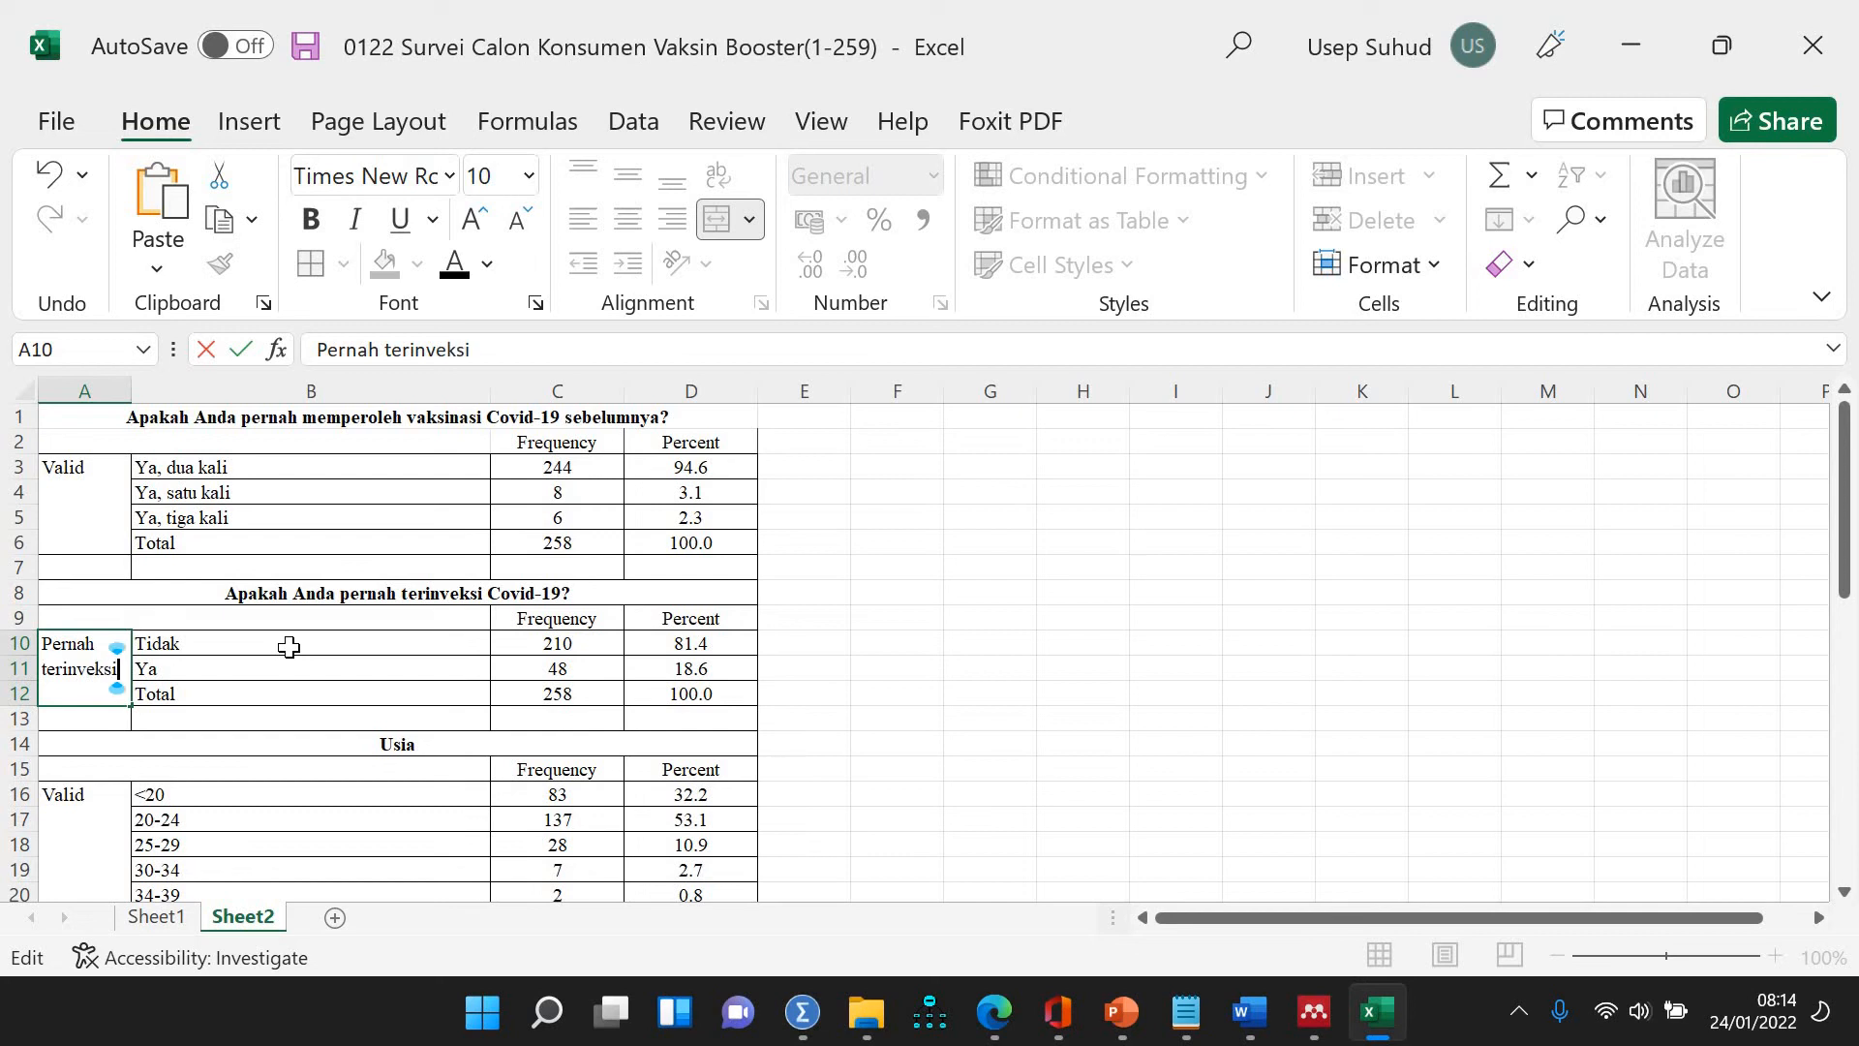
Replace the "Valid" label in A3 of the vaccination table with "Pernah vaksikasi"
left_click(93, 490)
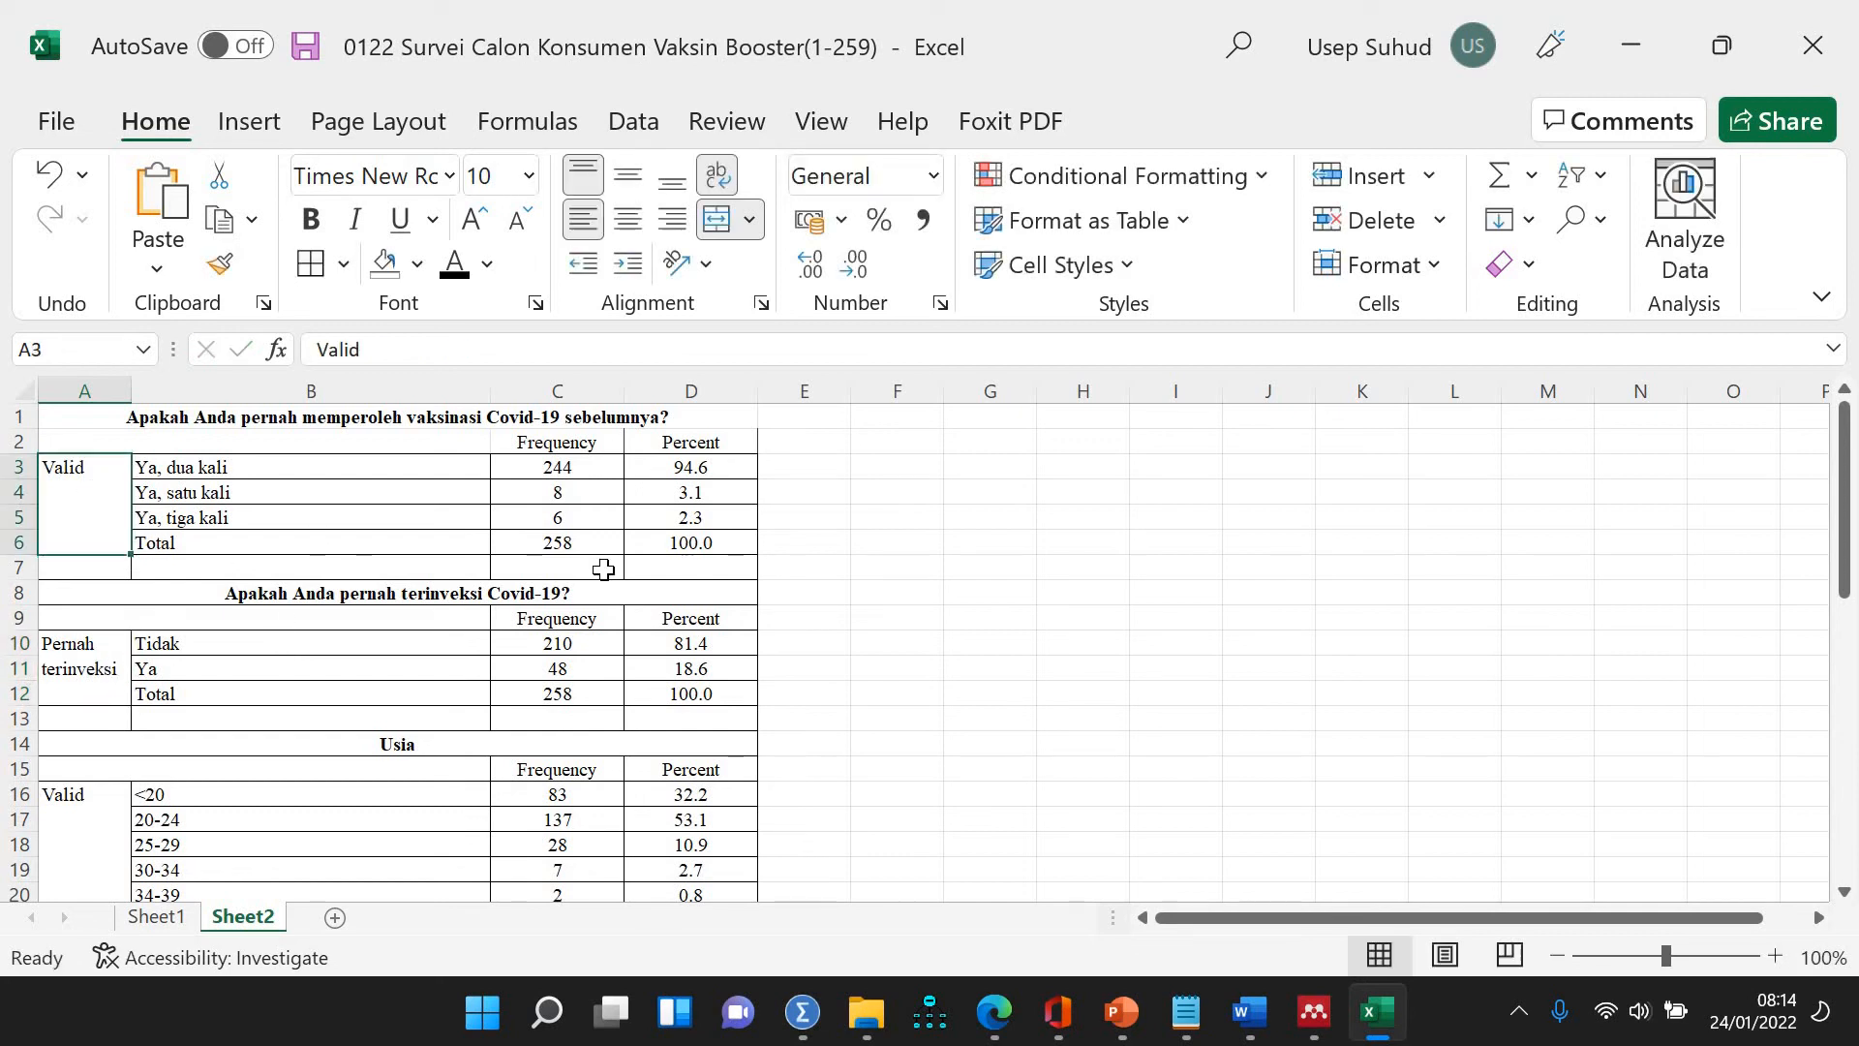
type("Pe")
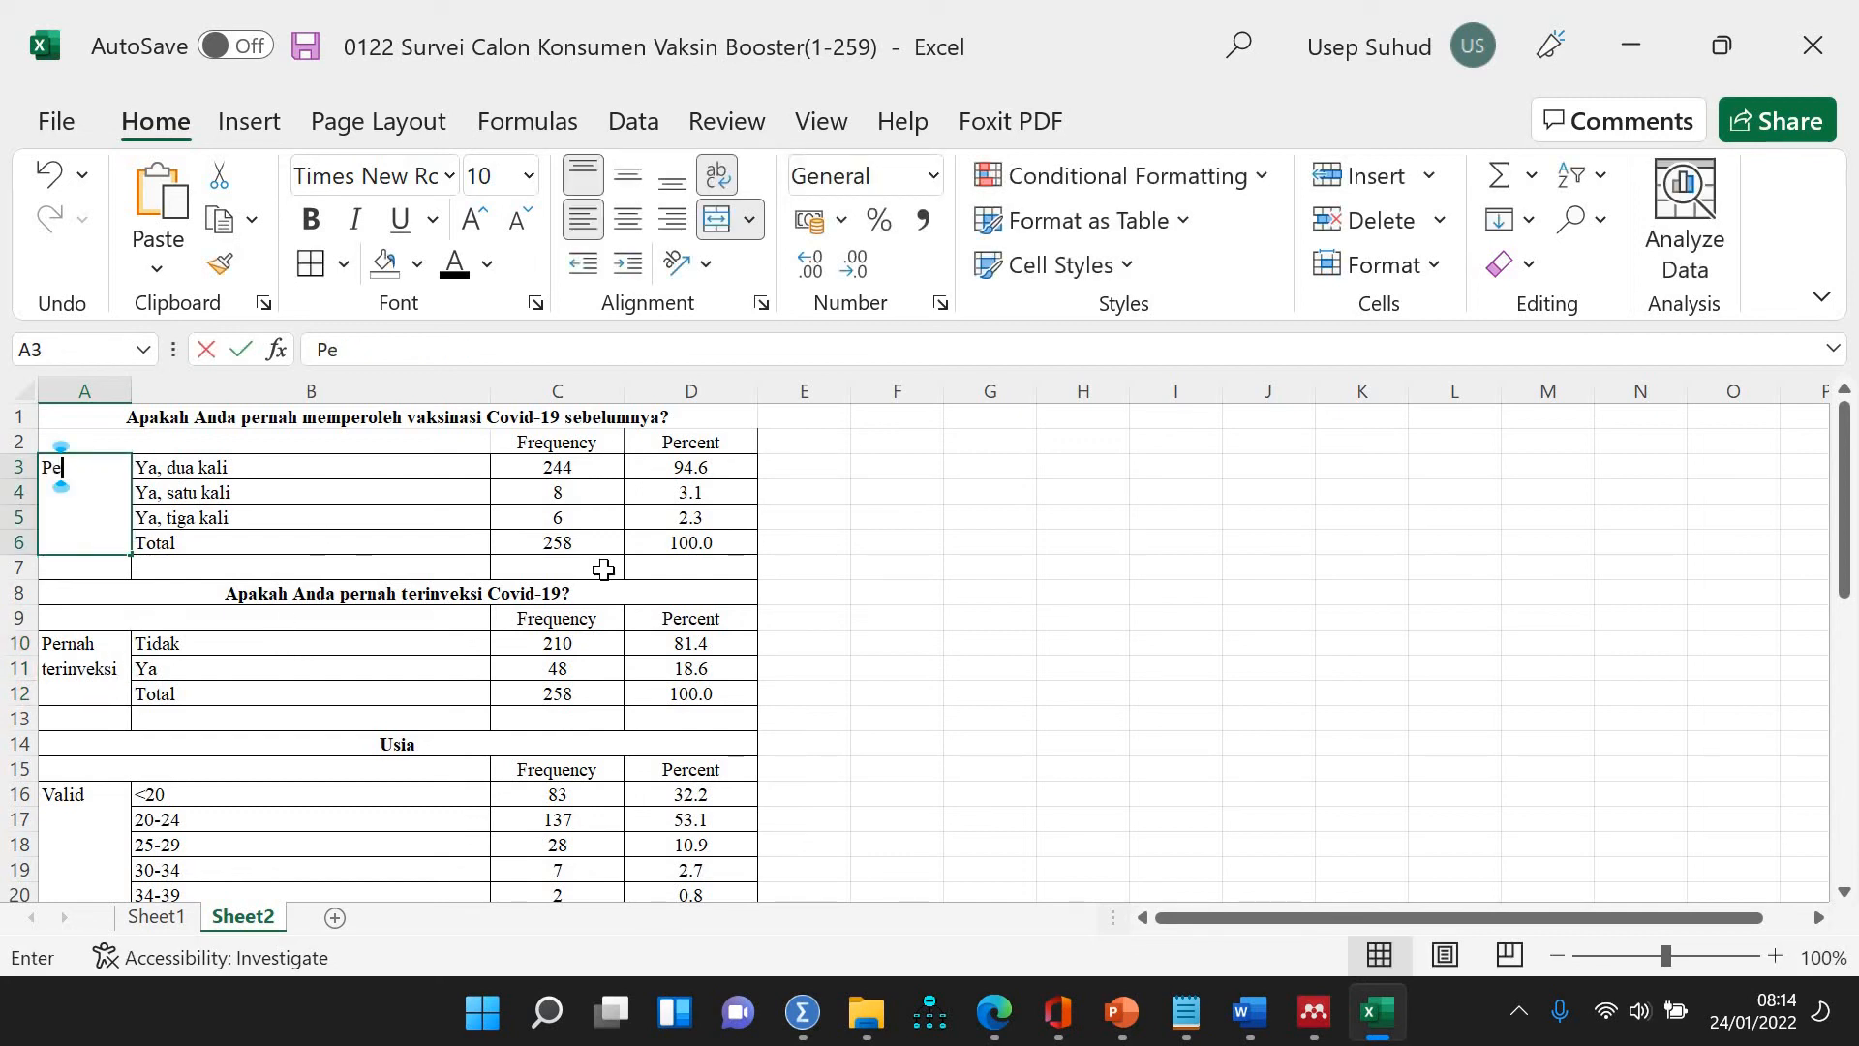
type("rnah")
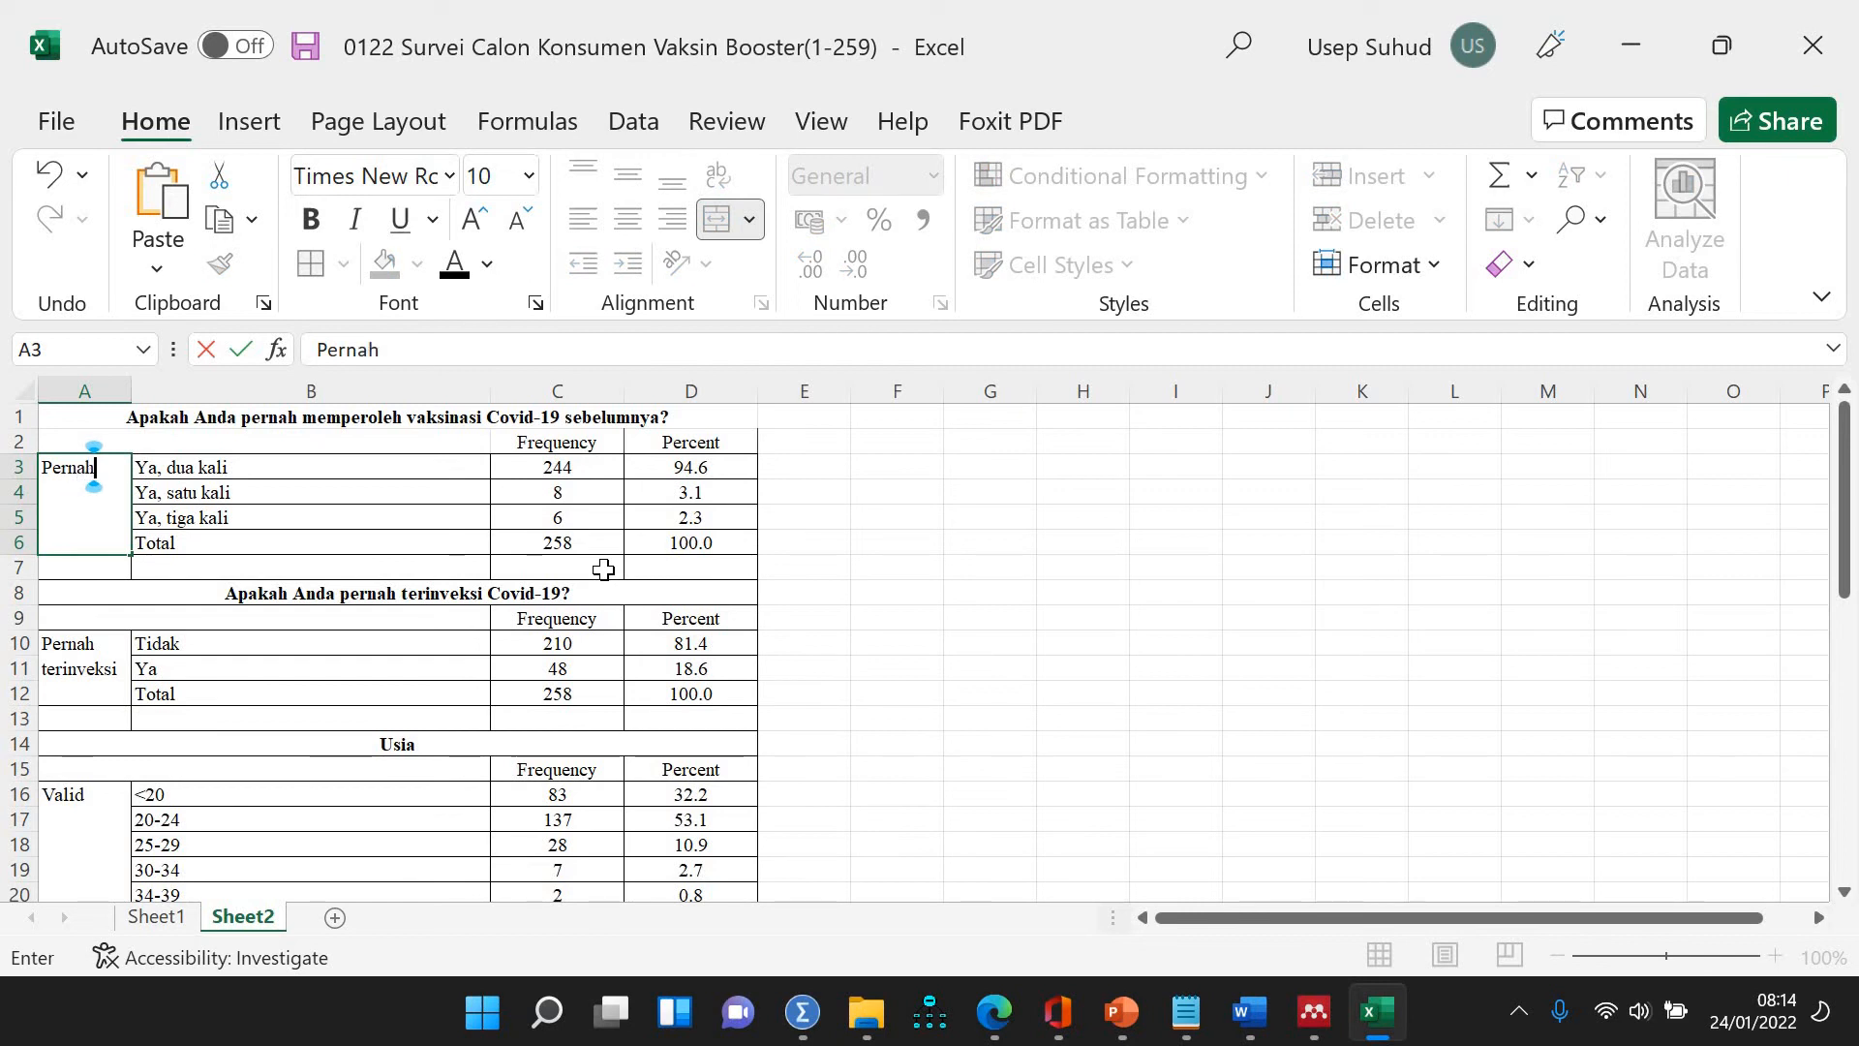
type(" v")
type("vaks")
type("ik")
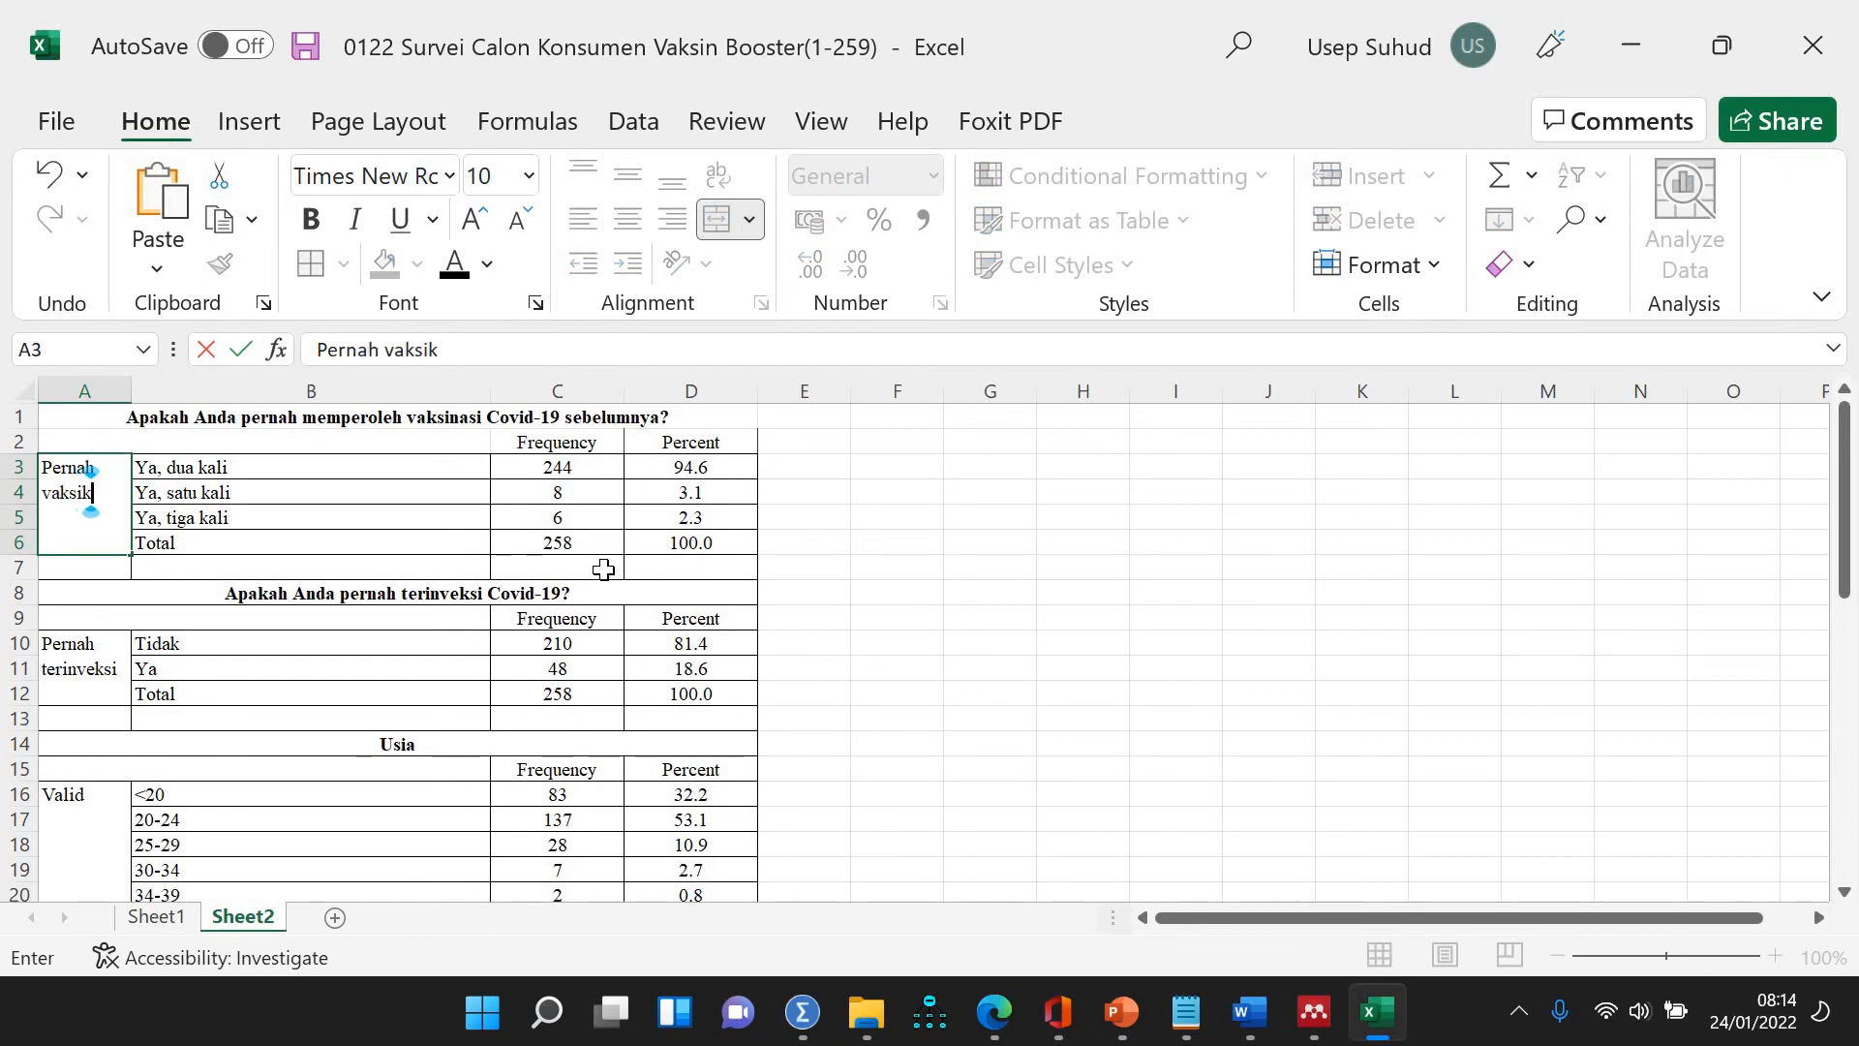
type("asi")
left_click(955, 608)
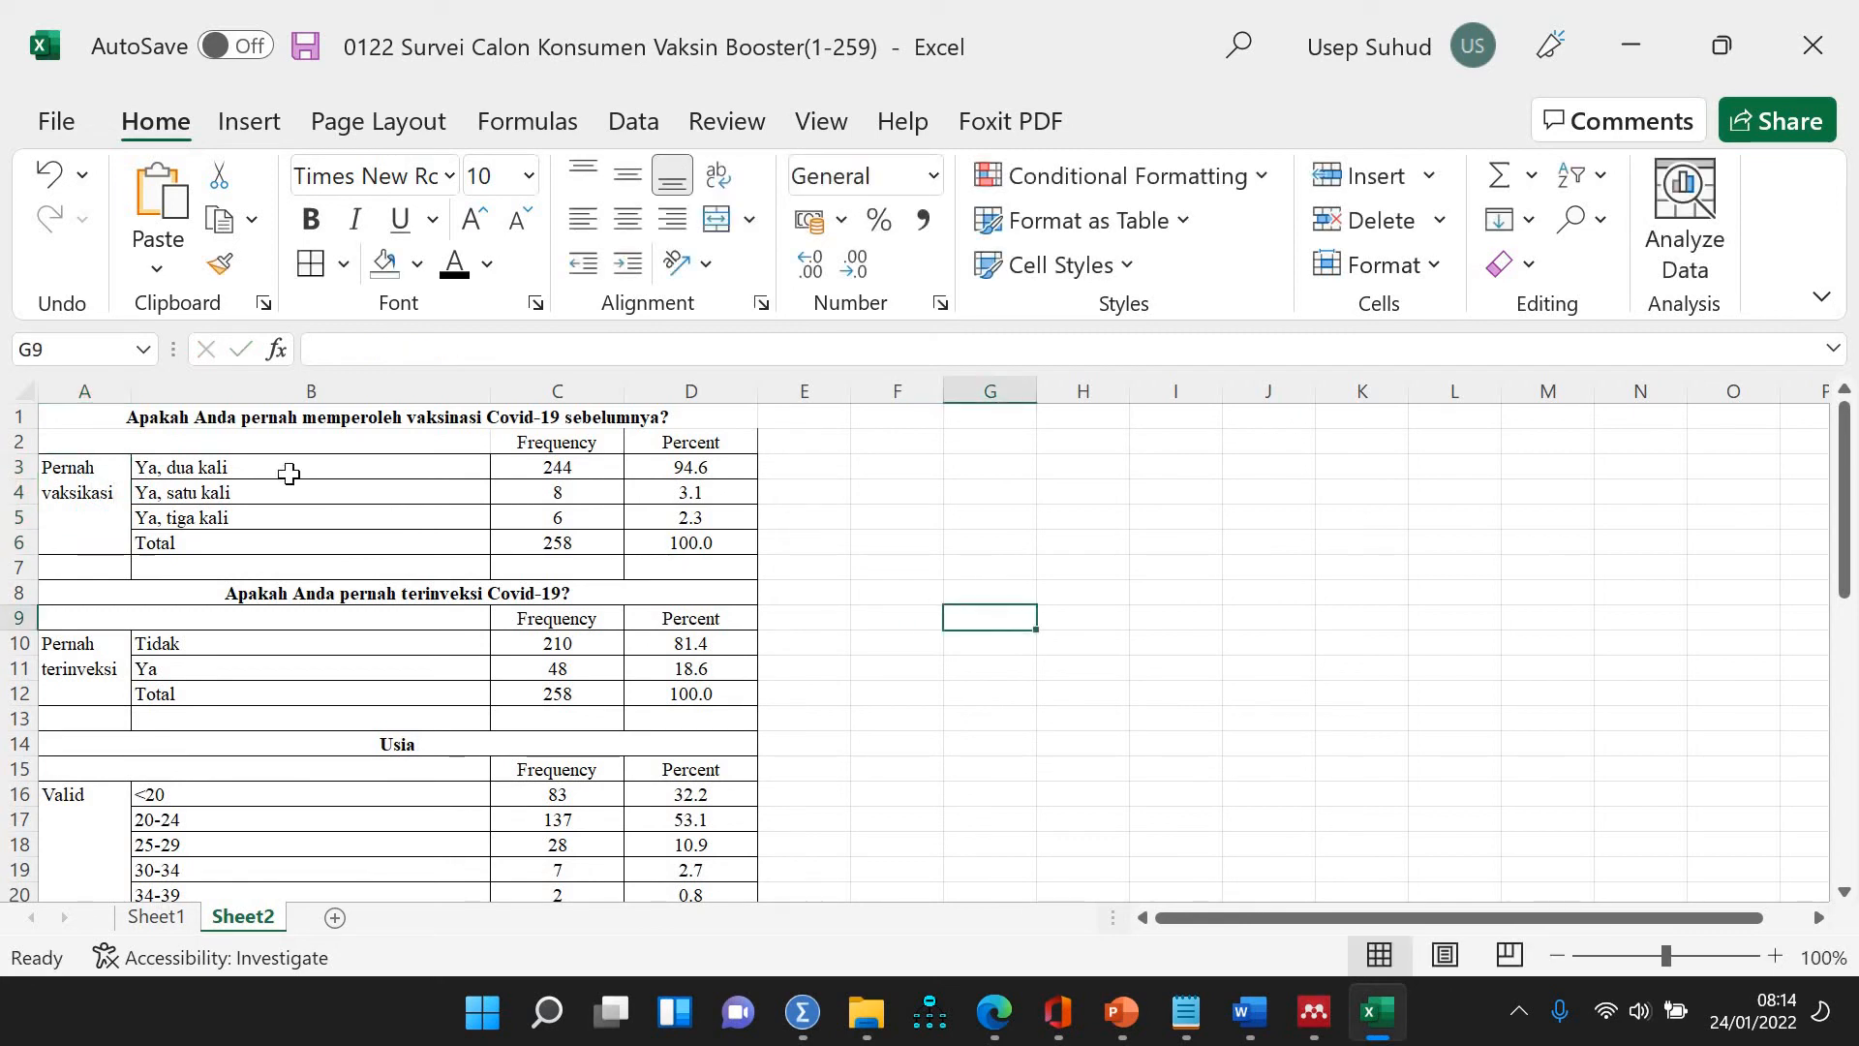
Clear the question titles in row 1 and row 8 above the vaccination and infection tables
left_click(27, 417)
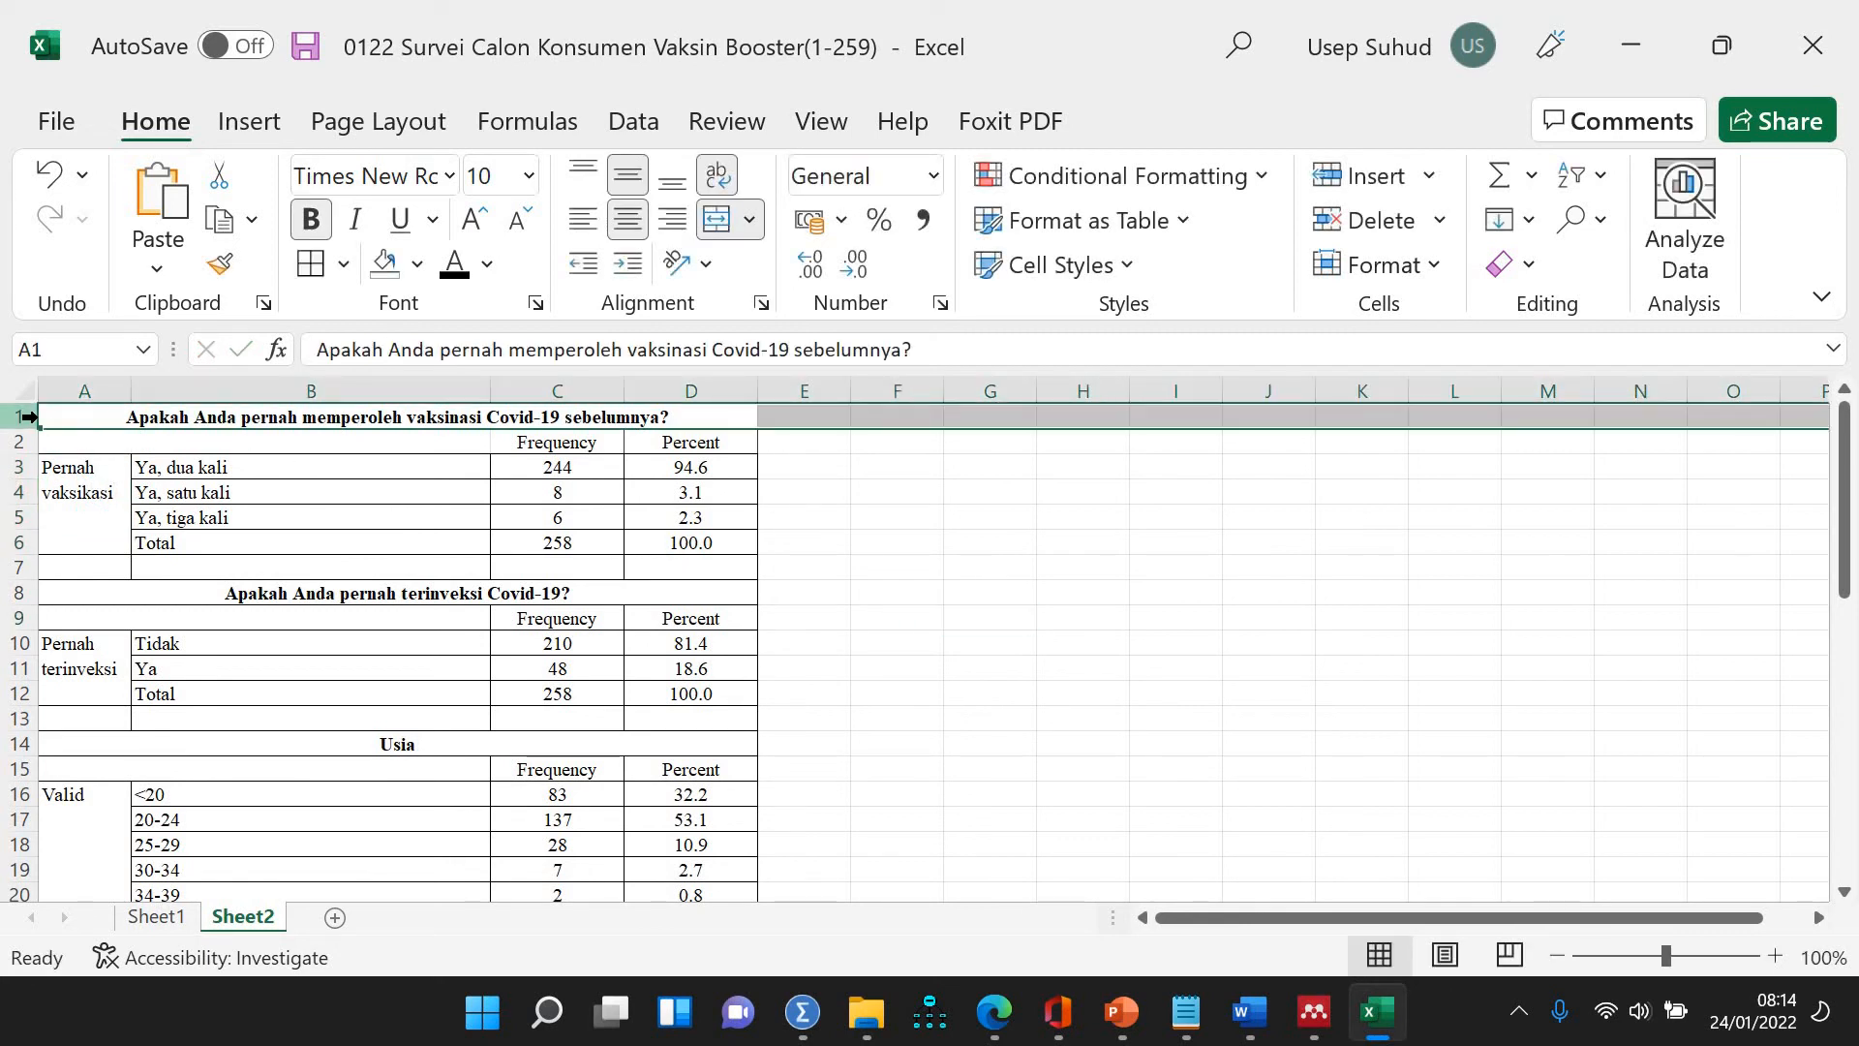
key("Delete")
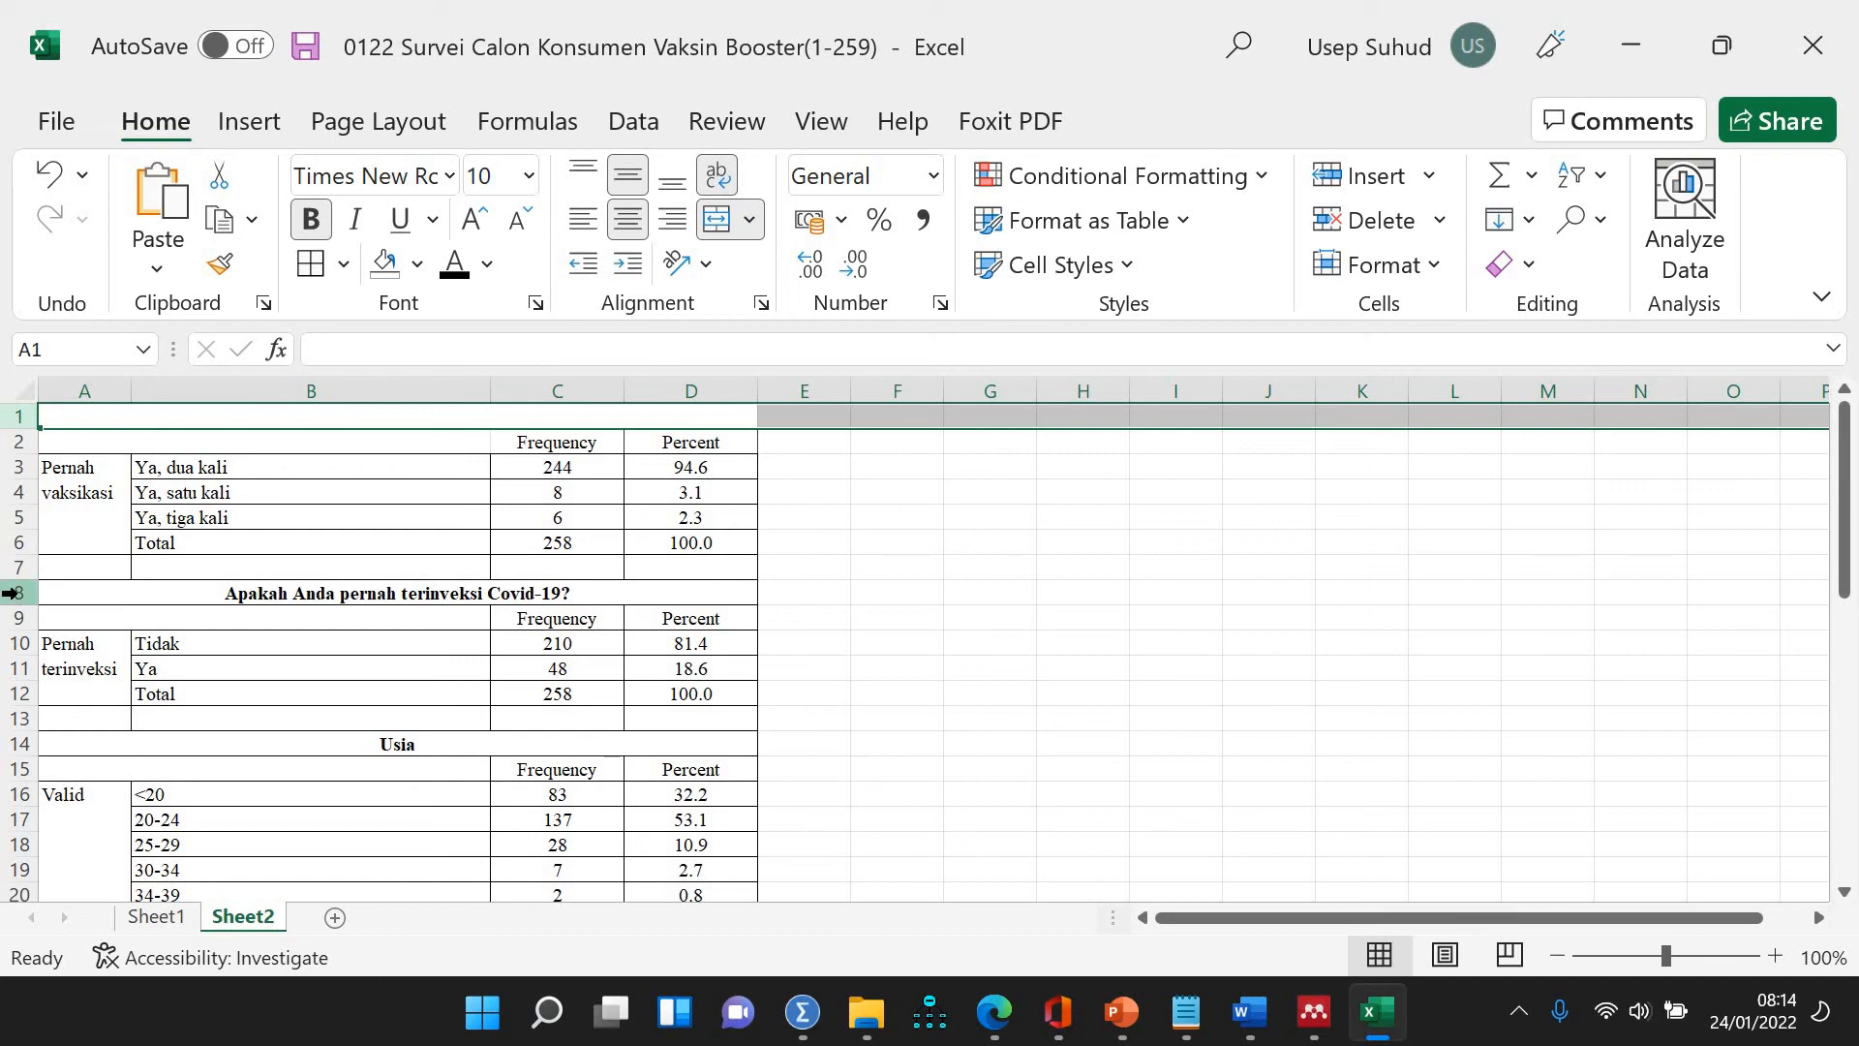
left_click(20, 593)
key("Delete")
left_click(839, 668)
Replace the "Valid" label in A16 of the age table with "Usia"
scroll(842, 673, "down", 6)
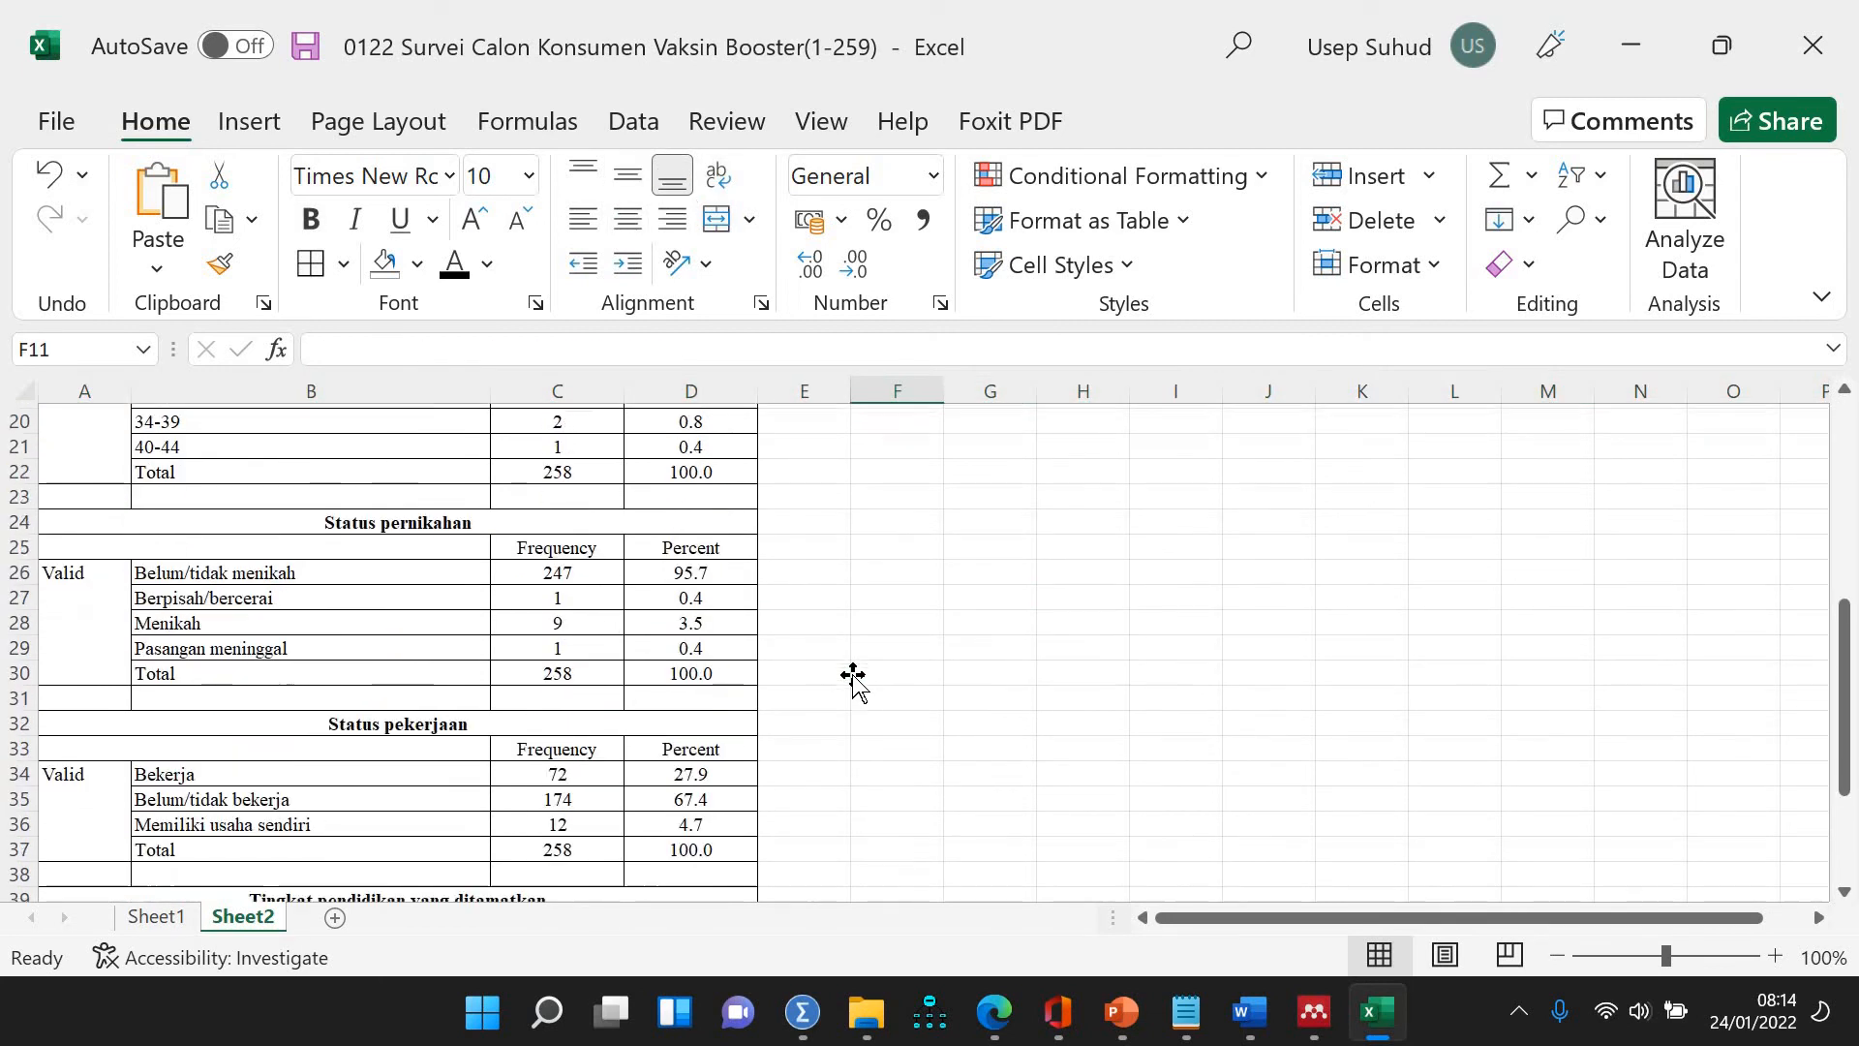
scroll(74, 719, "up", 6)
scroll(74, 719, "up", 1)
left_click(63, 793)
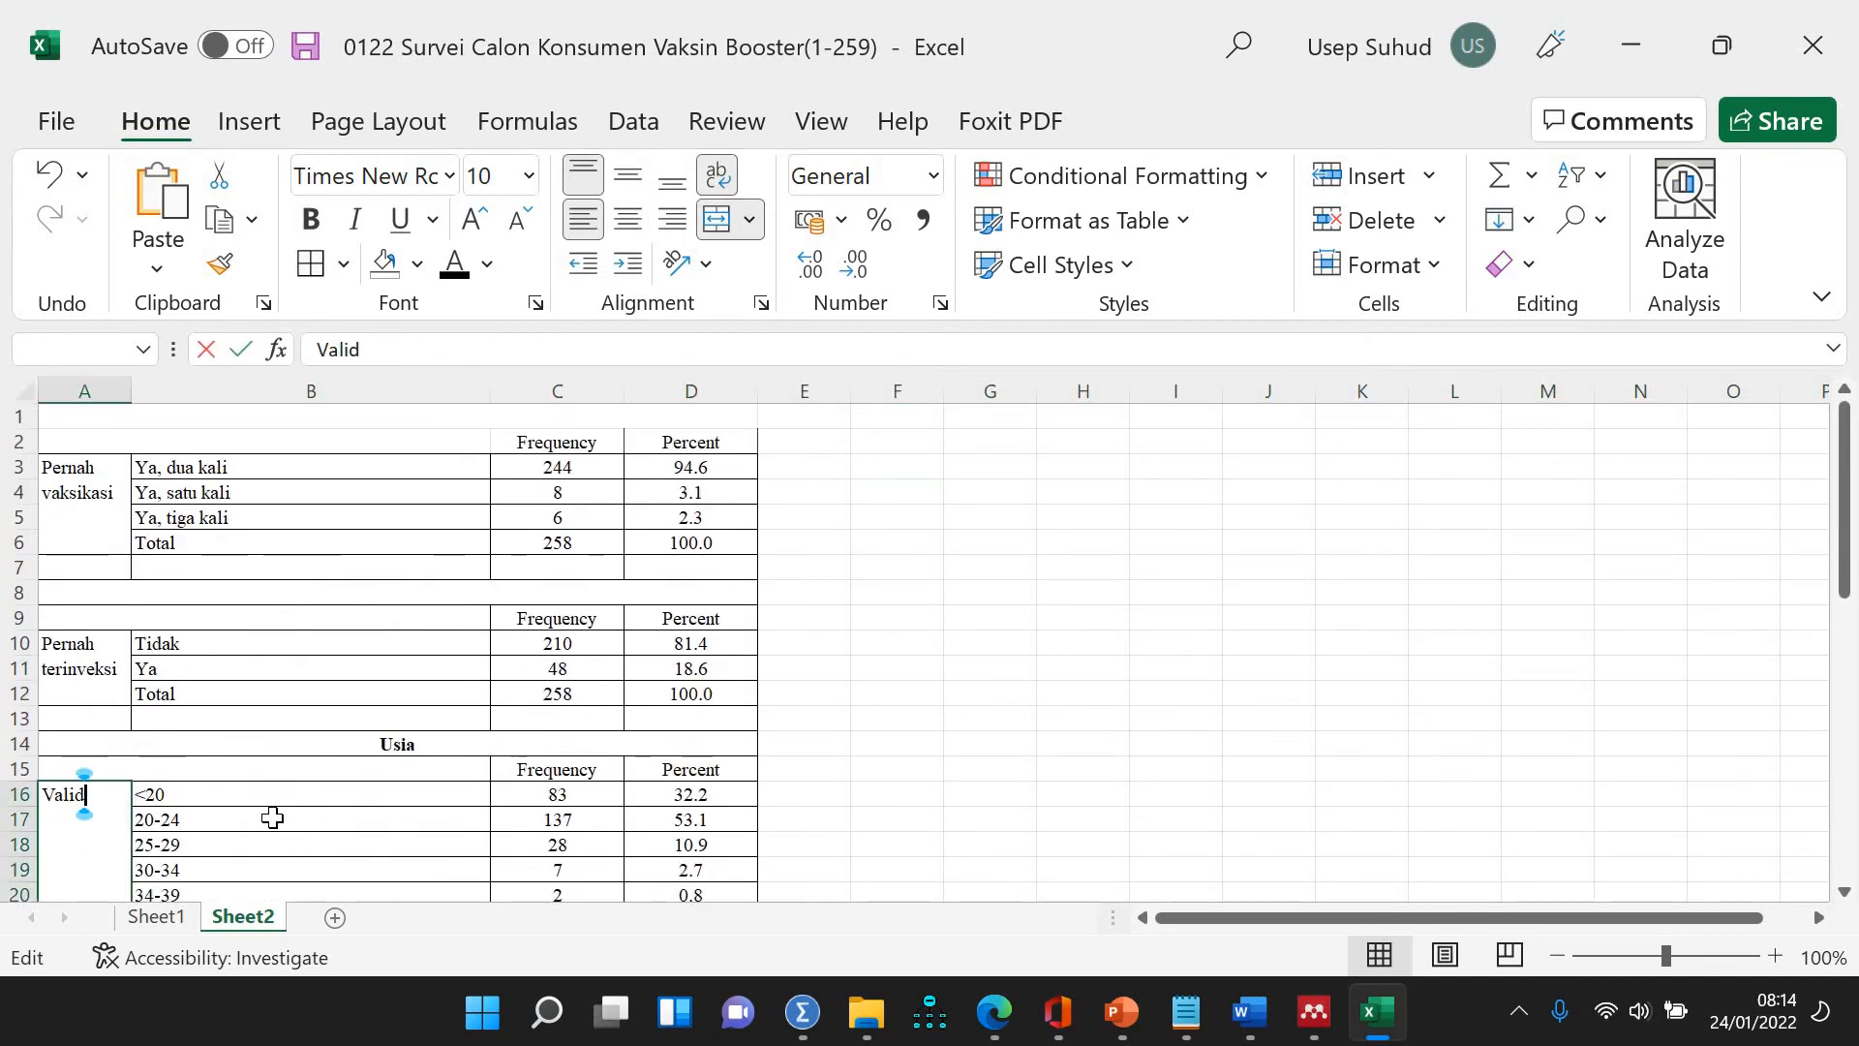
double_click(63, 794)
key("BackSpace")
key("BackSpace")
key("BackSpace")
key("BackSpace")
key("BackSpace")
type("Usia")
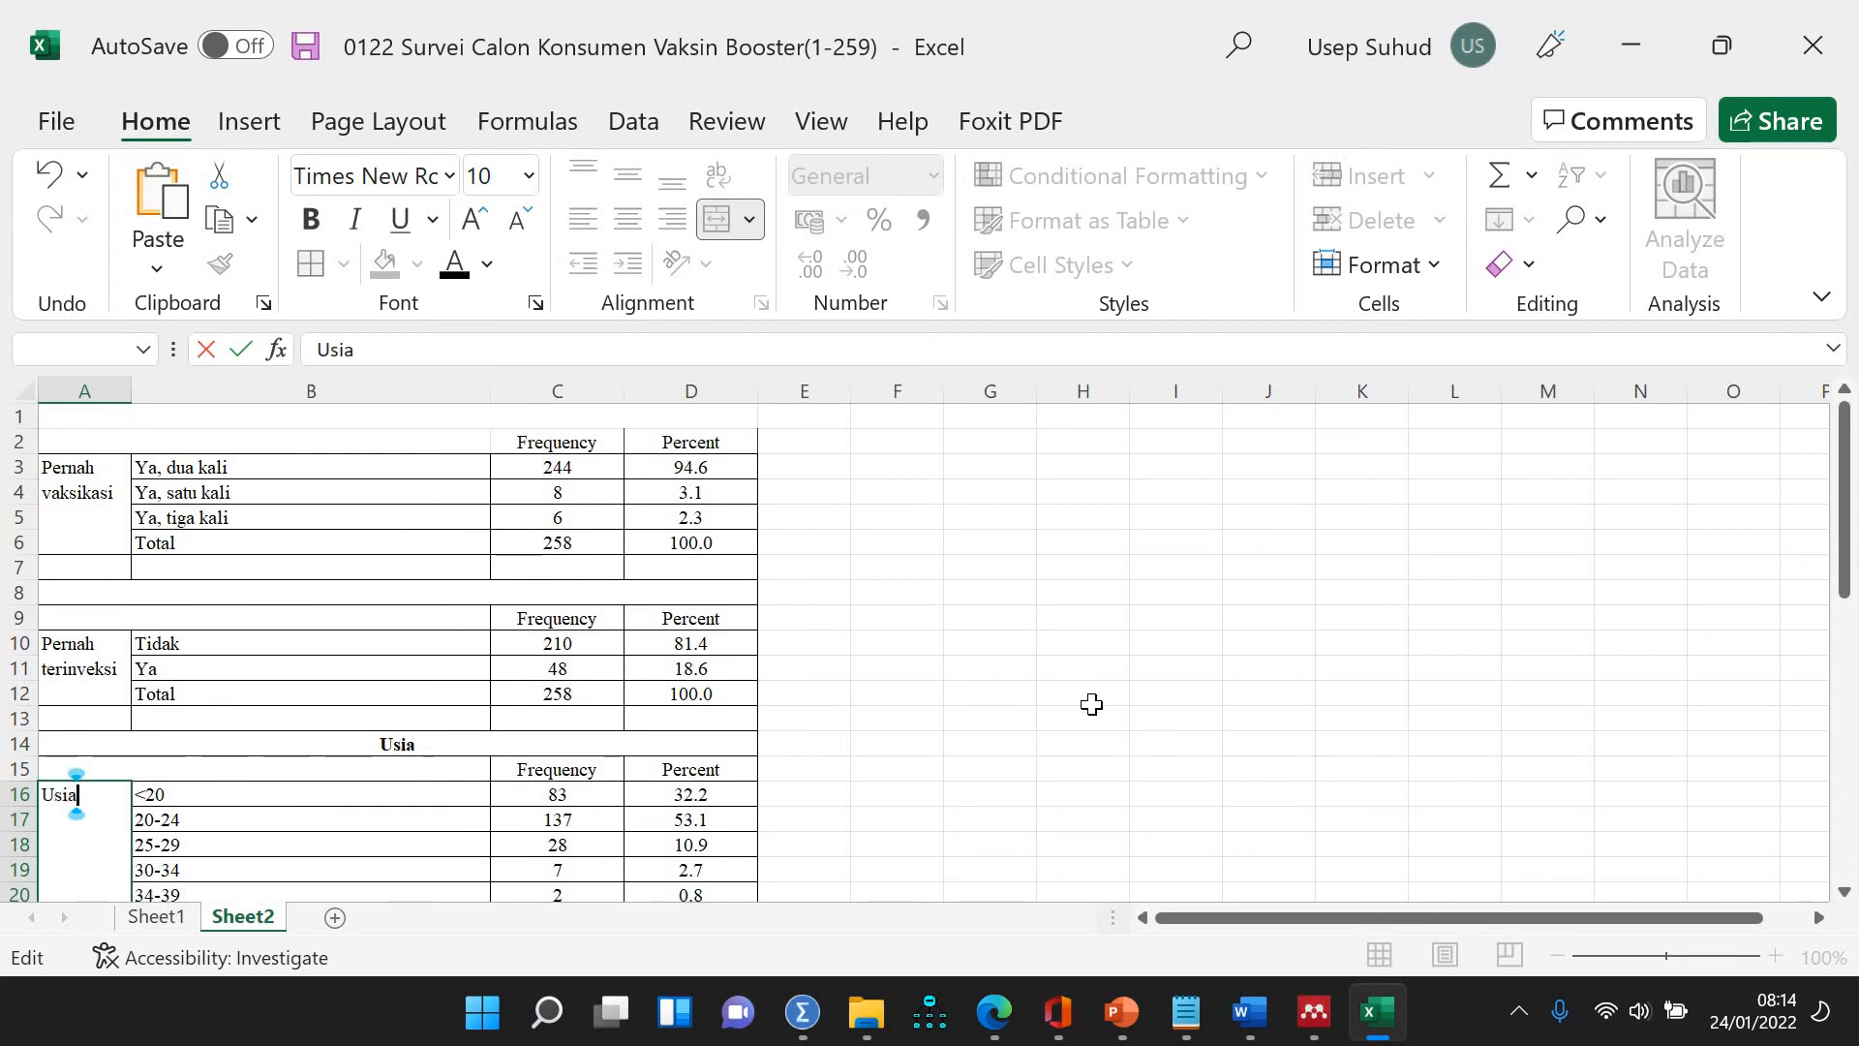
Replace the "Valid" labels in A26 and A34 with "Status pernikahan" and "Status pekerjaan"
scroll(1091, 704, "down", 6)
left_click(70, 579)
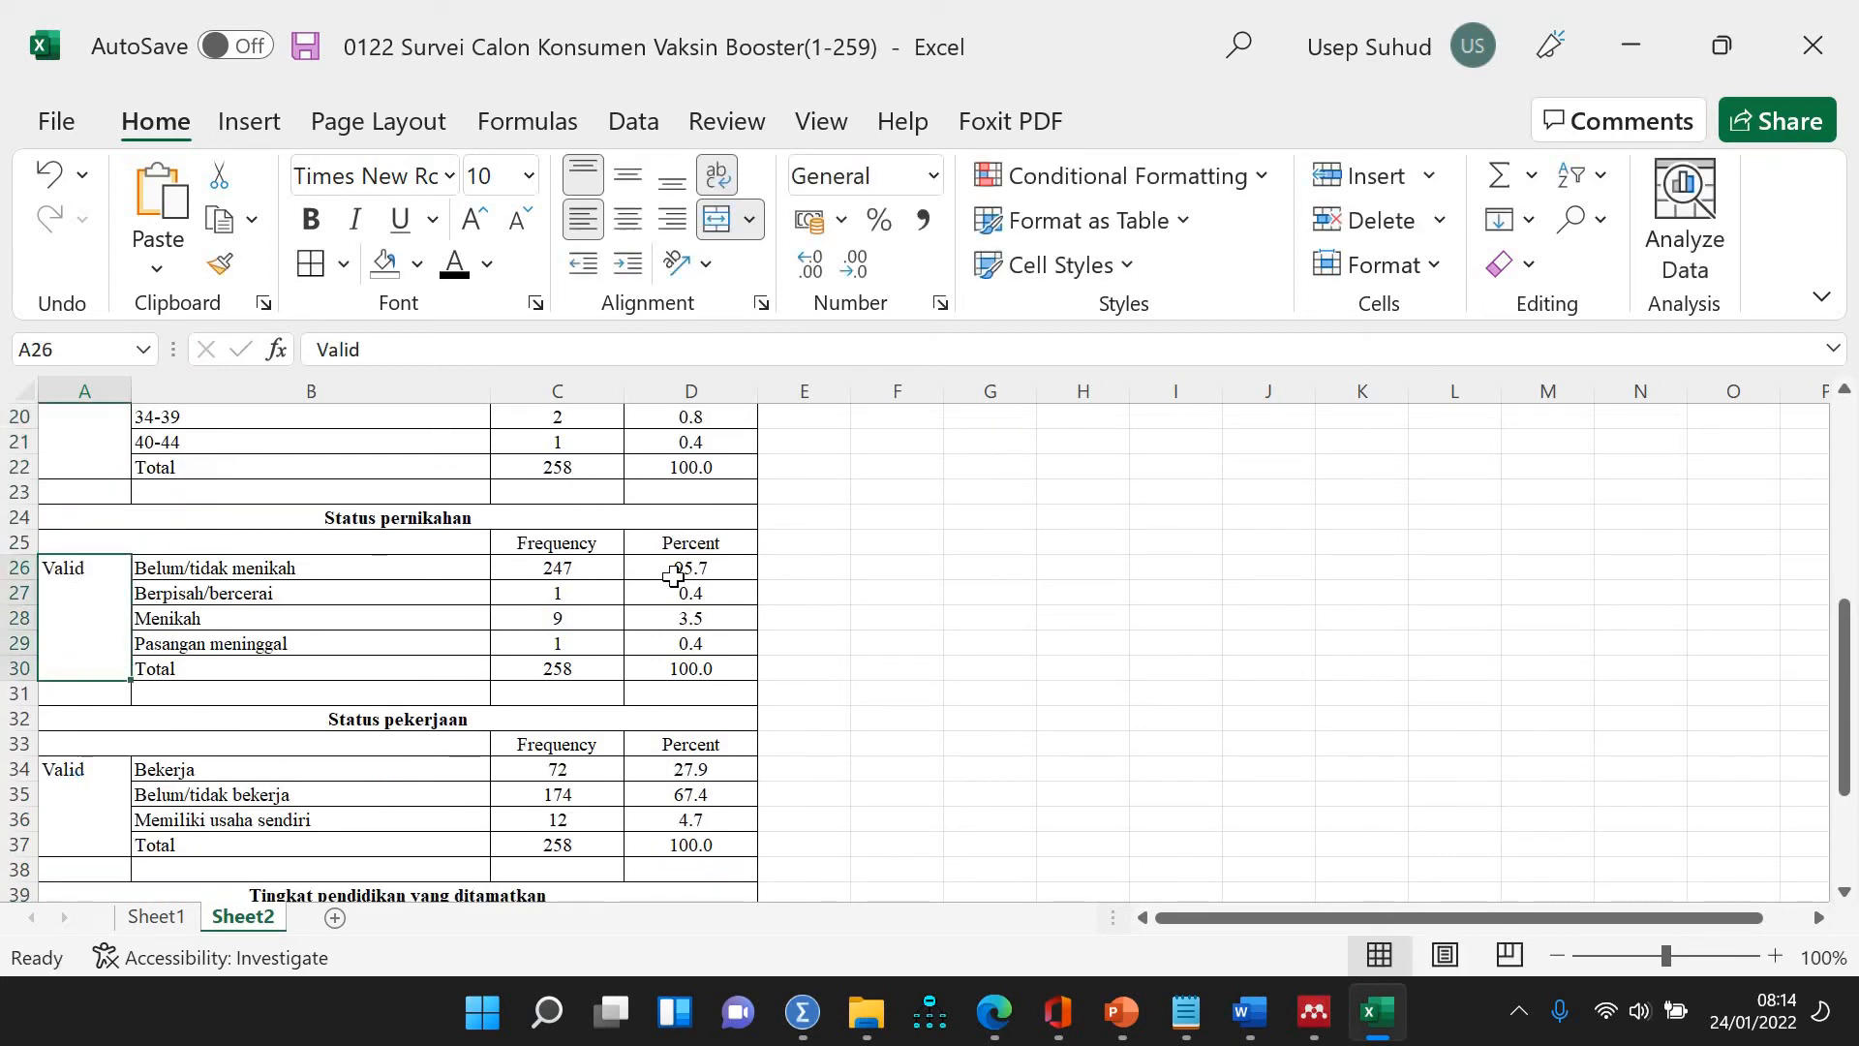
type("Status pernikahan")
key("Return")
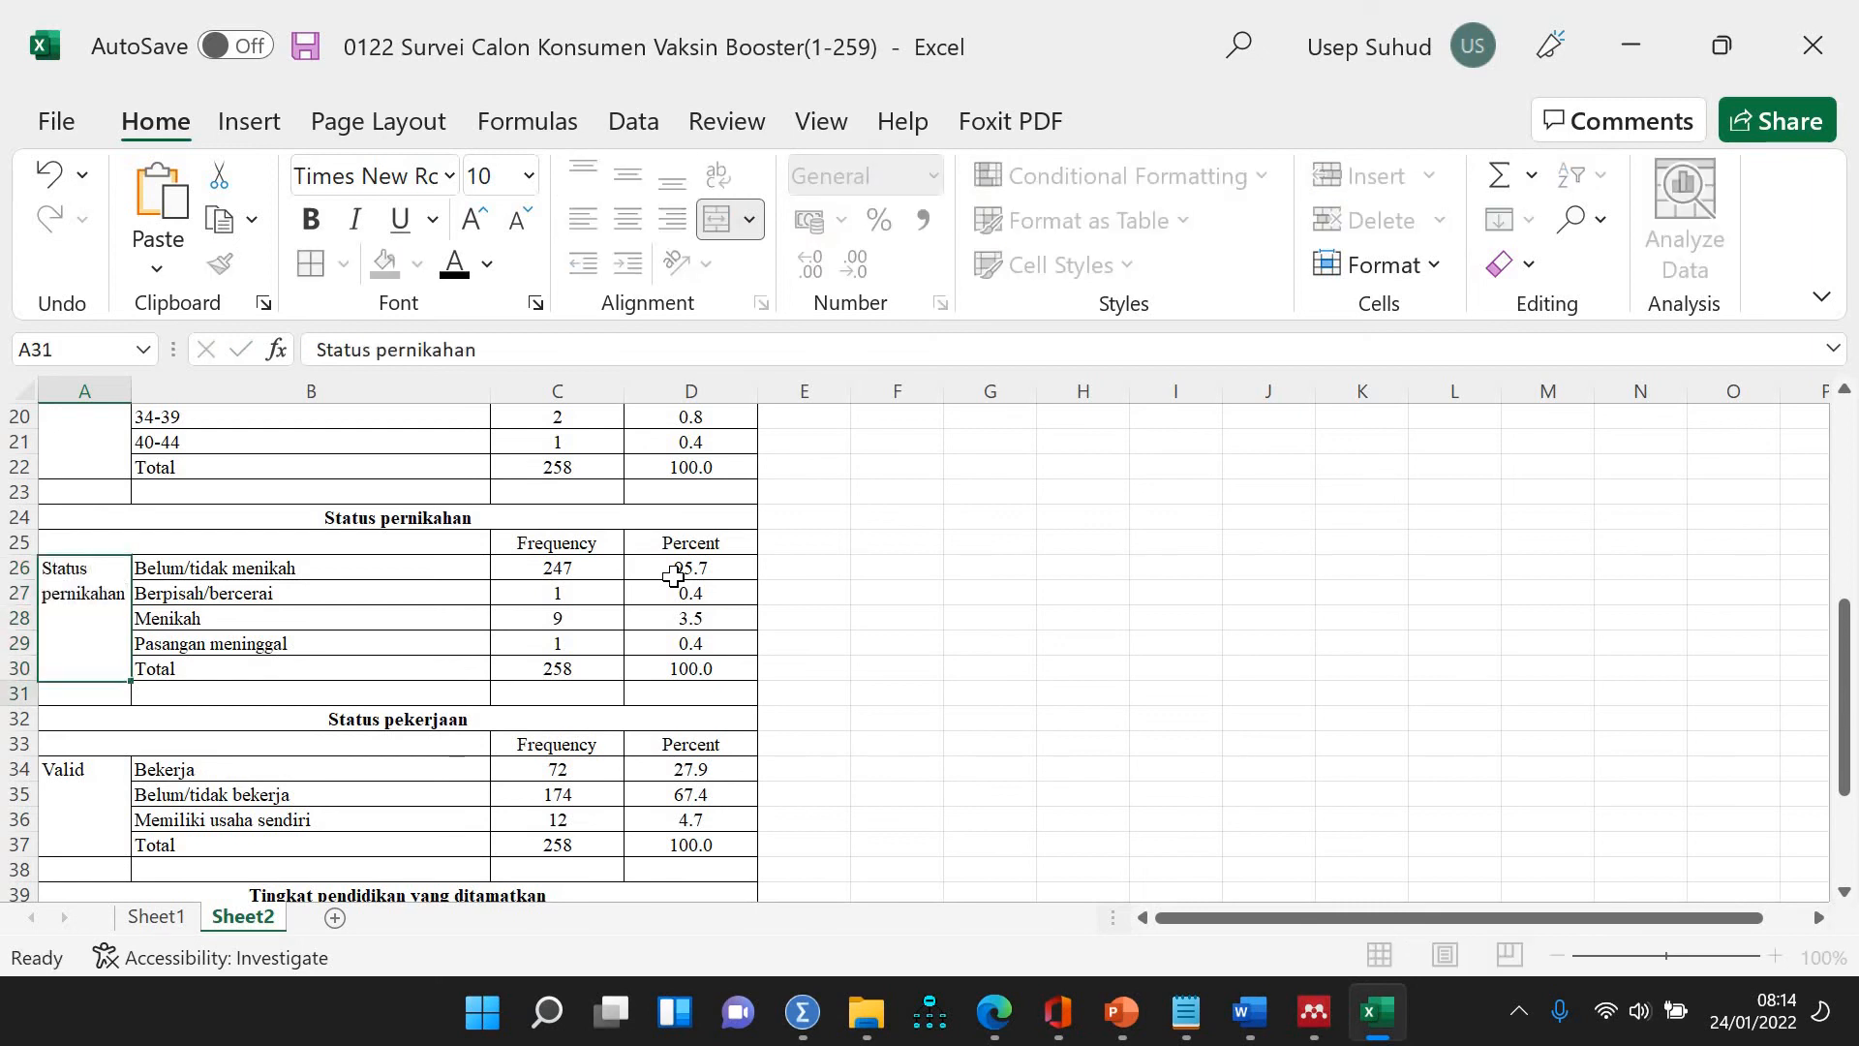
key("Down")
key("Down")
key("Down")
type("Status pekerjaan")
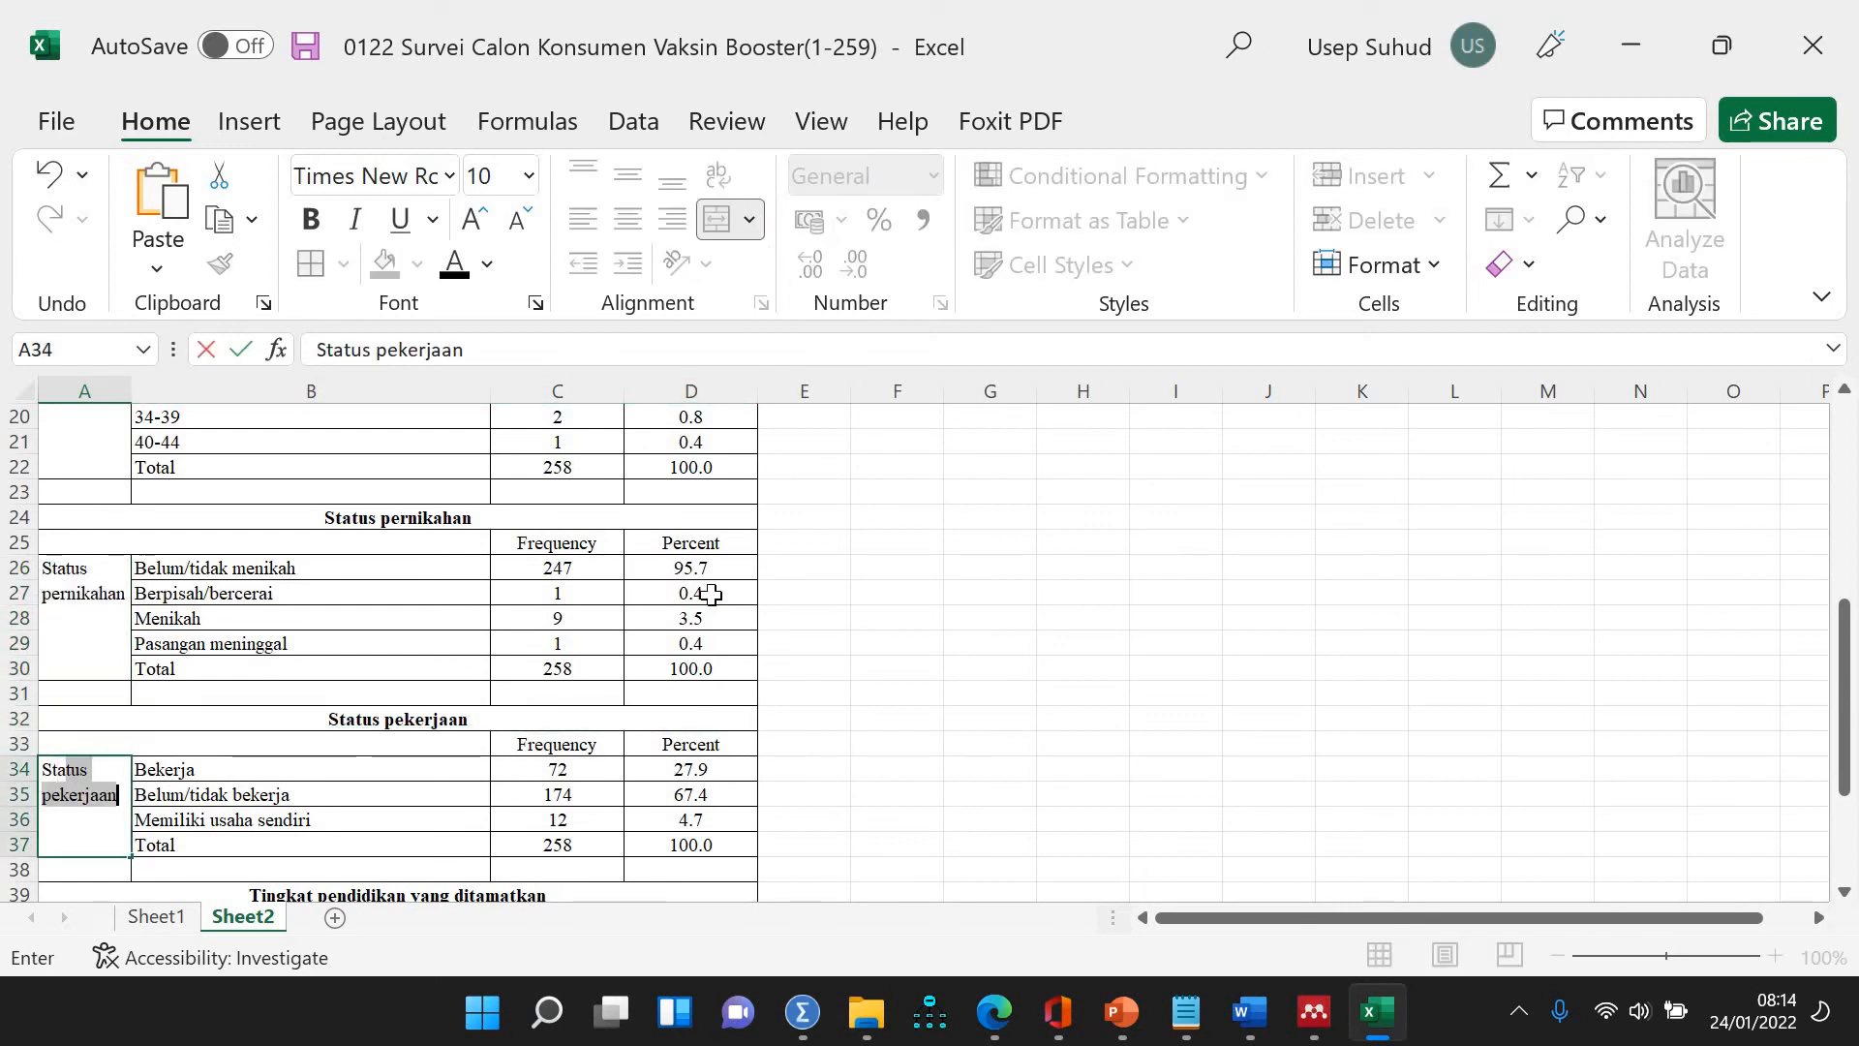
key("Return")
Replace the "Valid" label in A41 of the education table with "Tingkat pendidikan yang ditamatkan"
key("Down")
key("Down")
key("Down")
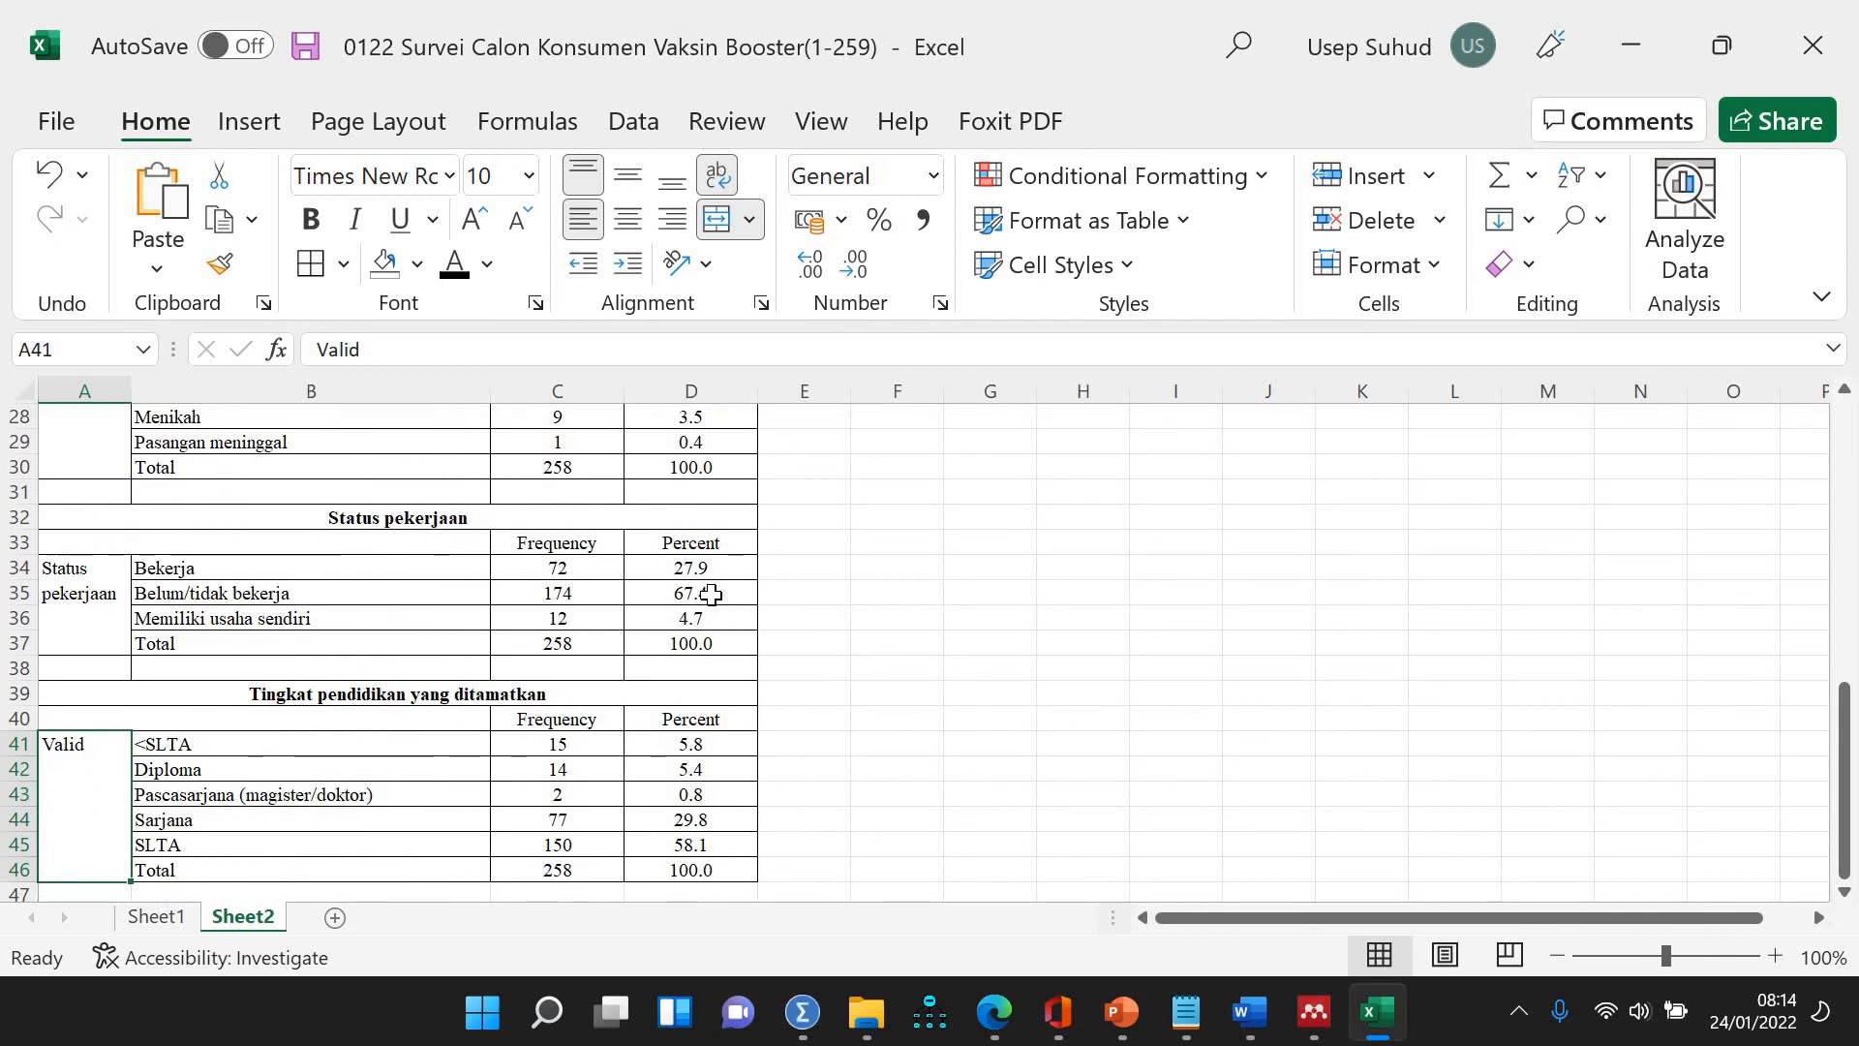
type("T")
left_click(987, 719)
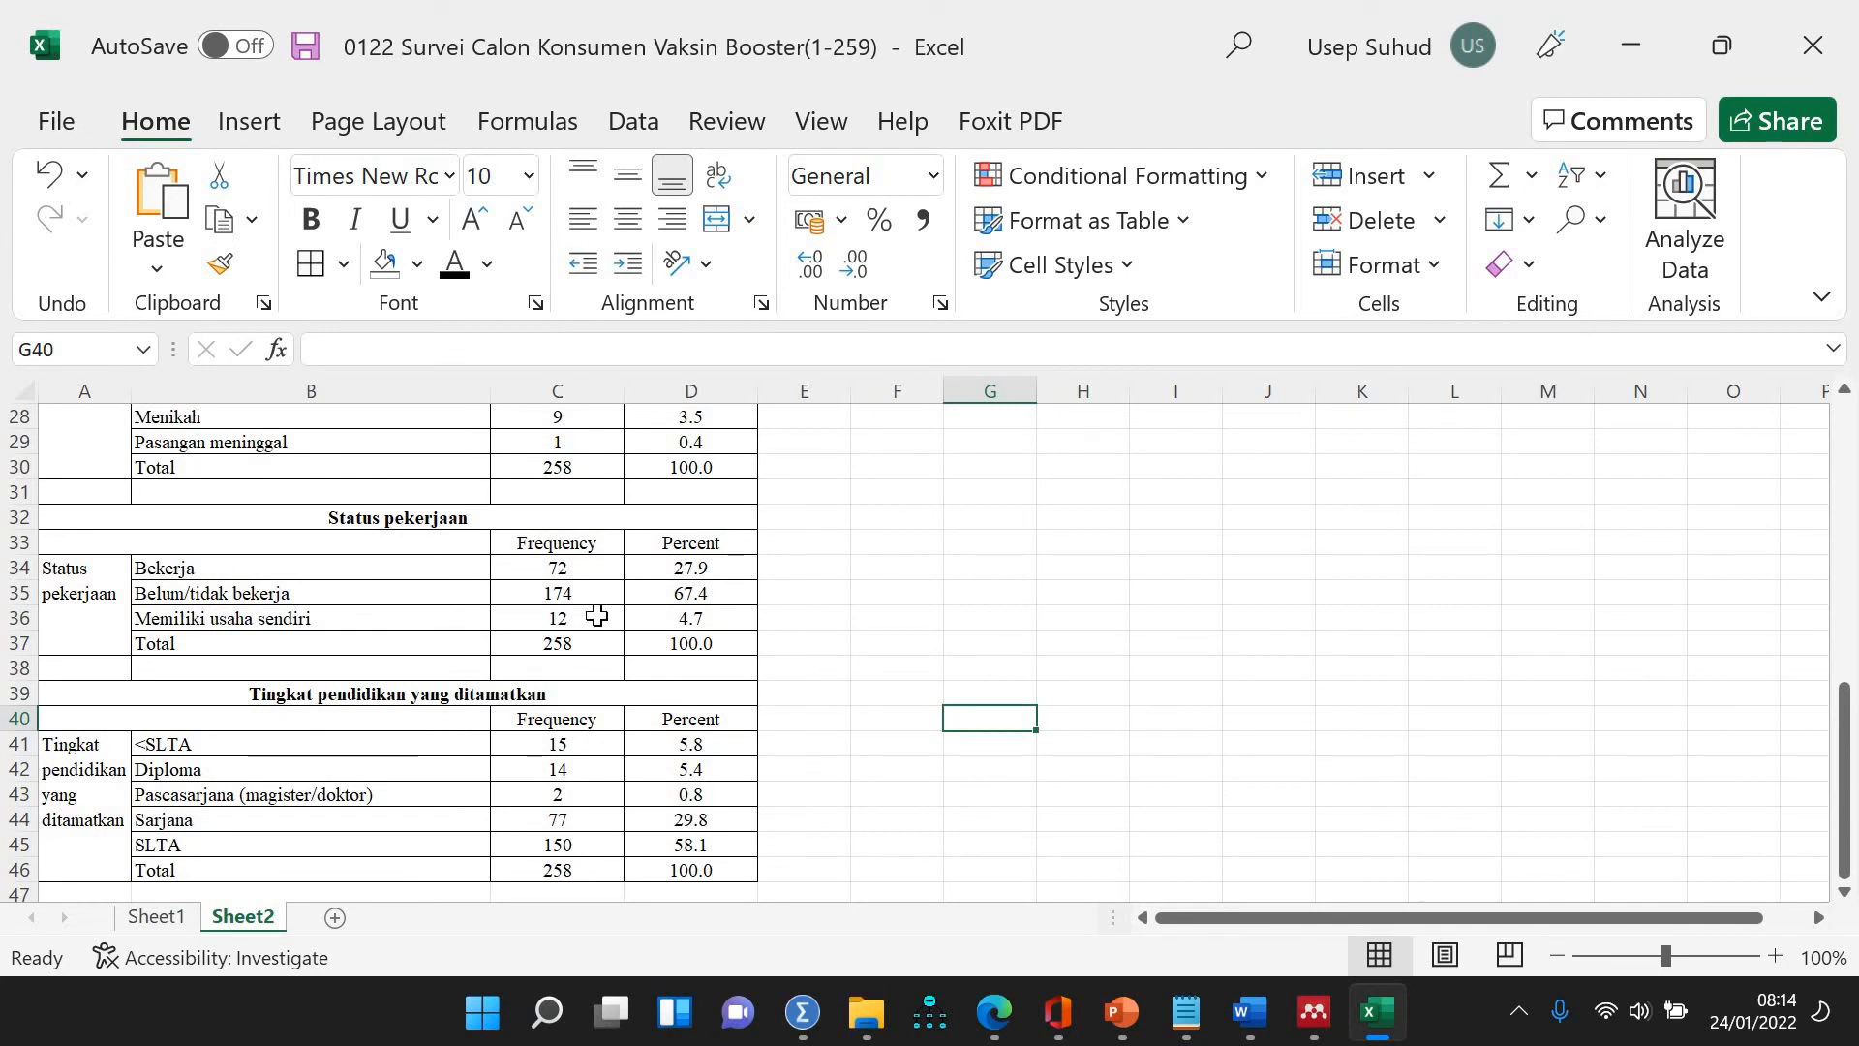
Copy columns A to D from row 2 down through the last frequency table
scroll(597, 615, "up", 9)
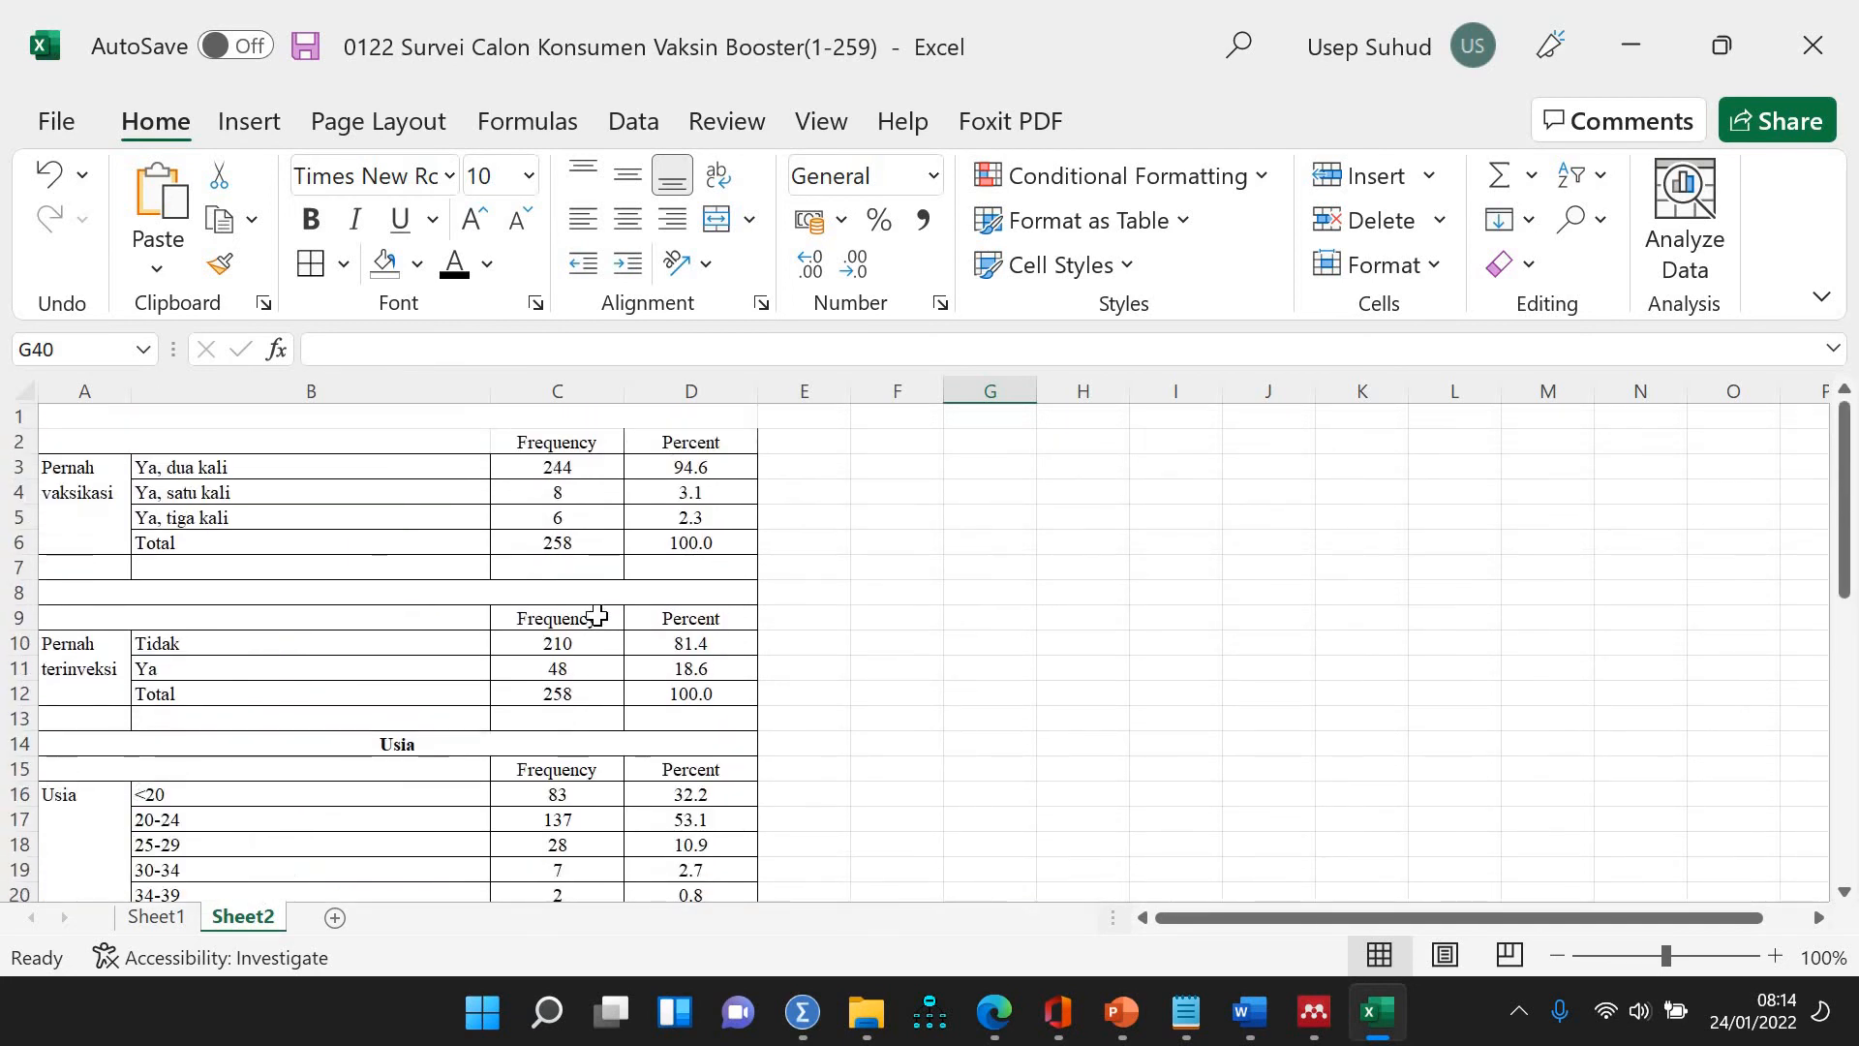
left_click_drag(476, 442, 556, 896)
scroll(561, 770, "down", 3)
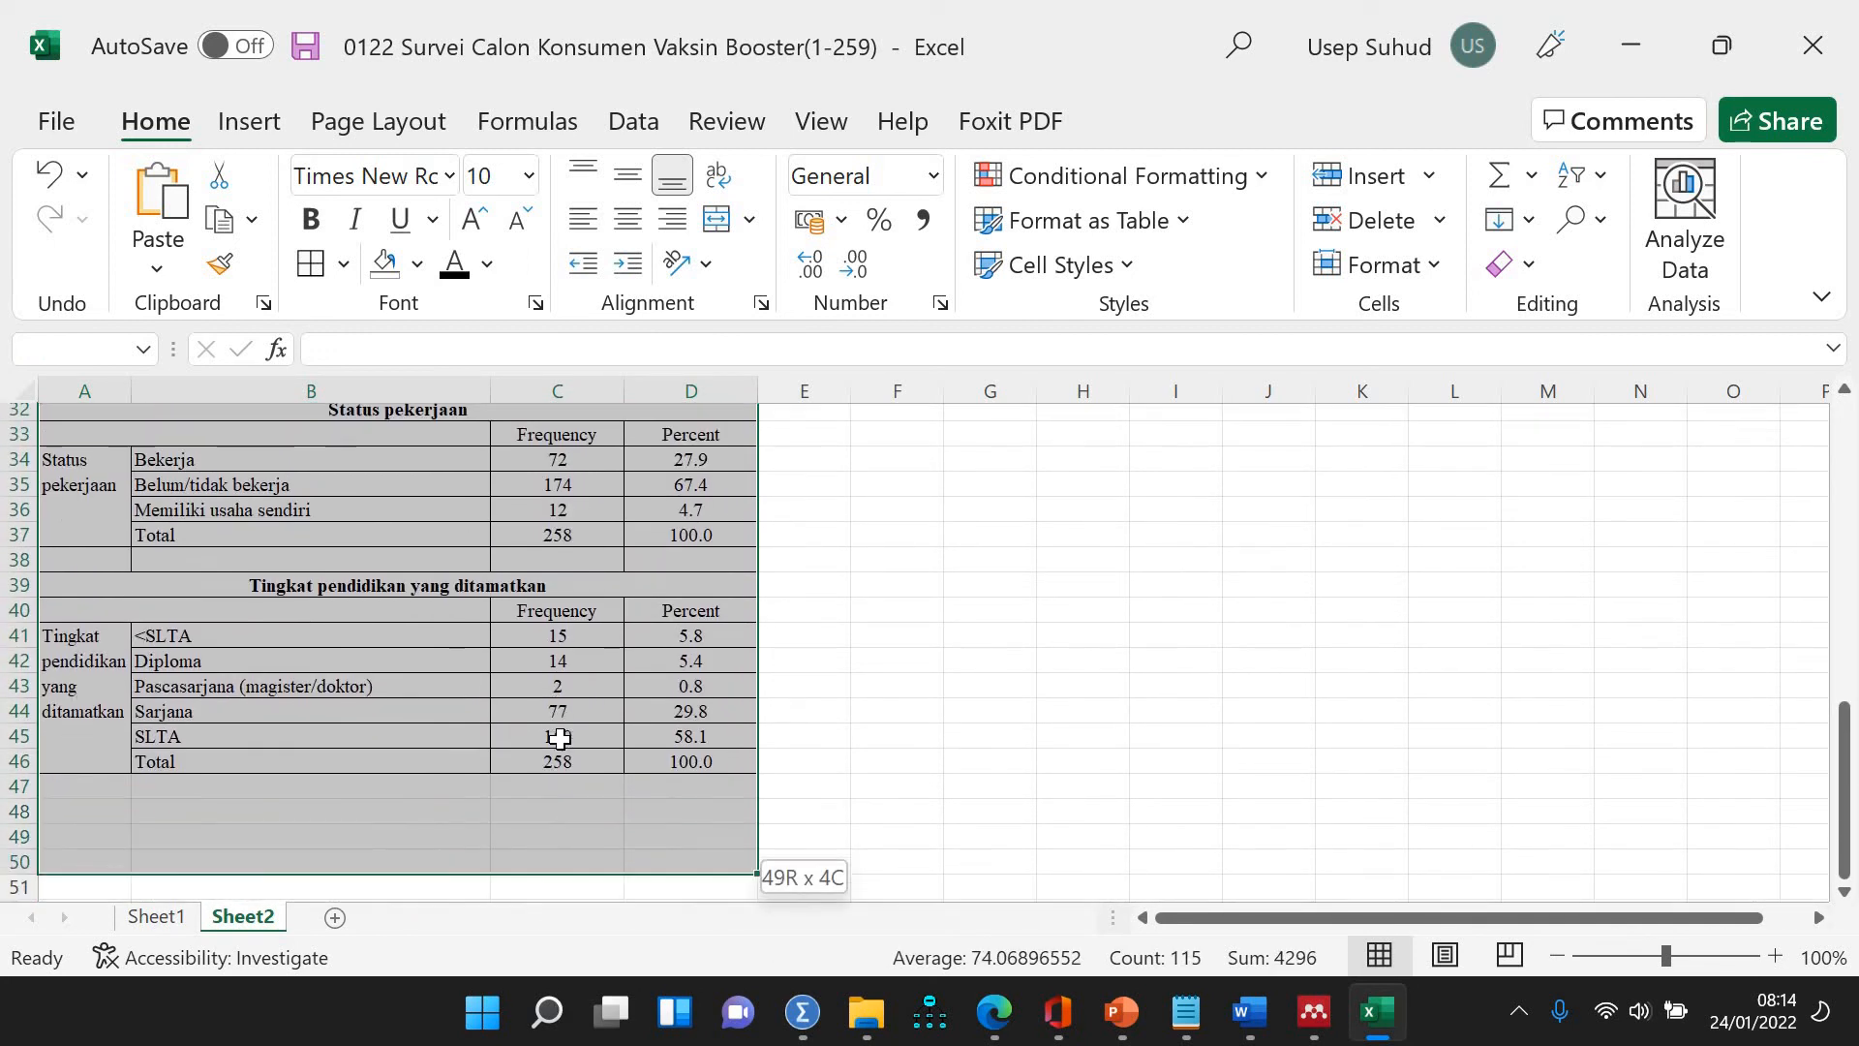
scroll(308, 290, "up", 10)
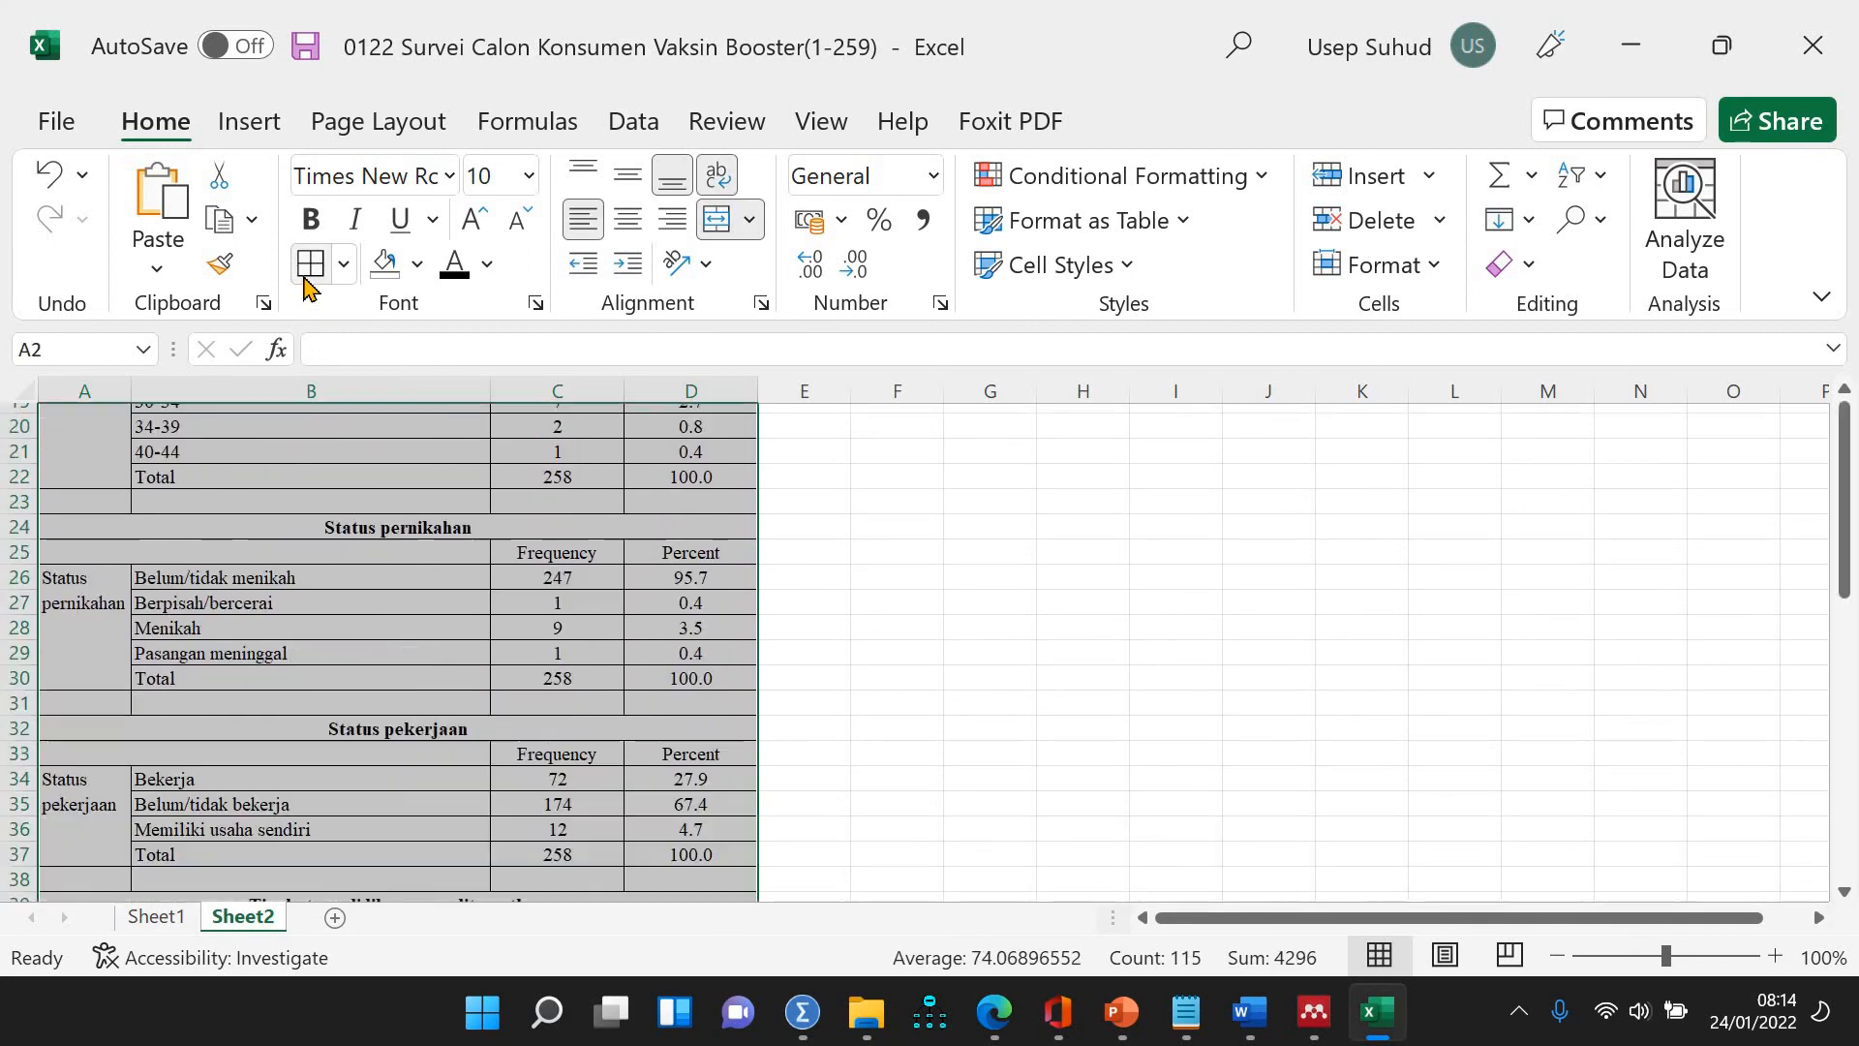
key("ctrl+c")
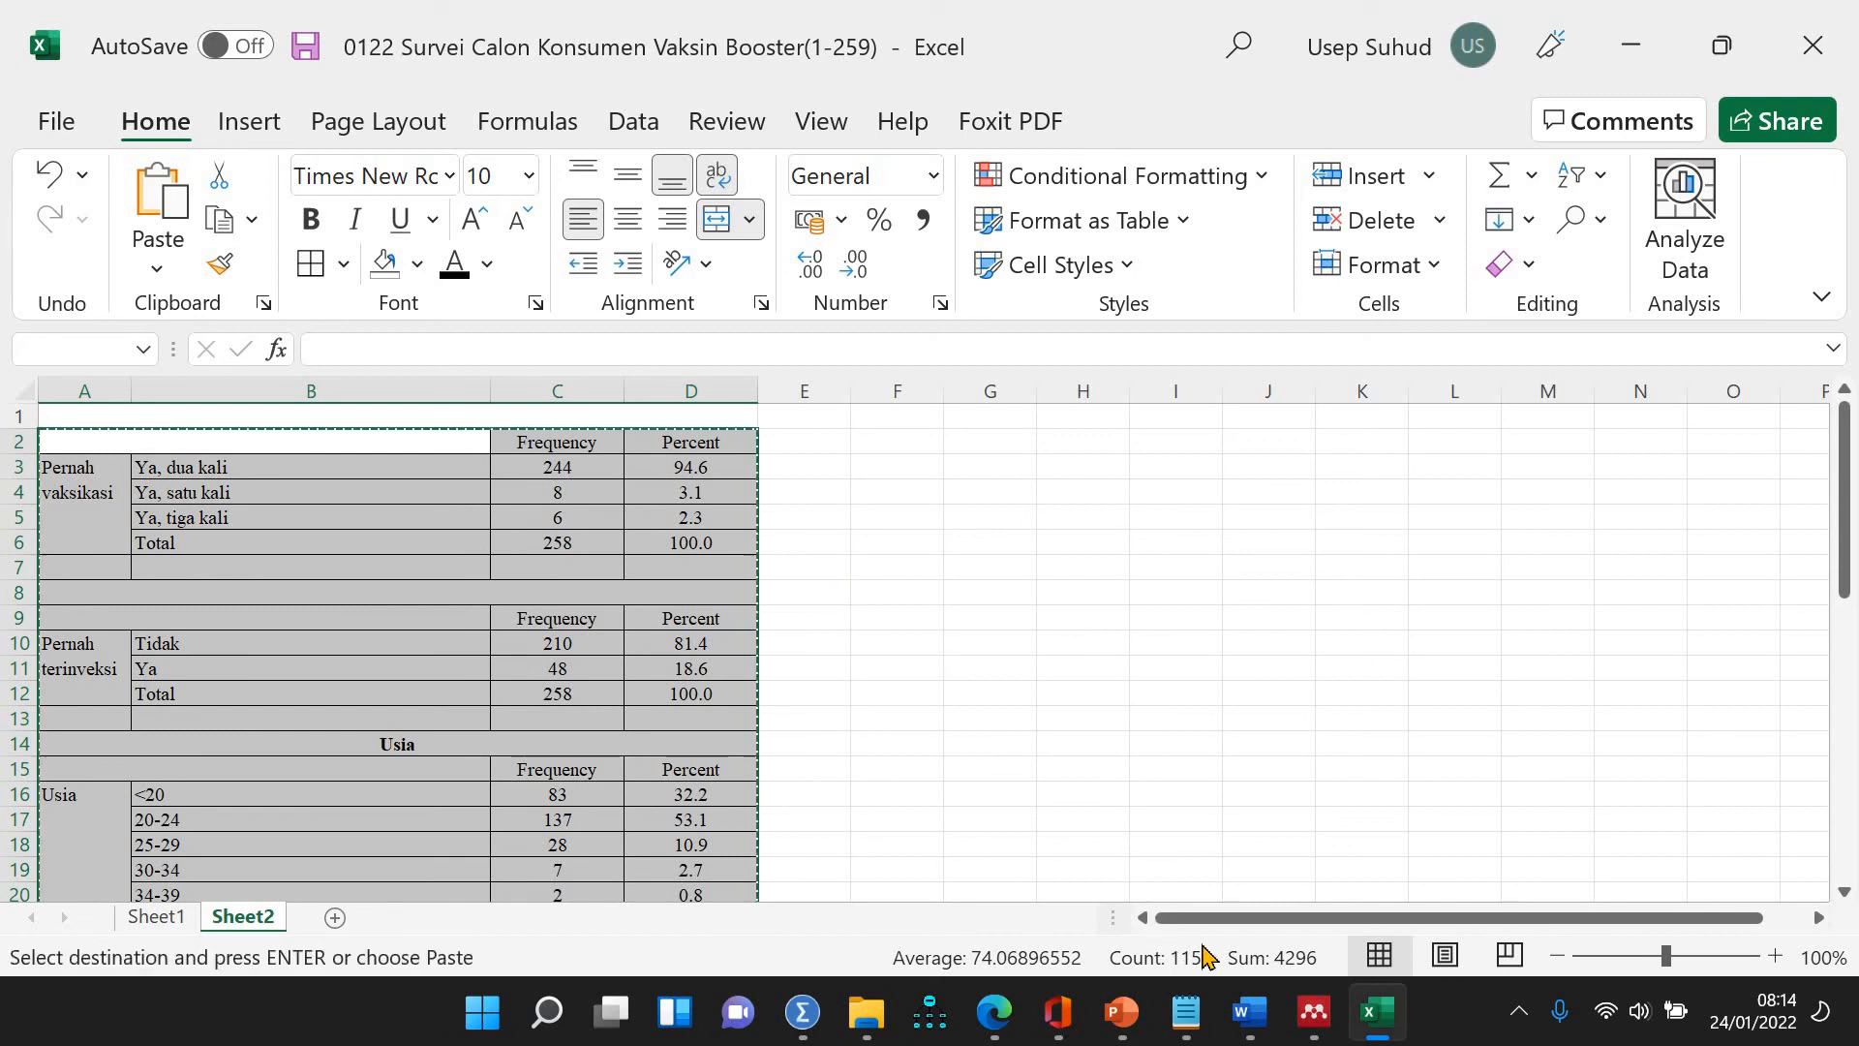
key("Return")
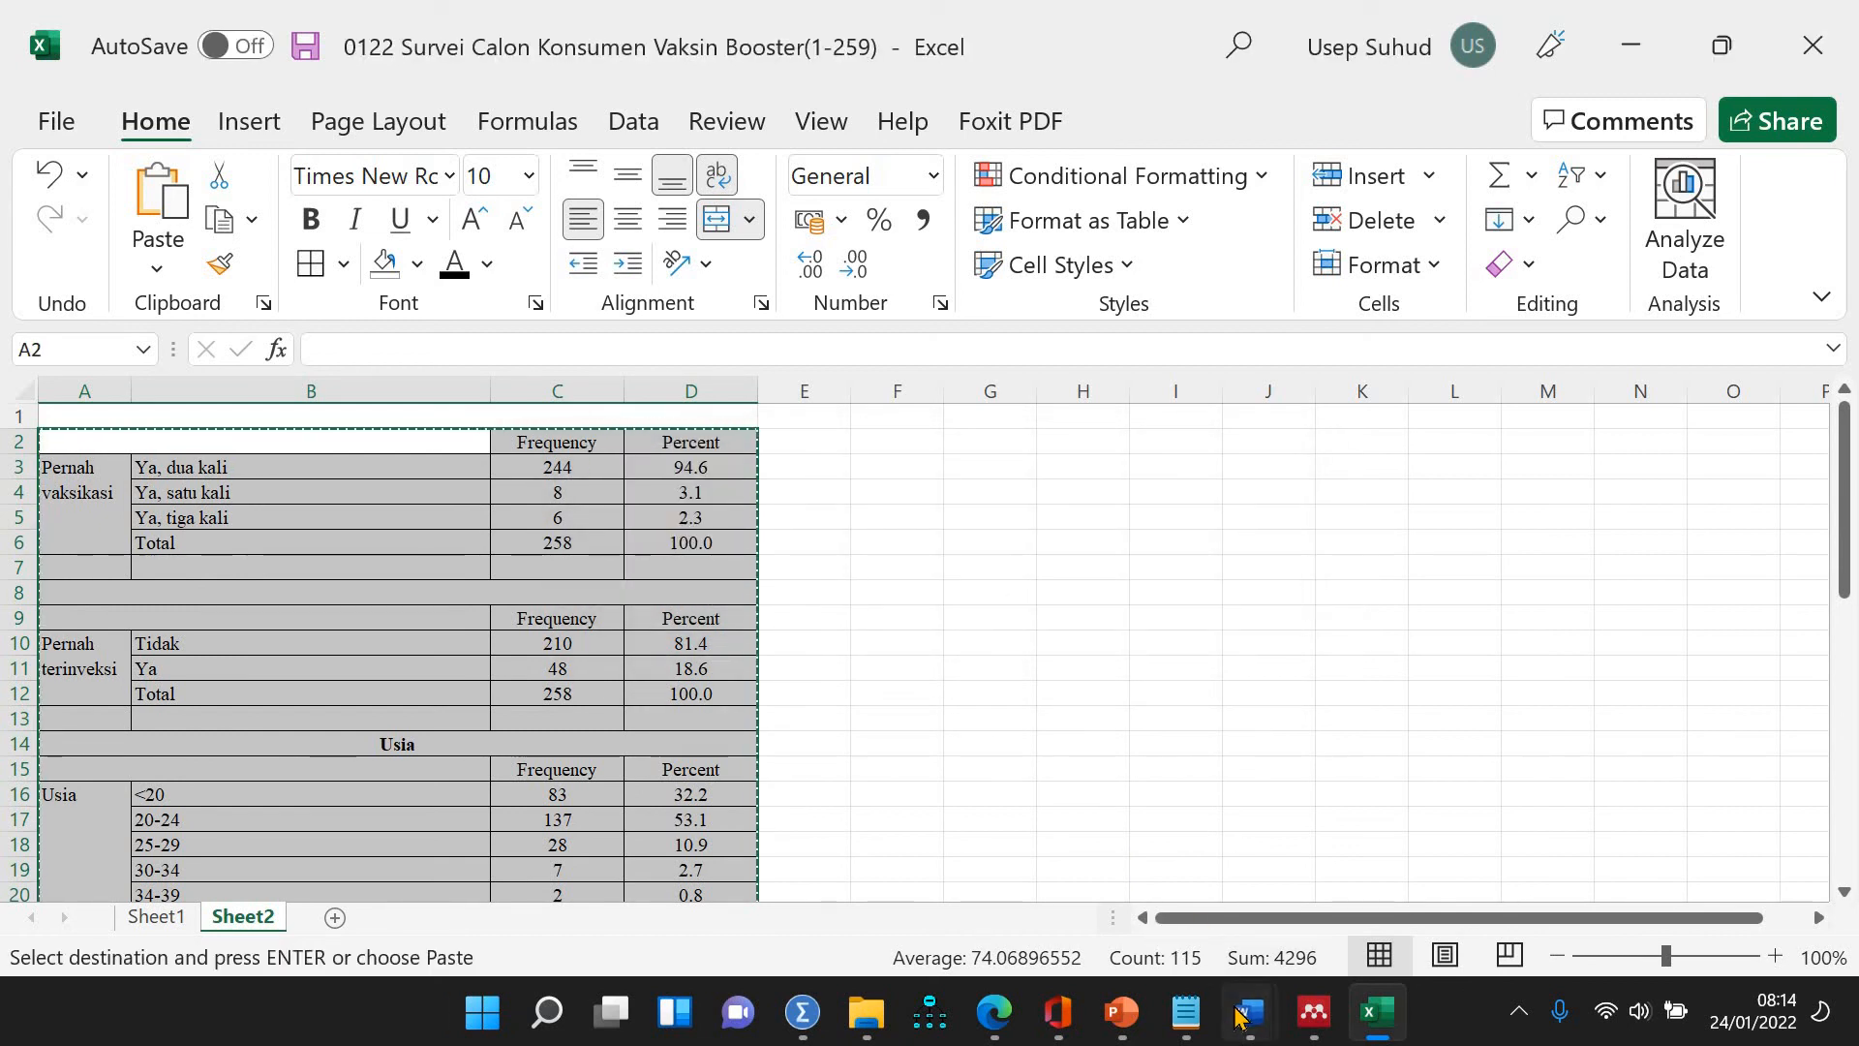
Switch to the blank Word document Document3 and insert four empty lines at its start
mouse_move(1249, 1012)
left_click(1556, 871)
scroll(867, 561, "up", 2)
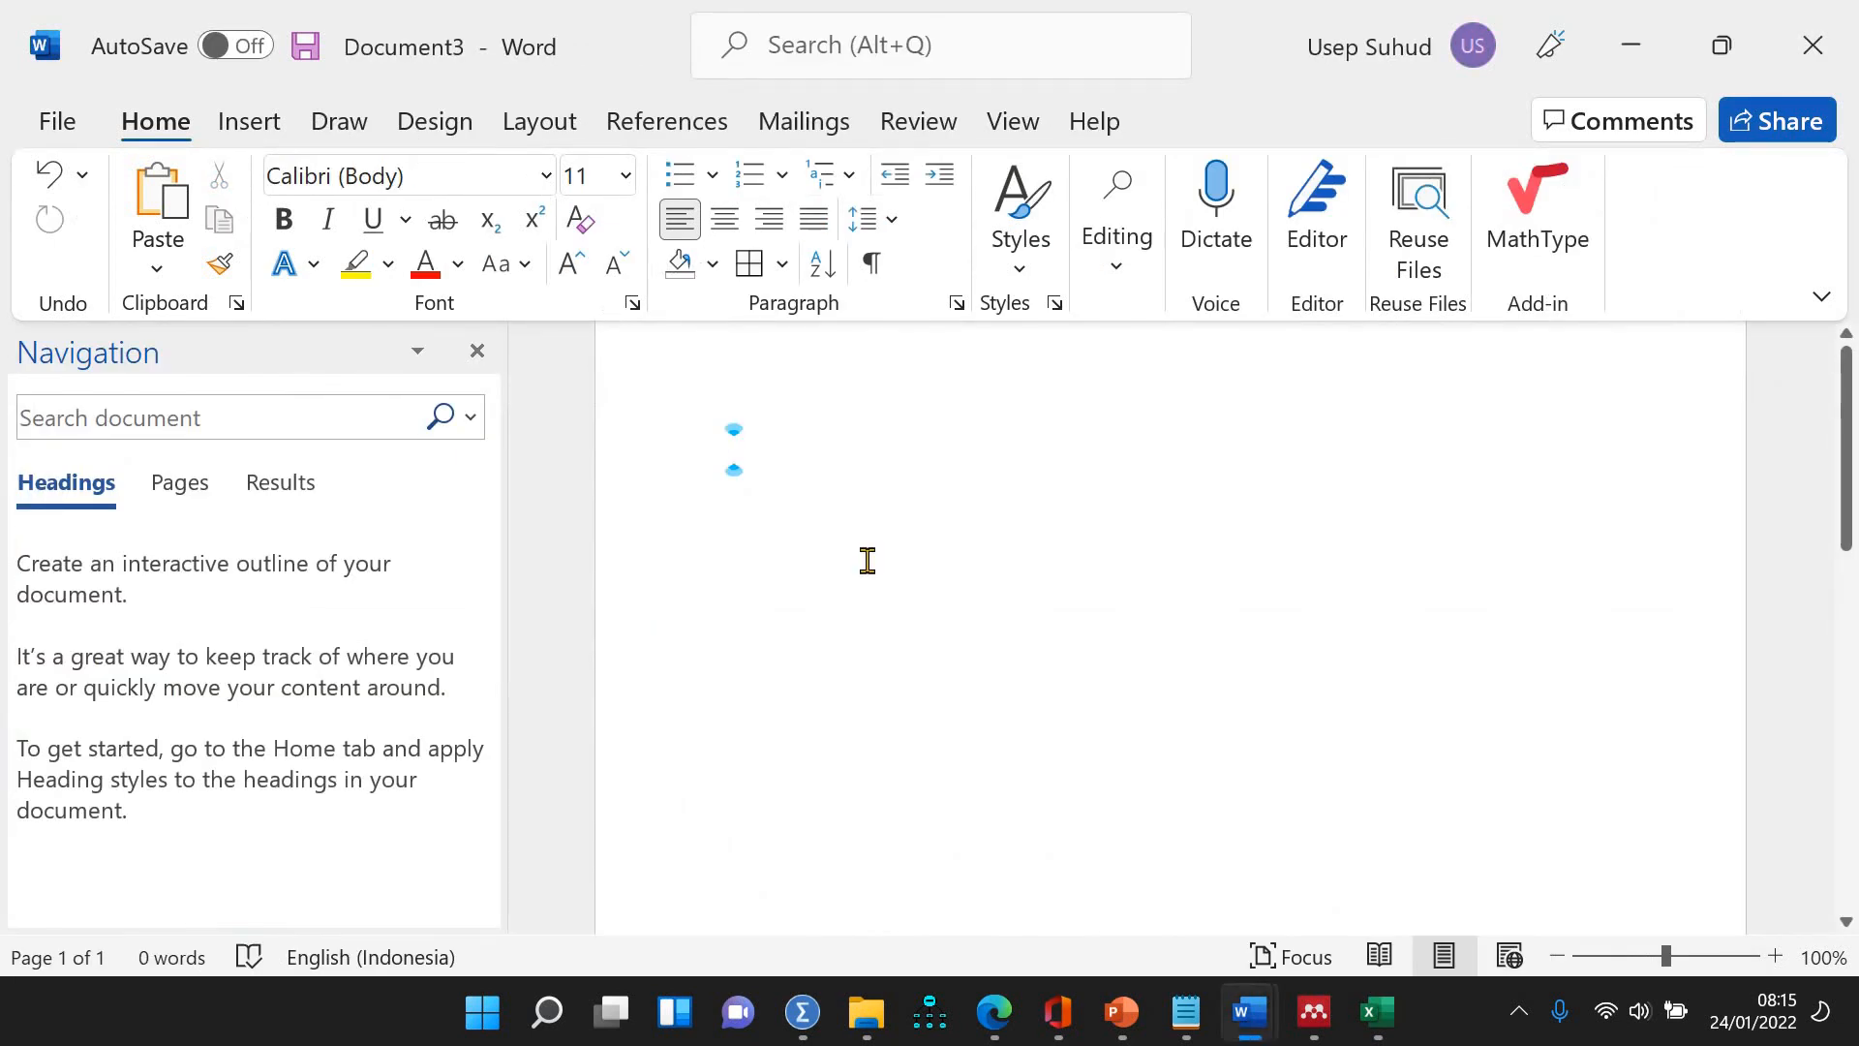
key("Return")
key("Return")
key("Return")
key("Return")
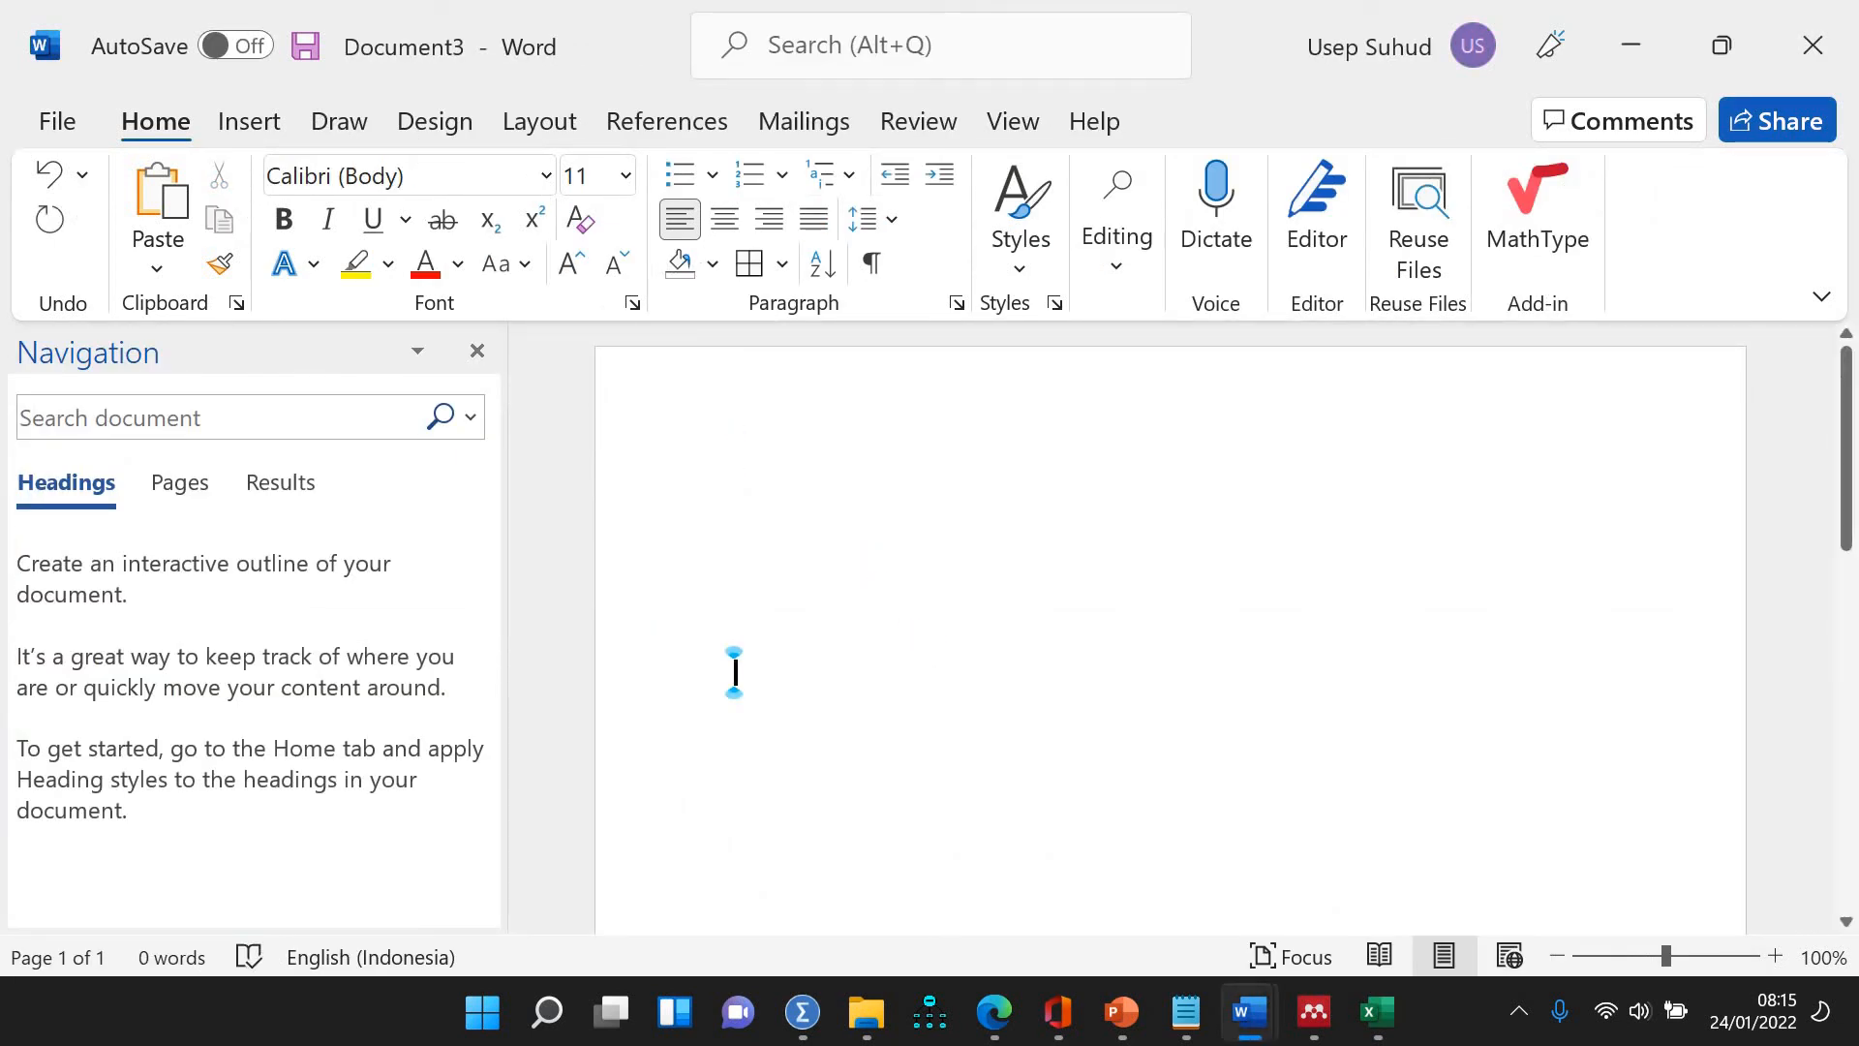
Enter the chapter heading "BAB 4 HASIL" and the subheading "Profil responden" on separate lines
type("BAB 4")
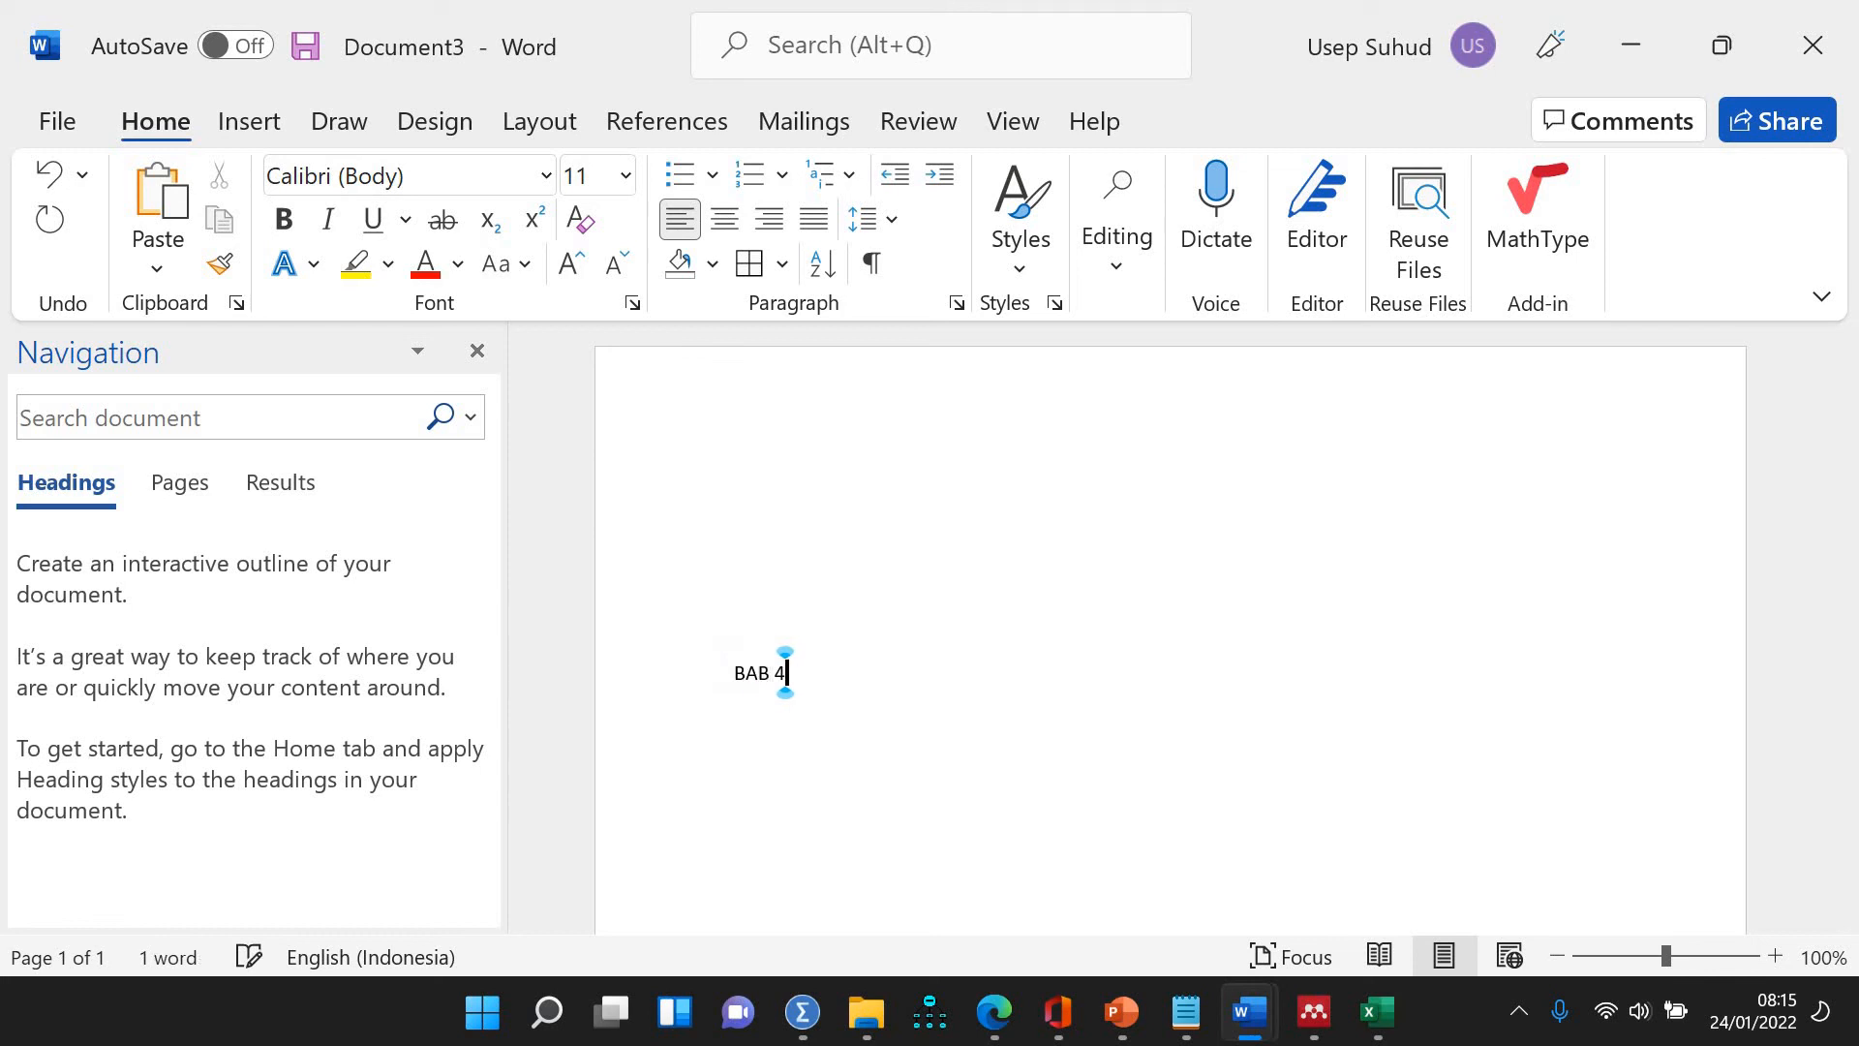
key("Return")
key("BackSpace")
type("HASIL")
key("Return")
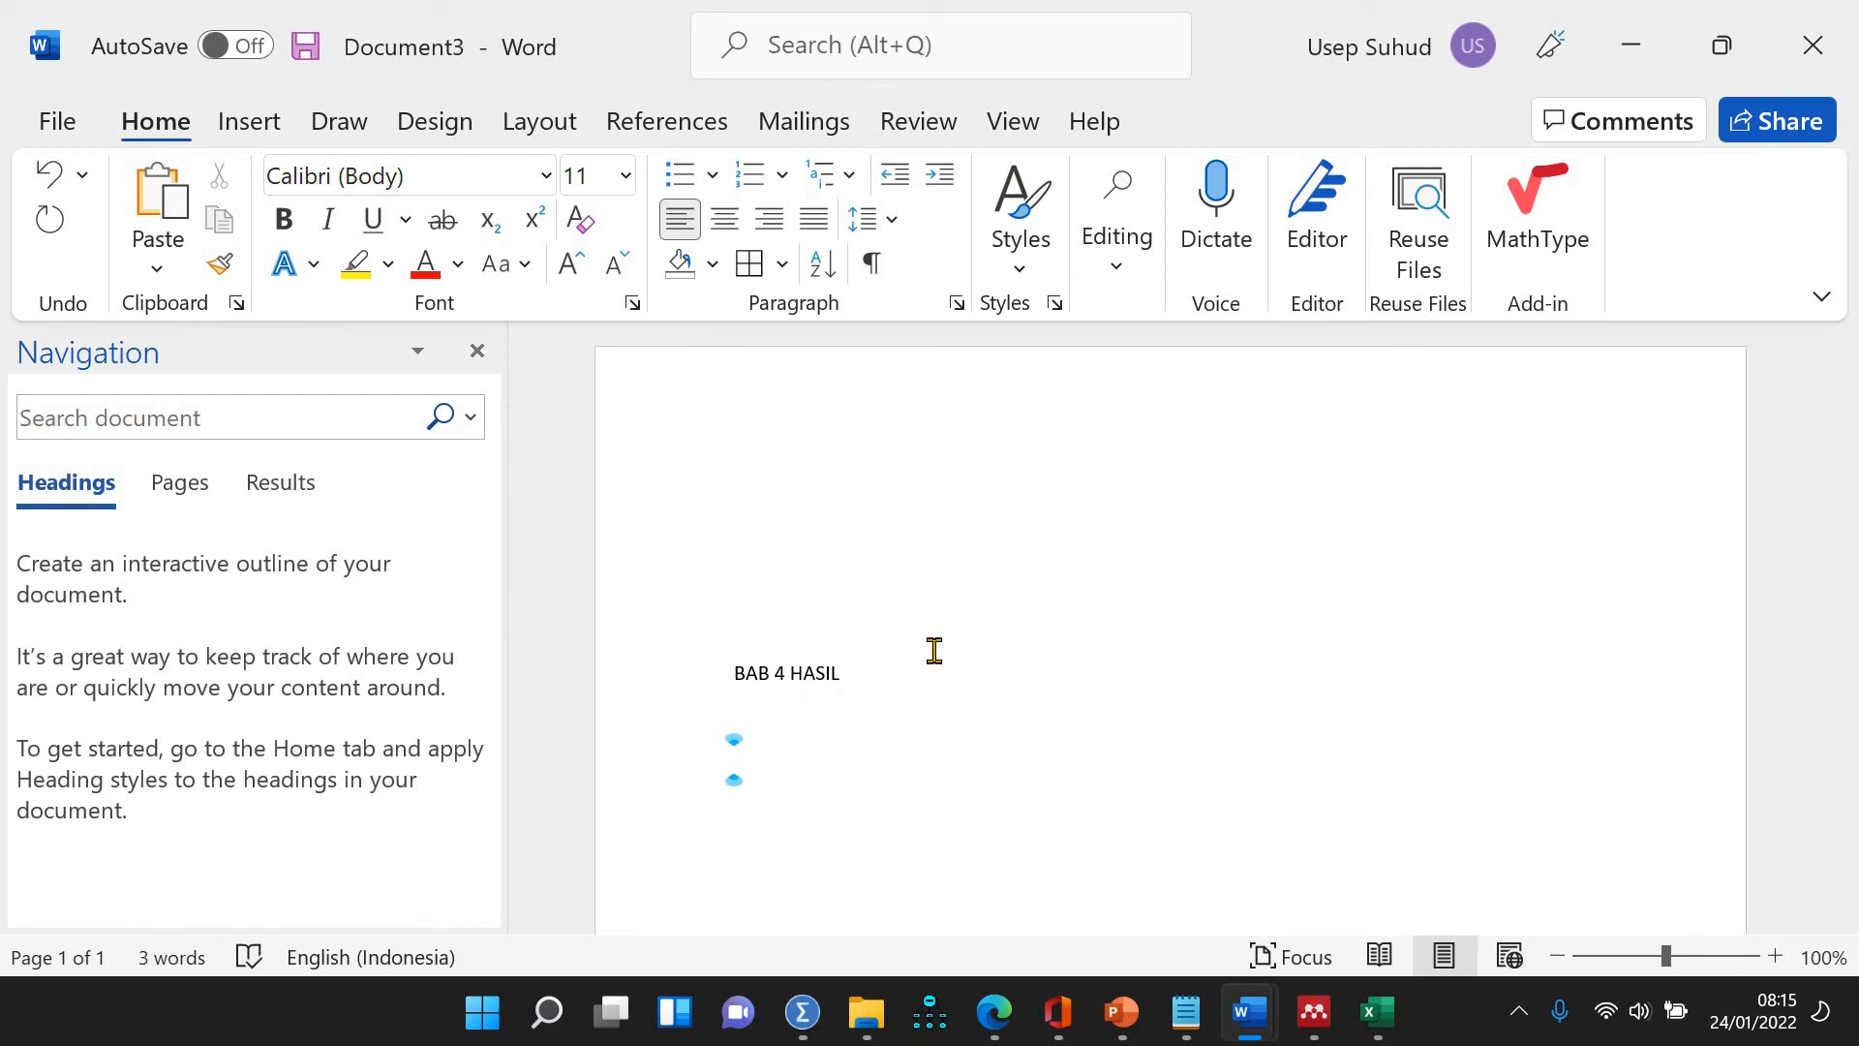
type("Profil responden")
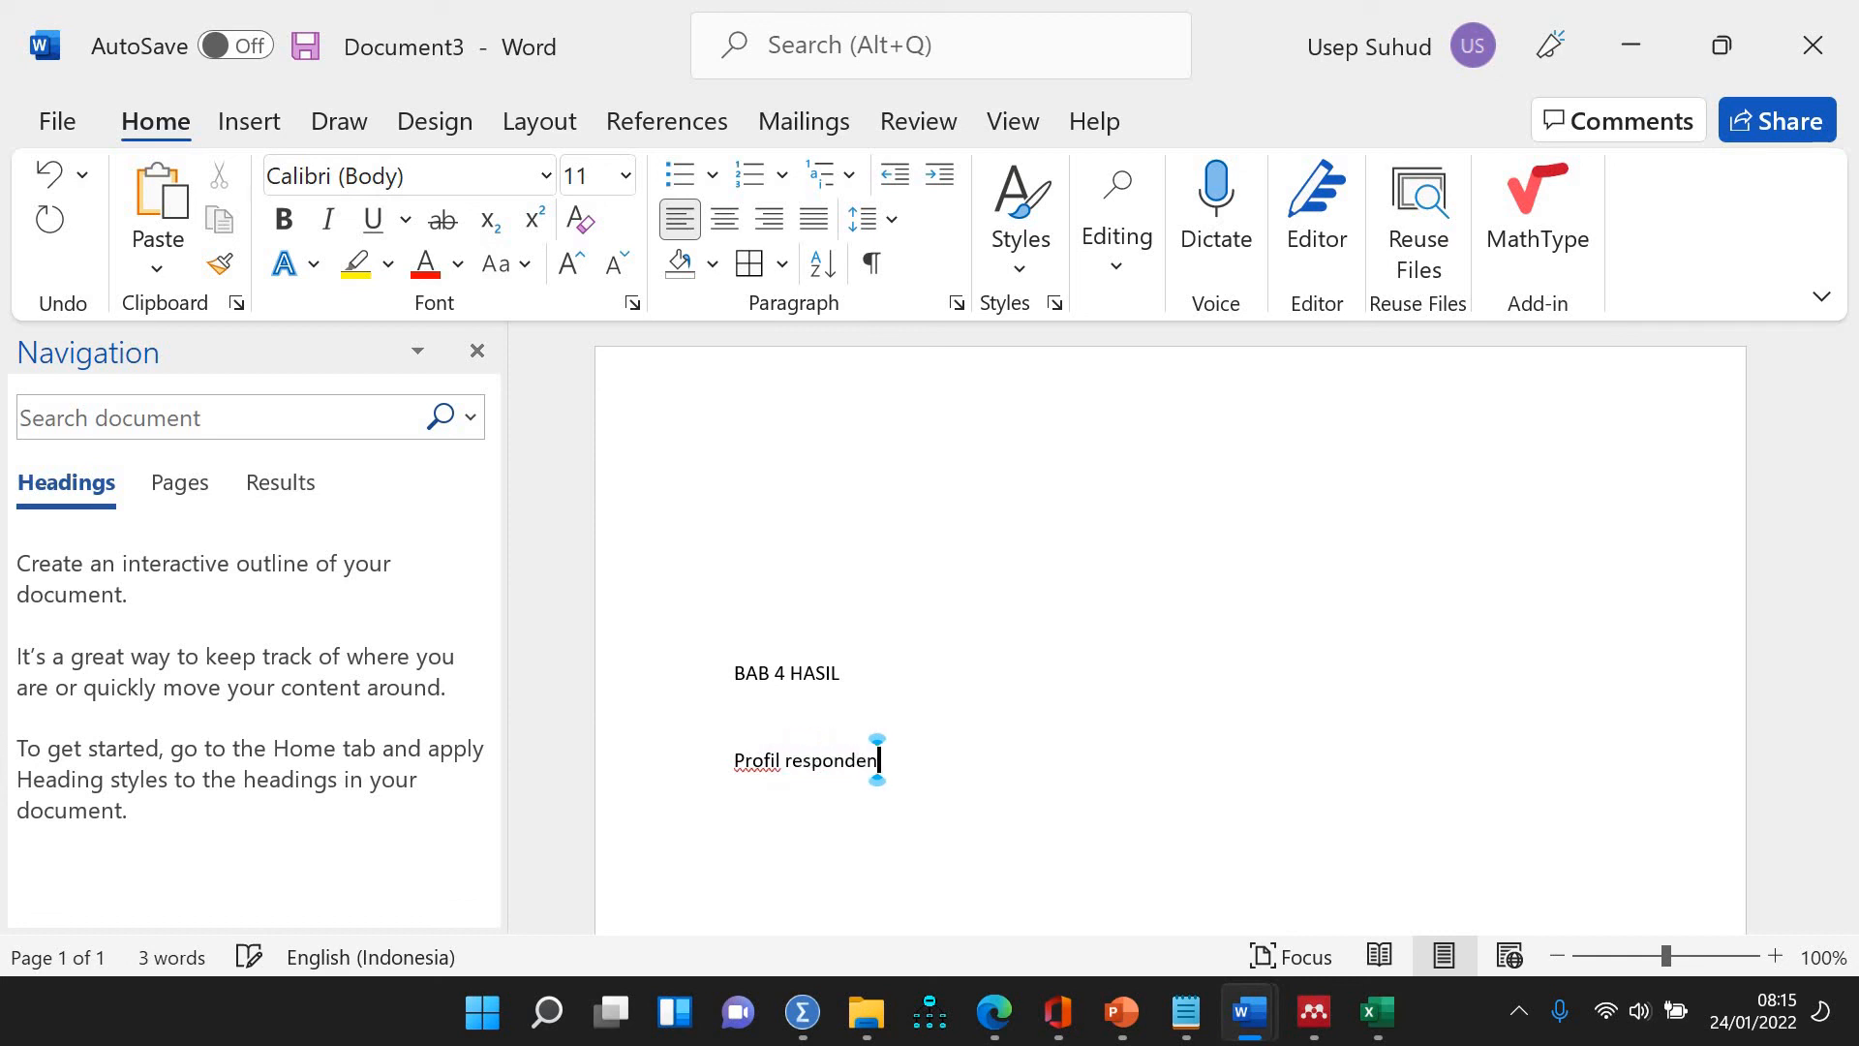
Paste the copied frequency tables below the "Profil responden" subheading and autofit the whole table to the window
key("Return")
key("ctrl+v")
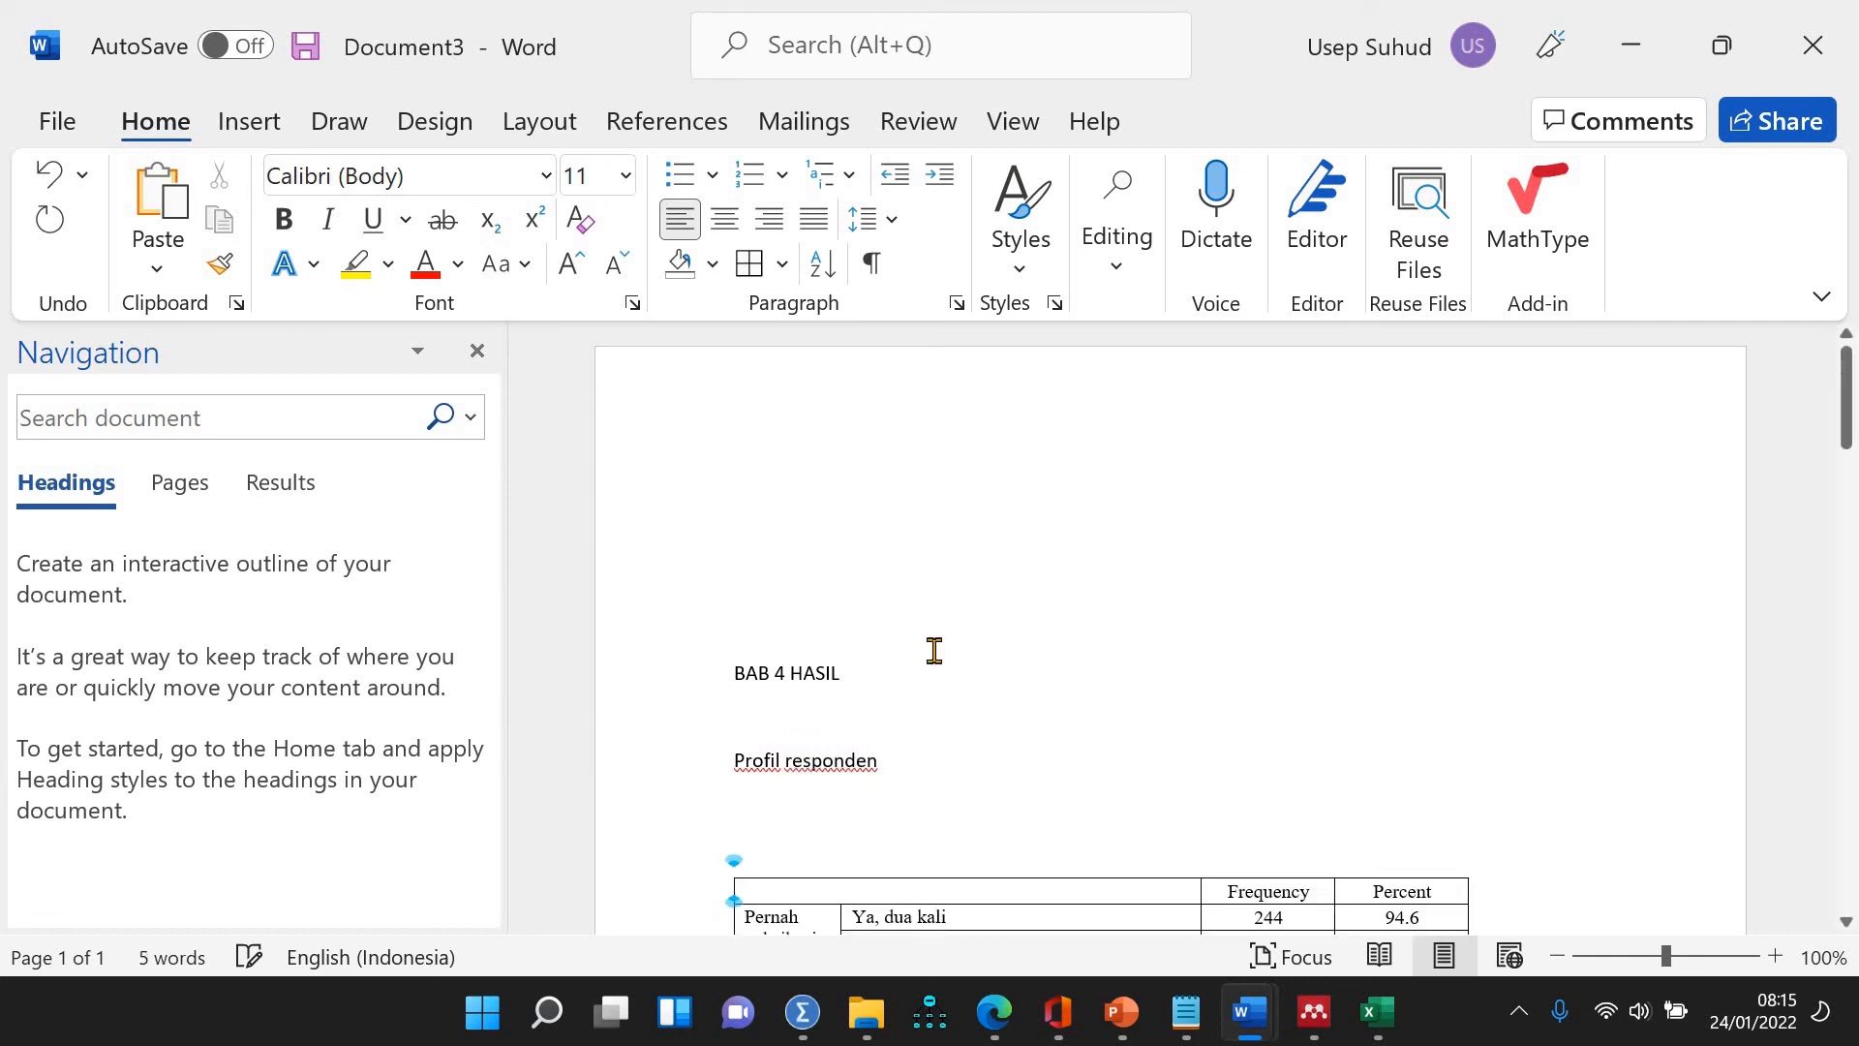
scroll(736, 484, "up", 15)
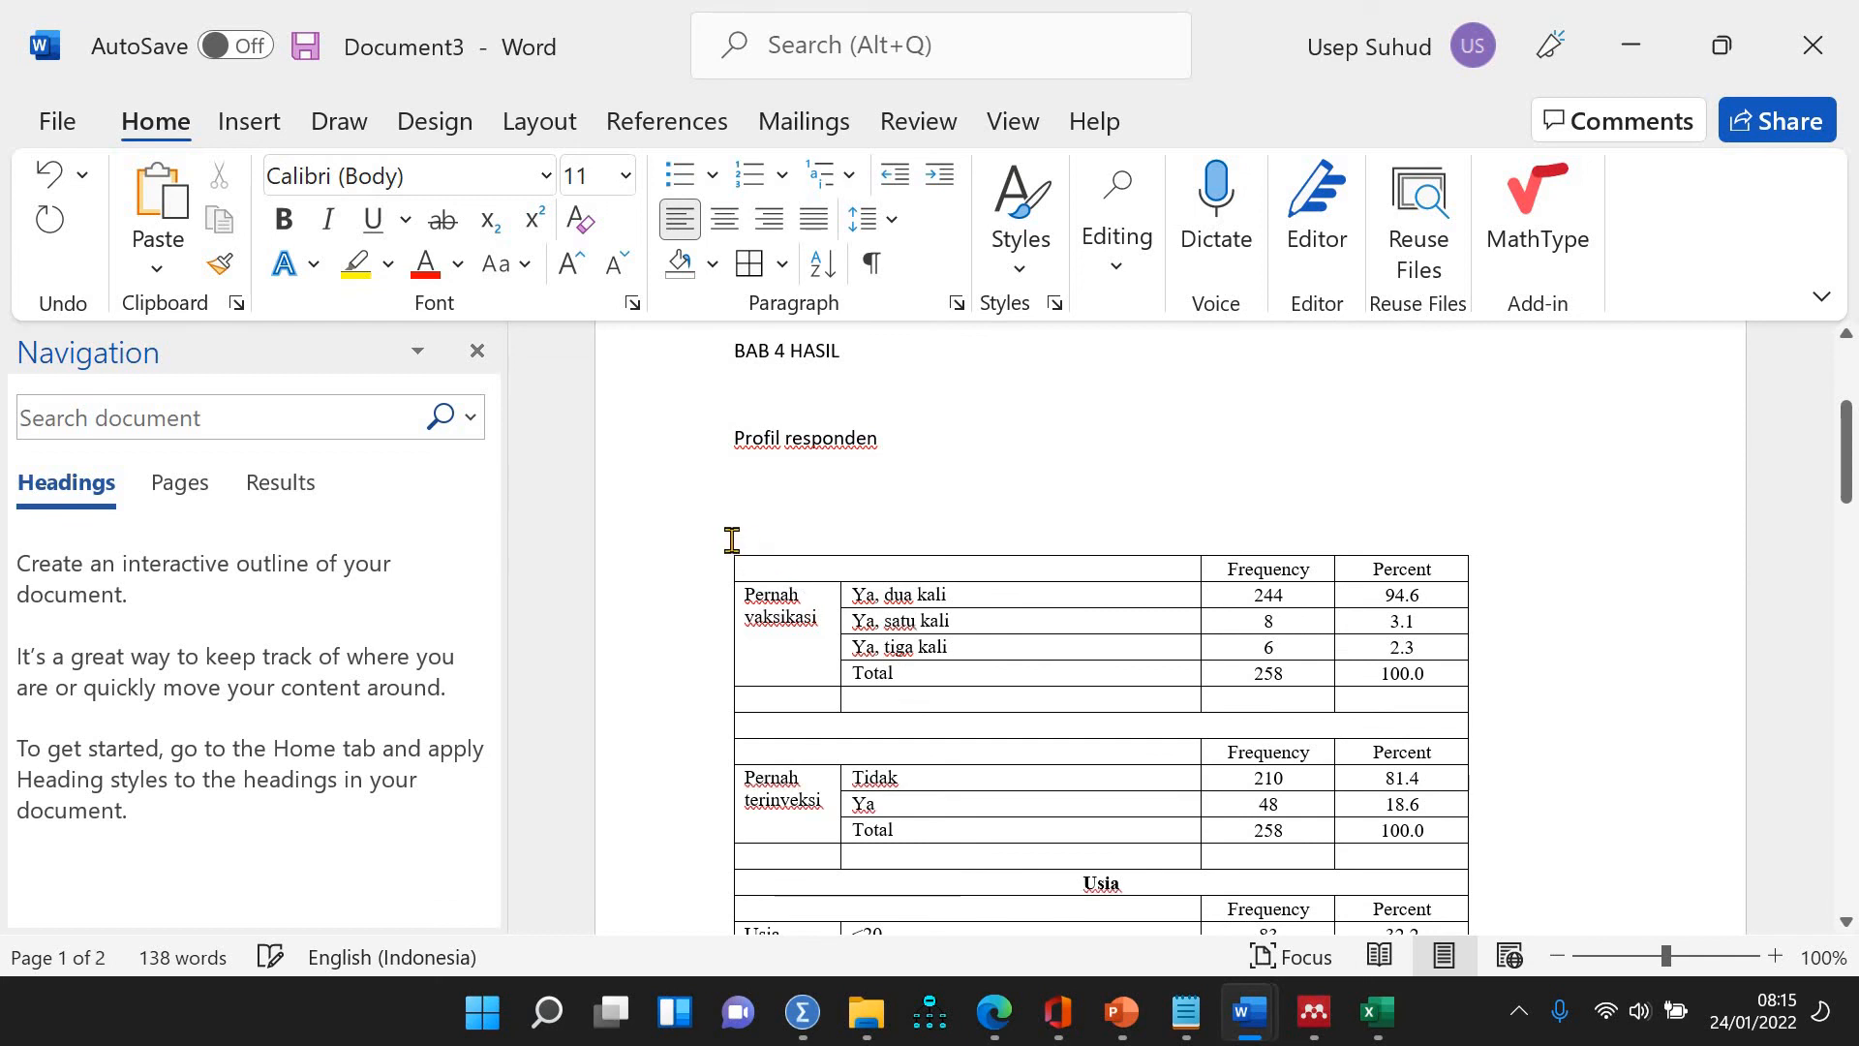
left_click(723, 543)
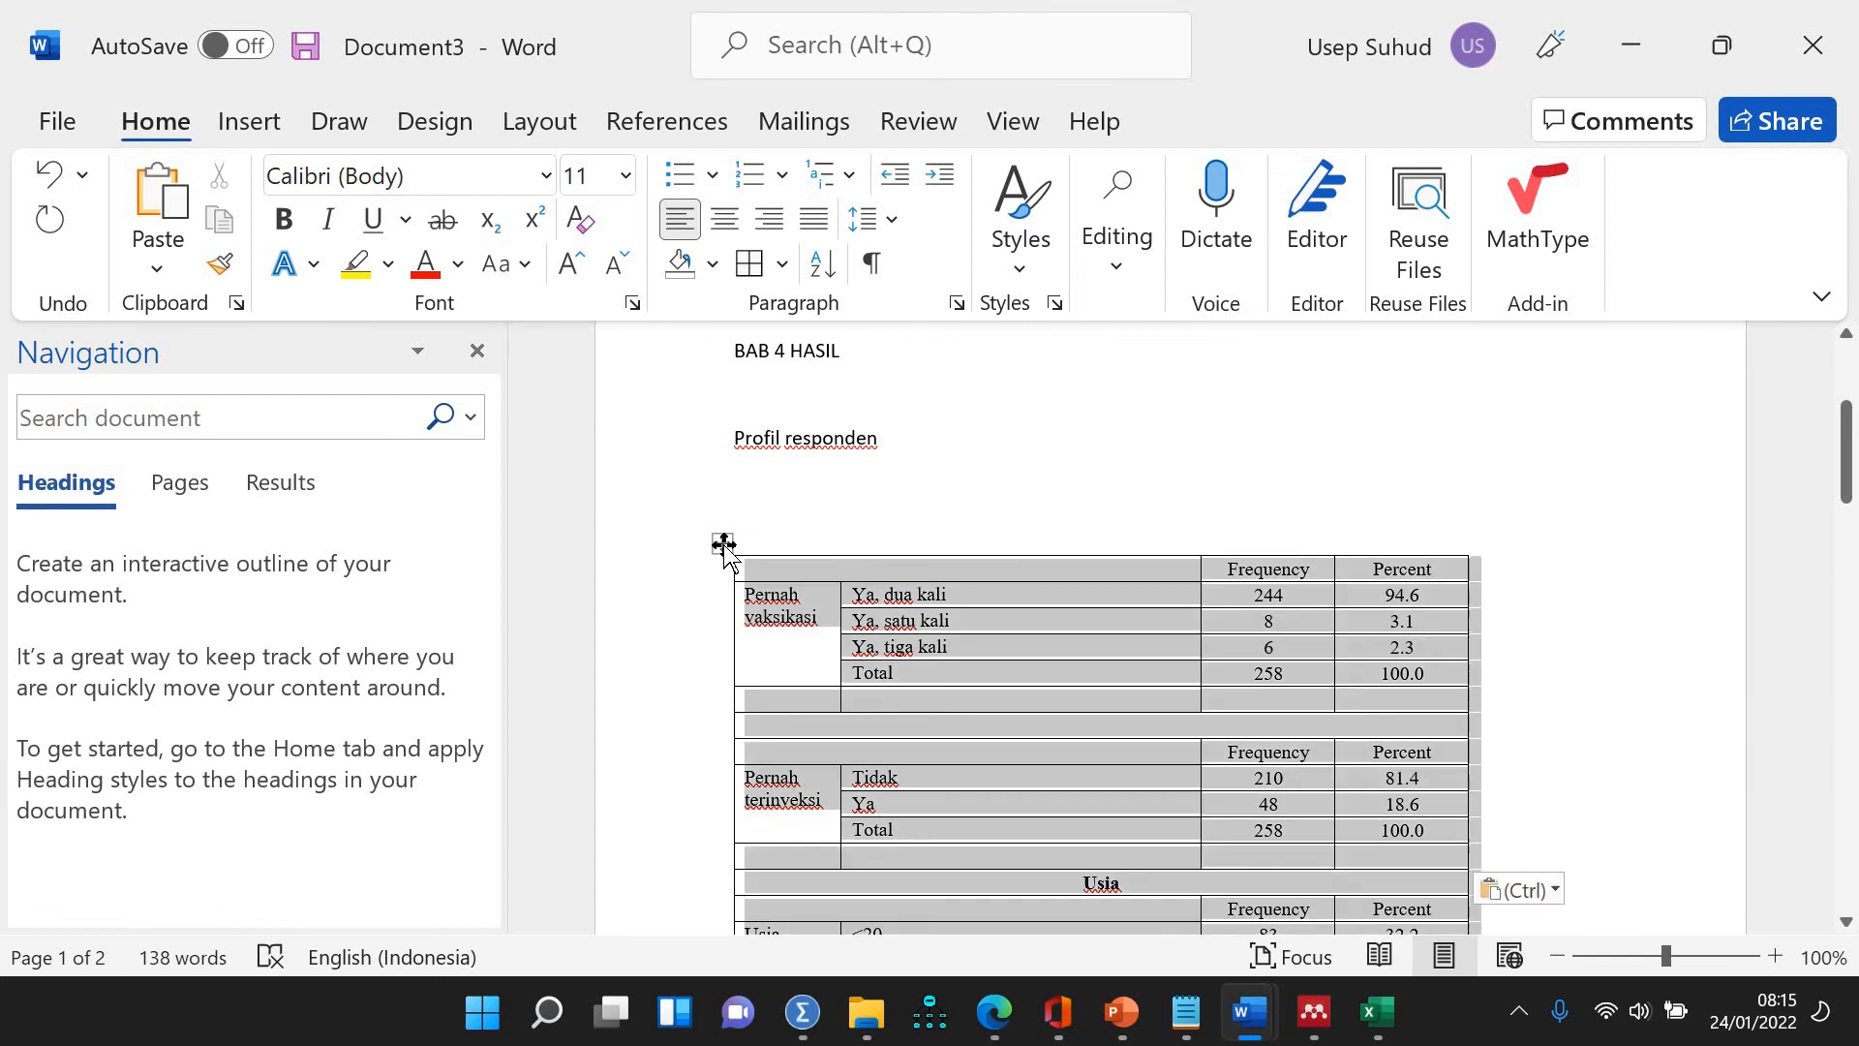
mouse_move(908, 750)
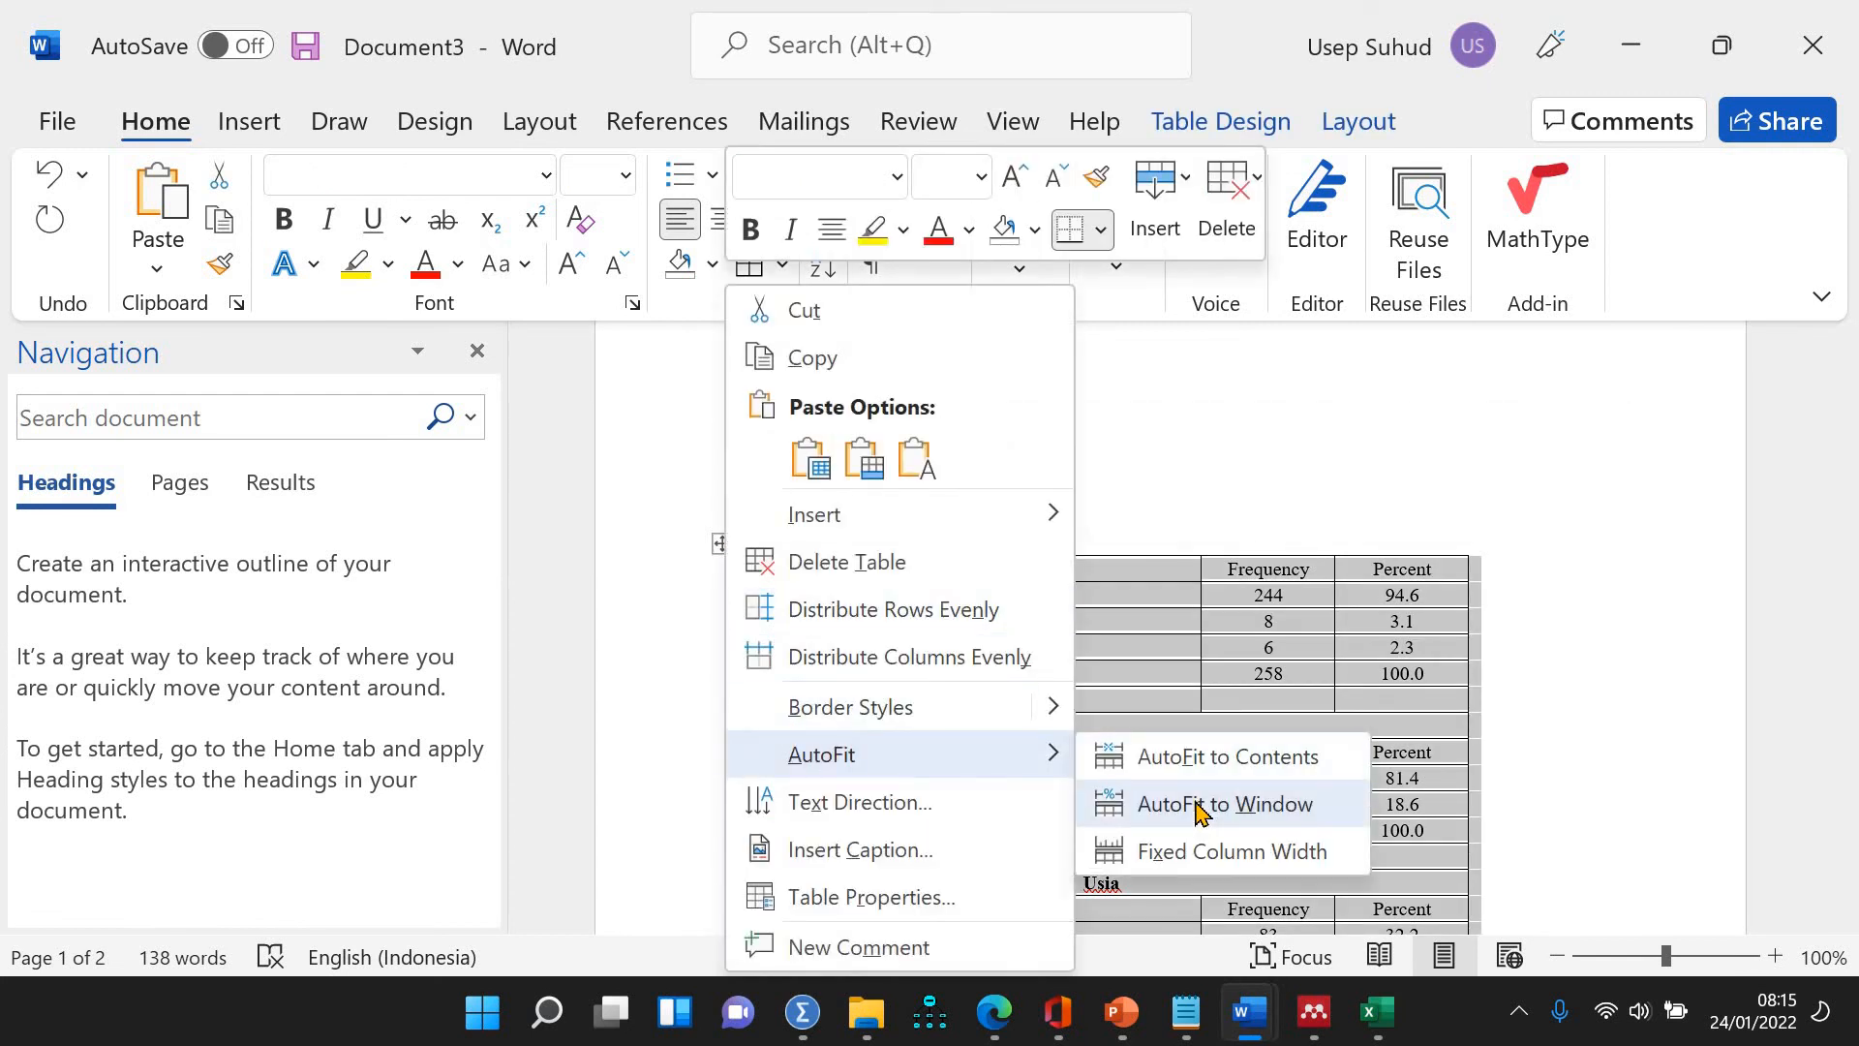
left_click(1199, 804)
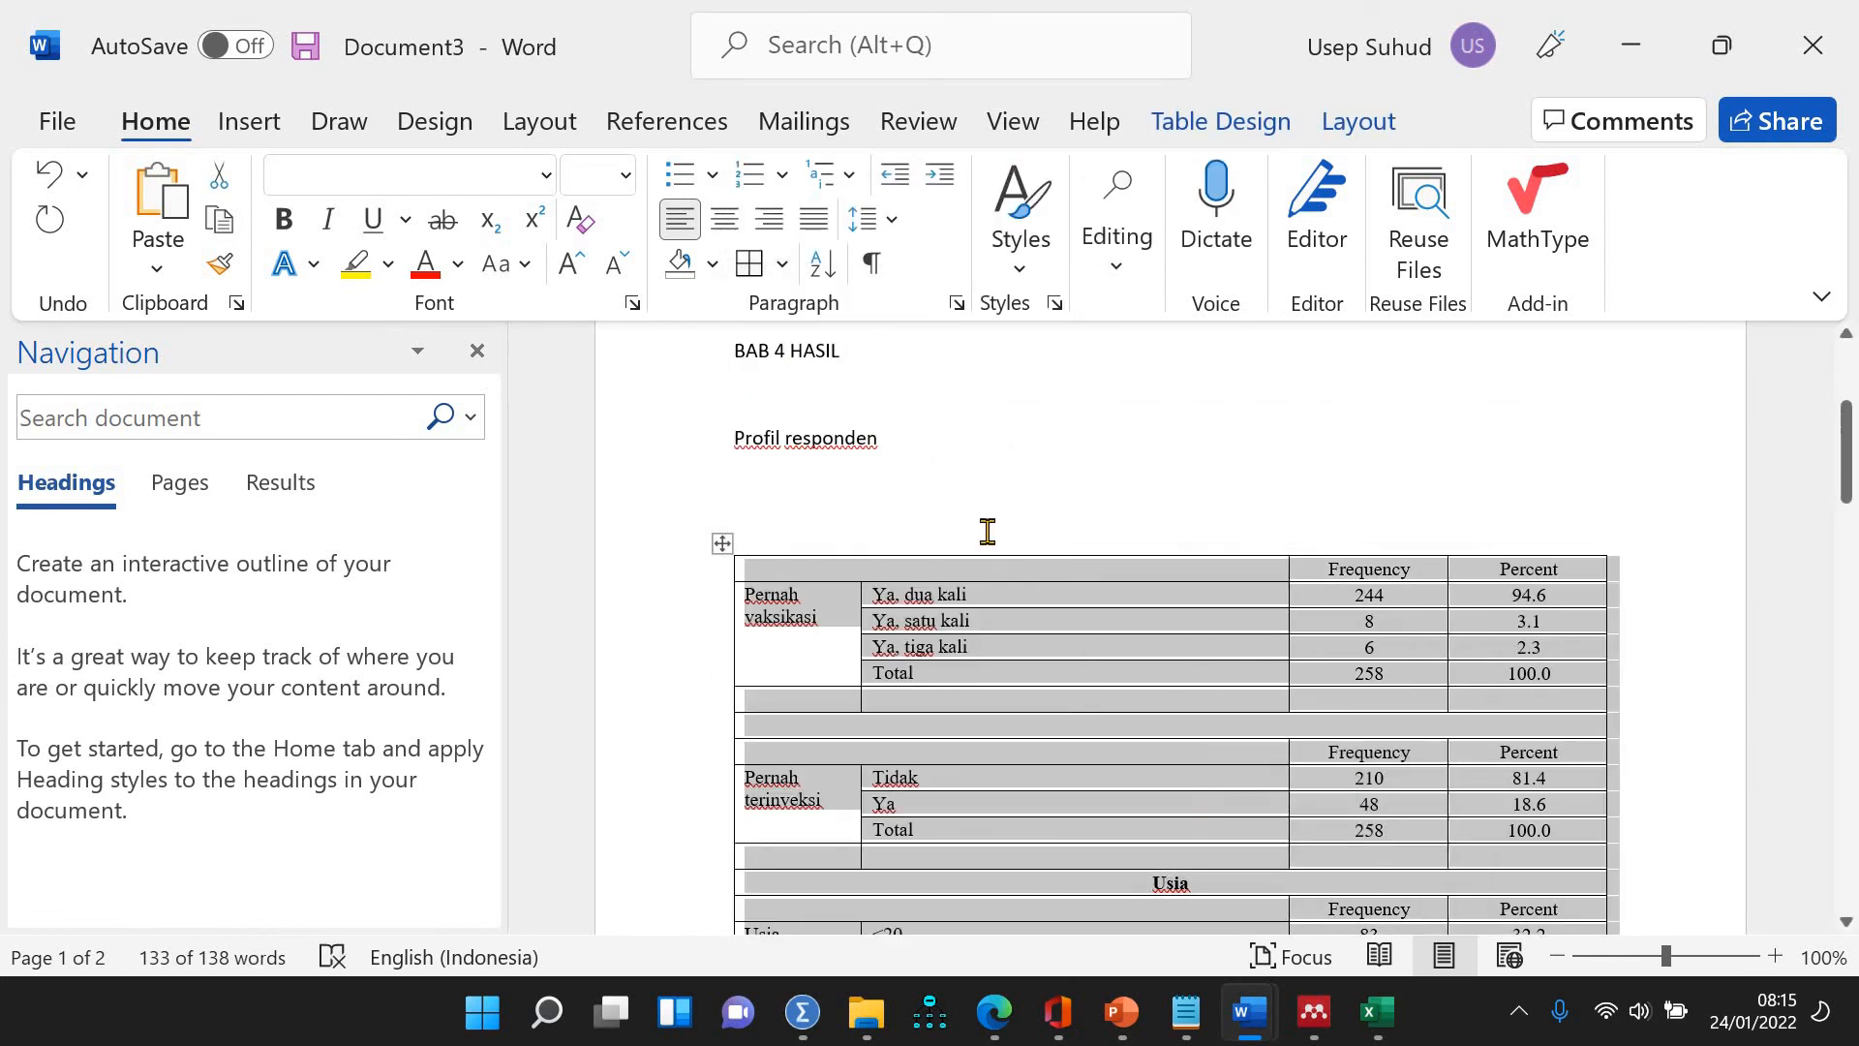
left_click(785, 271)
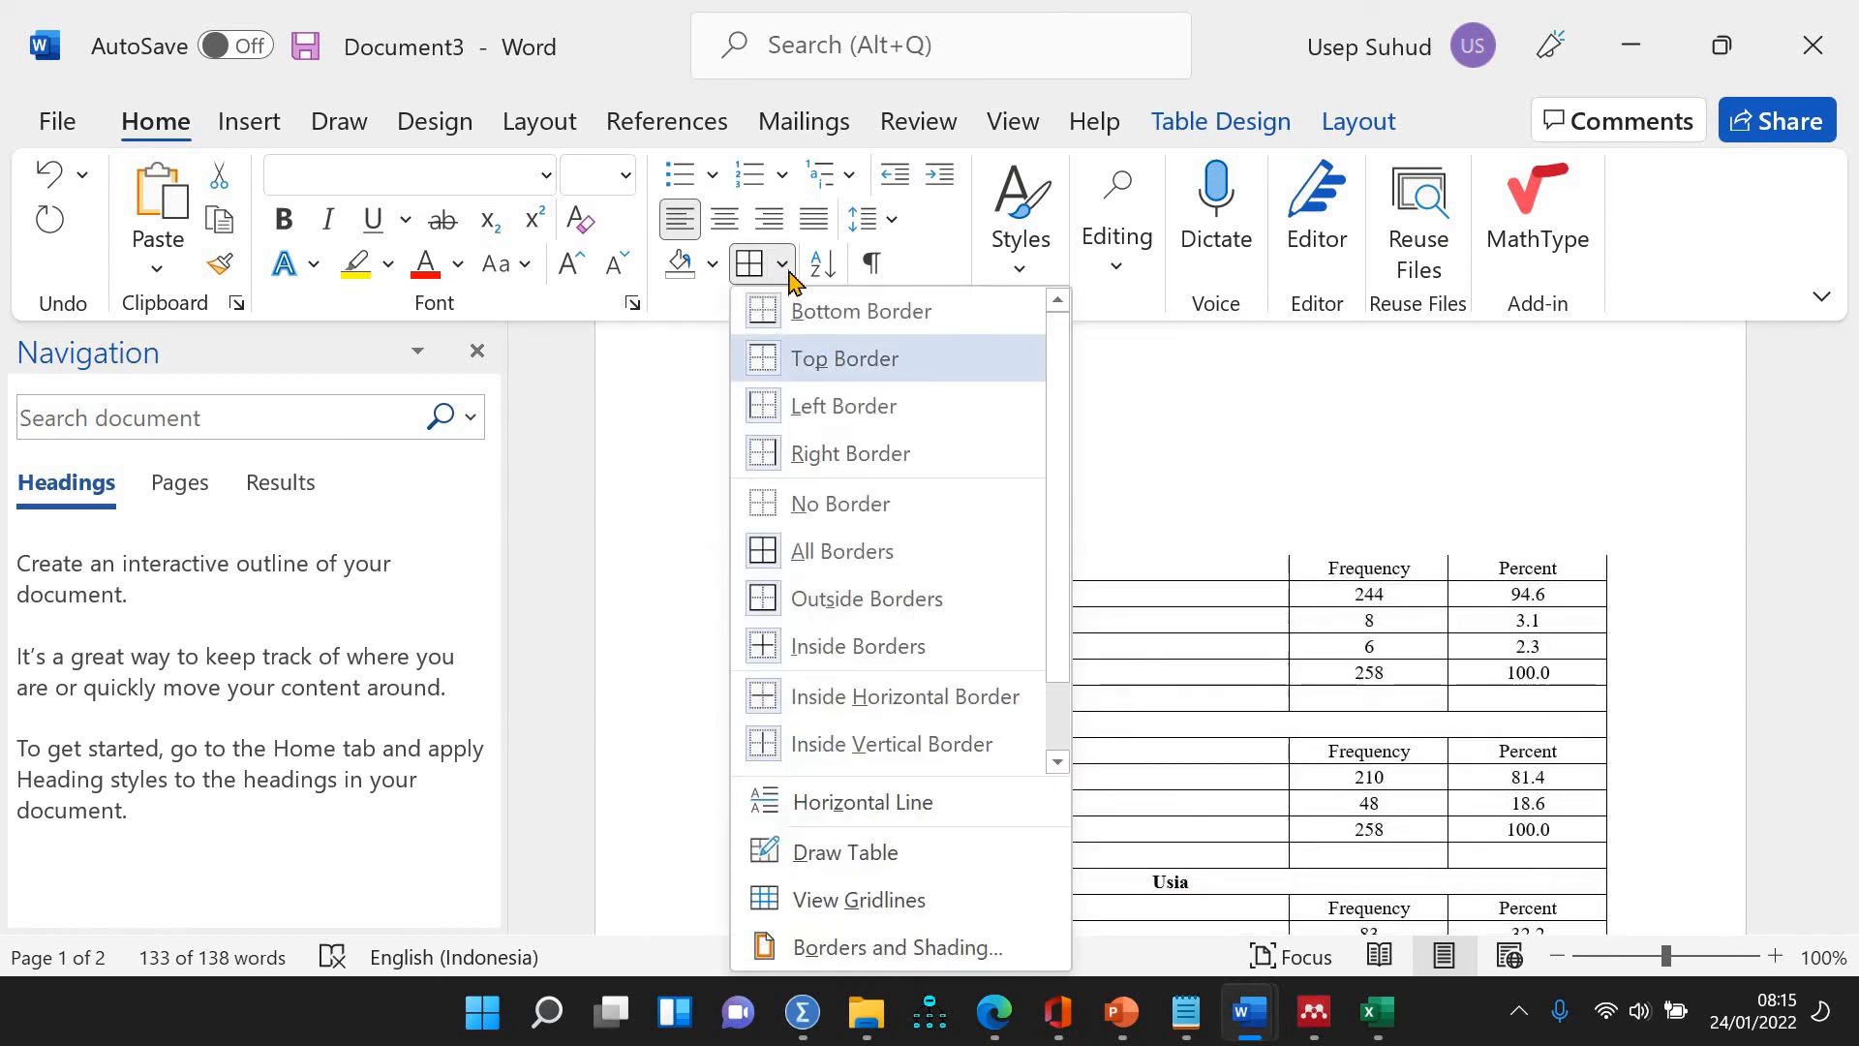
left_click(786, 271)
left_click(786, 271)
left_click(814, 309)
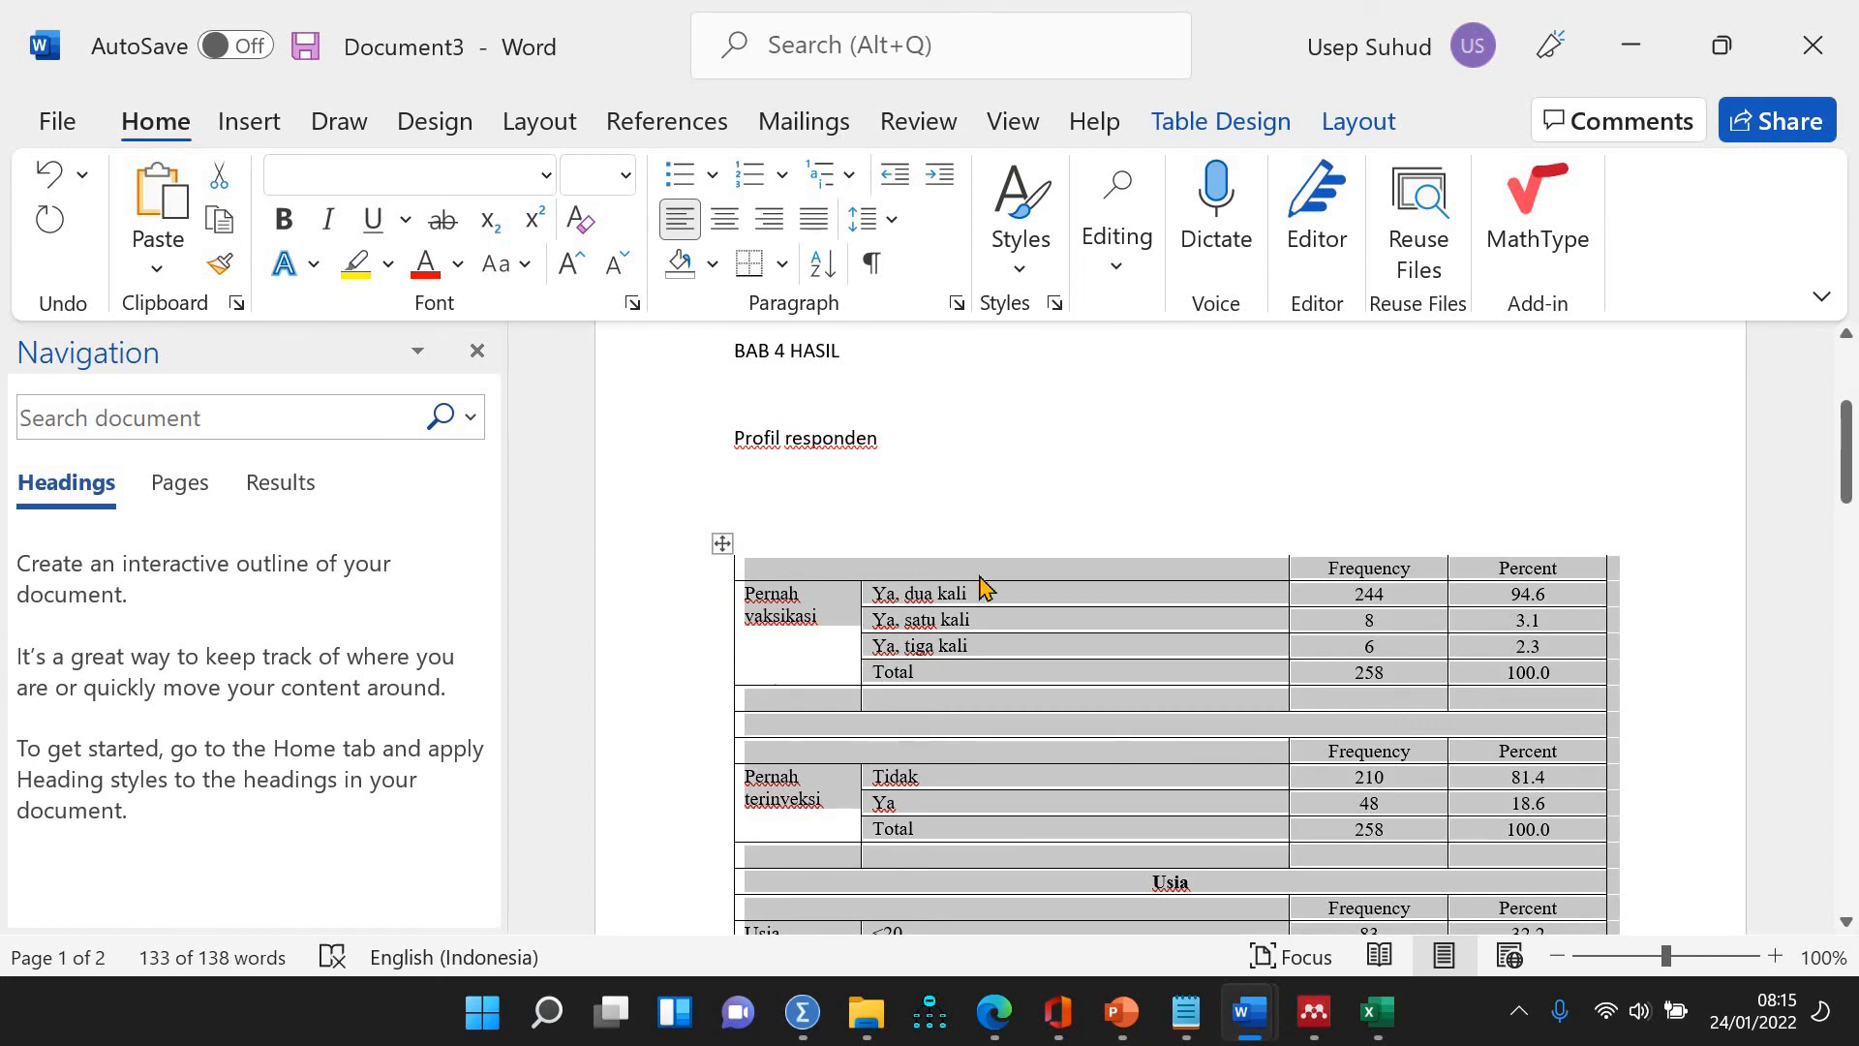
key("ctrl+z")
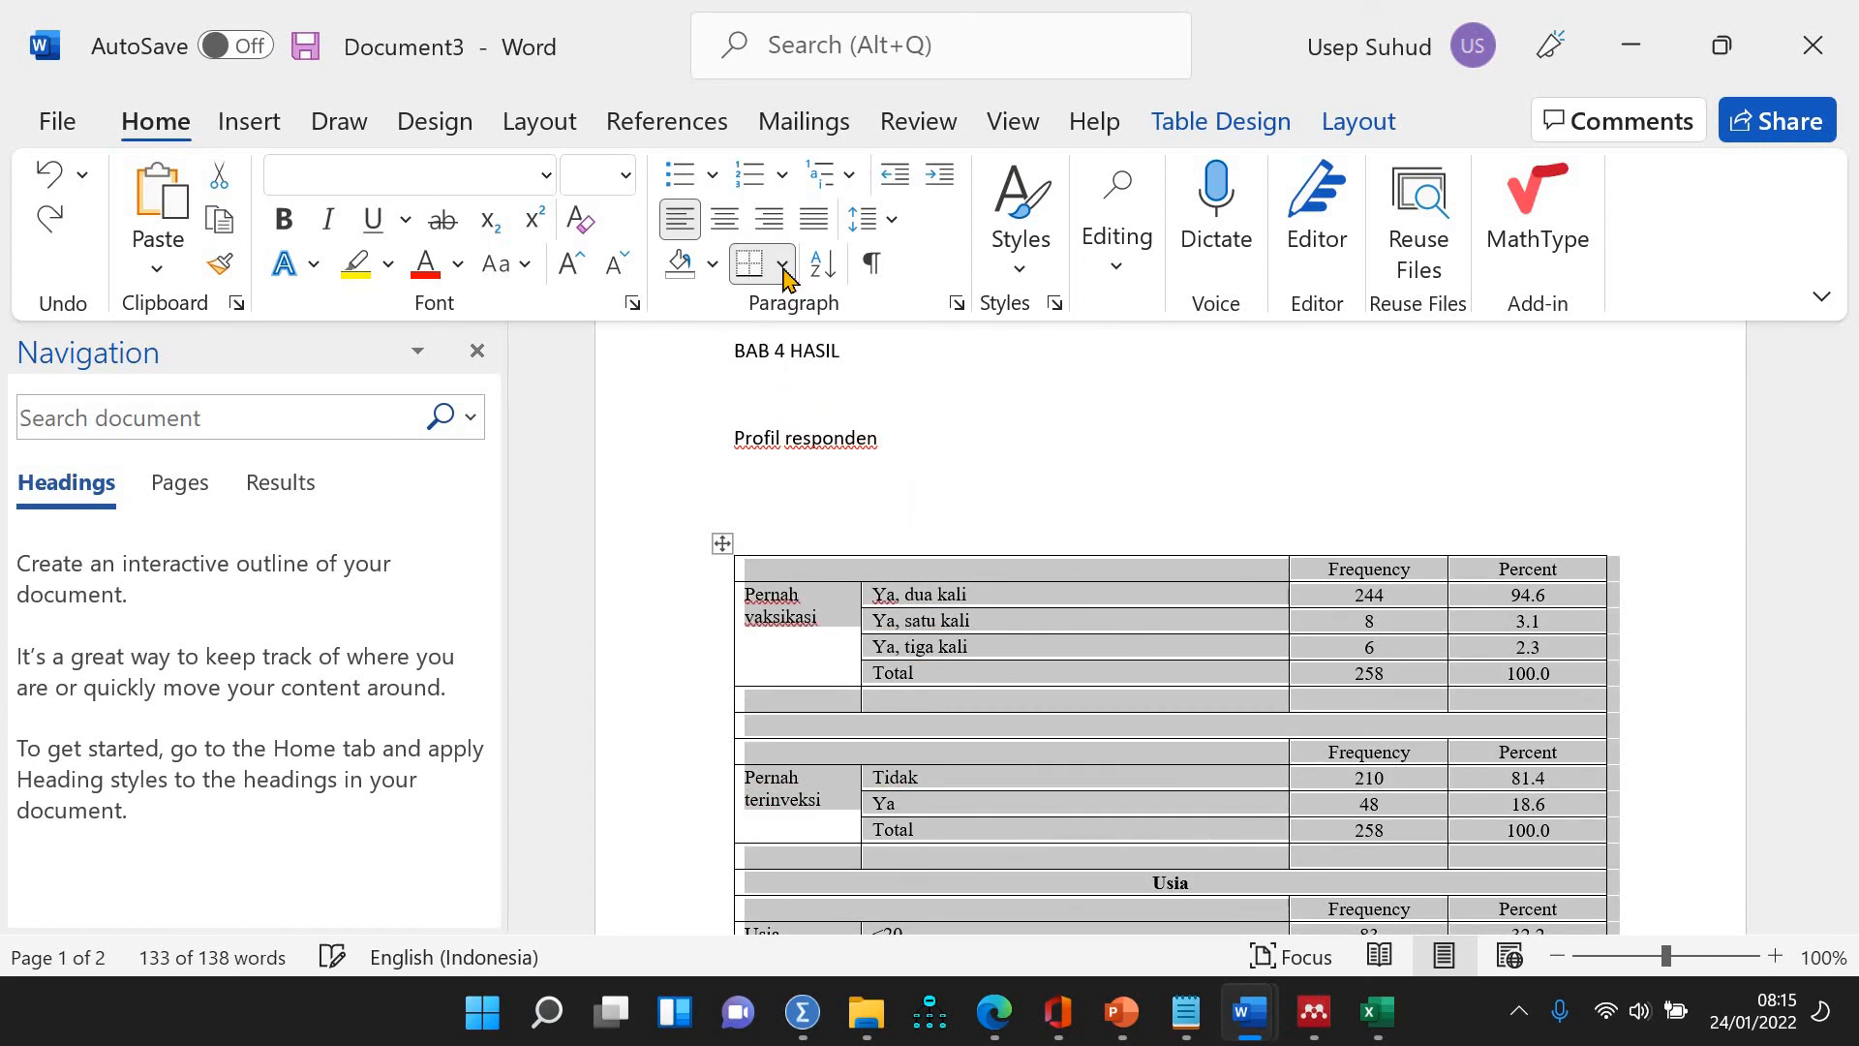
Remove all borders from the whole table and apply only a bottom border and a top border to it
left_click(784, 272)
left_click(753, 312)
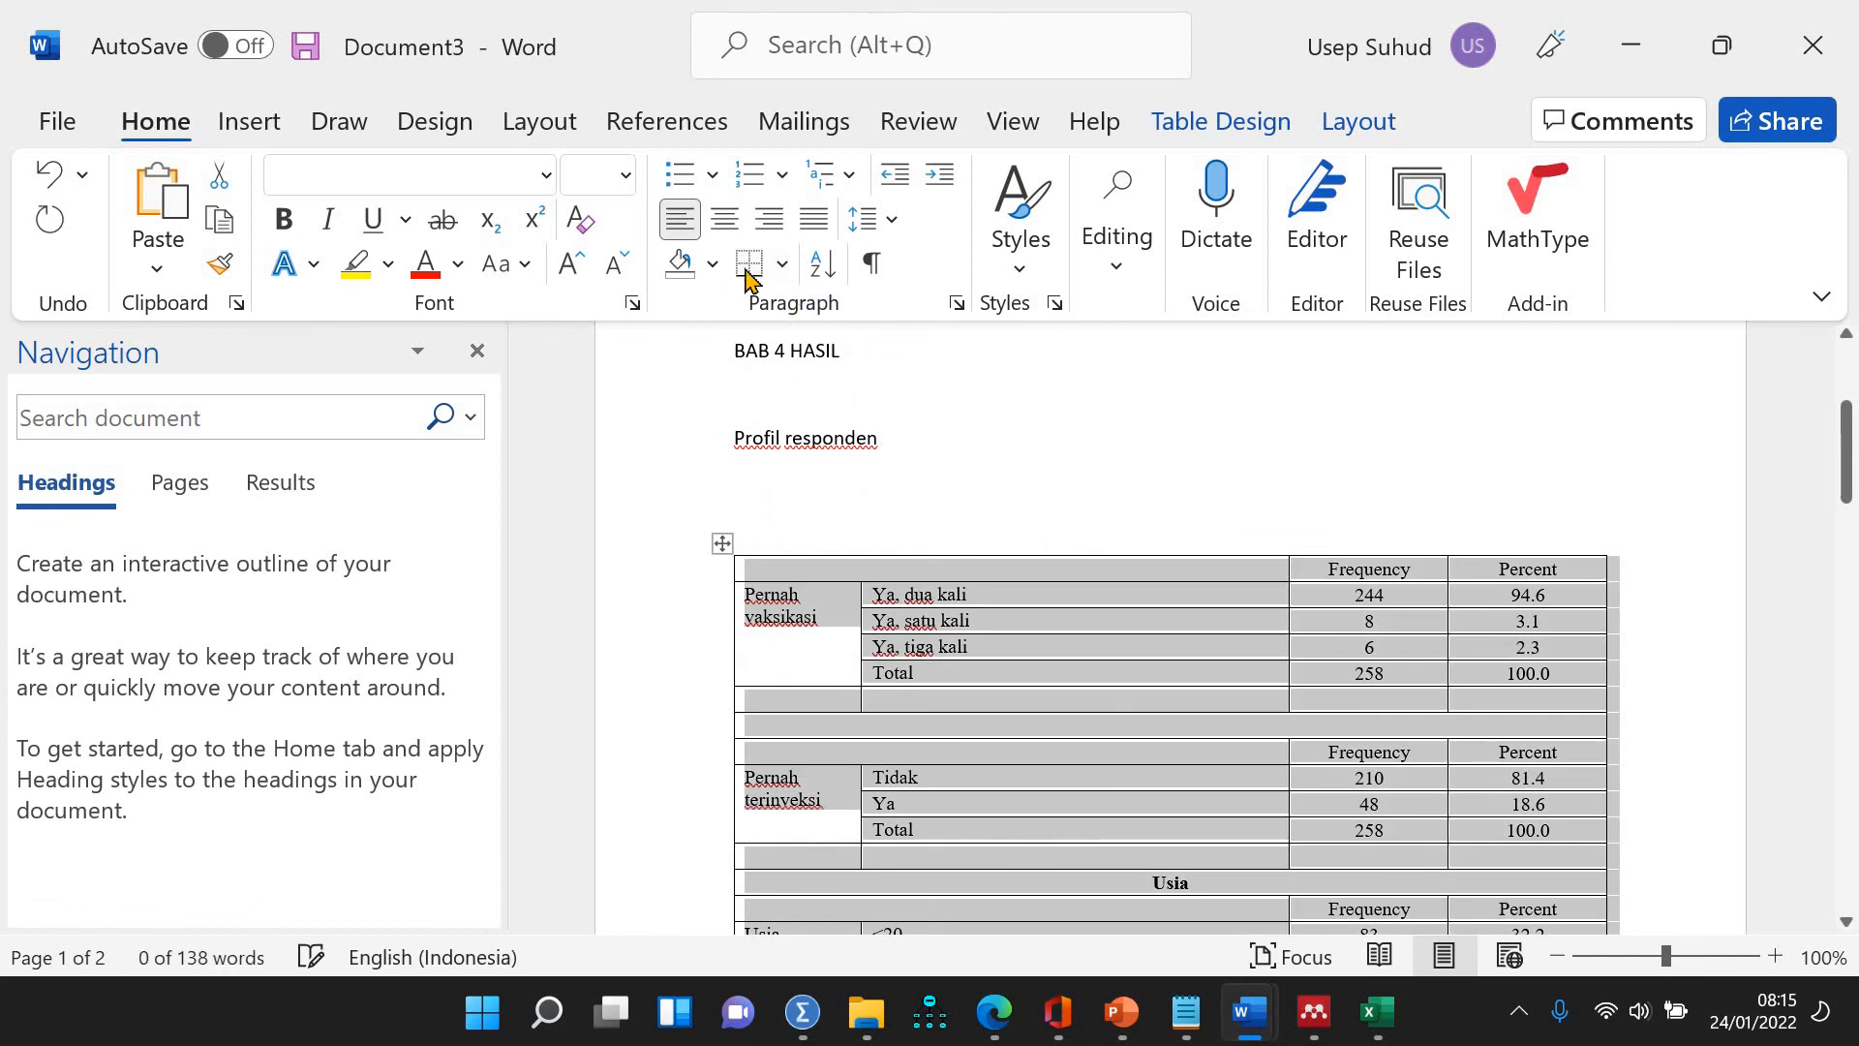
left_click(780, 271)
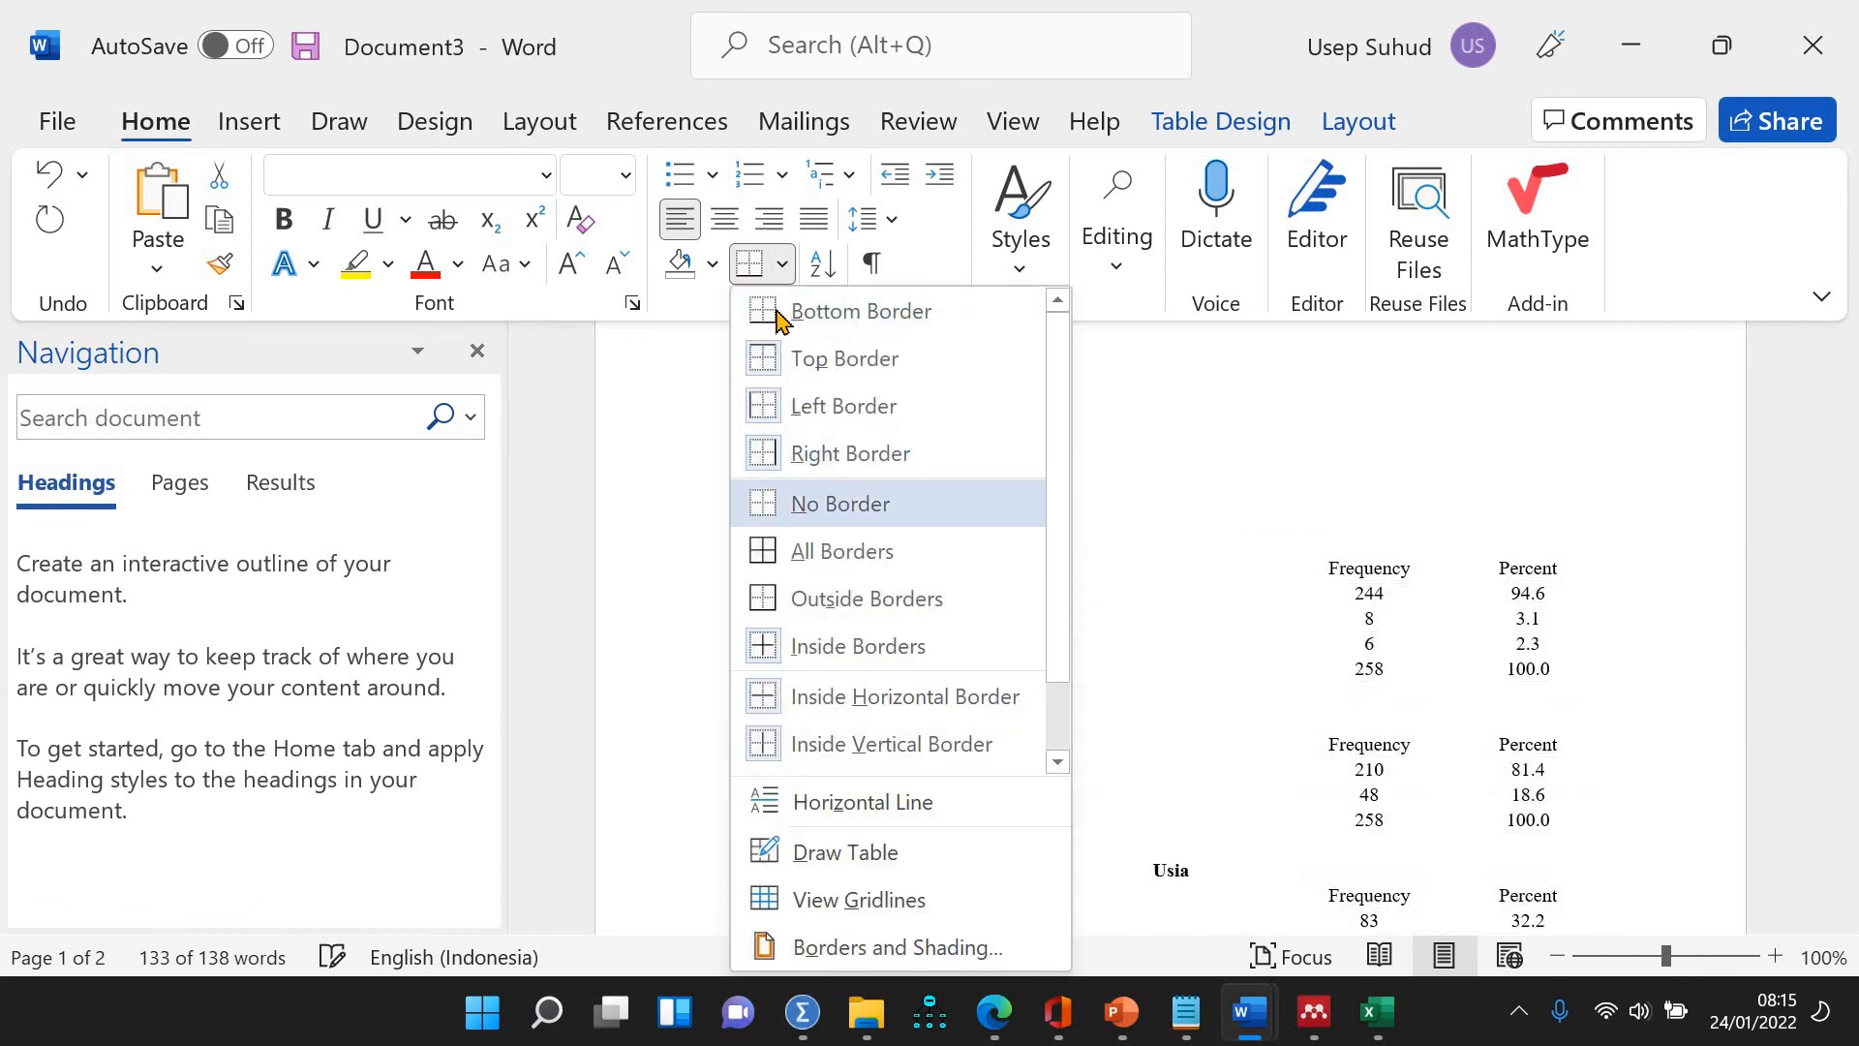
left_click(778, 312)
left_click(783, 265)
left_click(782, 262)
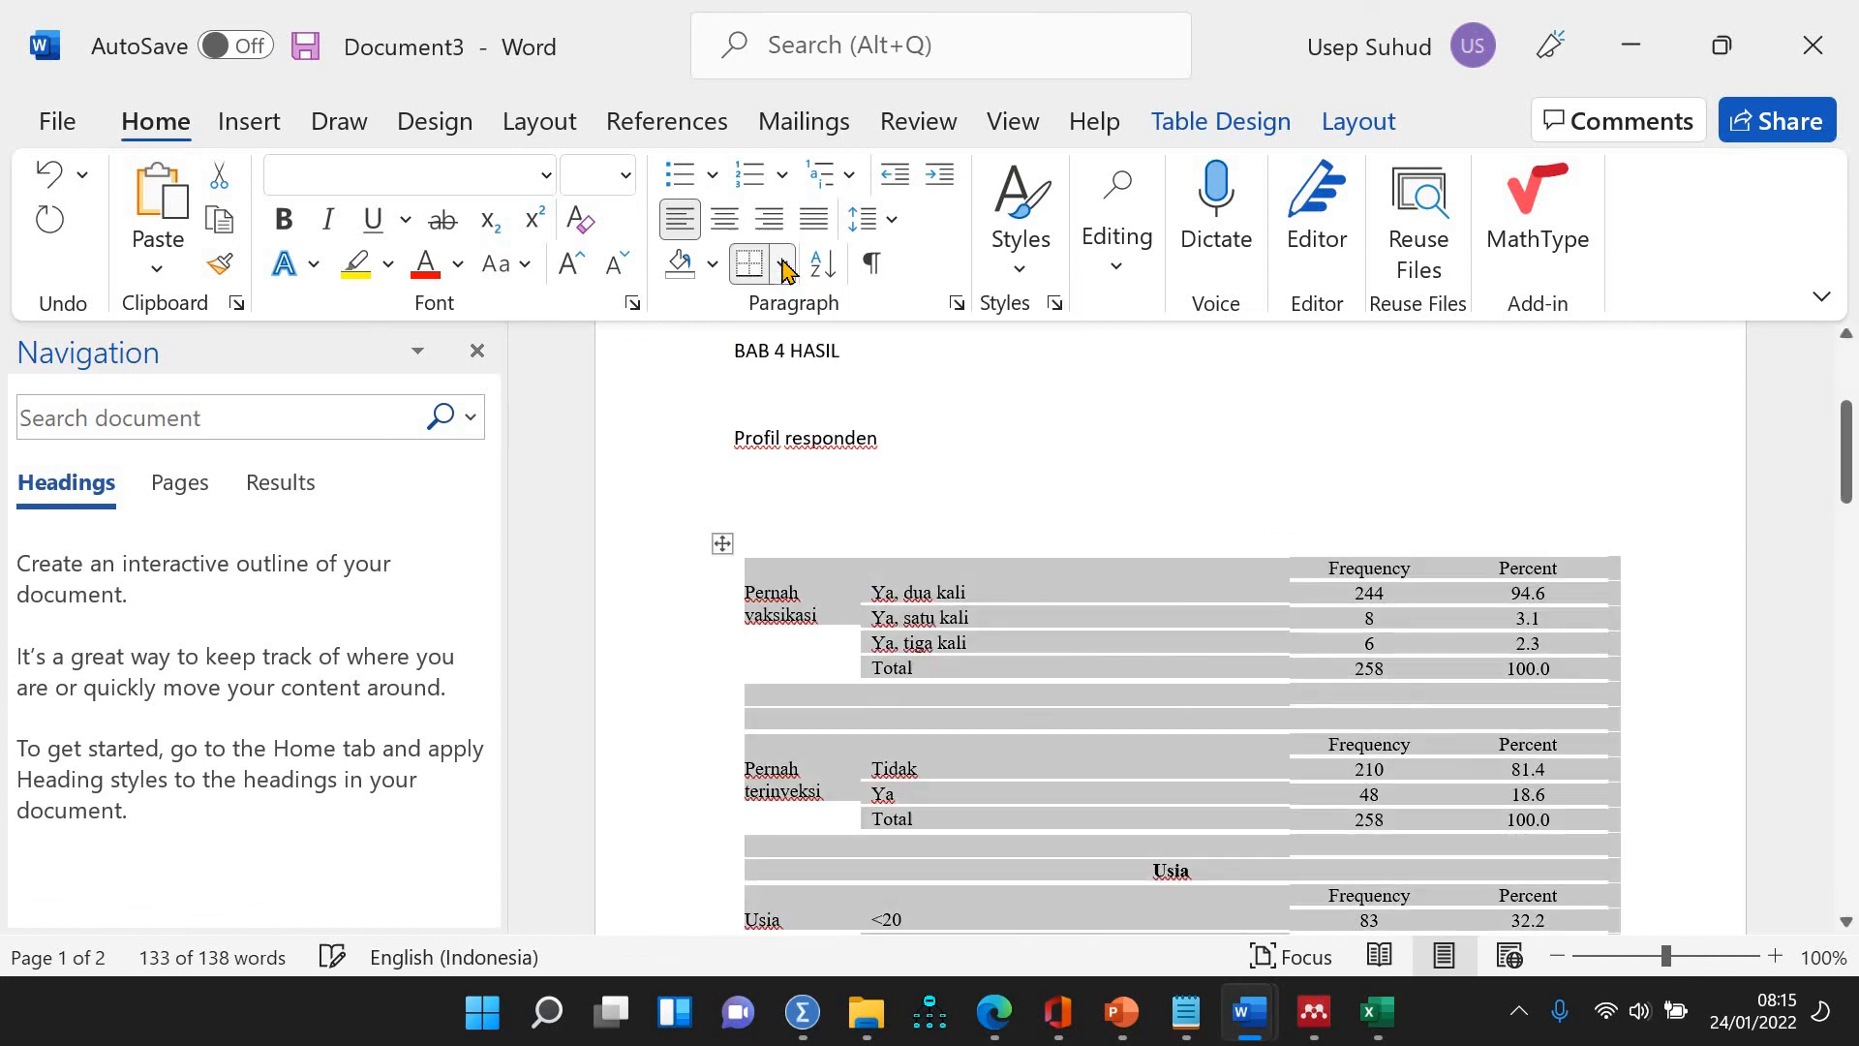
left_click(784, 268)
left_click(815, 358)
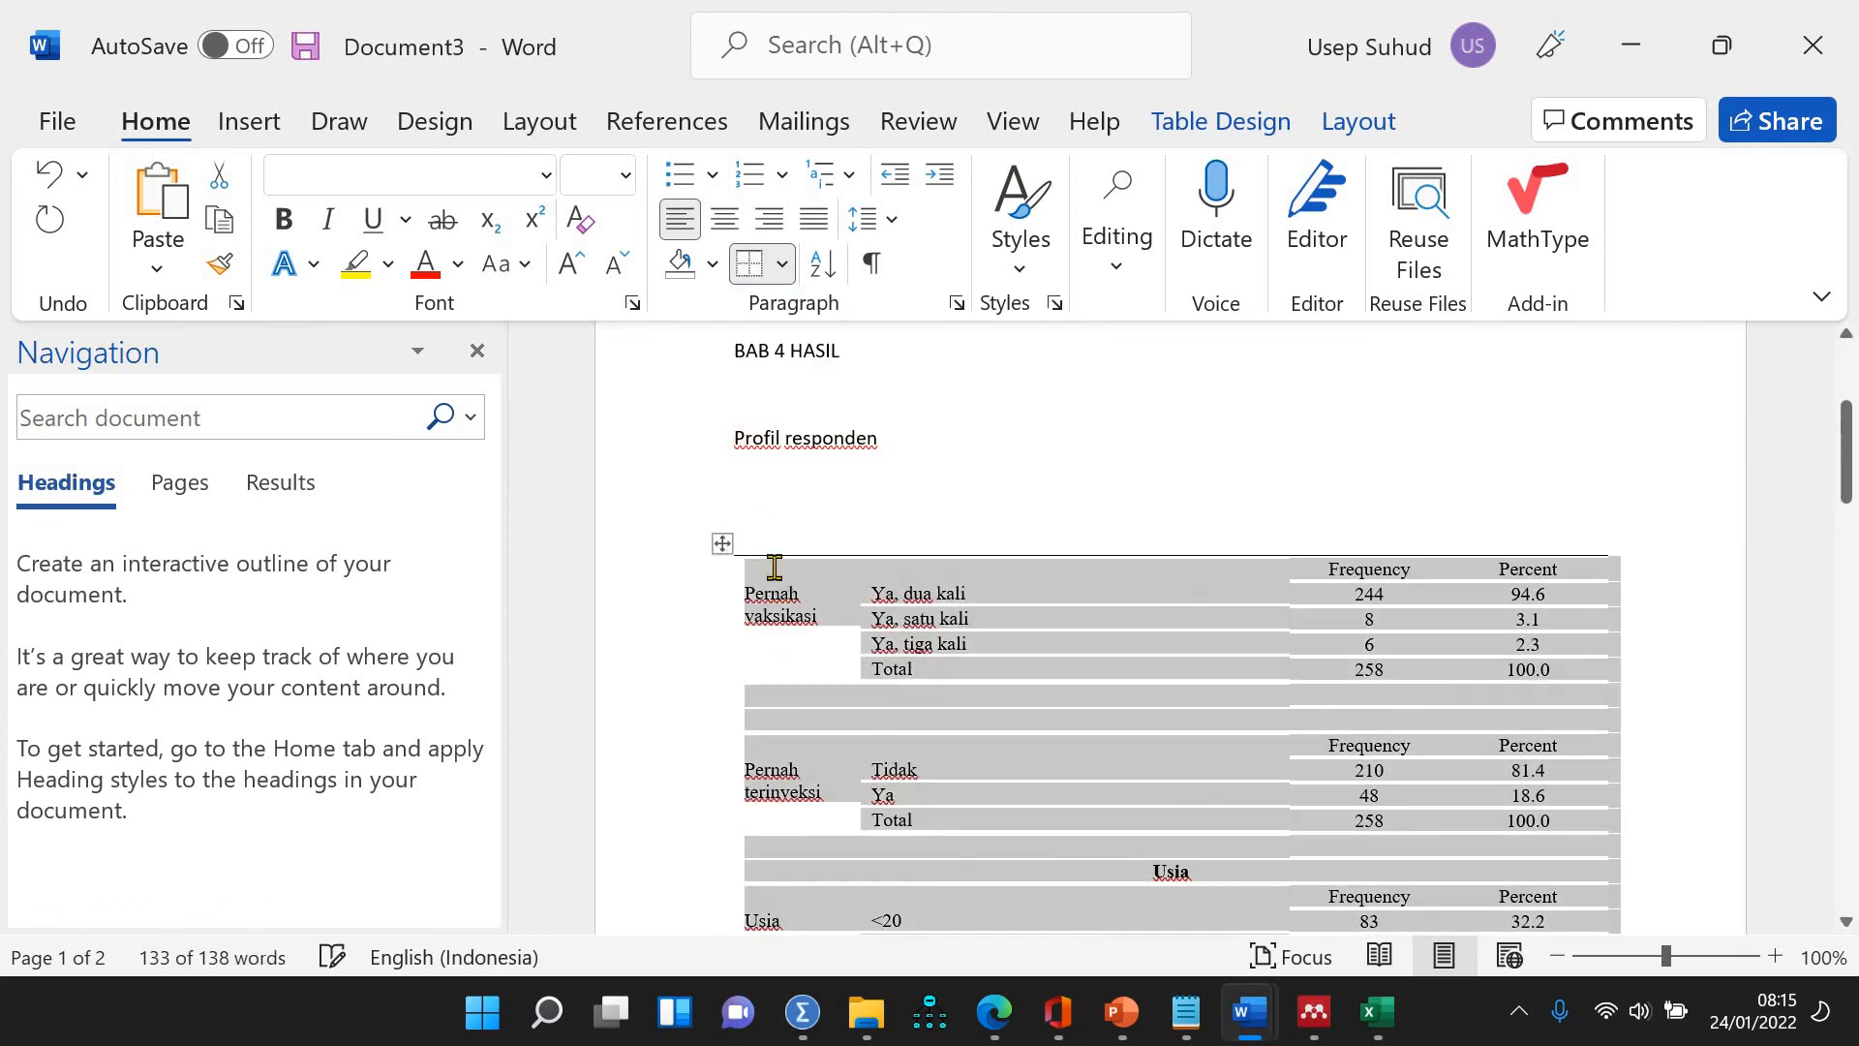
Add a bottom border to the table's first header row containing Frequency and Percent
left_click_drag(753, 569, 1514, 566)
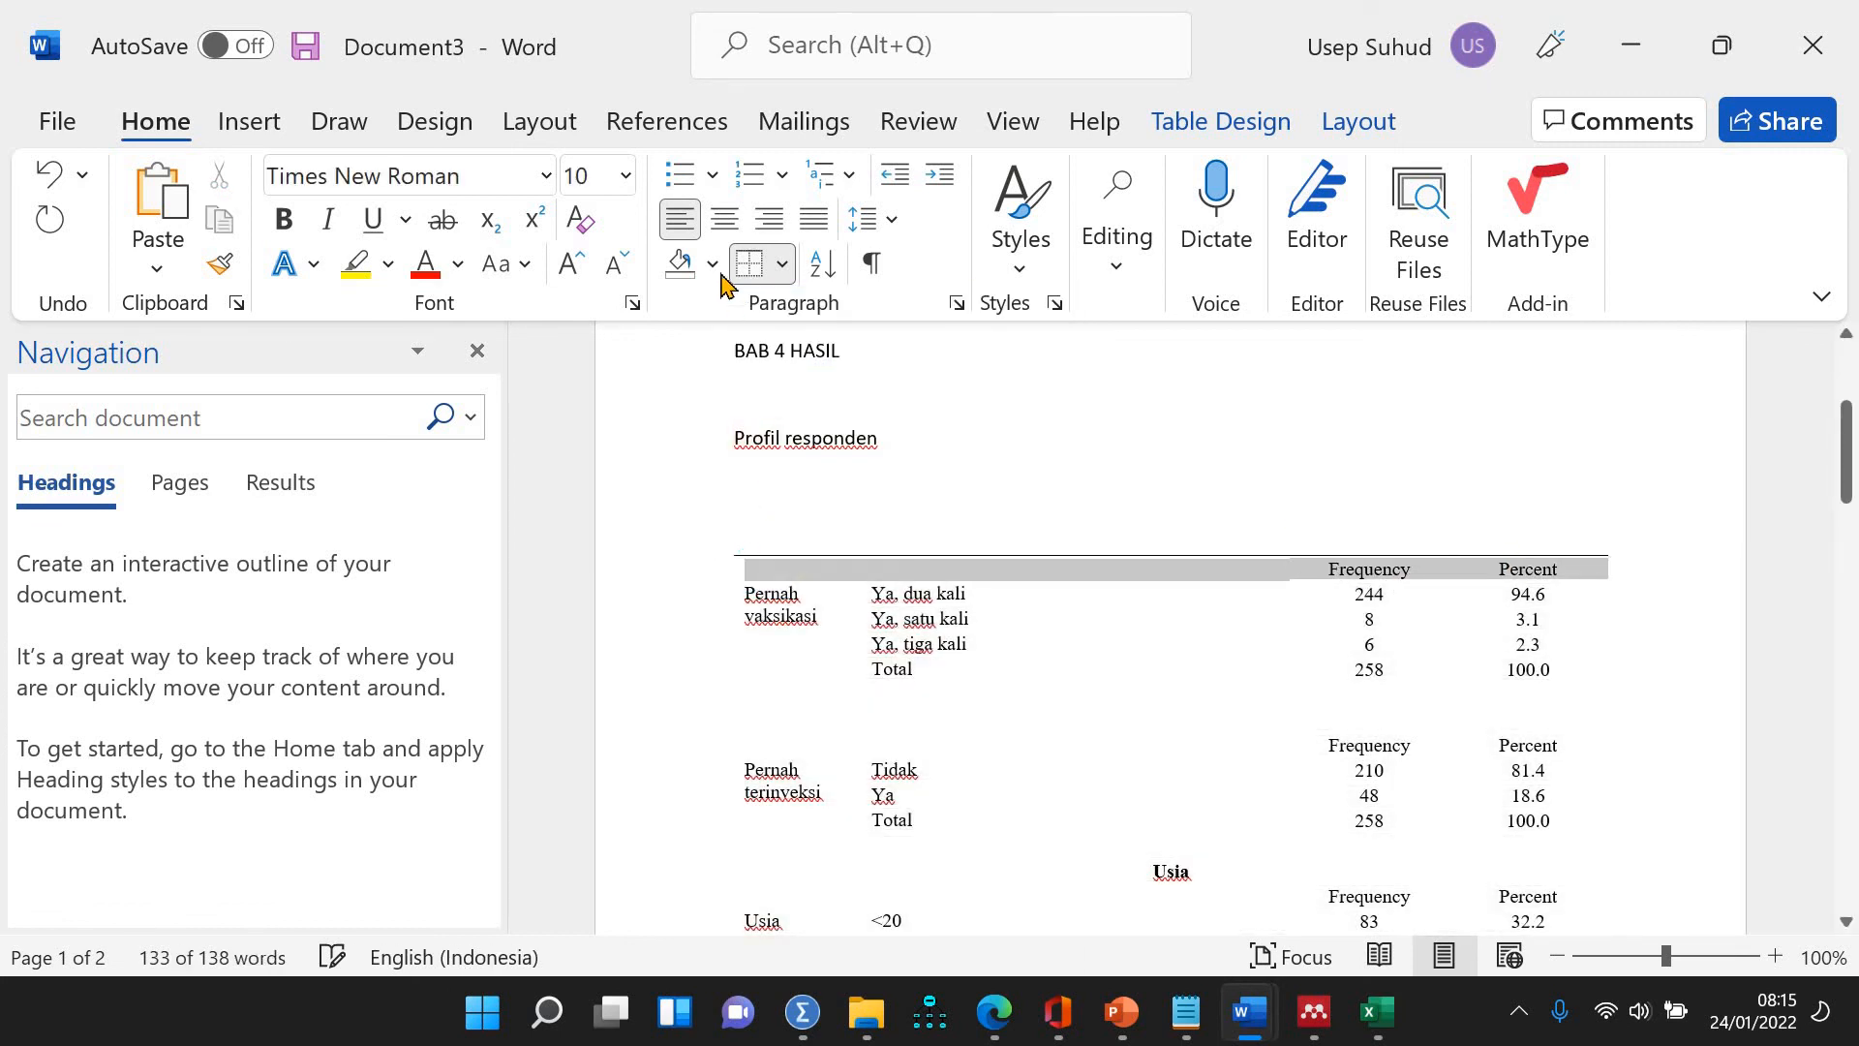
left_click(781, 263)
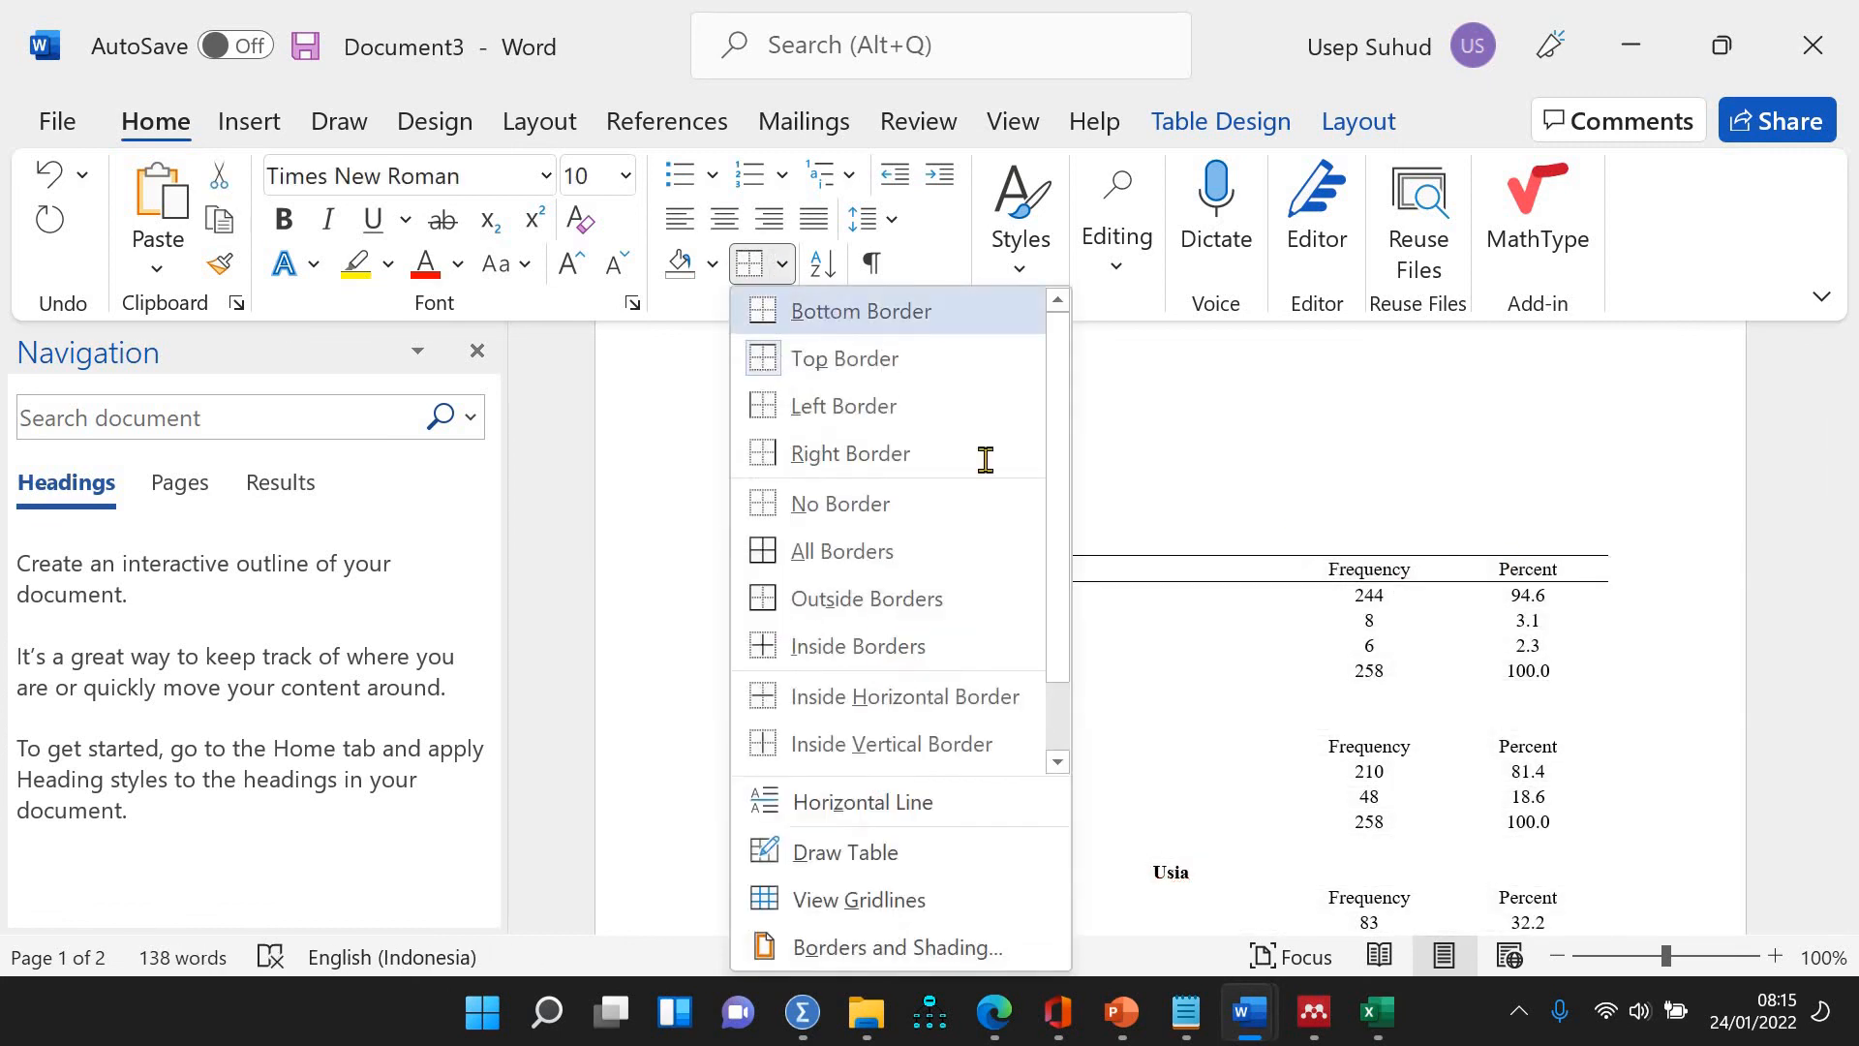